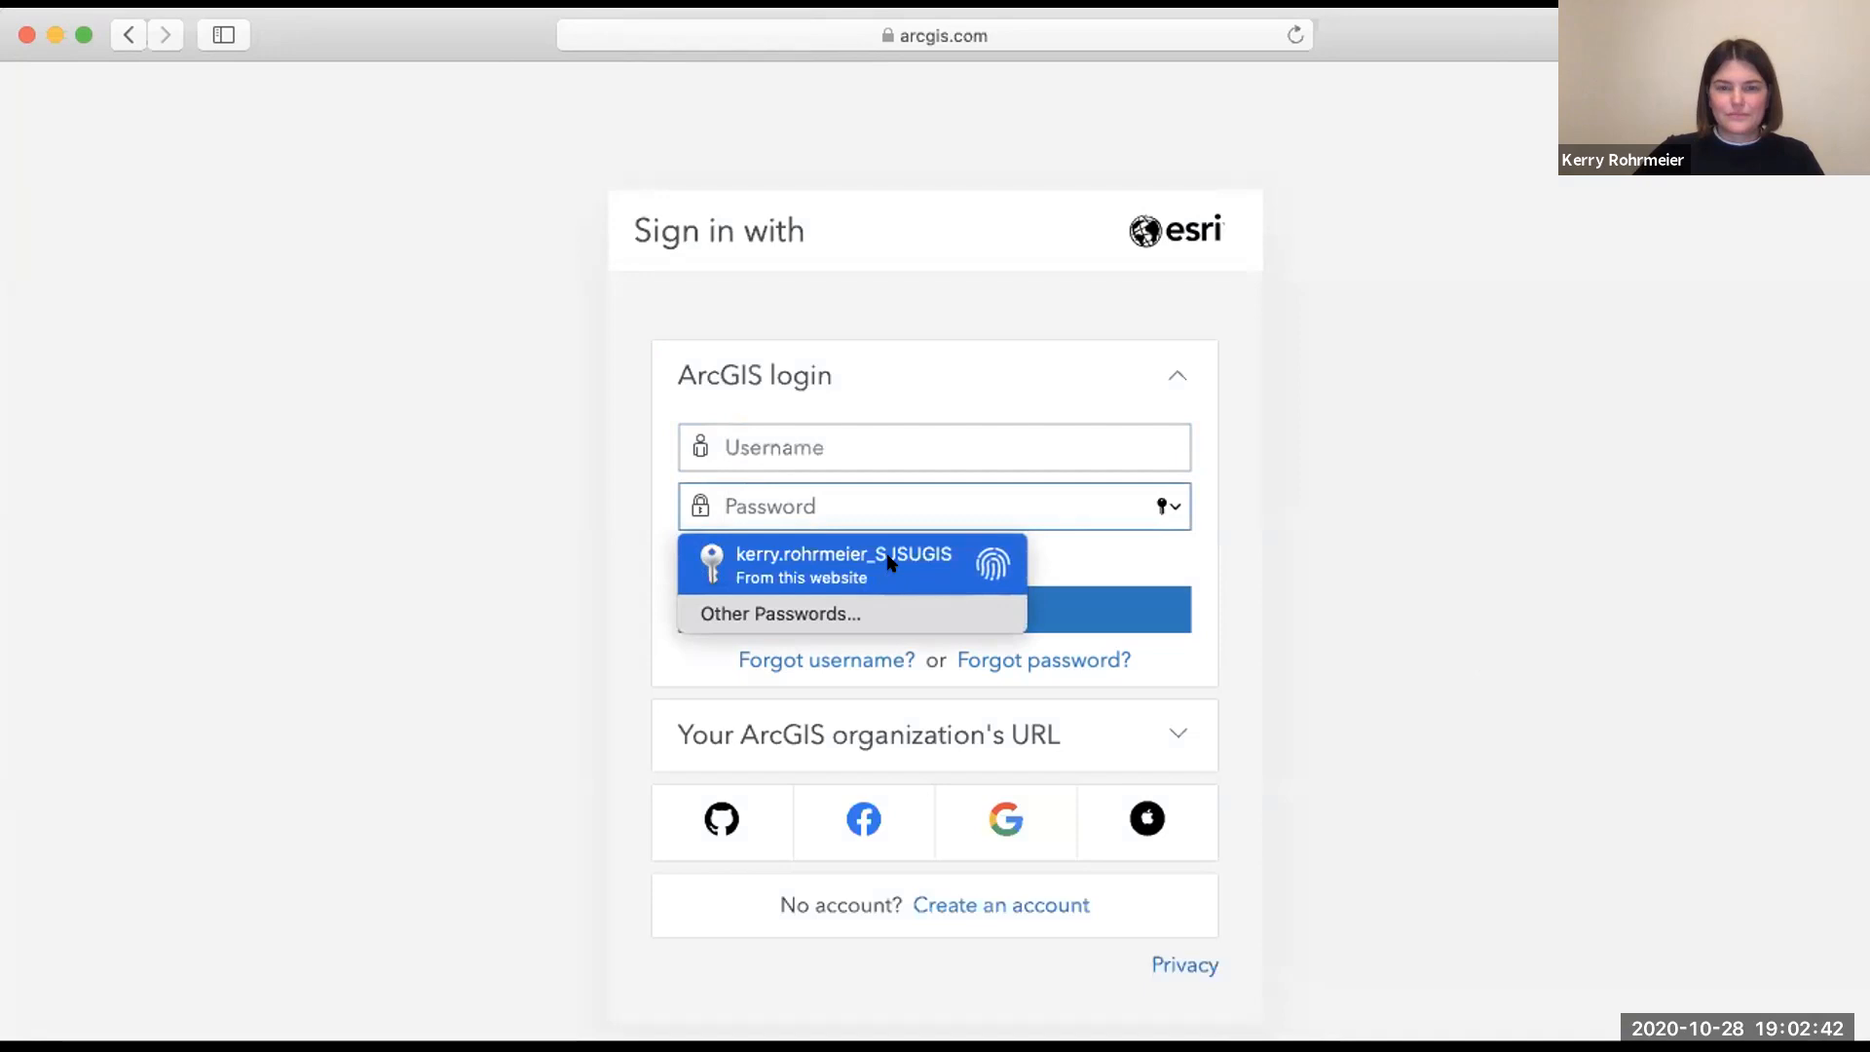
Sign in to the SJSU organization, browse the 14 items in My Content, and start a new map.
click(777, 611)
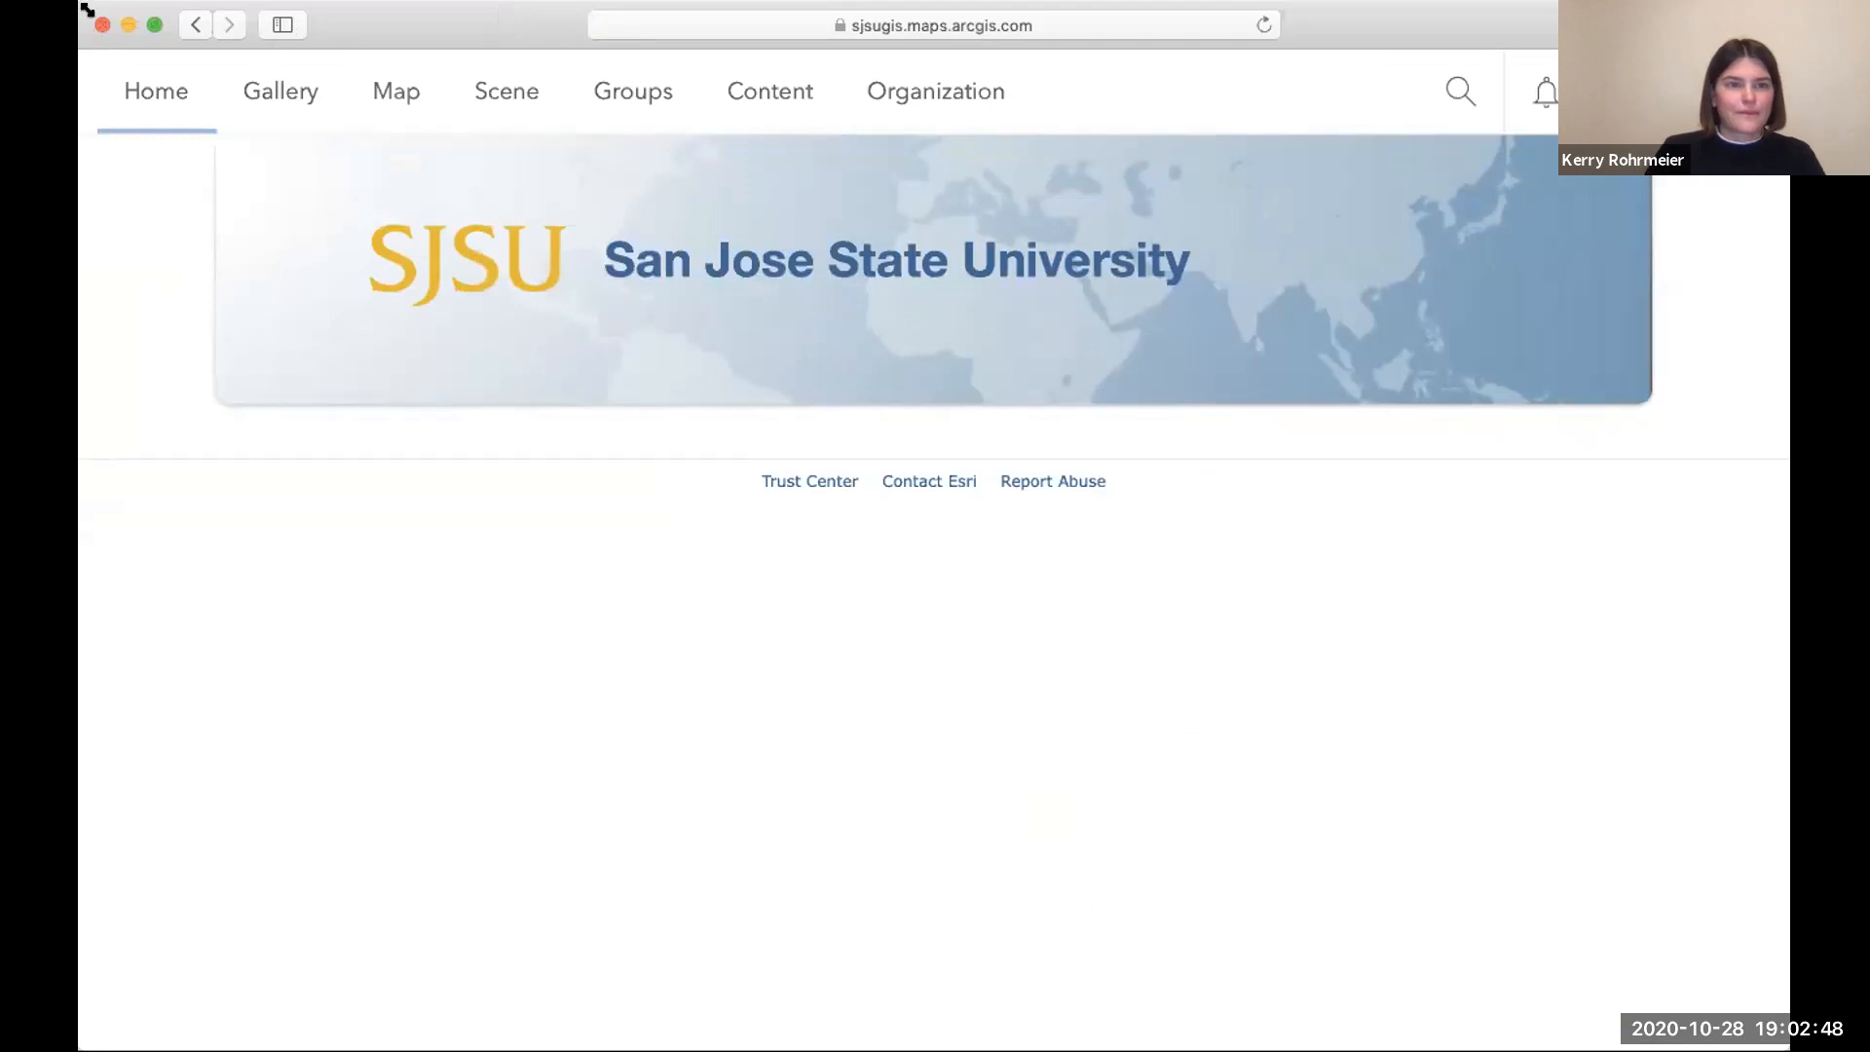
drag(88, 9, 172, 186)
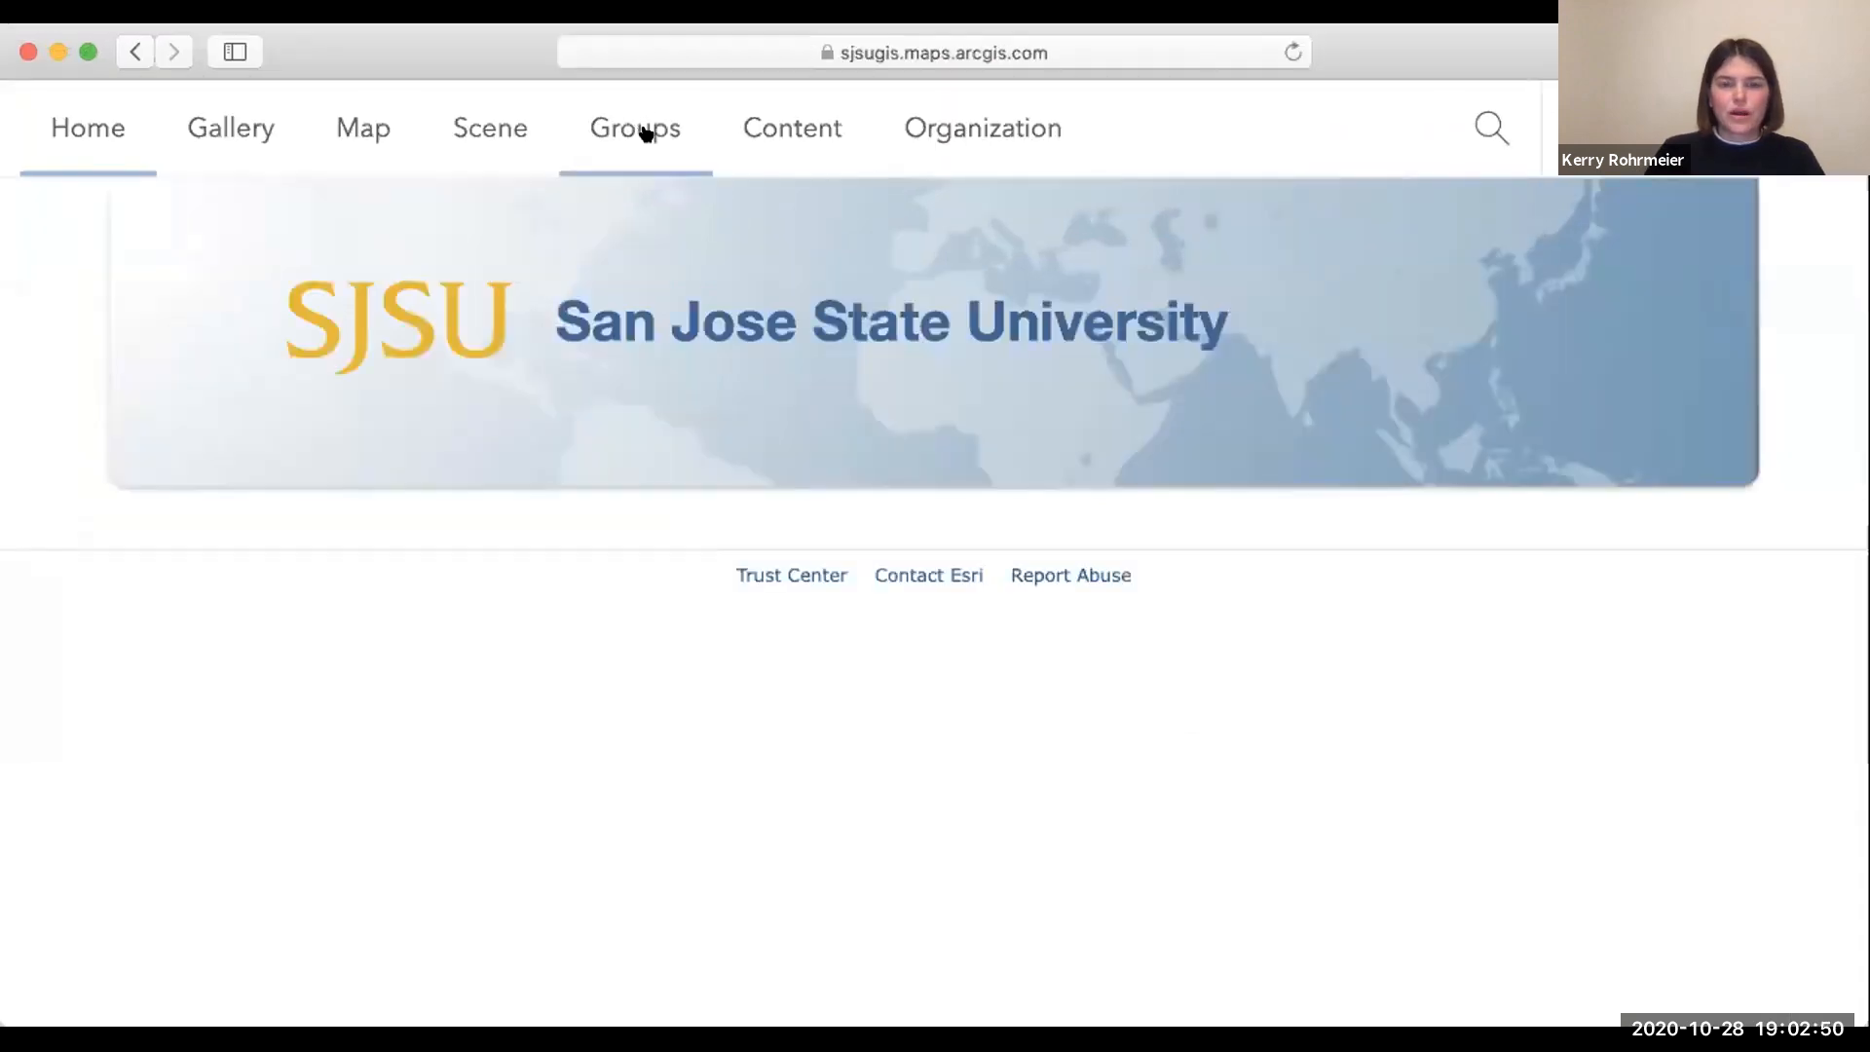
click(774, 130)
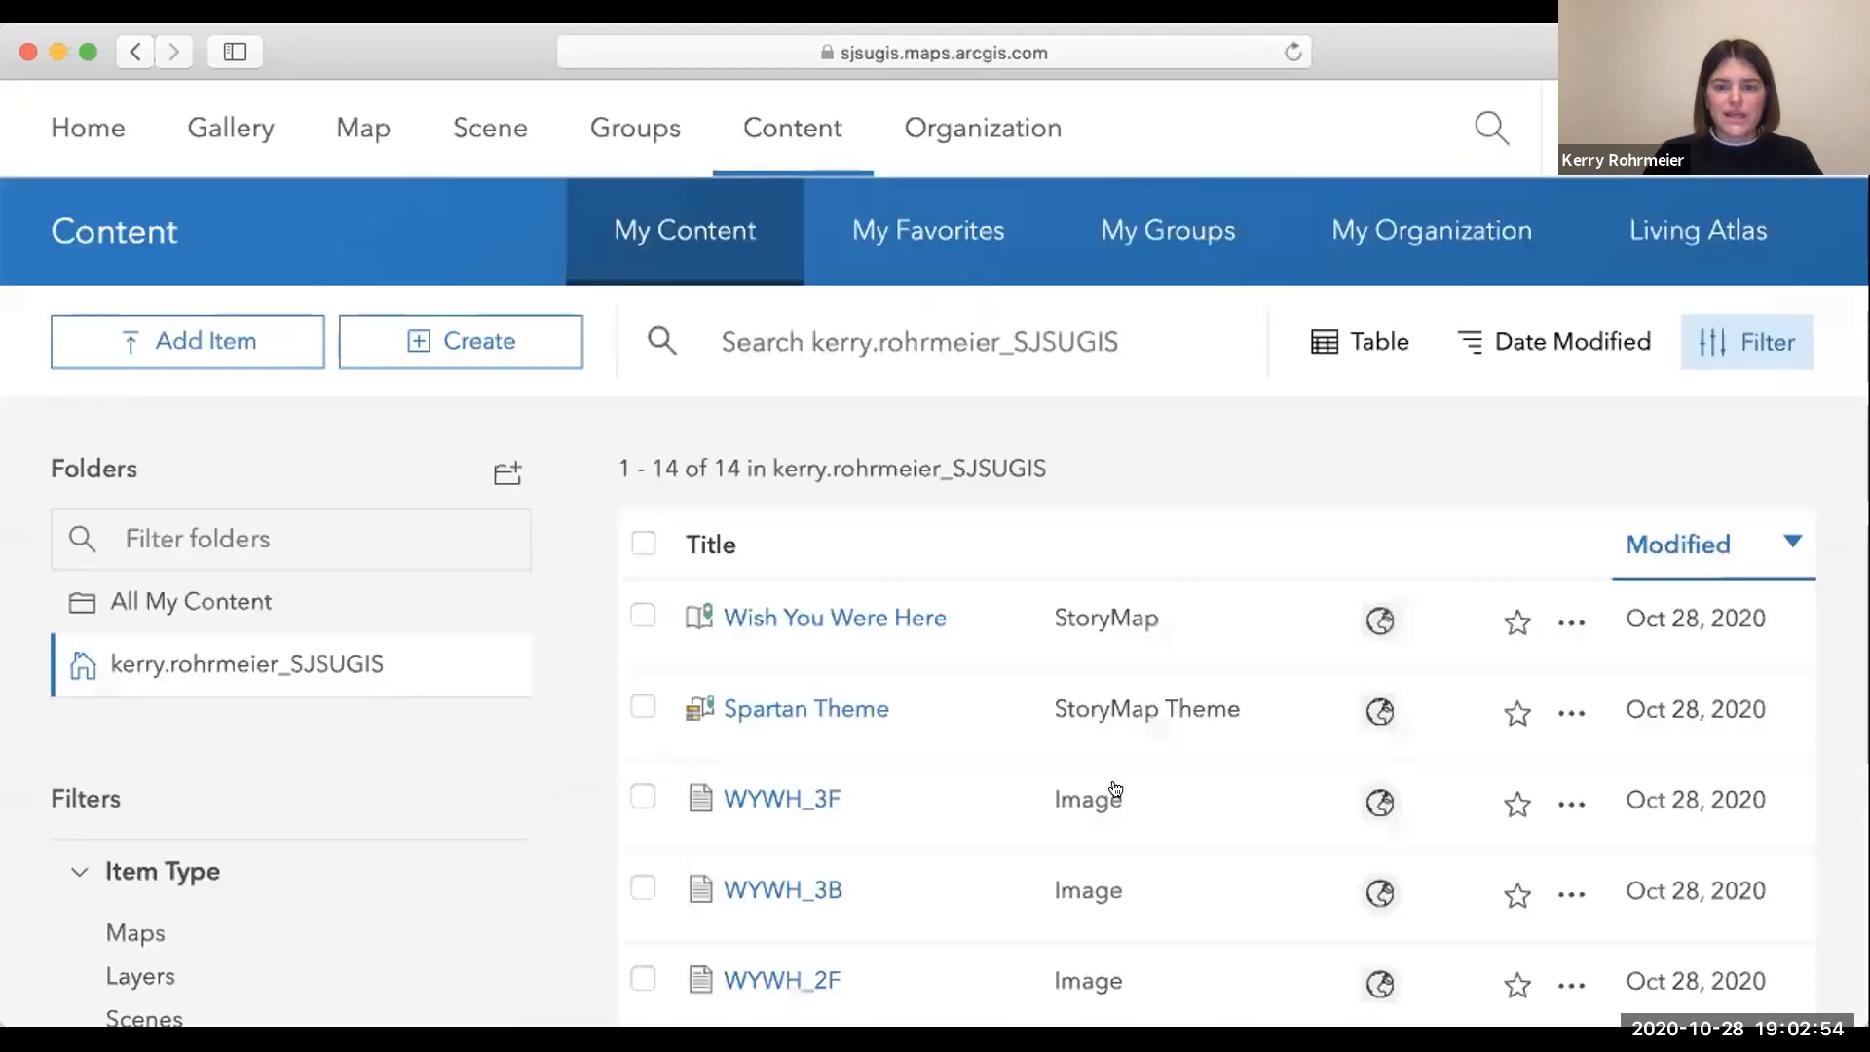
scroll(1100, 881, down, 4)
scroll(1105, 888, up, 3)
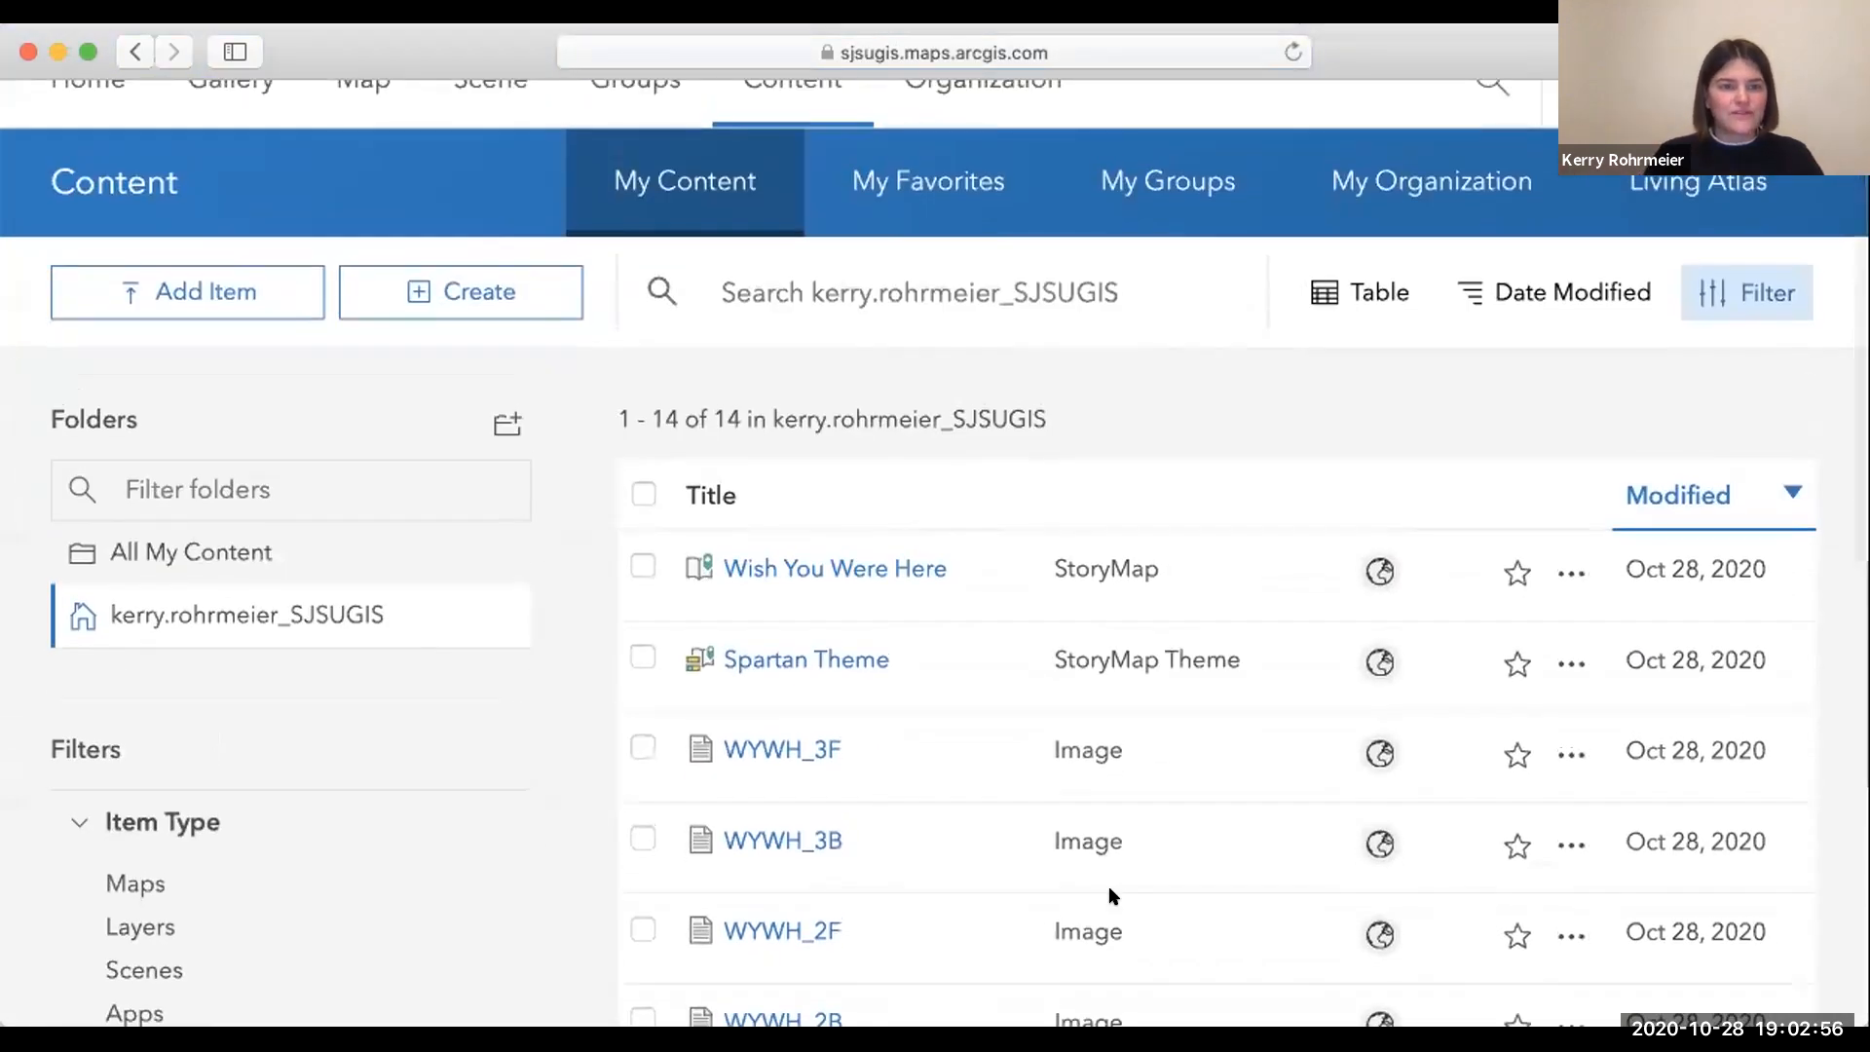
scroll(1035, 847, up, 1)
scroll(1035, 847, down, 2)
scroll(1035, 847, up, 2)
scroll(1035, 847, down, 1)
scroll(1035, 847, up, 1)
scroll(1032, 849, down, 6)
scroll(1030, 850, down, 3)
scroll(1030, 847, up, 9)
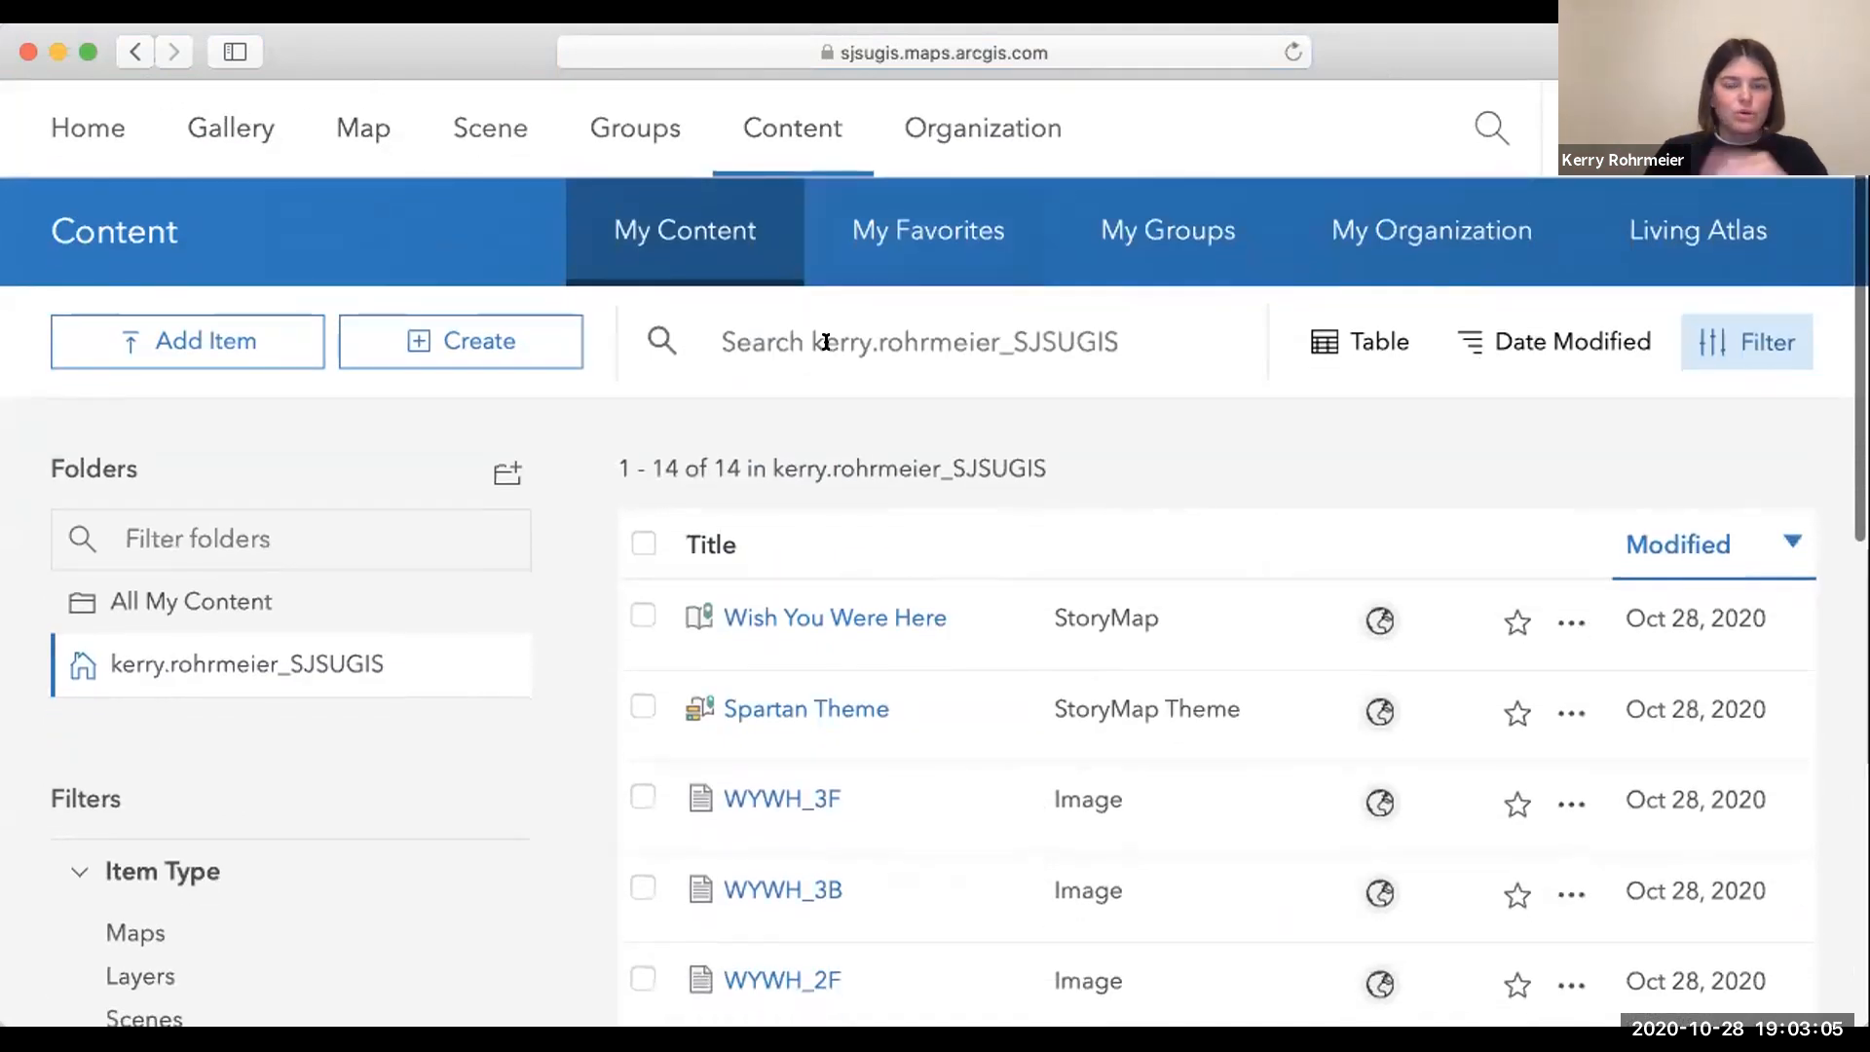
click(382, 131)
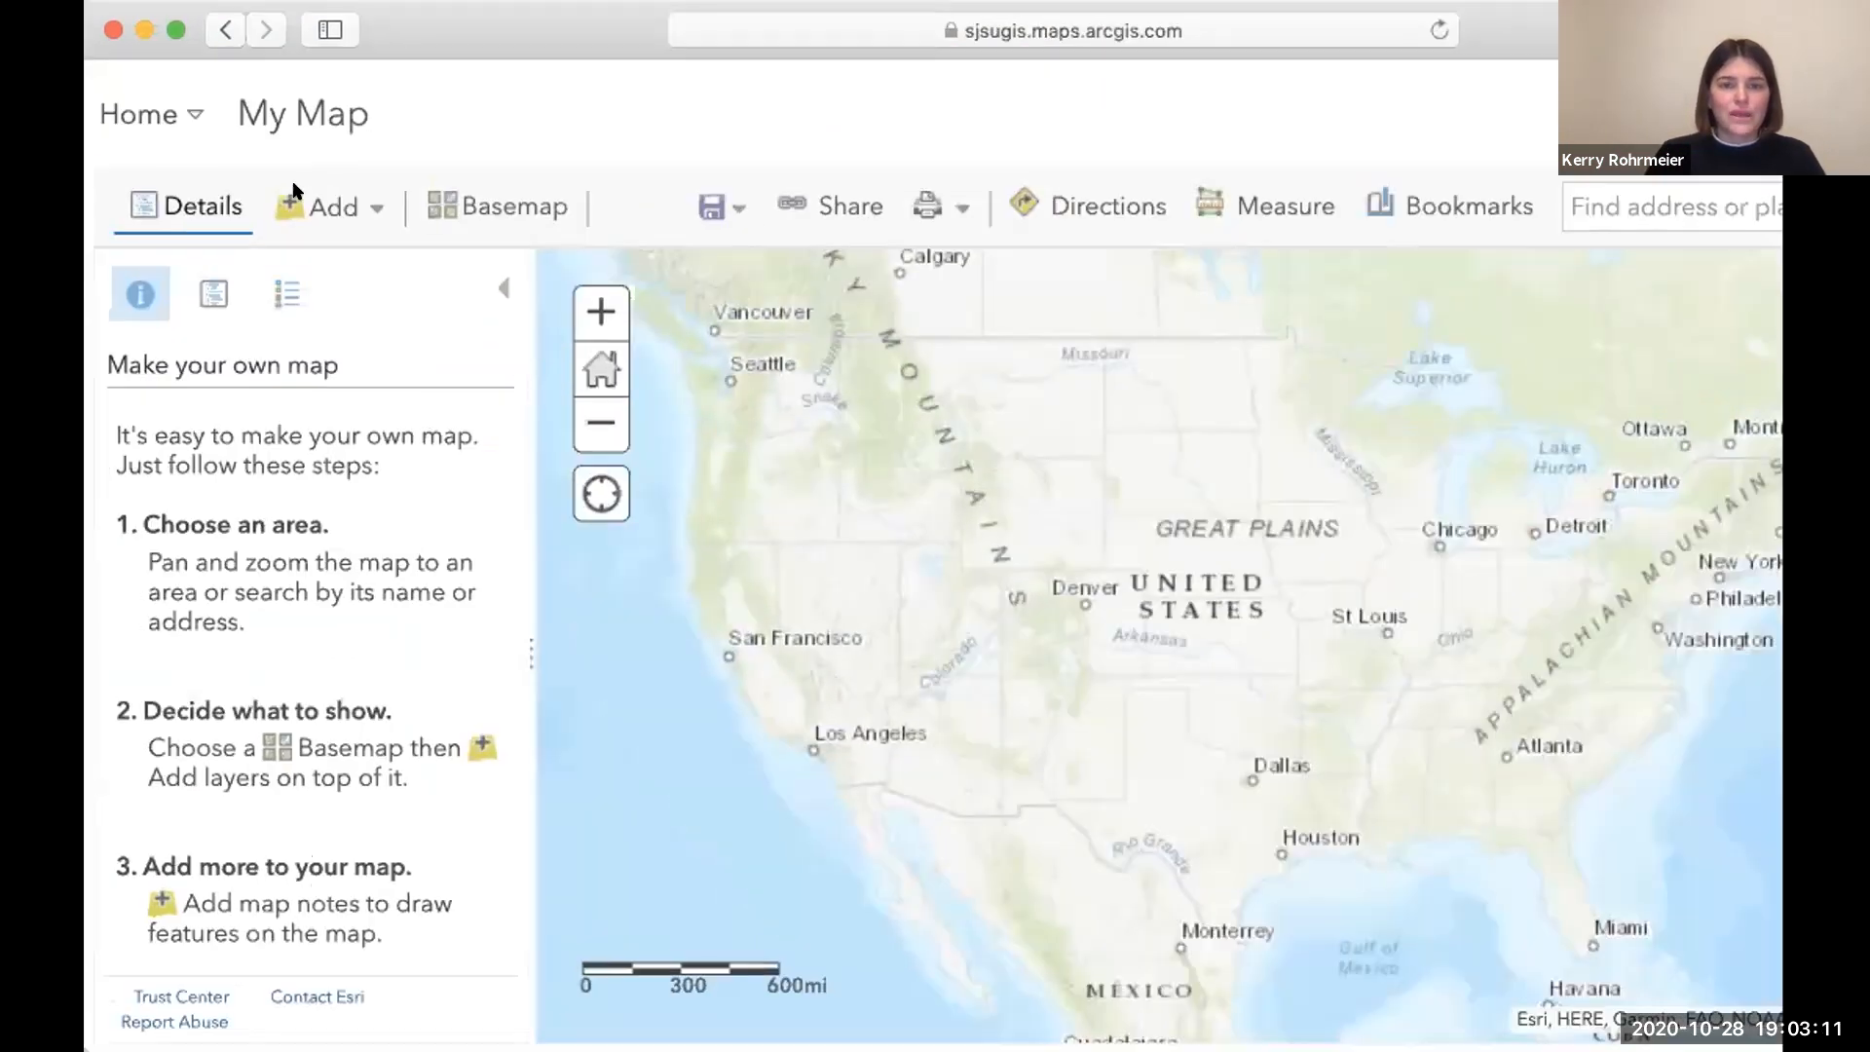
Create a Map Notes layer named 'Art Building' in the new map.
click(235, 227)
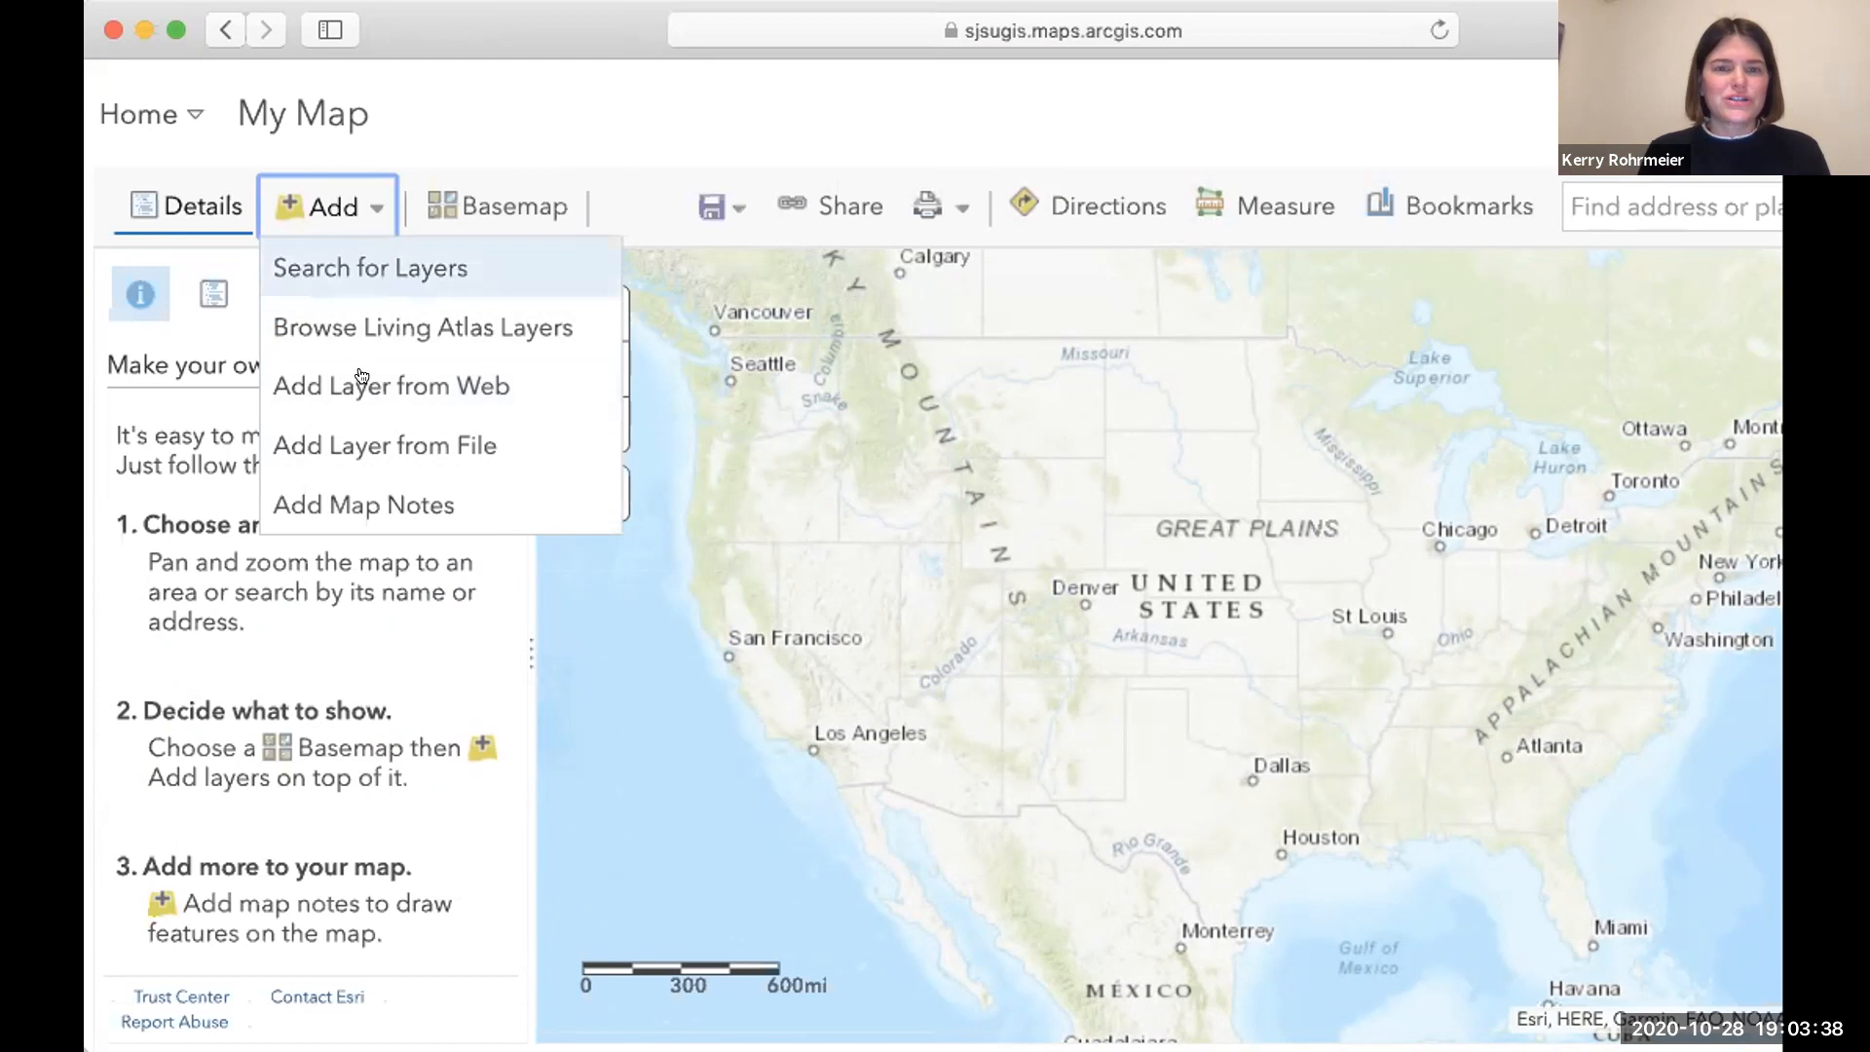
click(371, 499)
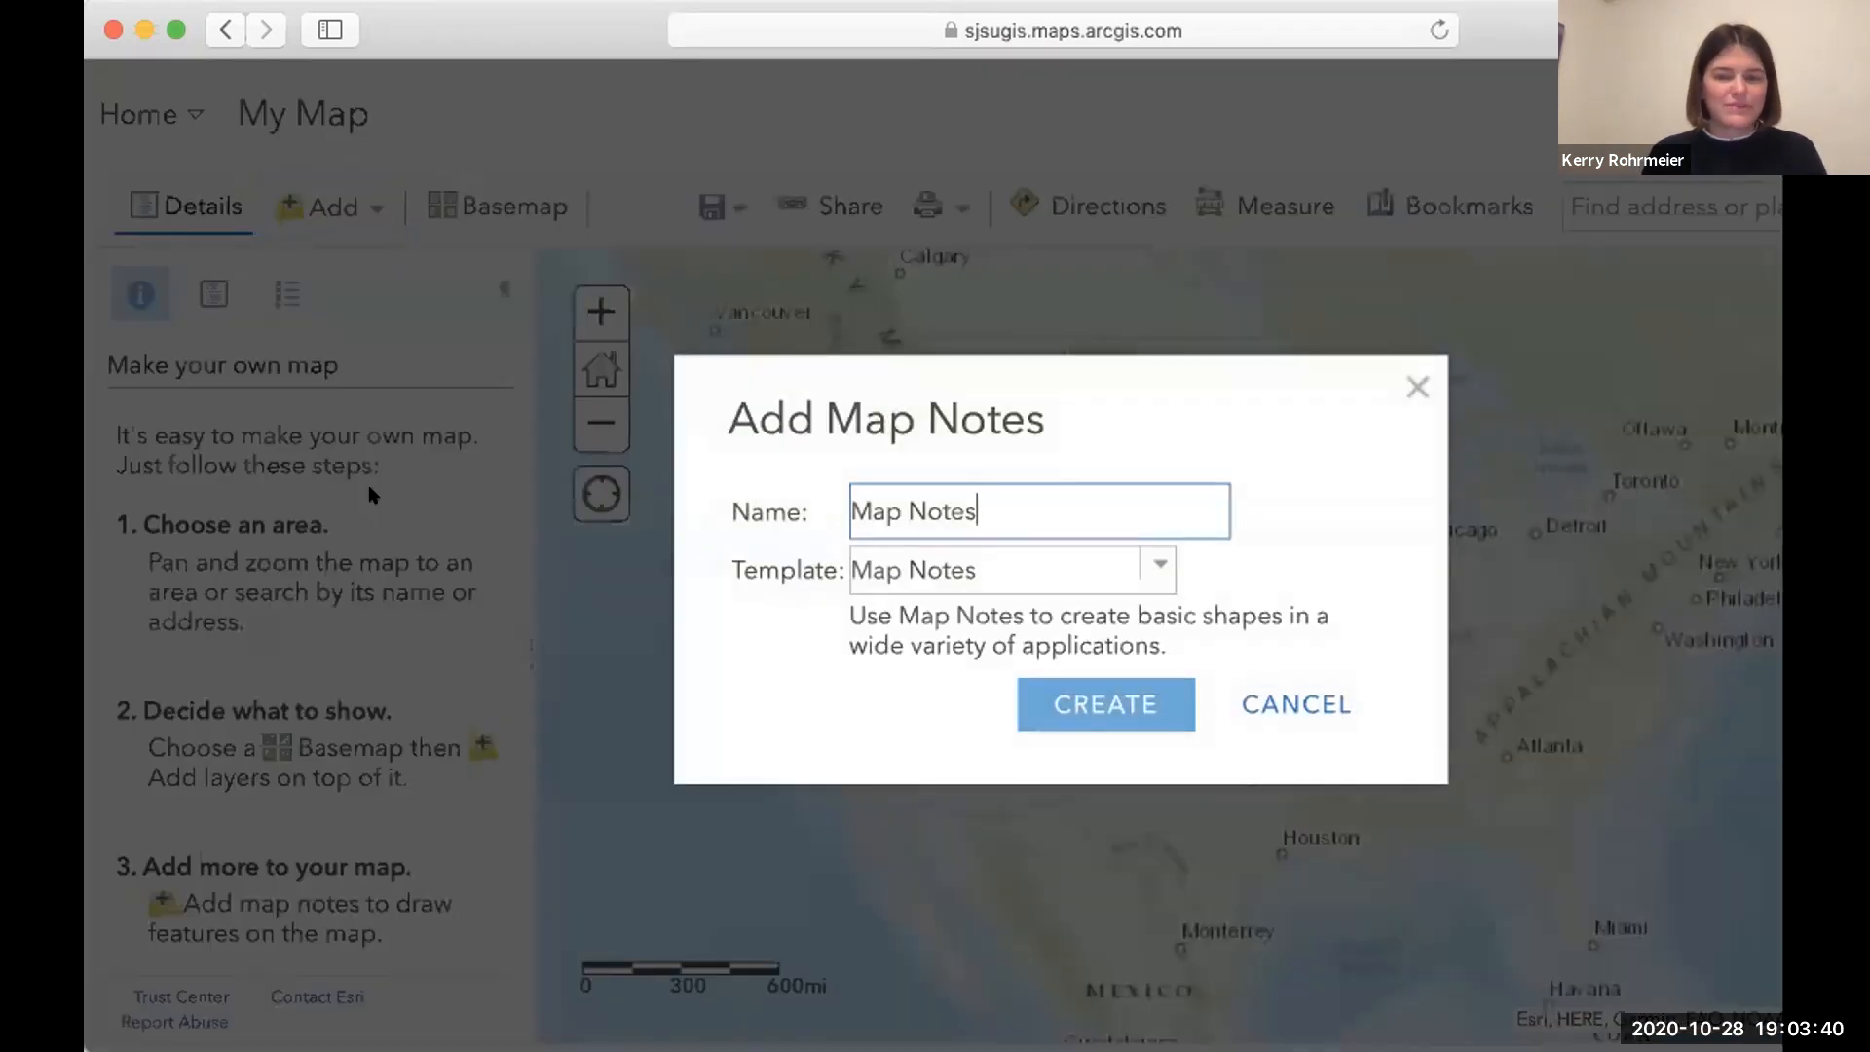
drag(976, 499, 771, 492)
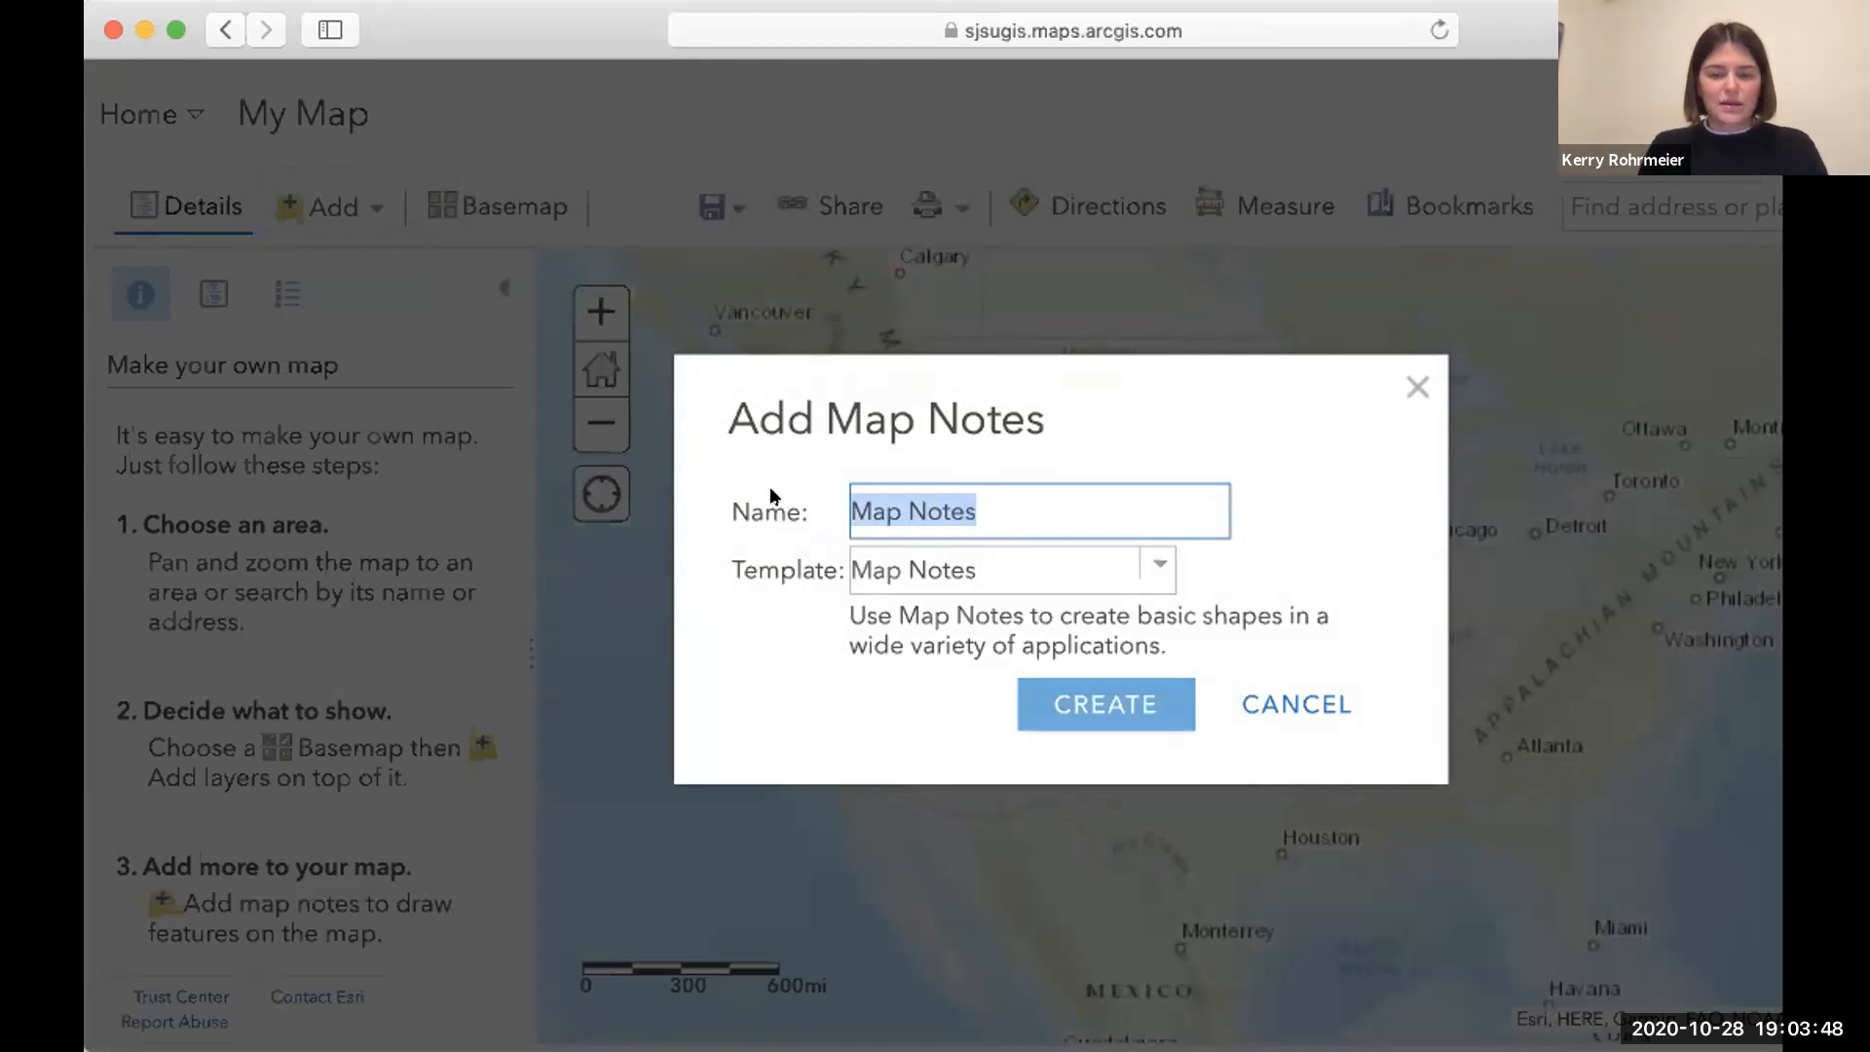
text(Art Building)
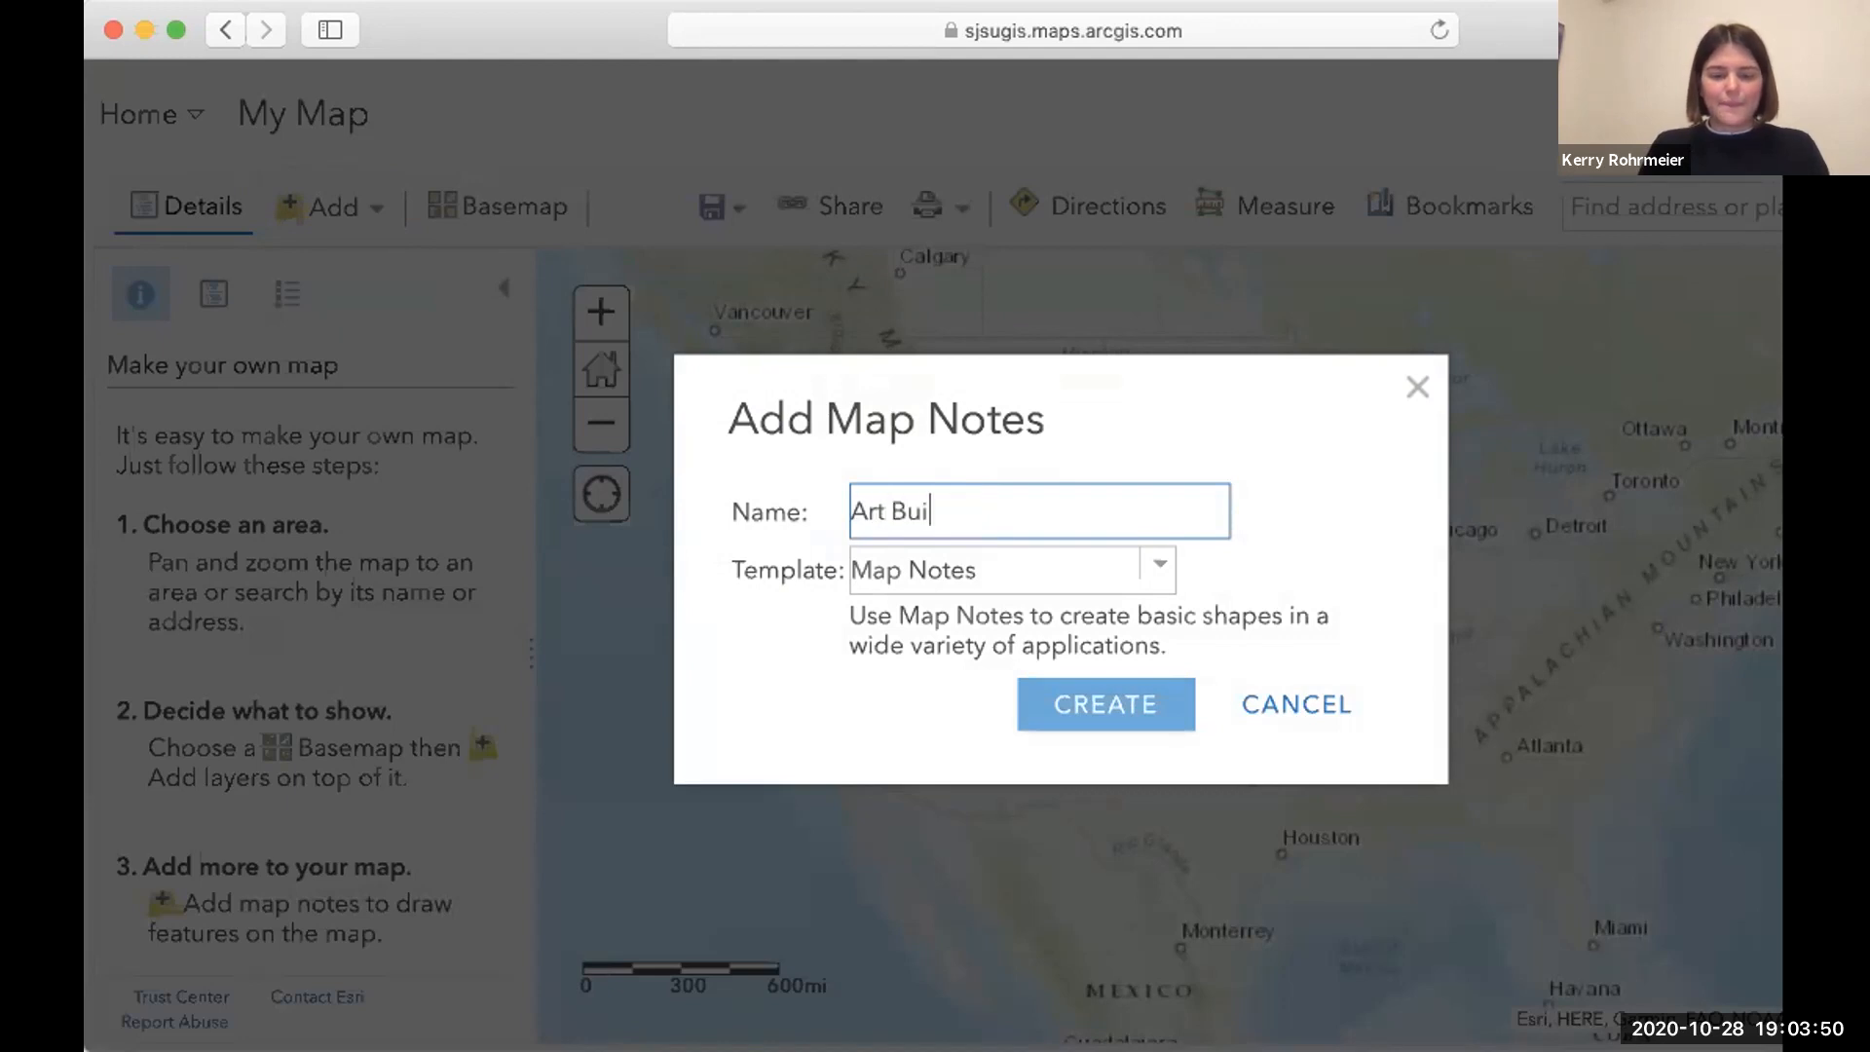
click(1088, 694)
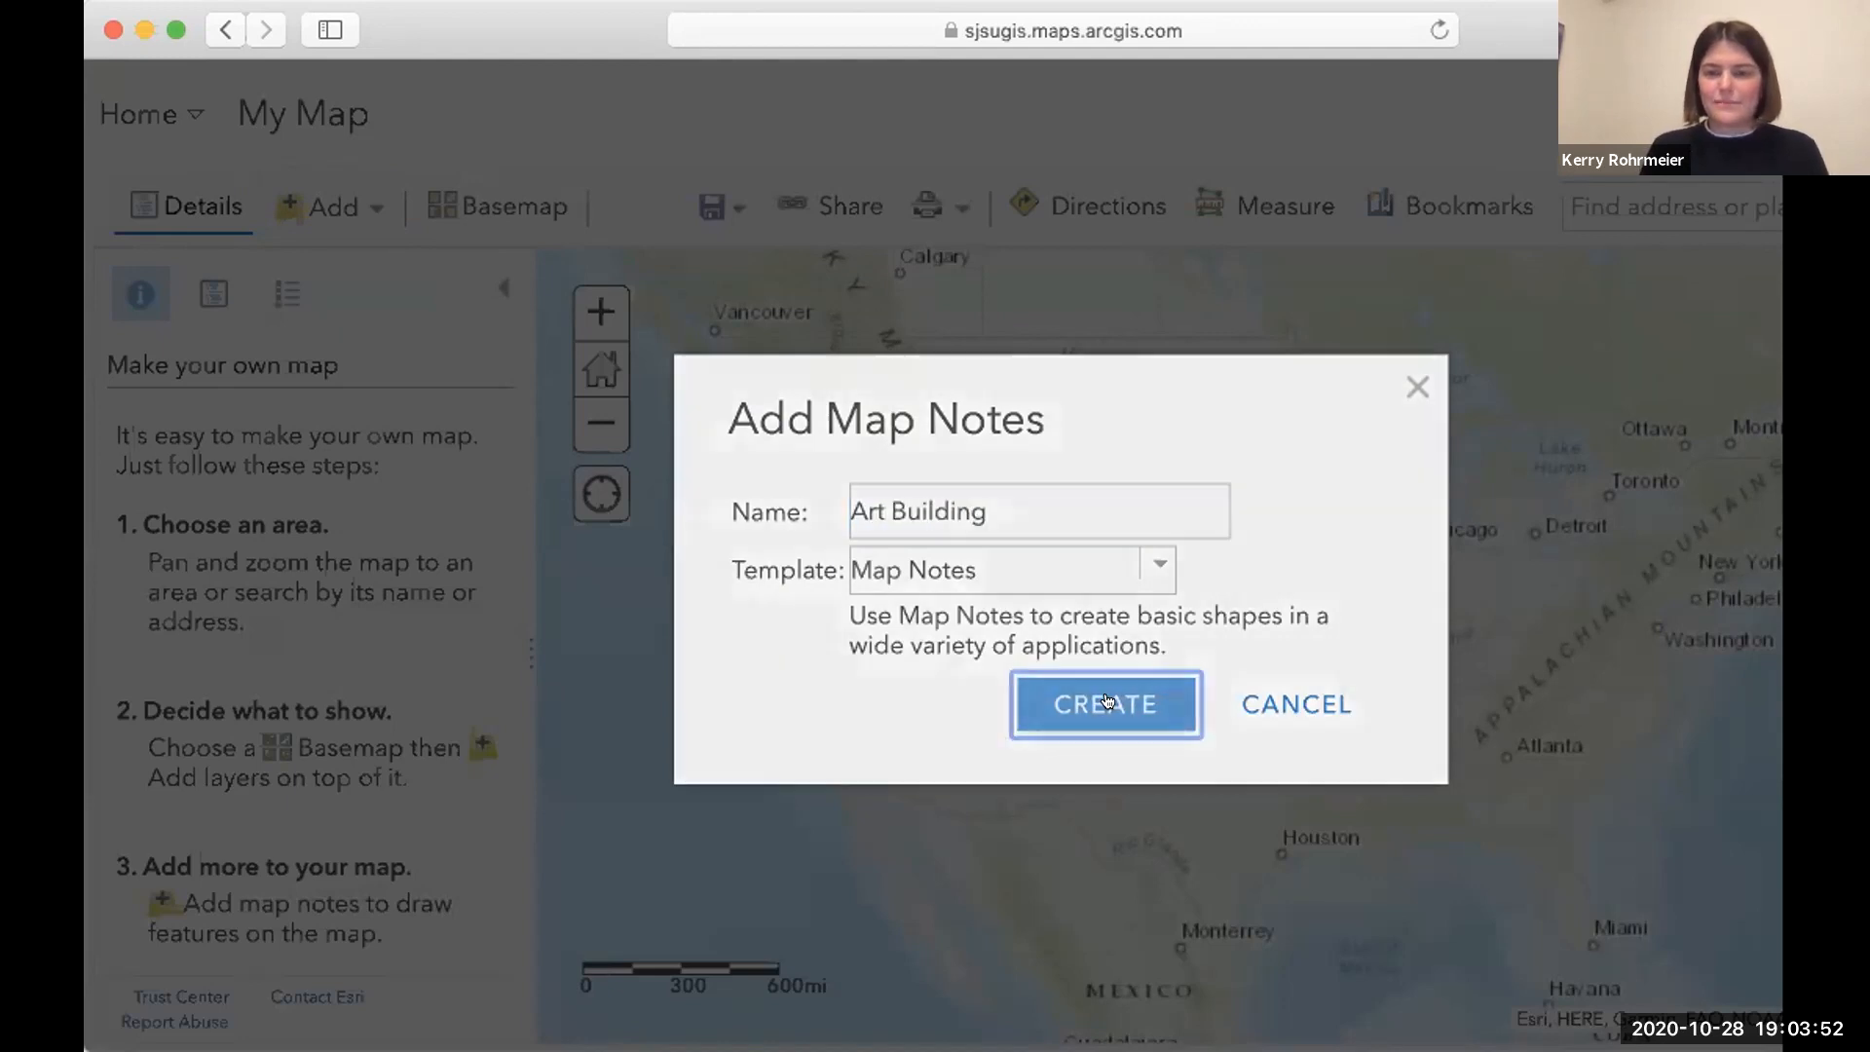
click(1625, 193)
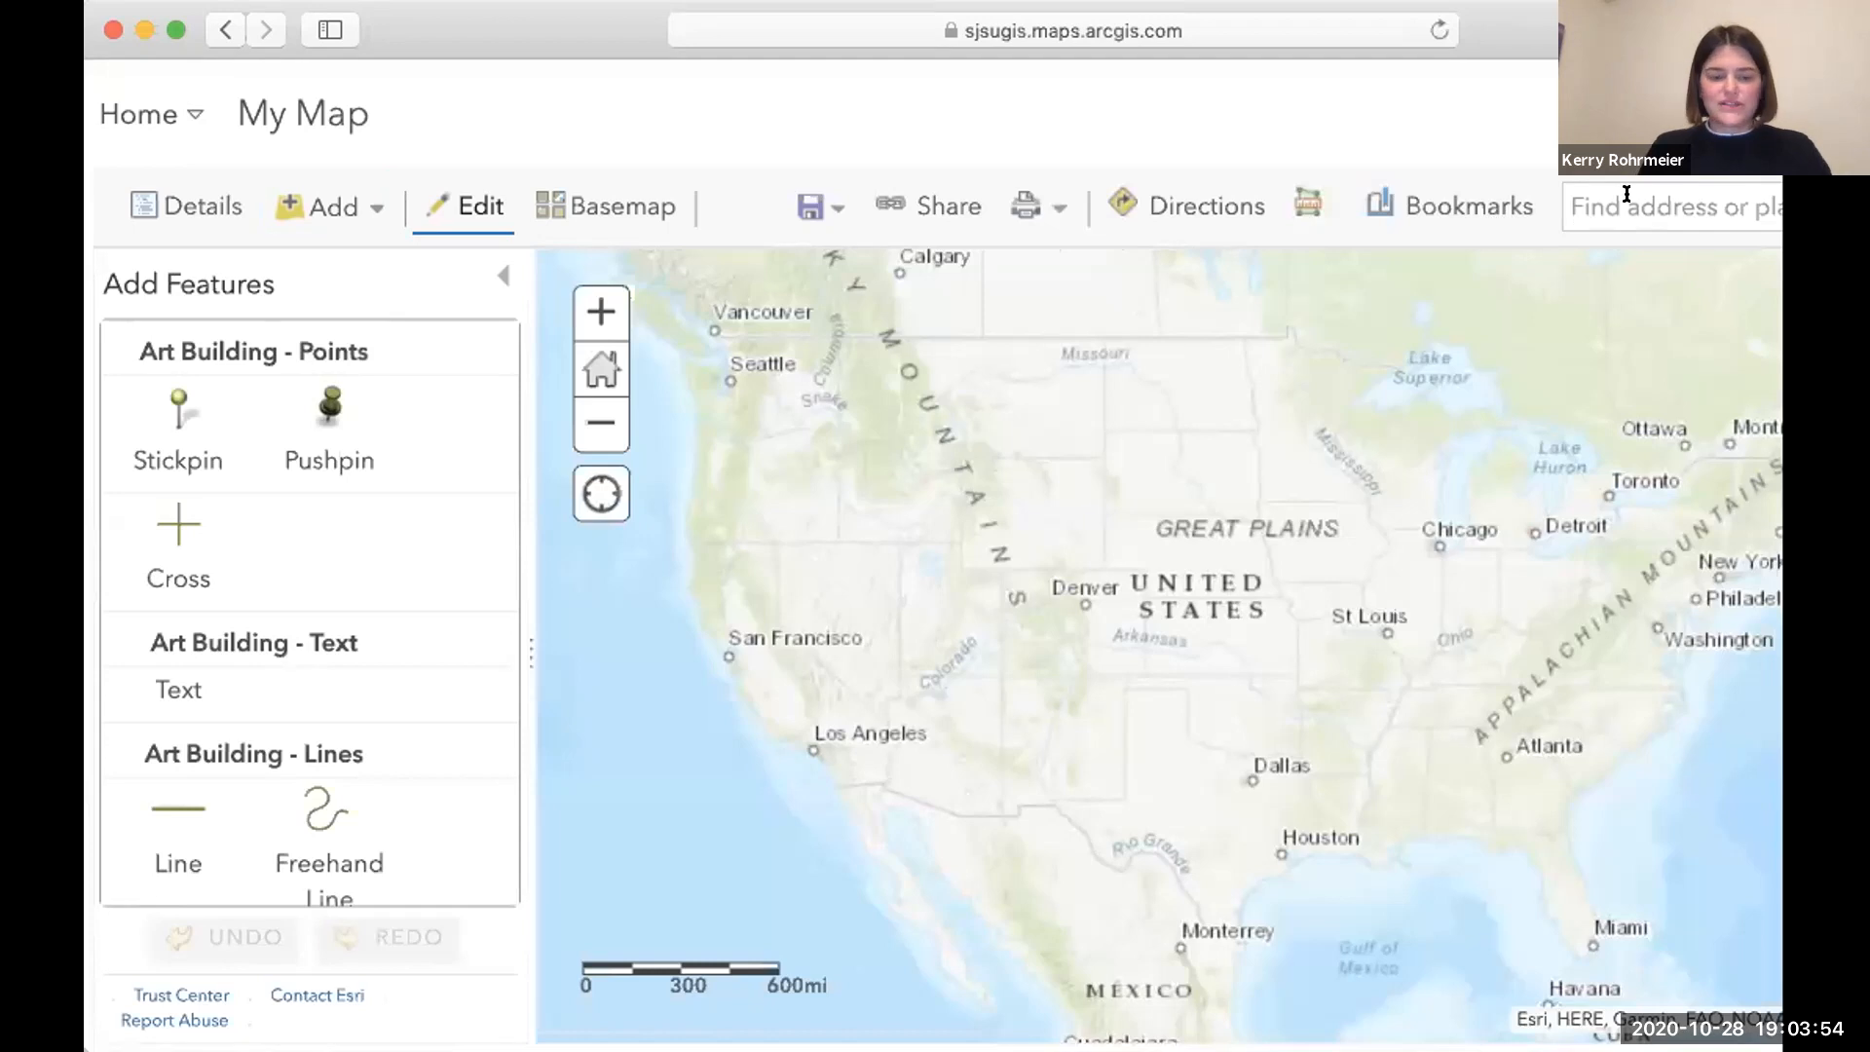
Zoom to San Jose State and drop a stickpin on the Art Building.
text(san jose st)
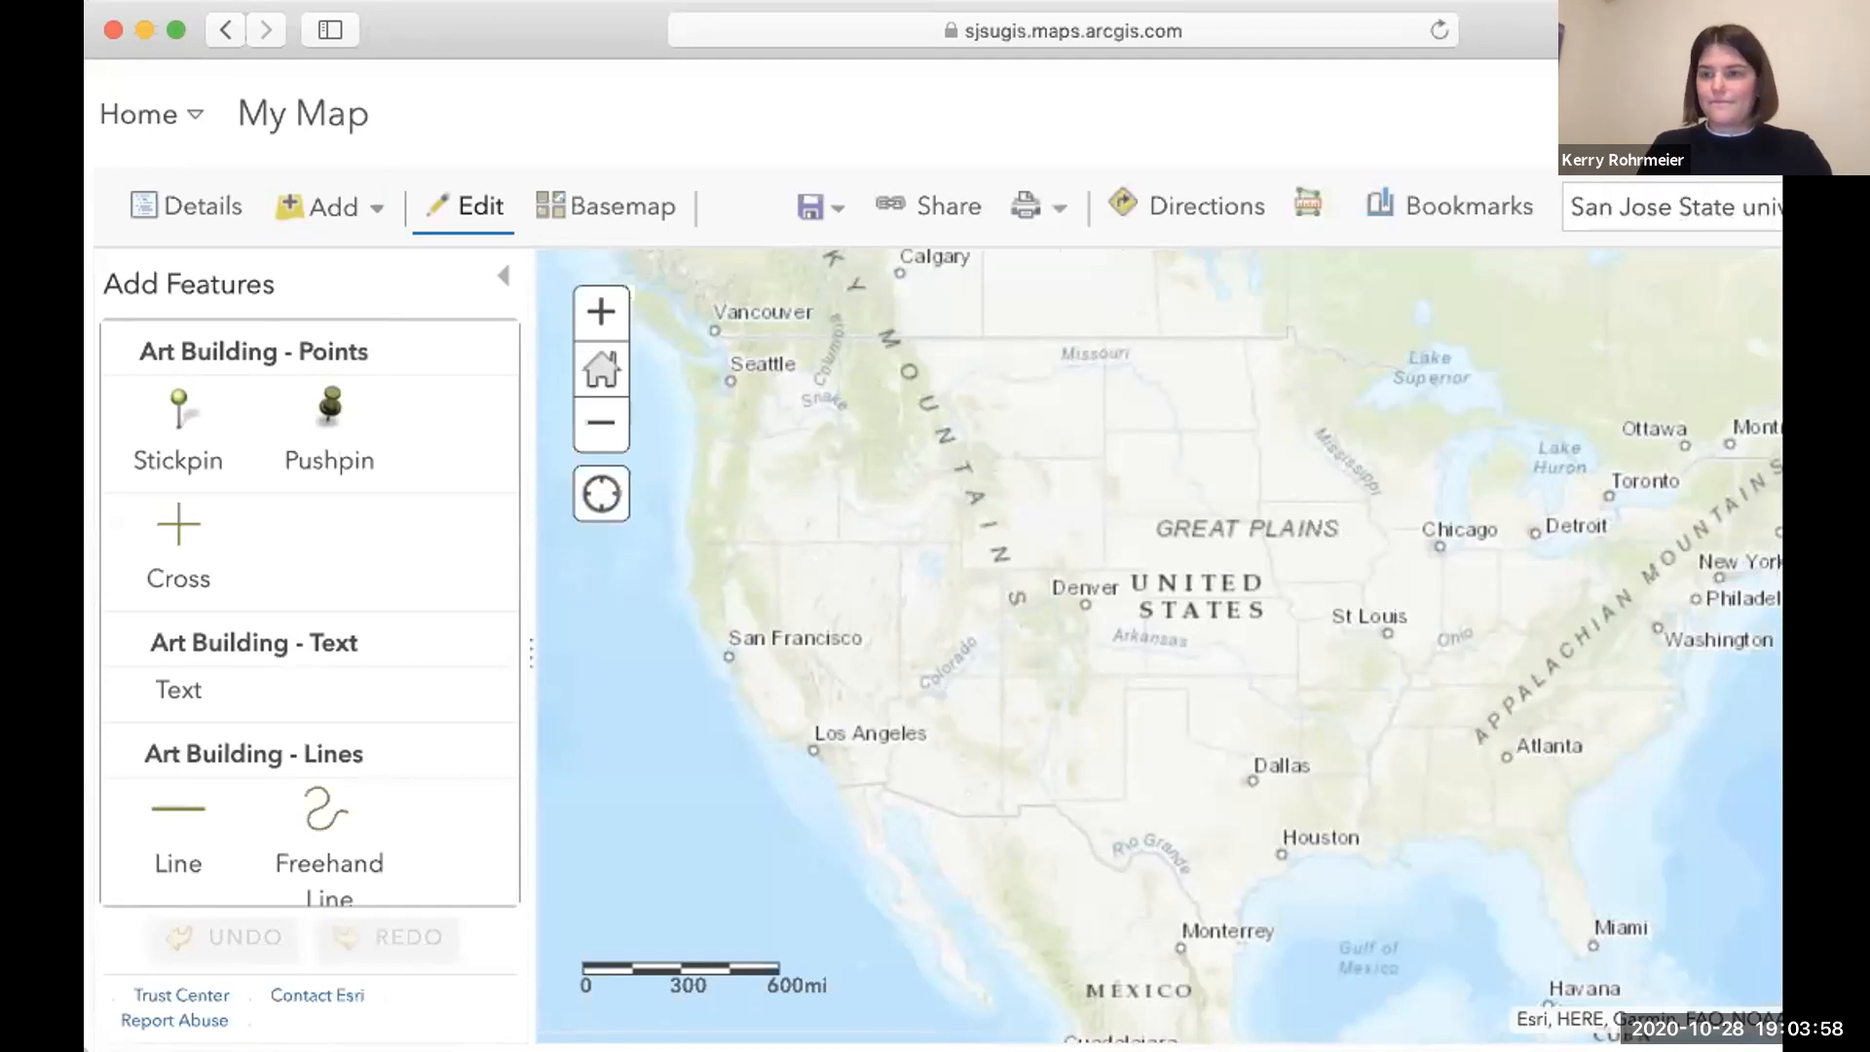
click(1711, 290)
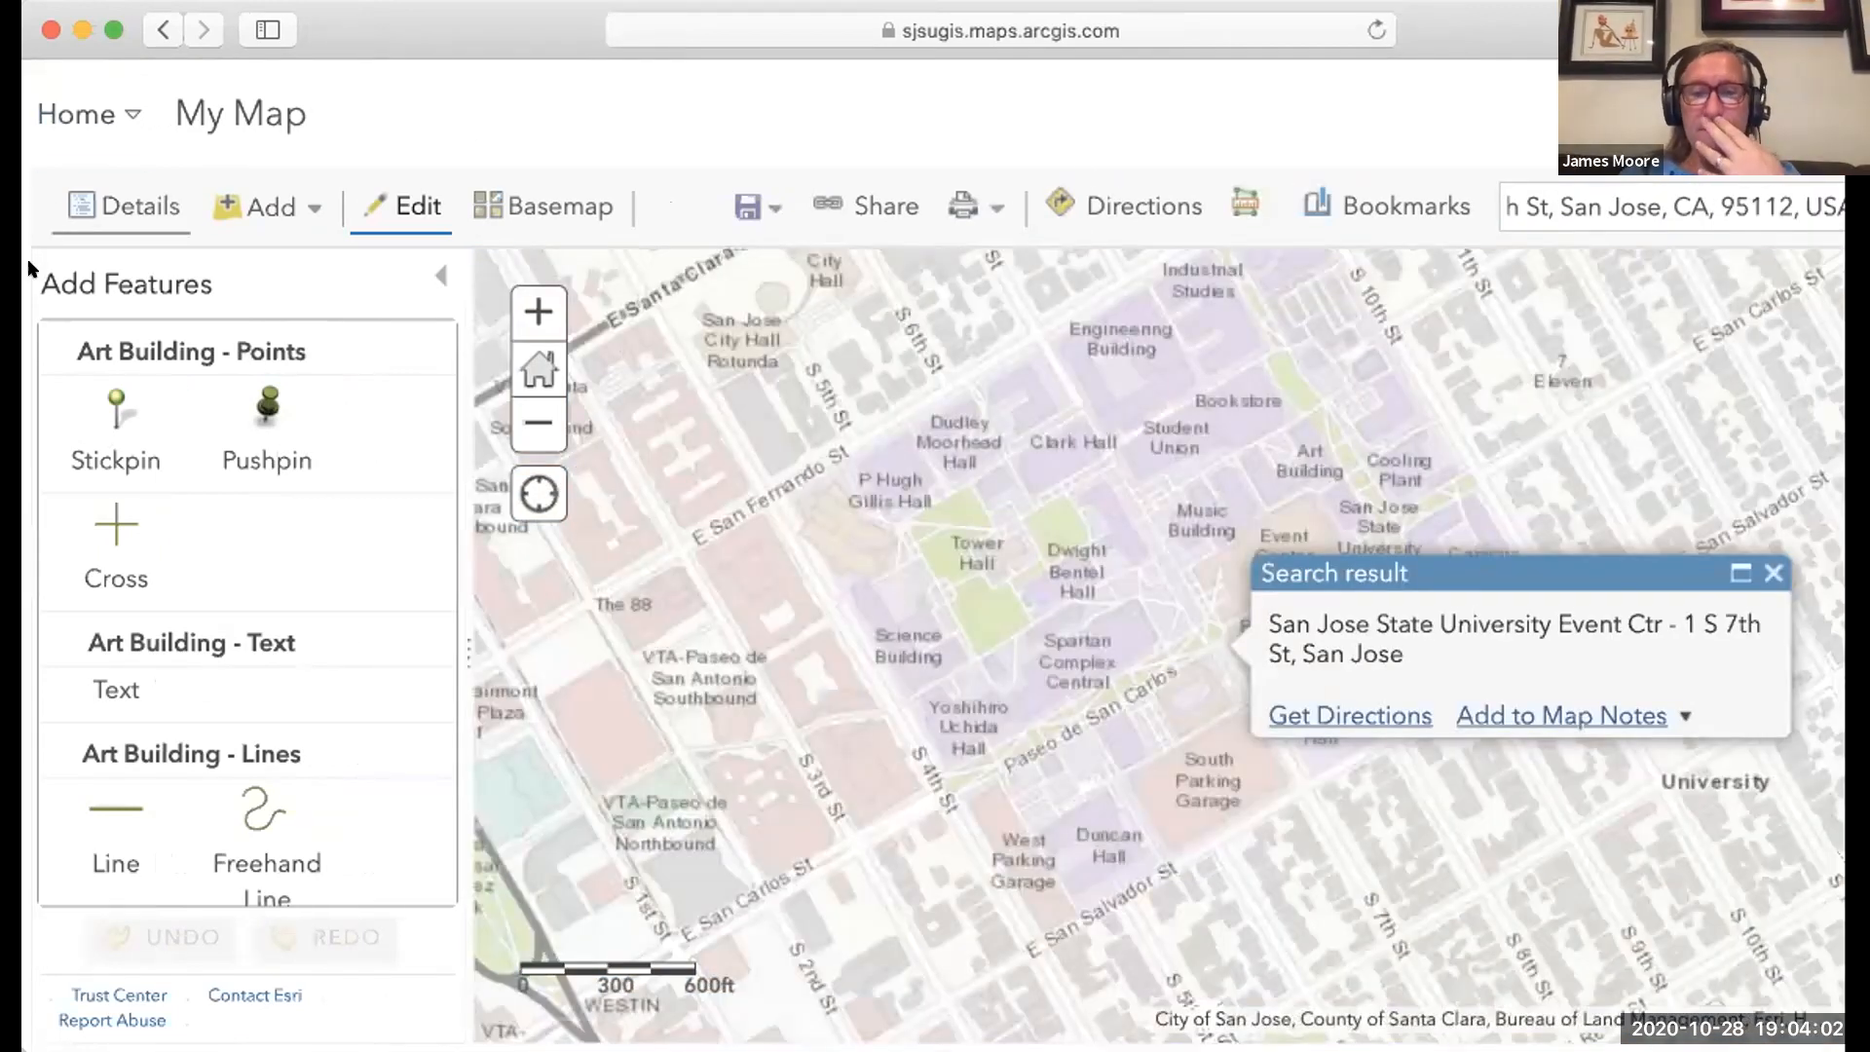
click(109, 394)
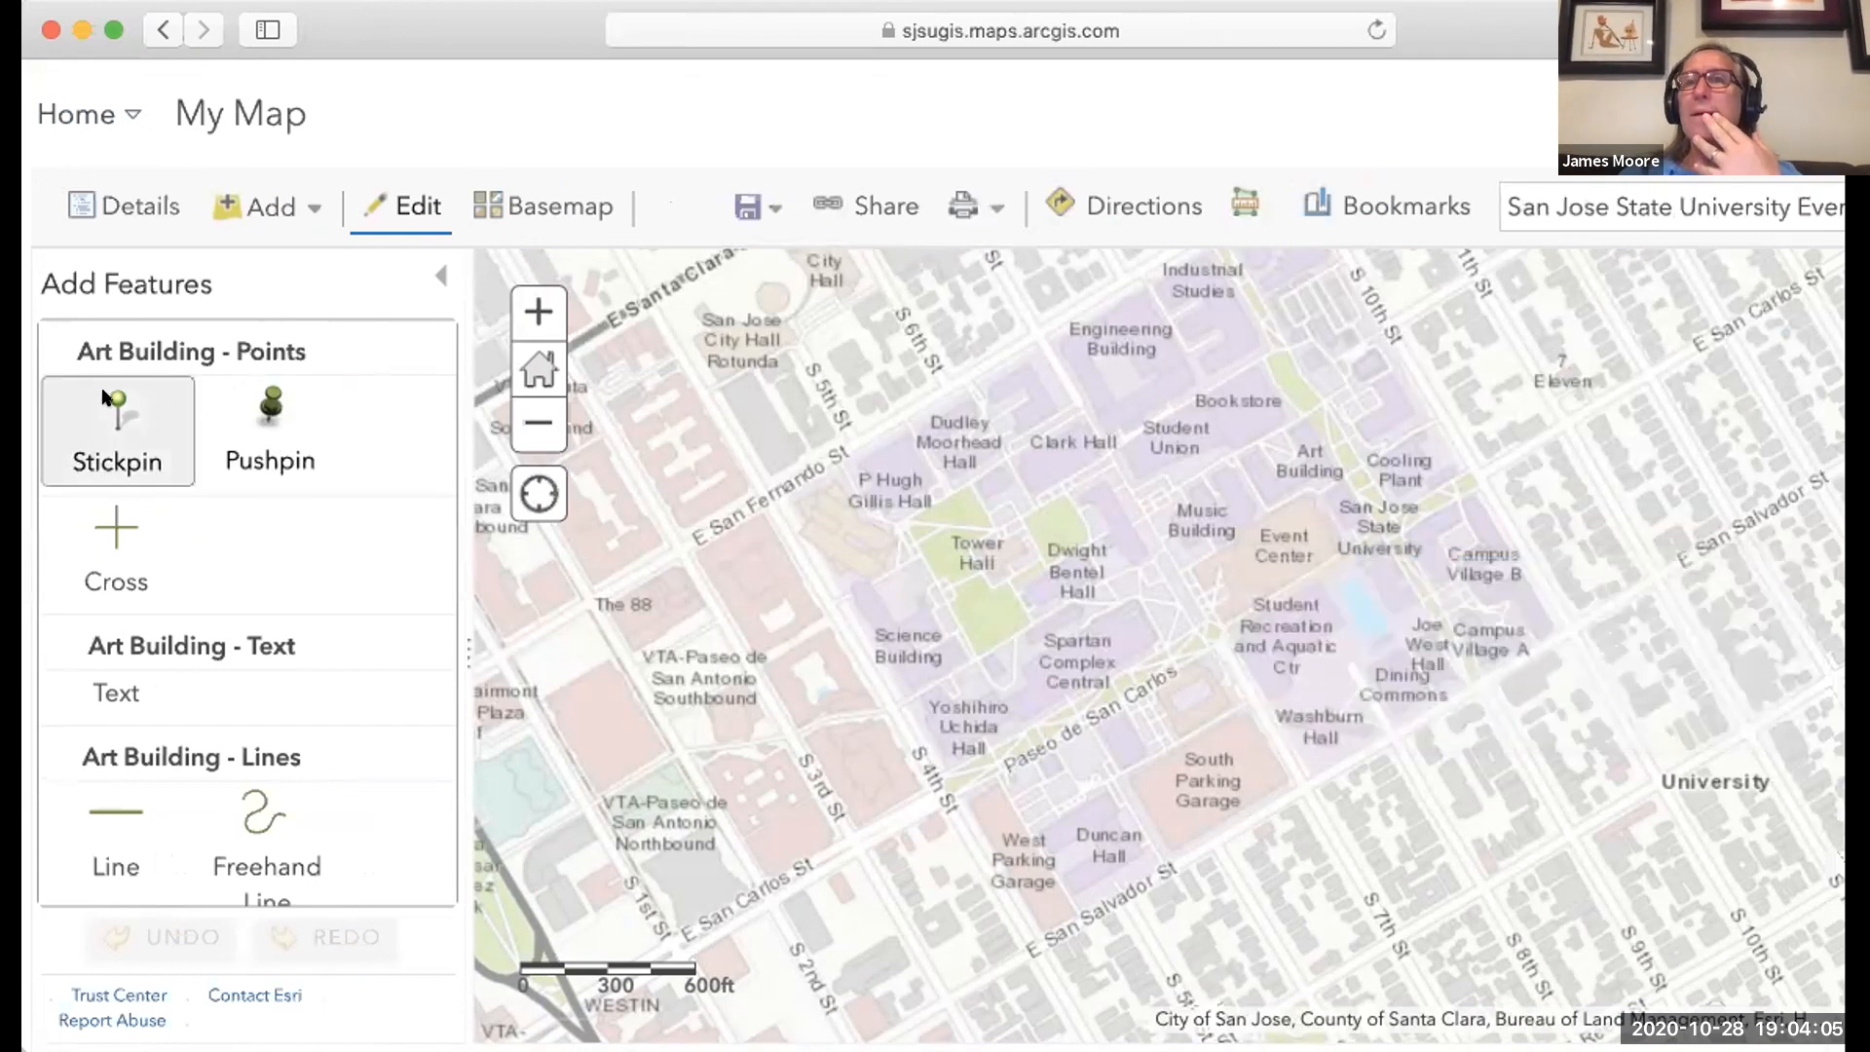
click(1259, 458)
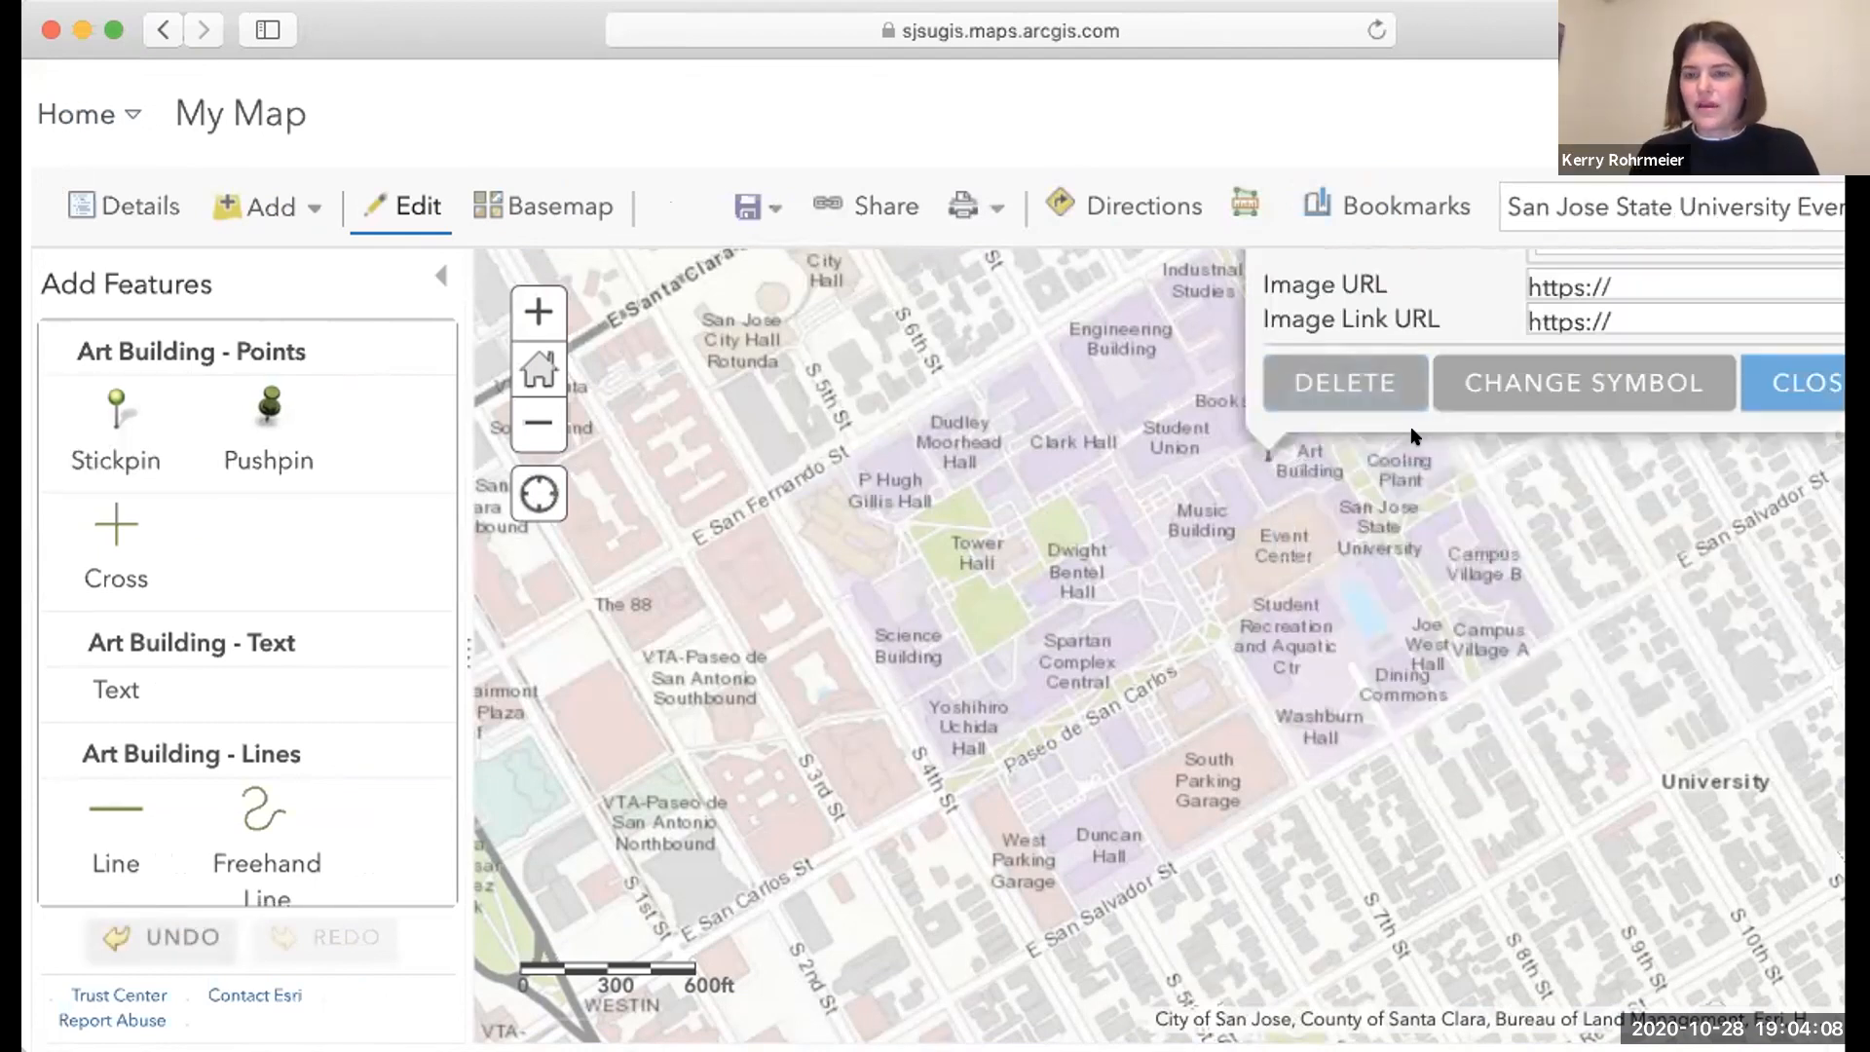
Title the pin 'Art Building' with description 'Department of Art & Art History'.
scroll(1415, 430, up, 1)
scroll(1412, 429, down, 2)
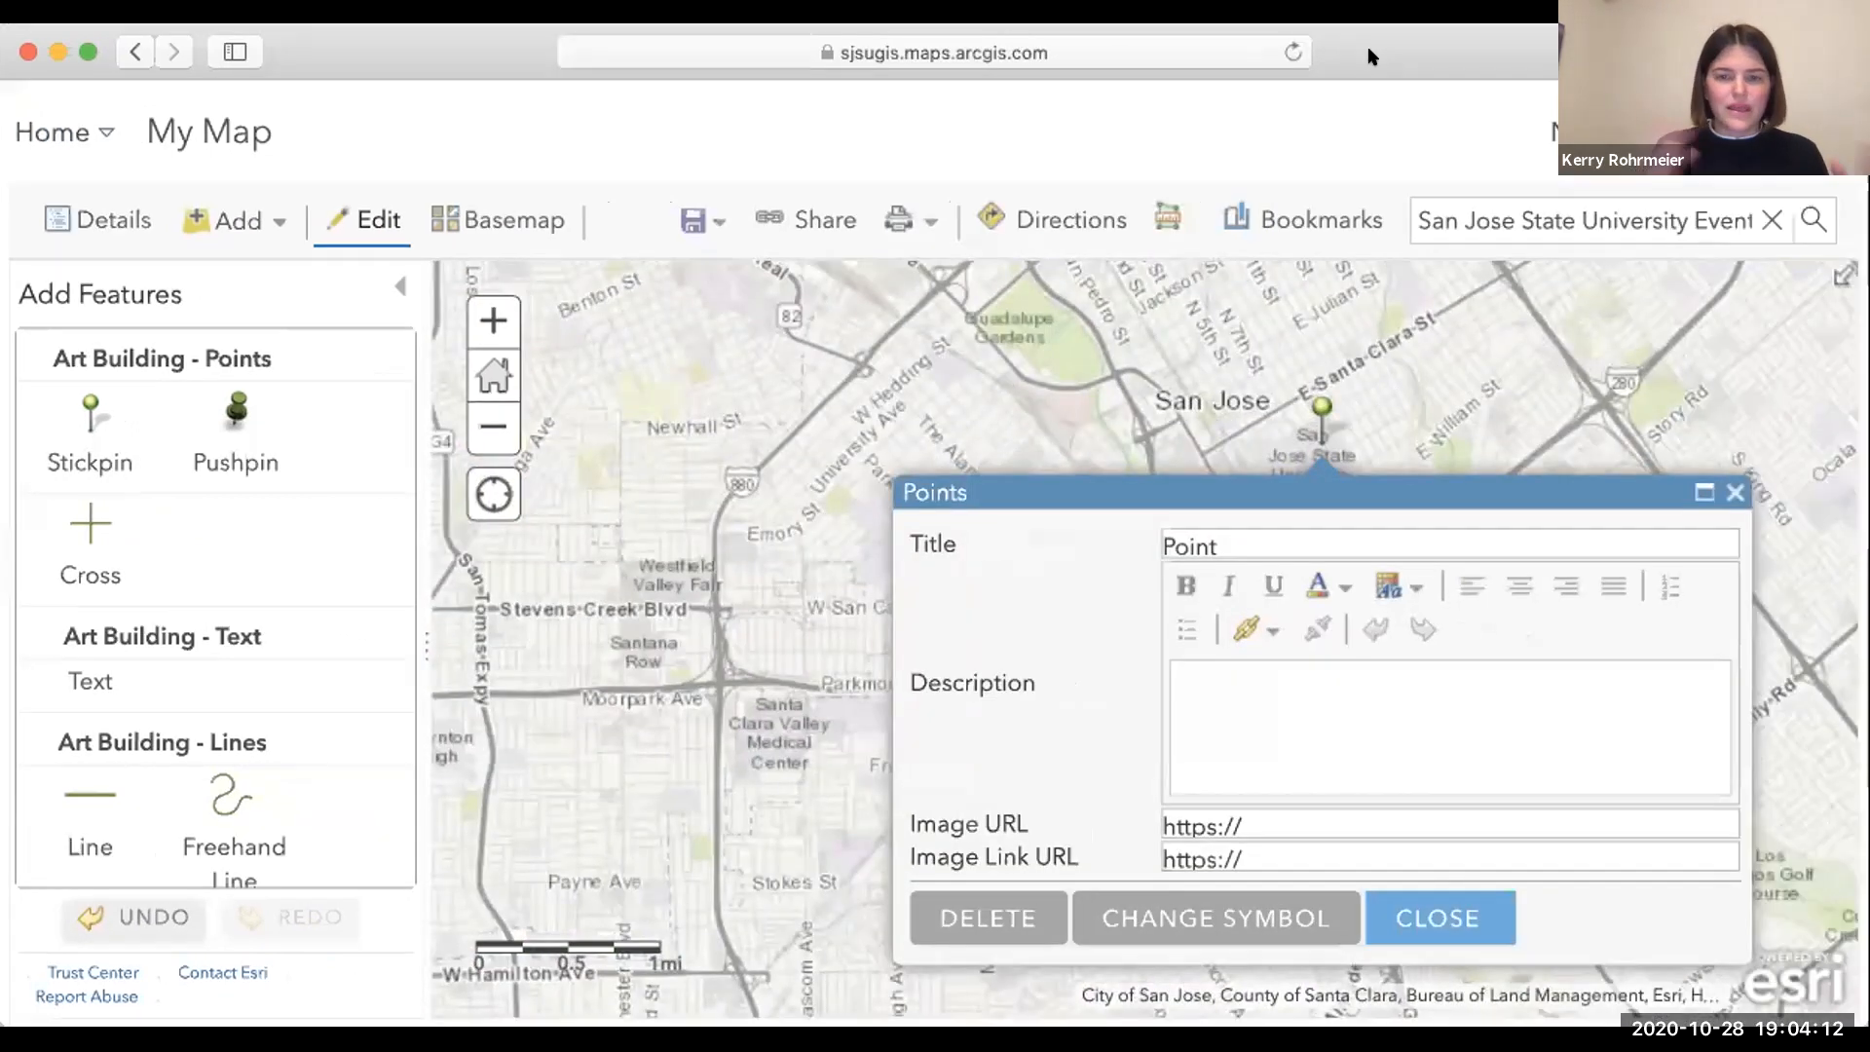
double_click(1256, 531)
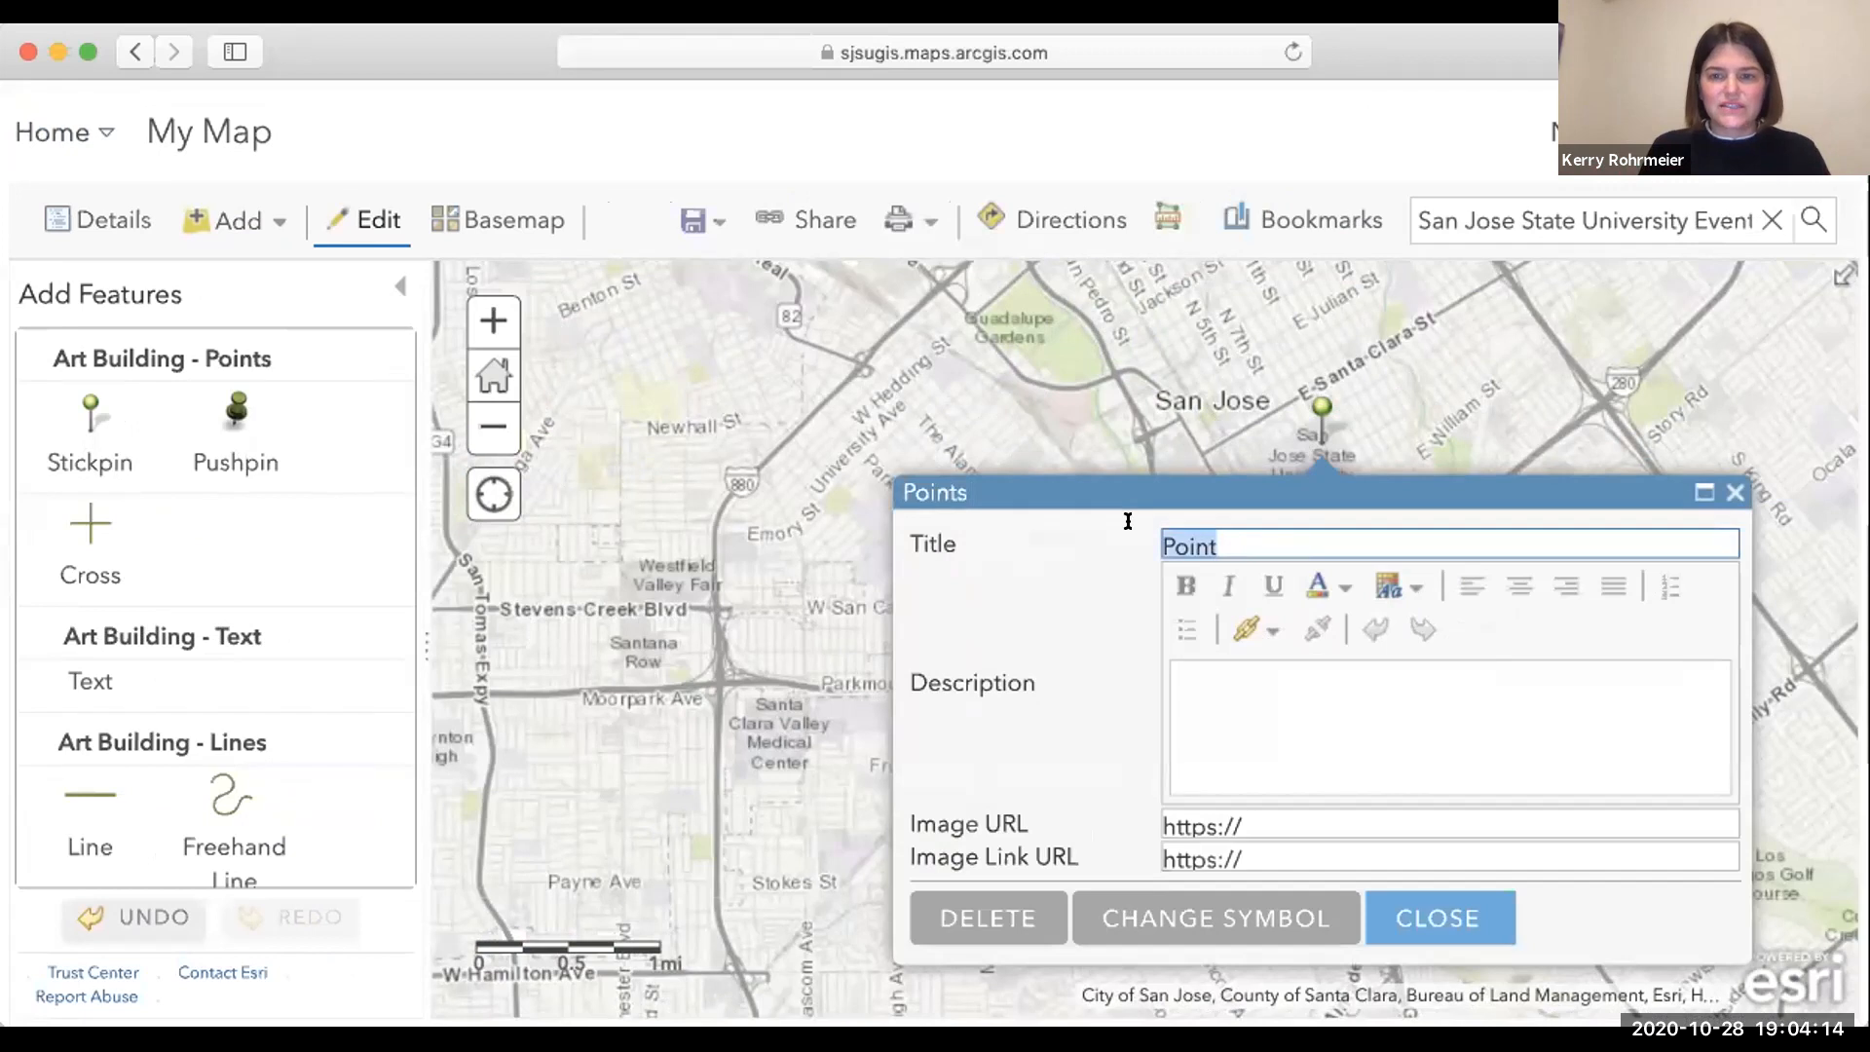
text(Art Building)
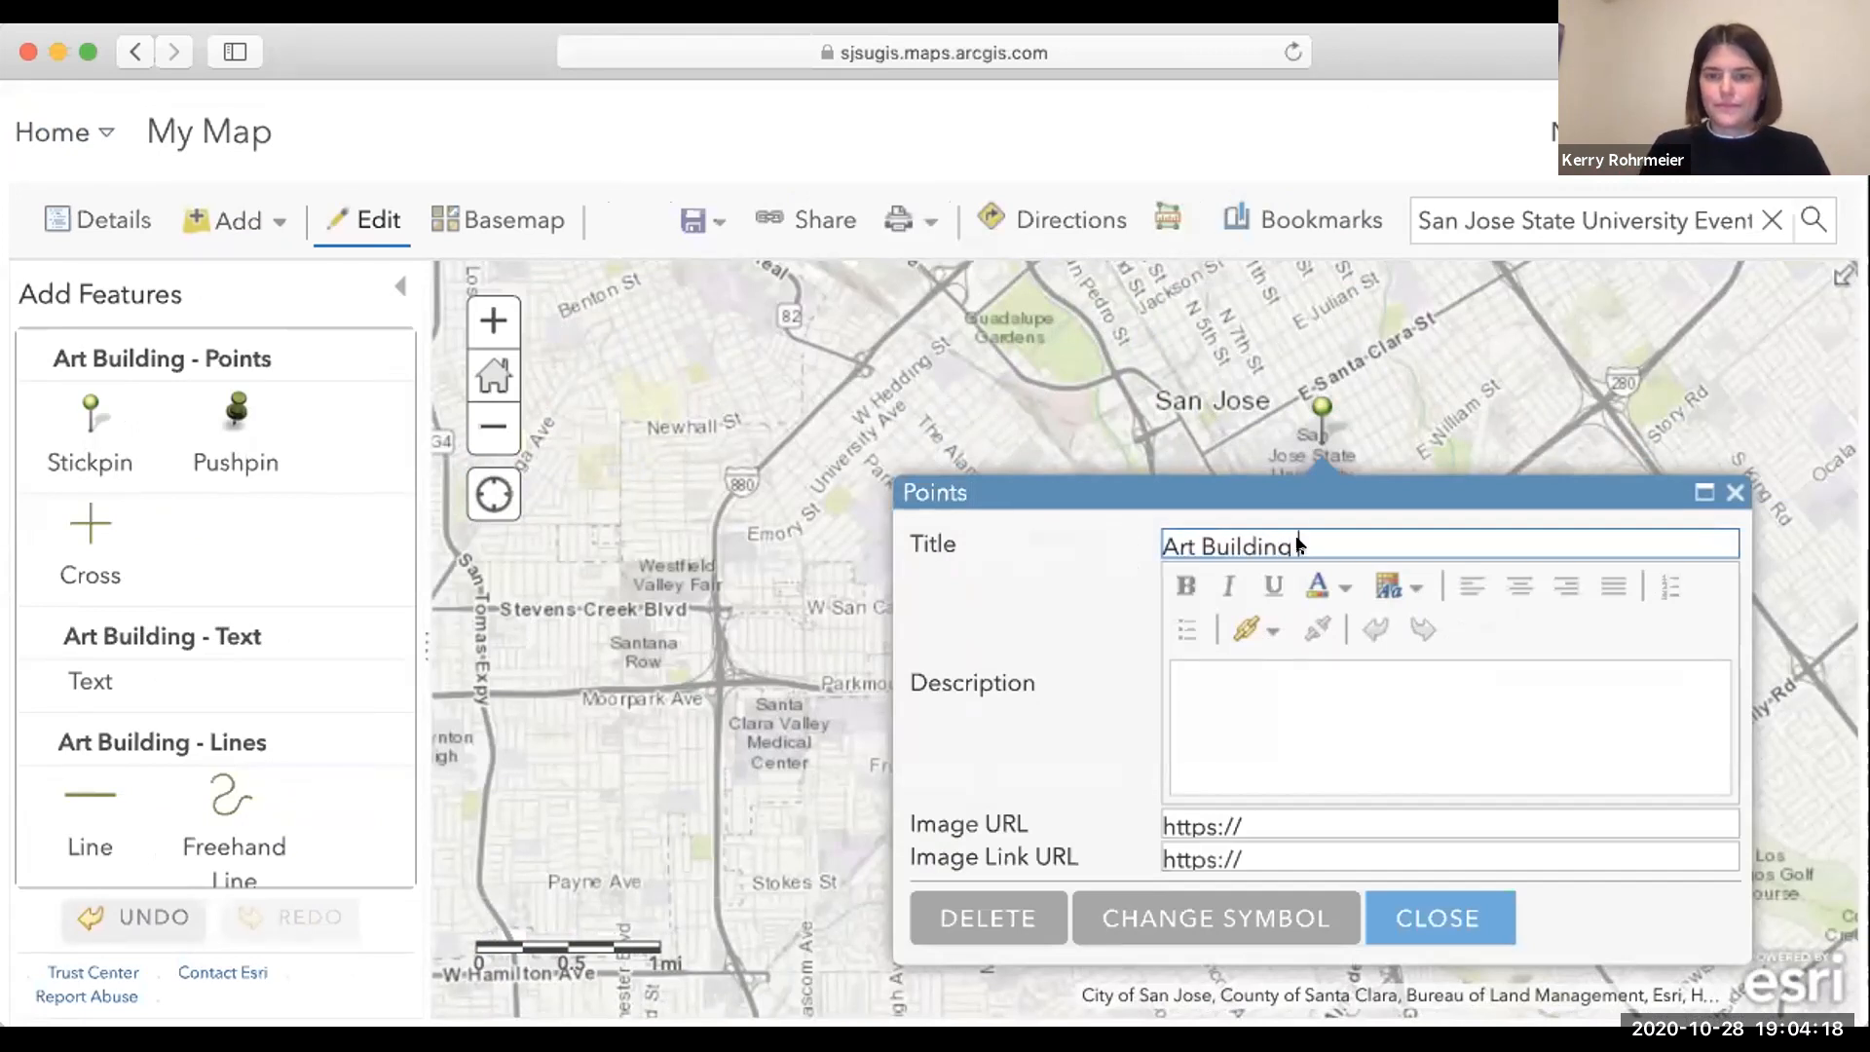
click(1206, 659)
text(Departm)
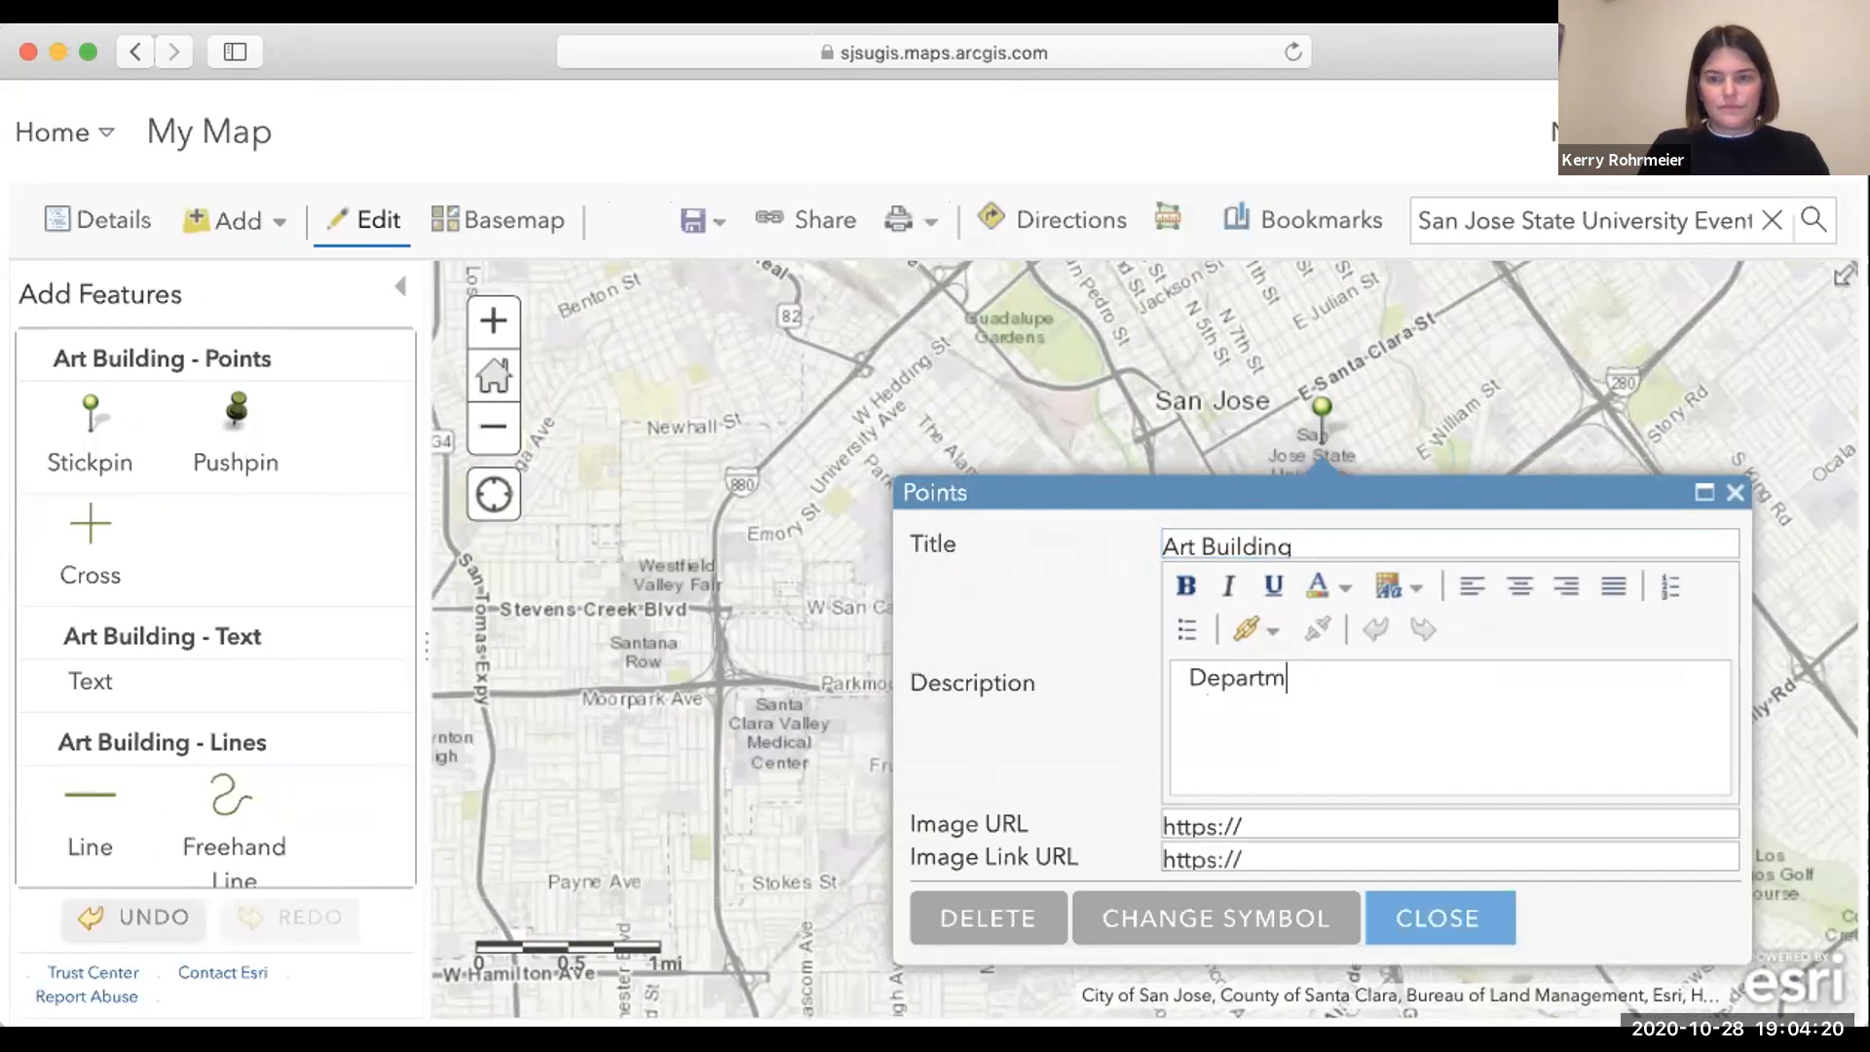
text(ent of Art )
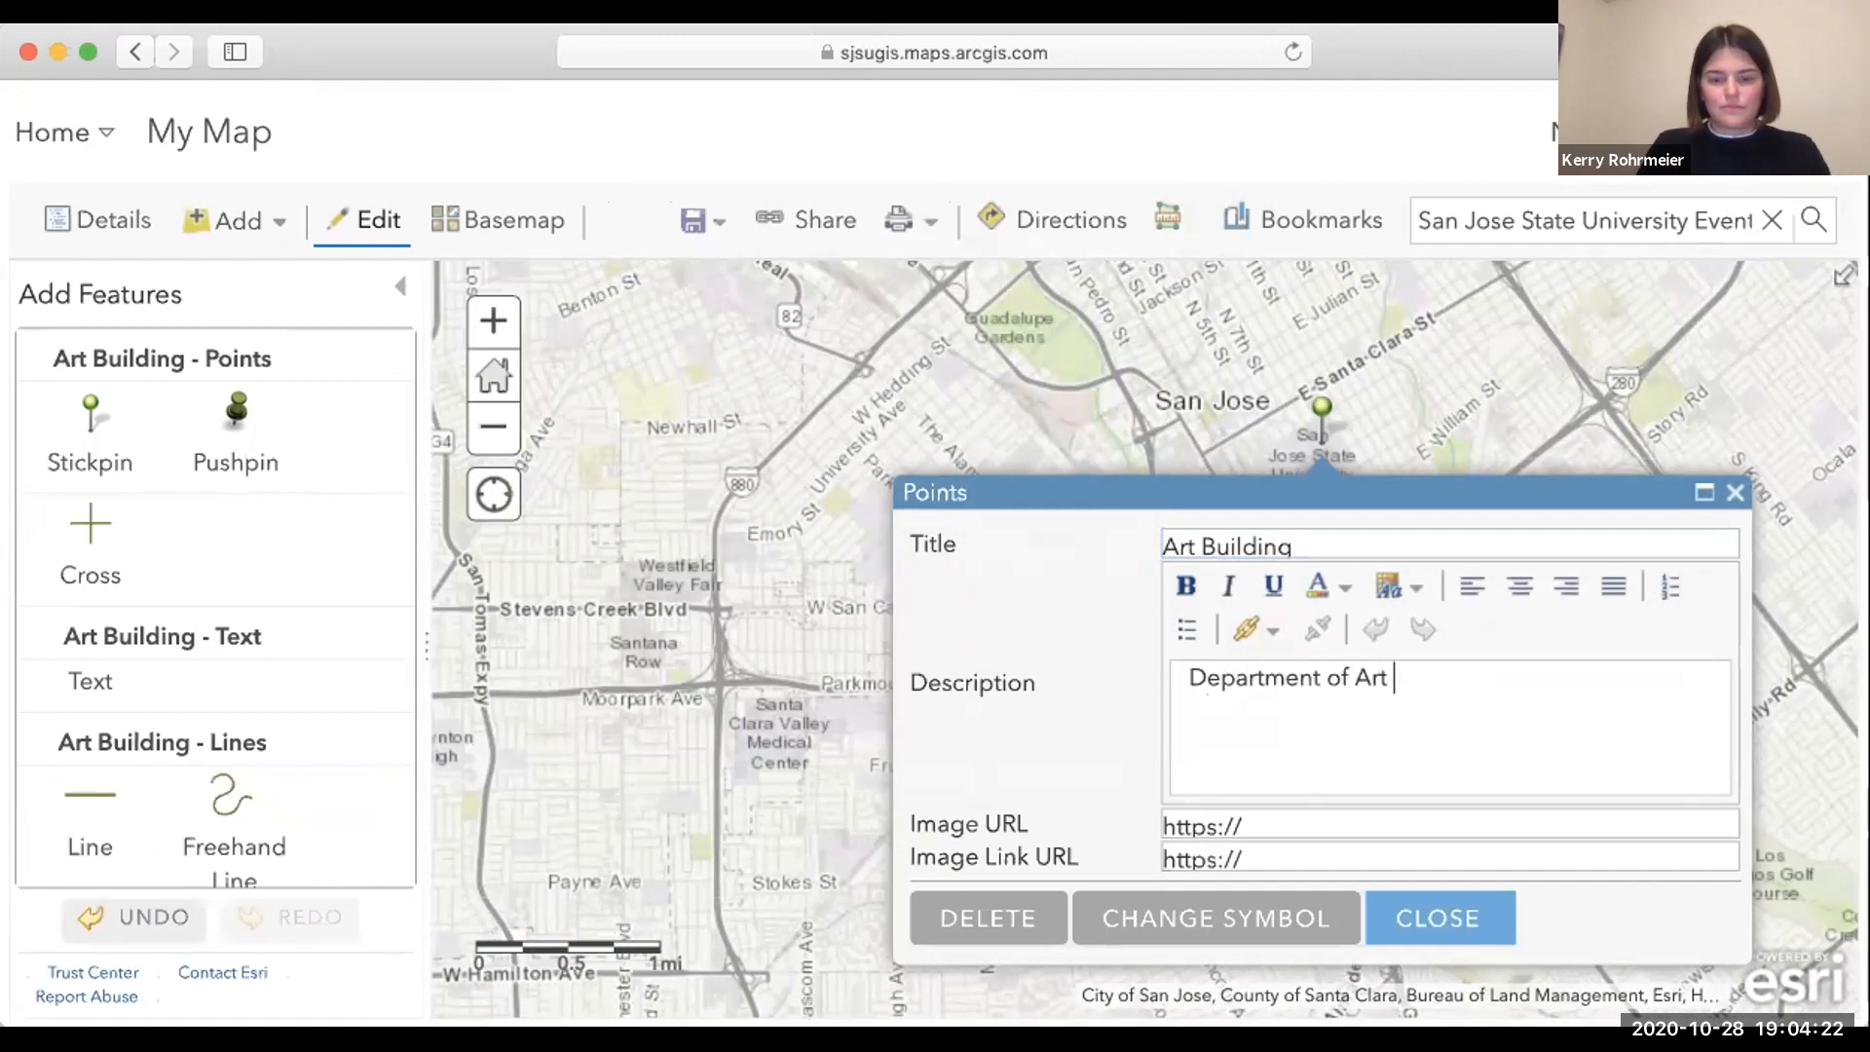
text(& Art History)
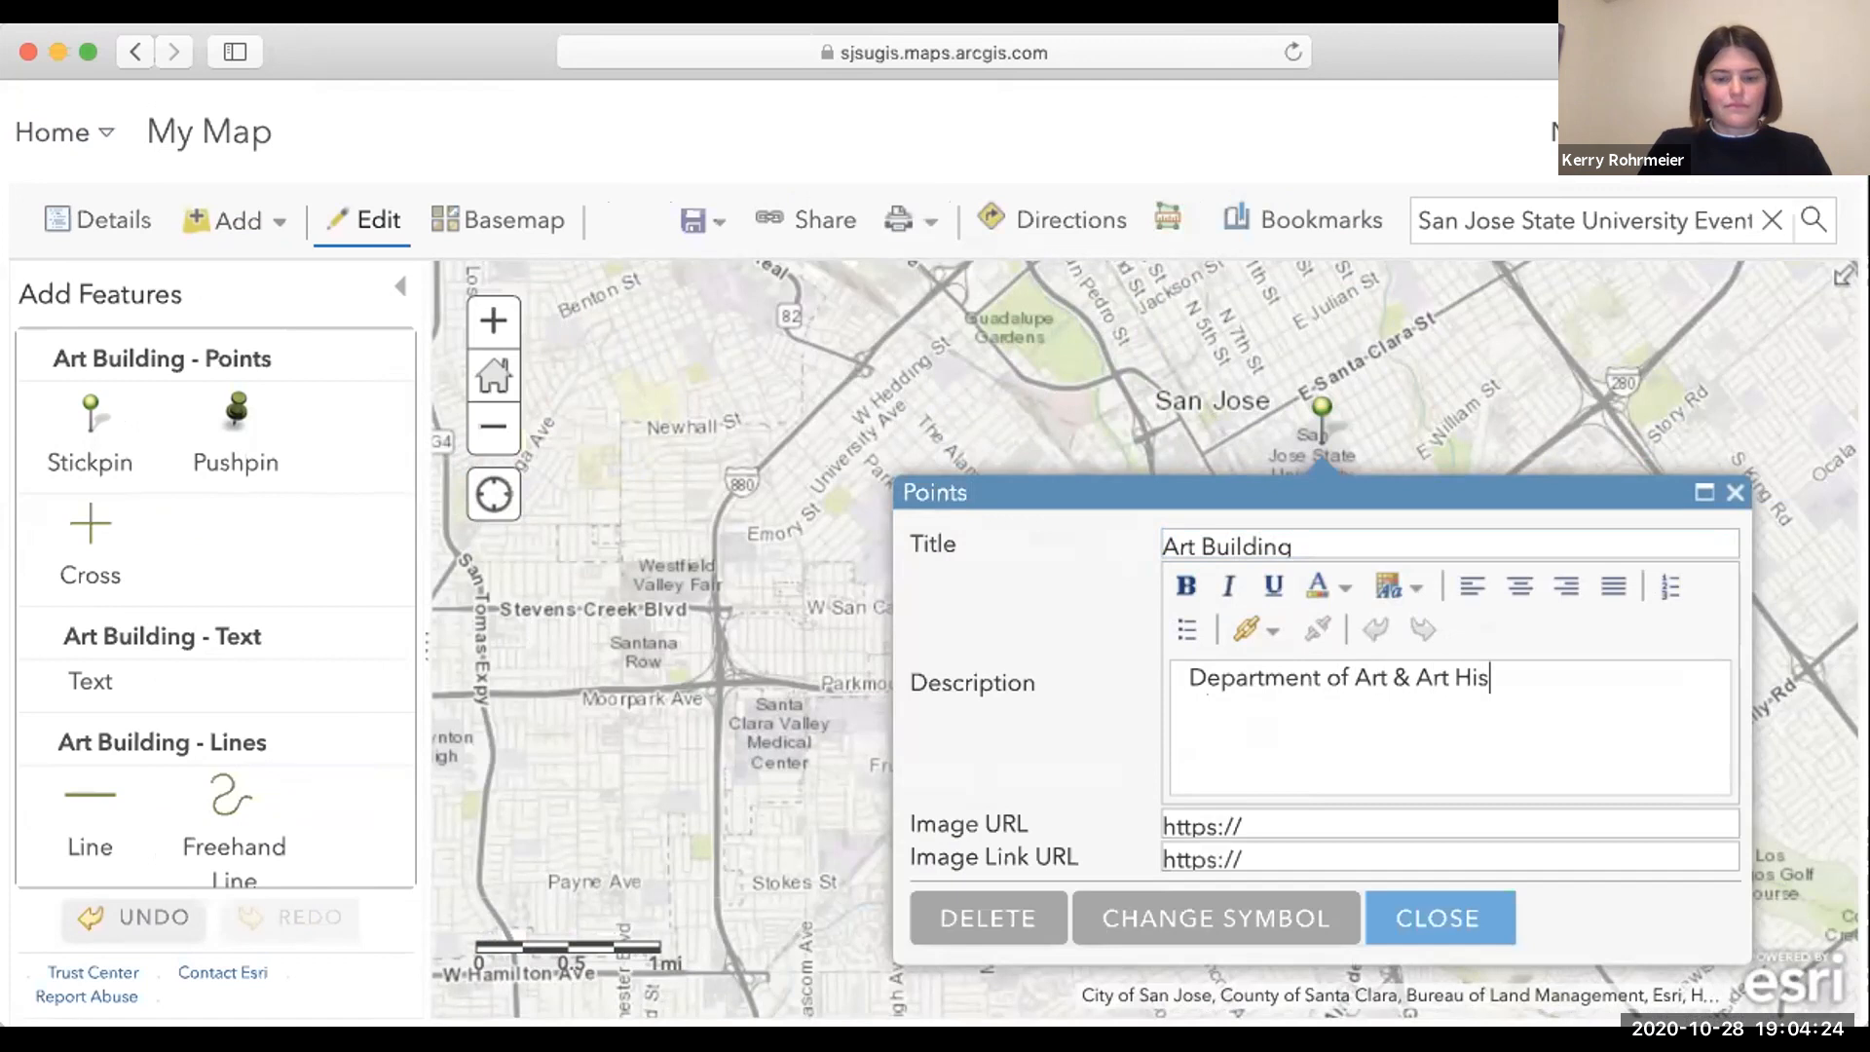
Open a new browser window to find an image for the pin's link URL.
click(1230, 853)
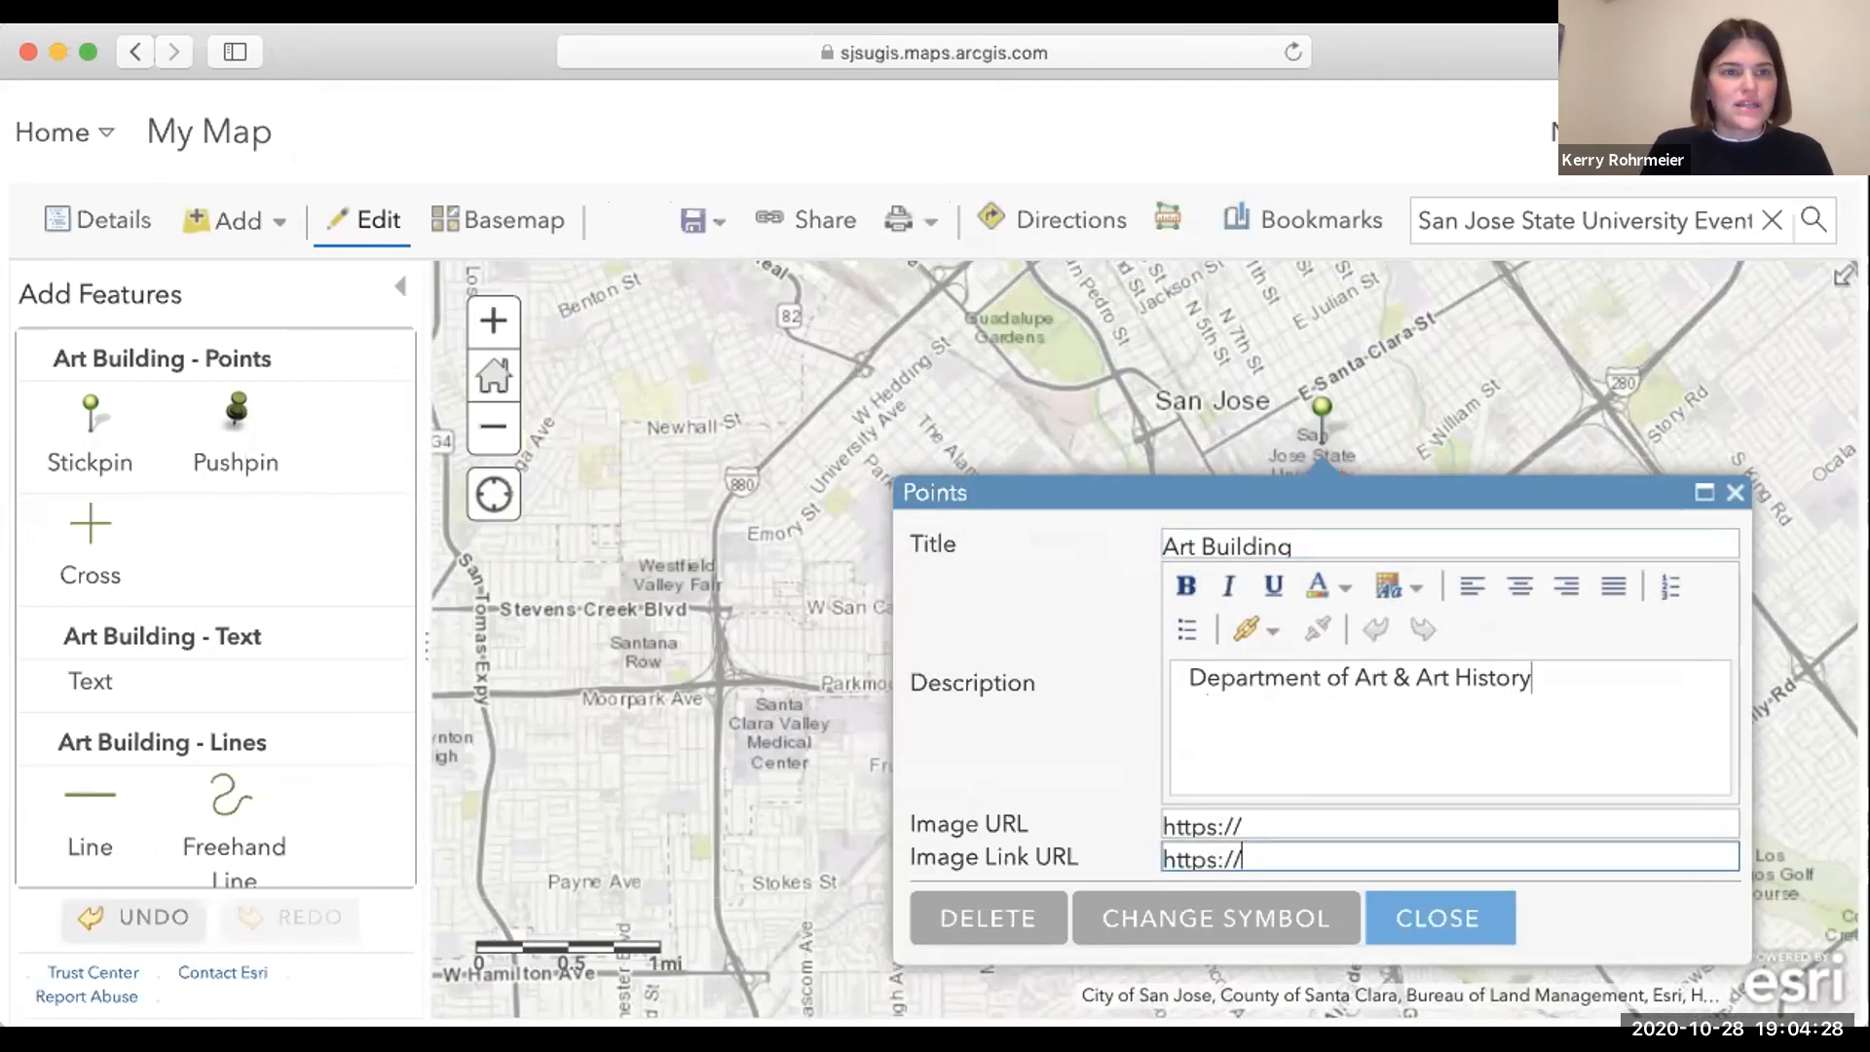
click(8, 12)
click(18, 41)
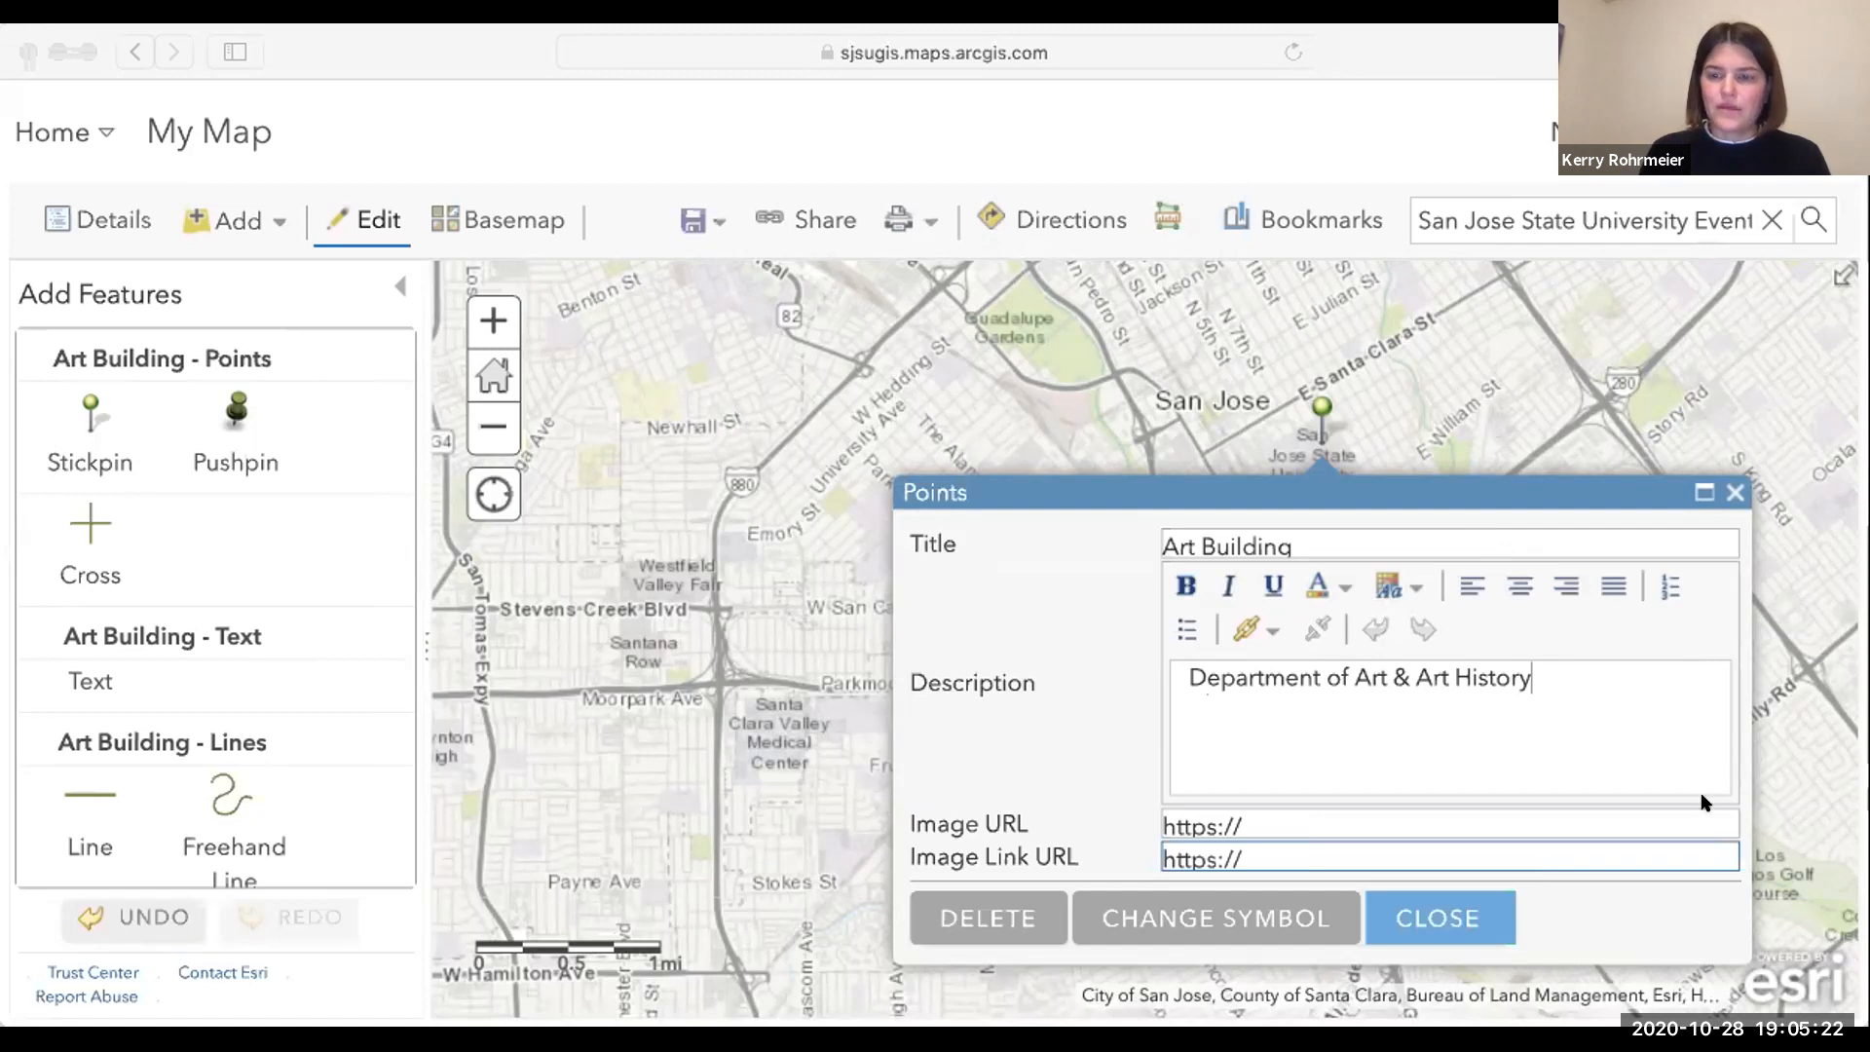
Paste the copied image address into the pin's Image Link URL and Image URL fields.
click(1410, 43)
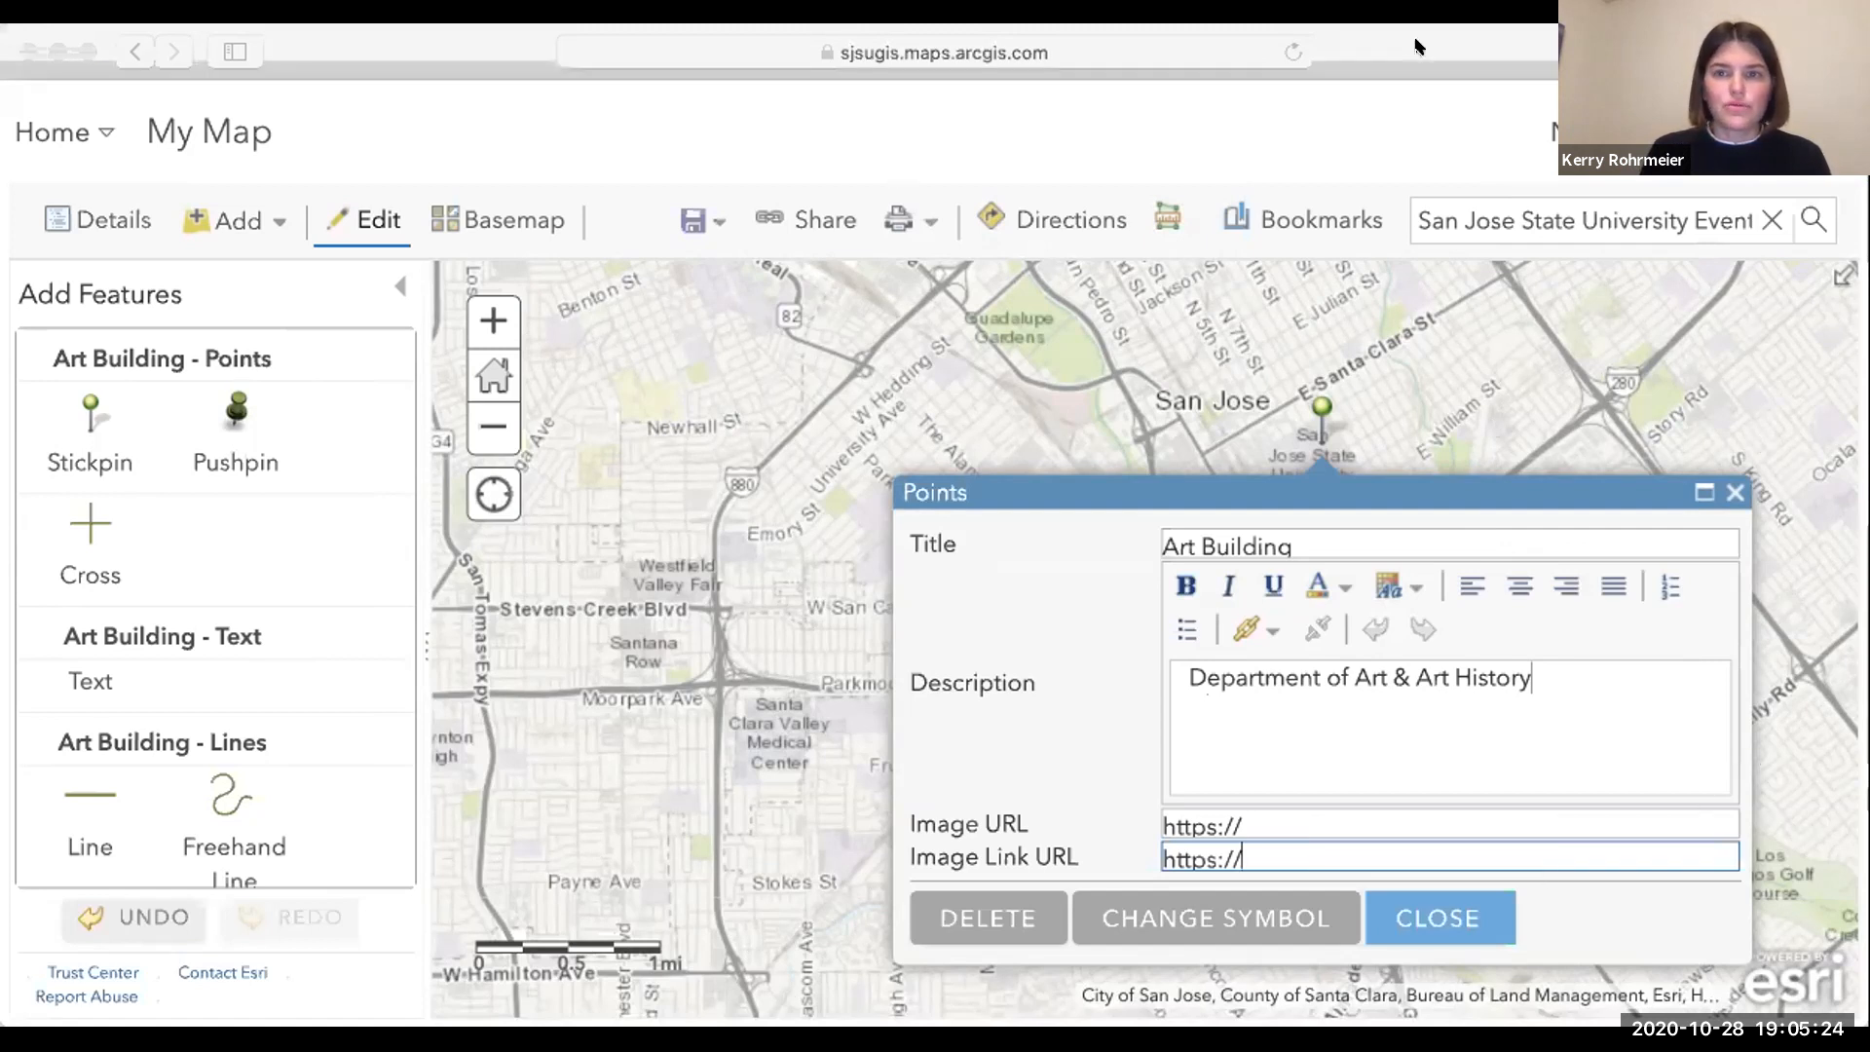
text(https://sjsugis.maps.arcgis.com/sharing/rest/content/items/274cb2f86b4542de98423f4a181817c5/data)
click(1247, 825)
text(https://sjsugis.maps.arcgis.com/sharing/rest/content/items/274cb2f86b4542de98423f4a181817c5/data)
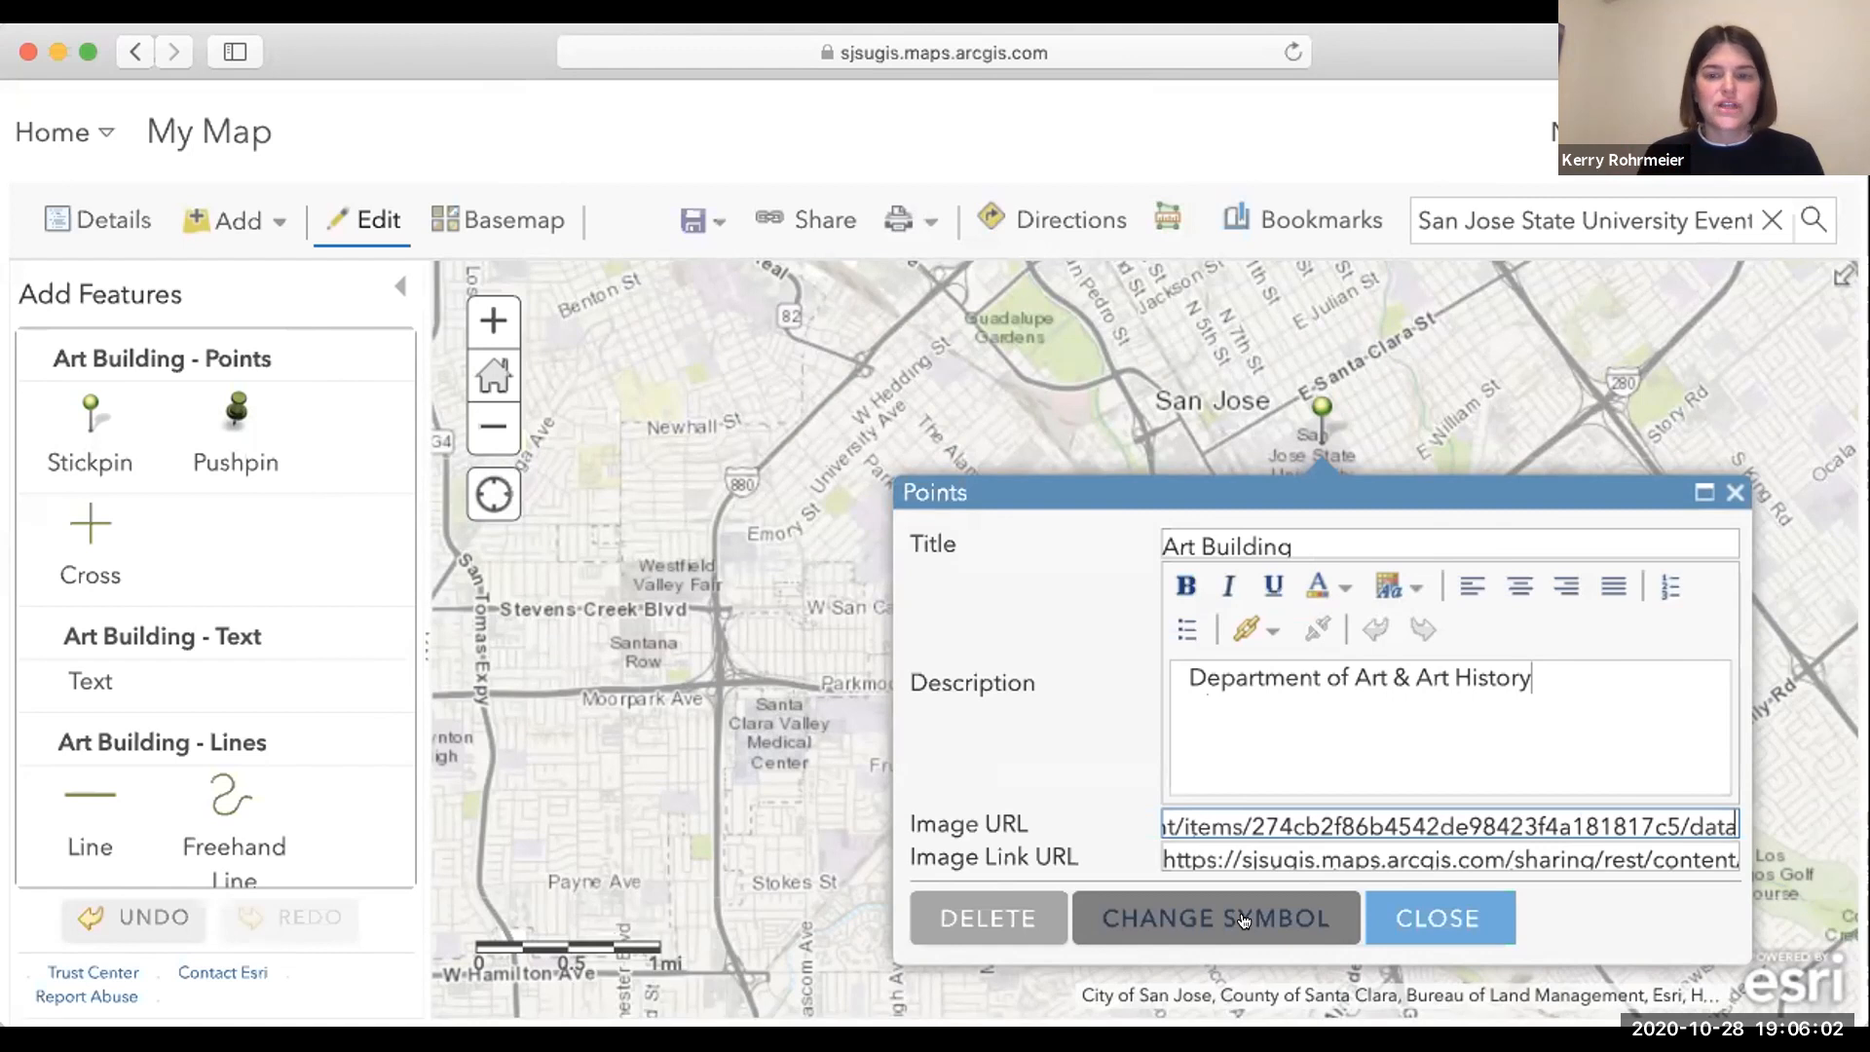
Change the Art Building point to a black circle symbol and close its details.
click(1209, 922)
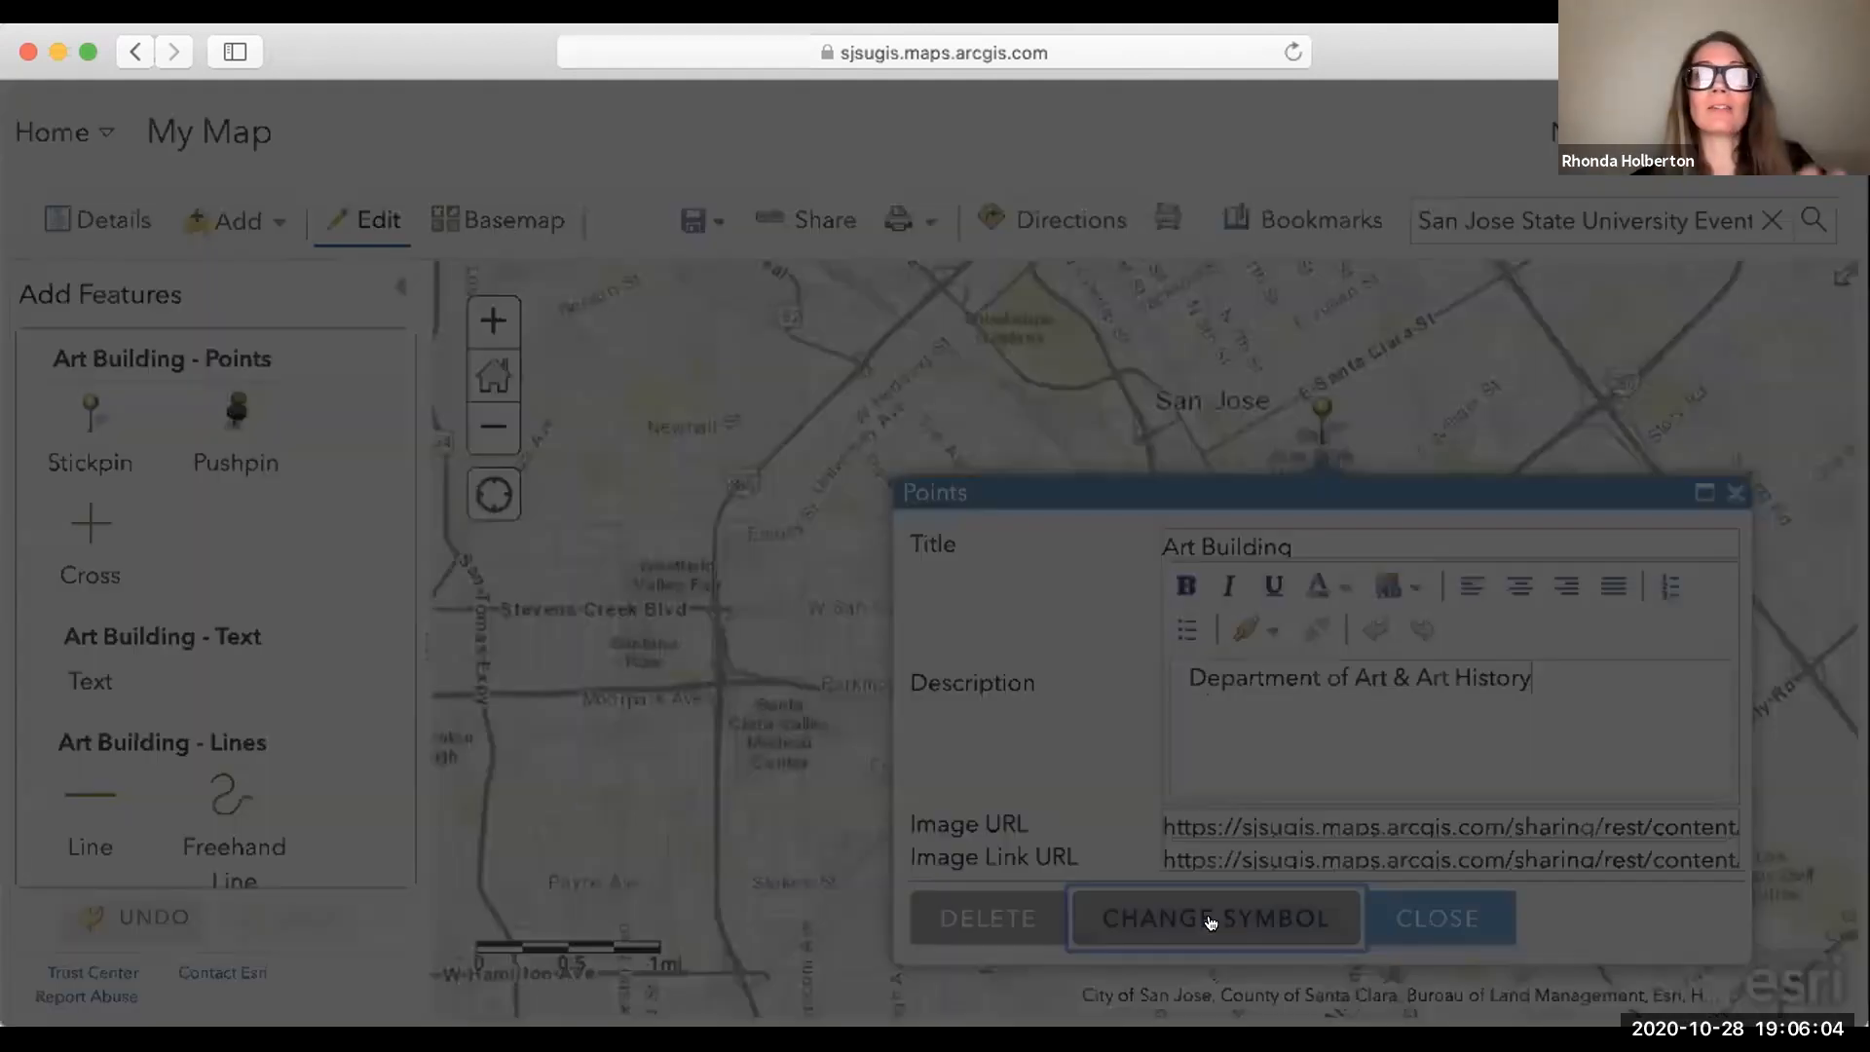
click(699, 458)
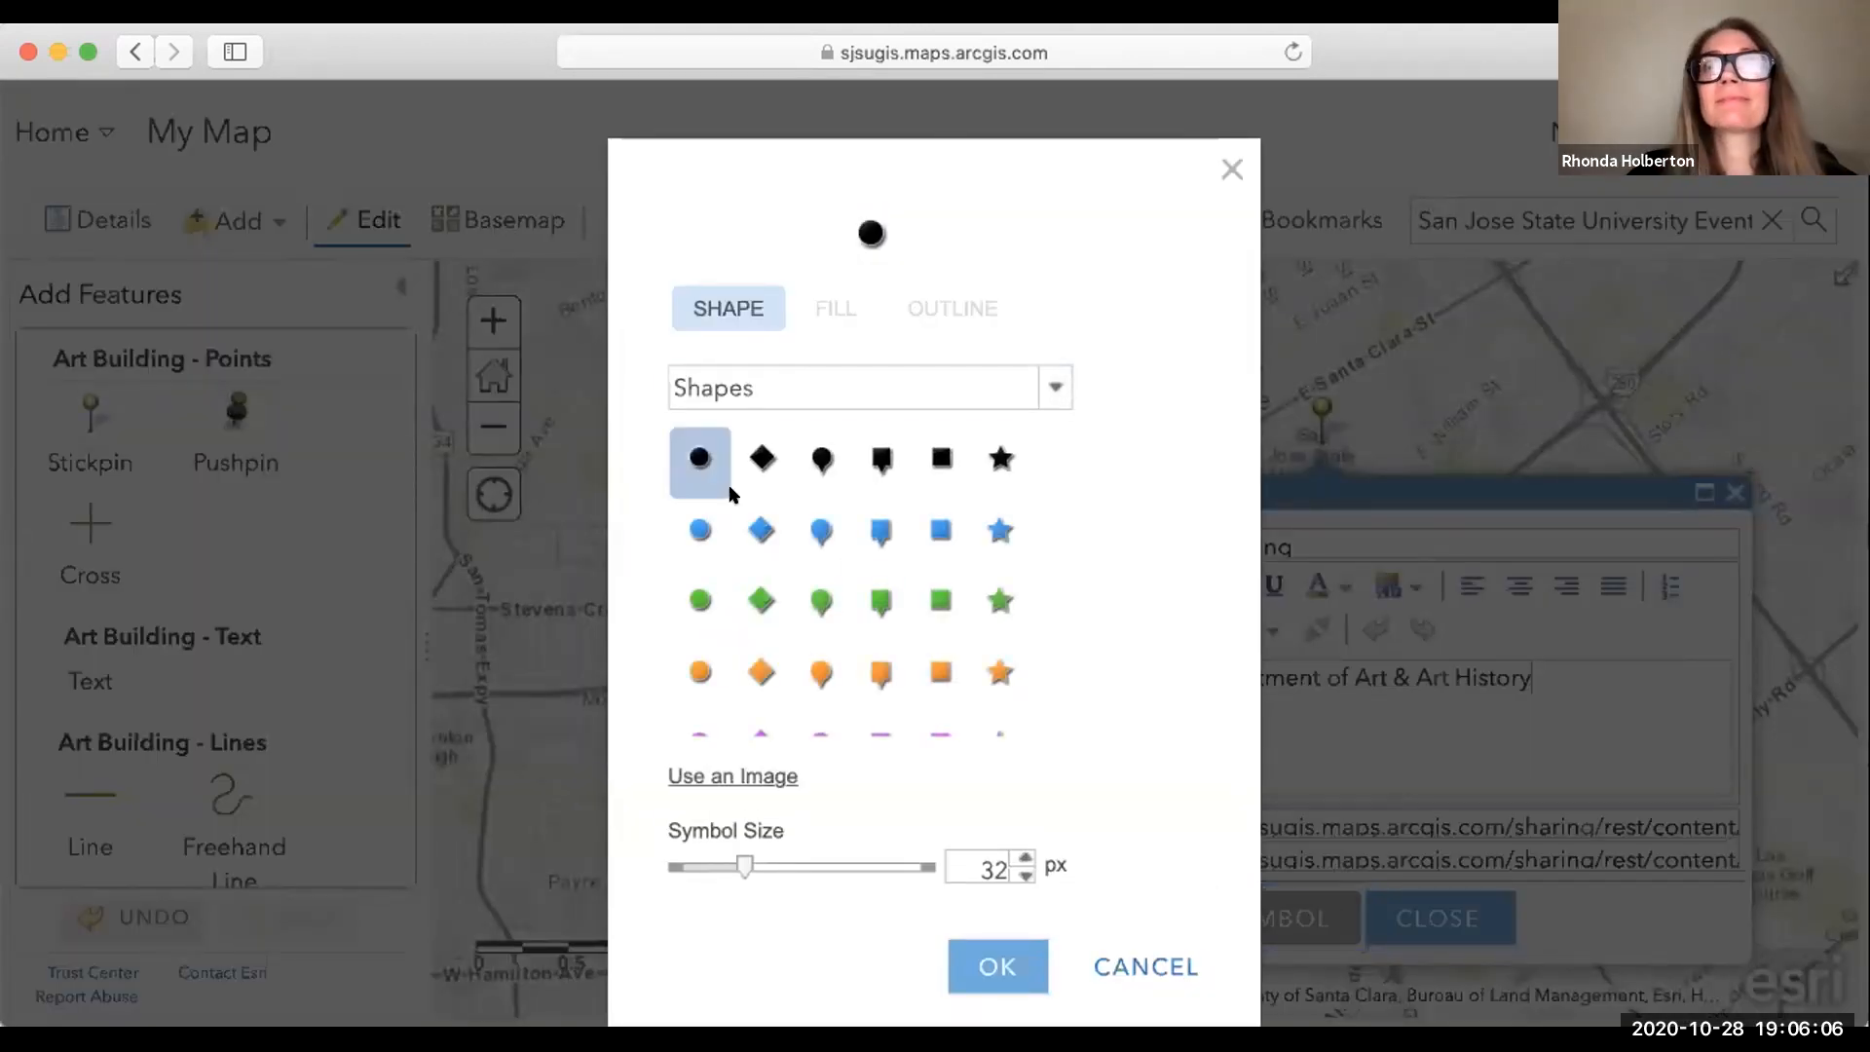
click(997, 966)
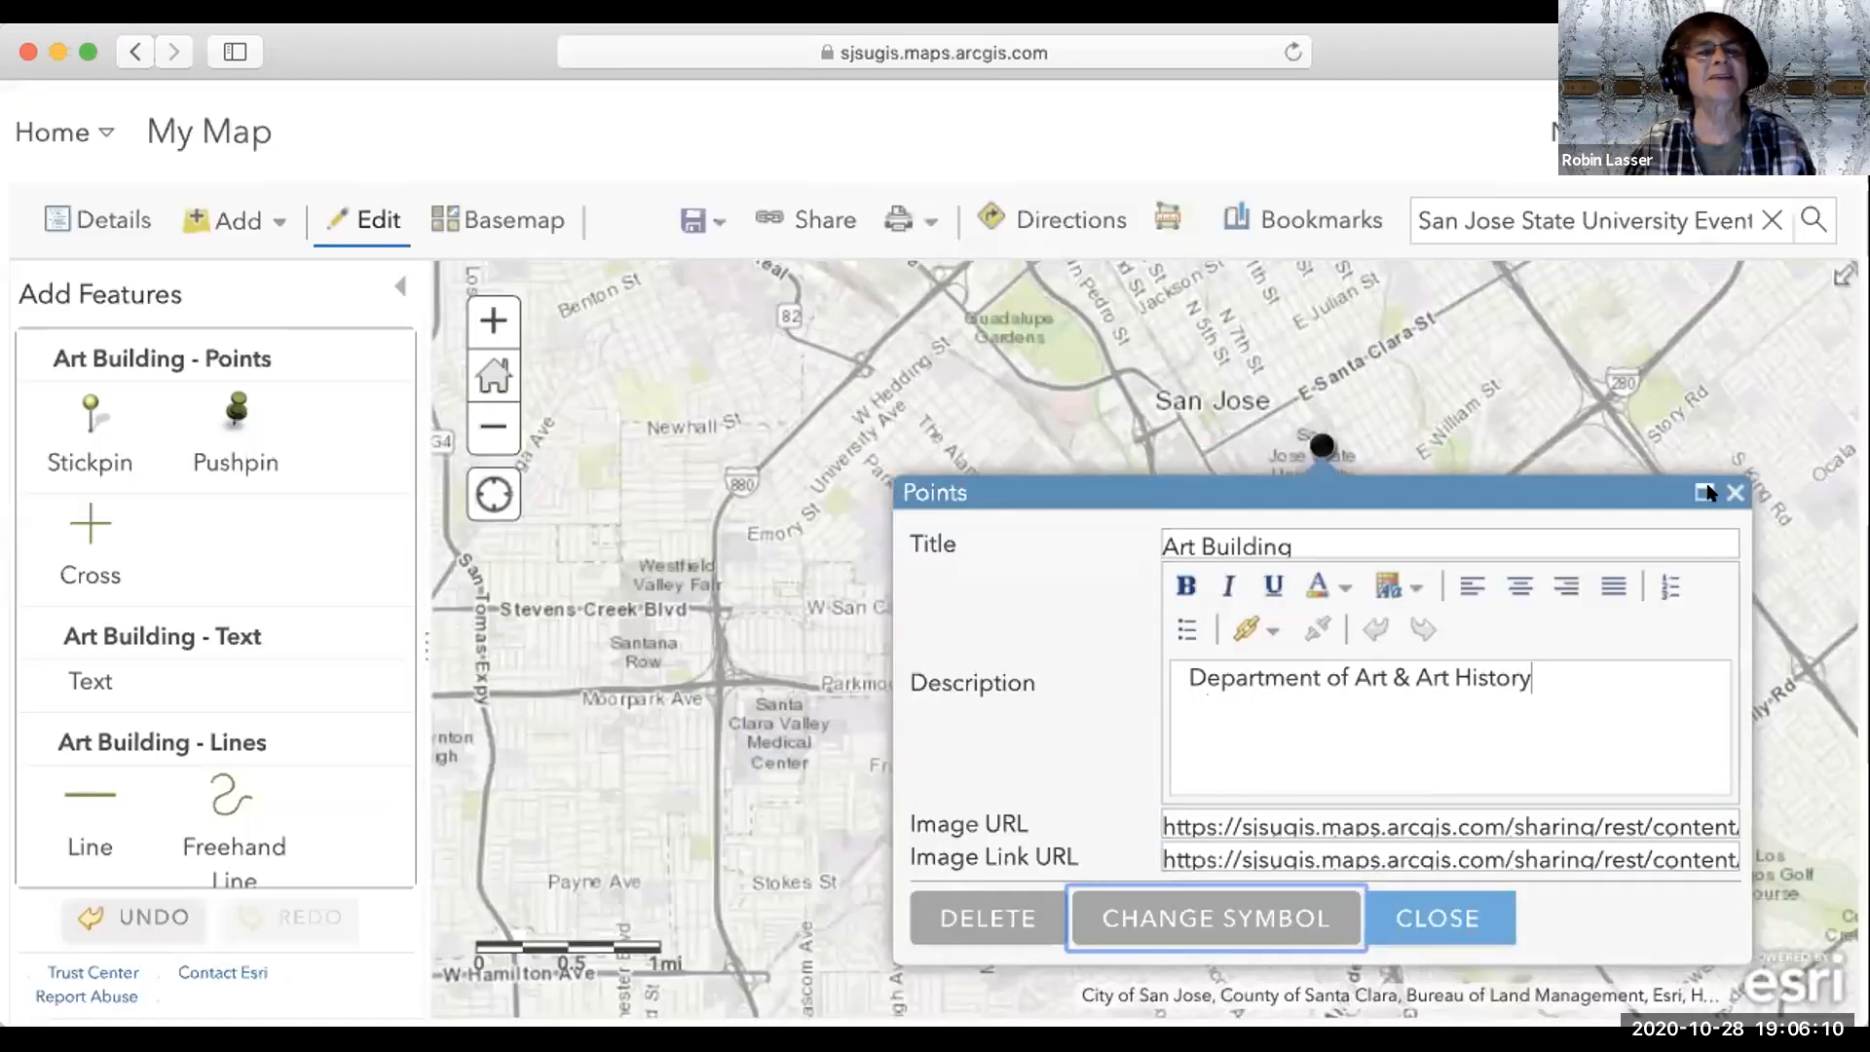
click(1733, 493)
click(388, 282)
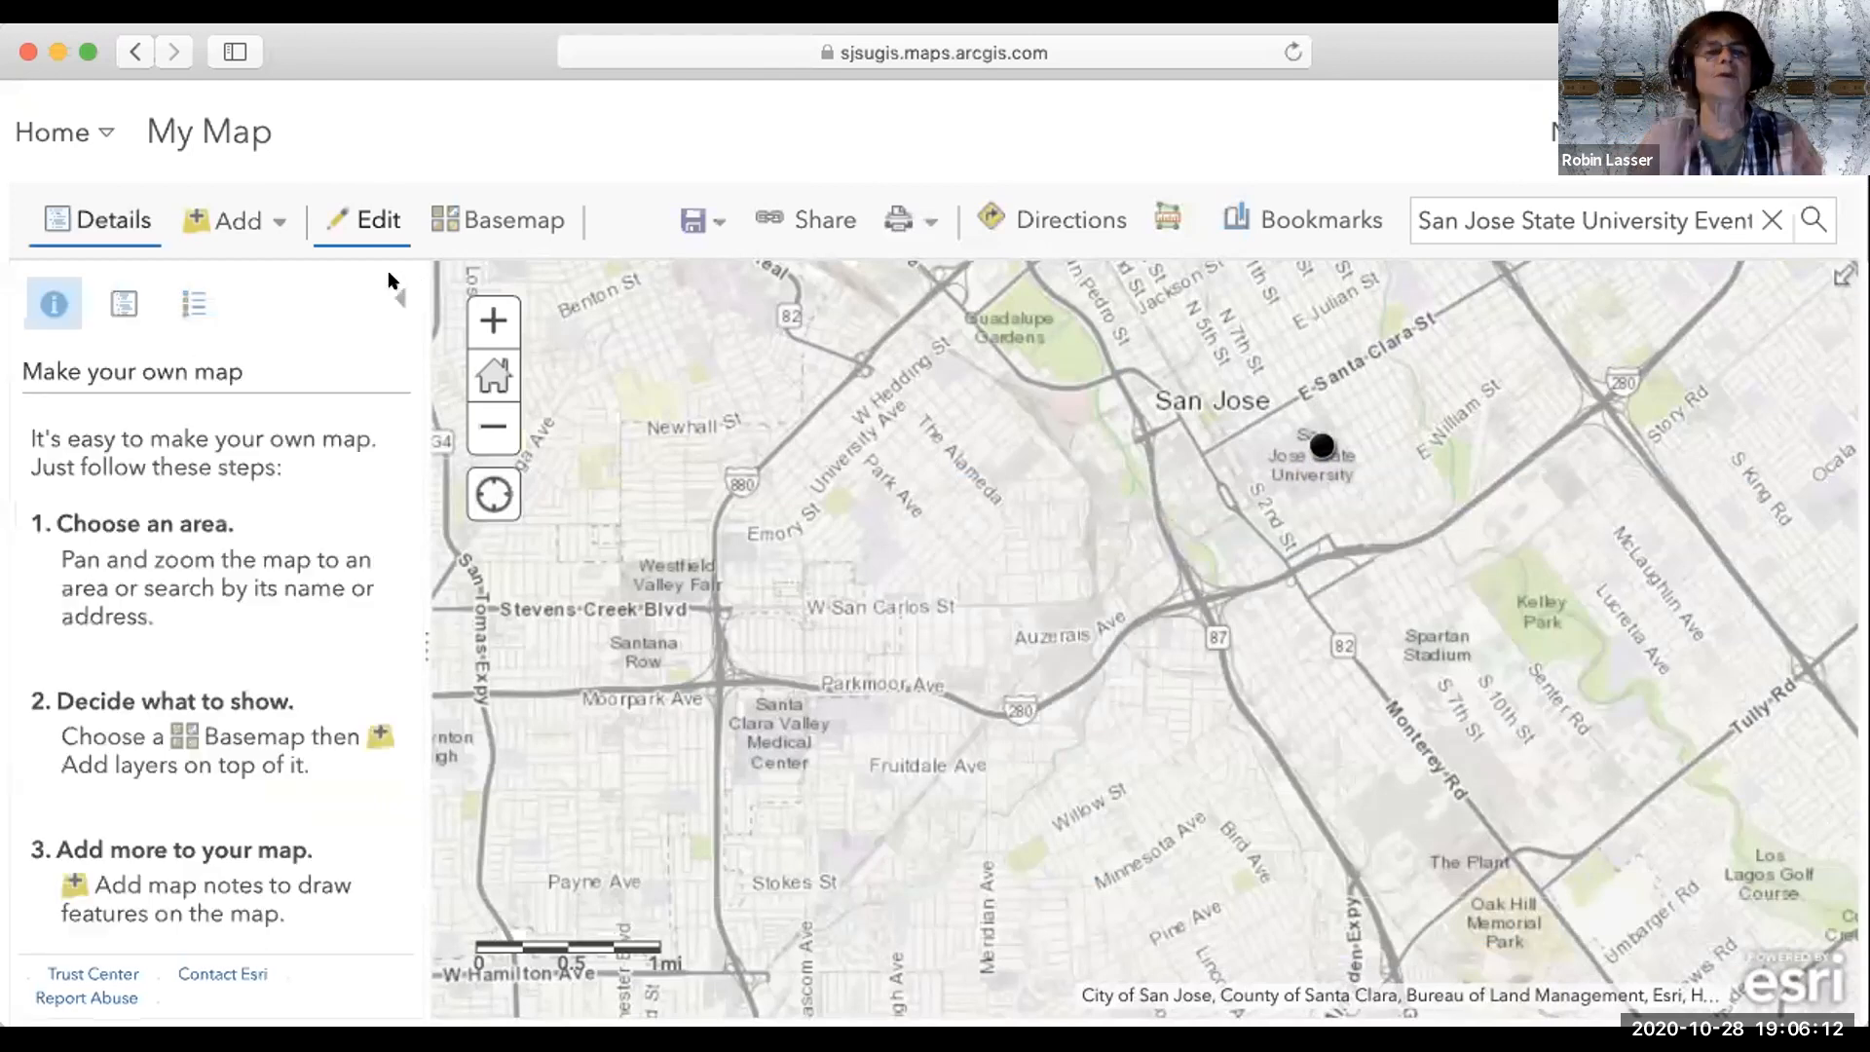
Reopen the Art Building point's popup for editing, focusing the Image Link URL field.
click(1321, 446)
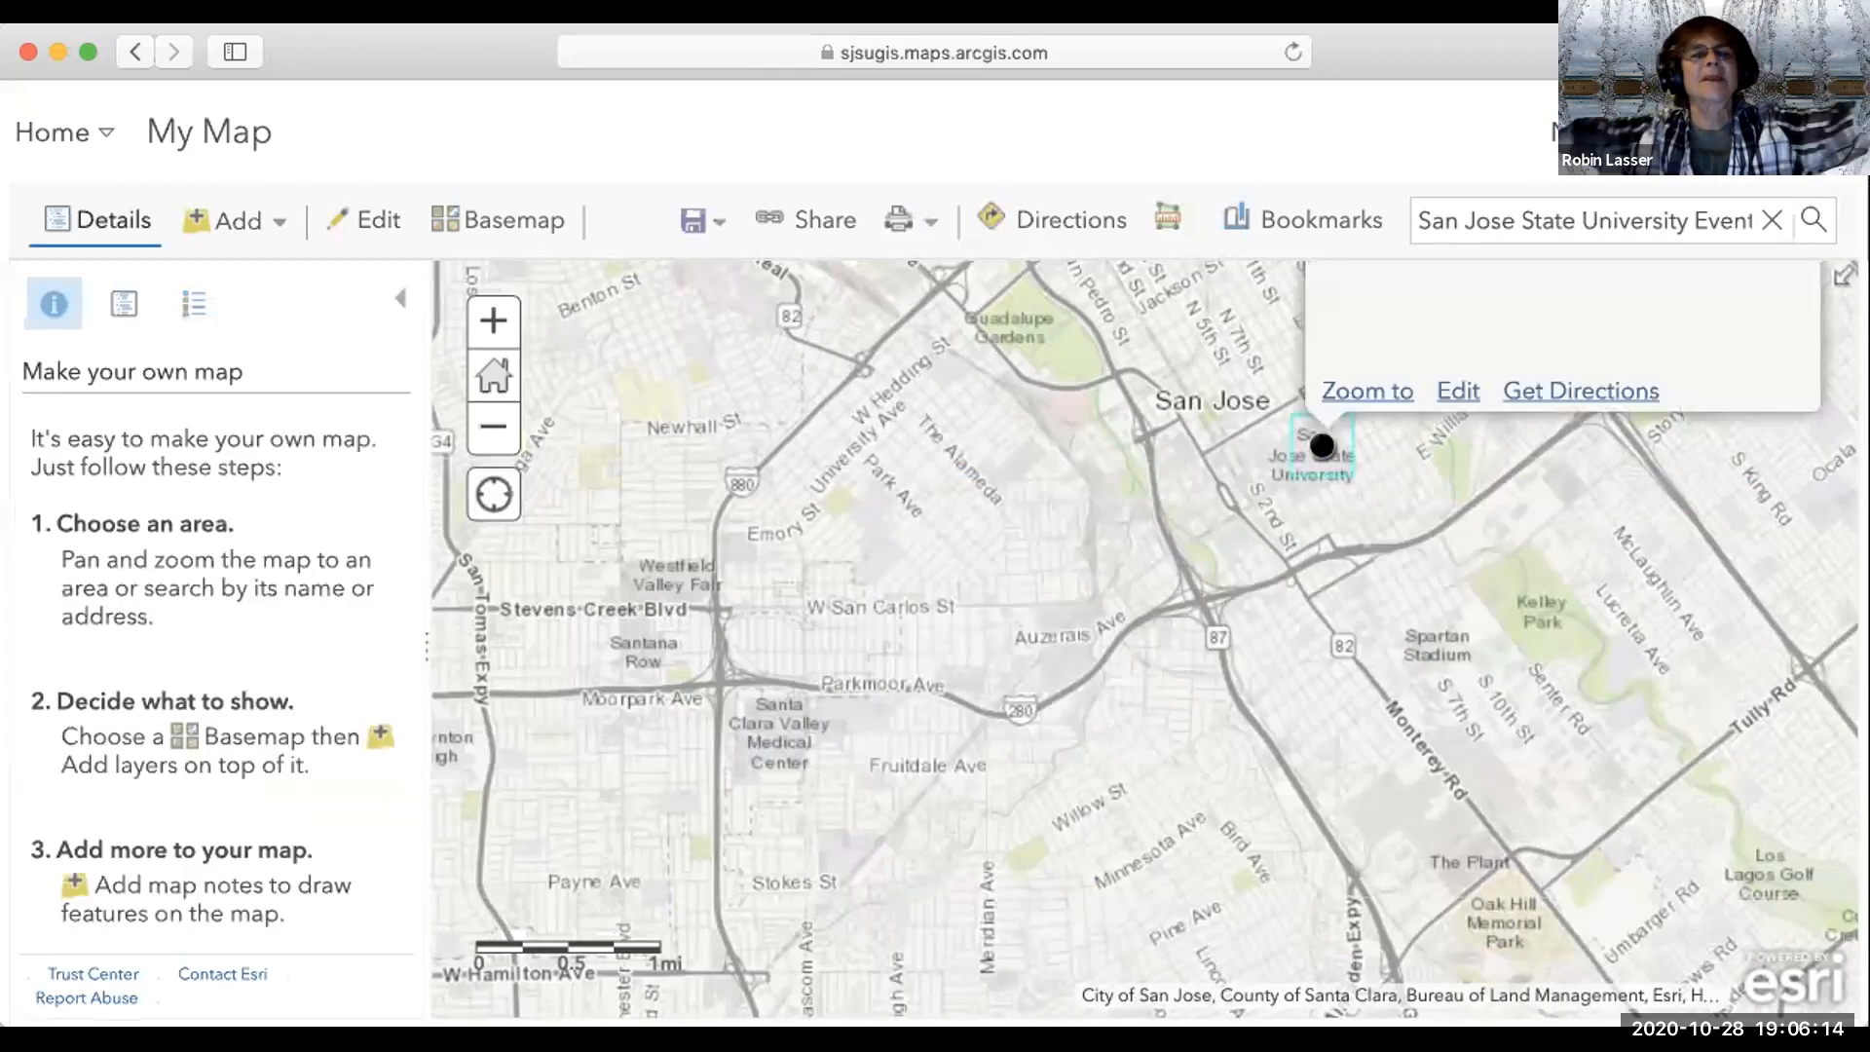
scroll(1364, 459, up, 2)
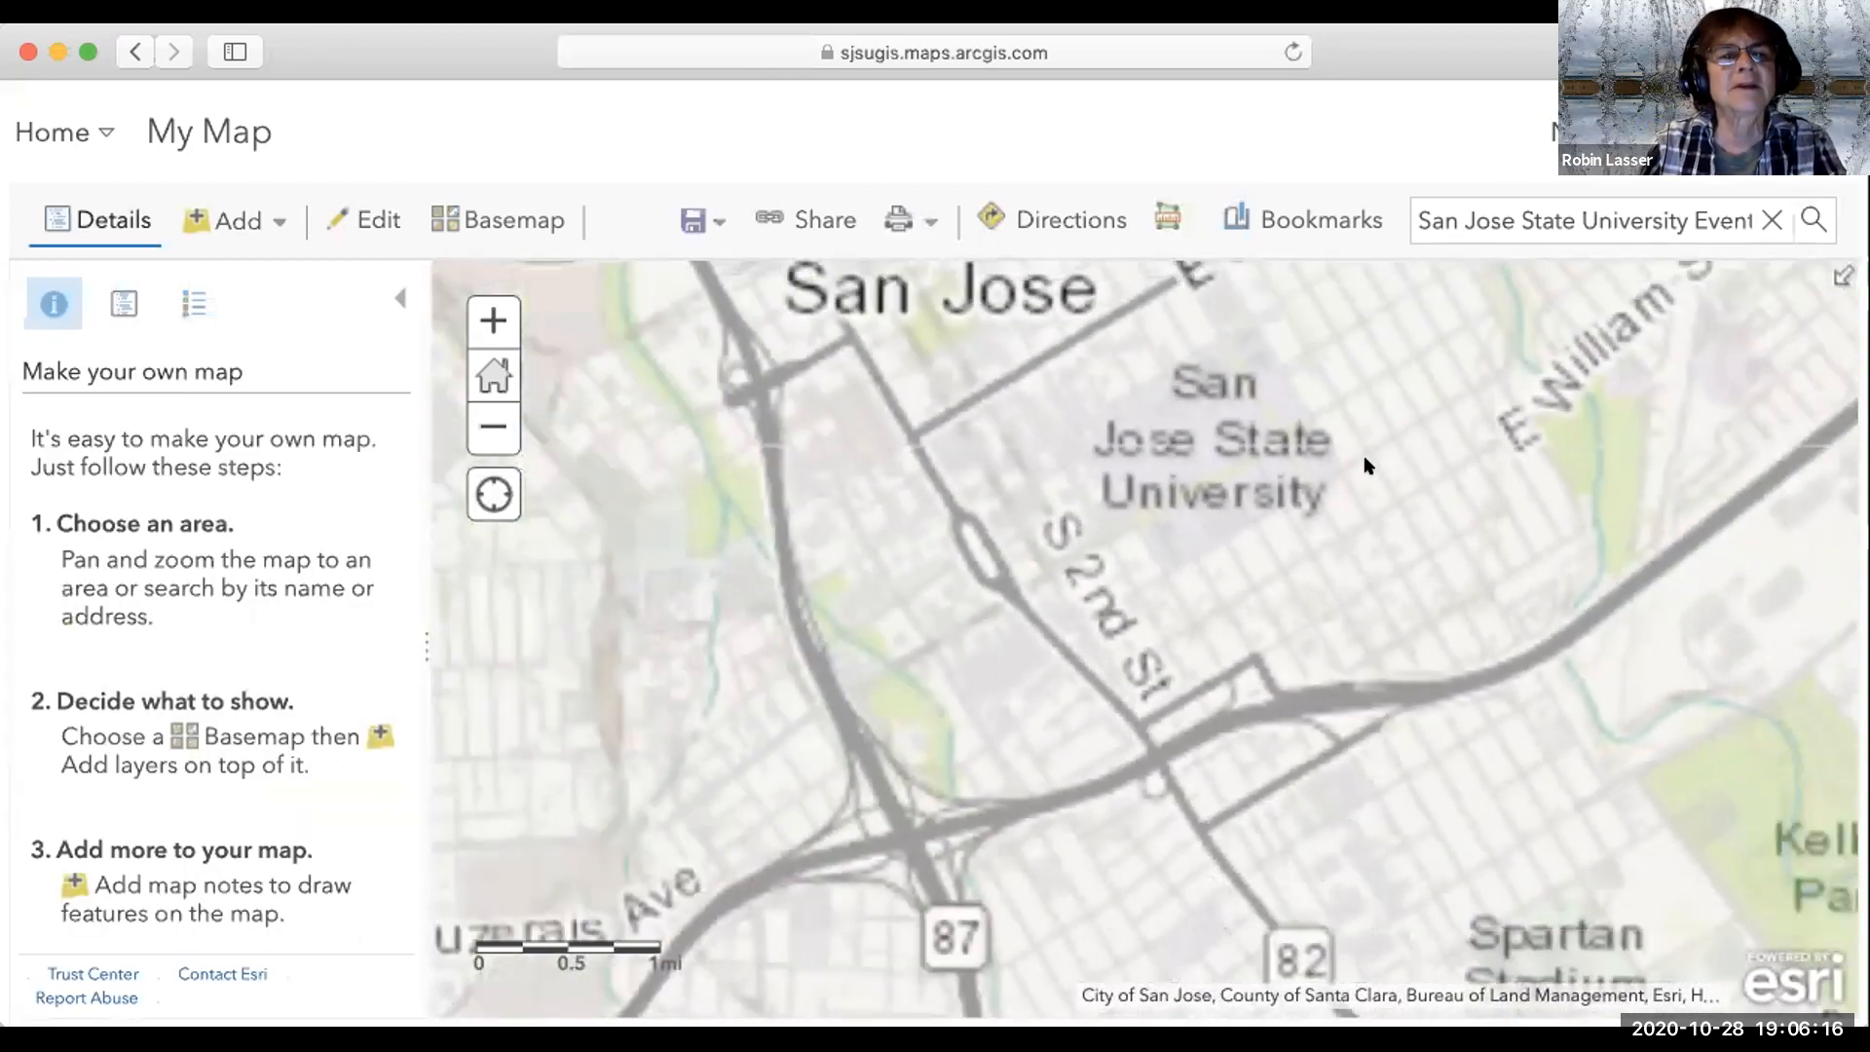
scroll(1365, 466, down, 2)
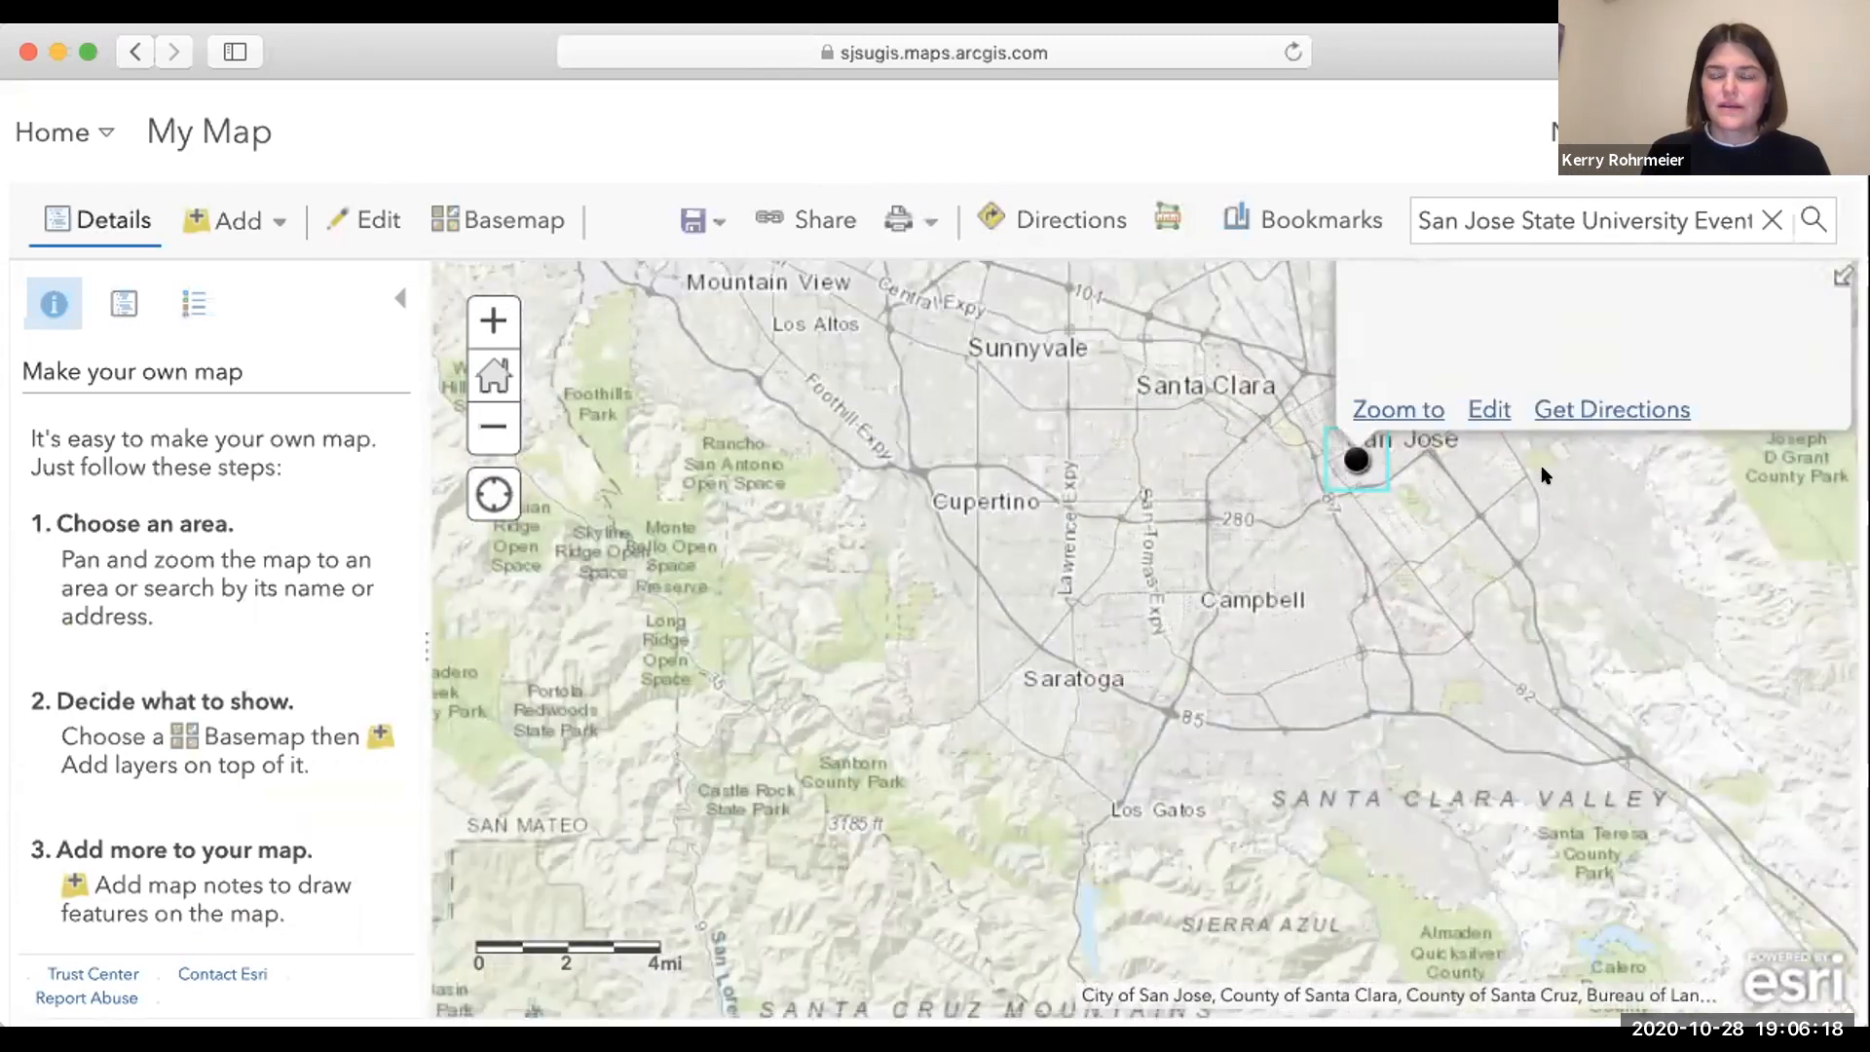
drag(1555, 348, 1540, 486)
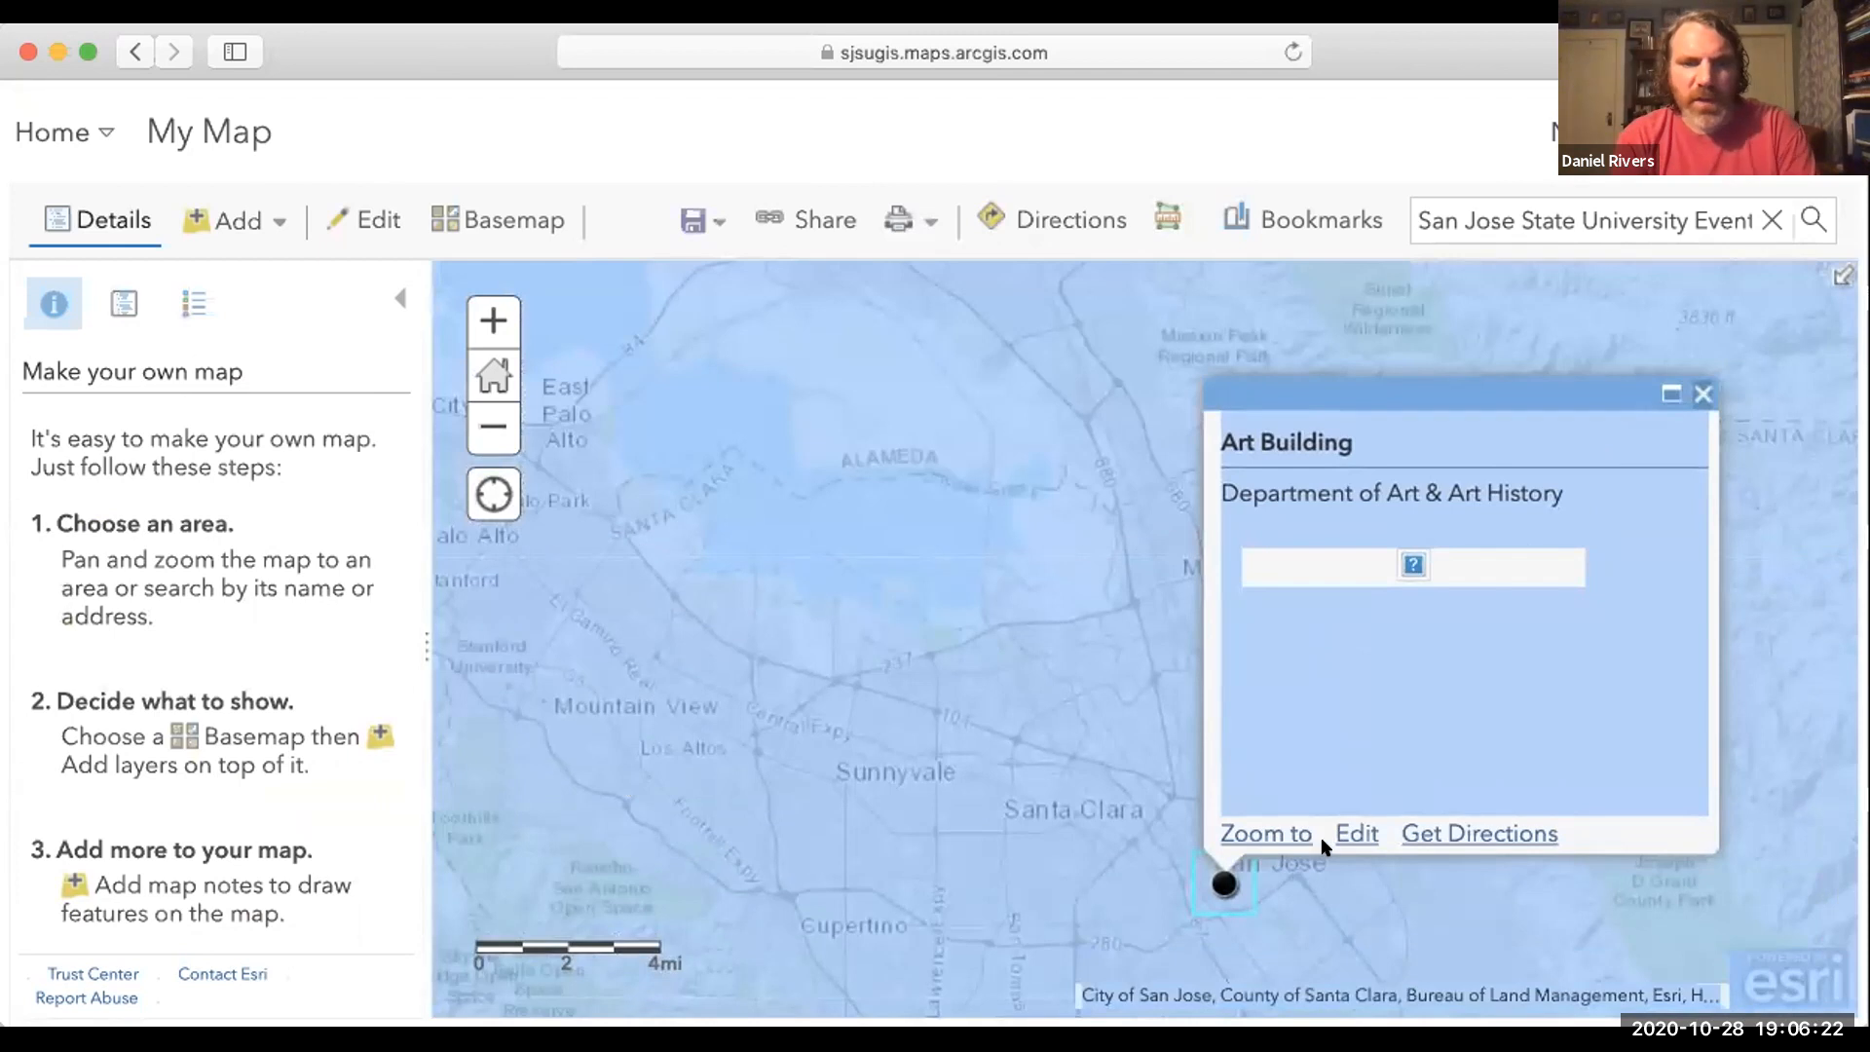
click(1342, 833)
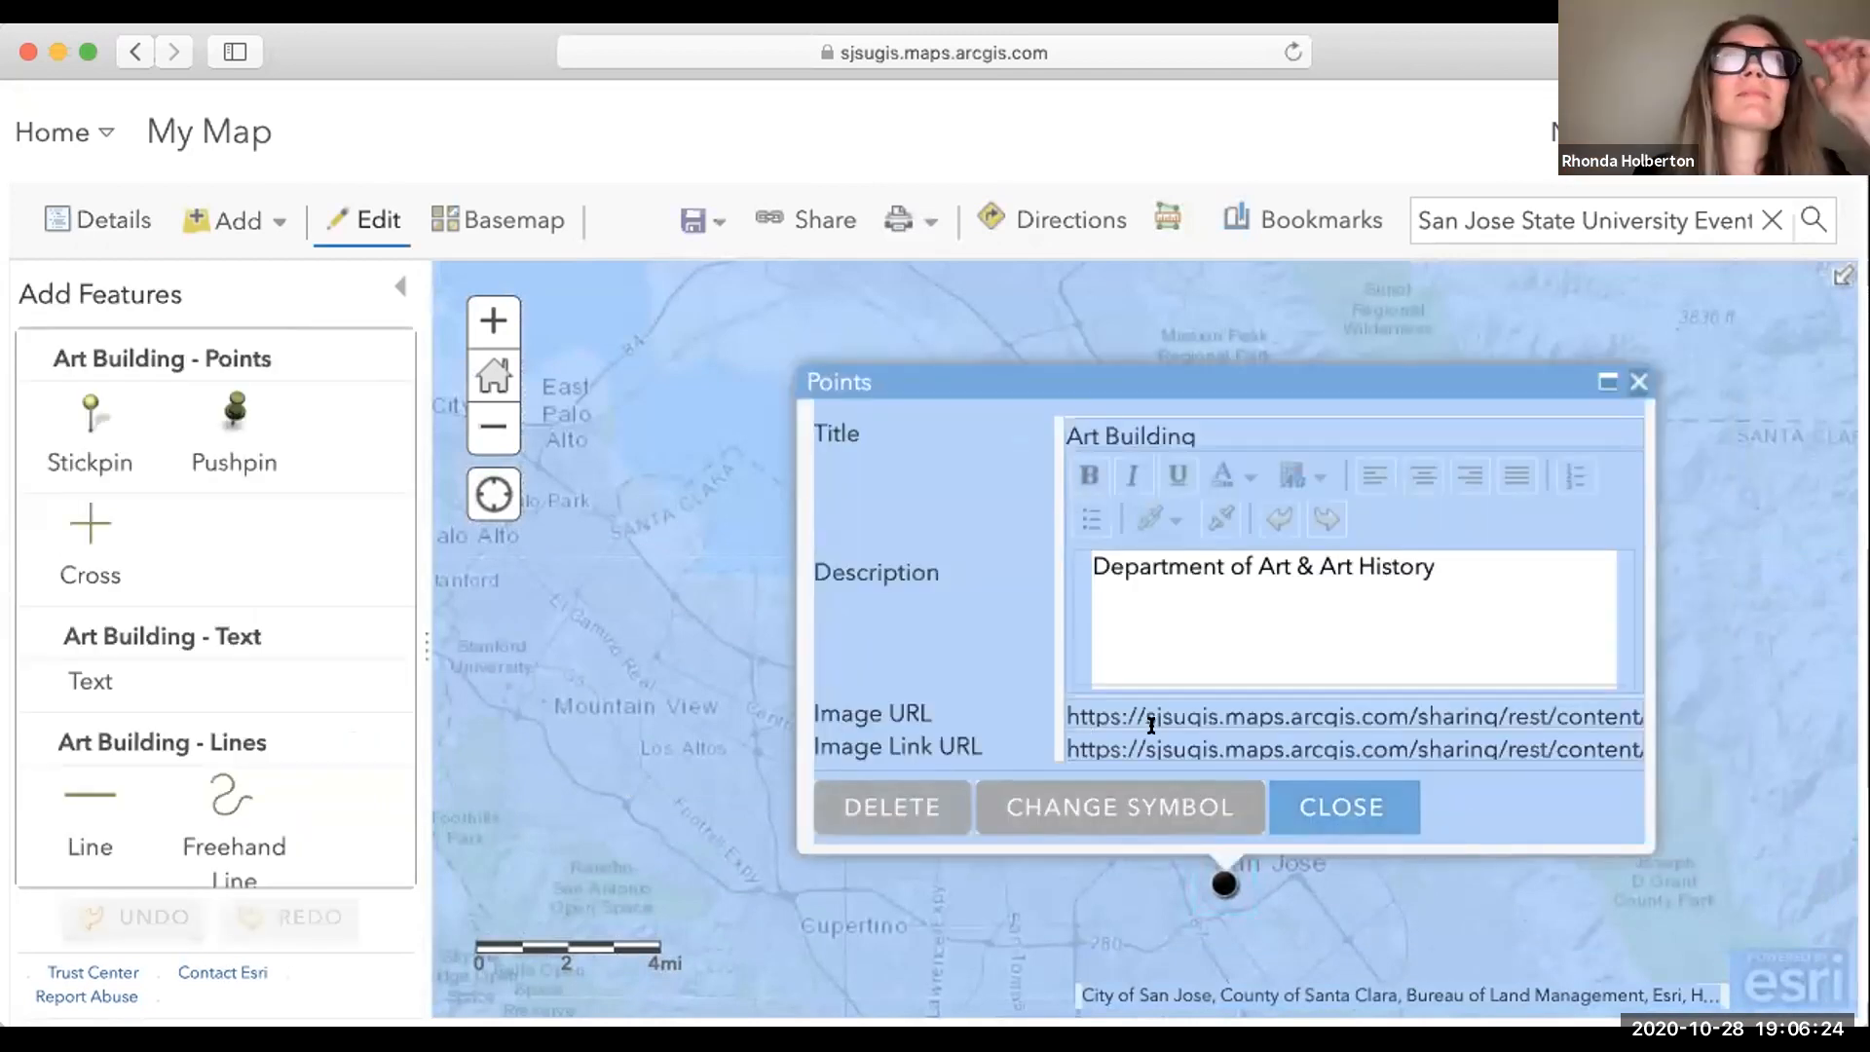
click(1151, 727)
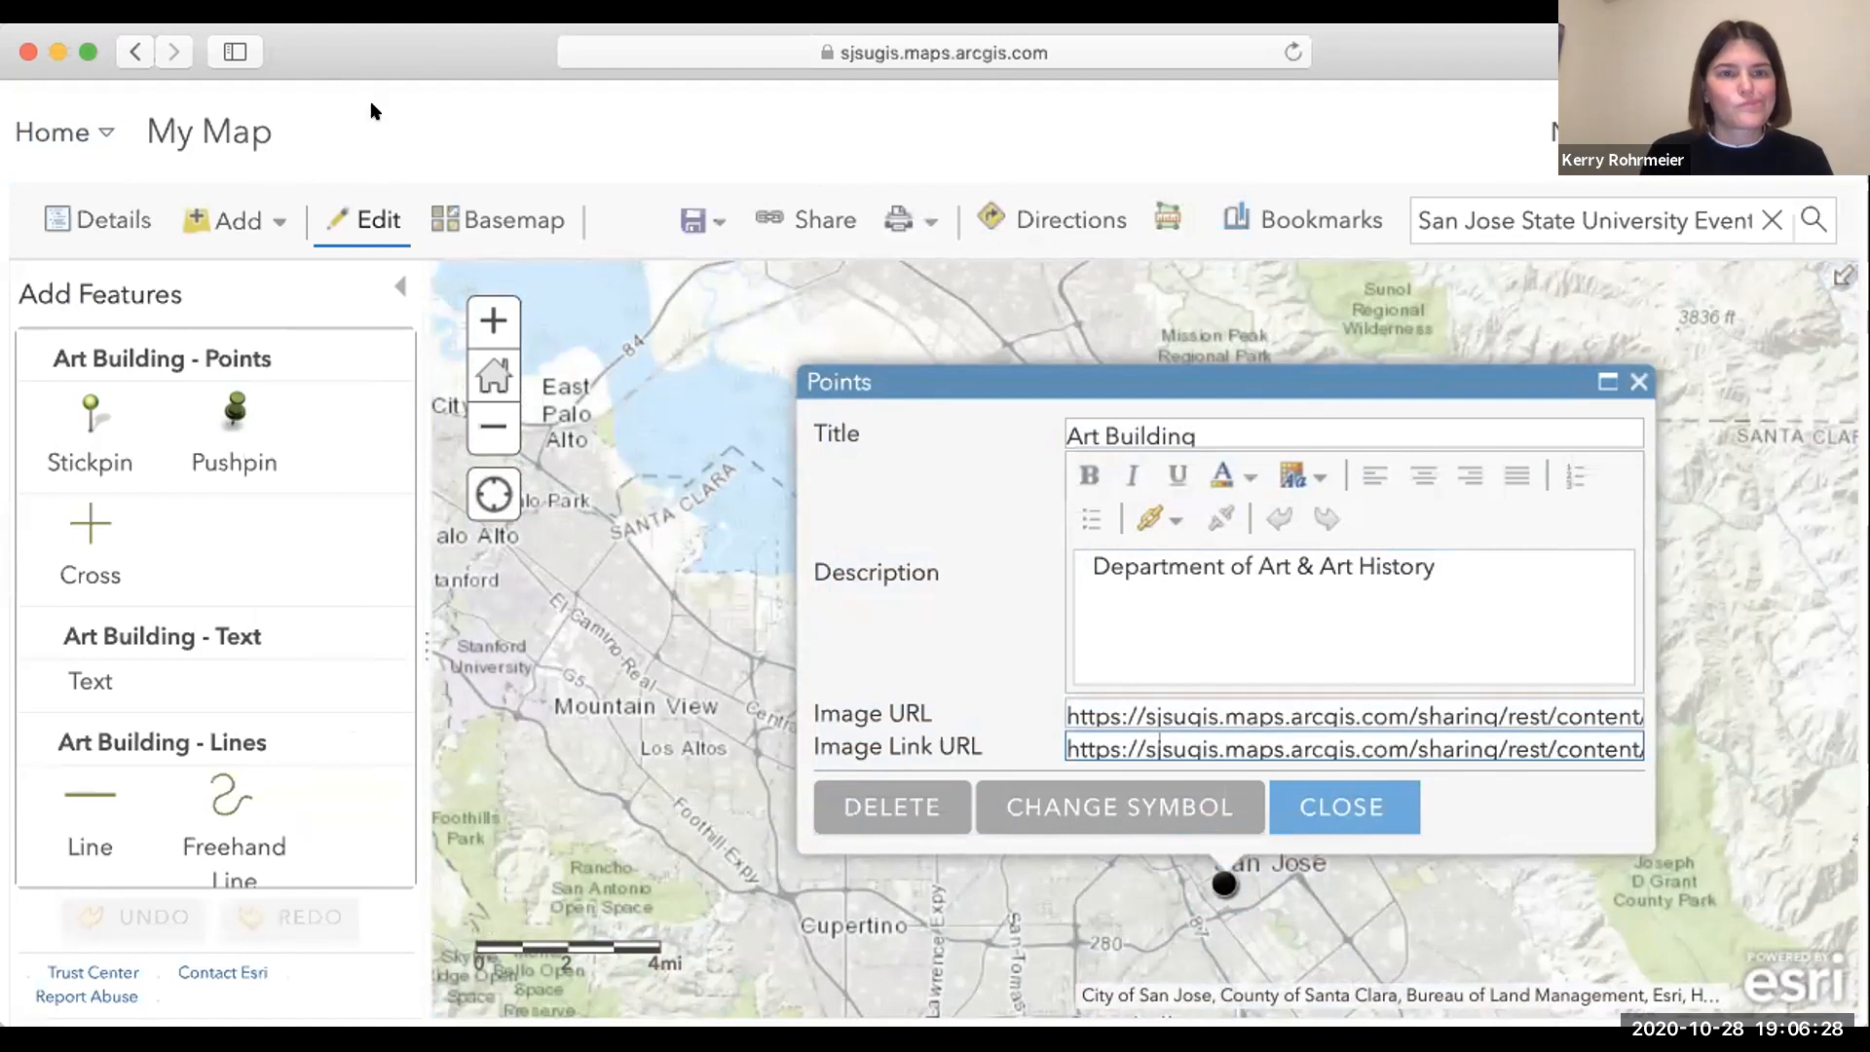
Go to My Content and open the Art_Bldg image item page.
click(52, 129)
click(115, 474)
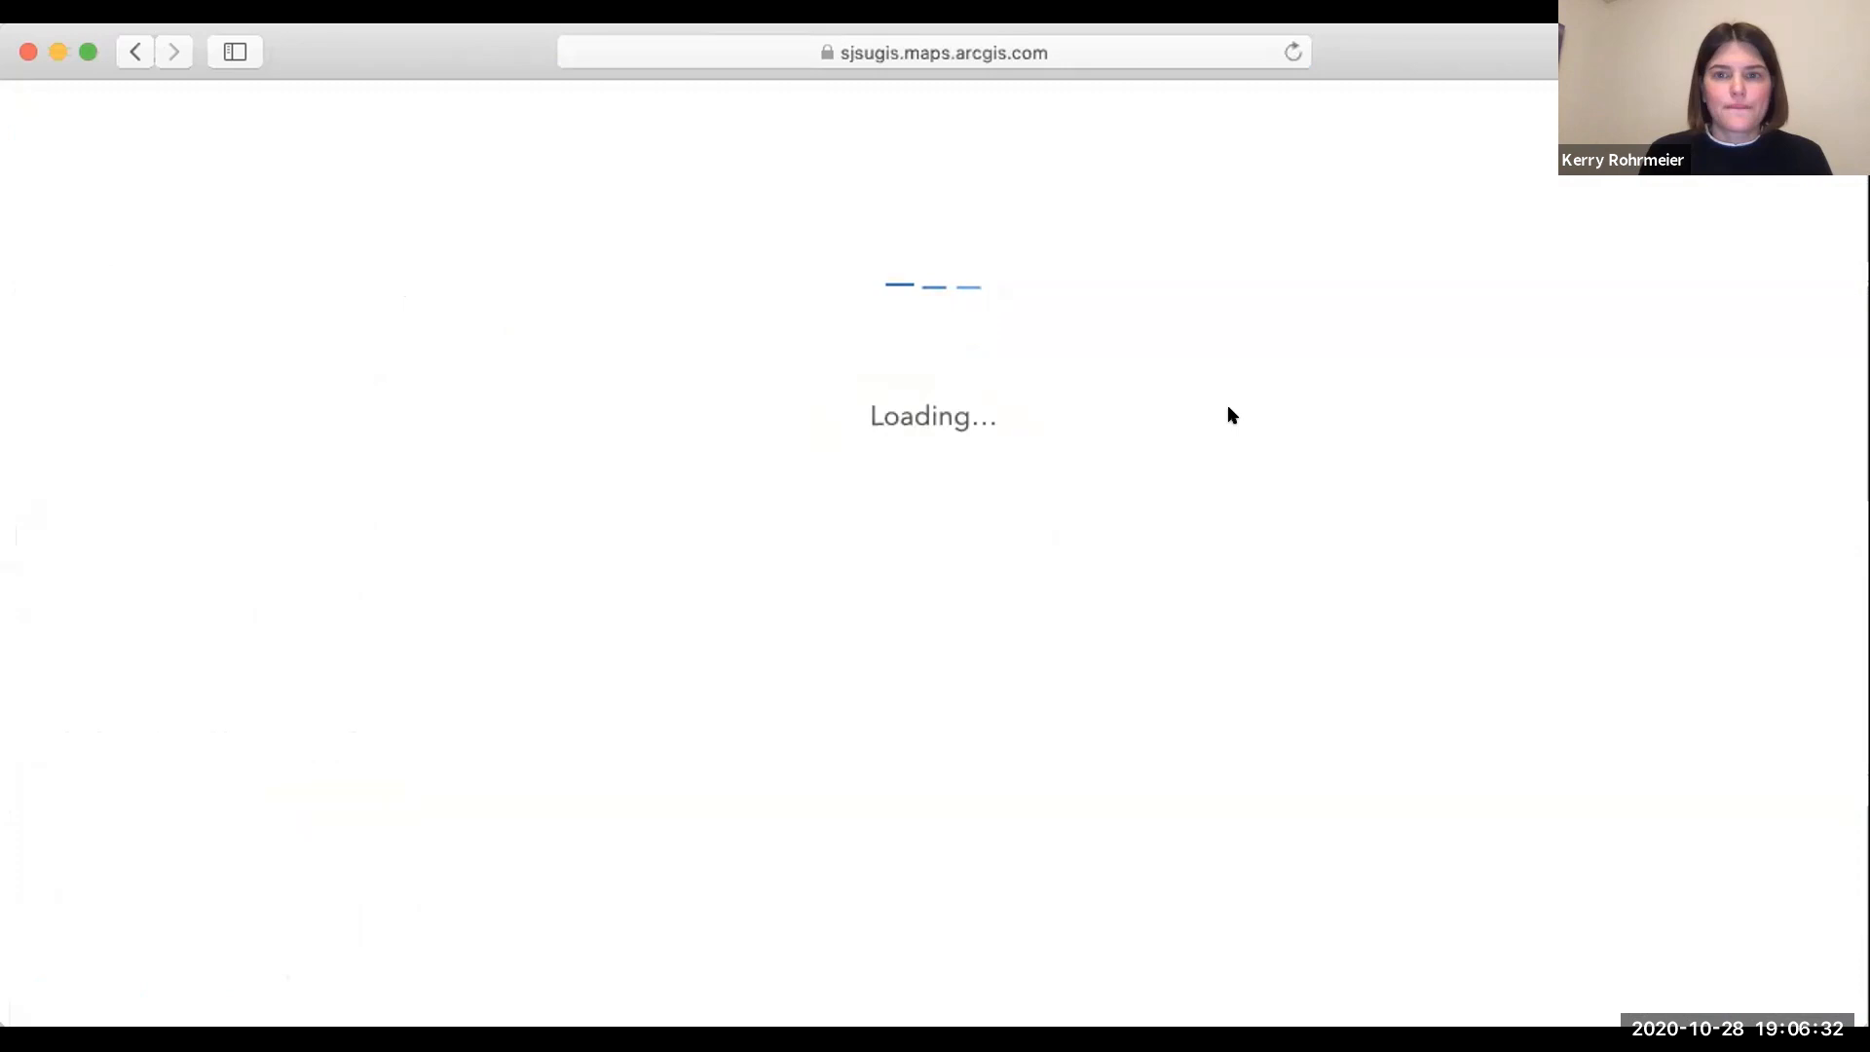
scroll(993, 730, down, 3)
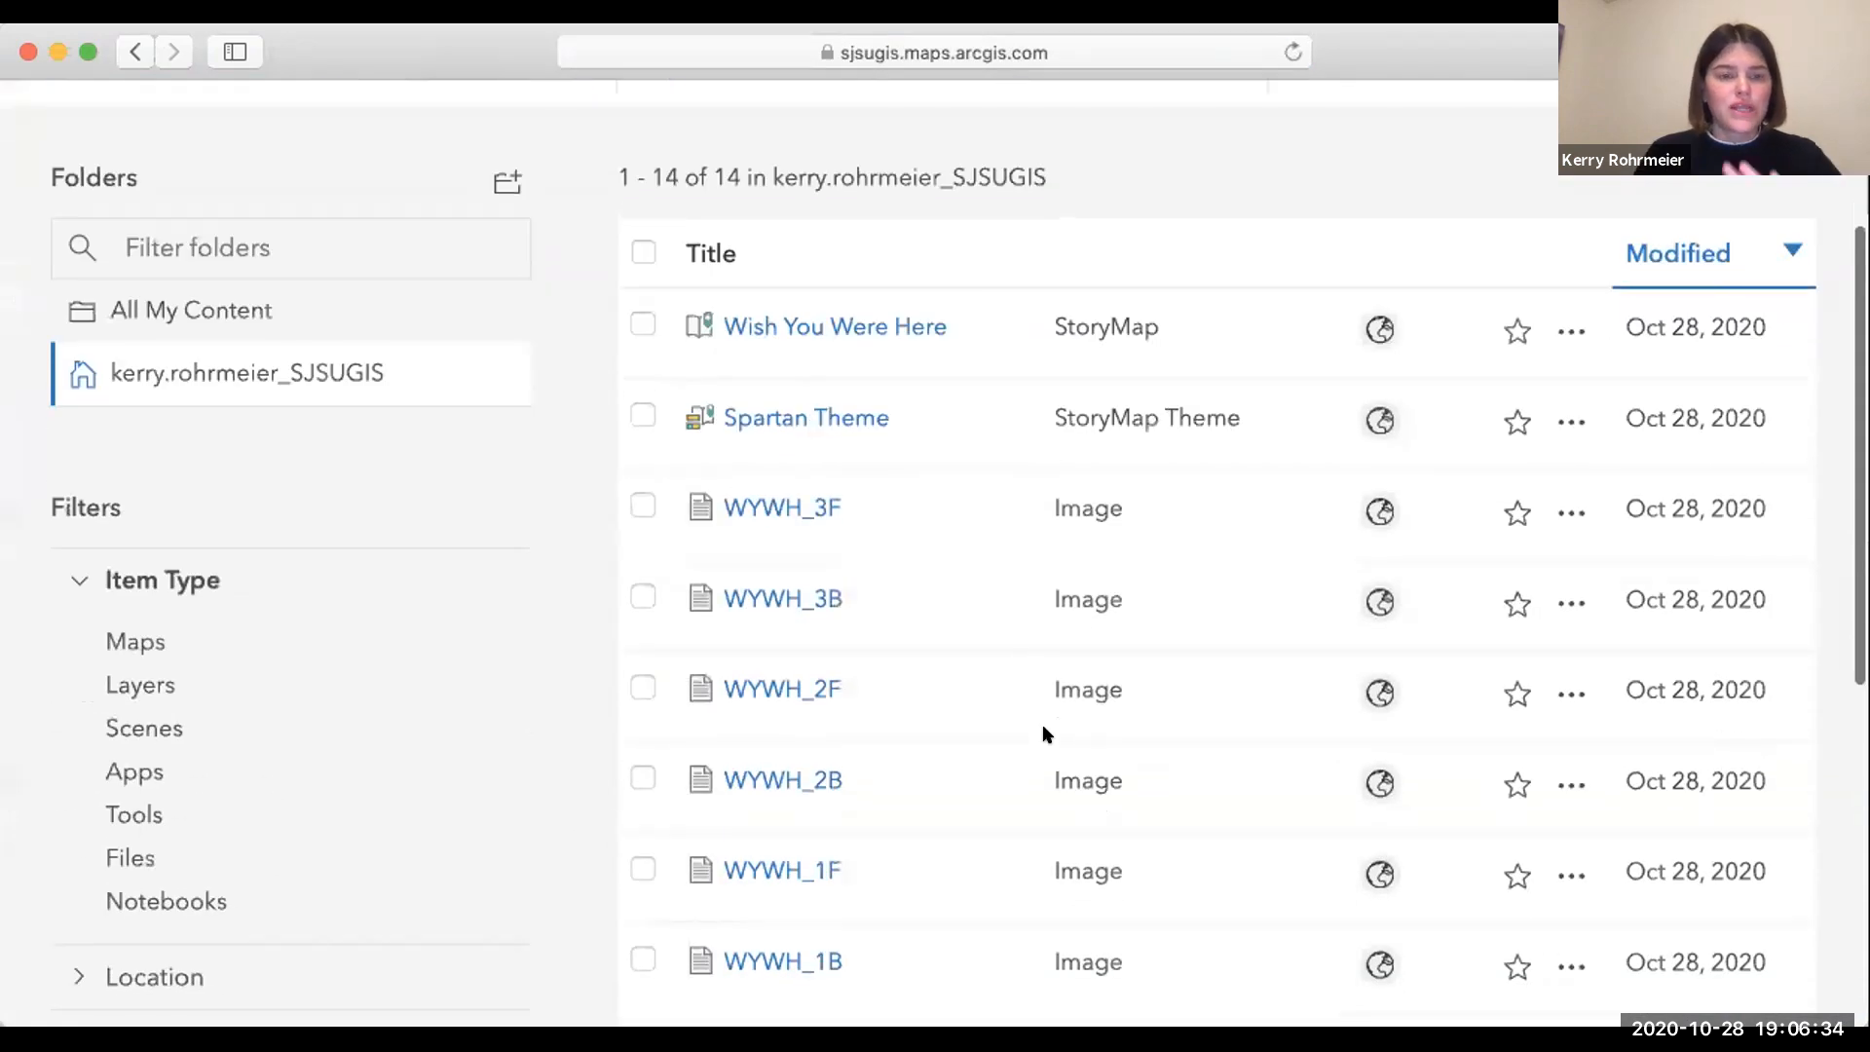
scroll(1045, 732, down, 7)
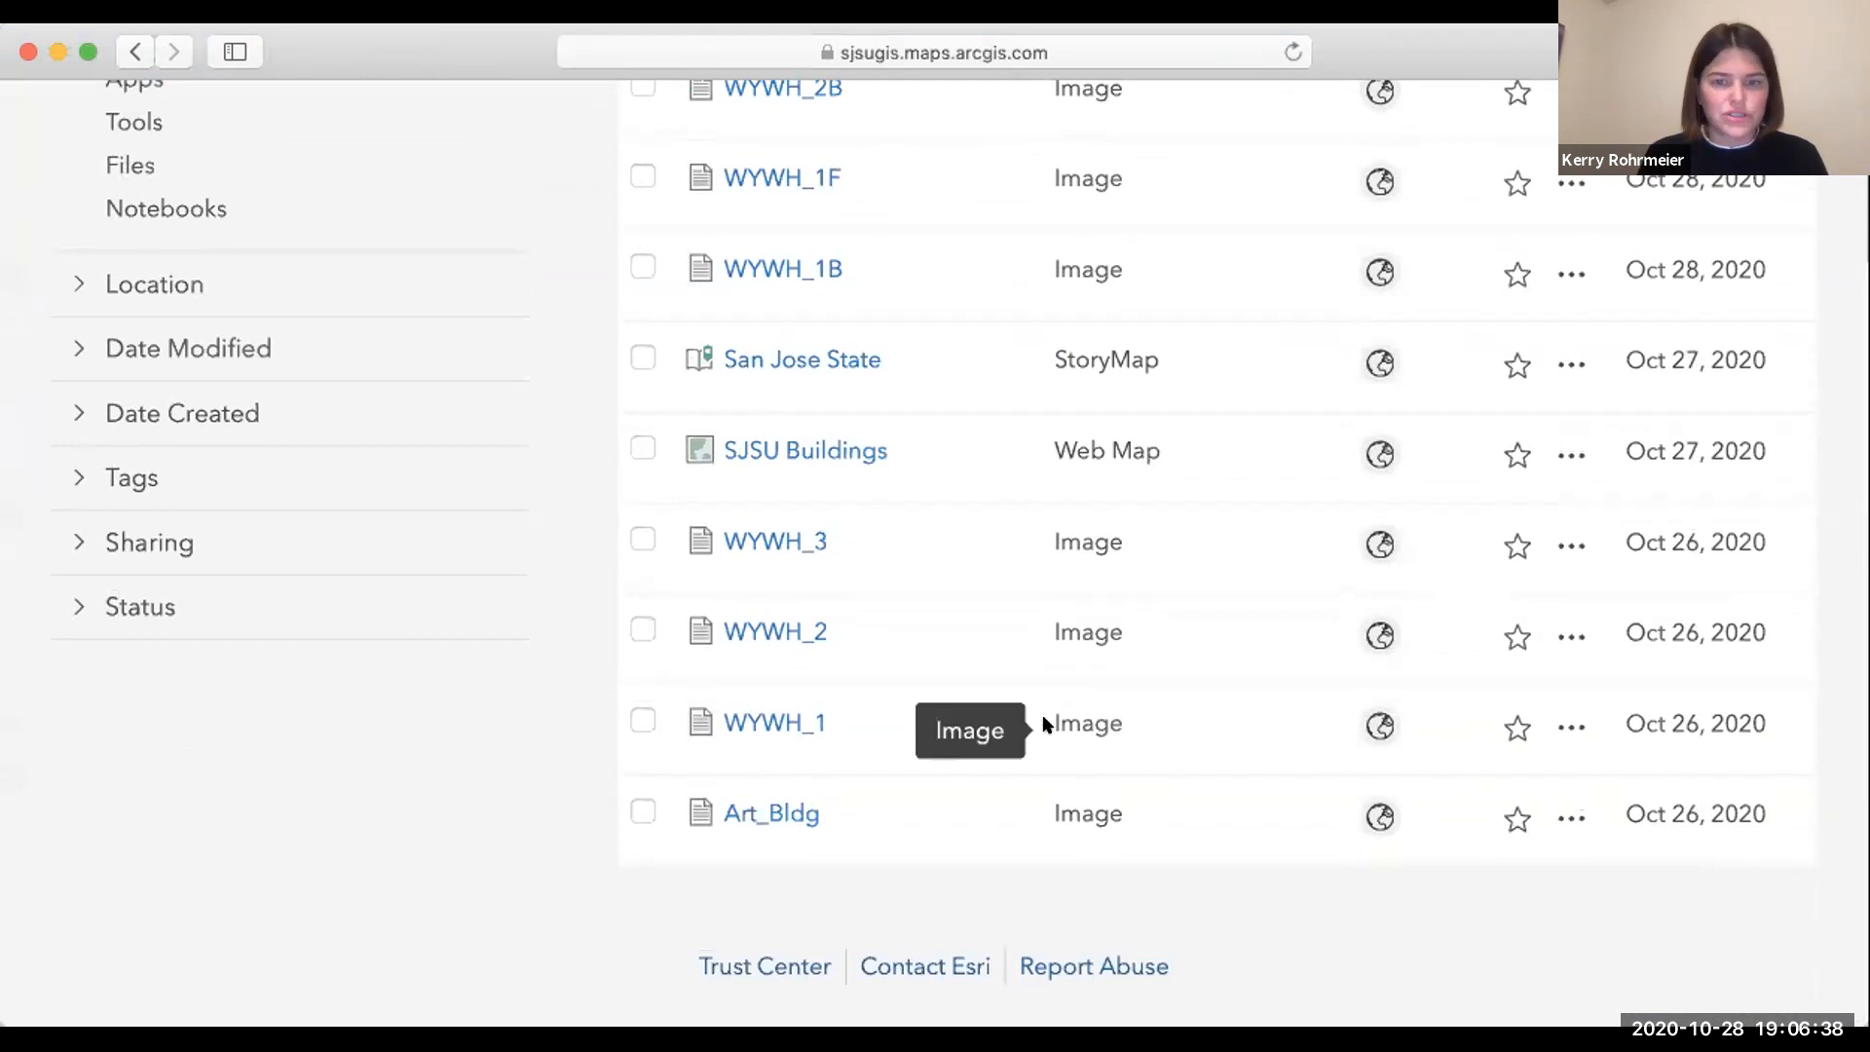
click(745, 818)
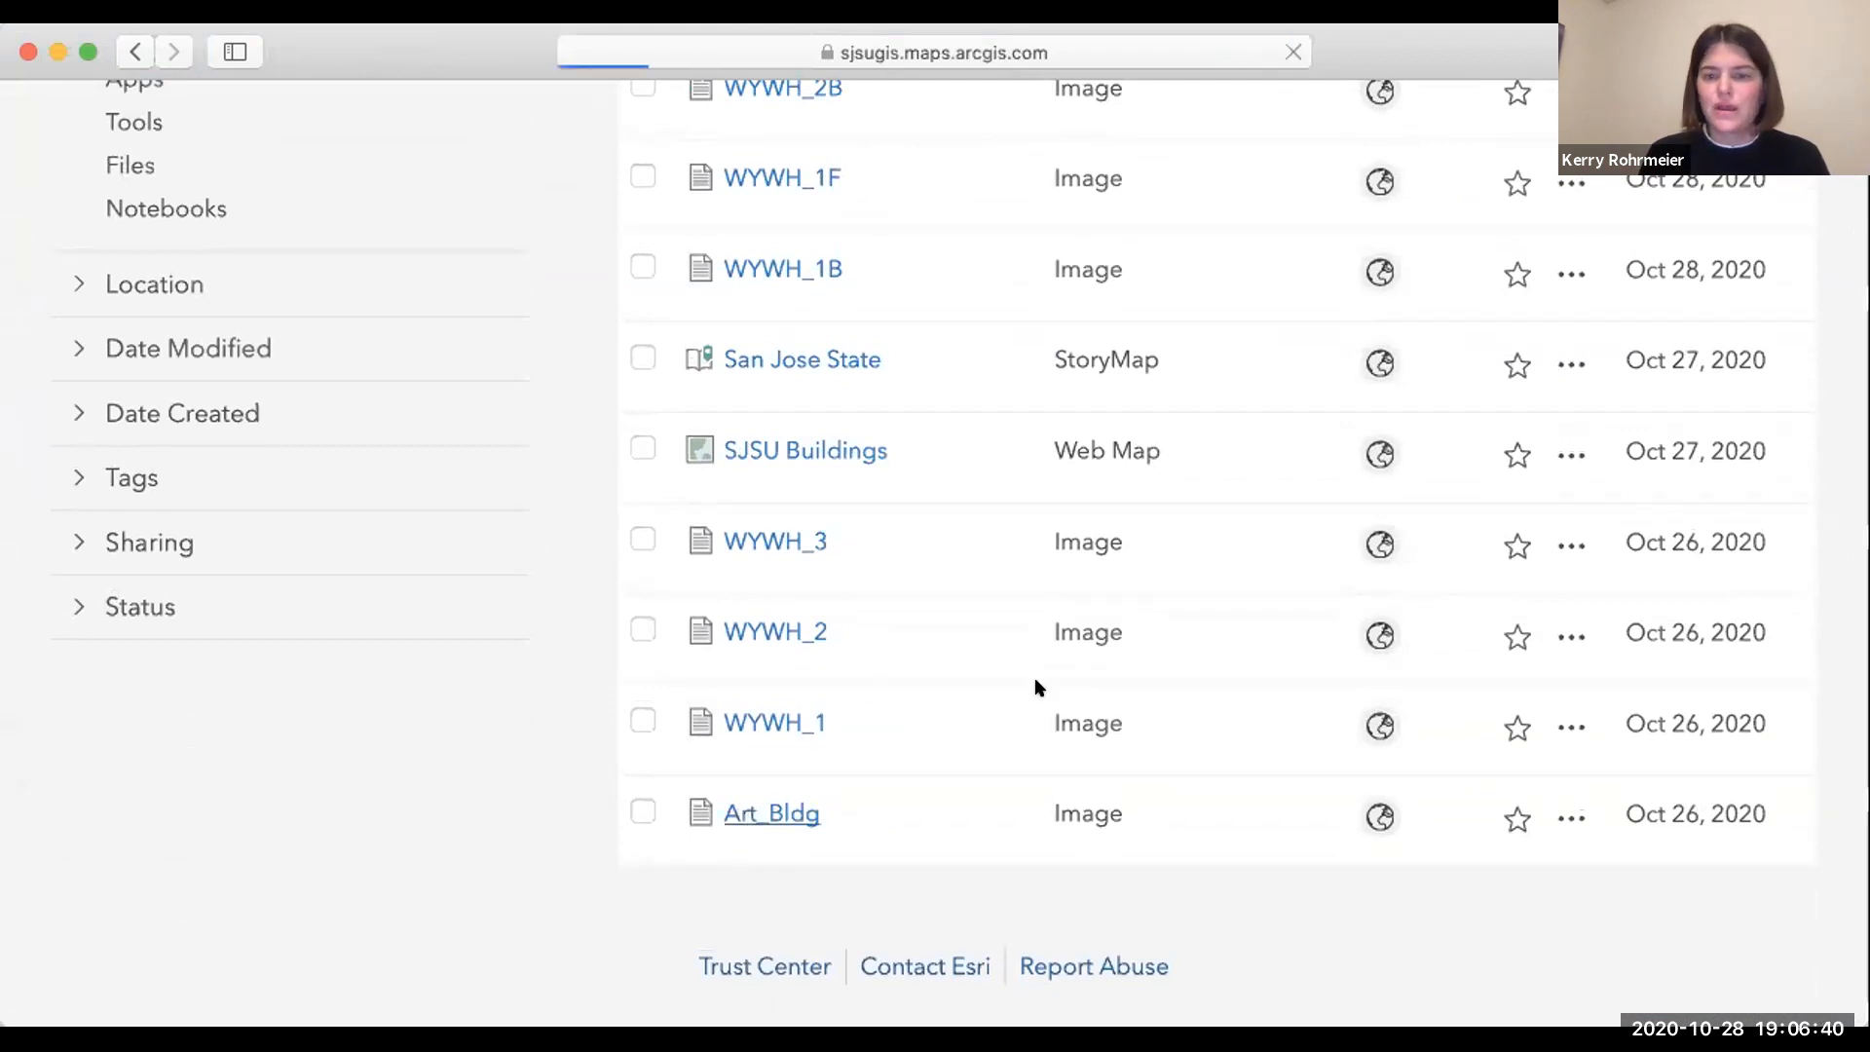
Copy the Art_Bldg image's URL and return to the map.
scroll(1556, 644, down, 15)
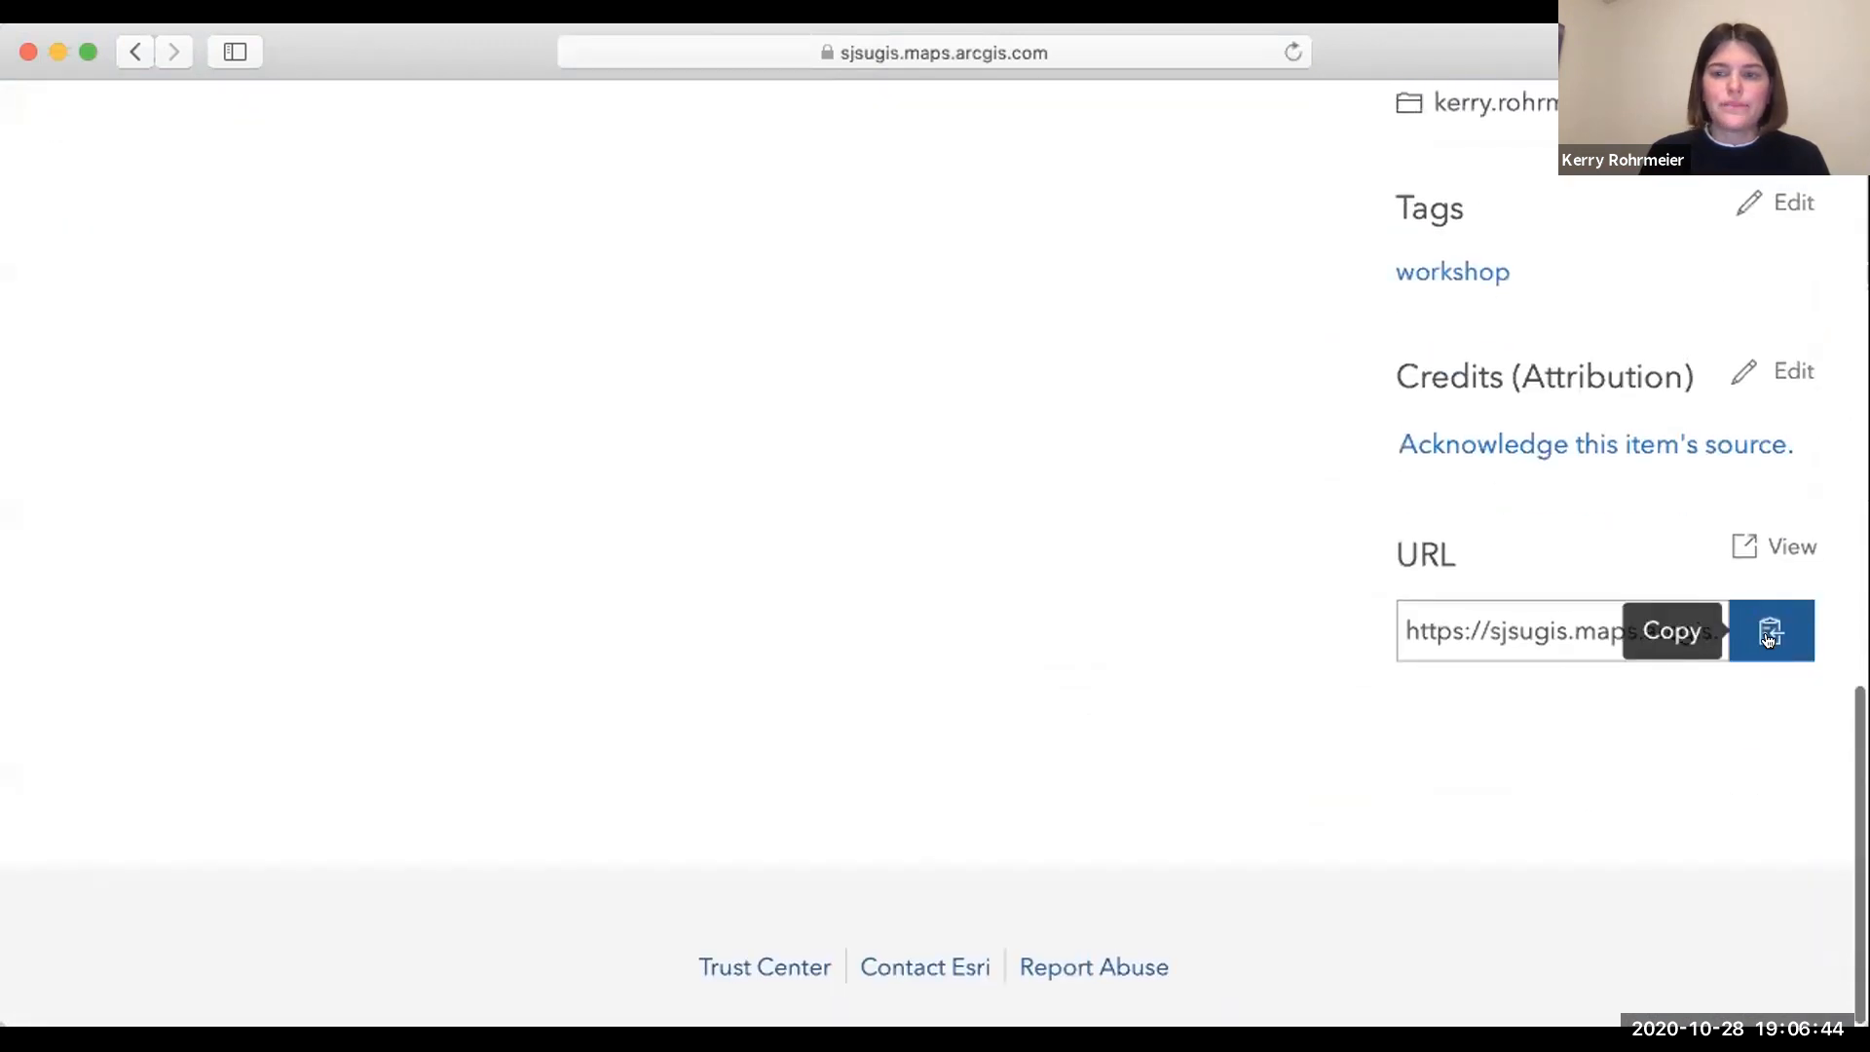
click(1768, 637)
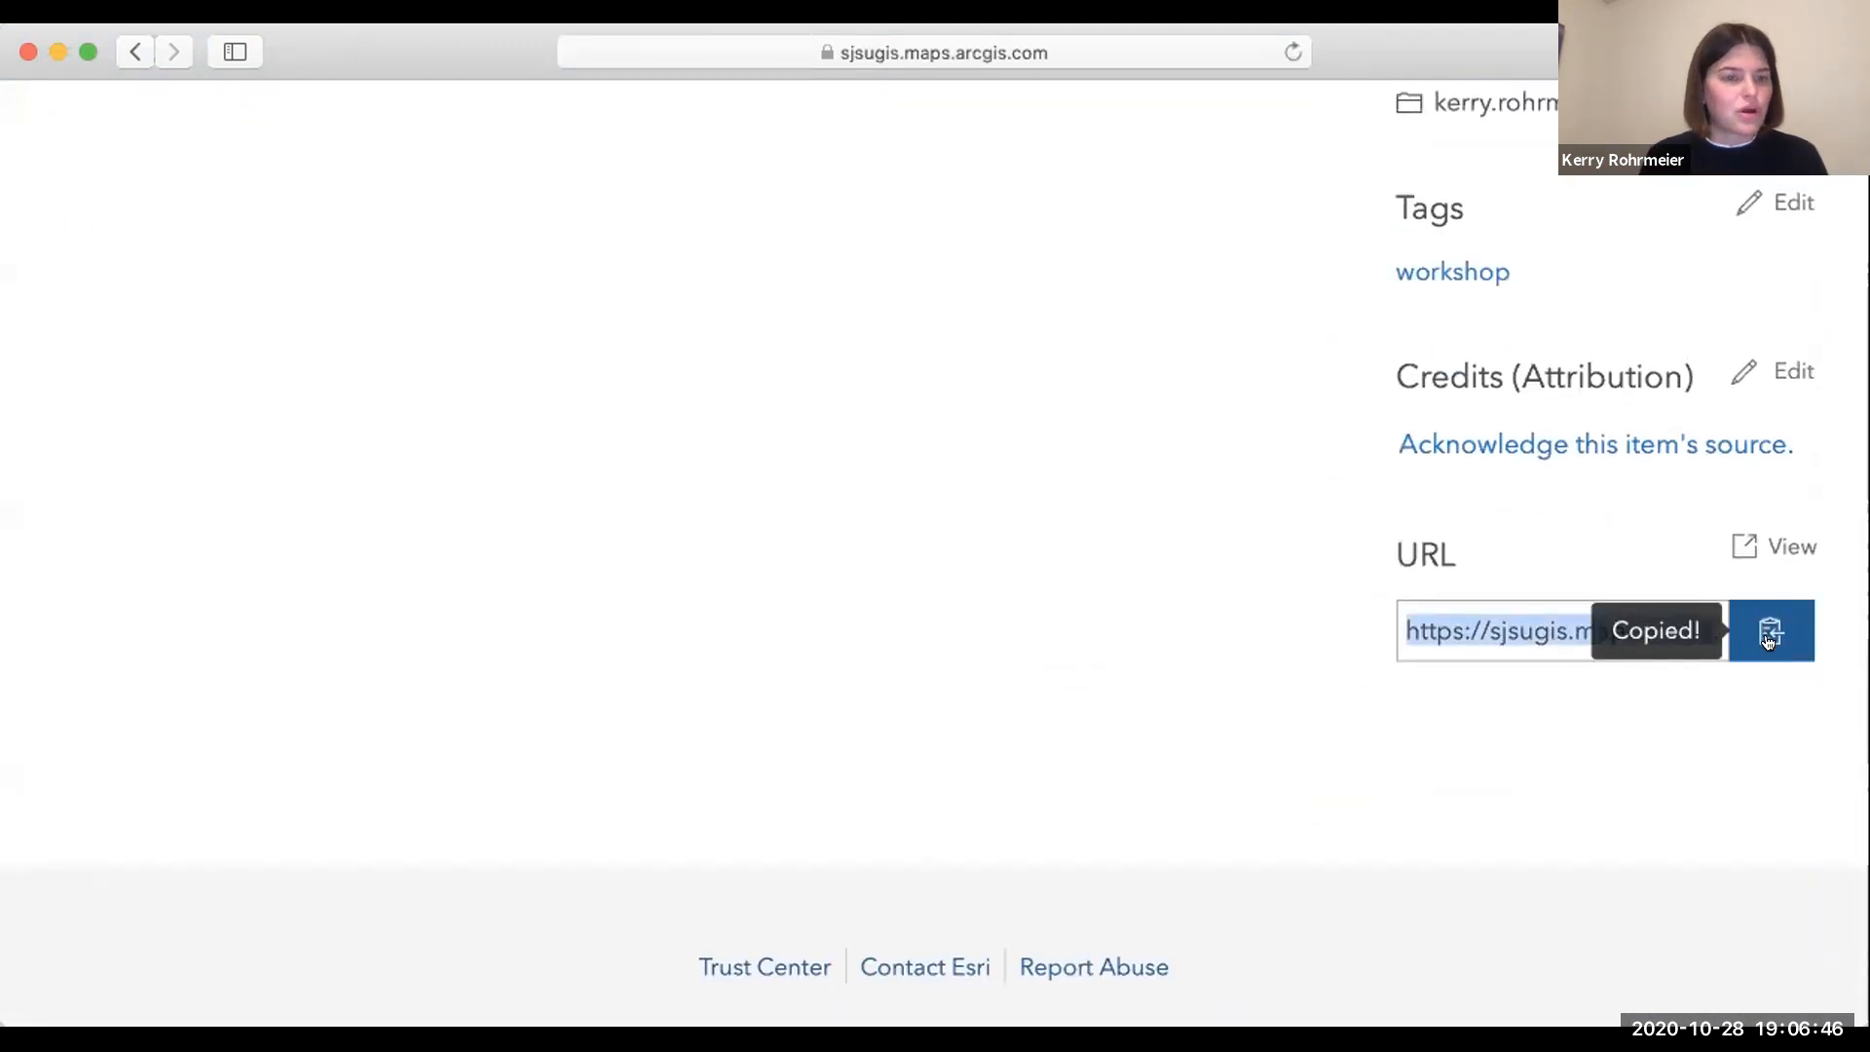
scroll(1770, 638, up, 10)
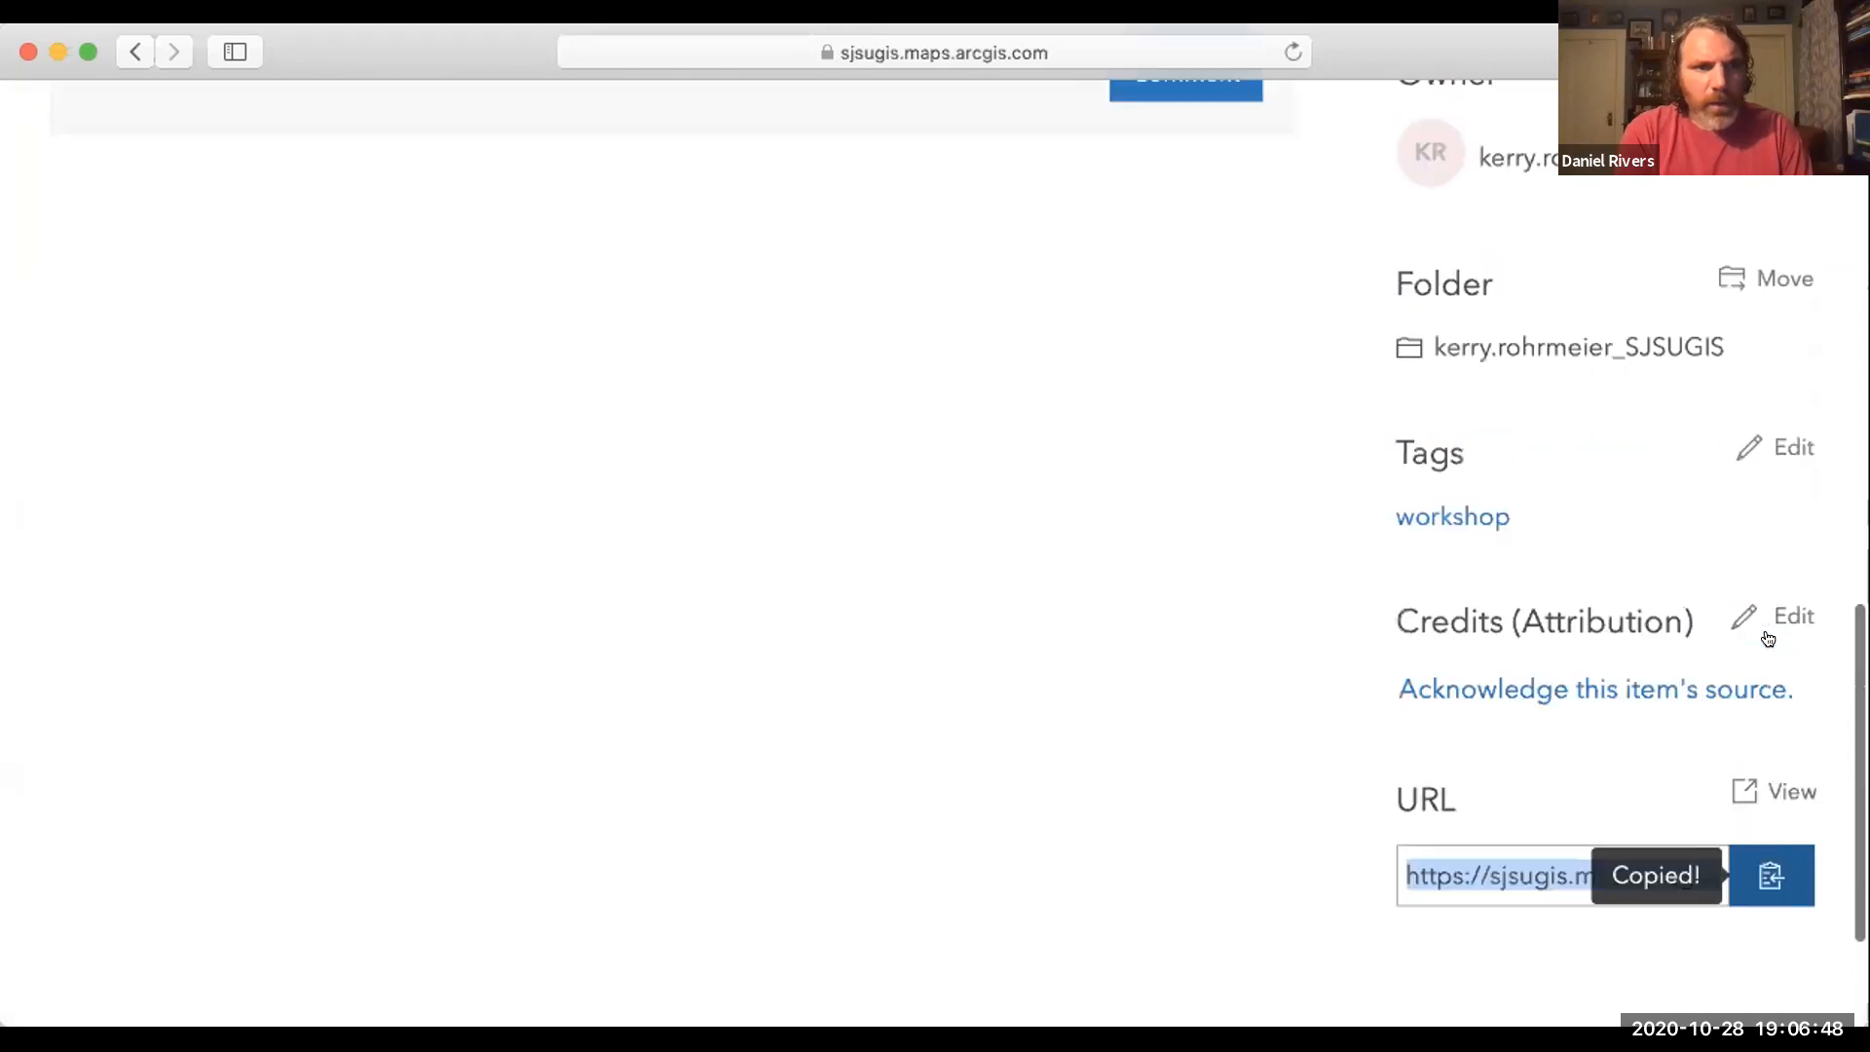
scroll(1771, 639, up, 5)
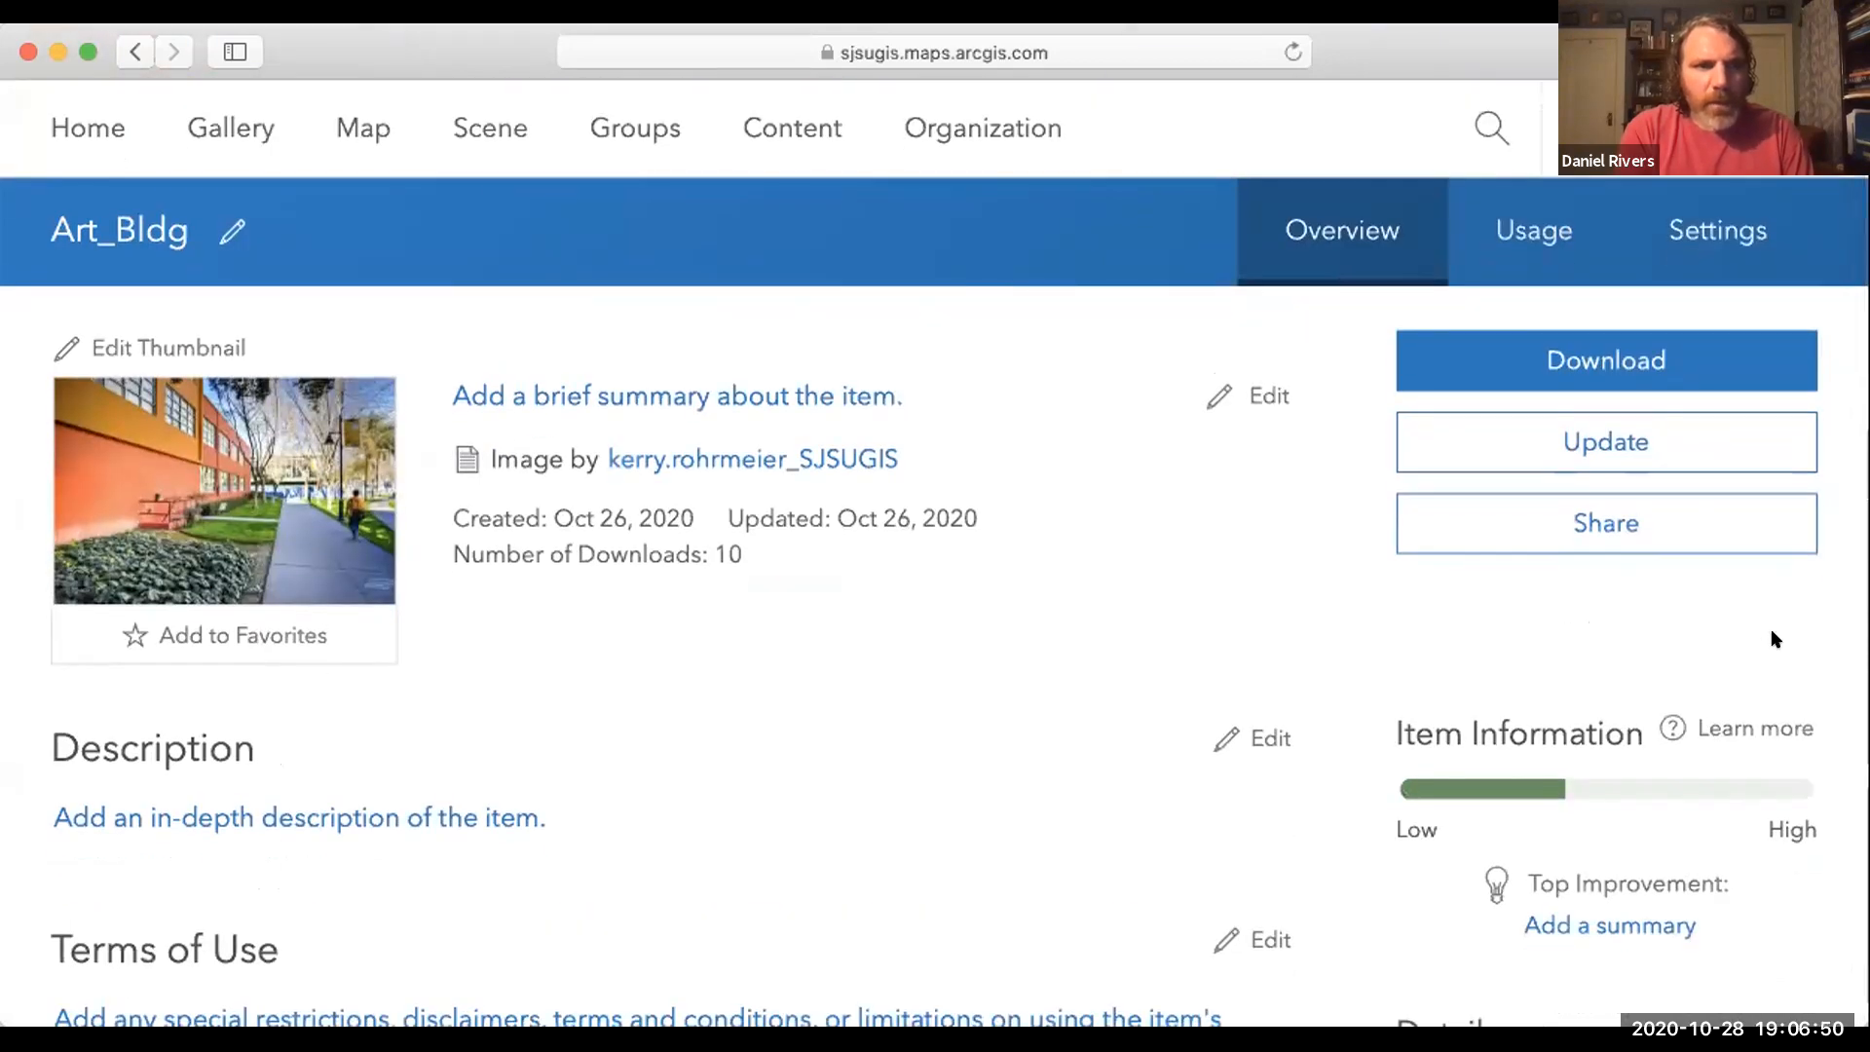
scroll(1770, 637, down, 10)
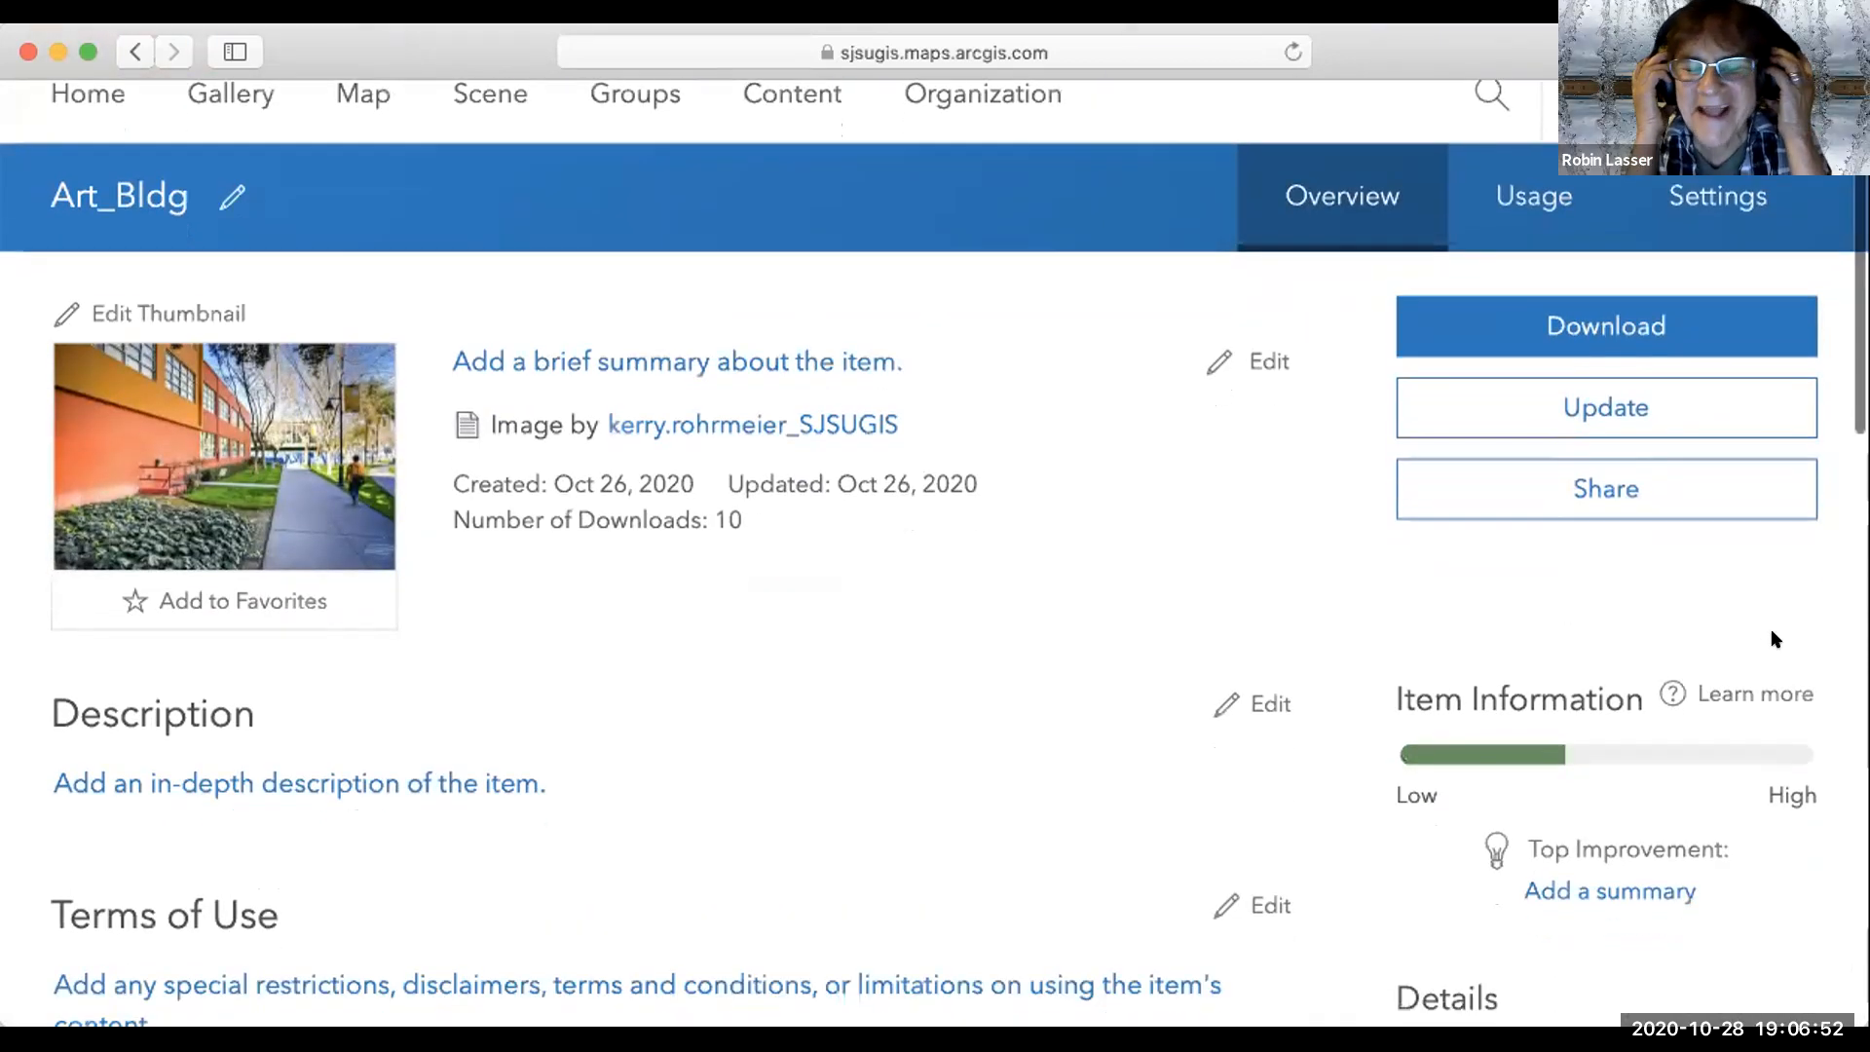
scroll(1770, 637, down, 4)
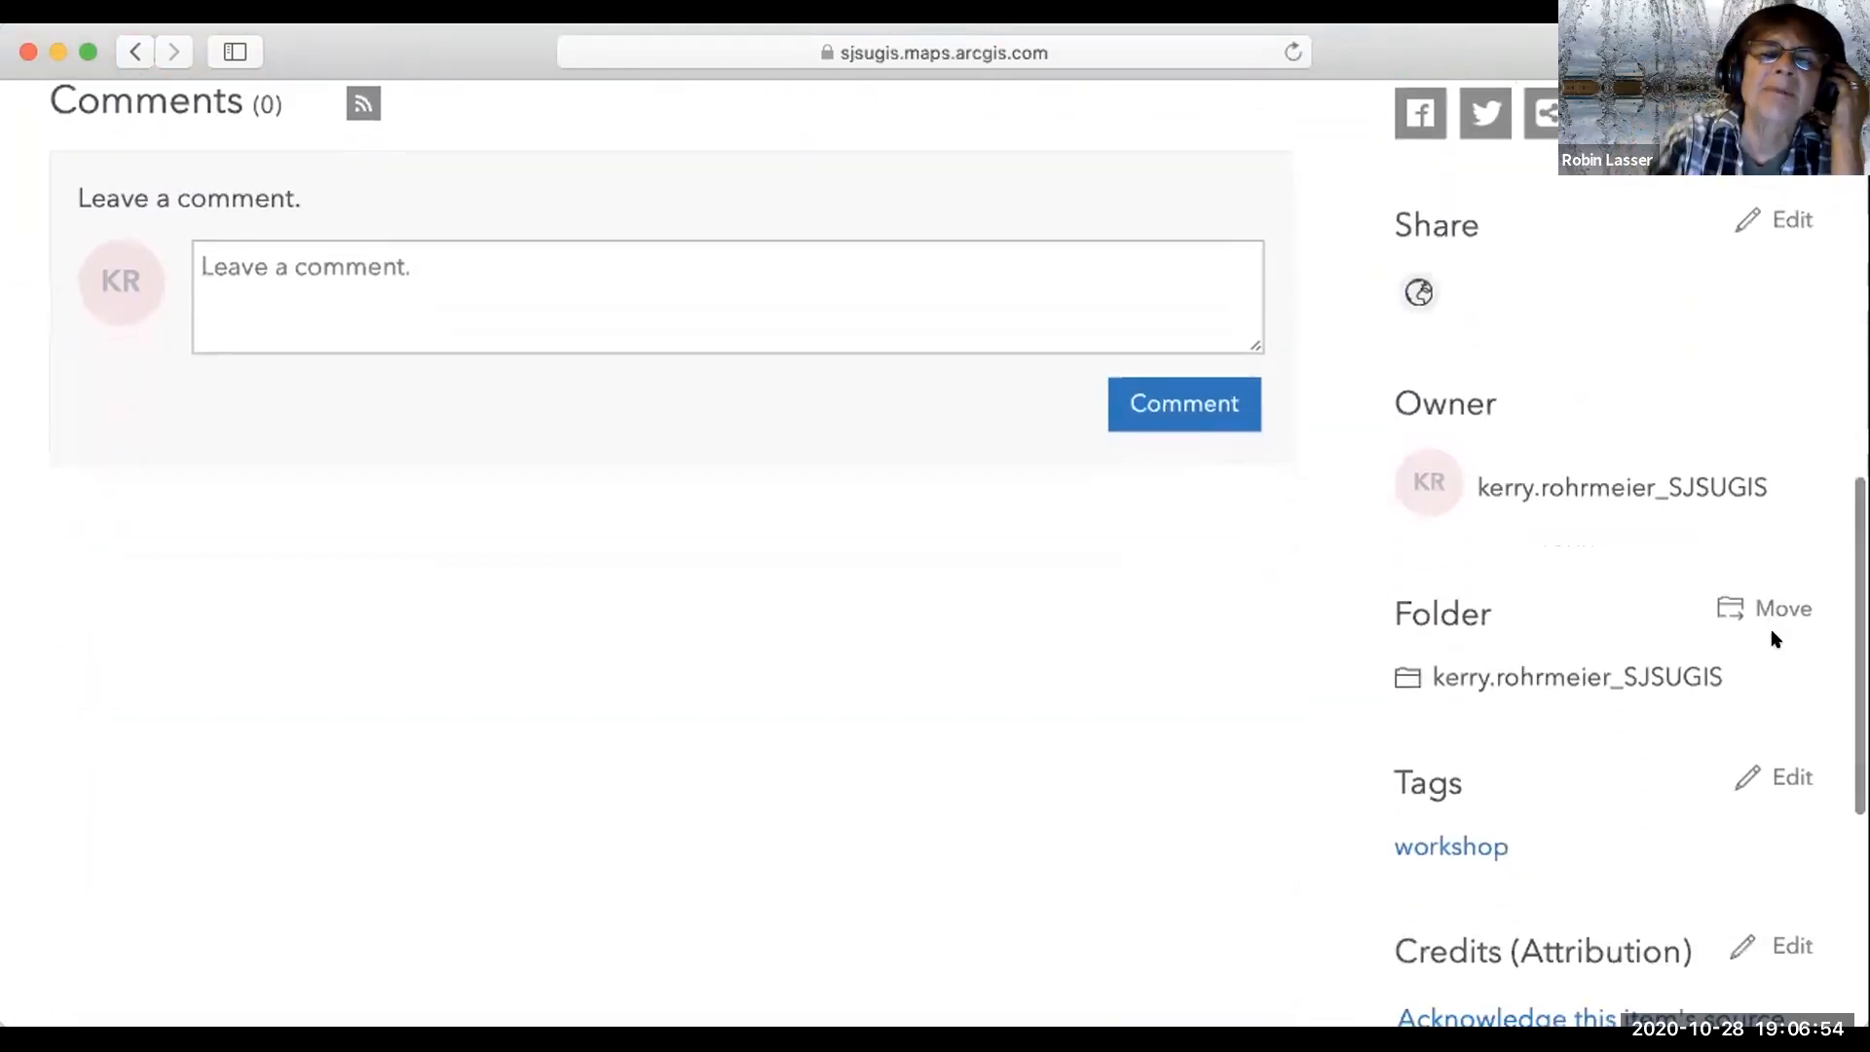
scroll(1772, 635, up, 10)
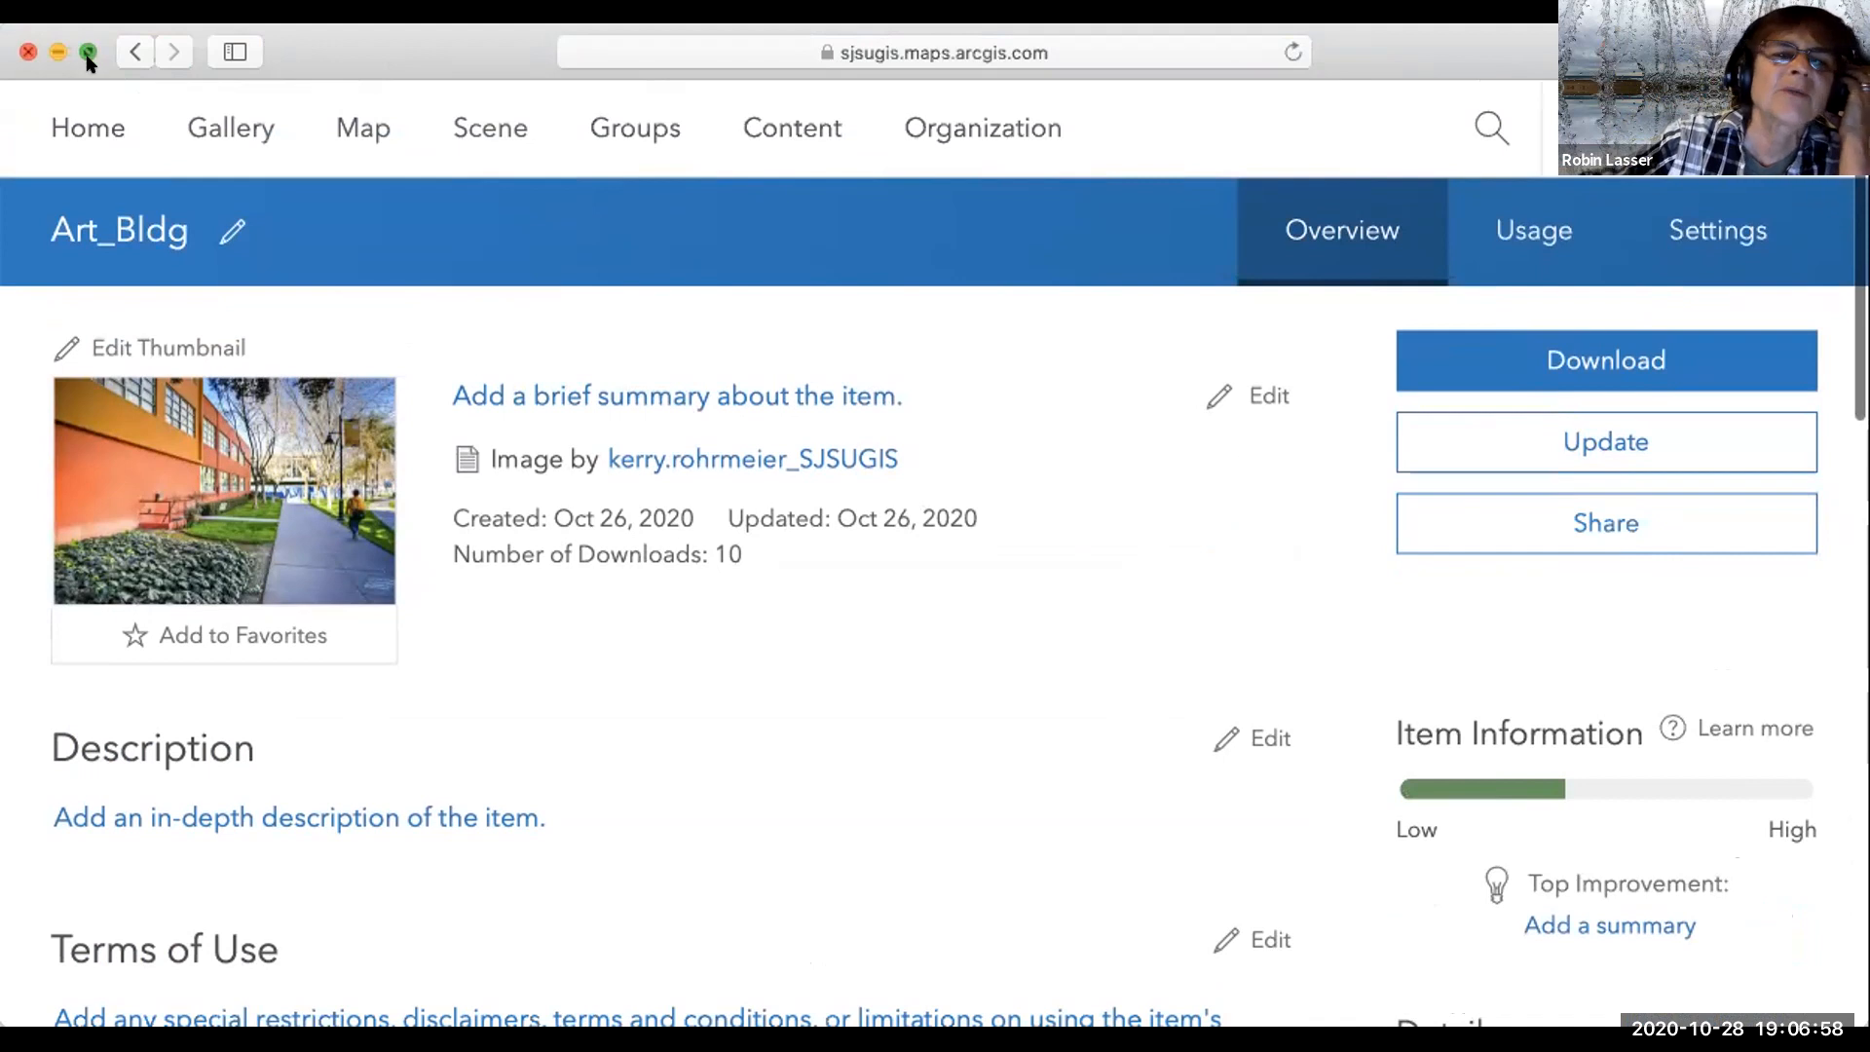
click(364, 146)
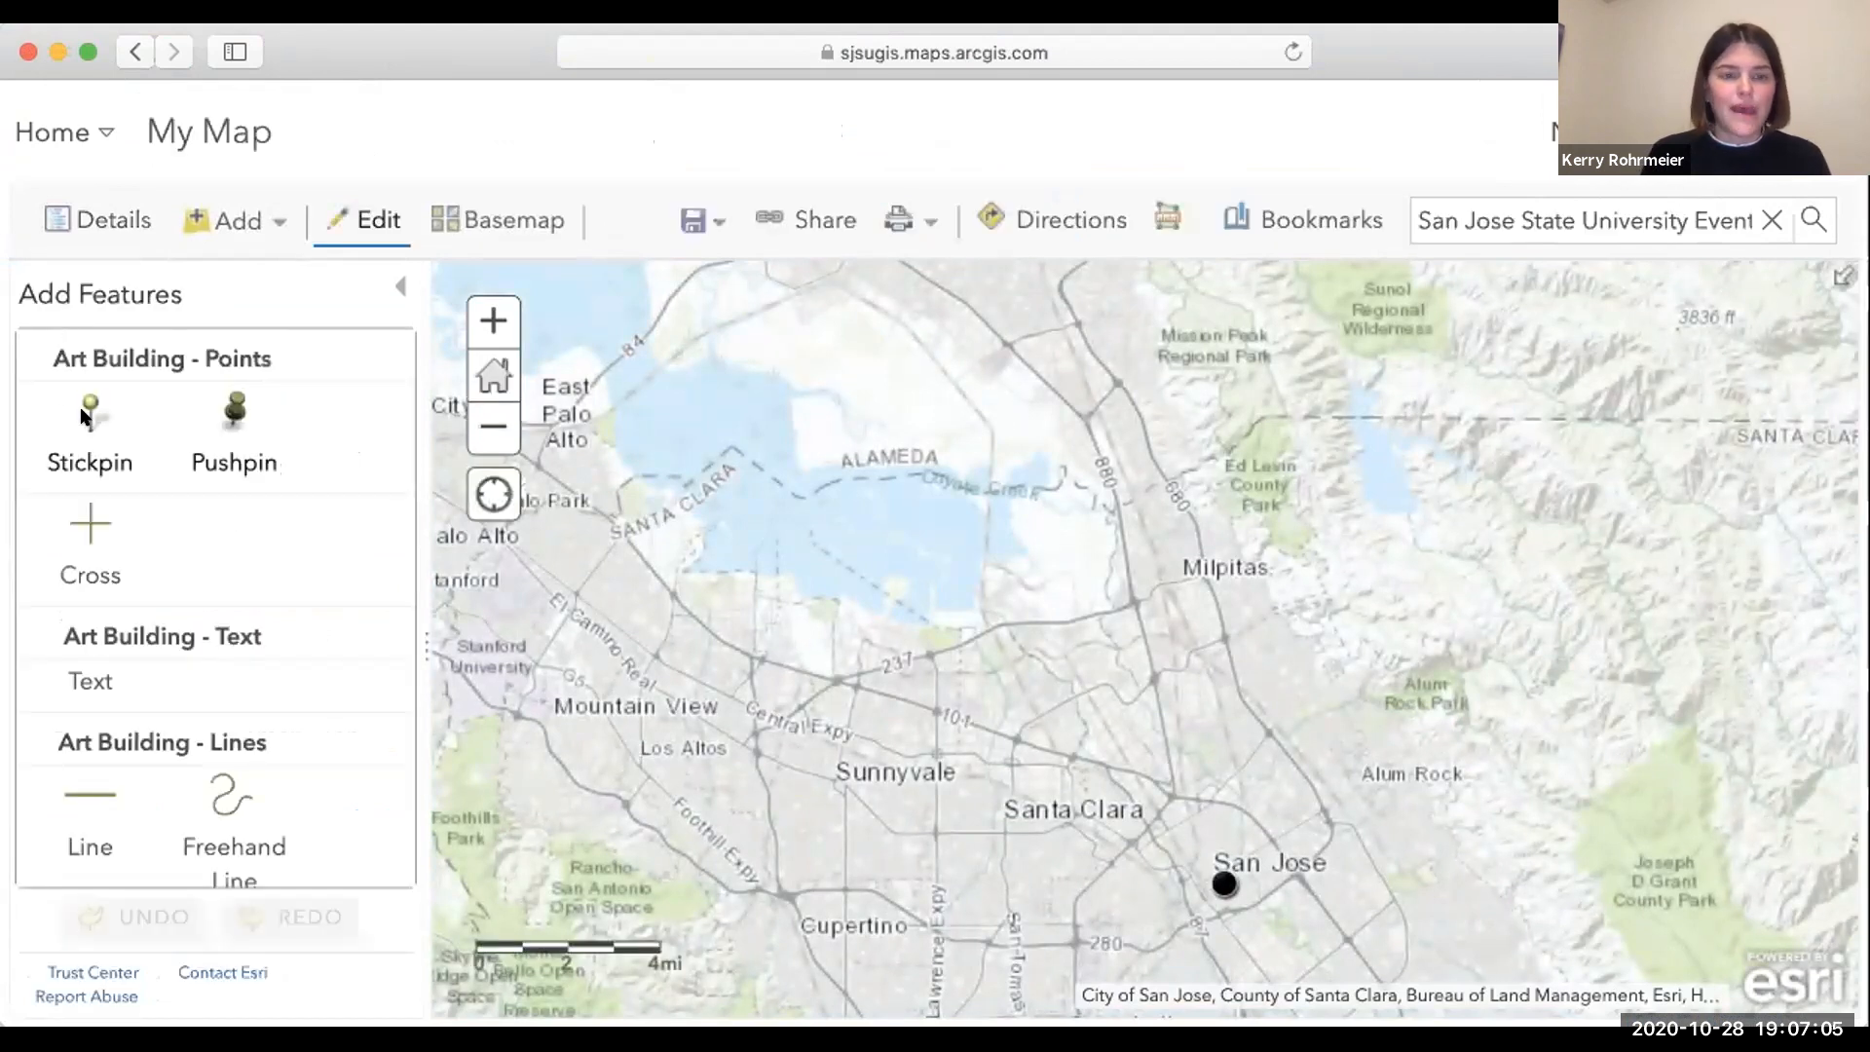
Replace both the Image URL and Image Link URL with the Art_Bldg address, keep the symbol, and close.
click(1225, 880)
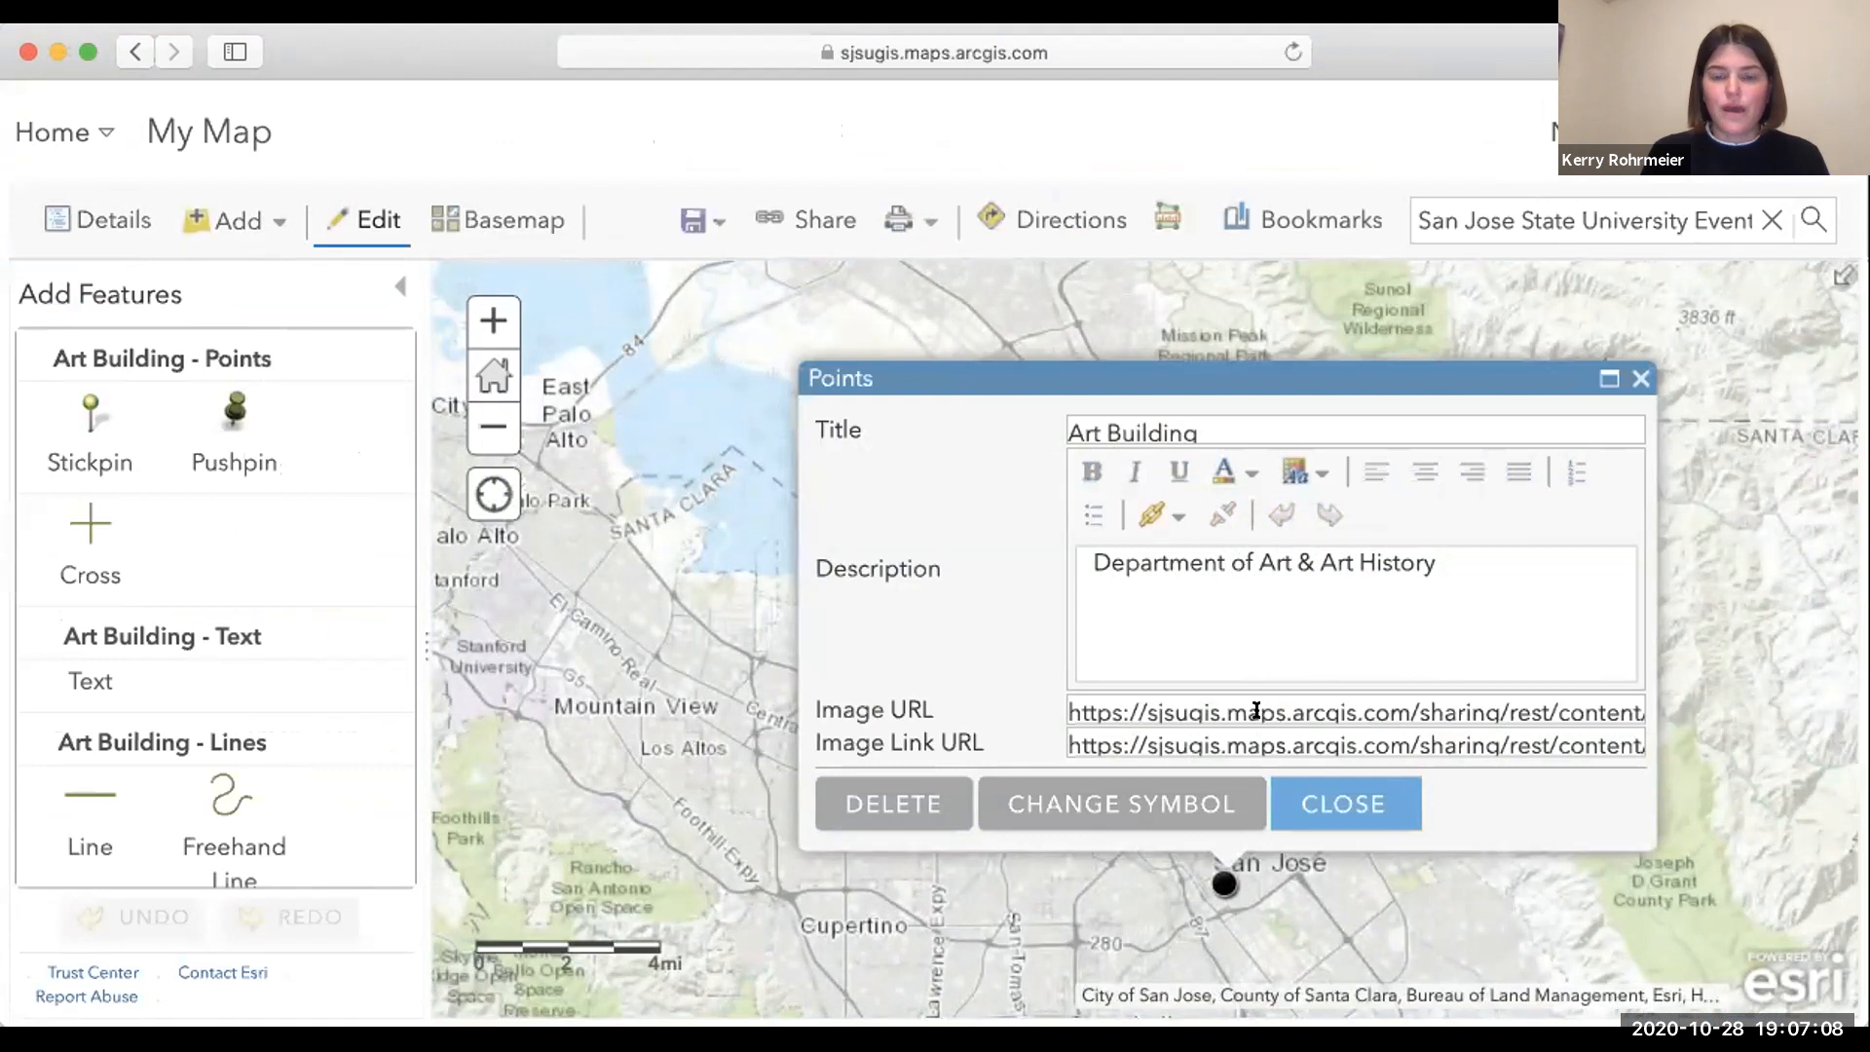
drag(1061, 708, 1802, 759)
key(BackSpace)
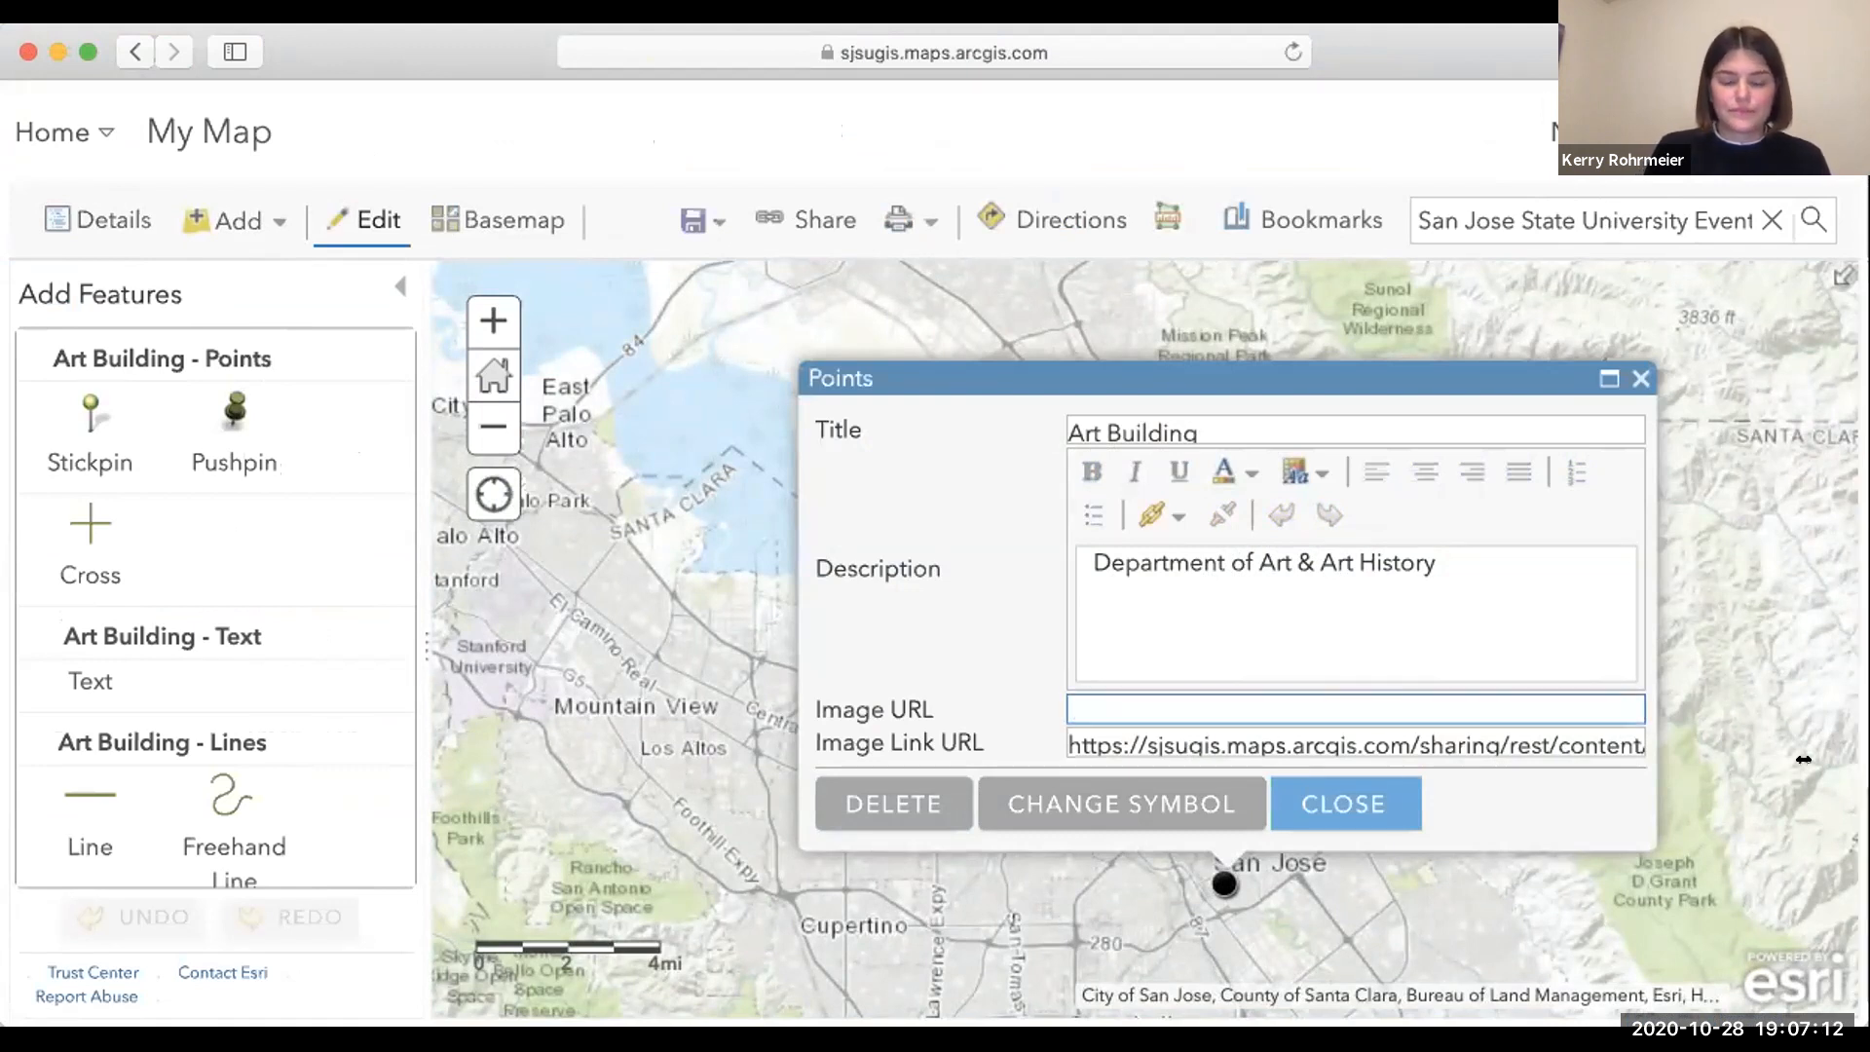
key(super+v)
drag(1067, 742, 1716, 785)
key(BackSpace)
key(super+v)
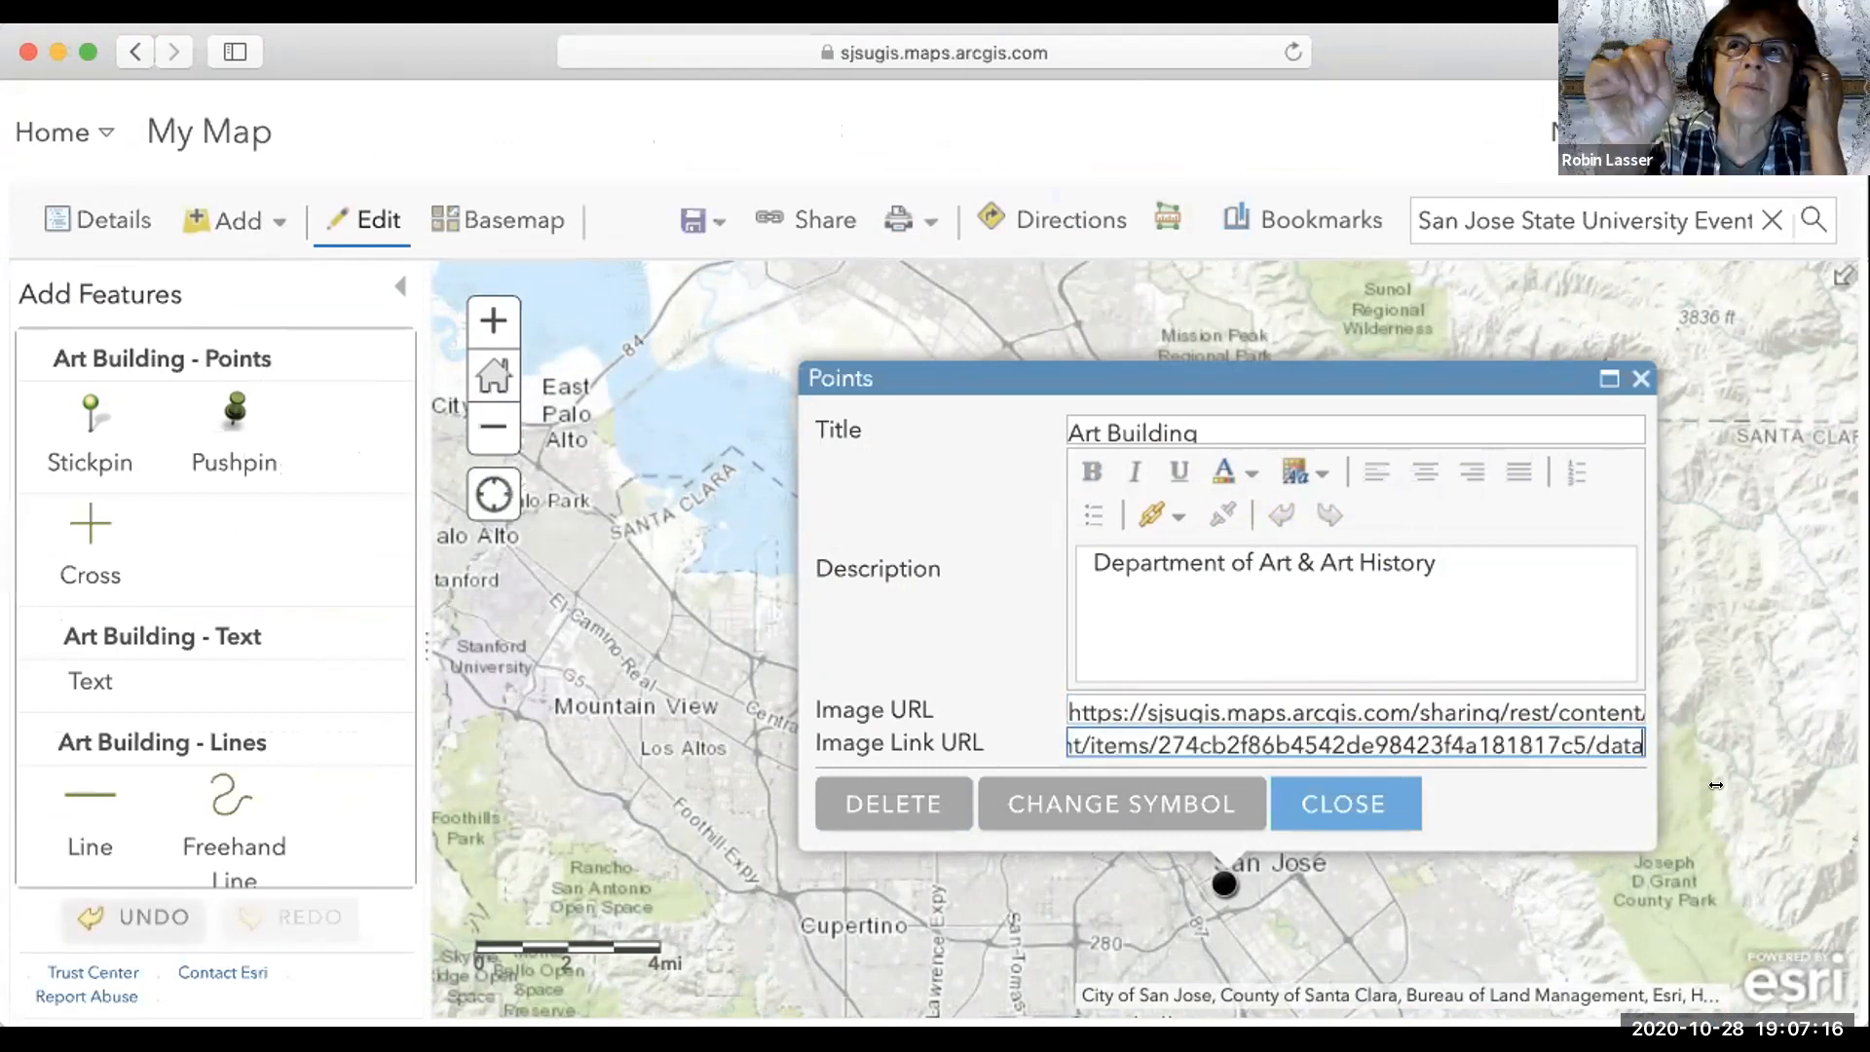
click(1212, 823)
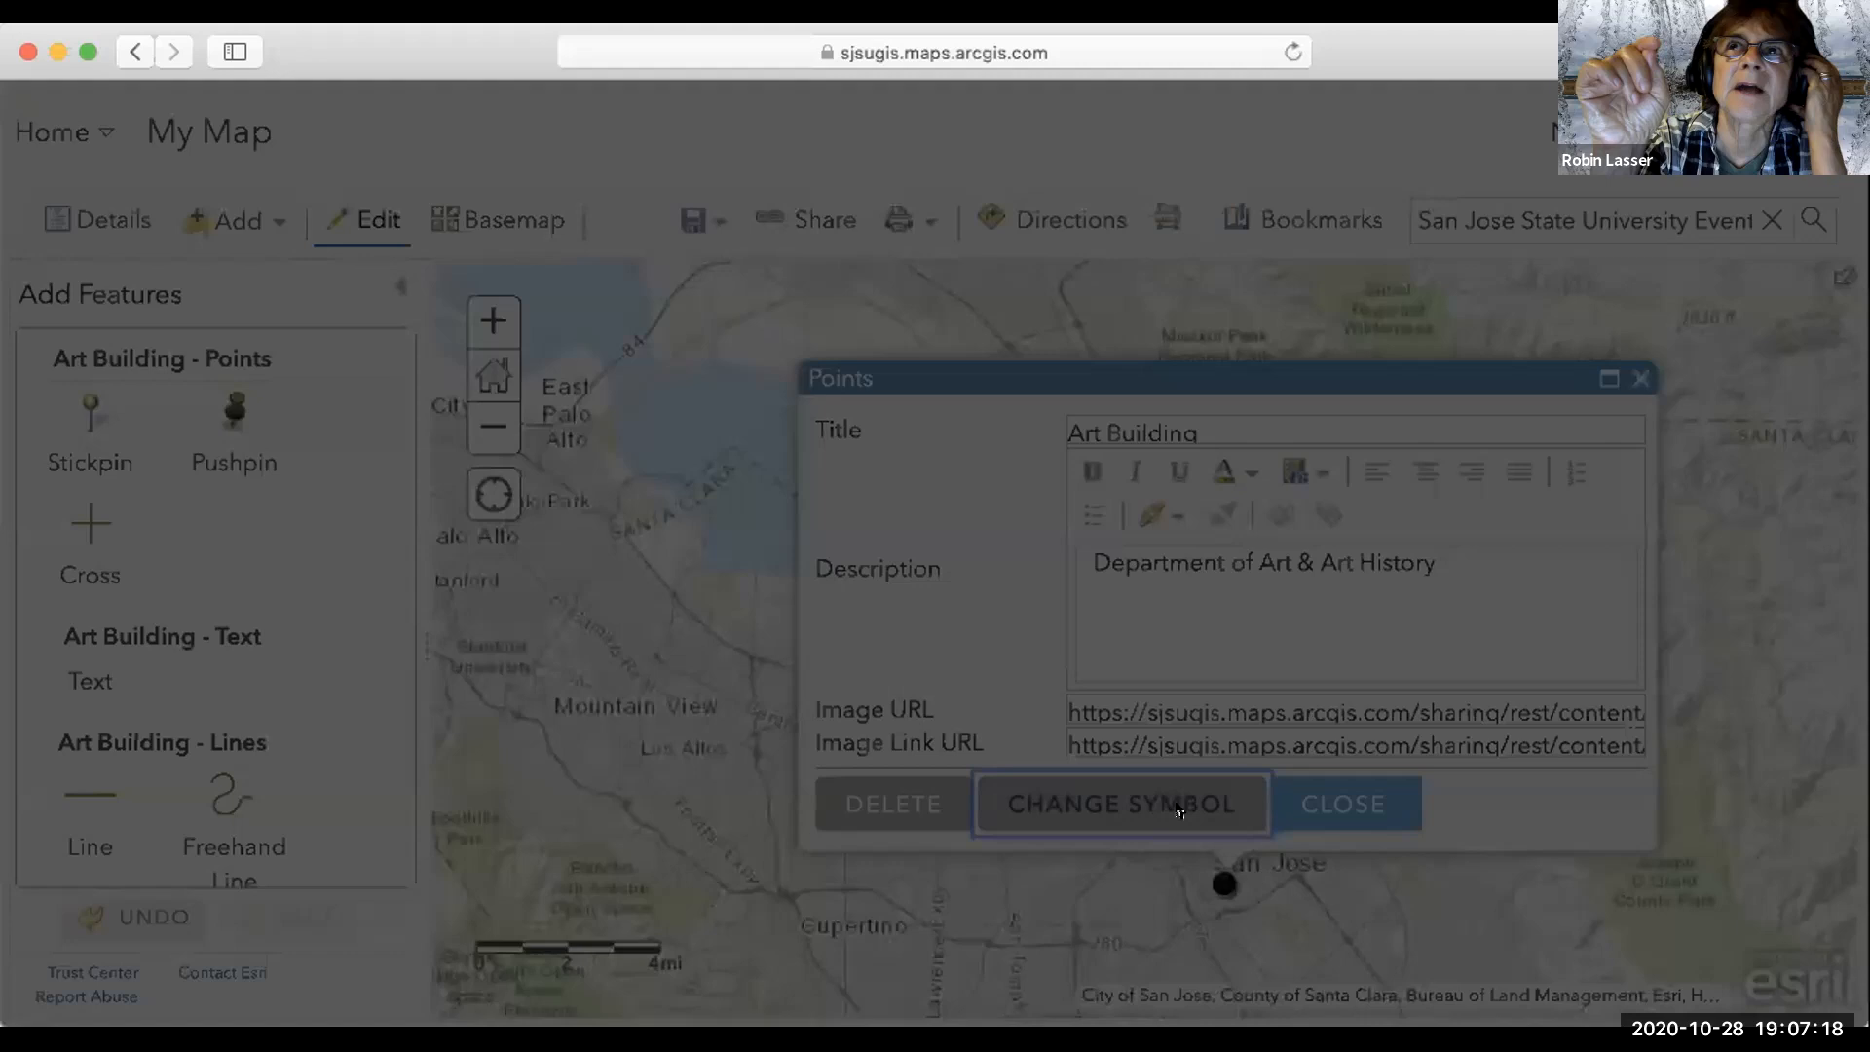
click(995, 966)
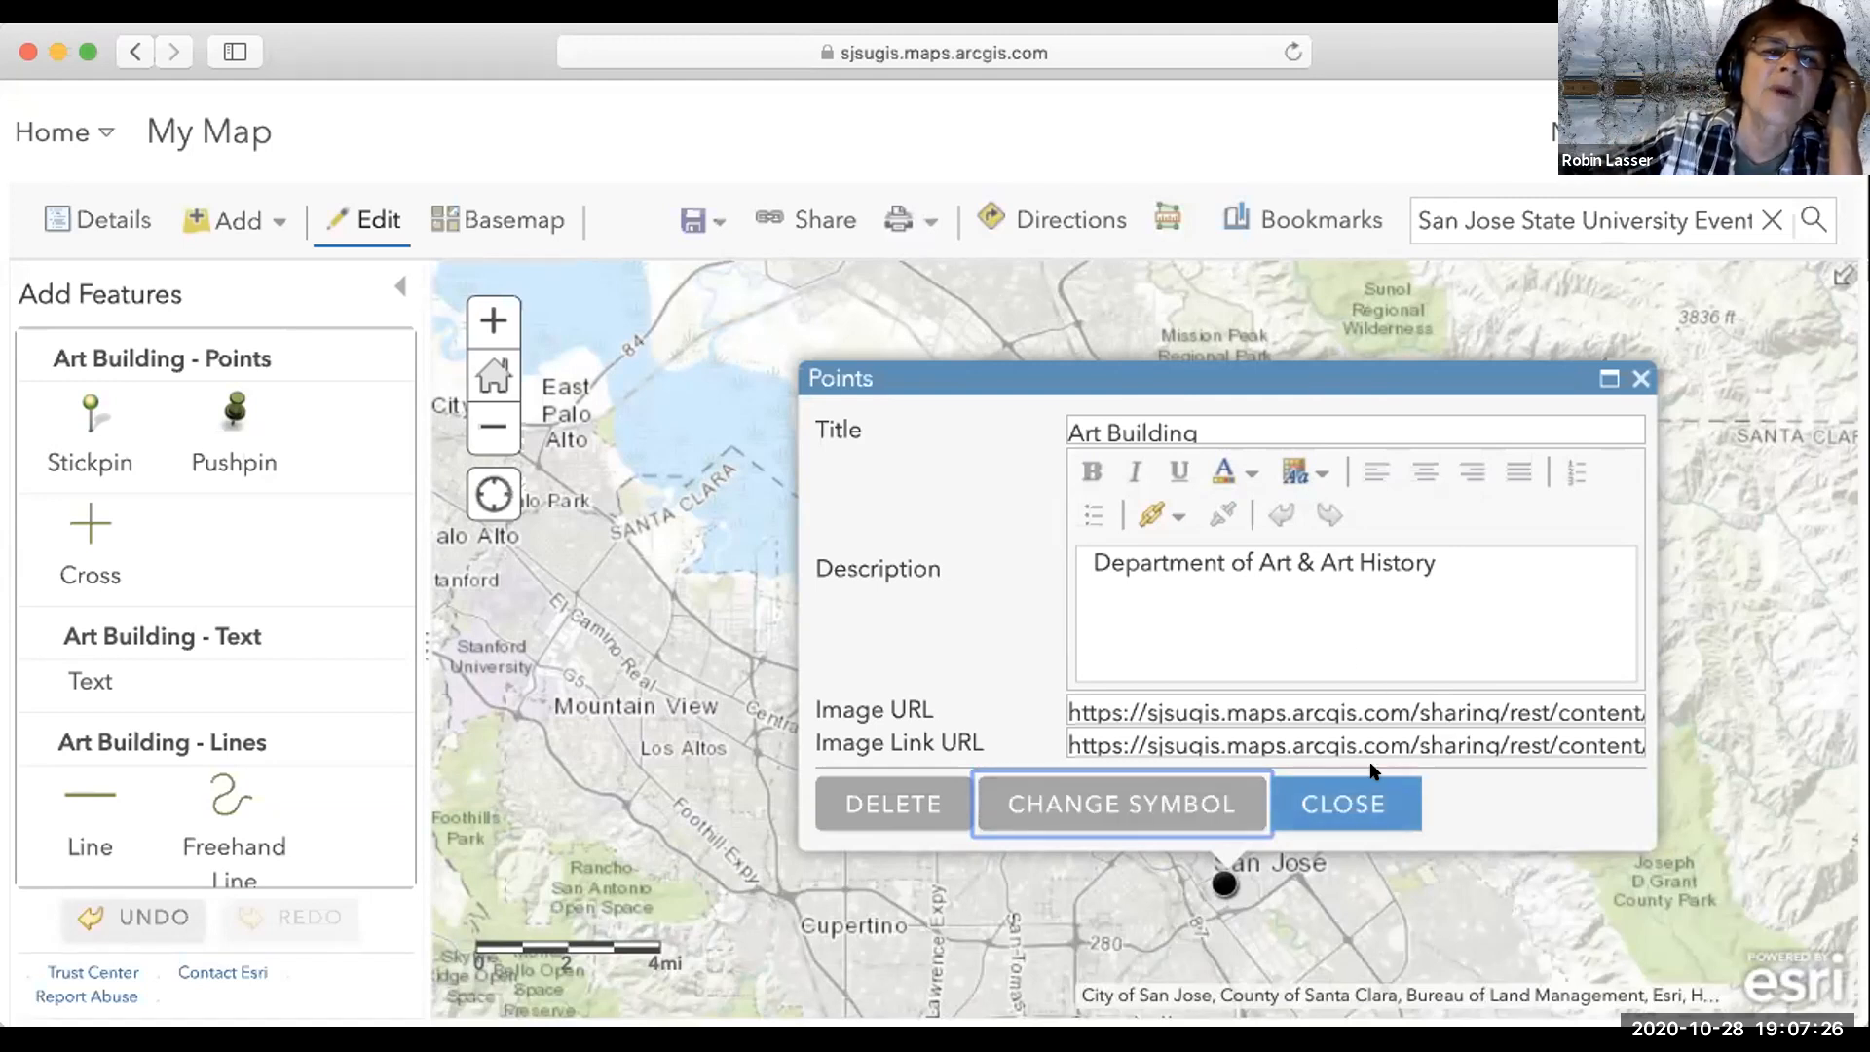
click(1340, 803)
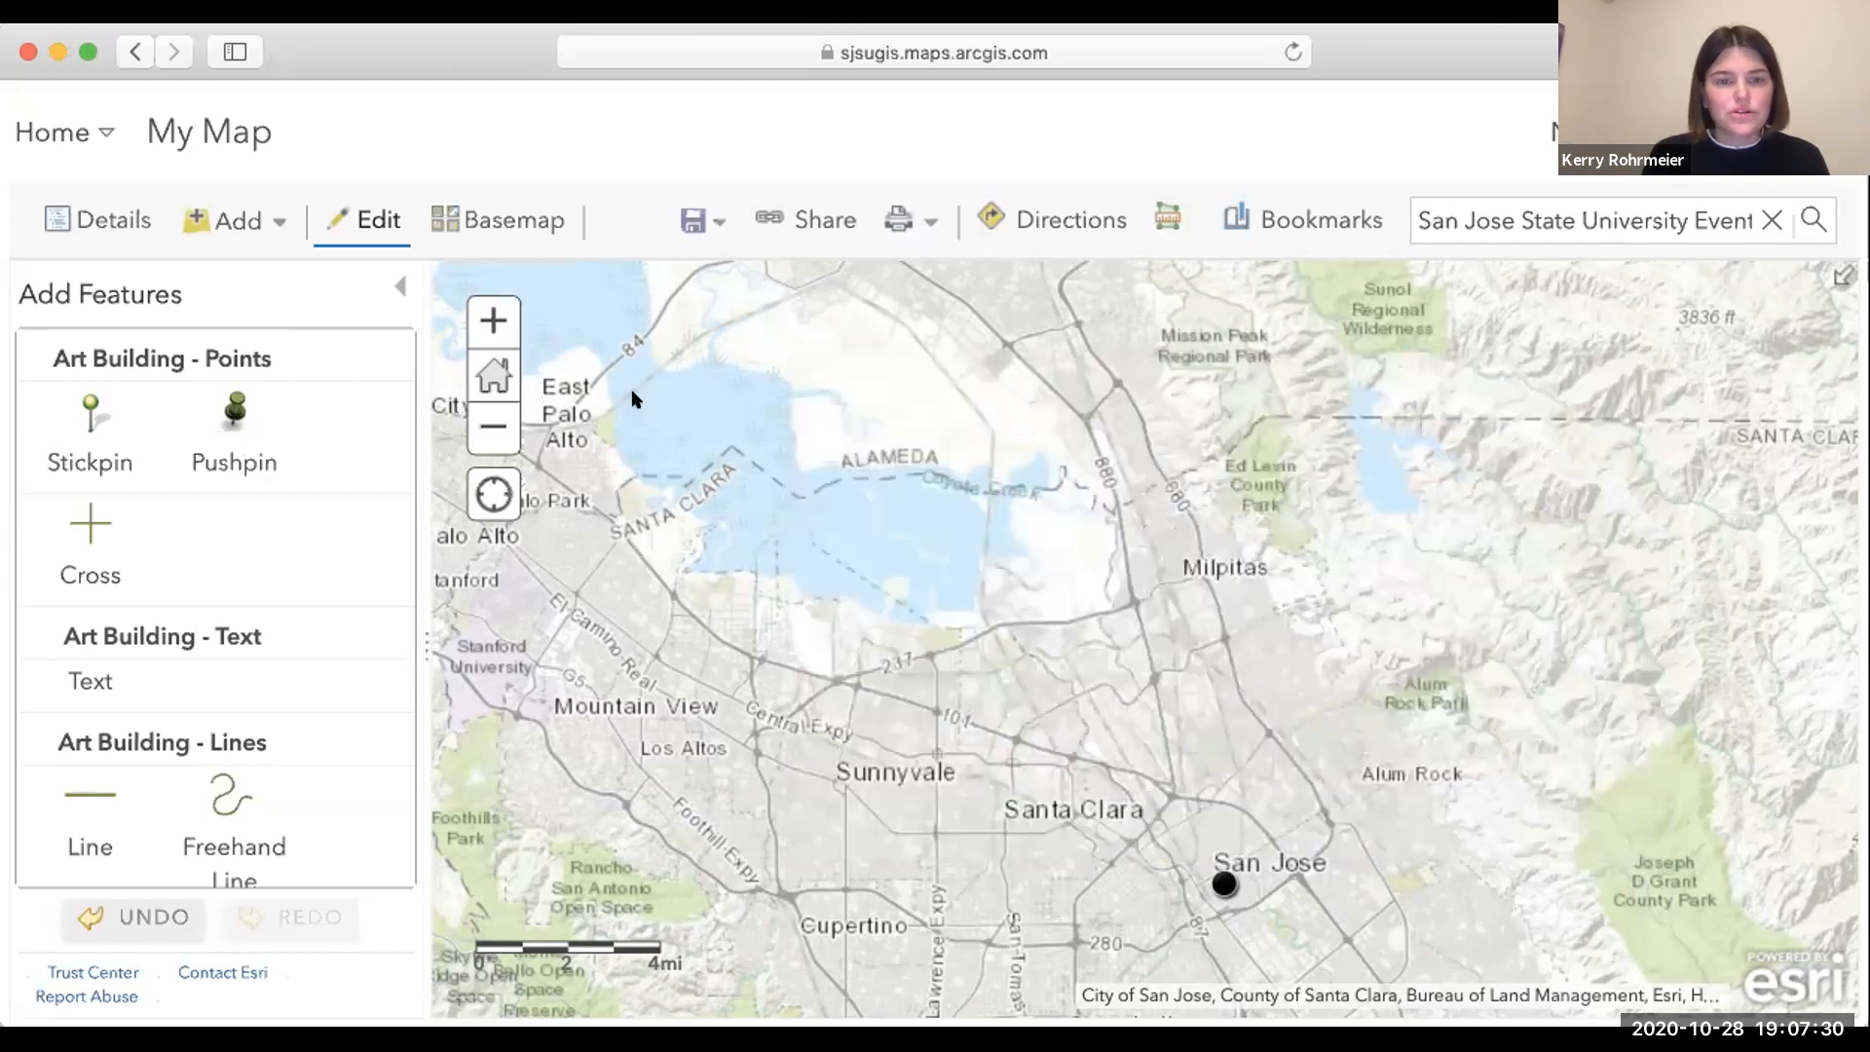
Exit editing and open the Art Building popup to confirm the building photo appears.
click(397, 287)
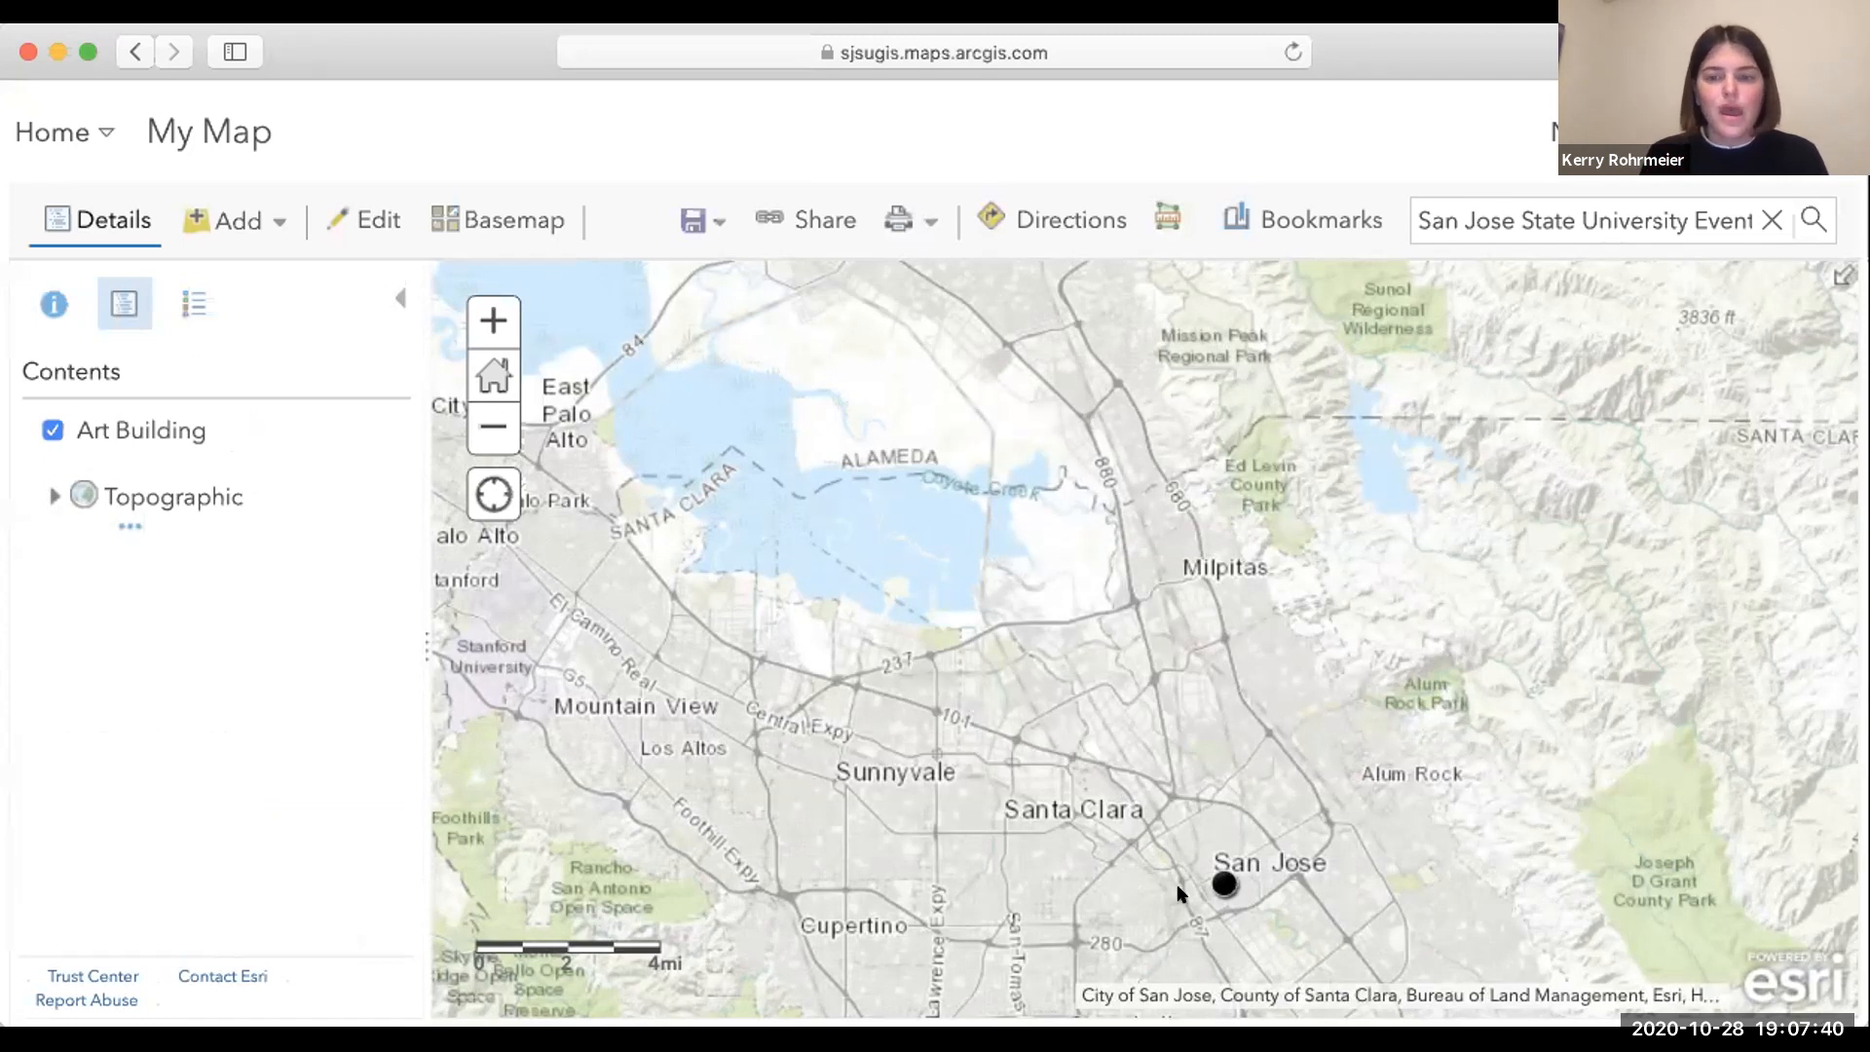
click(1220, 880)
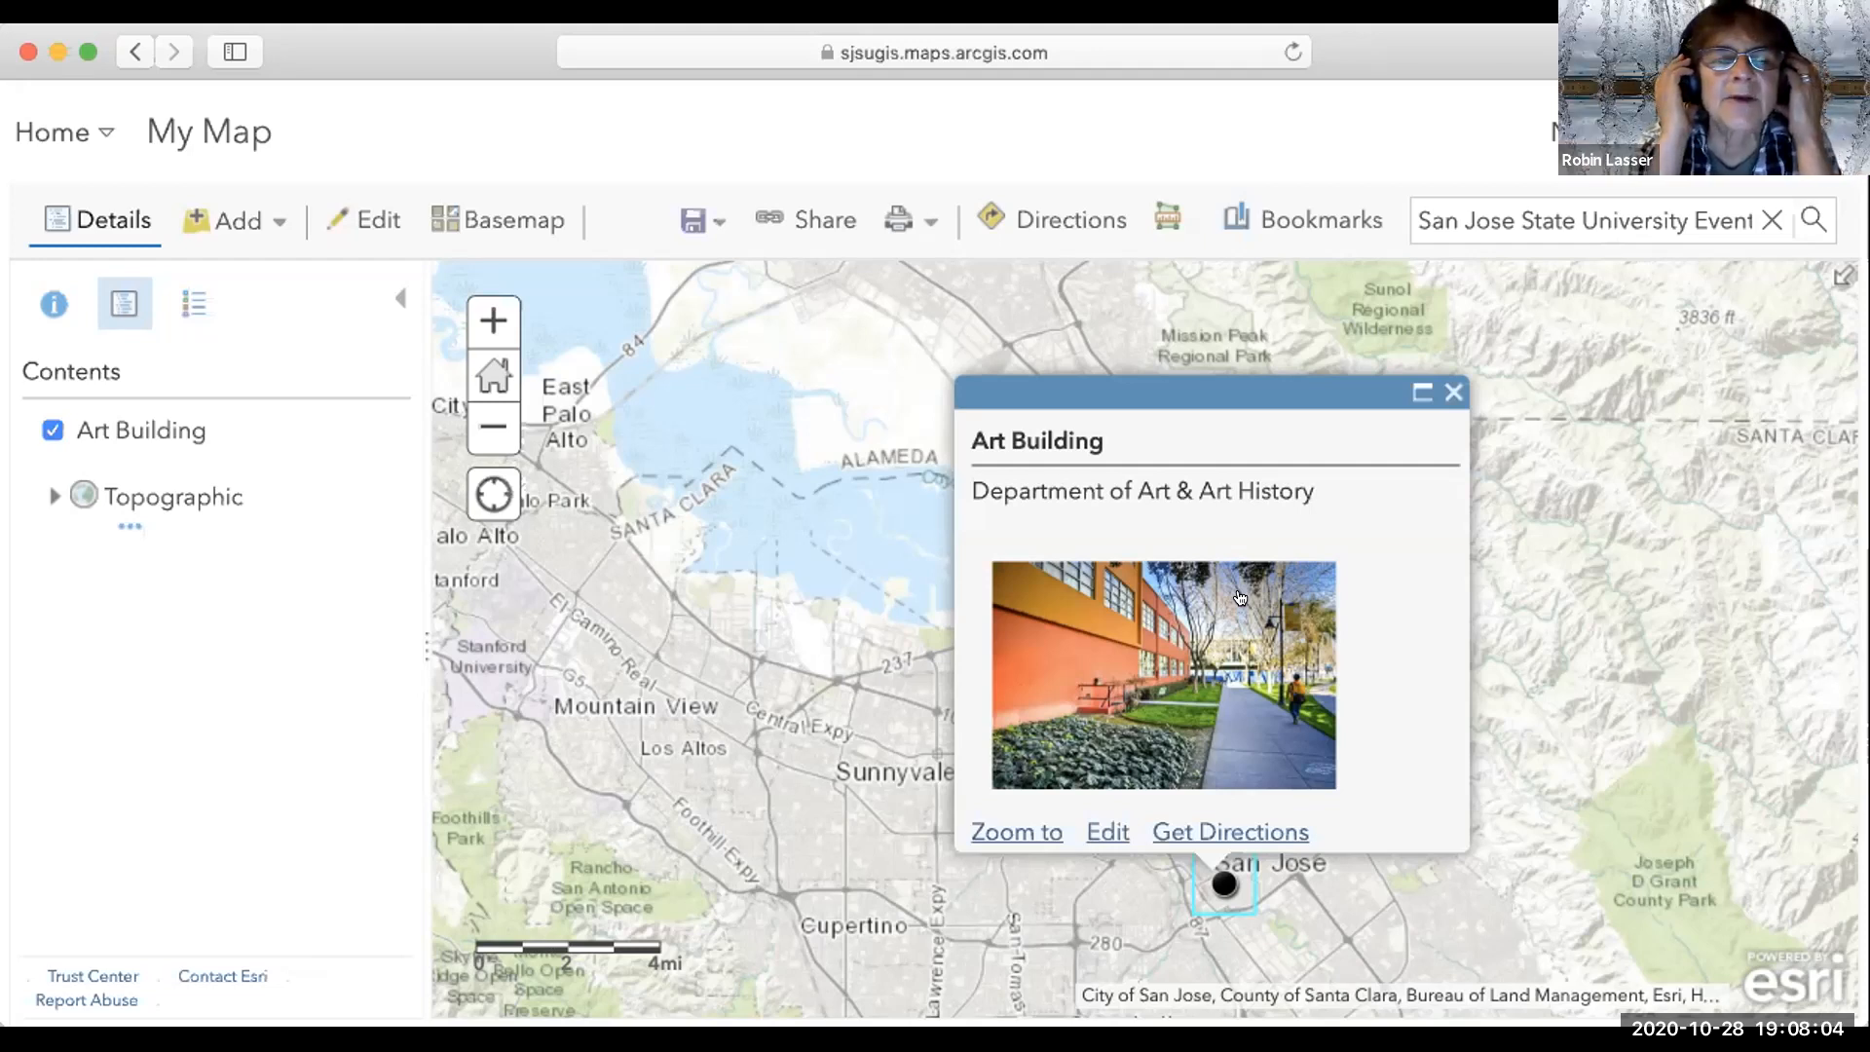
click(236, 232)
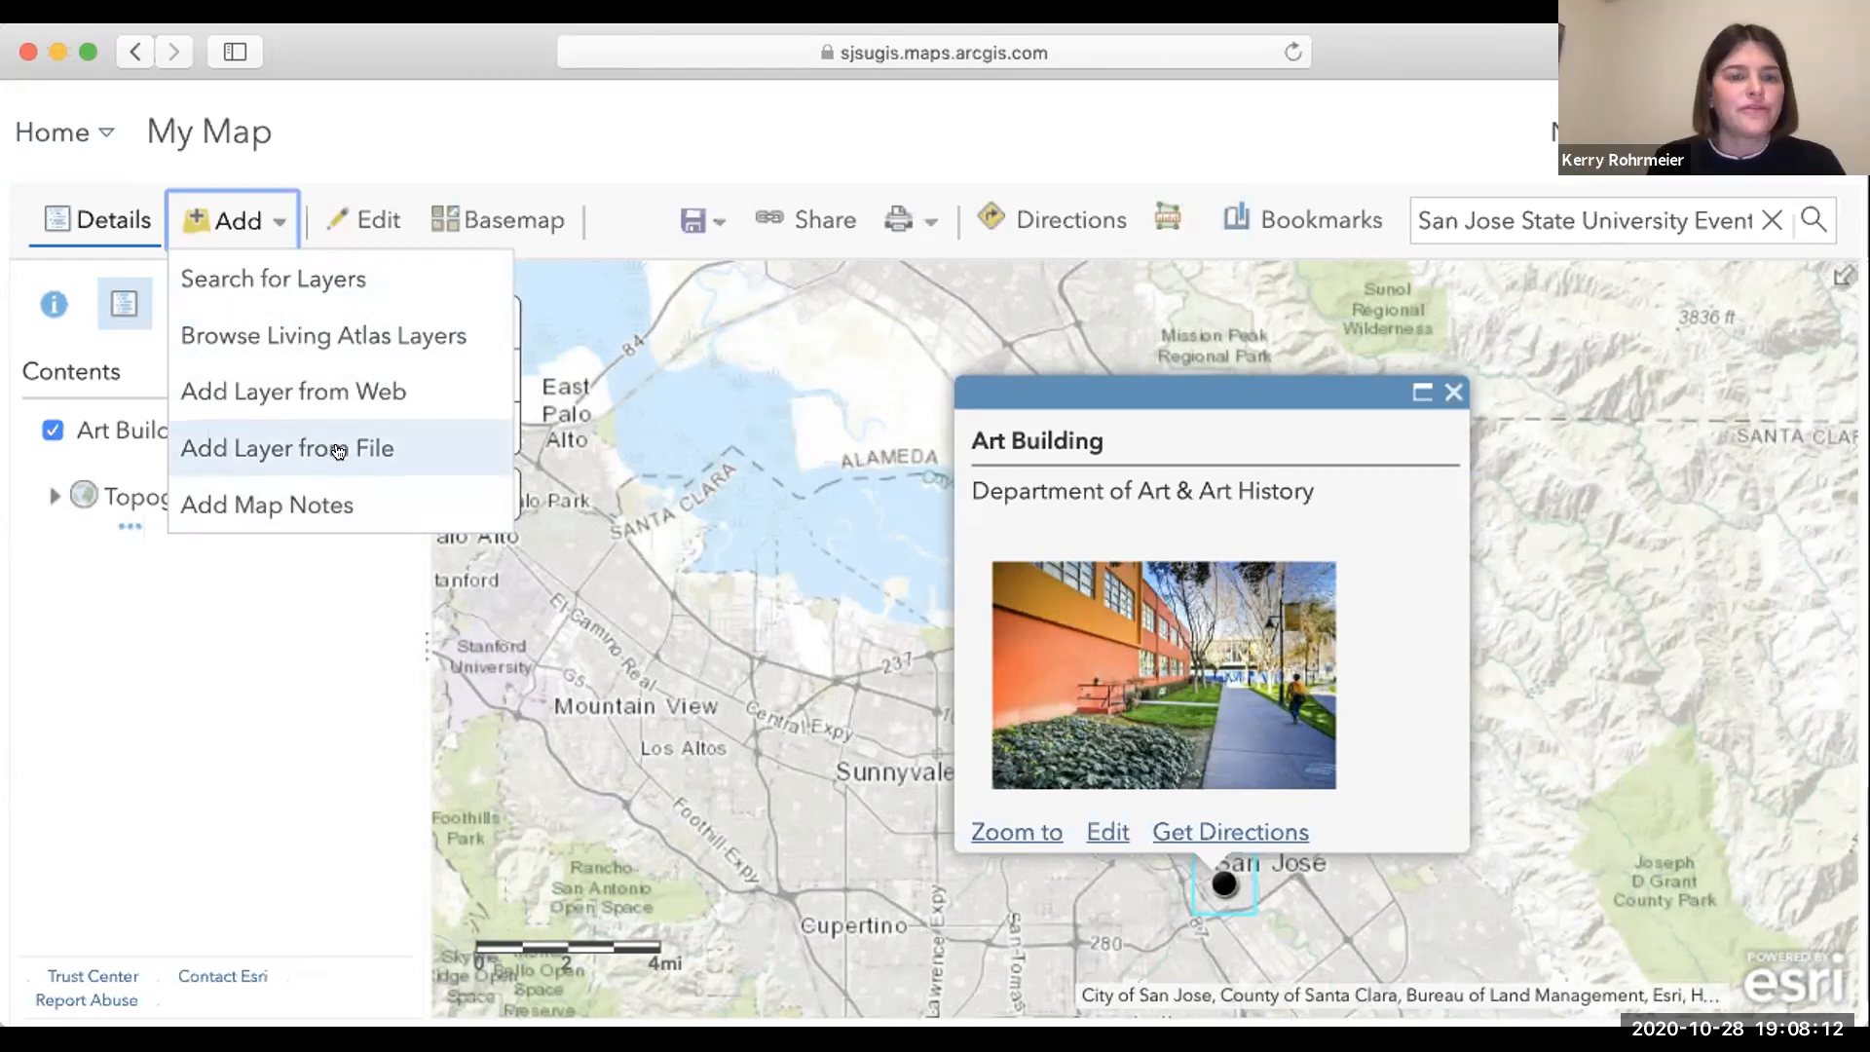
click(332, 450)
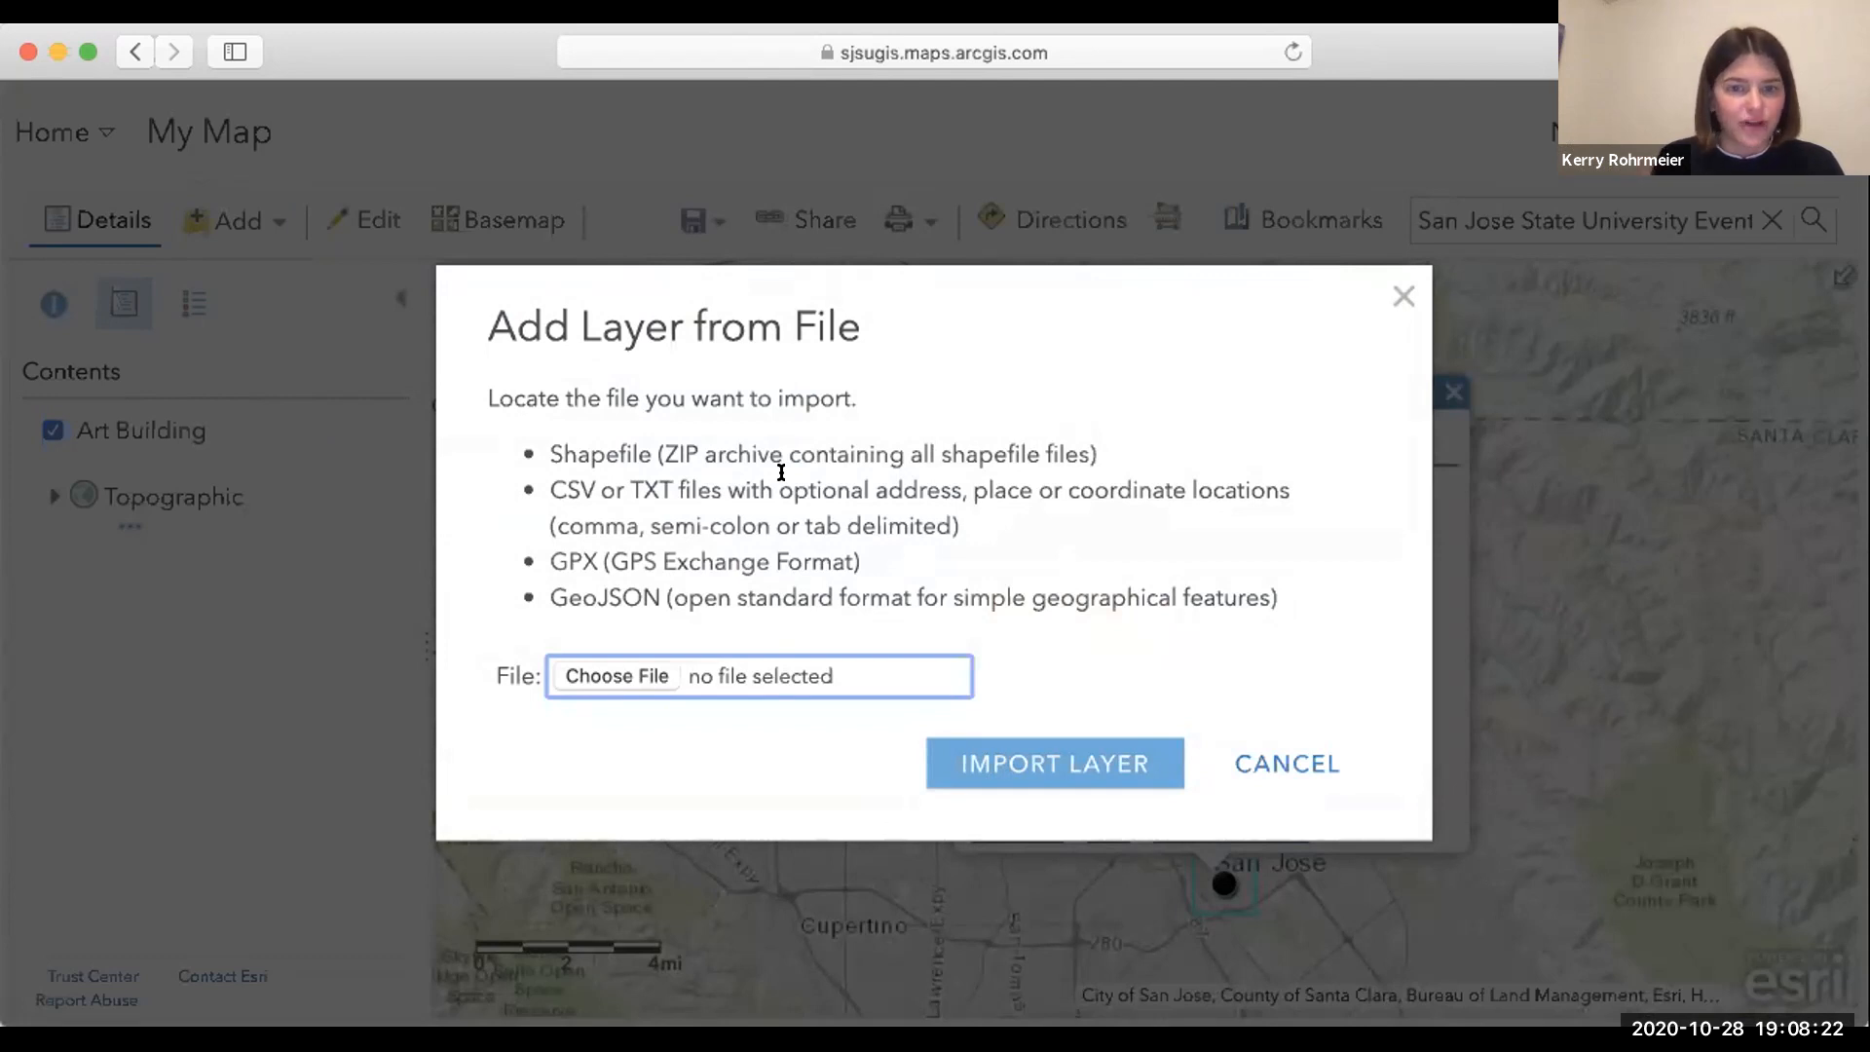
click(1400, 294)
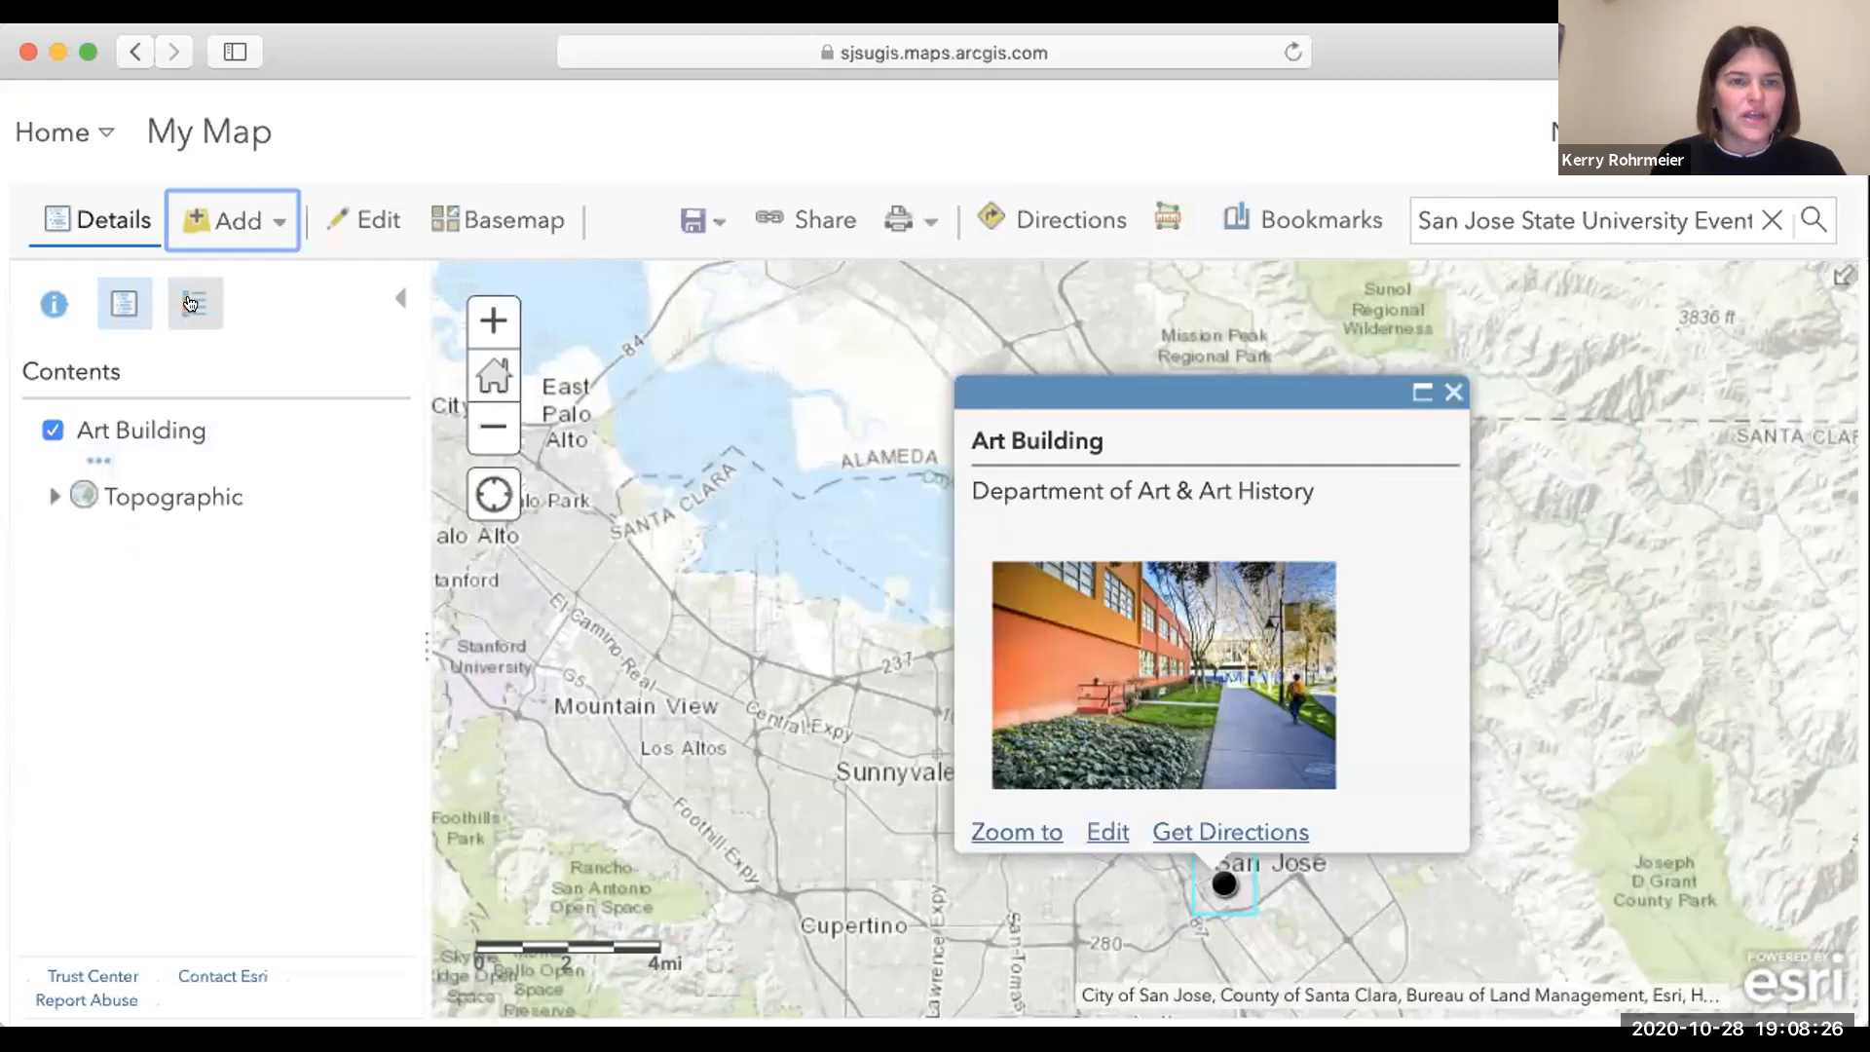
click(195, 222)
Create a second Map Notes layer with the default name.
click(330, 517)
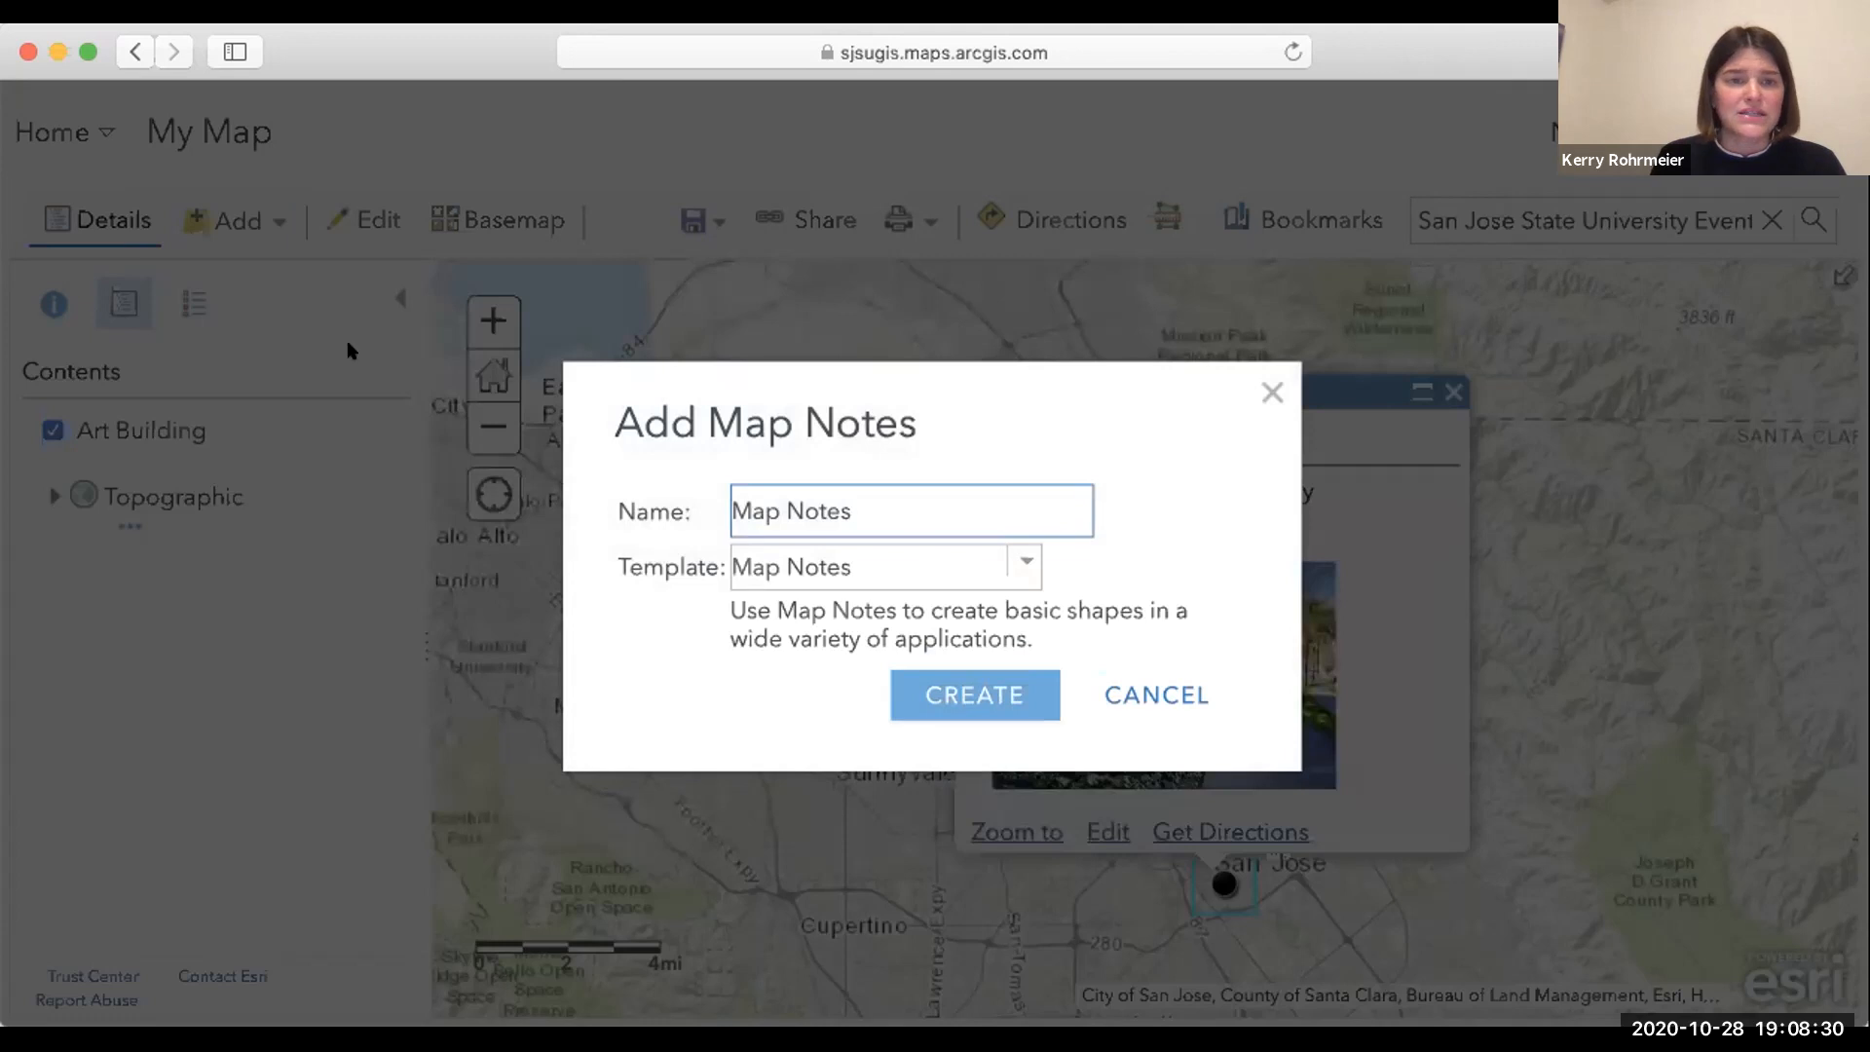
click(1000, 692)
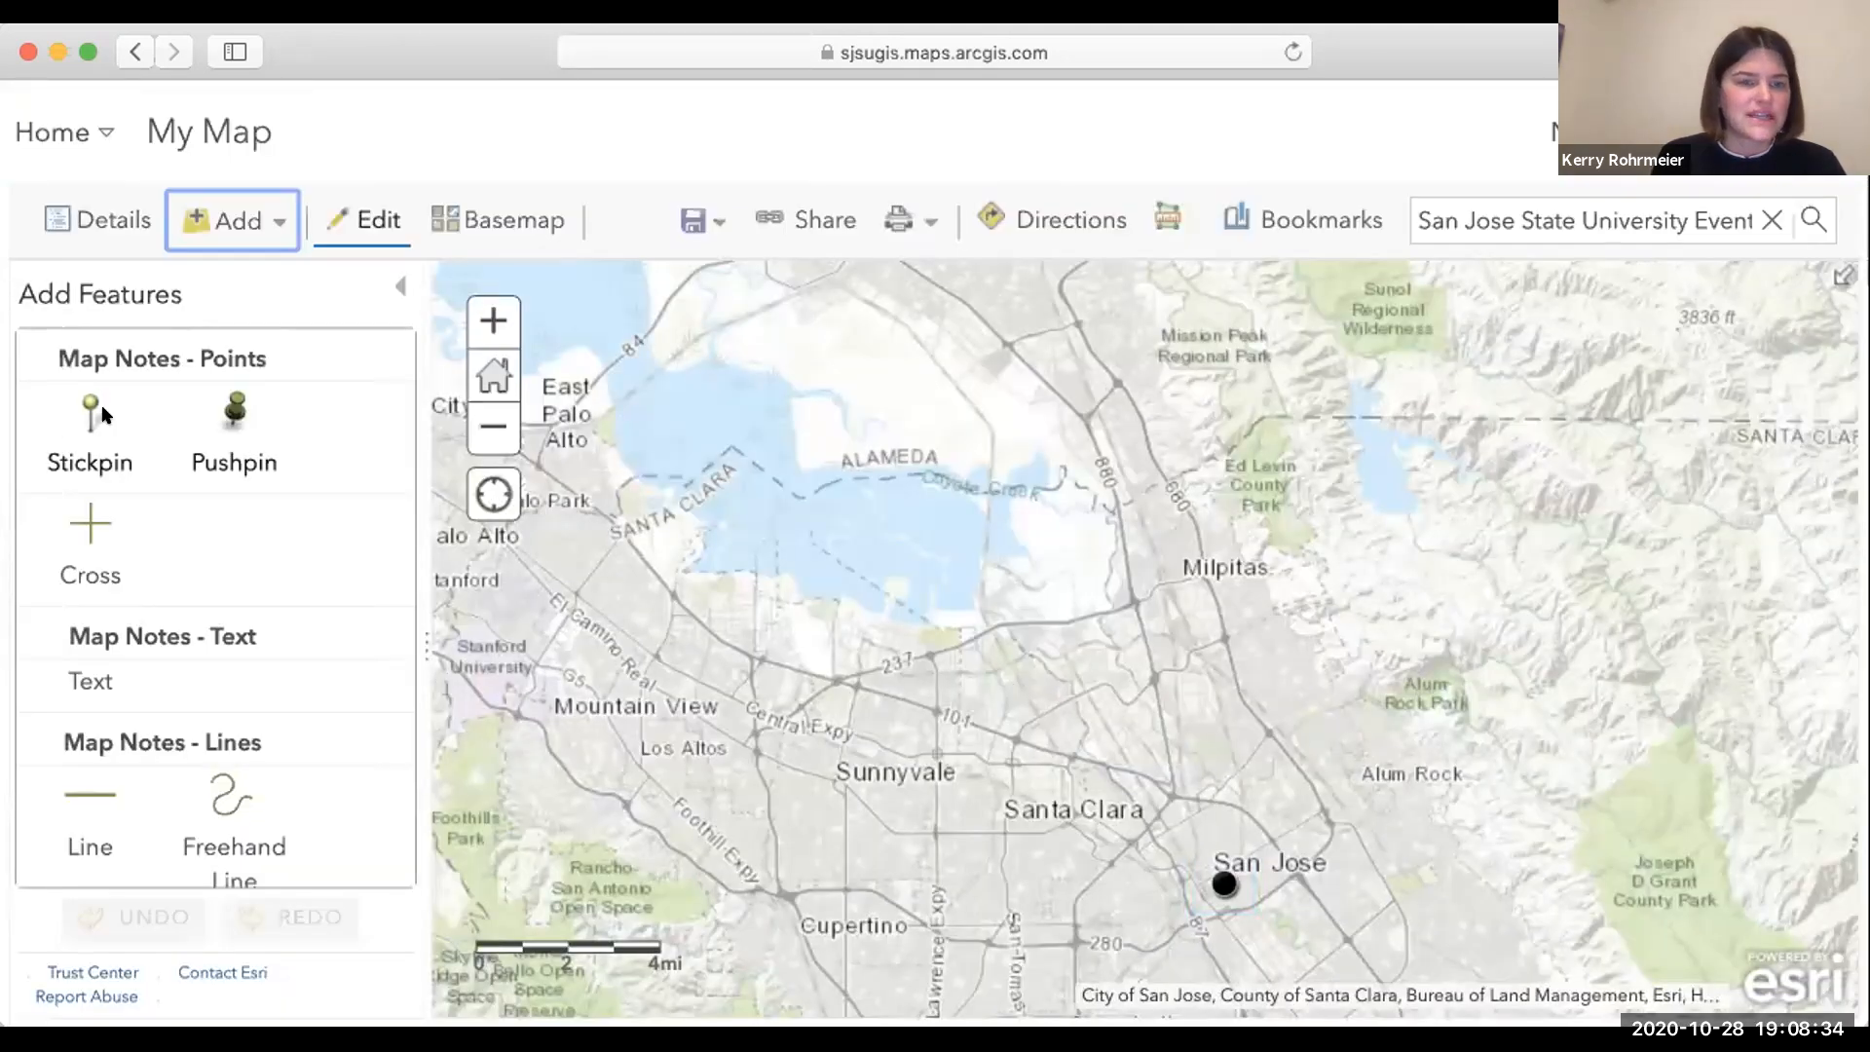
scroll(87, 399, down, 5)
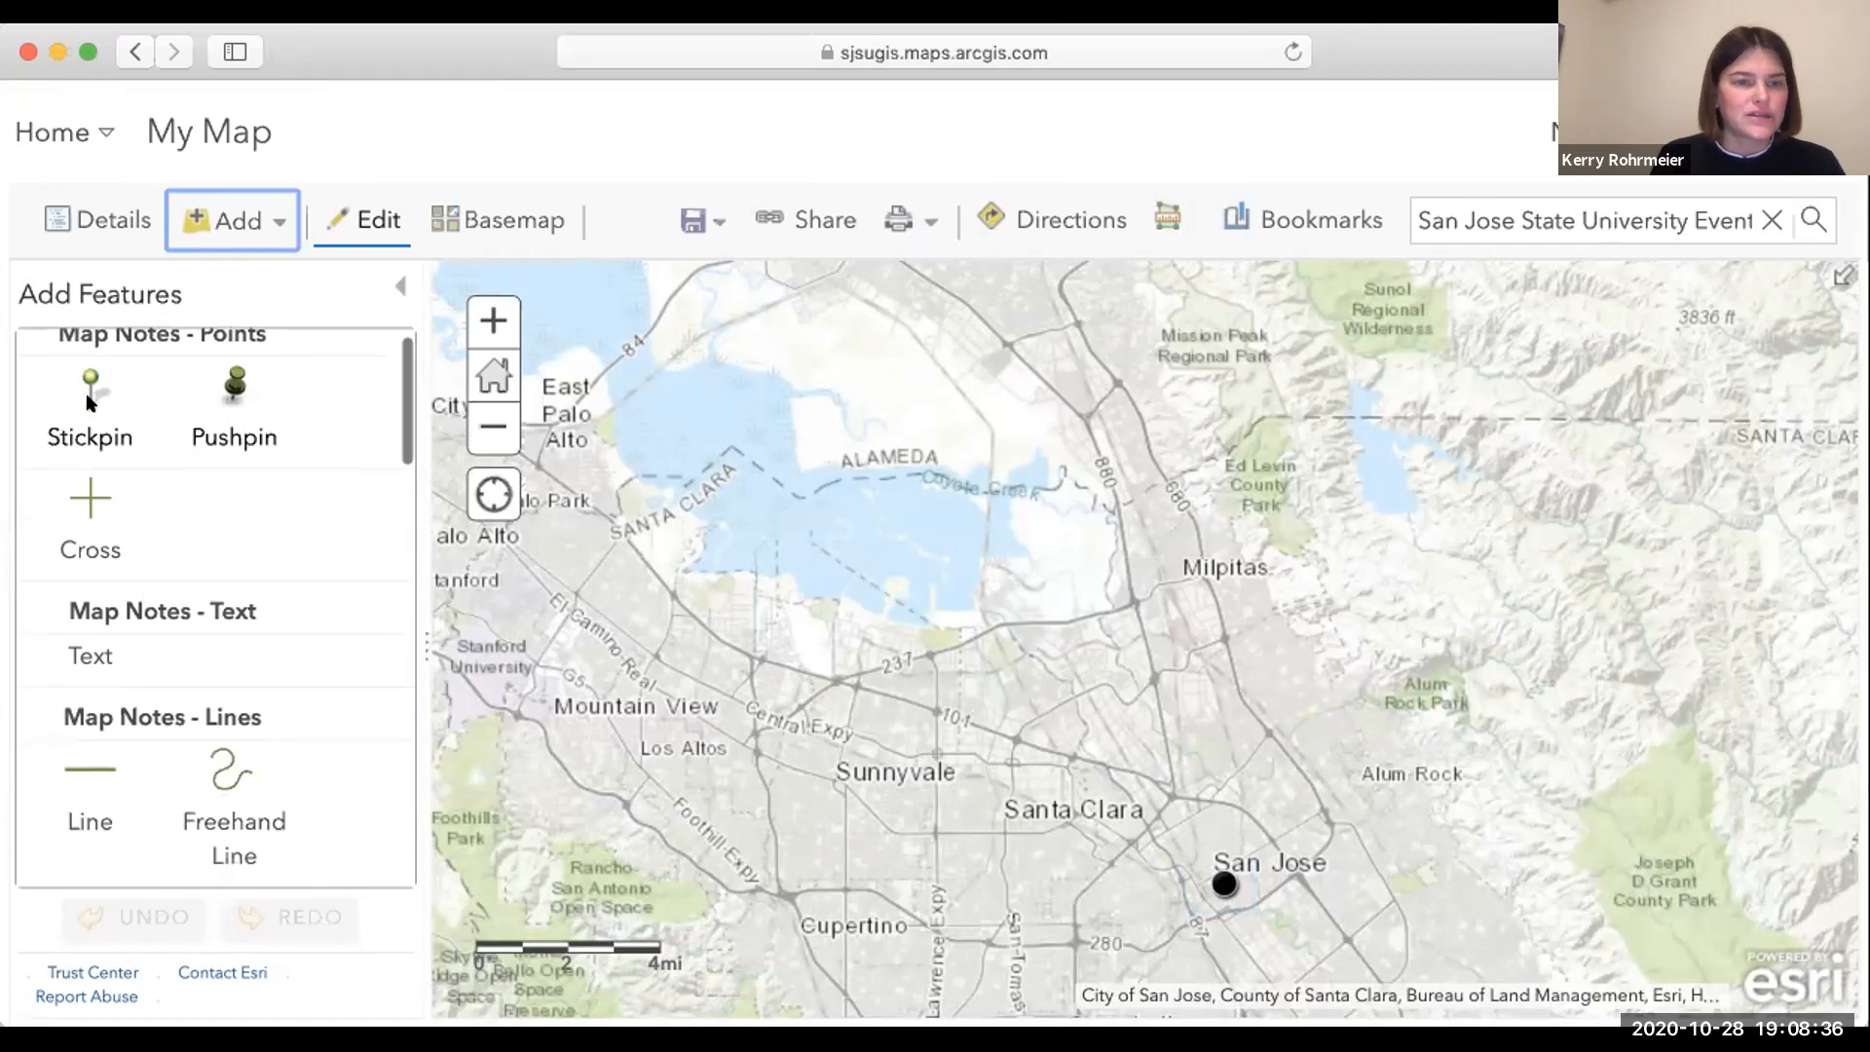
scroll(87, 399, down, 4)
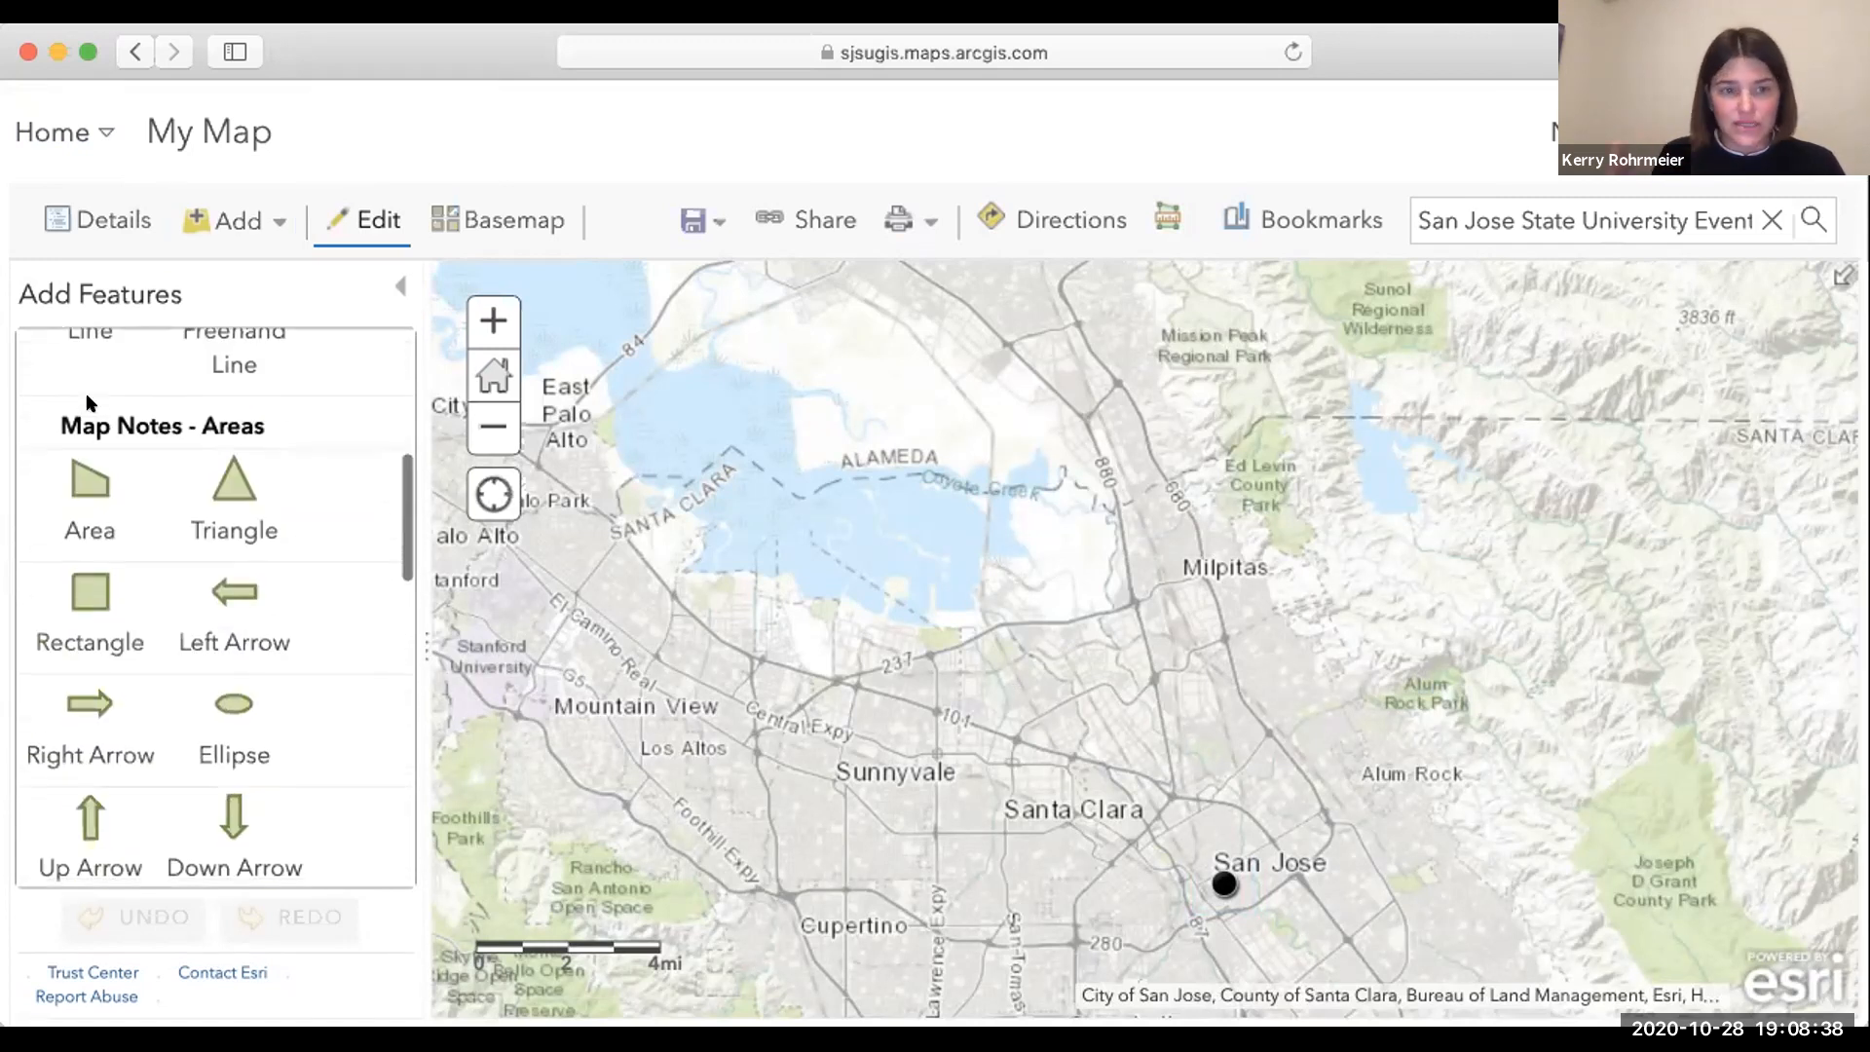
Try the Area note template, then settle on the Stickpin point template.
click(104, 495)
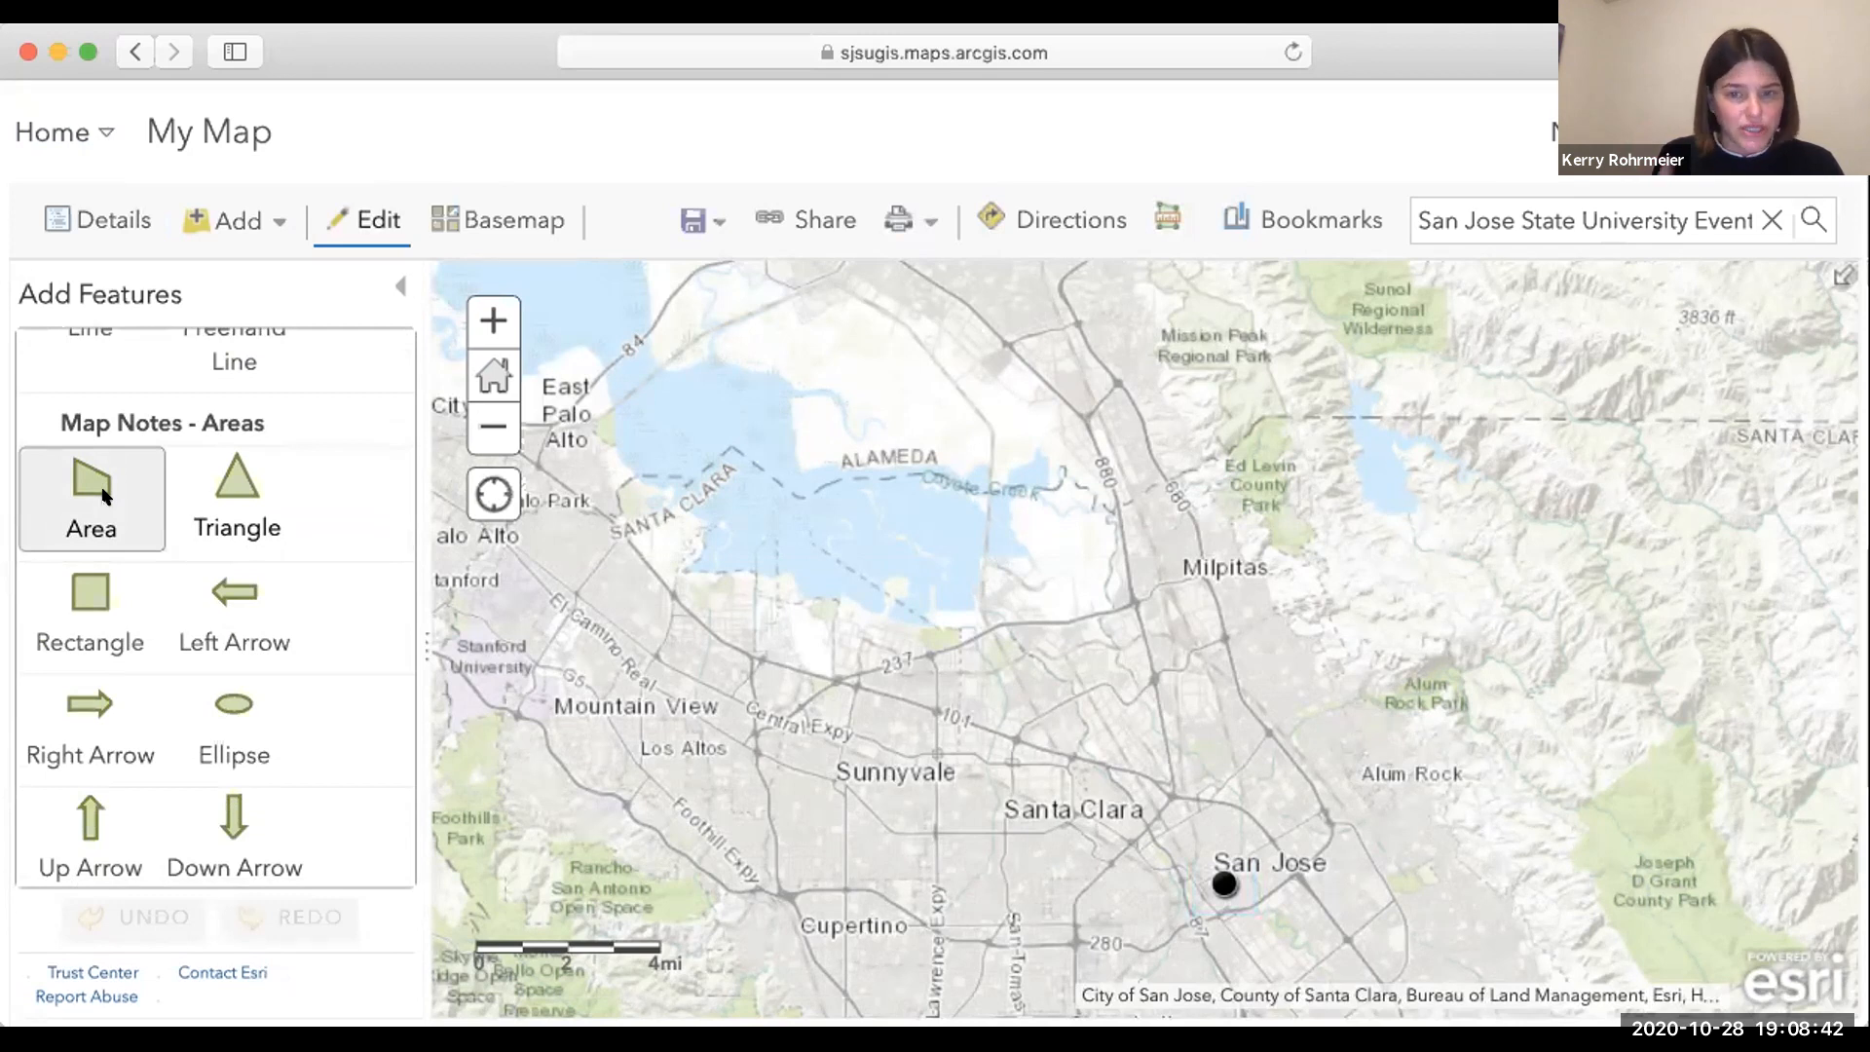
scroll(105, 496, down, 3)
scroll(104, 496, up, 4)
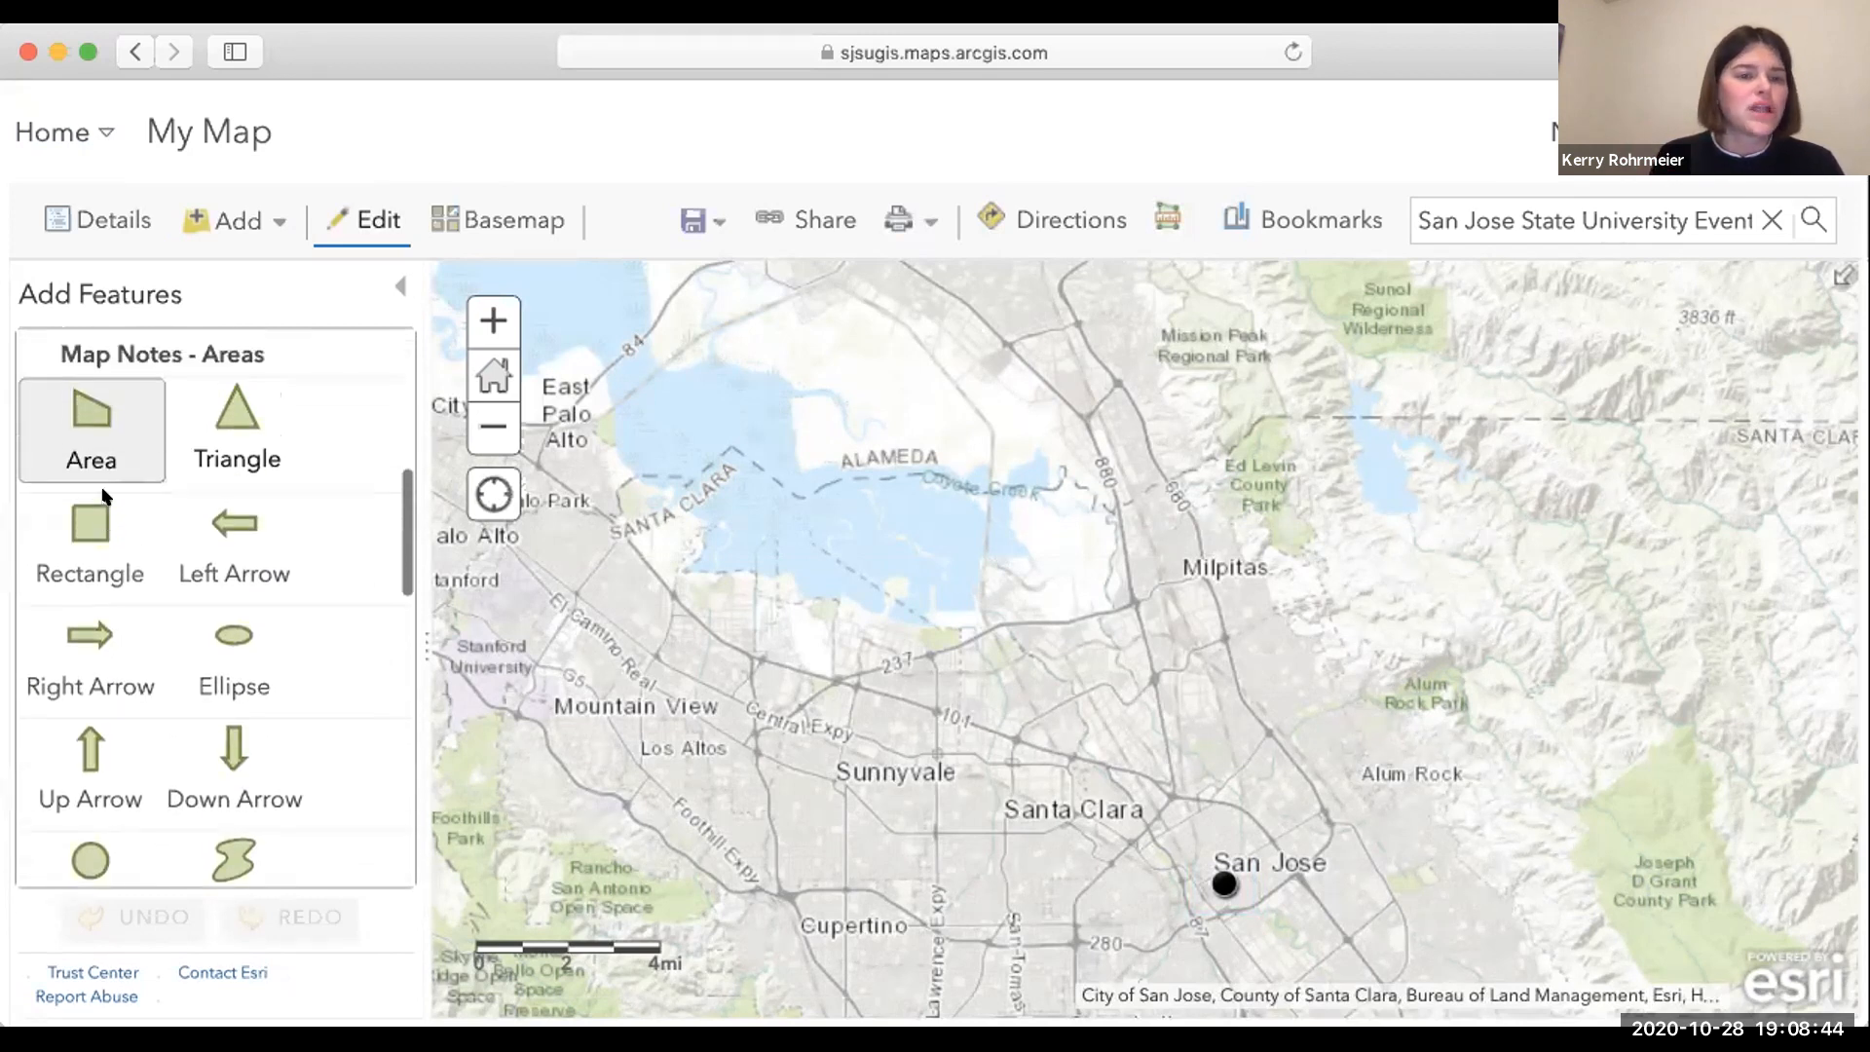
scroll(104, 496, up, 5)
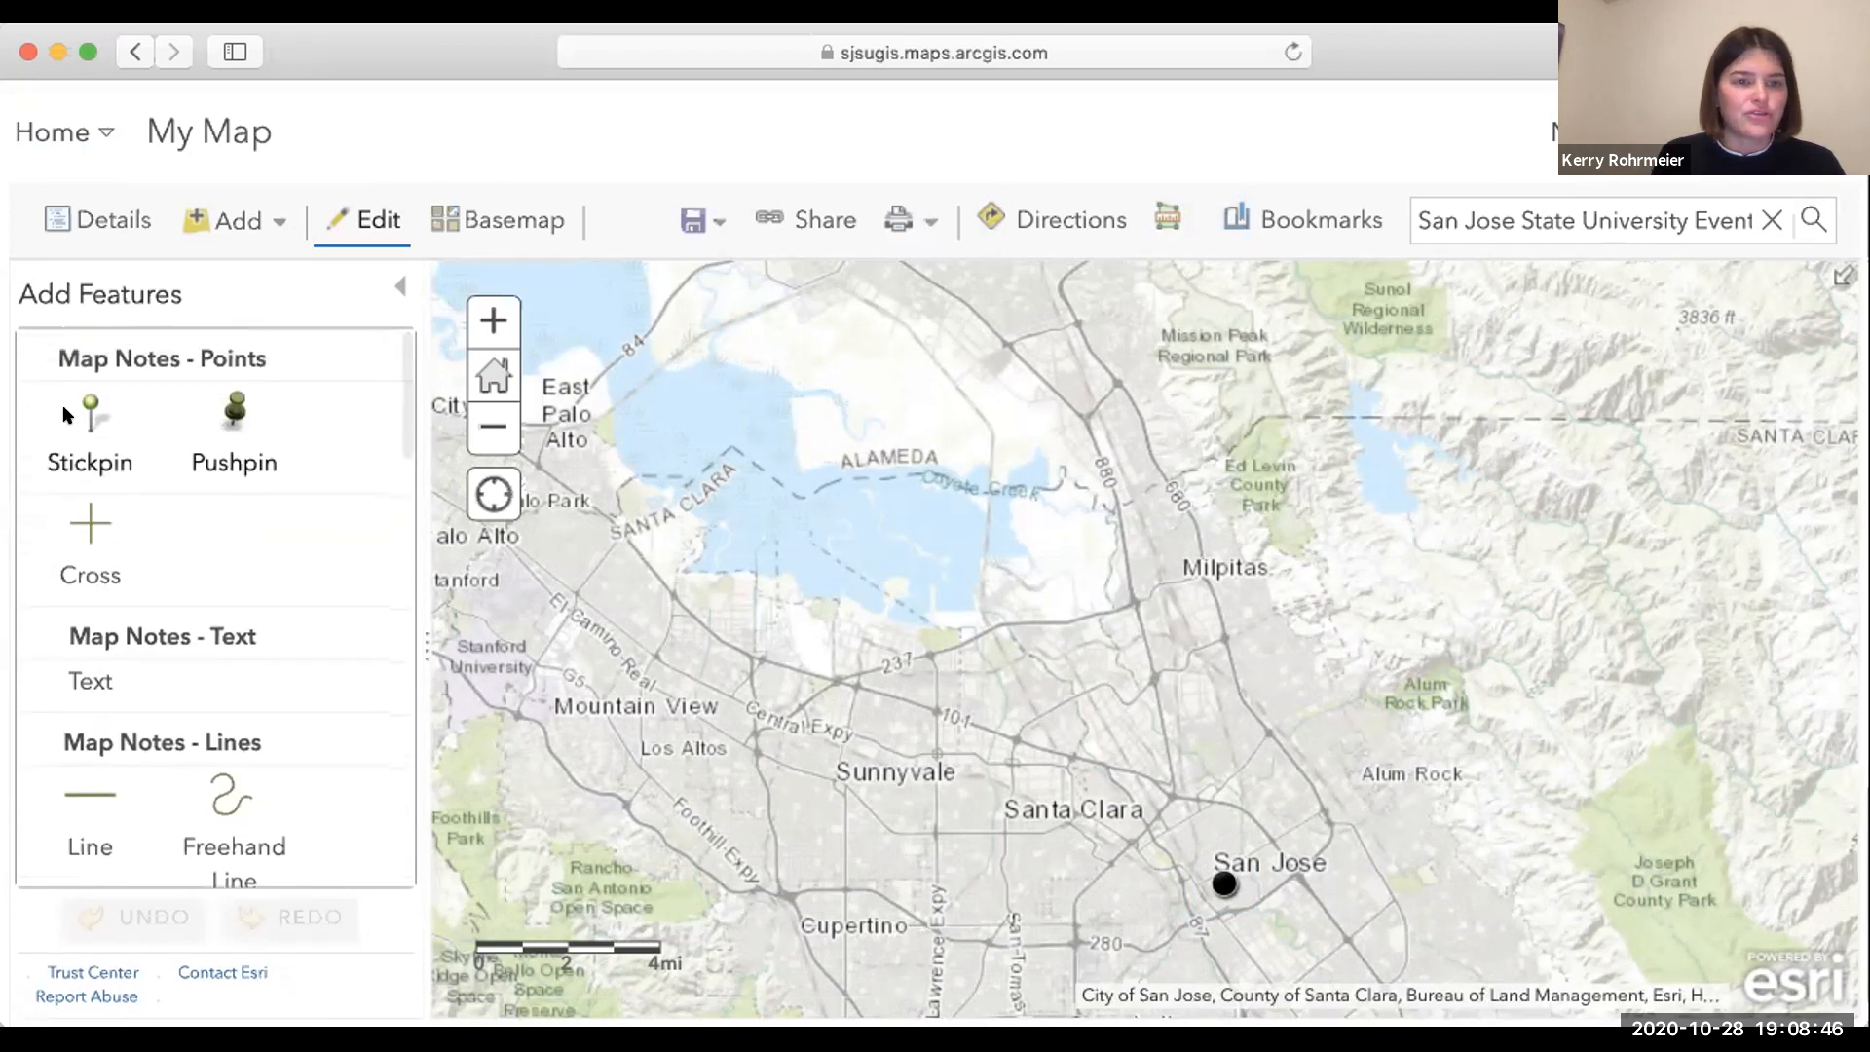
click(102, 443)
scroll(1101, 772, up, 5)
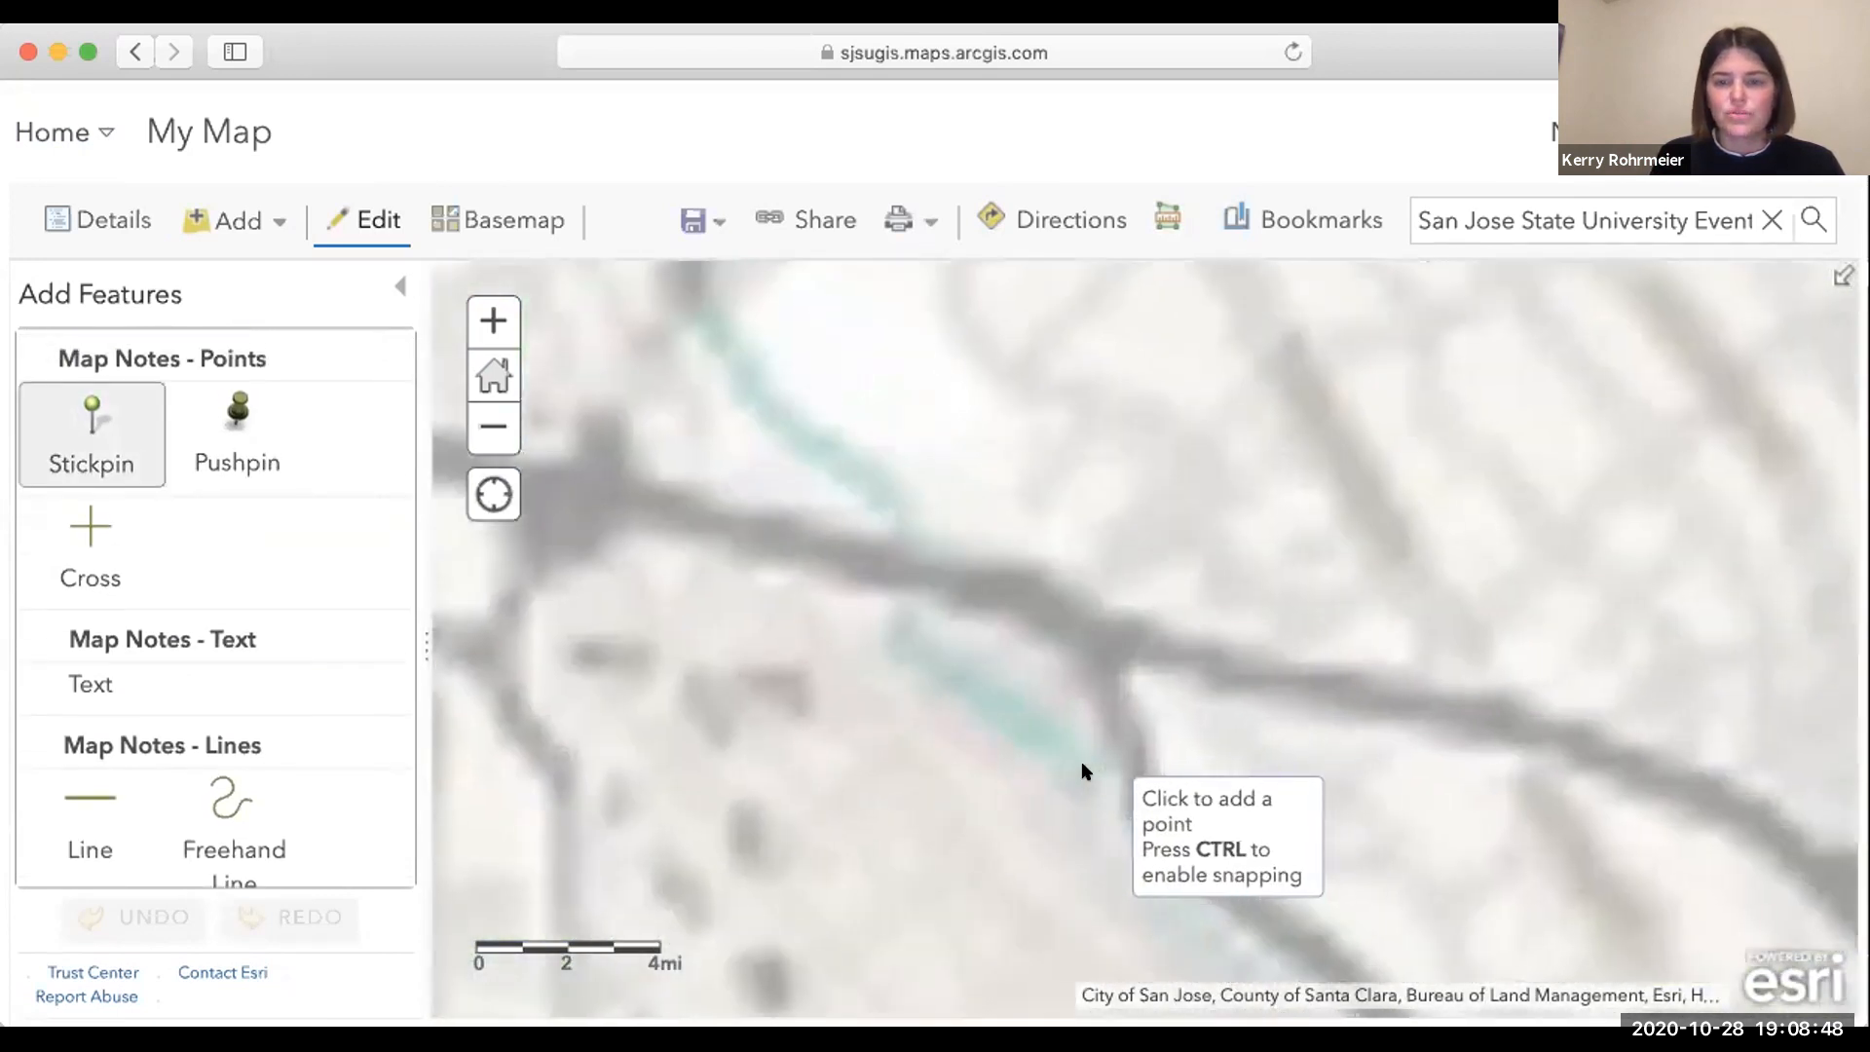
Drop a stickpin note at San José International Airport and dismiss its popup.
click(843, 784)
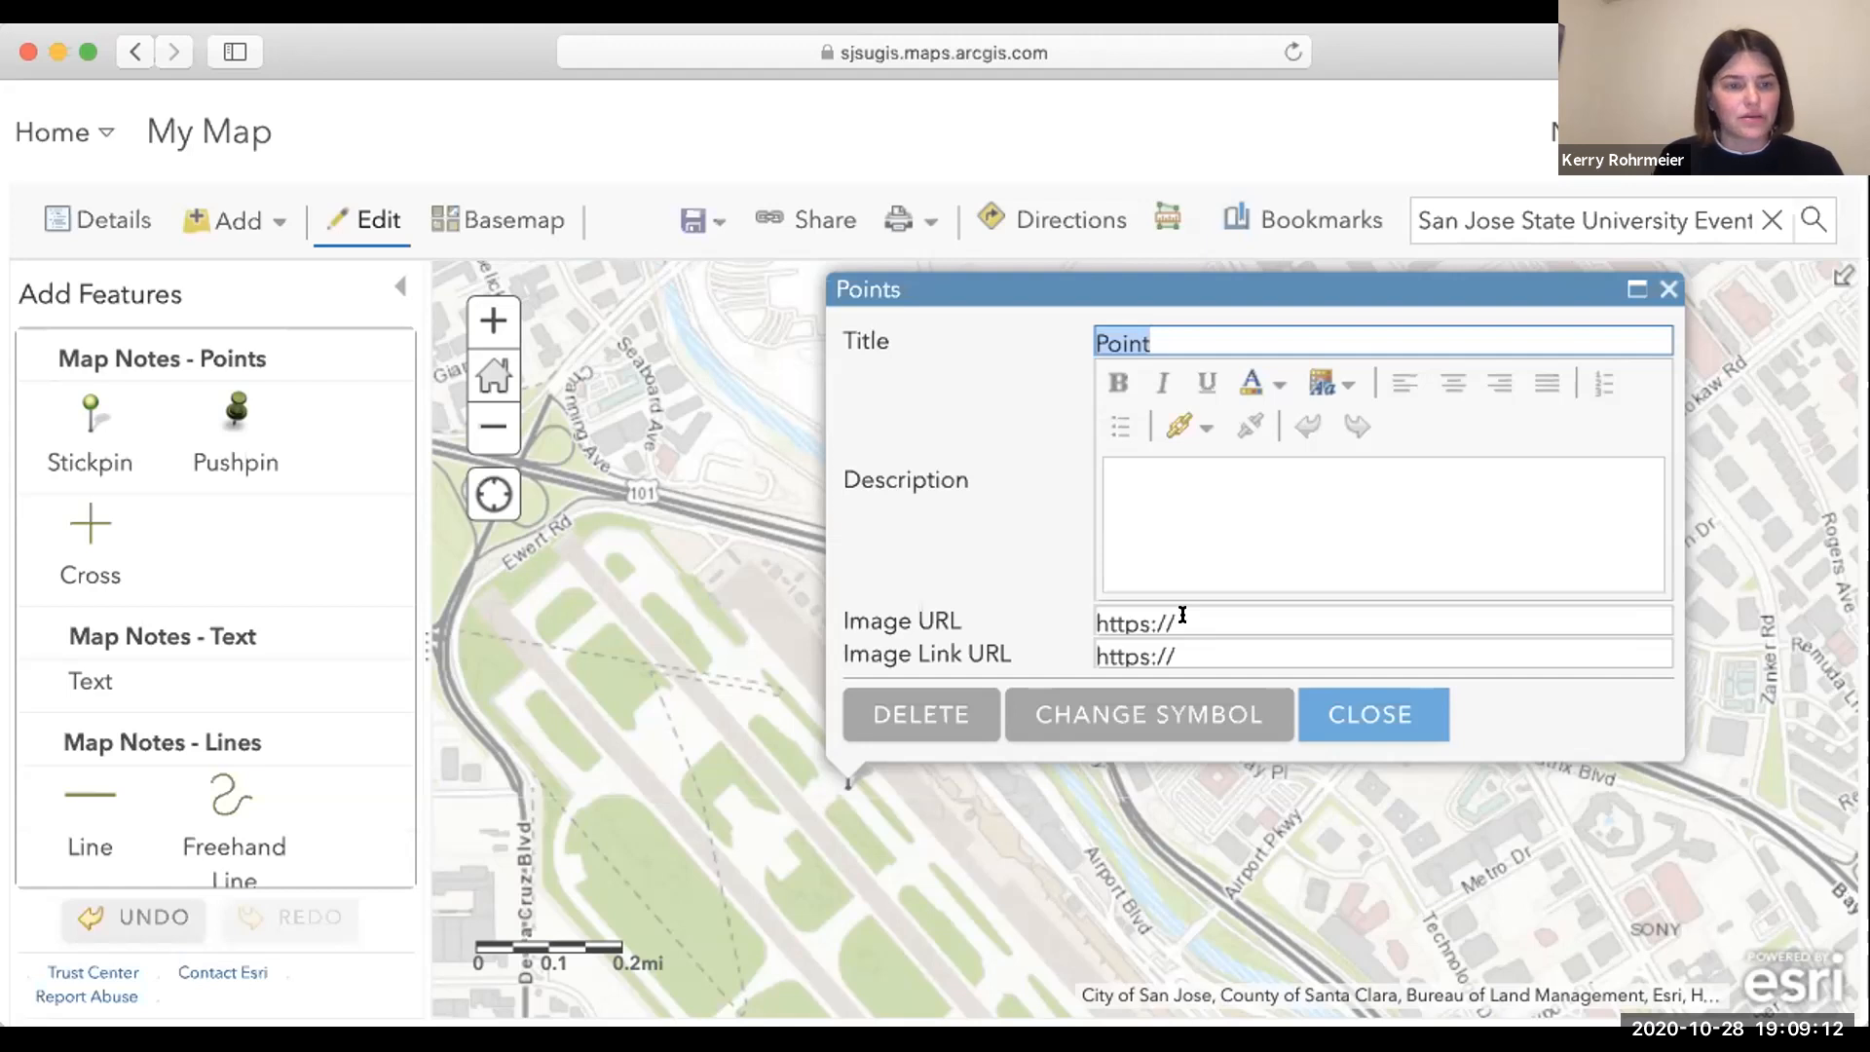
click(1667, 289)
scroll(1665, 290, down, 2)
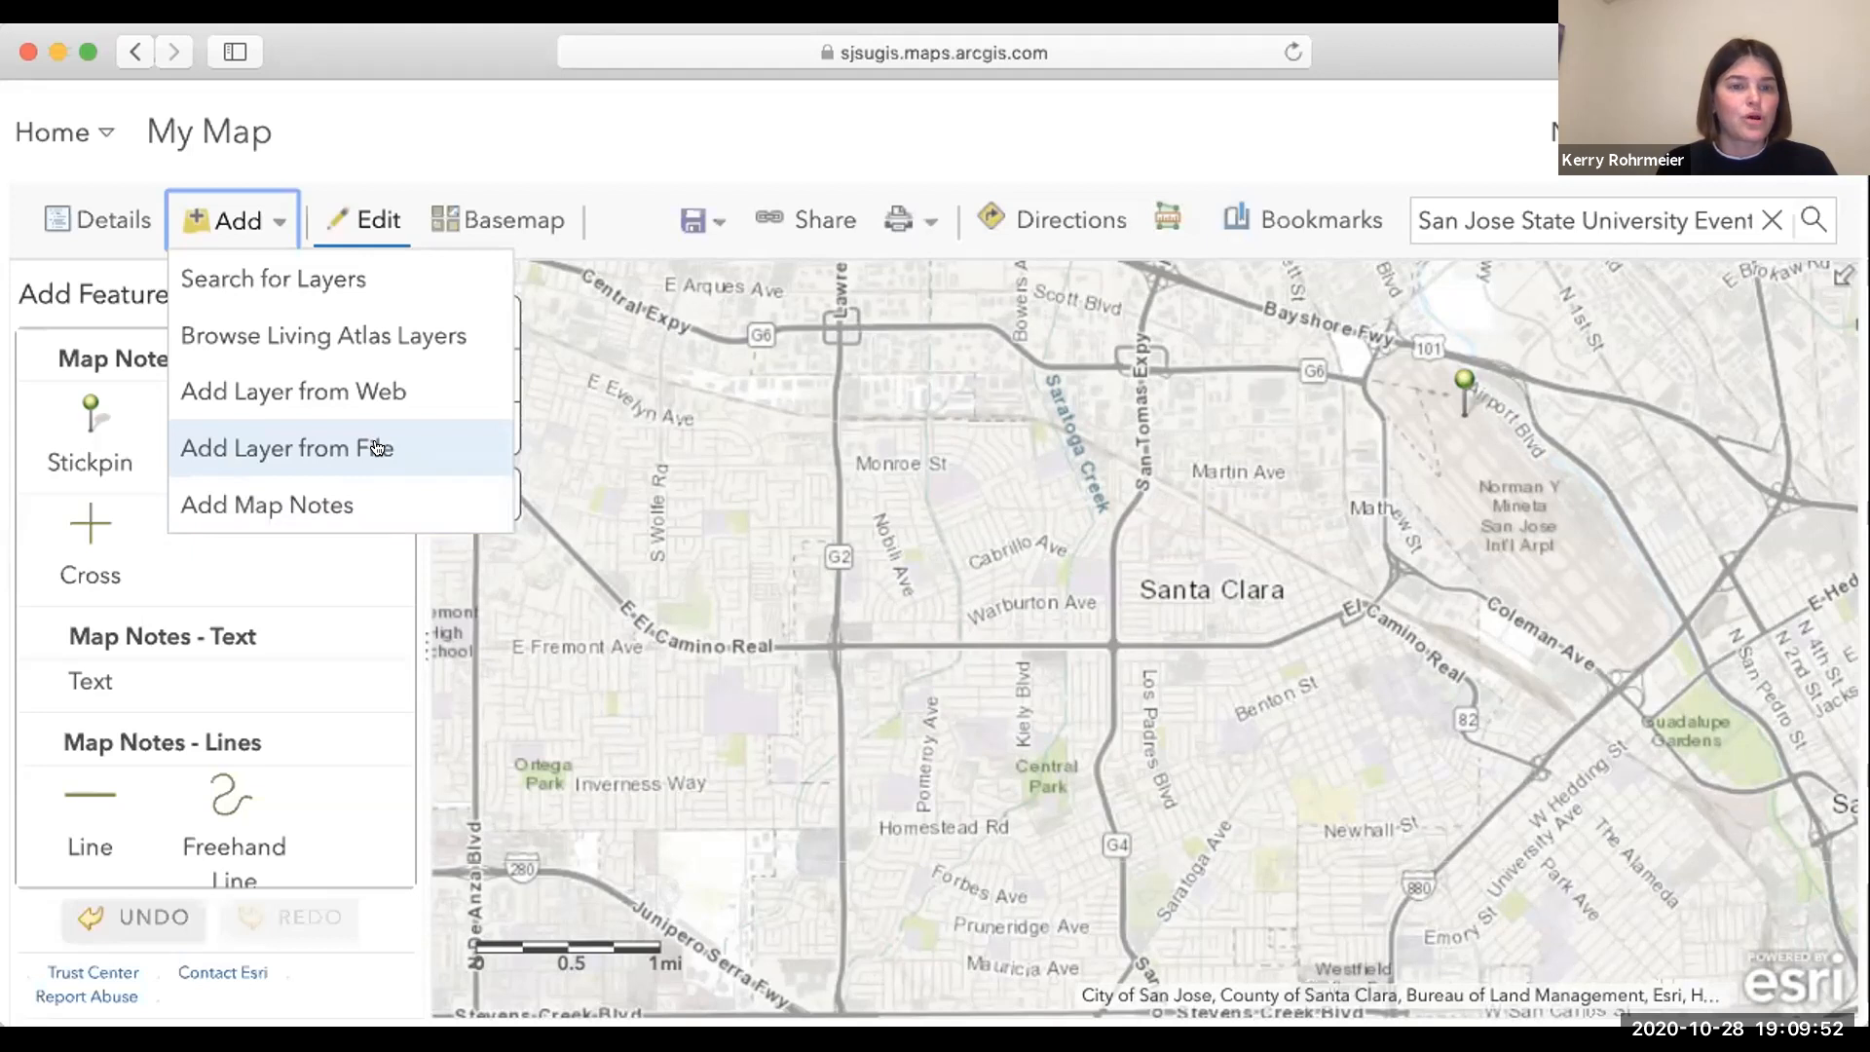
Browse the Living Atlas layer catalogue and enter 'ACS' as the layer search.
click(414, 343)
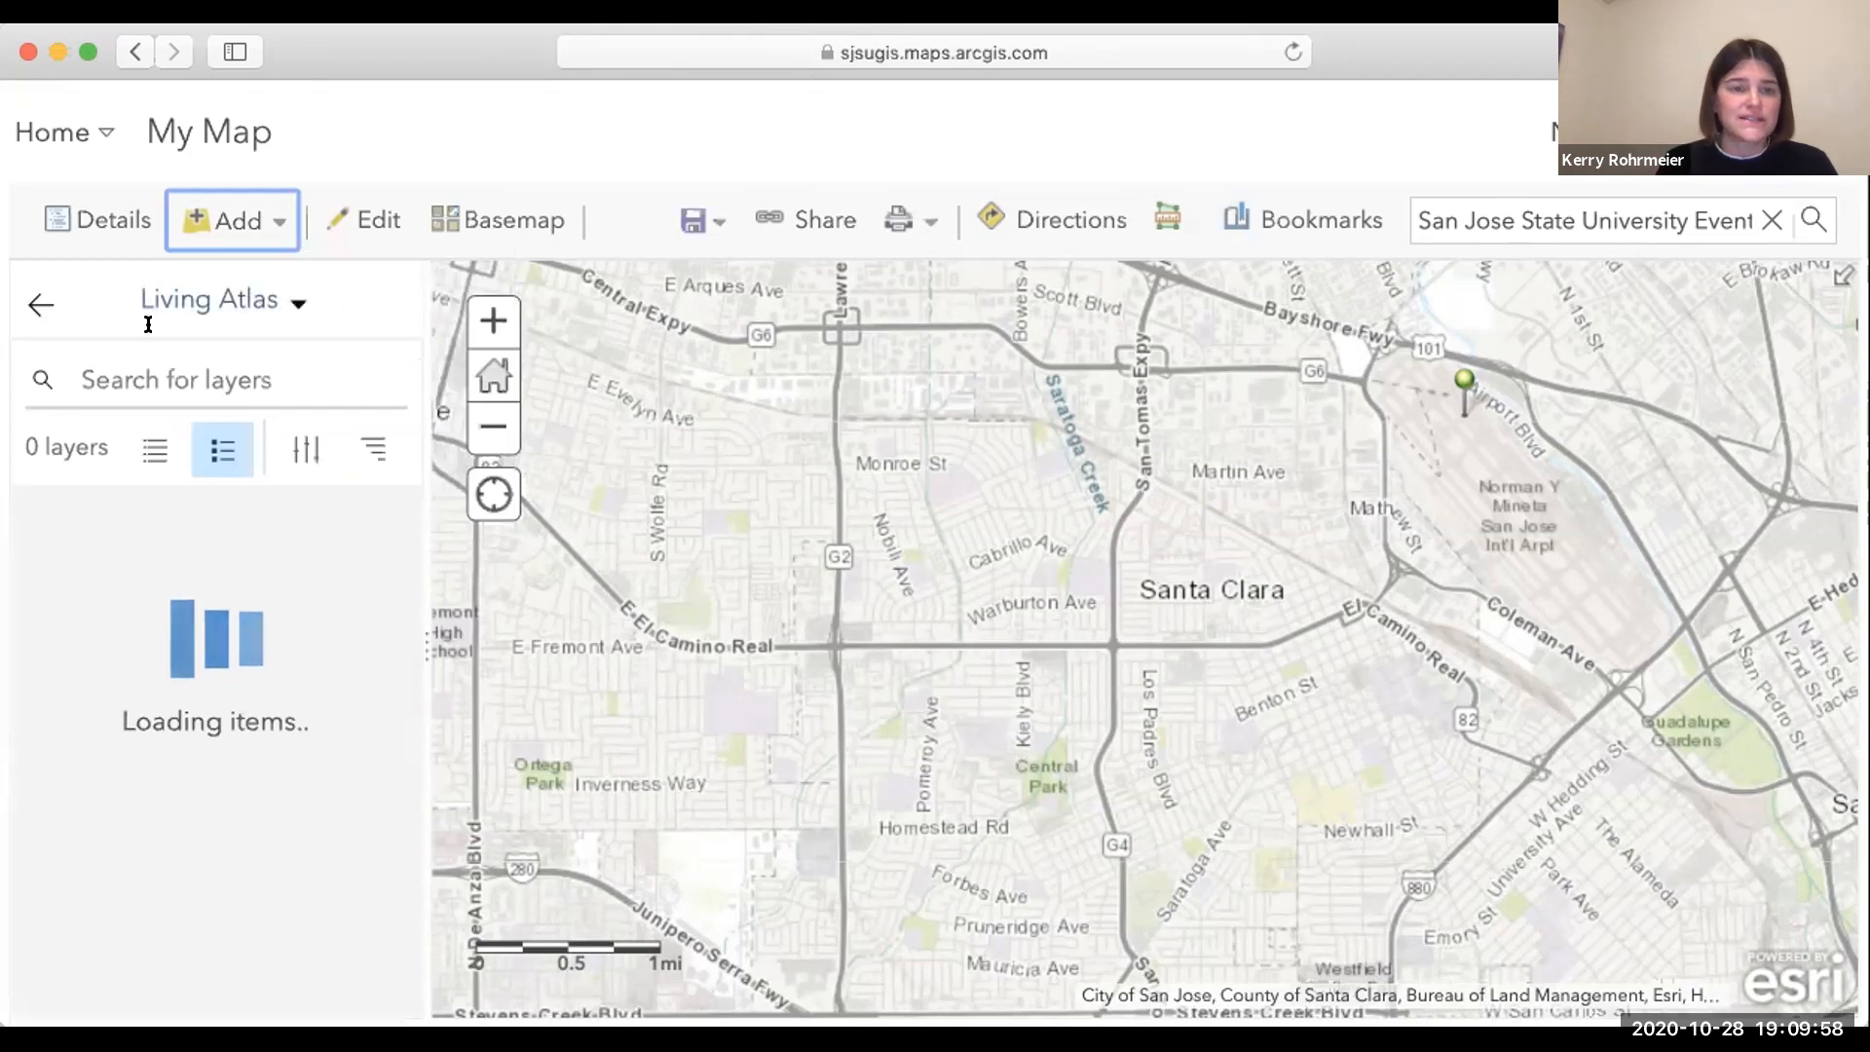
click(171, 374)
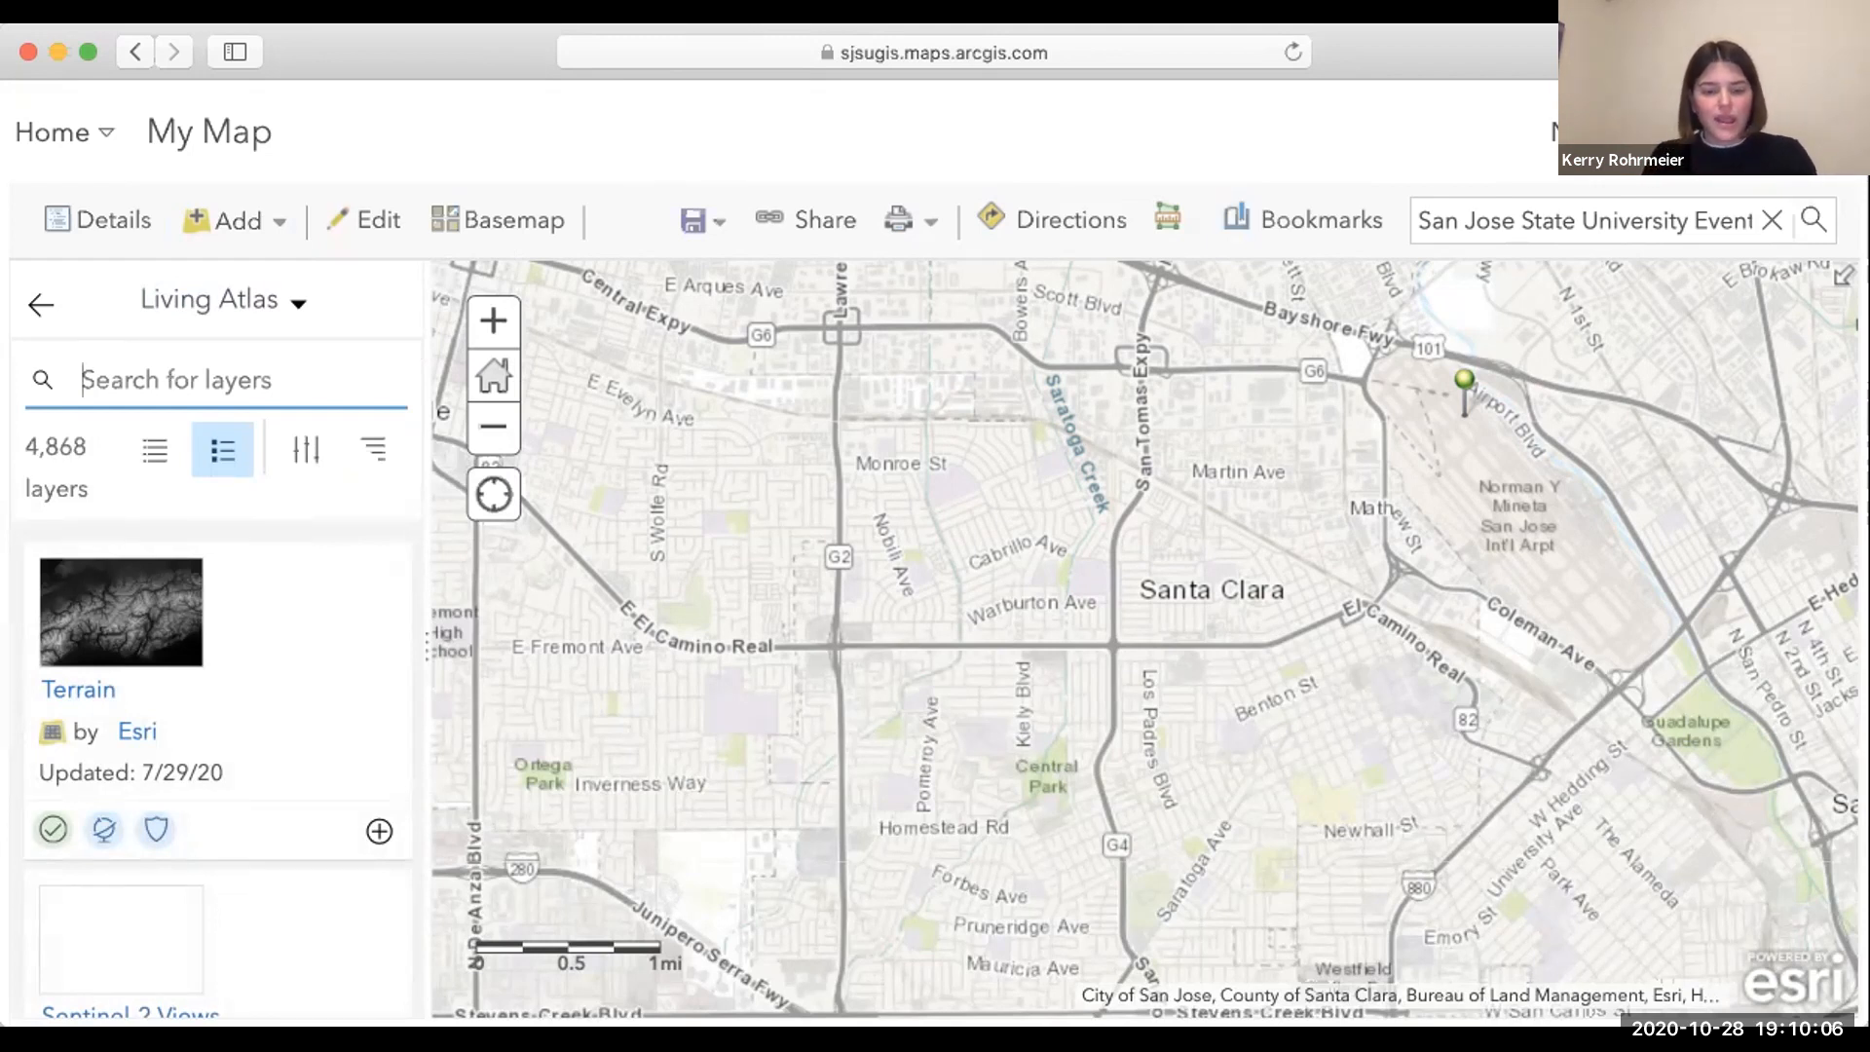
text(ACS)
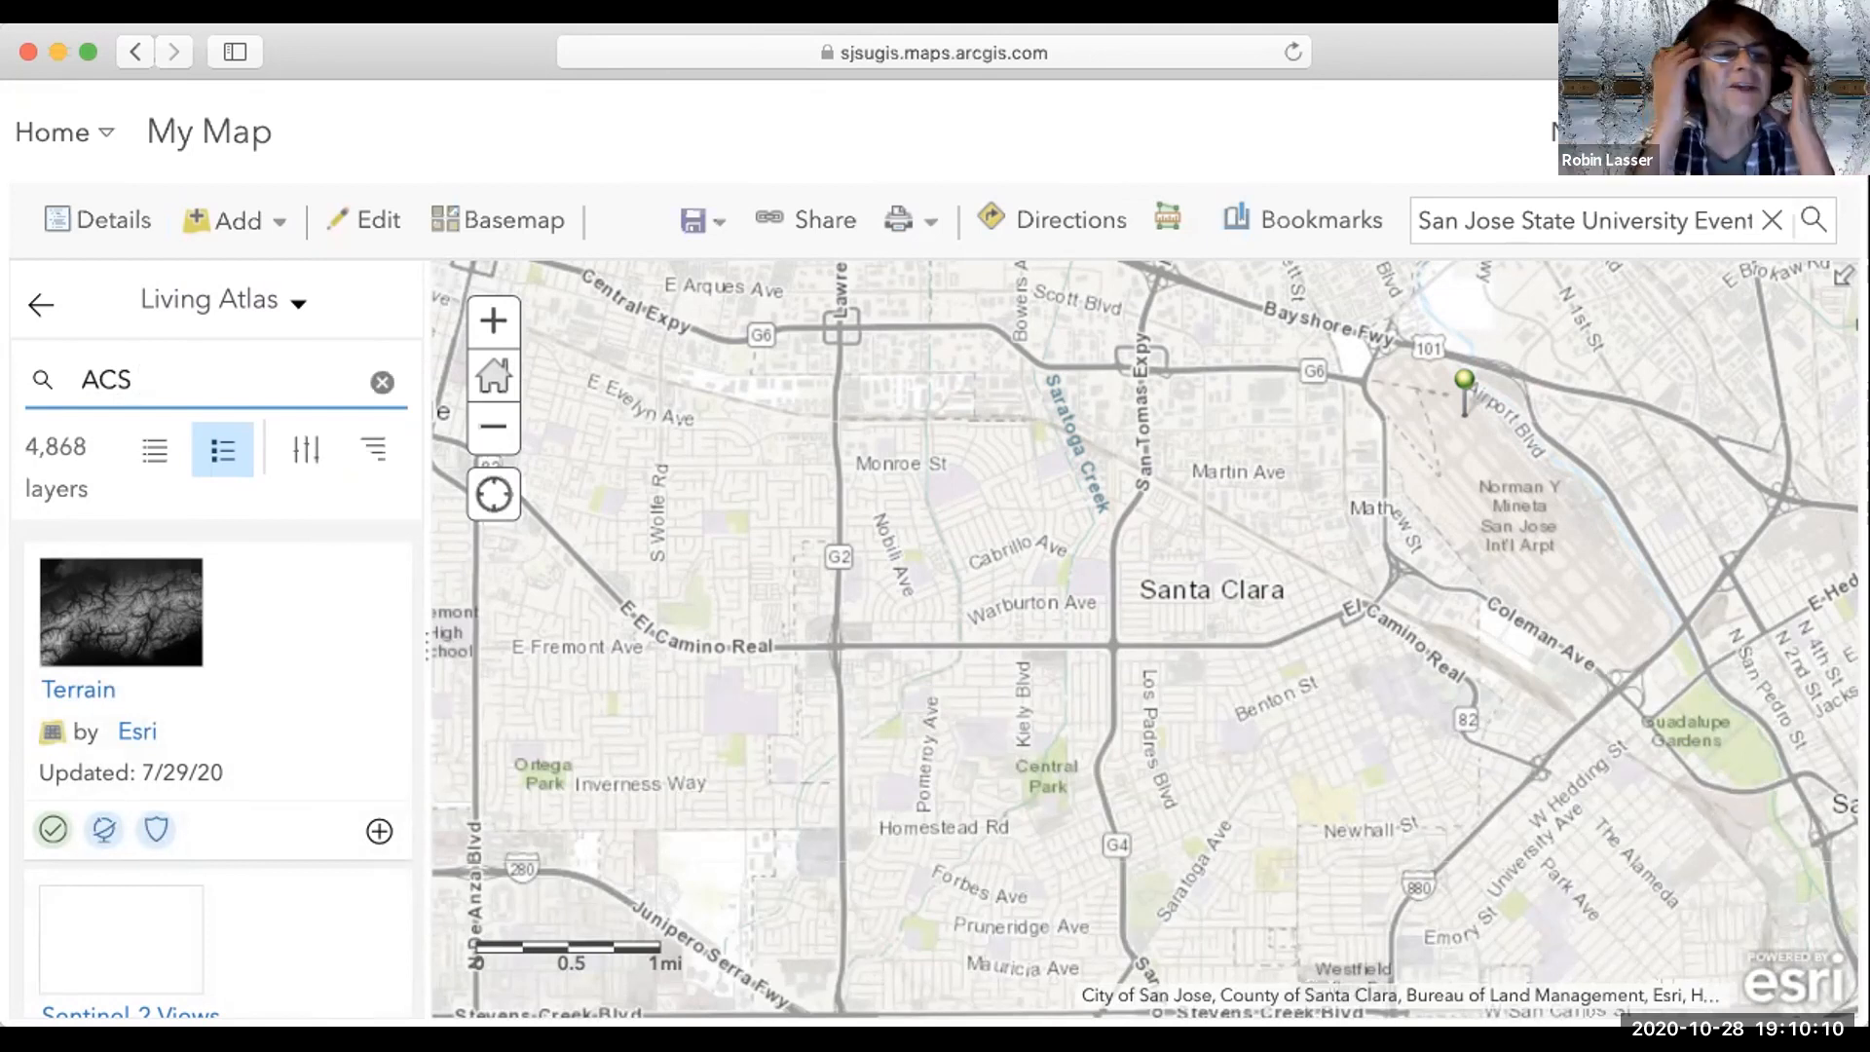
click(230, 222)
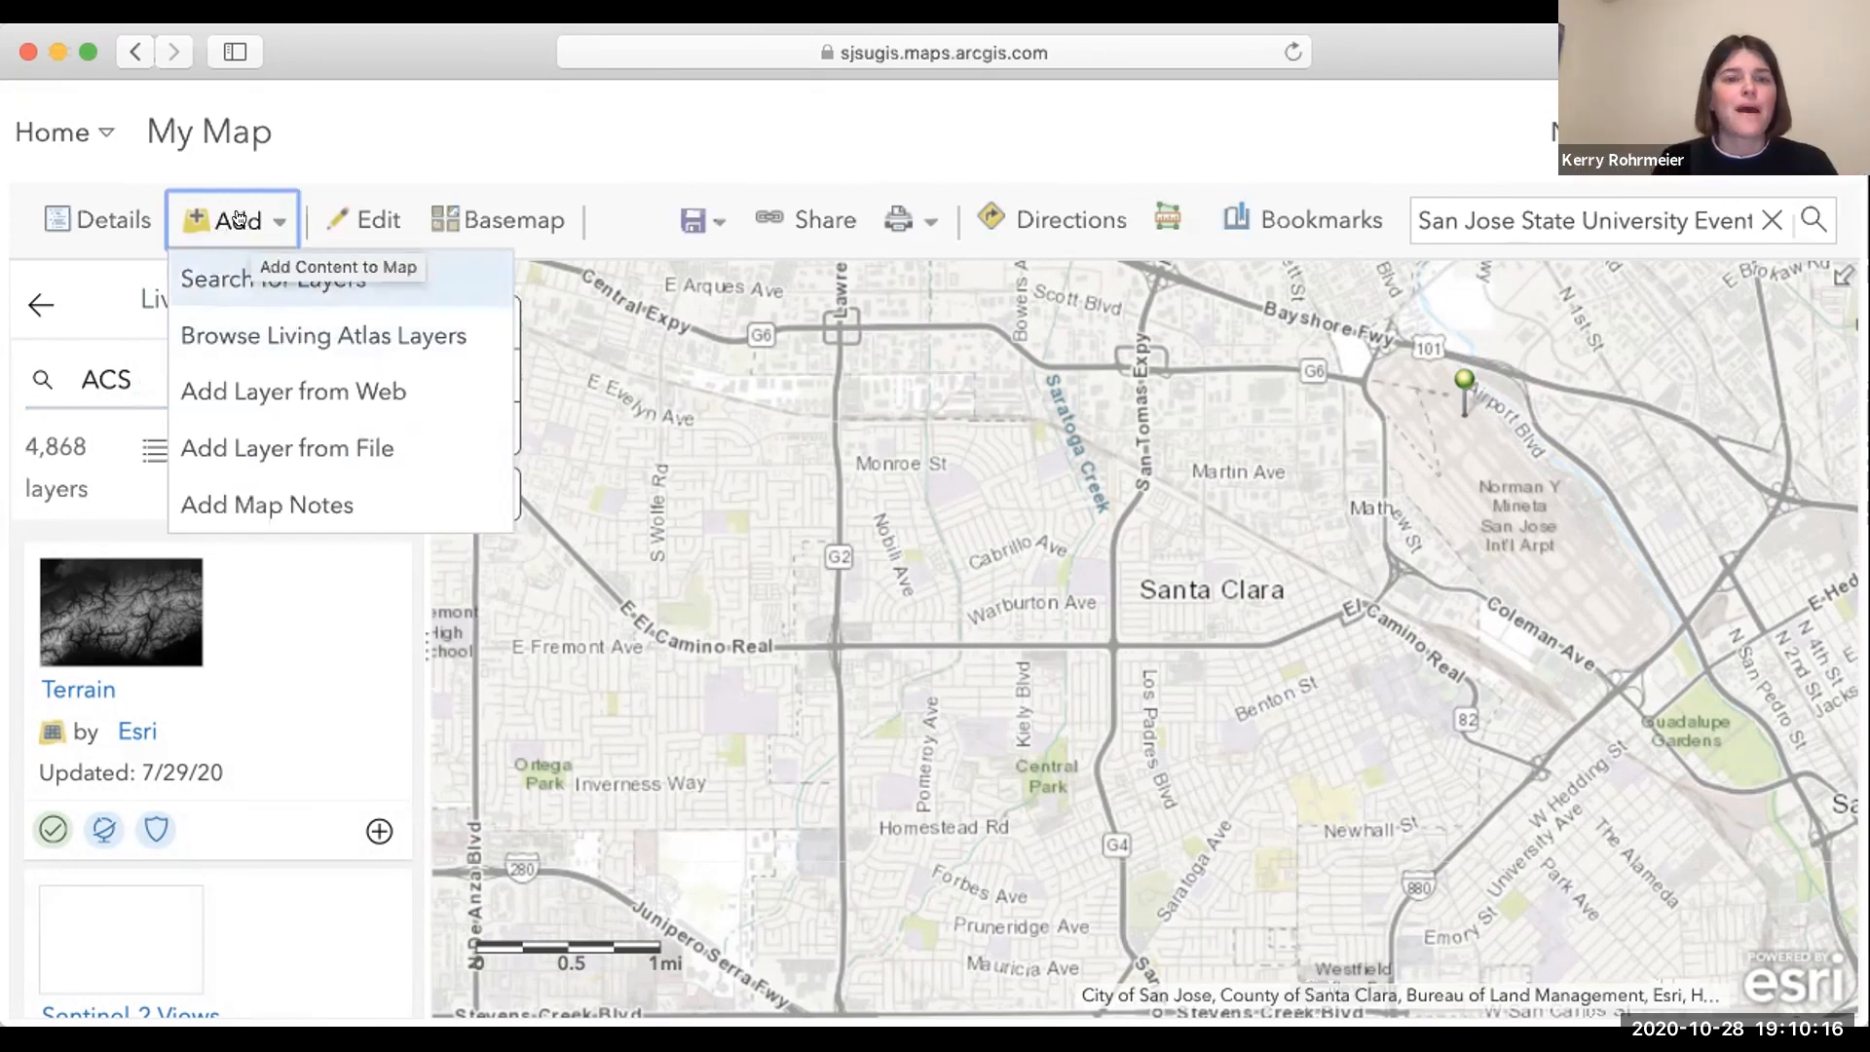
click(304, 333)
Run the ACS Living Atlas search, returning 382 layers led by ACS Population Variables - Boundaries.
click(151, 380)
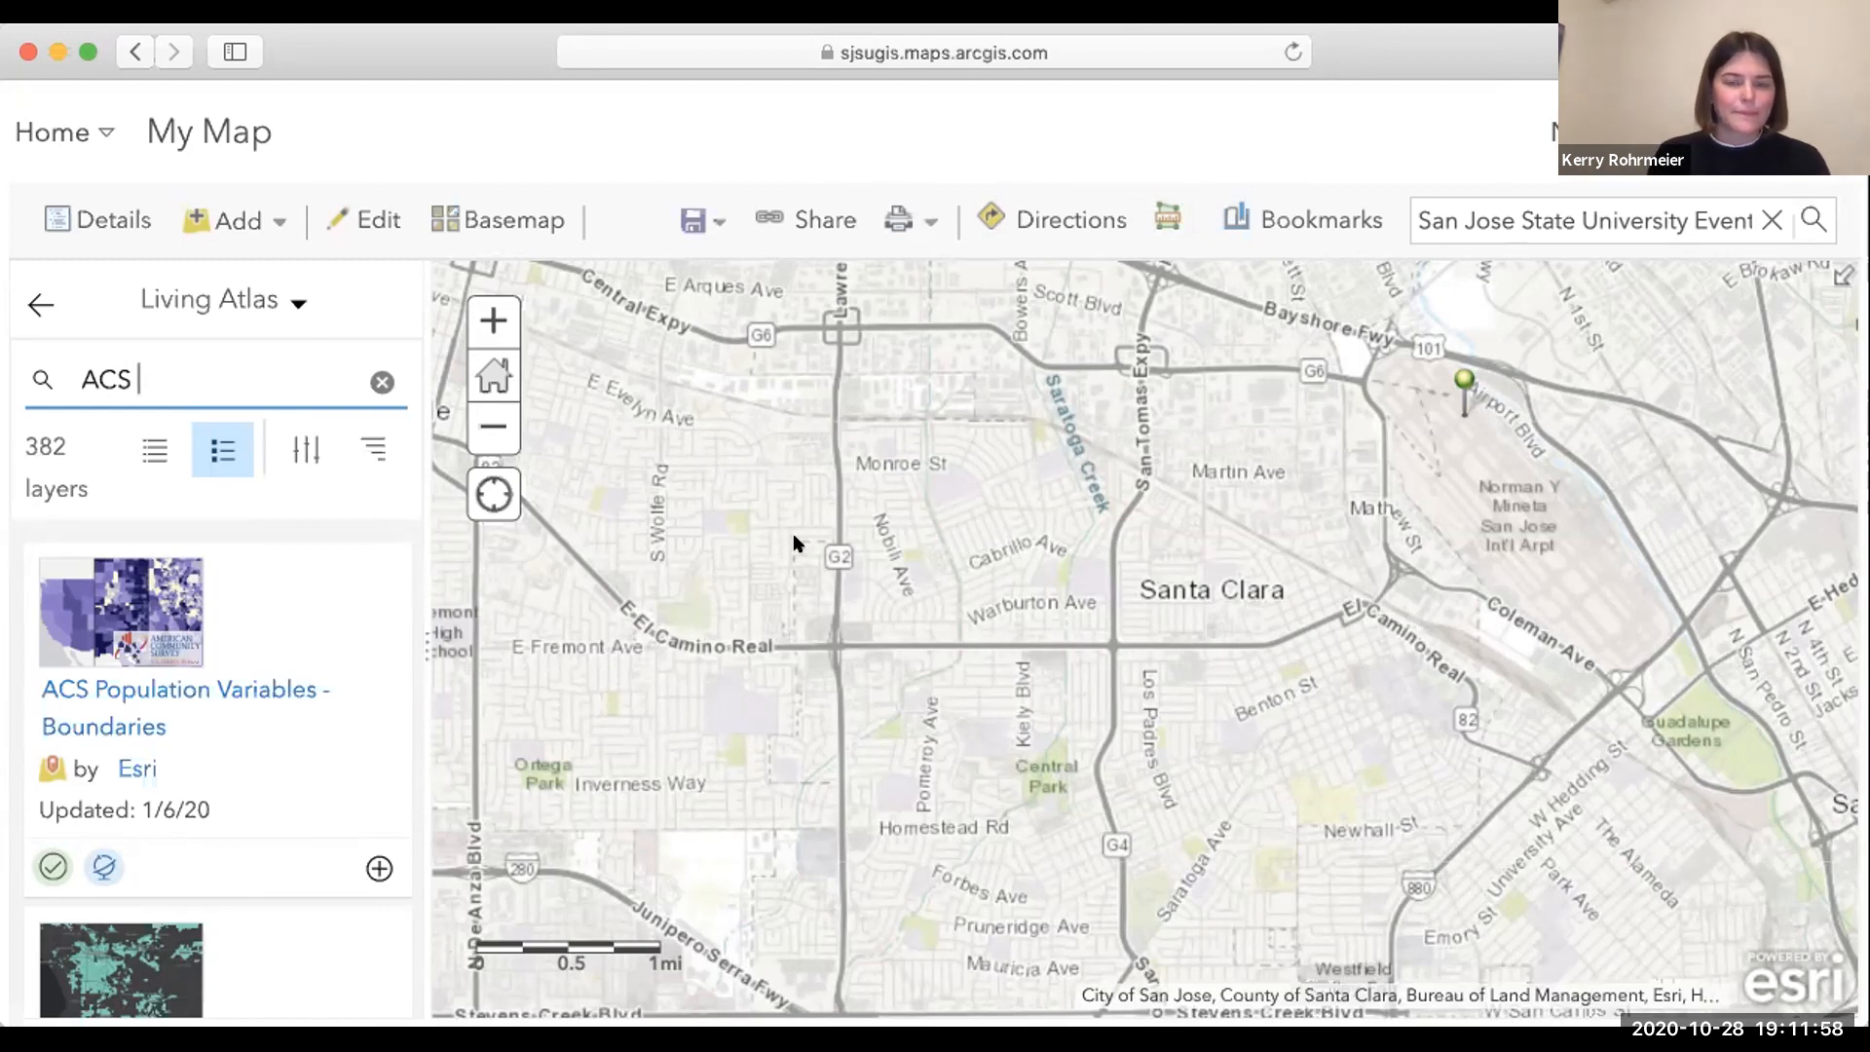
Zoom to San Jose State University Event Center and view, then close, the Art Building popup.
click(1815, 216)
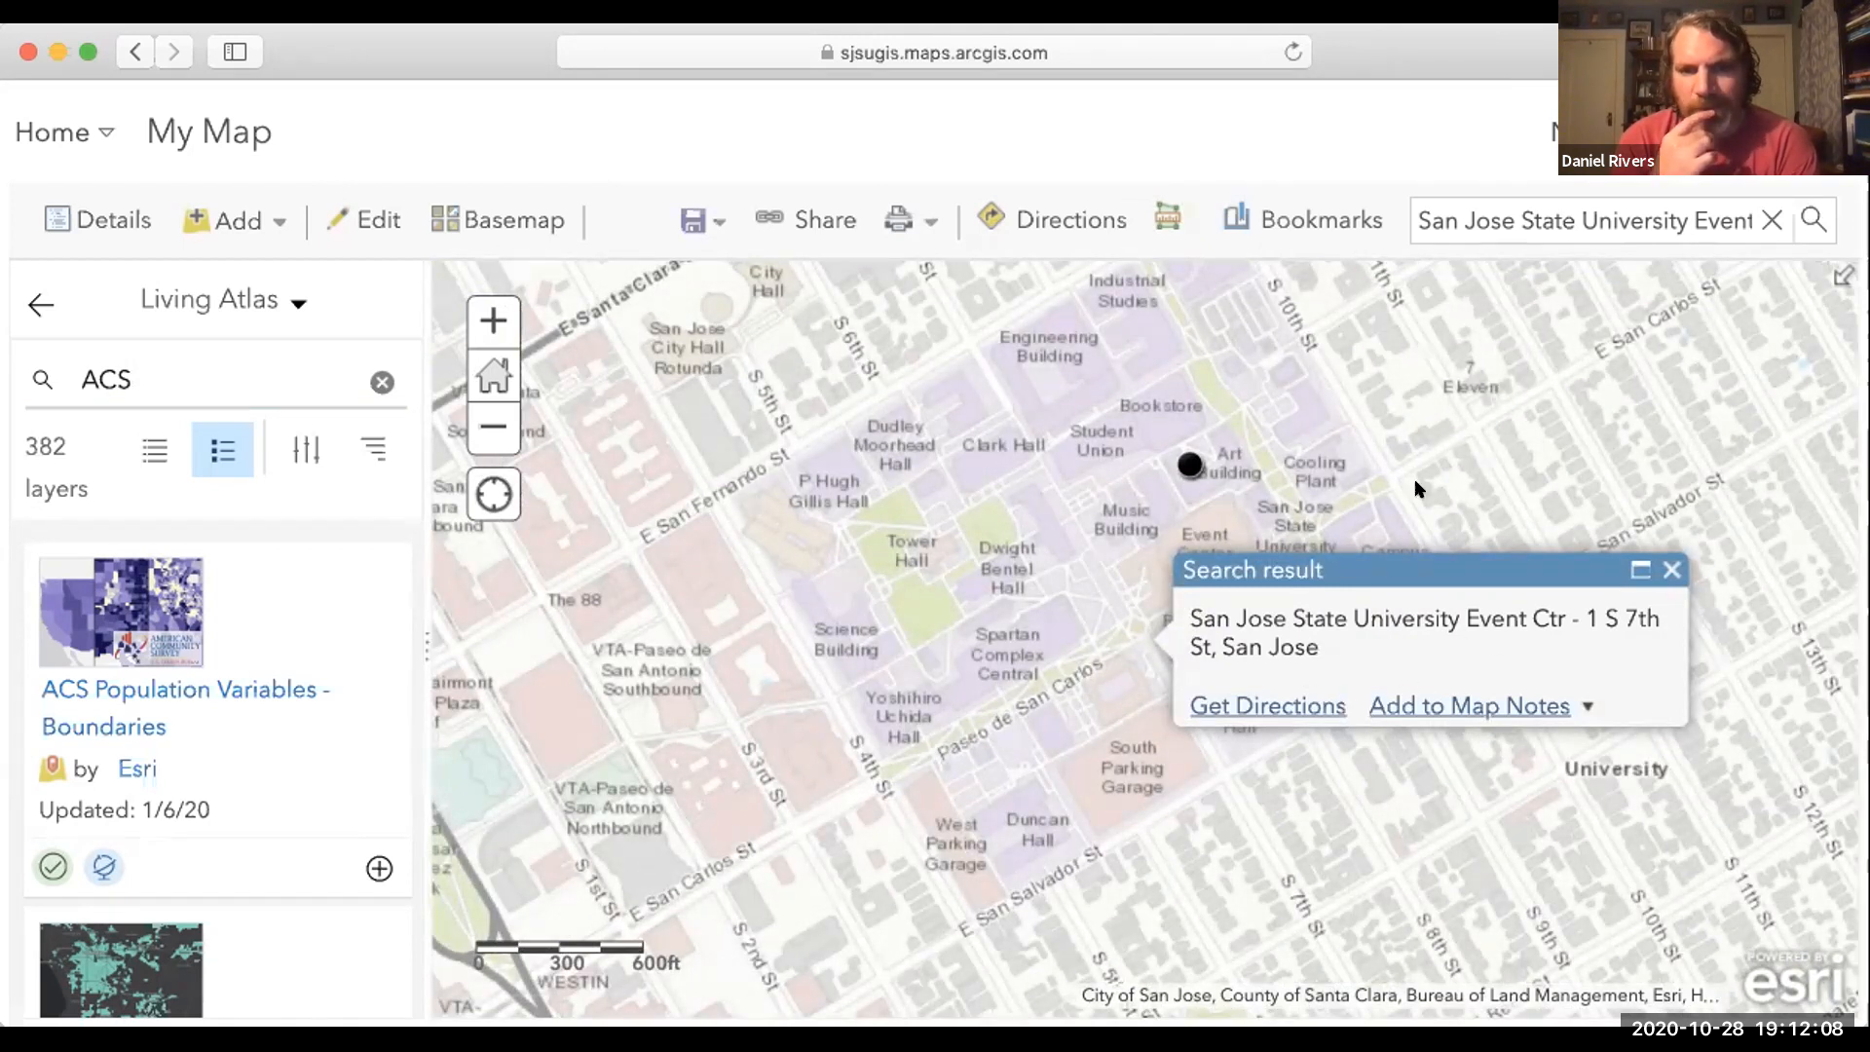
click(1189, 465)
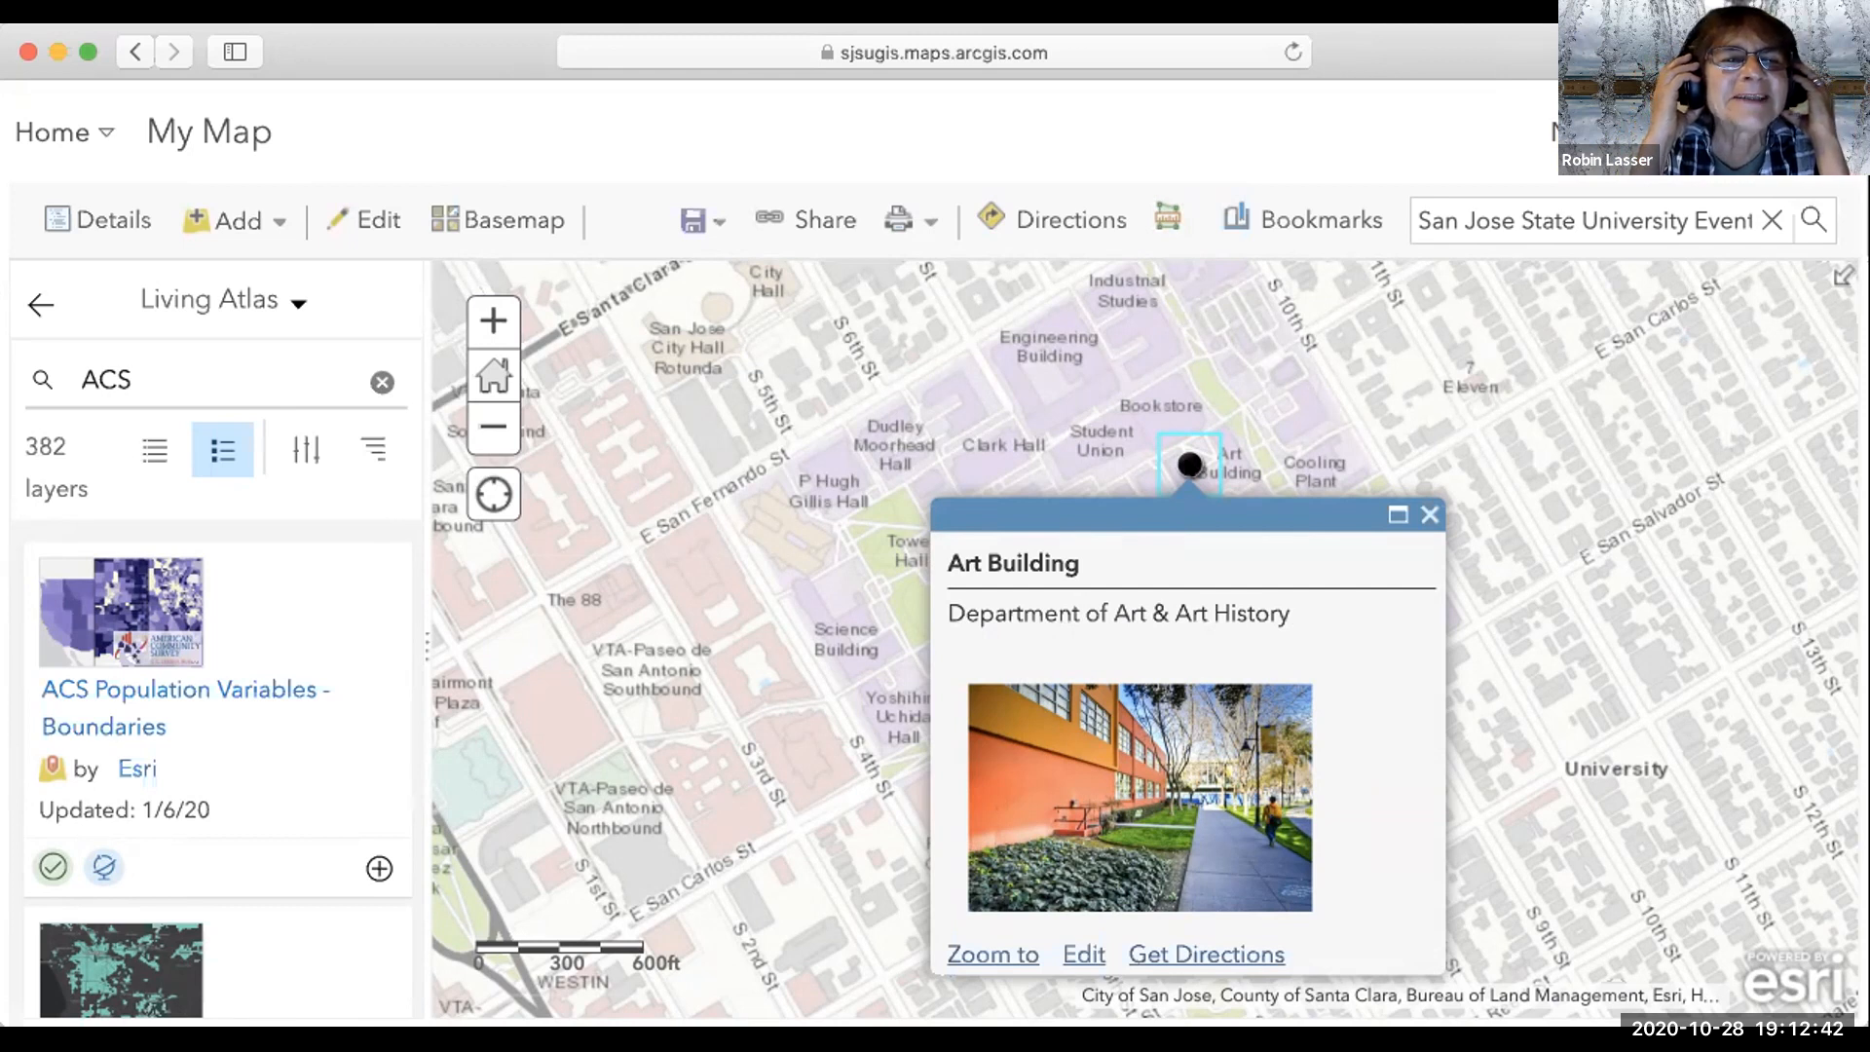
click(1424, 517)
Go to My Content and open the Art_Bldg image's item page.
click(58, 133)
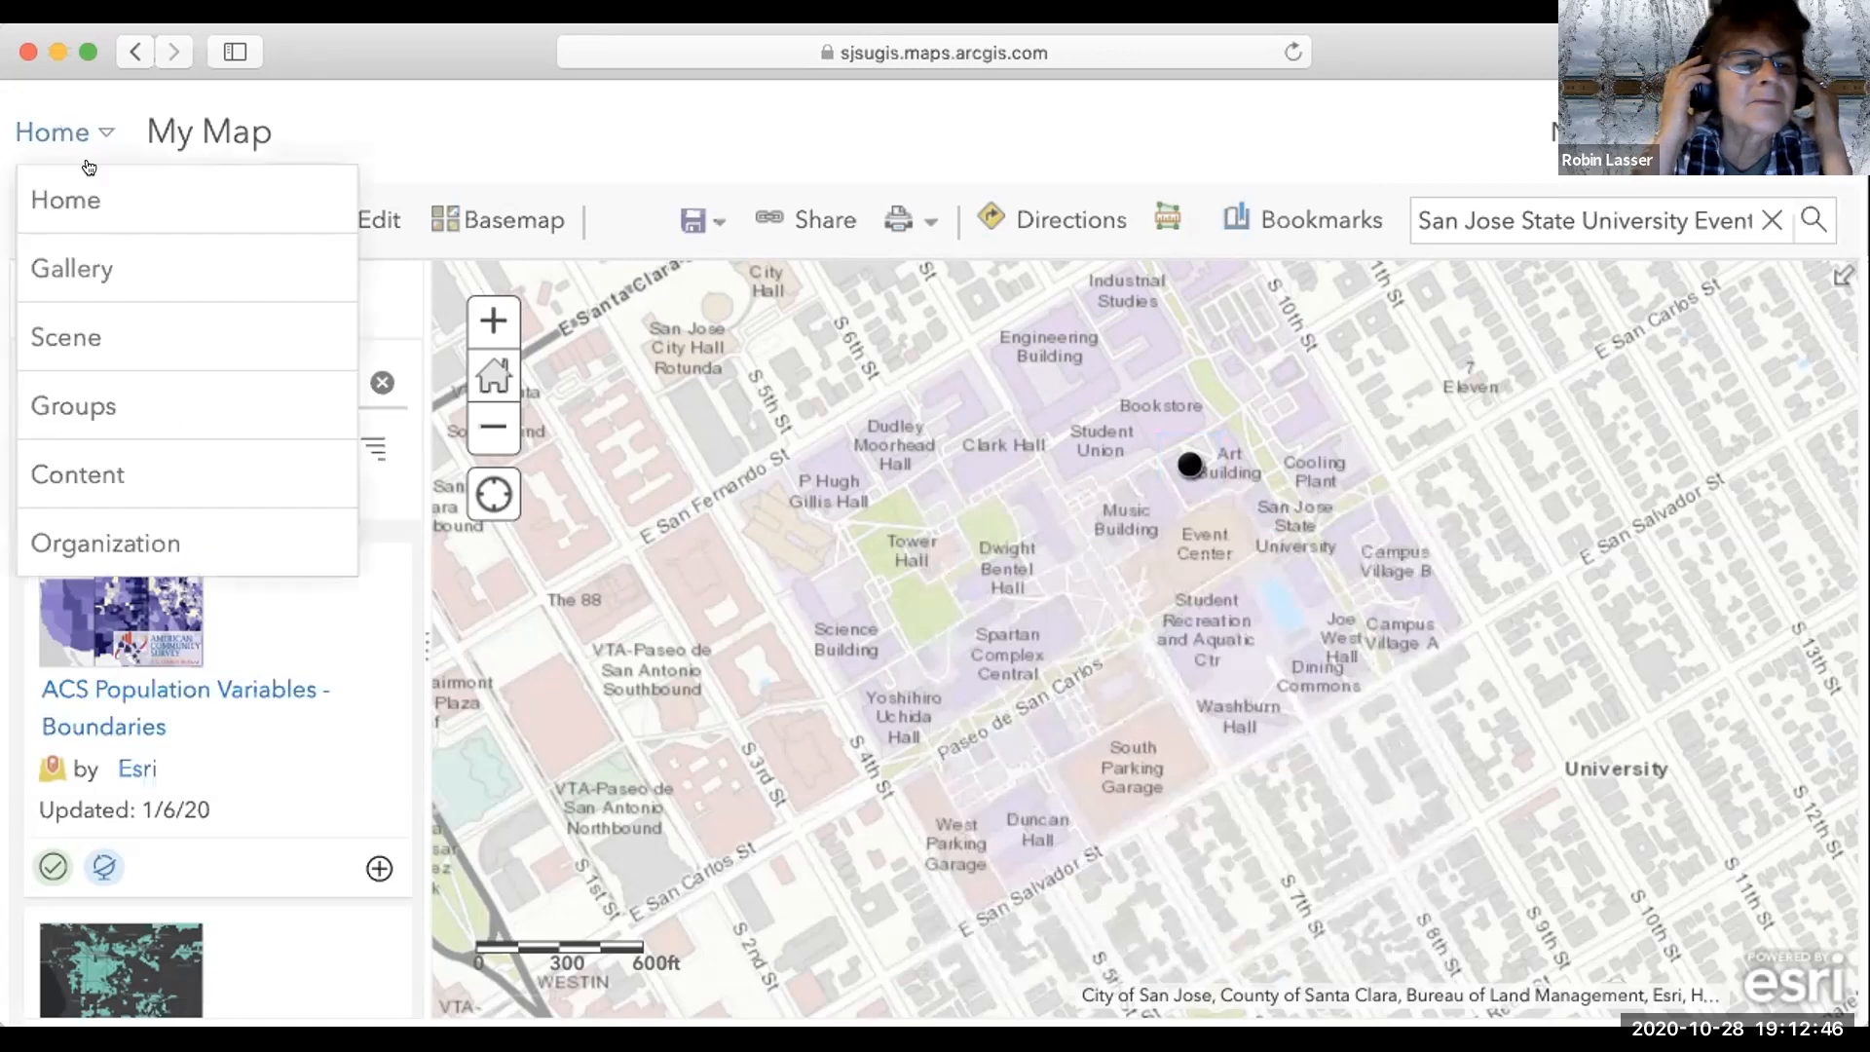
click(88, 456)
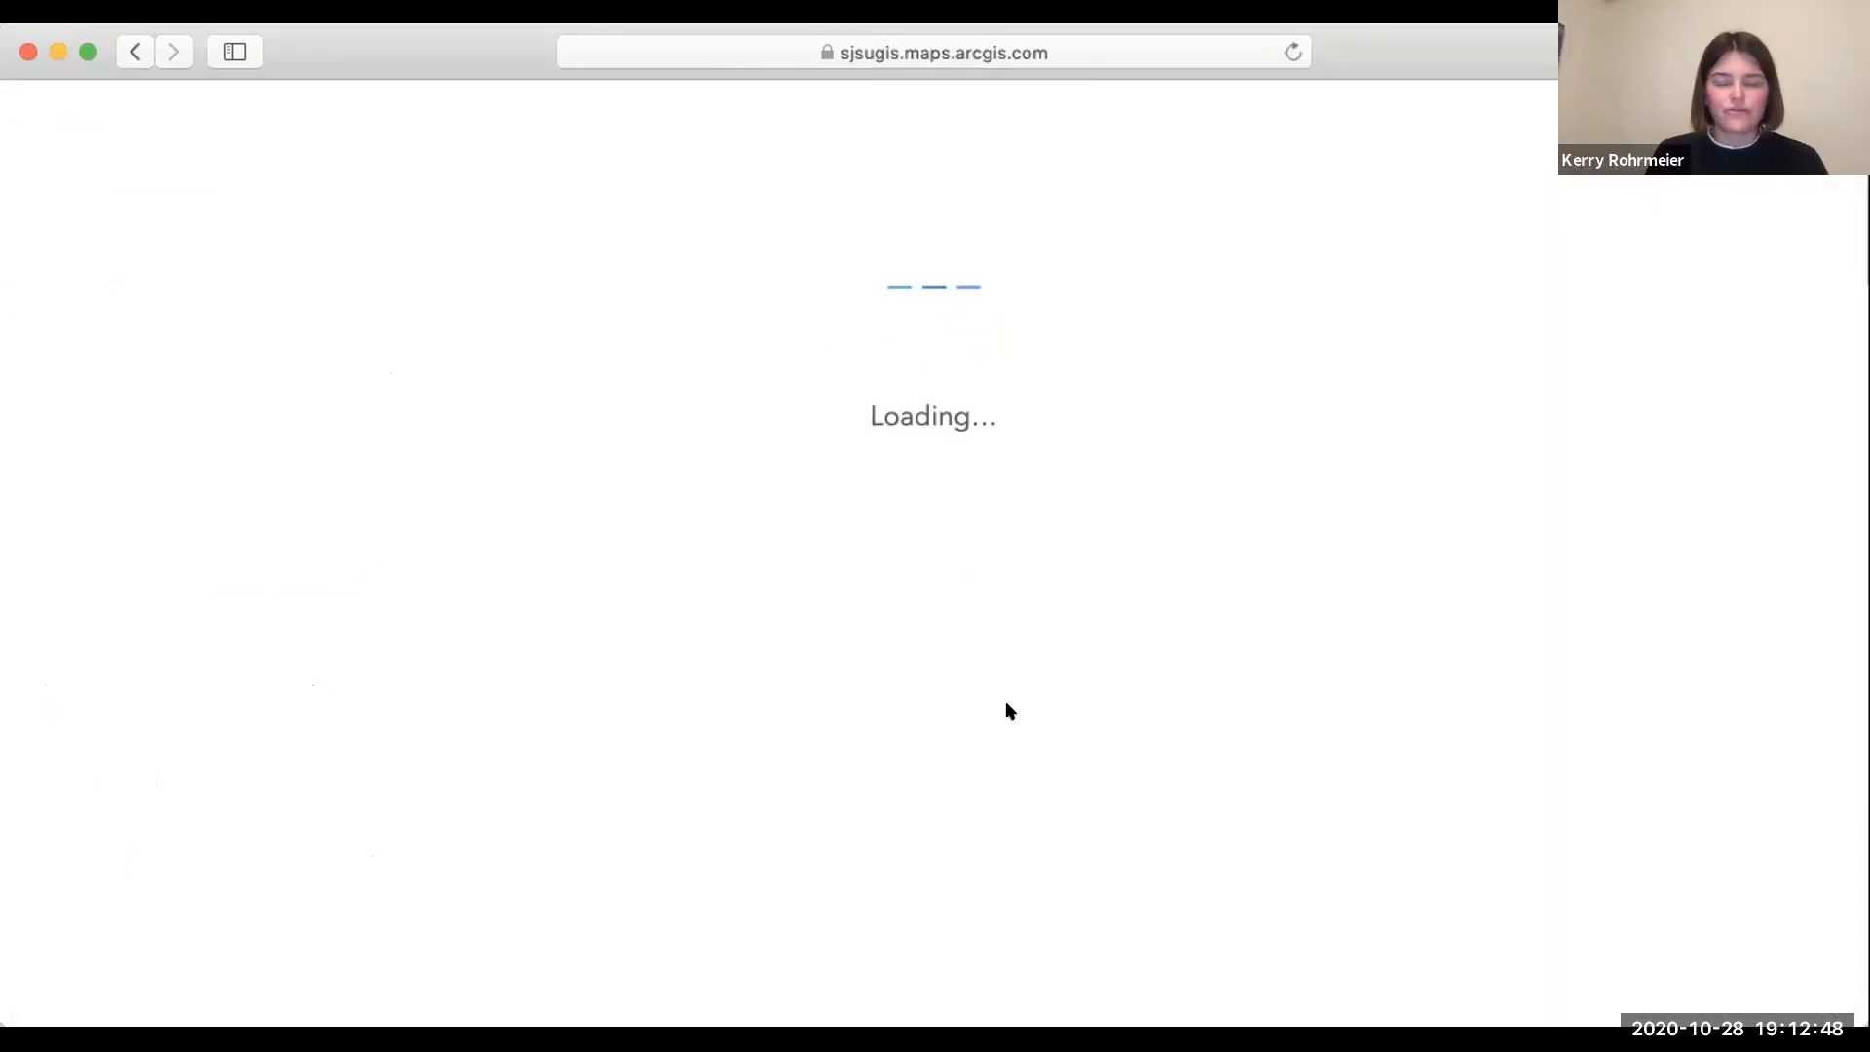
scroll(1008, 710, down, 3)
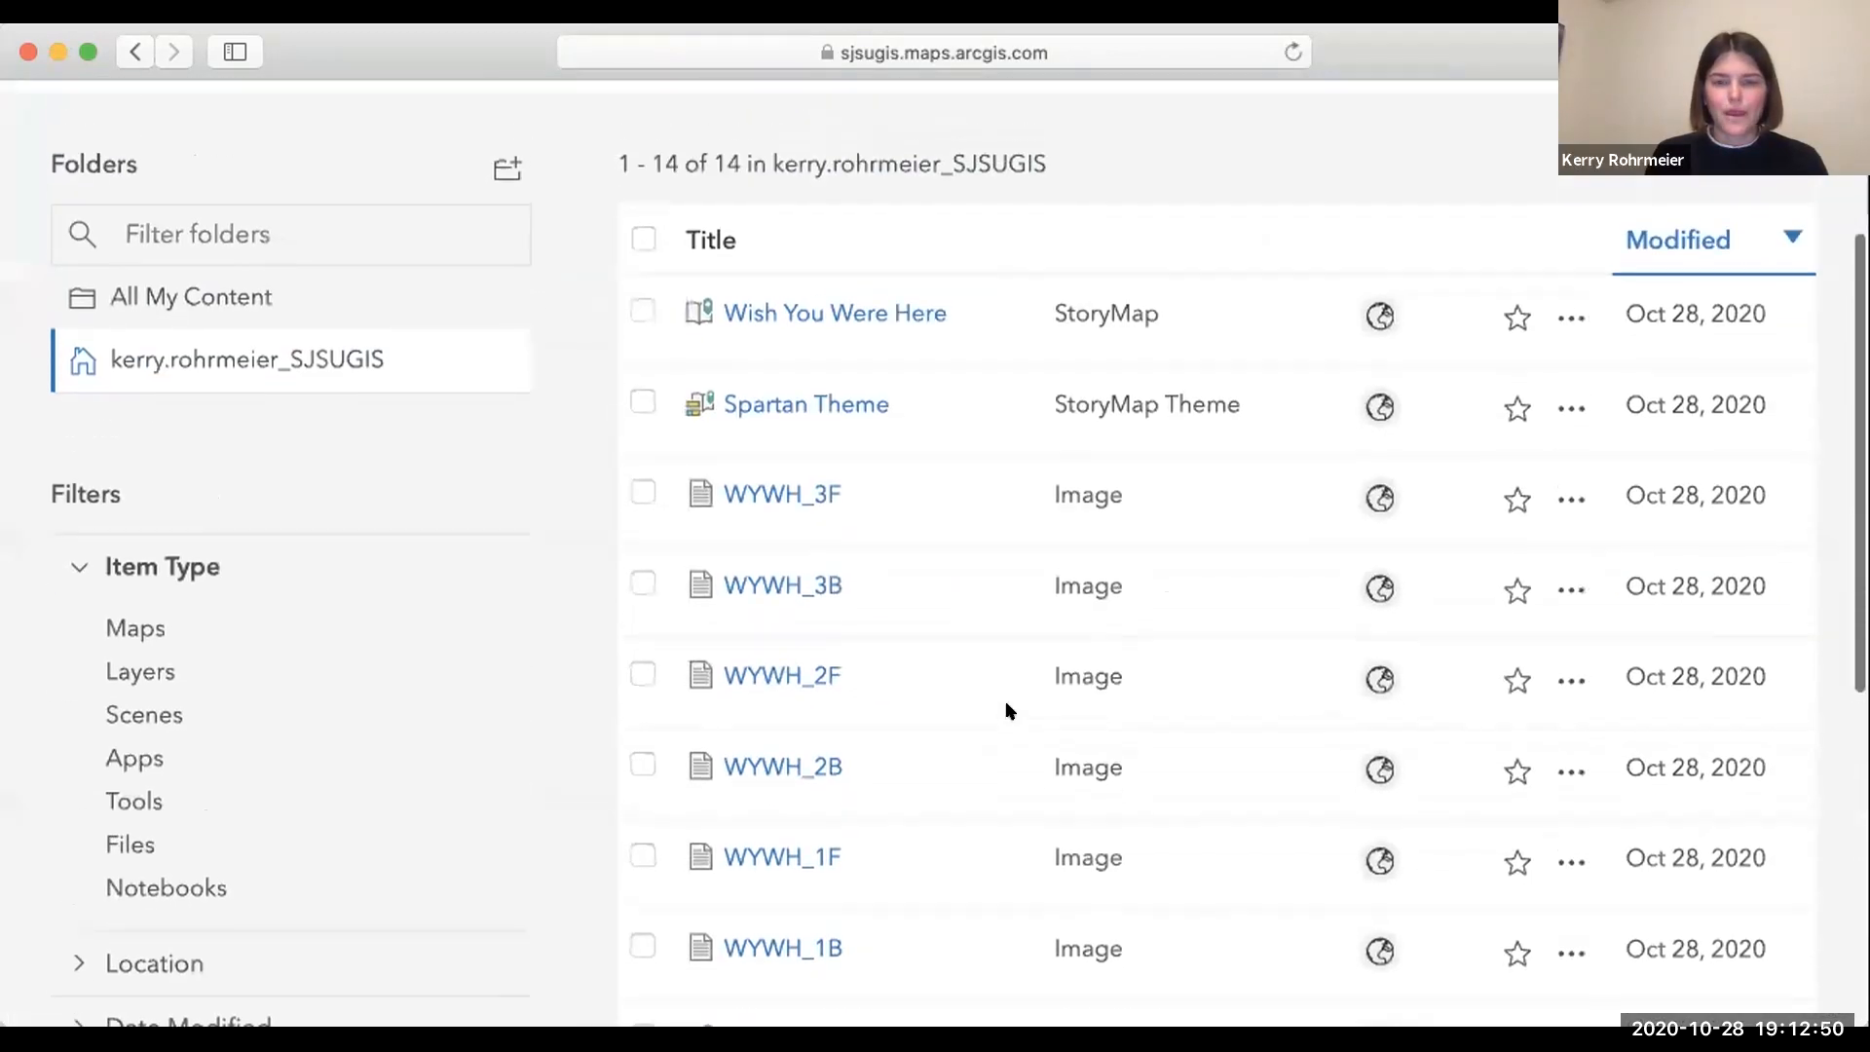
scroll(1003, 709, down, 5)
scroll(1003, 709, up, 5)
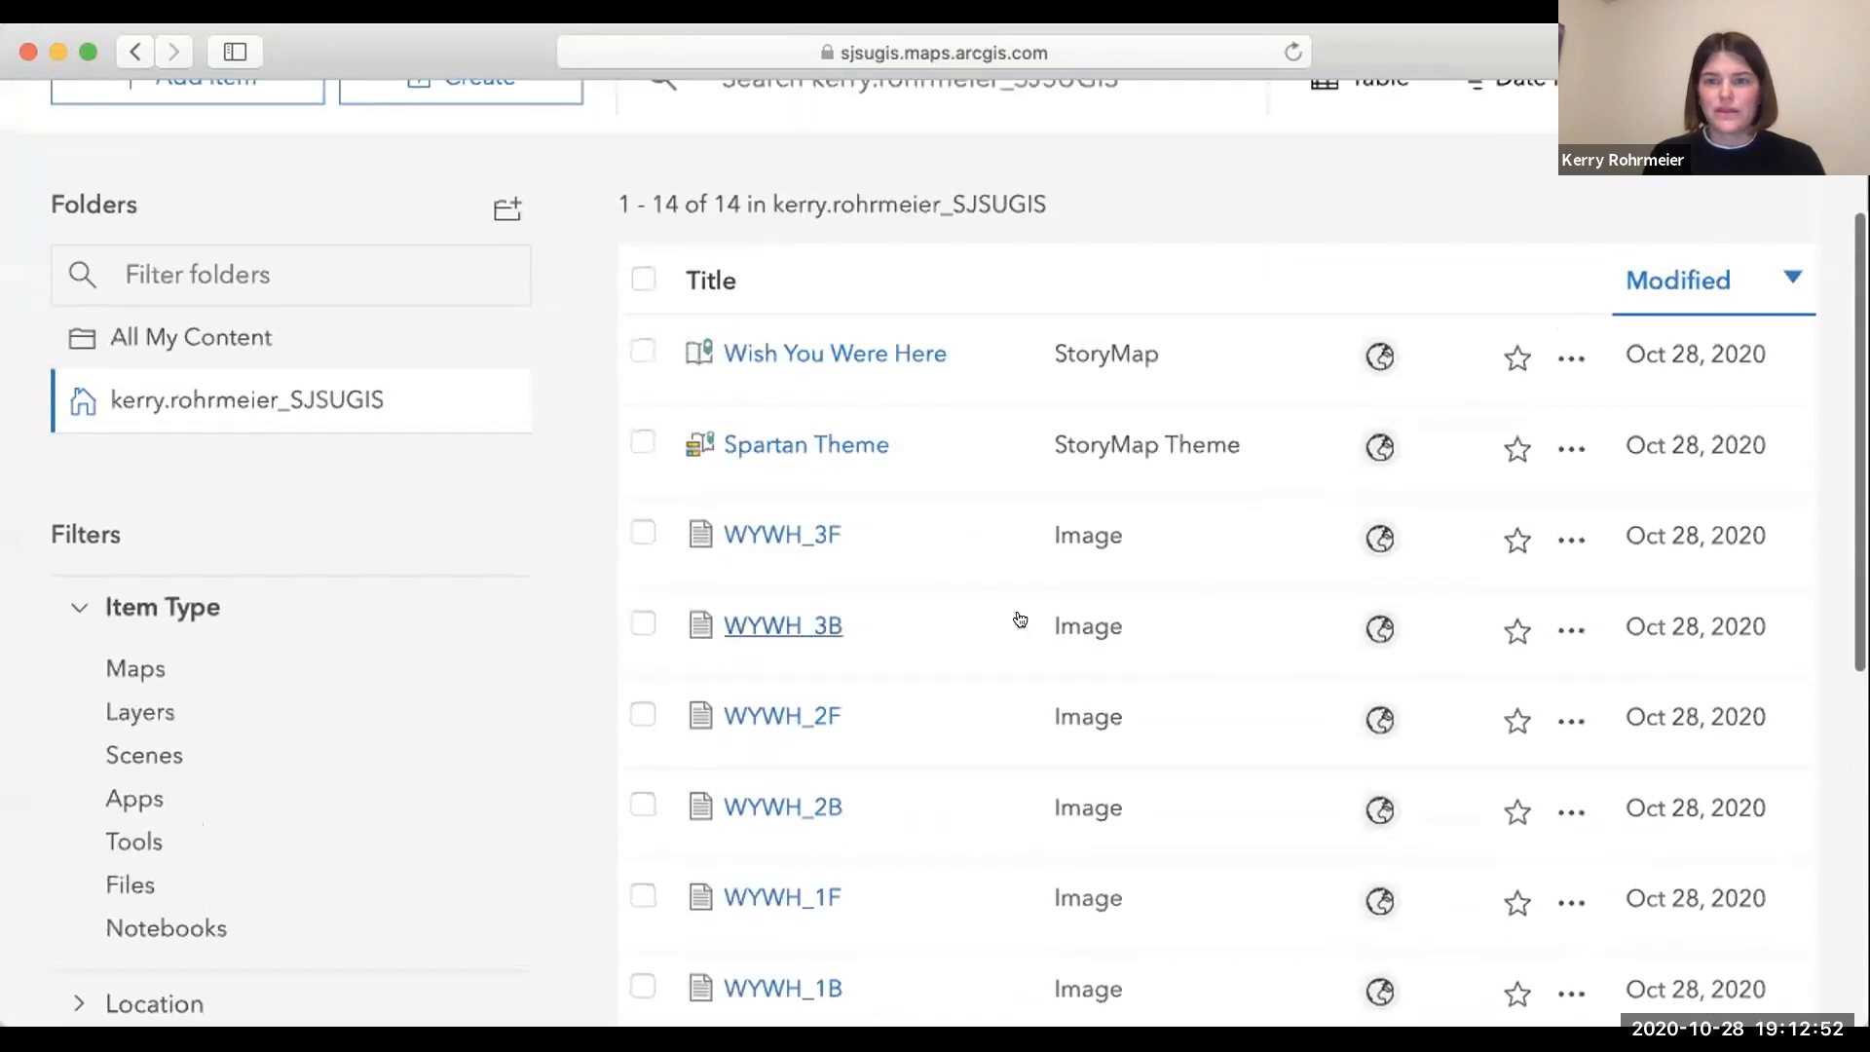
mouse_move(1378, 355)
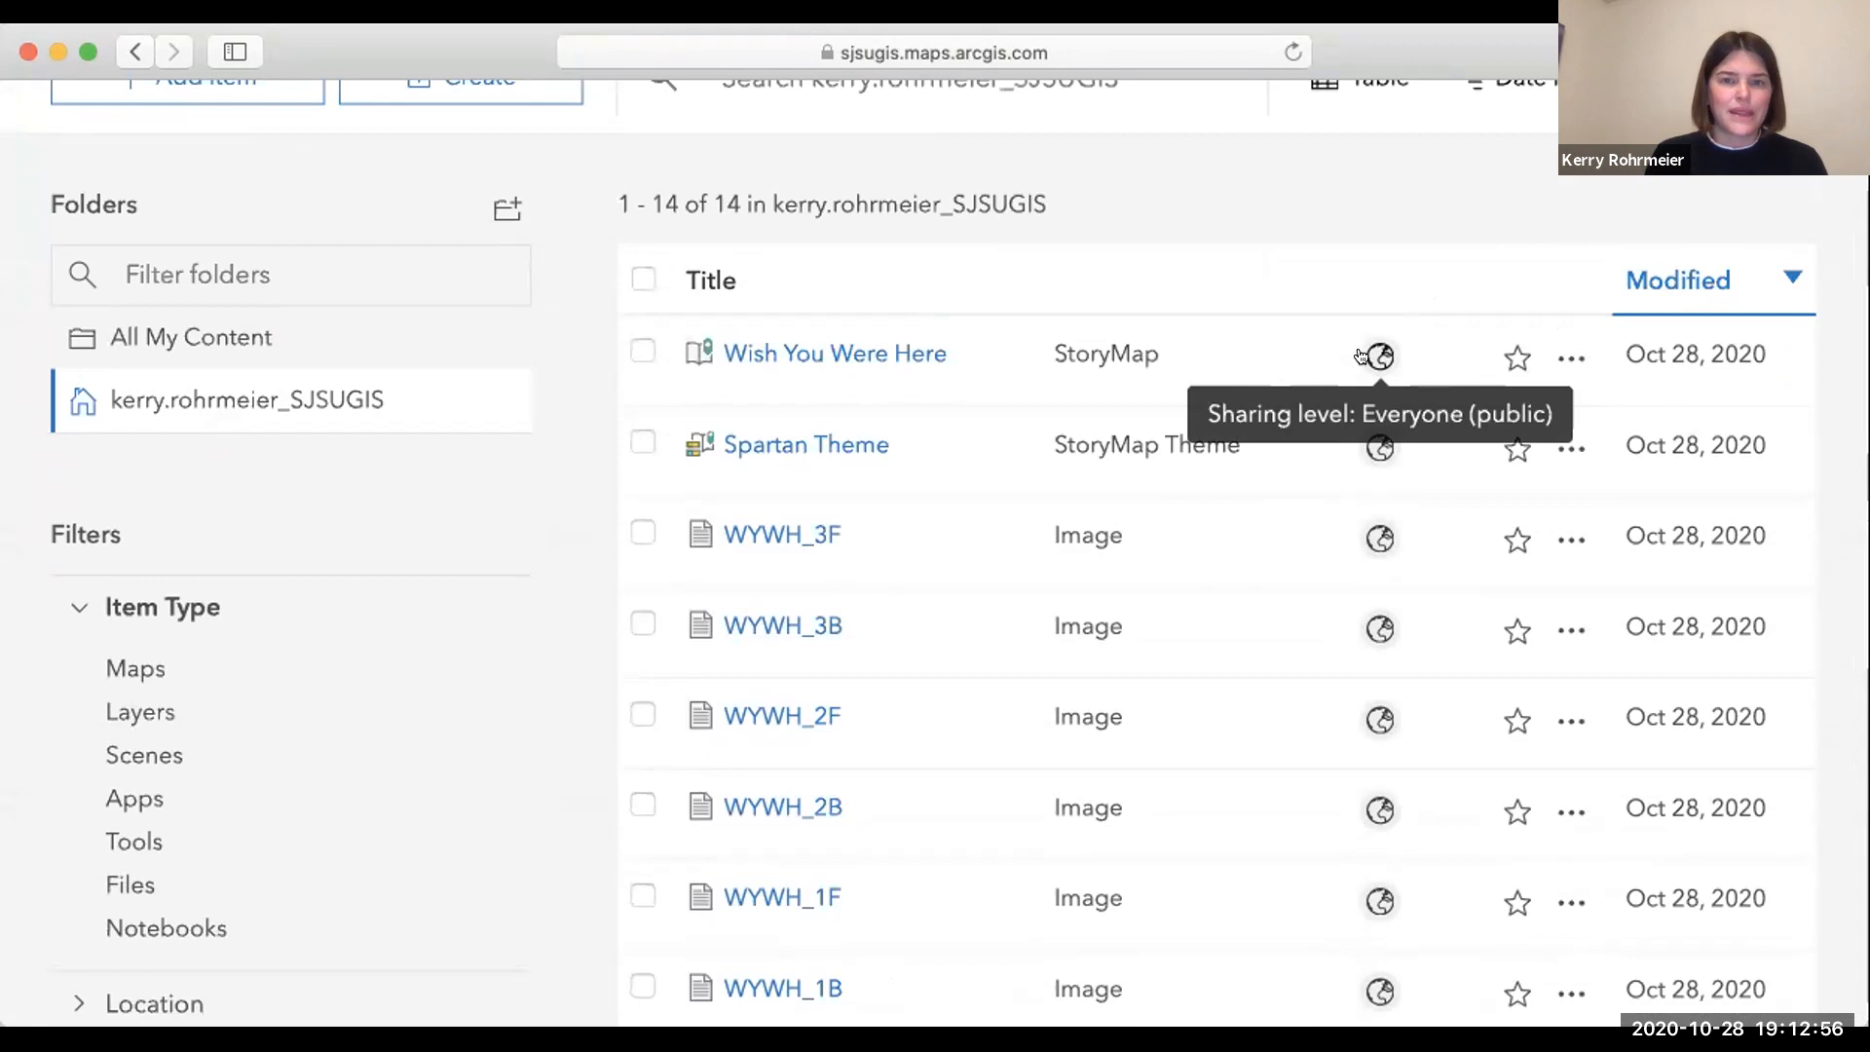
scroll(988, 755, down, 5)
click(785, 793)
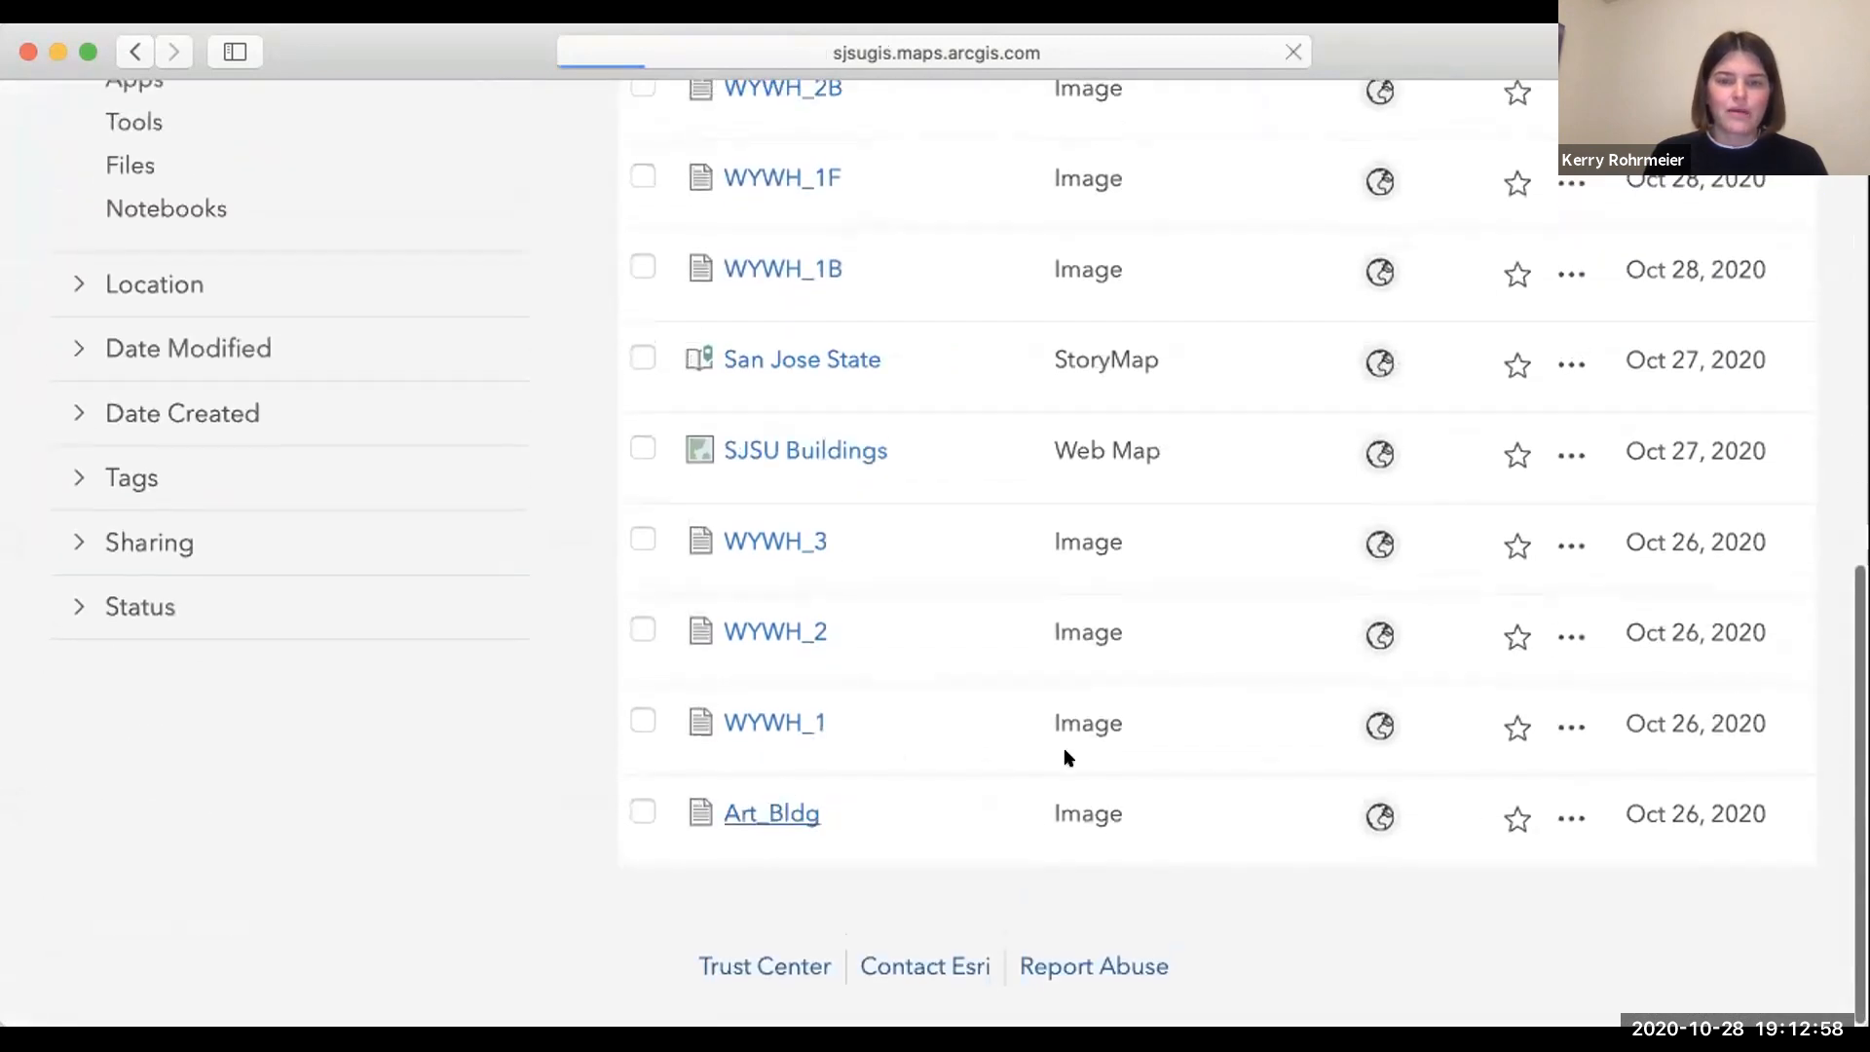
scroll(1556, 762, down, 10)
scroll(1556, 770, up, 7)
Share the Art_Bldg image with Everyone (public).
scroll(1551, 767, up, 4)
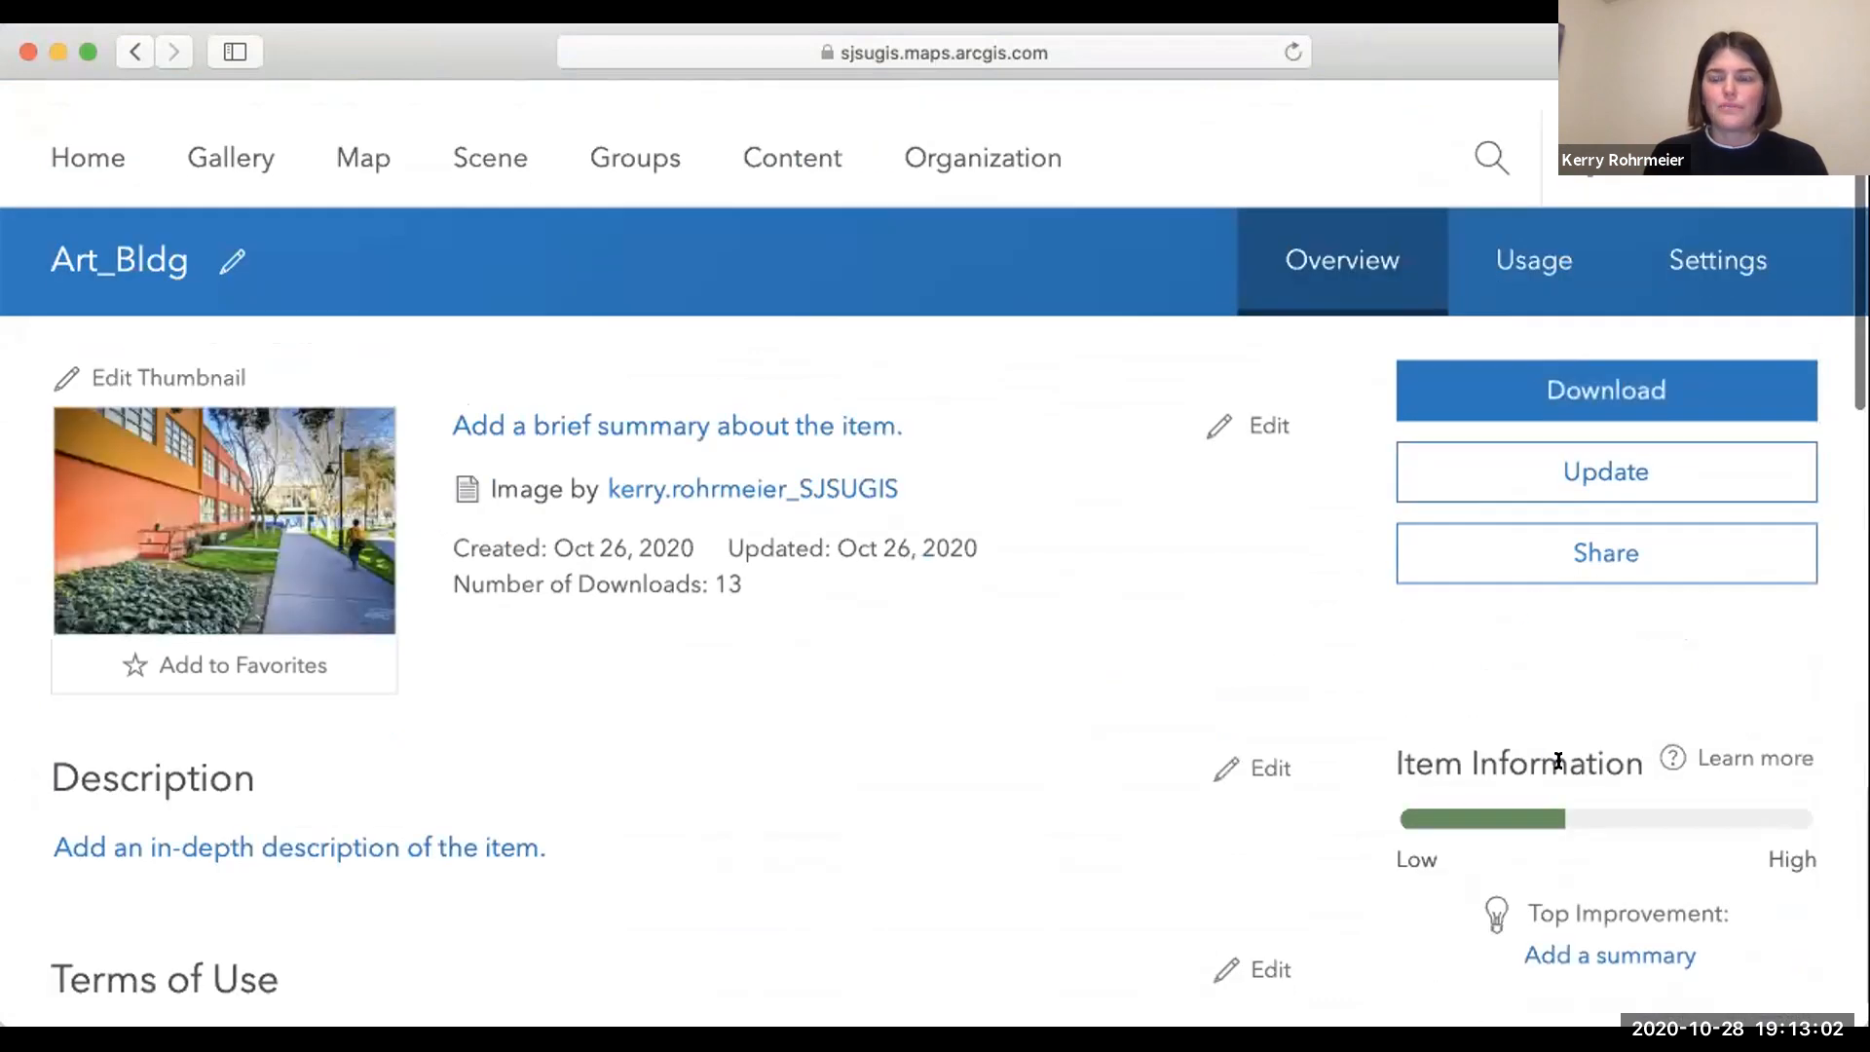
click(1592, 545)
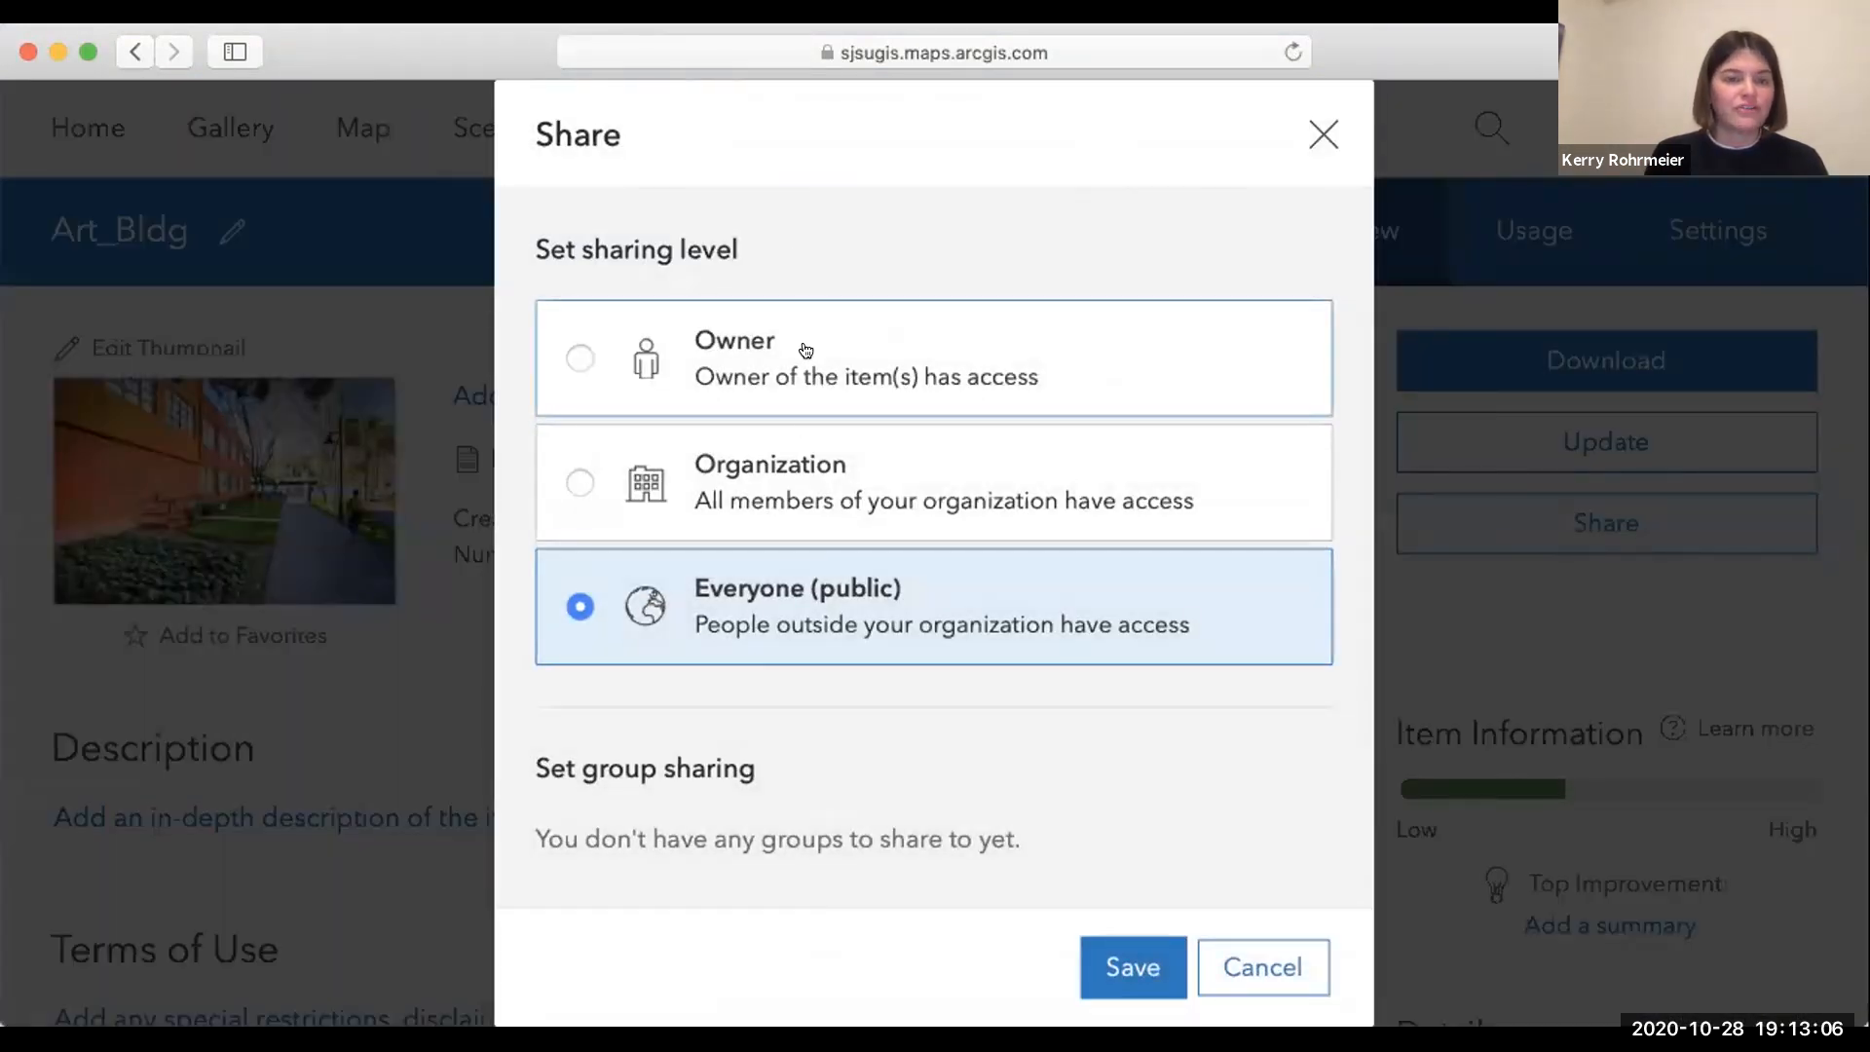
click(1116, 967)
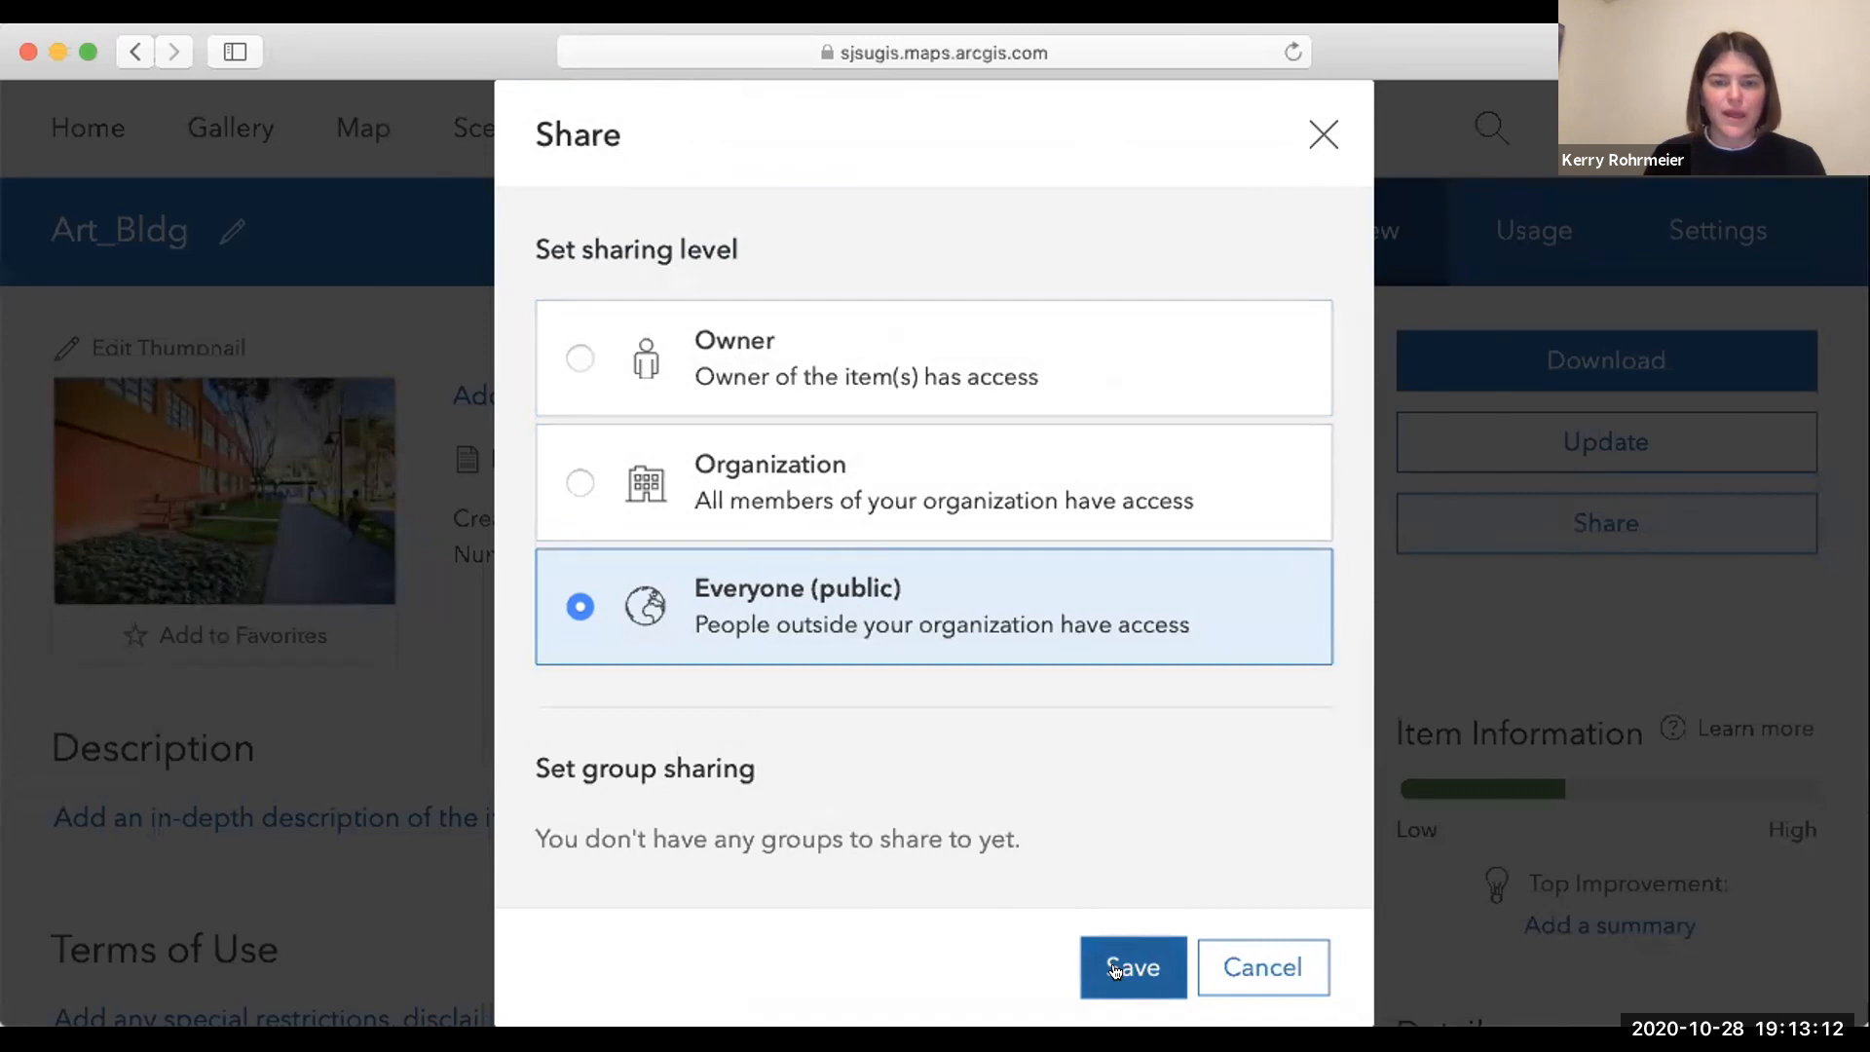
Copy the Art_Bldg item's URL from its item page.
scroll(1639, 925, down, 10)
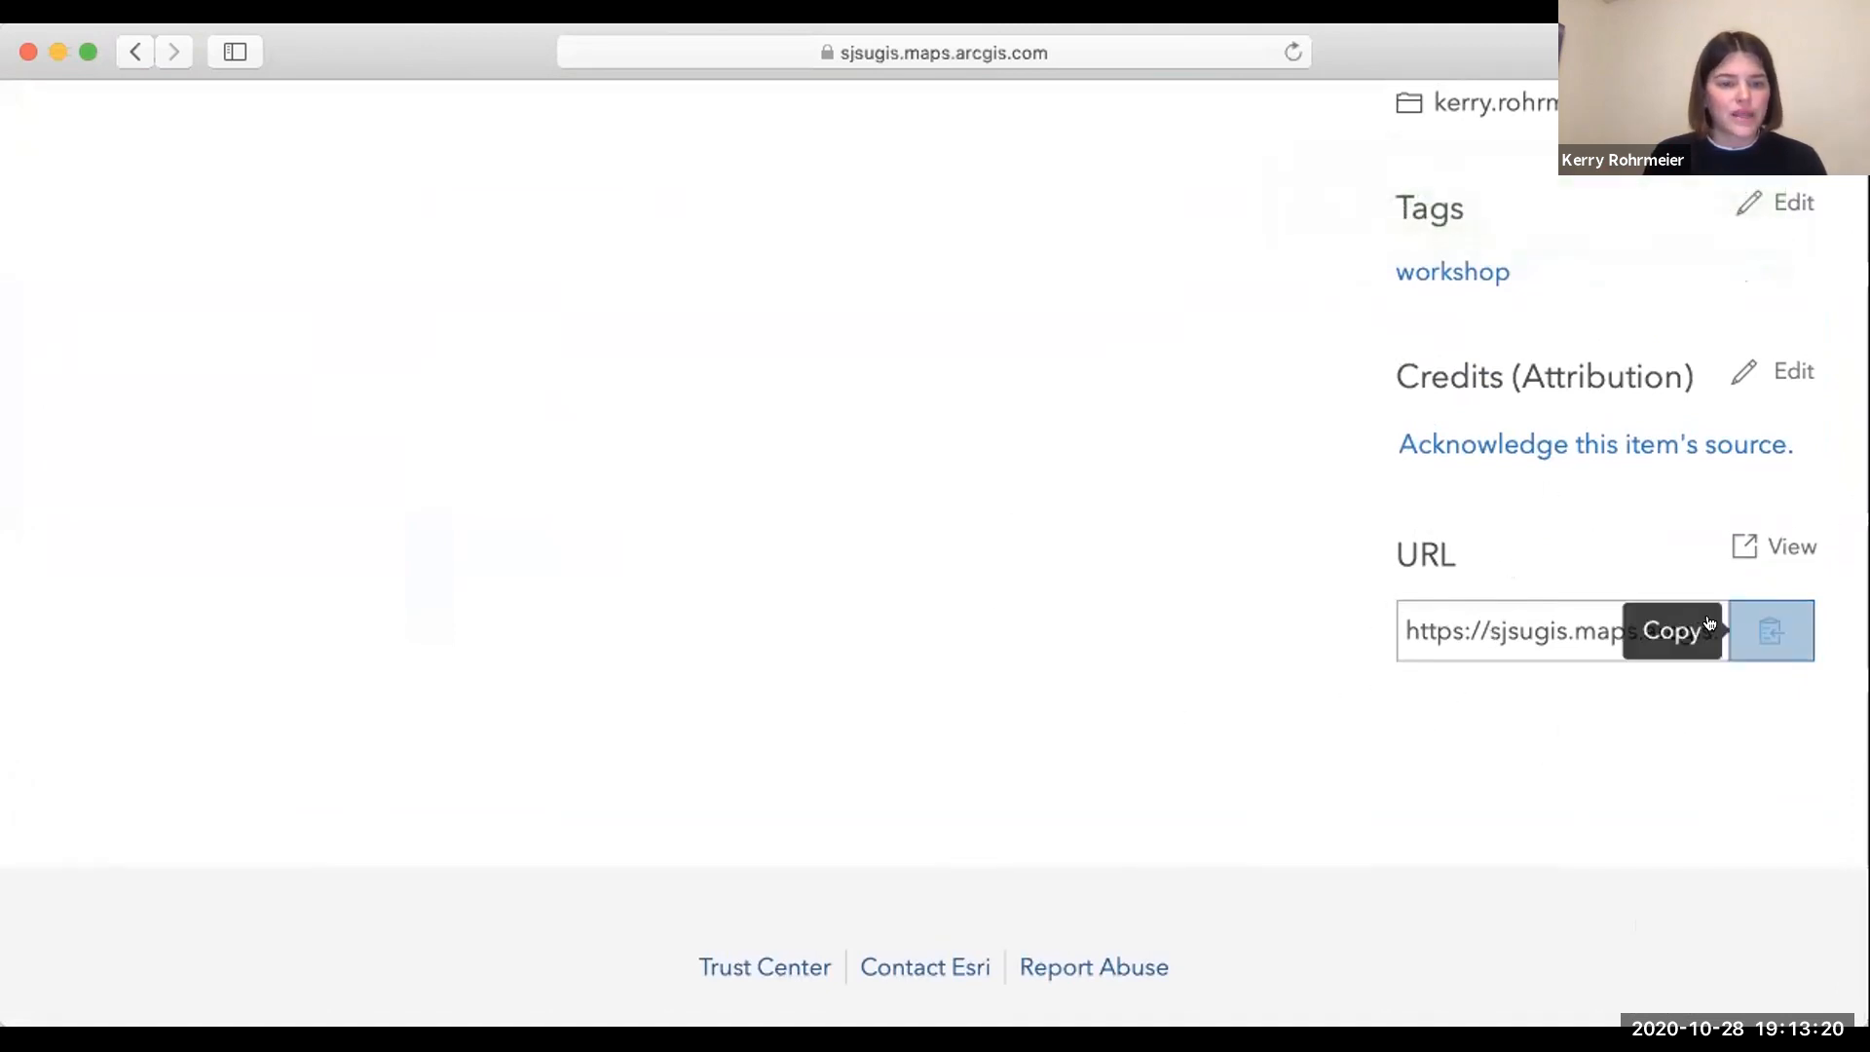
click(1767, 633)
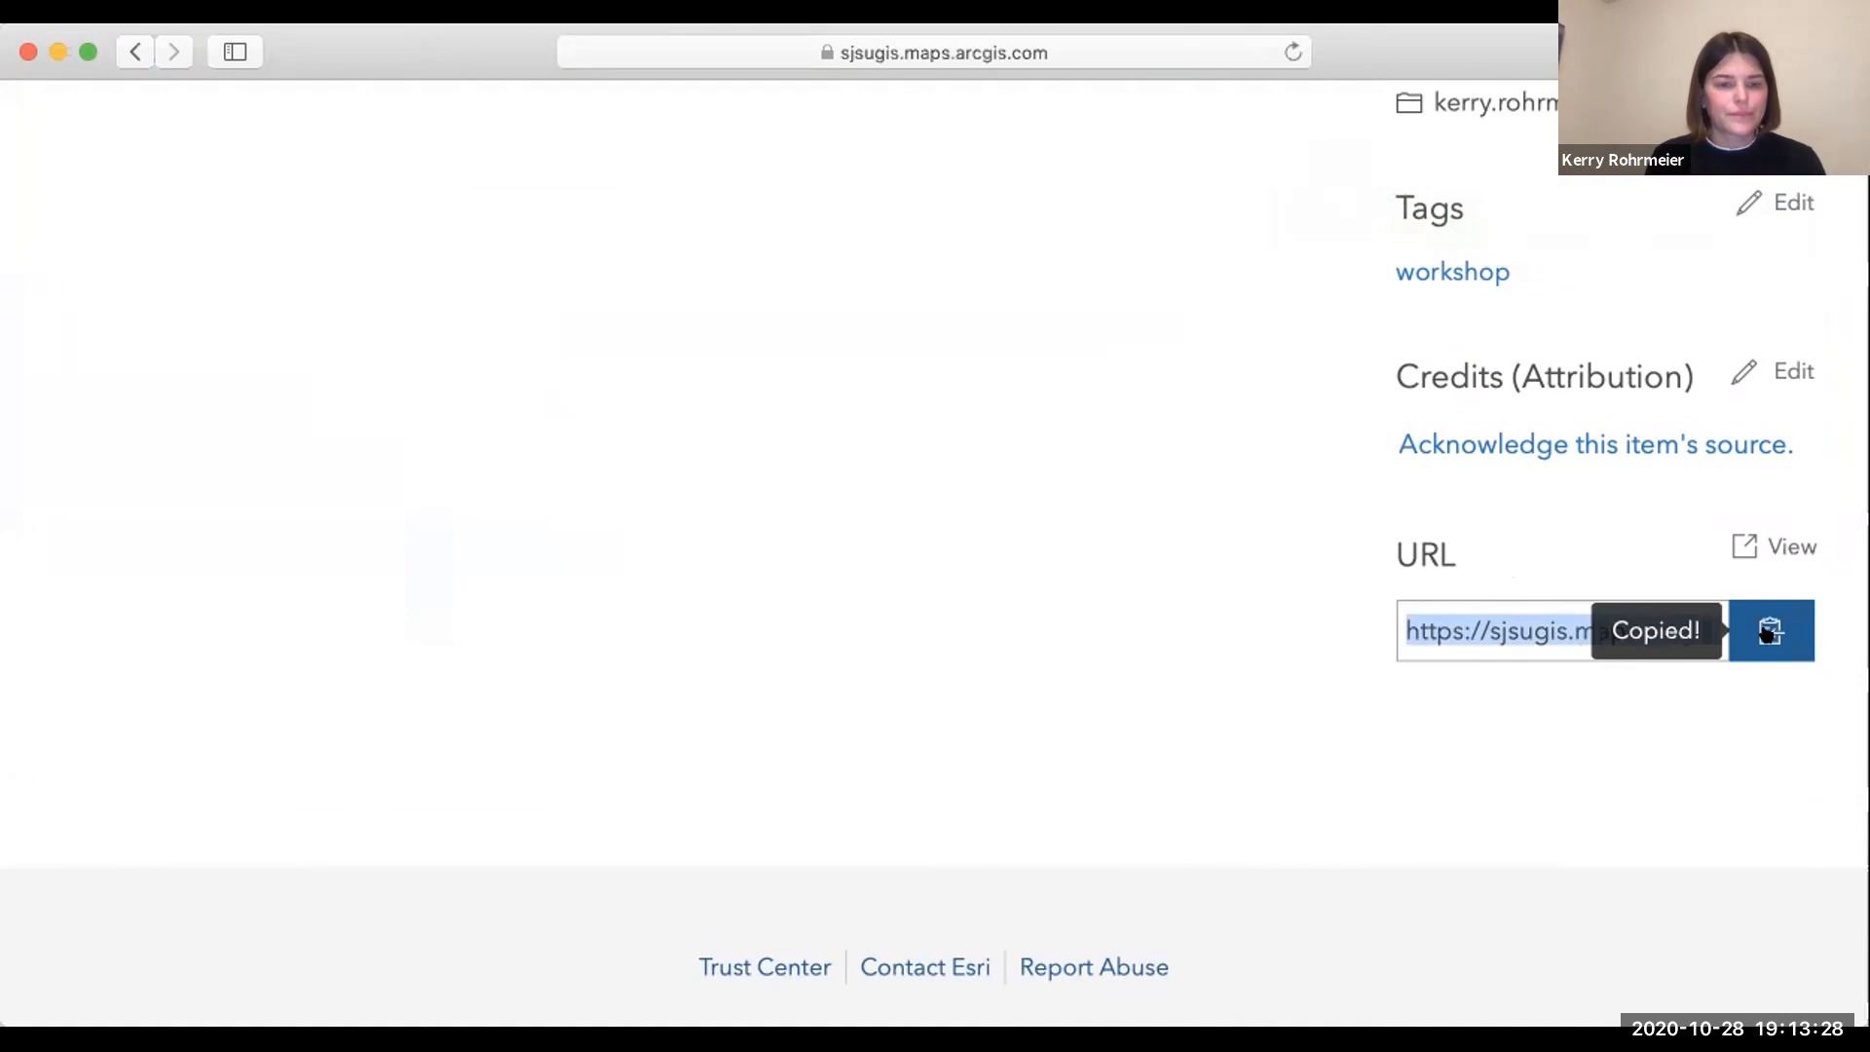
scroll(1139, 441, up, 5)
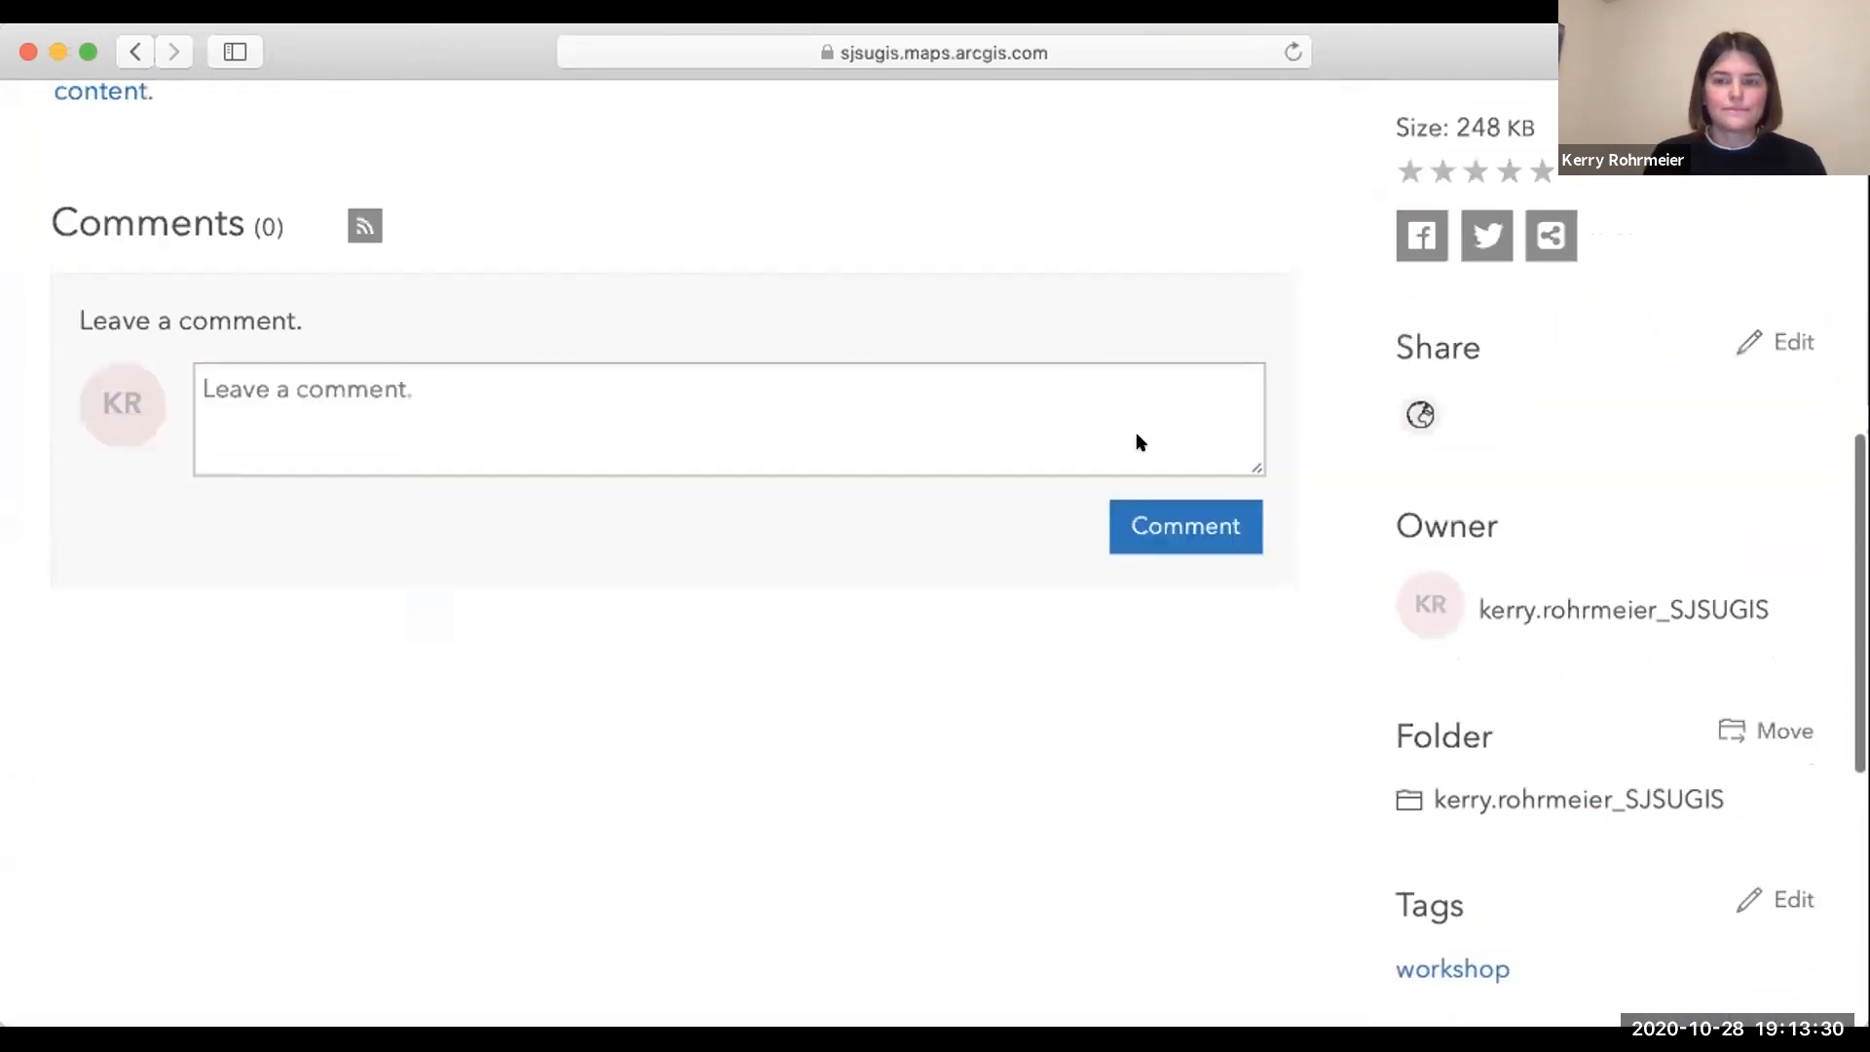
scroll(1139, 441, up, 10)
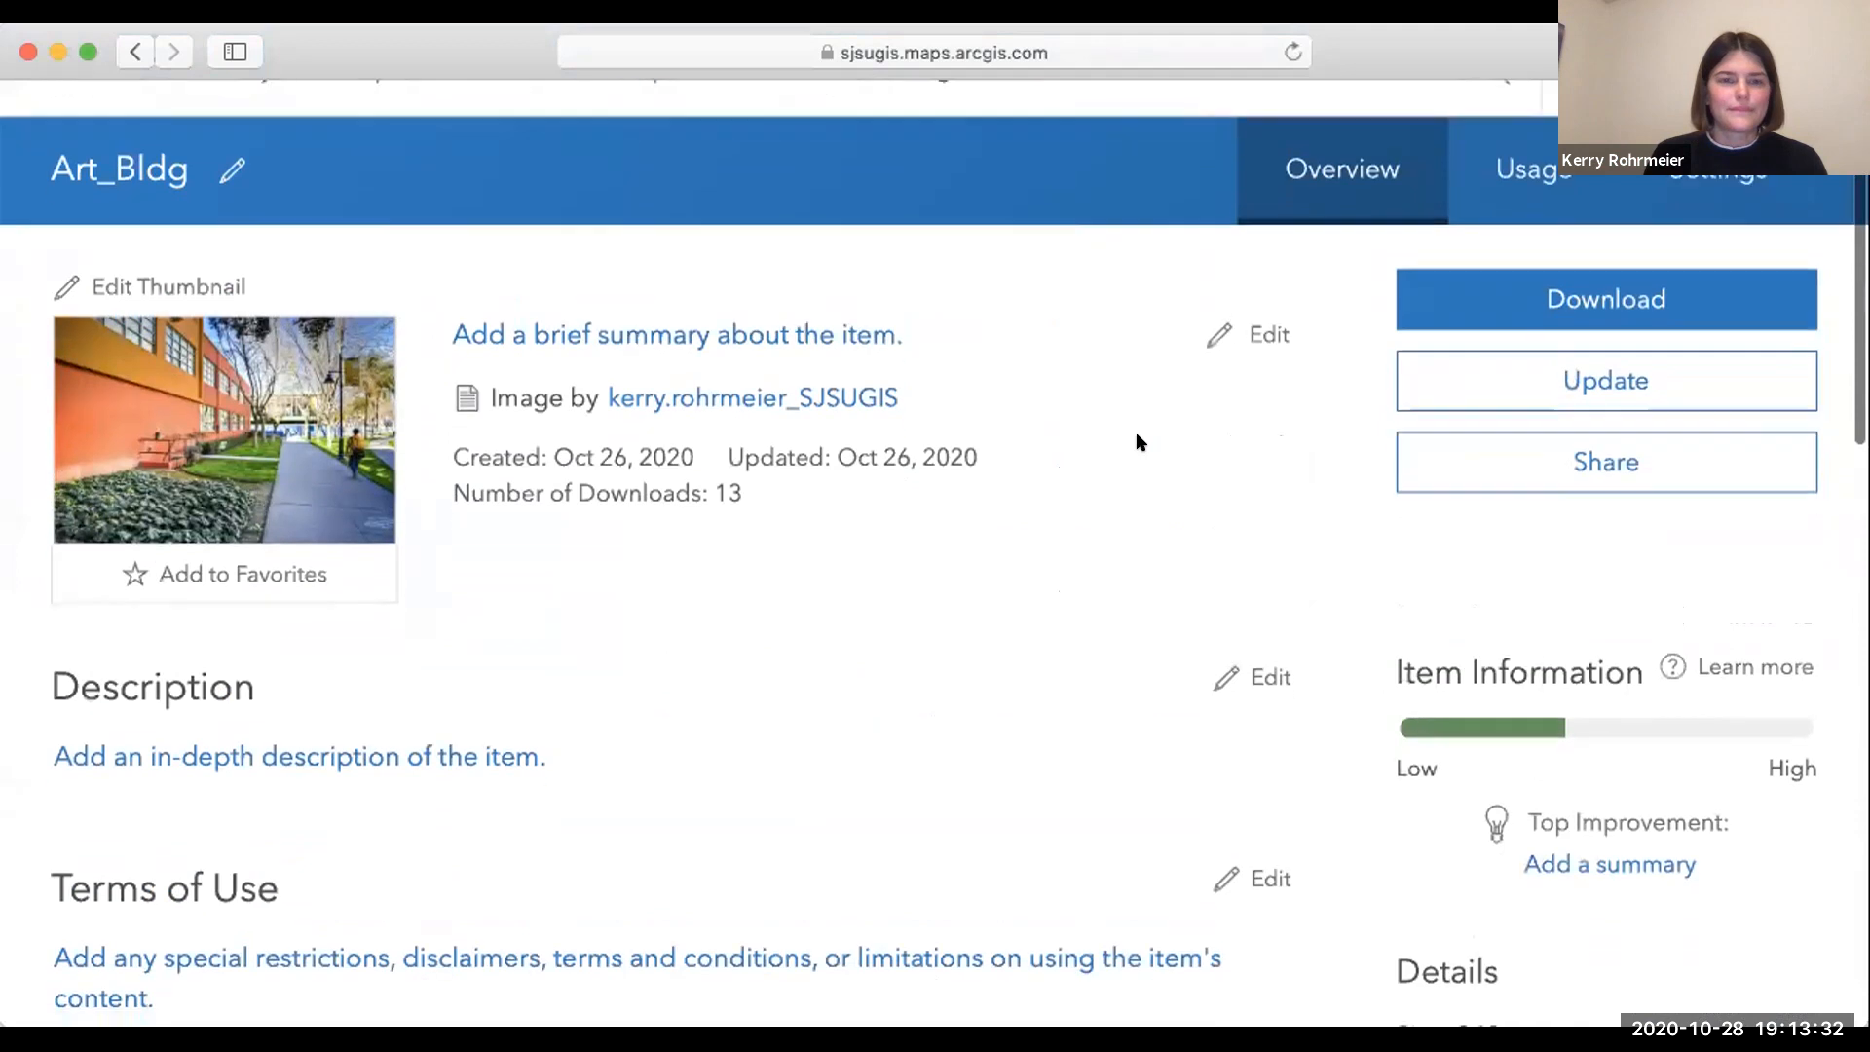
scroll(325, 180, up, 1)
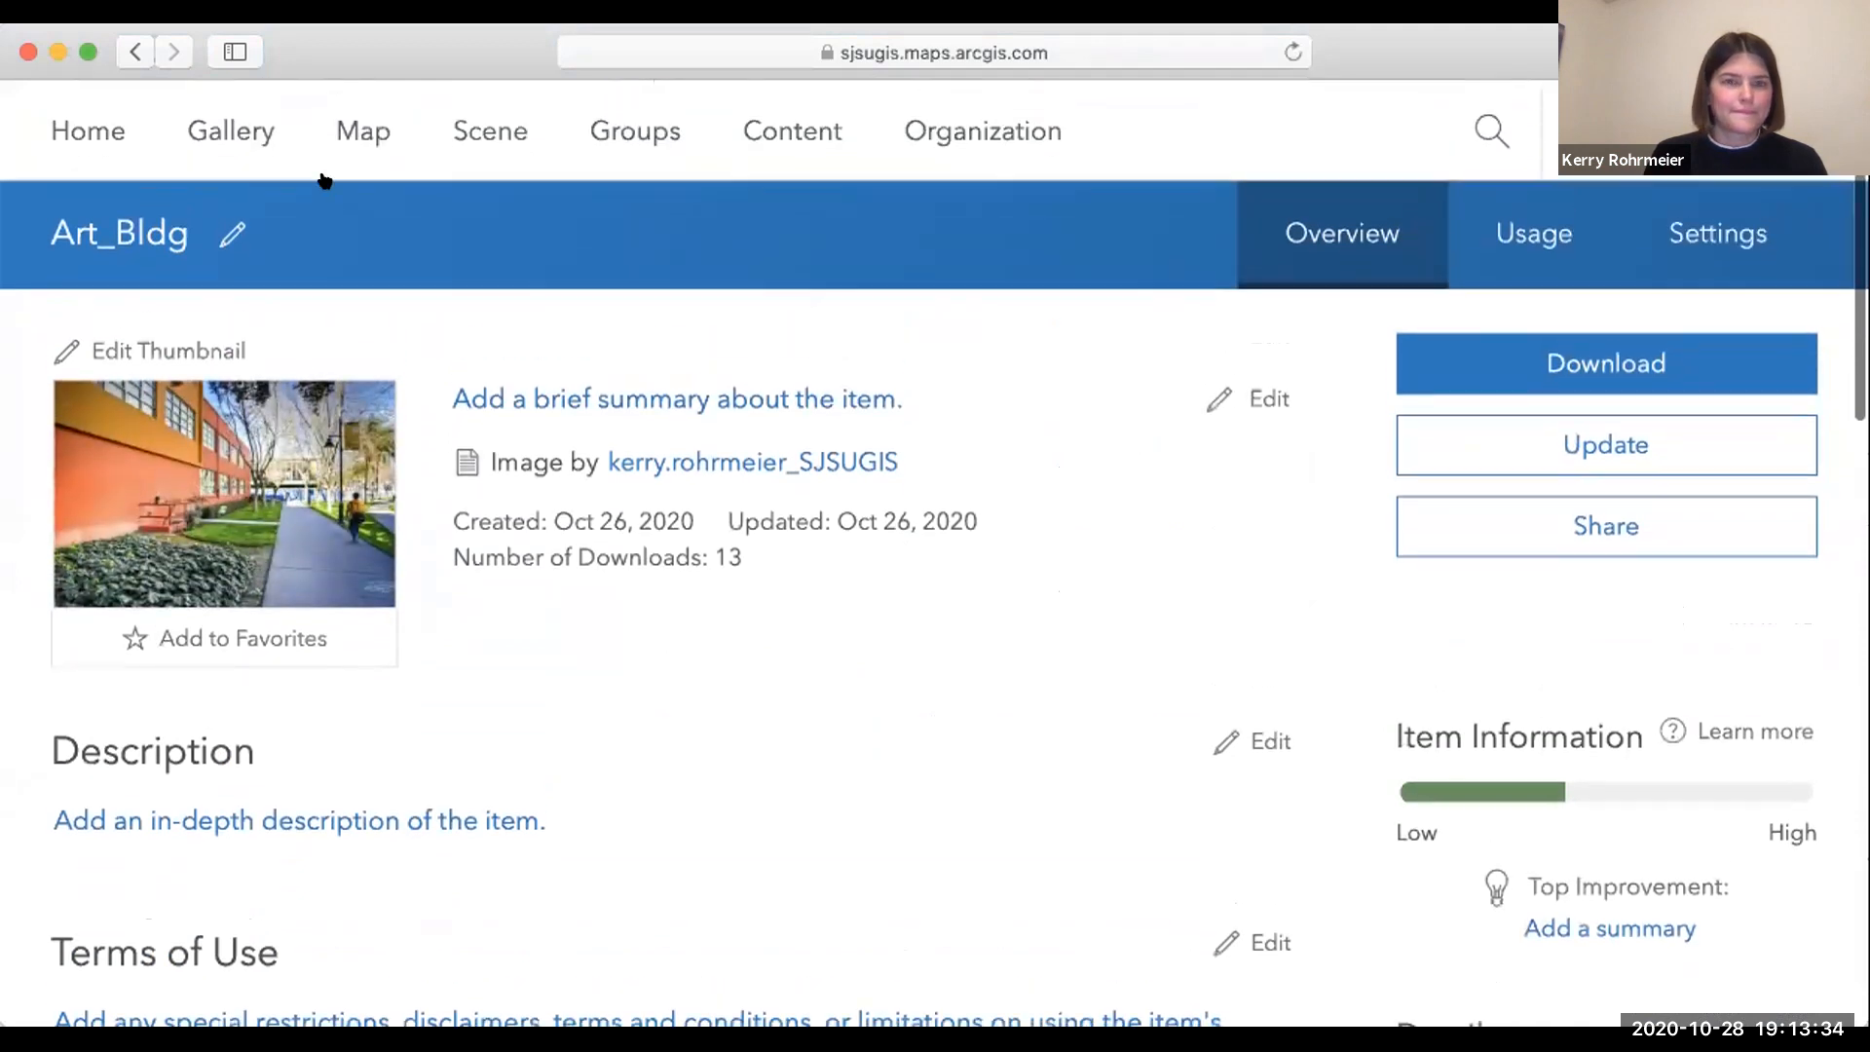
Return to the web map and open, then close, the Art Building point's edit popup.
click(363, 131)
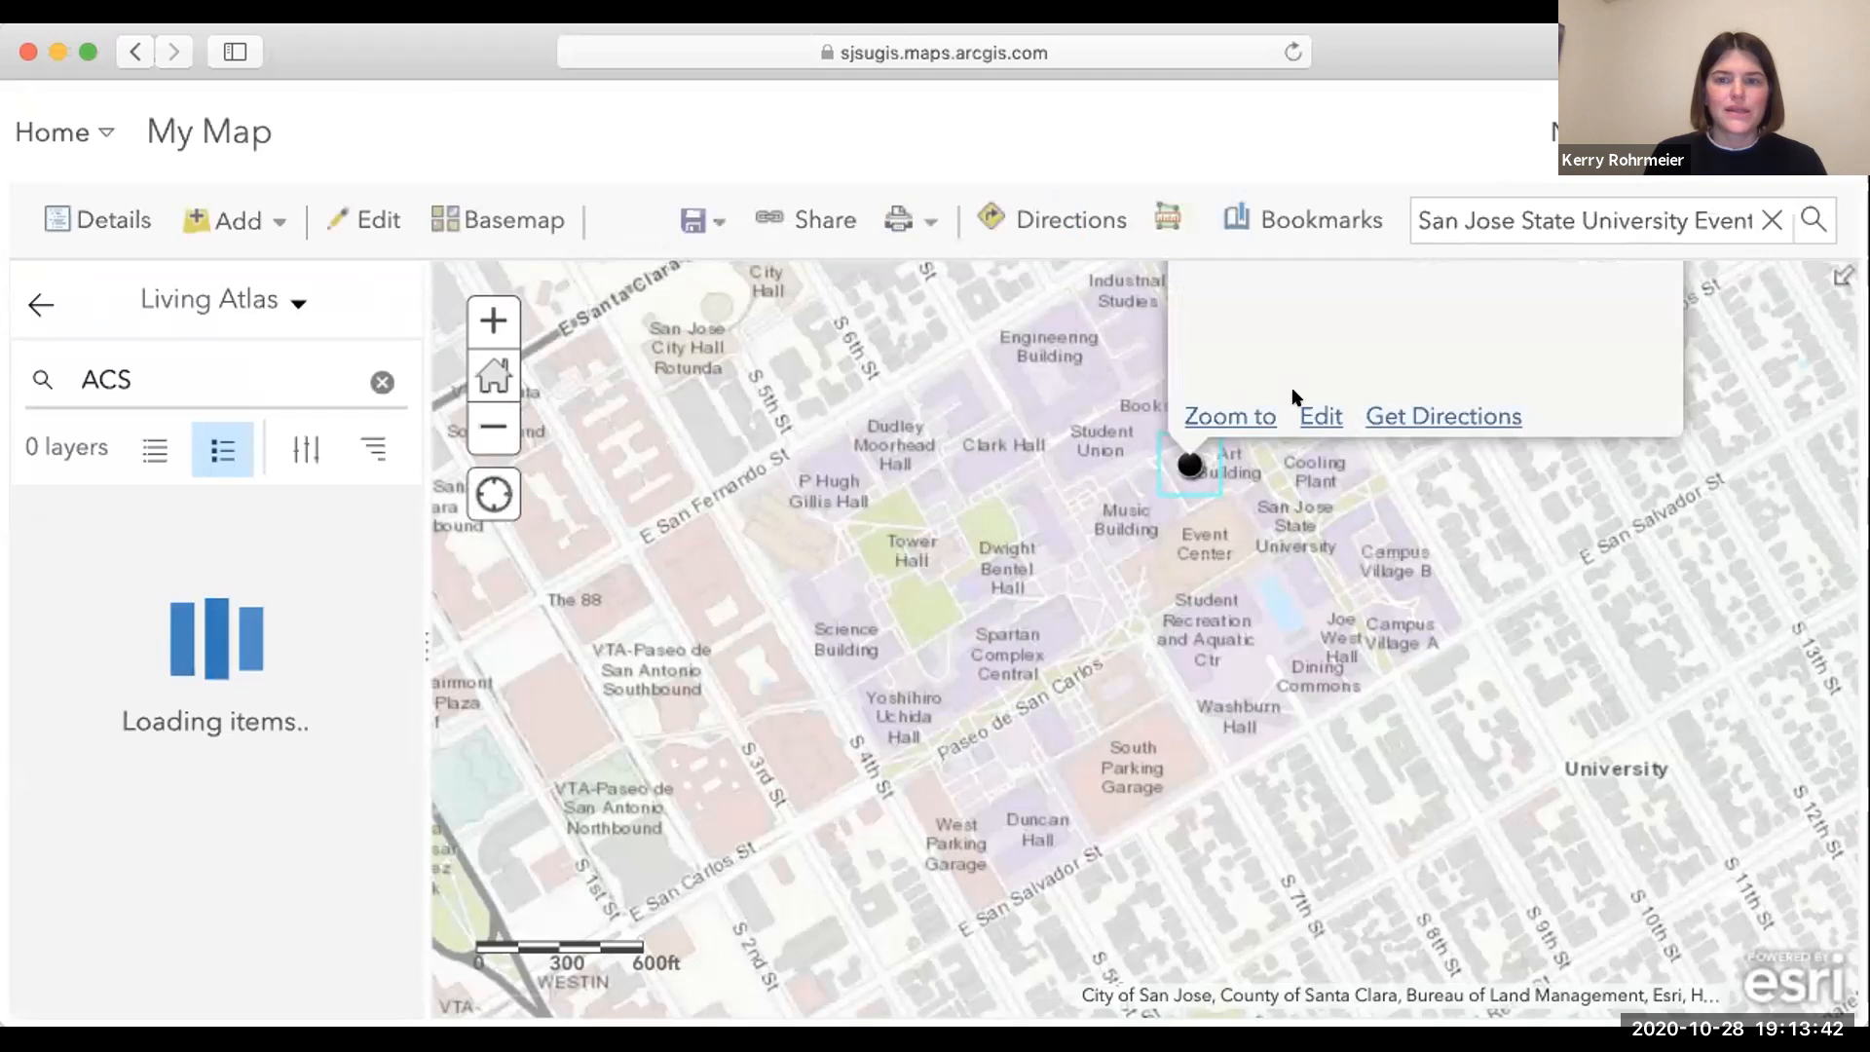
click(1305, 414)
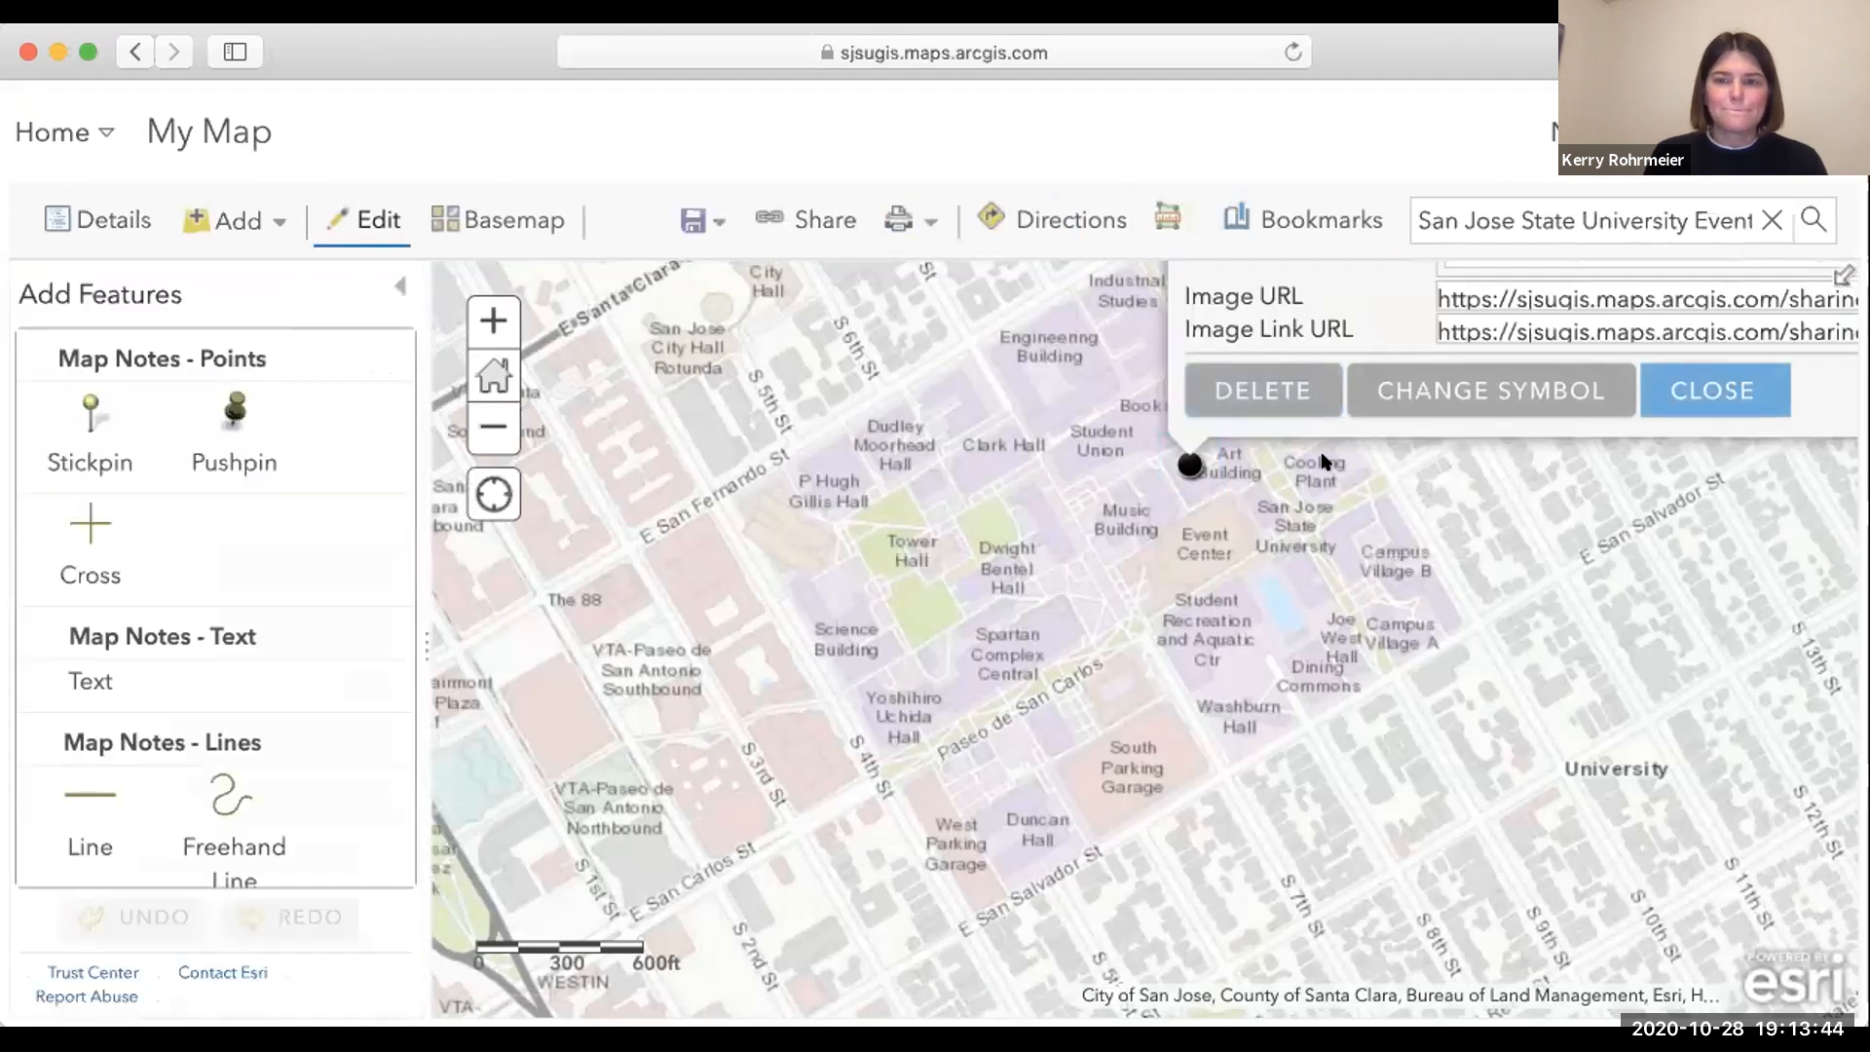
scroll(1320, 464, up, 2)
scroll(1320, 463, down, 5)
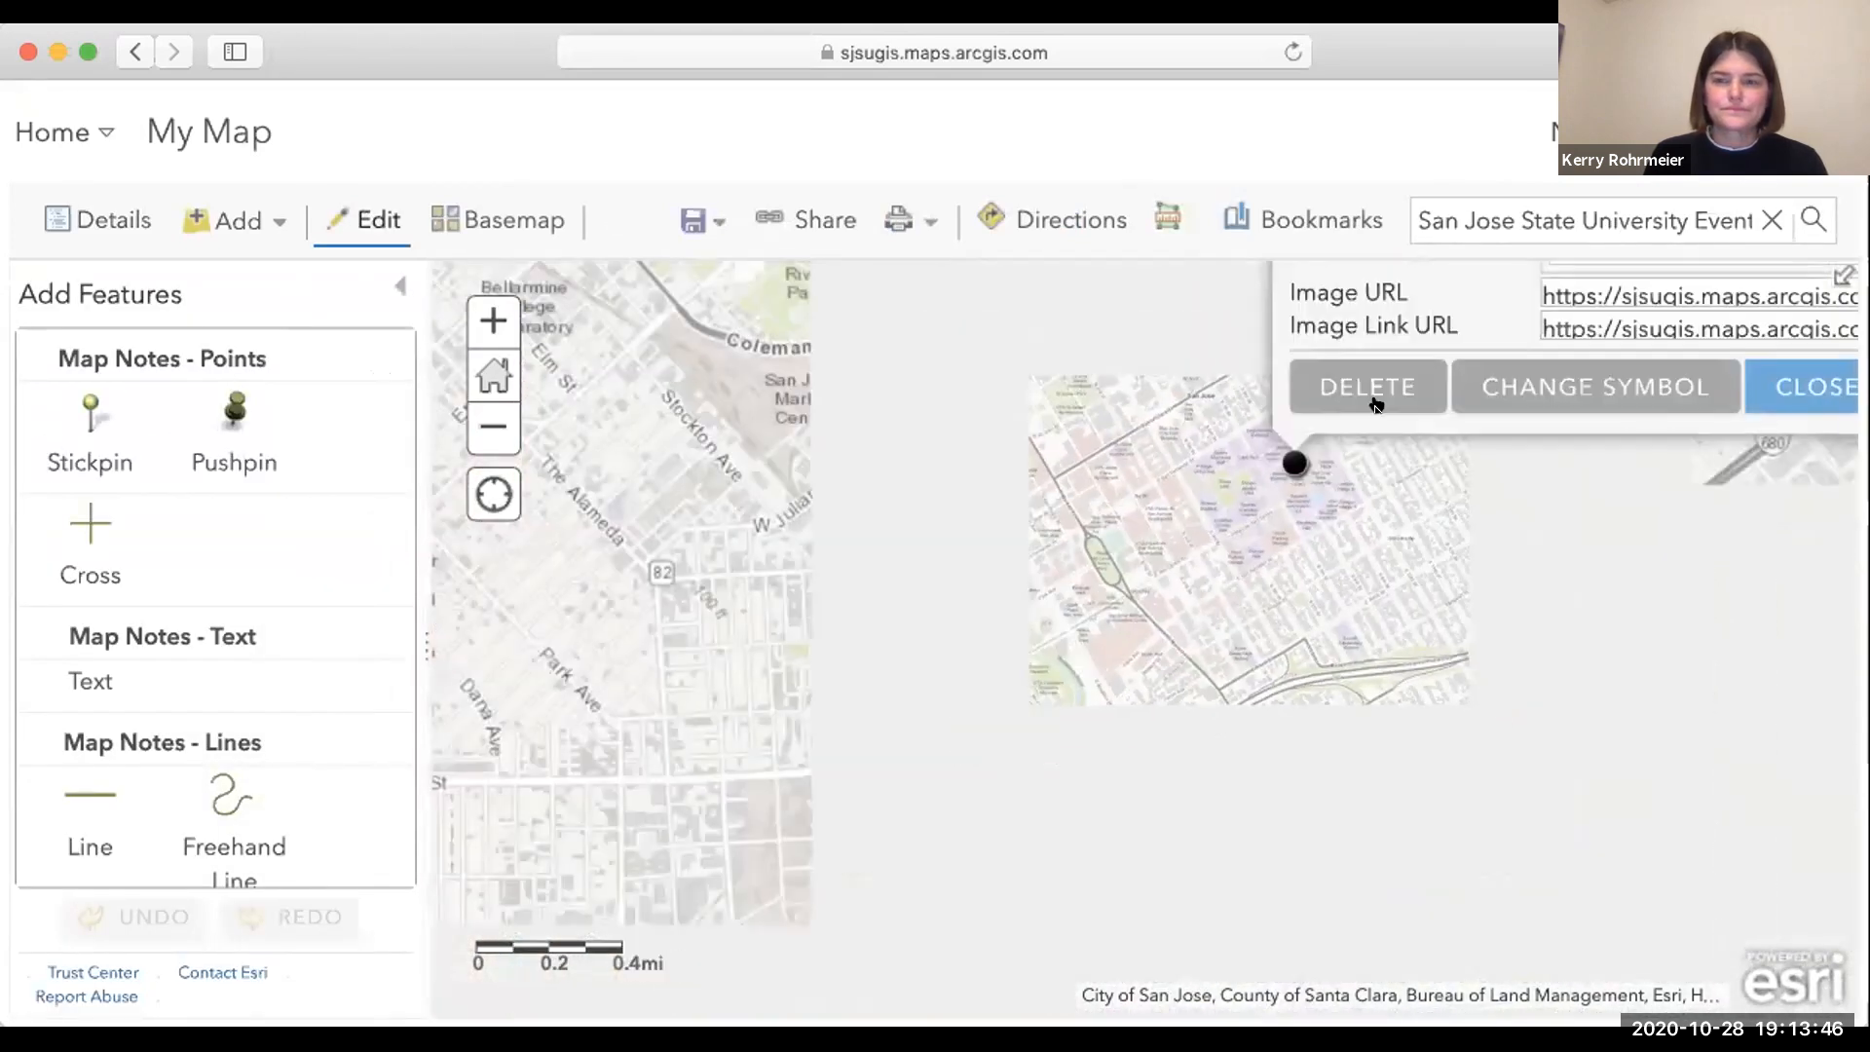
scroll(1146, 711, up, 2)
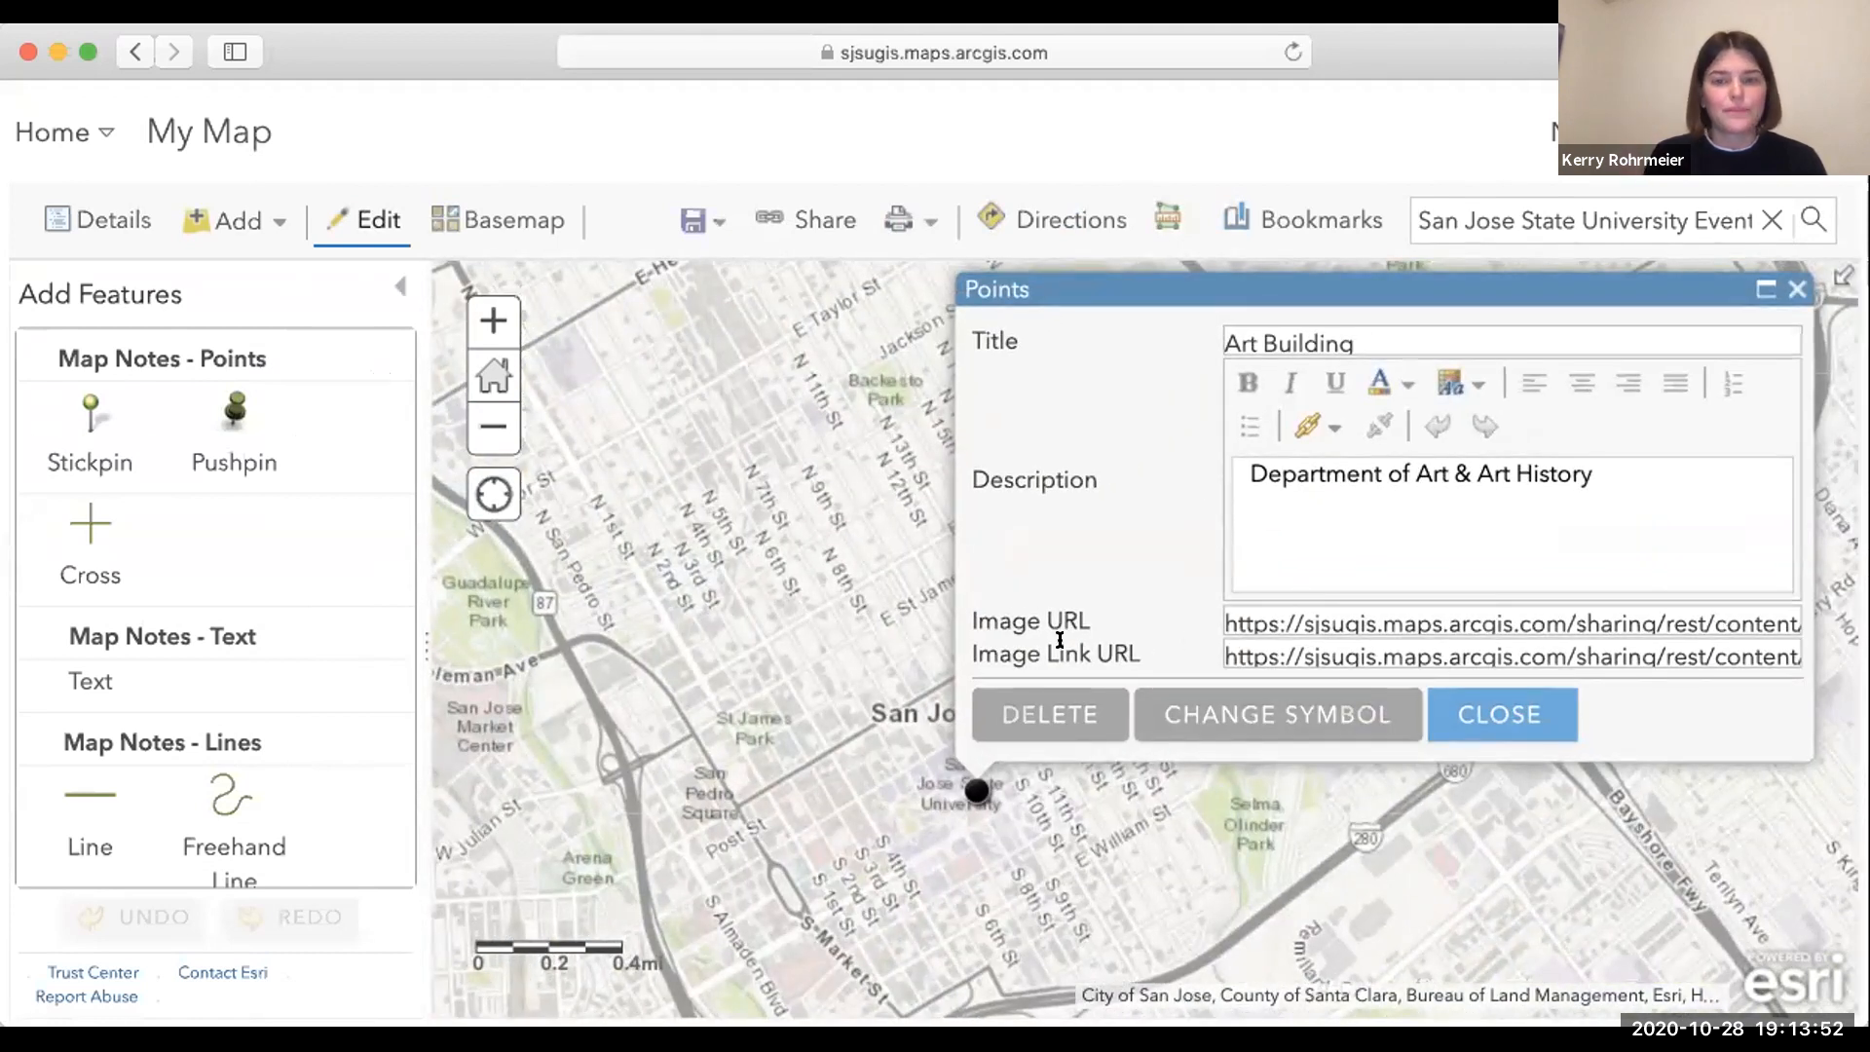
click(1500, 713)
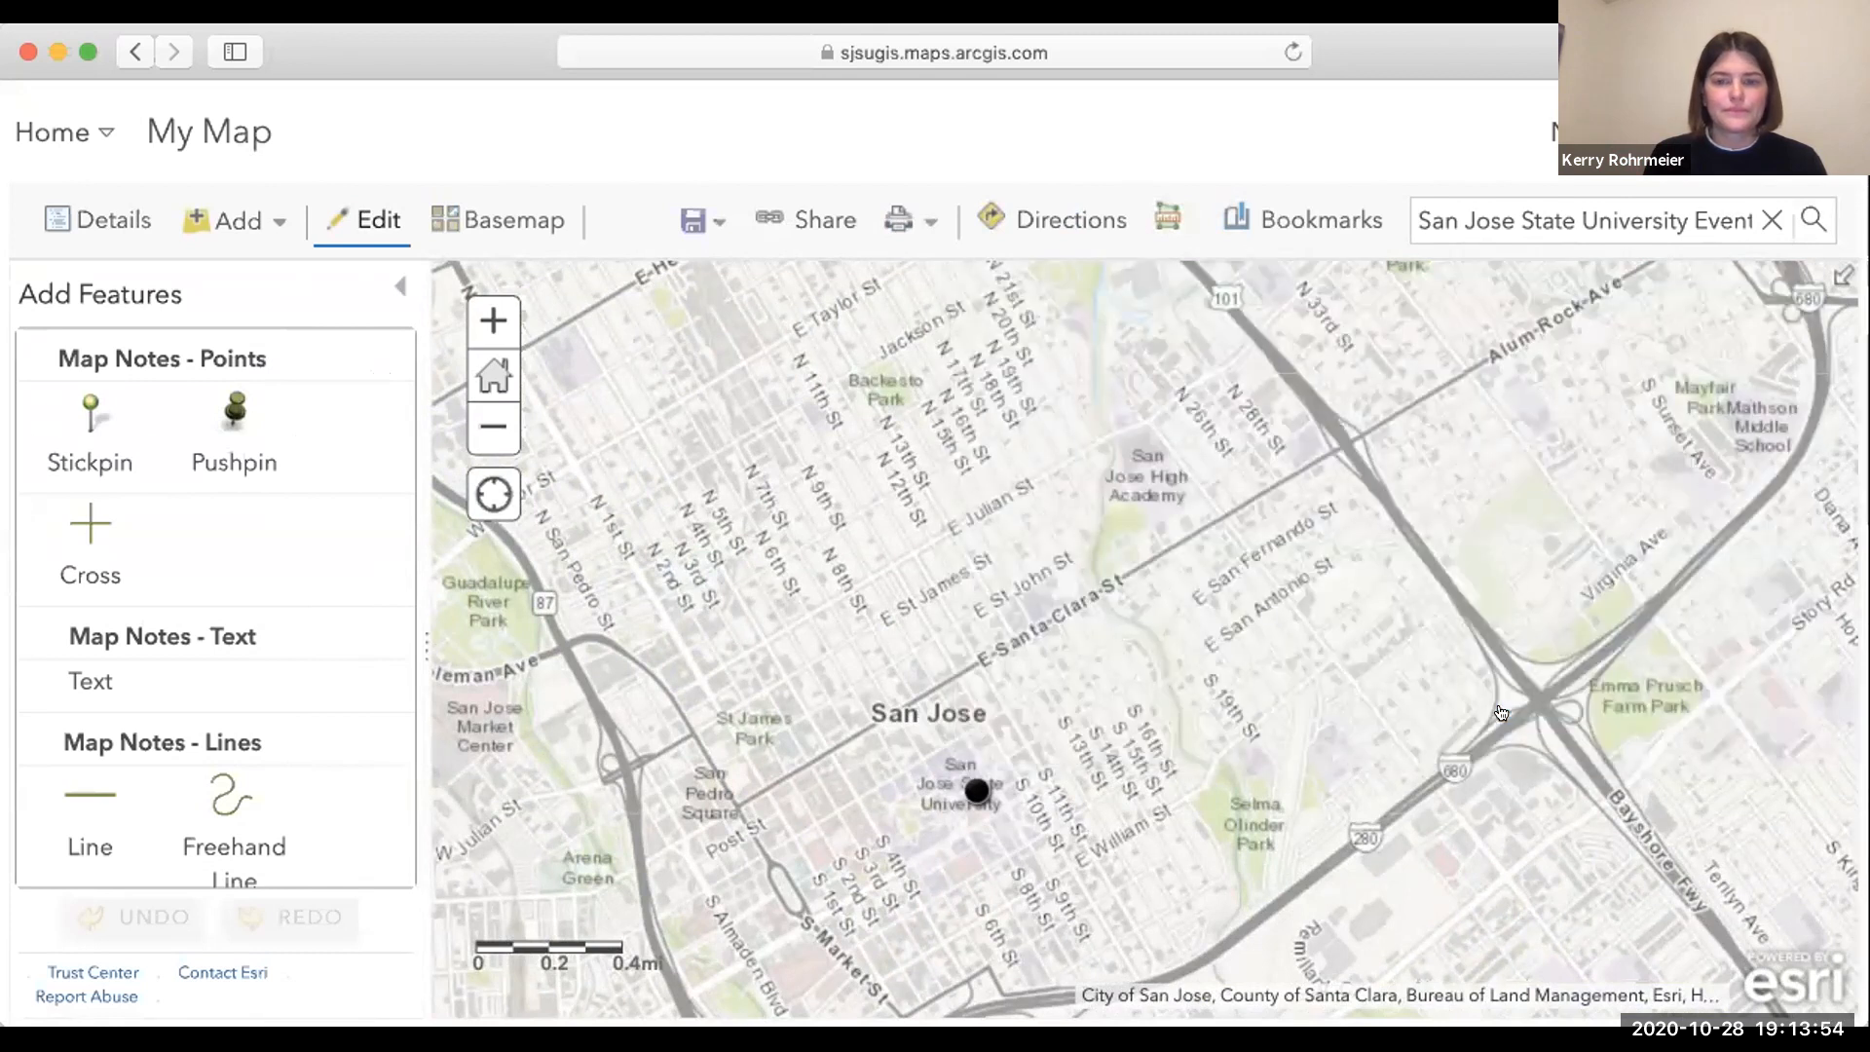
Leave editing, reopen the Art Building popup, and search Living Atlas for 'ACS Educational Attainment'.
click(399, 284)
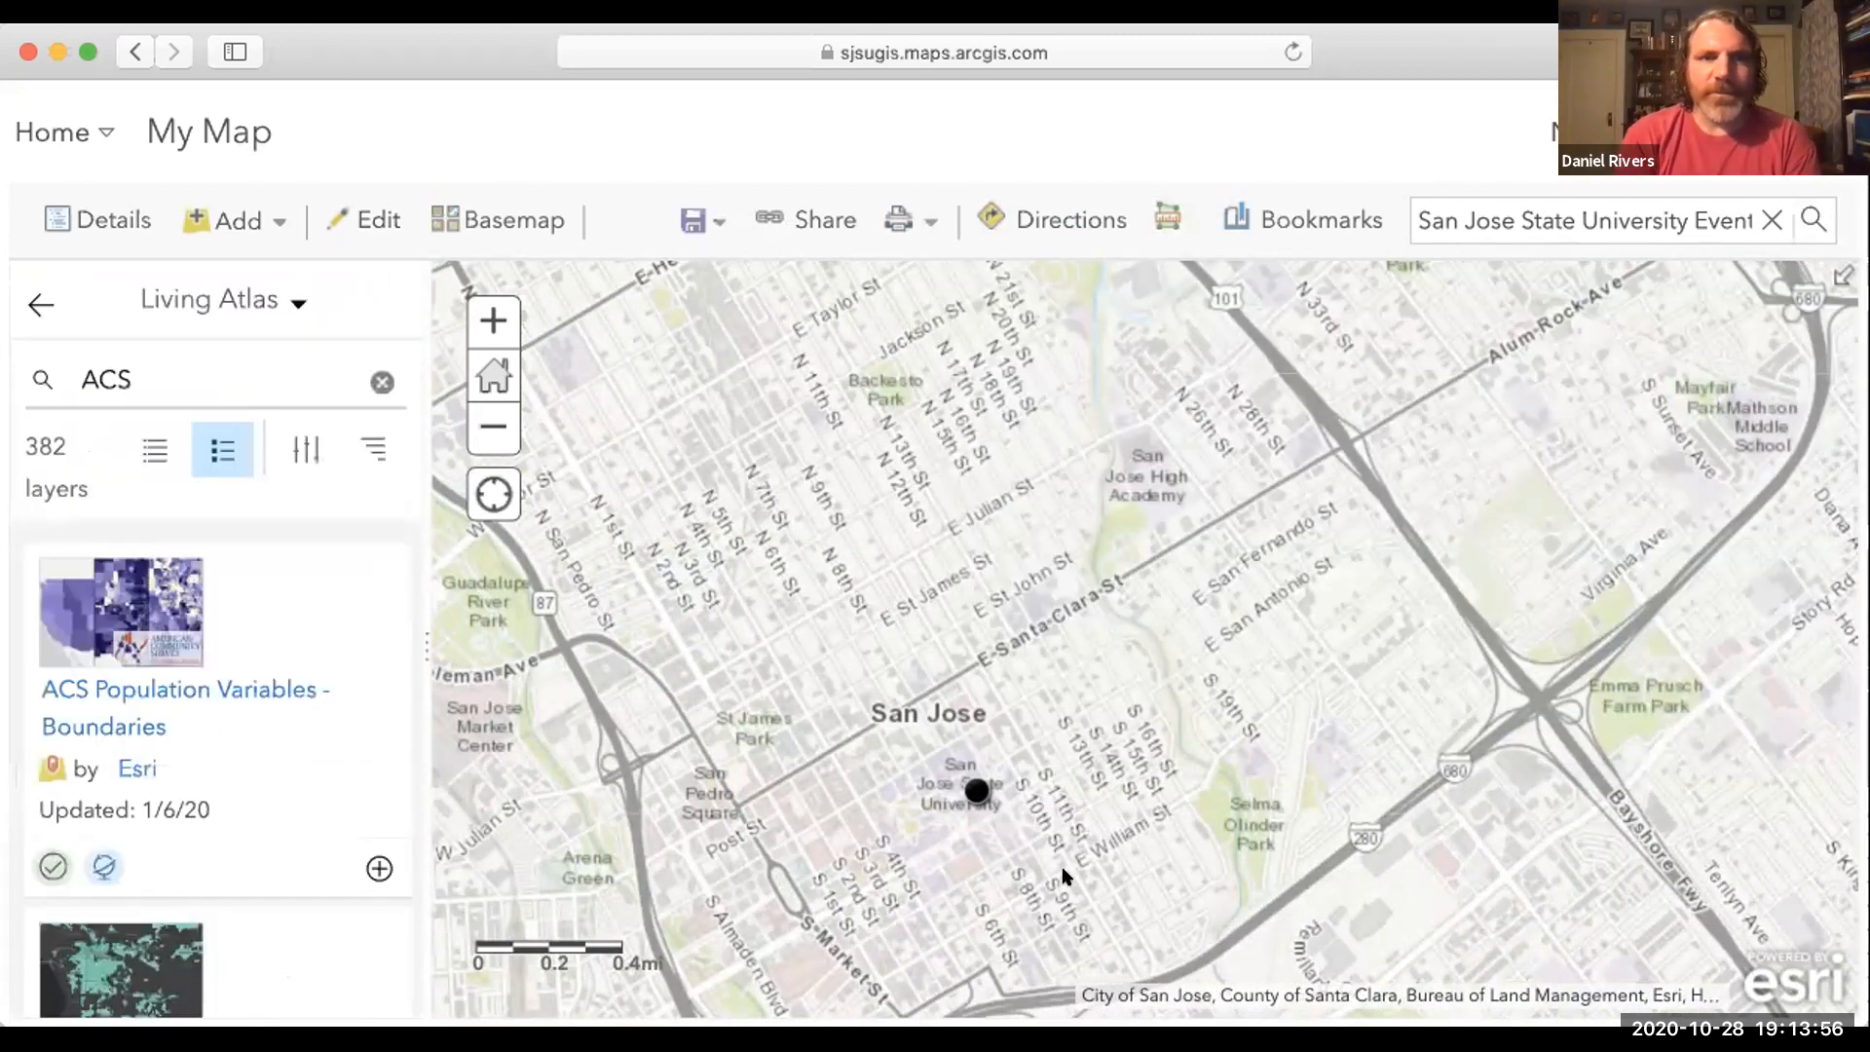
click(977, 793)
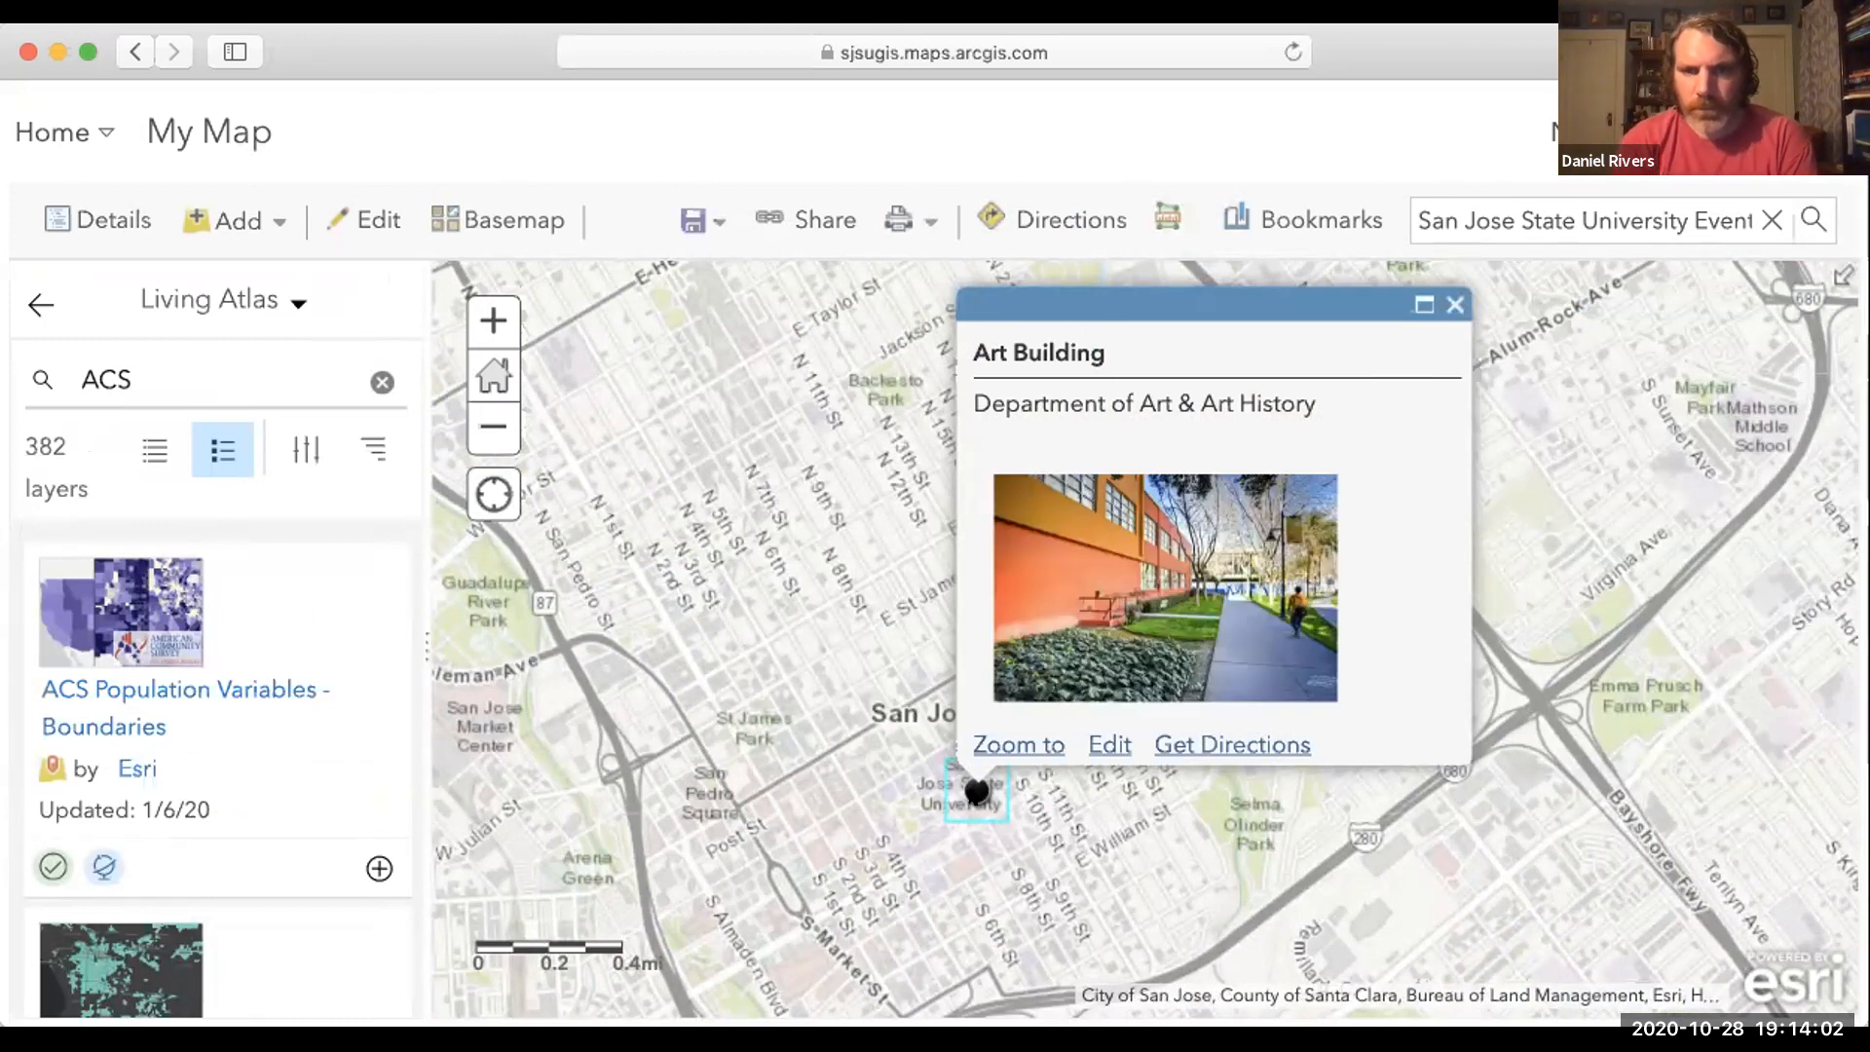
click(150, 370)
text(Educational Attainment)
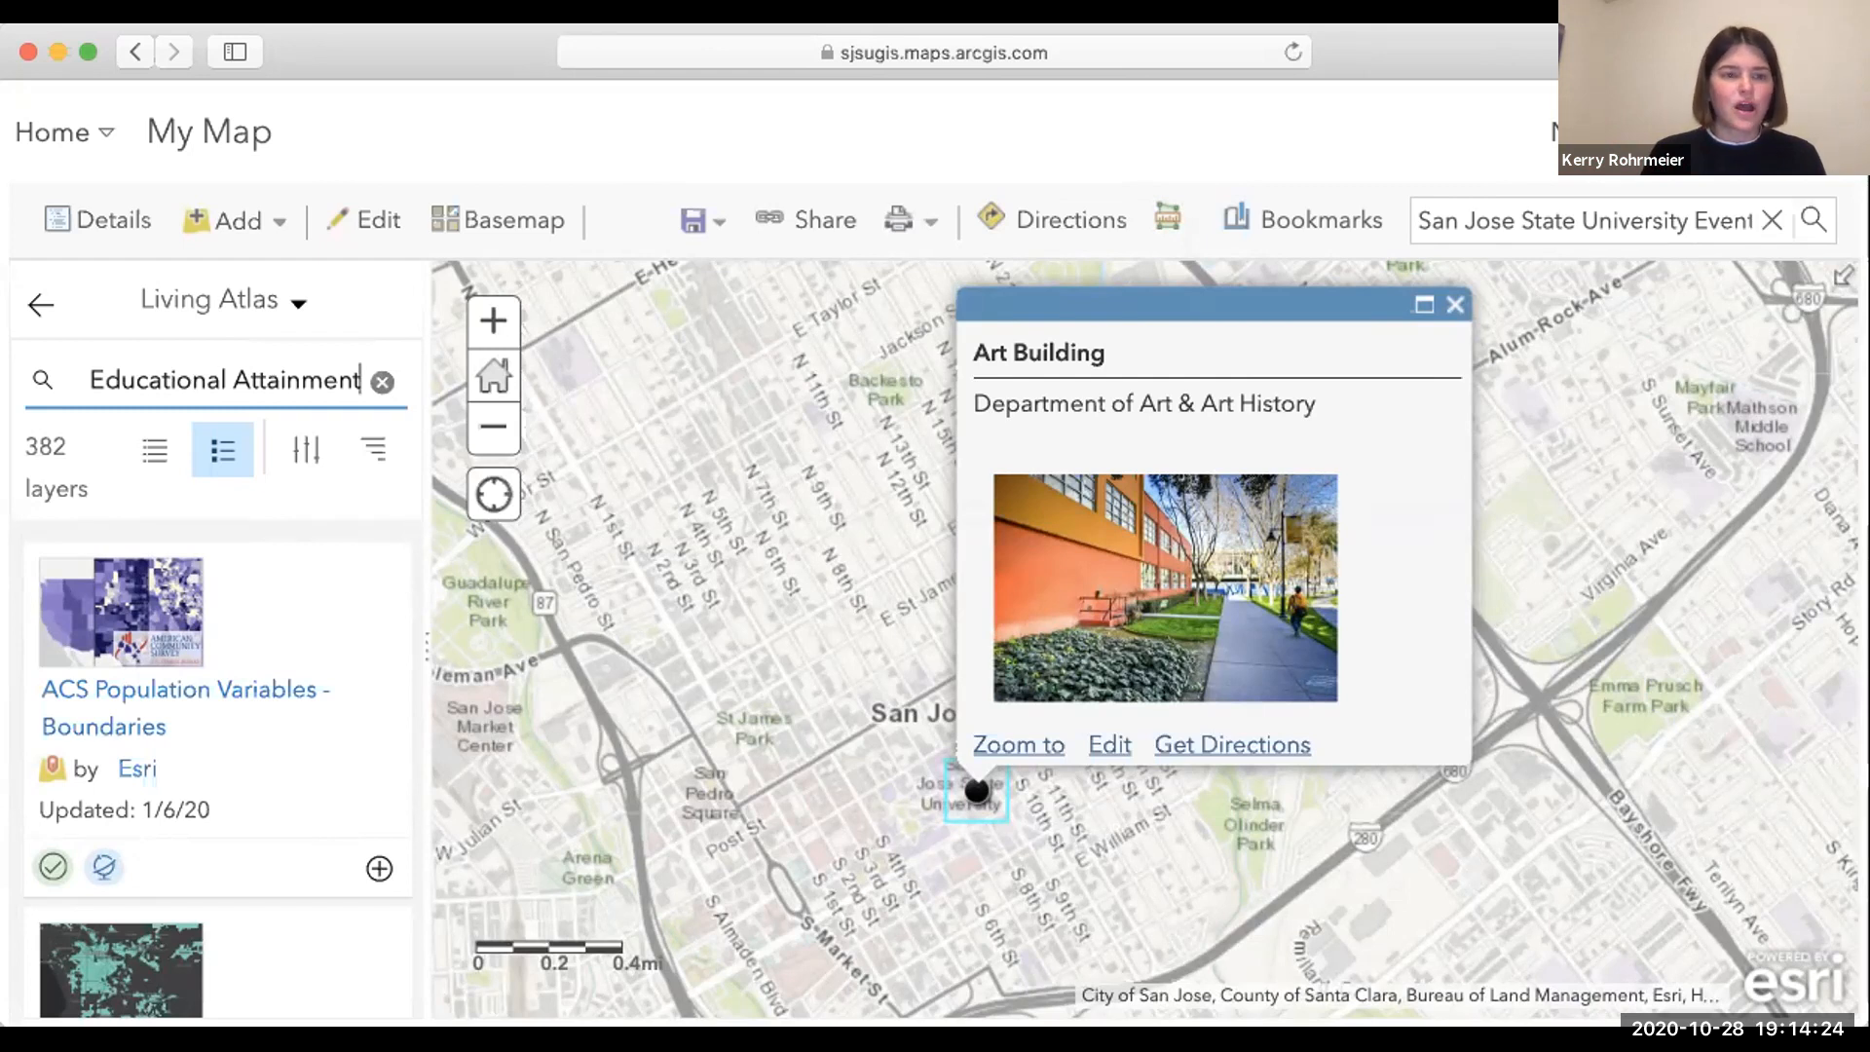
key(Return)
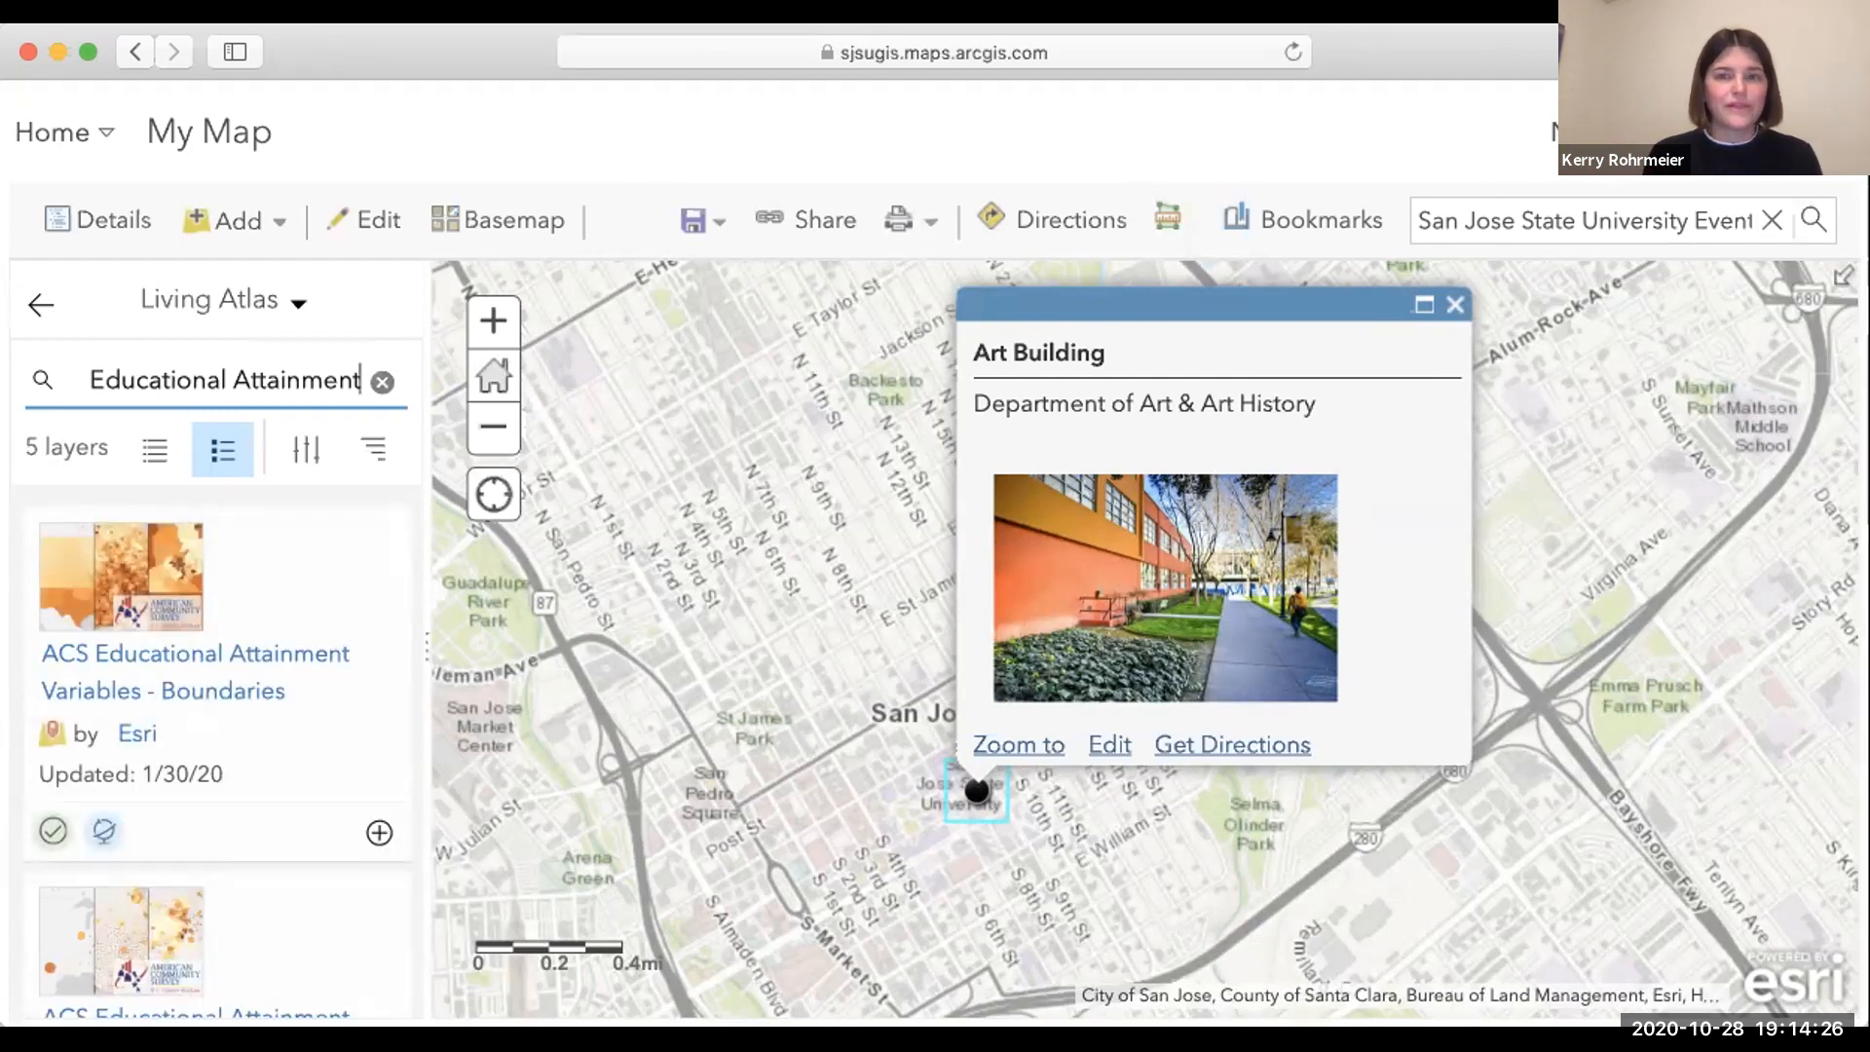
Add the ACS Educational Attainment Variables - Boundaries layer to the map.
click(1452, 305)
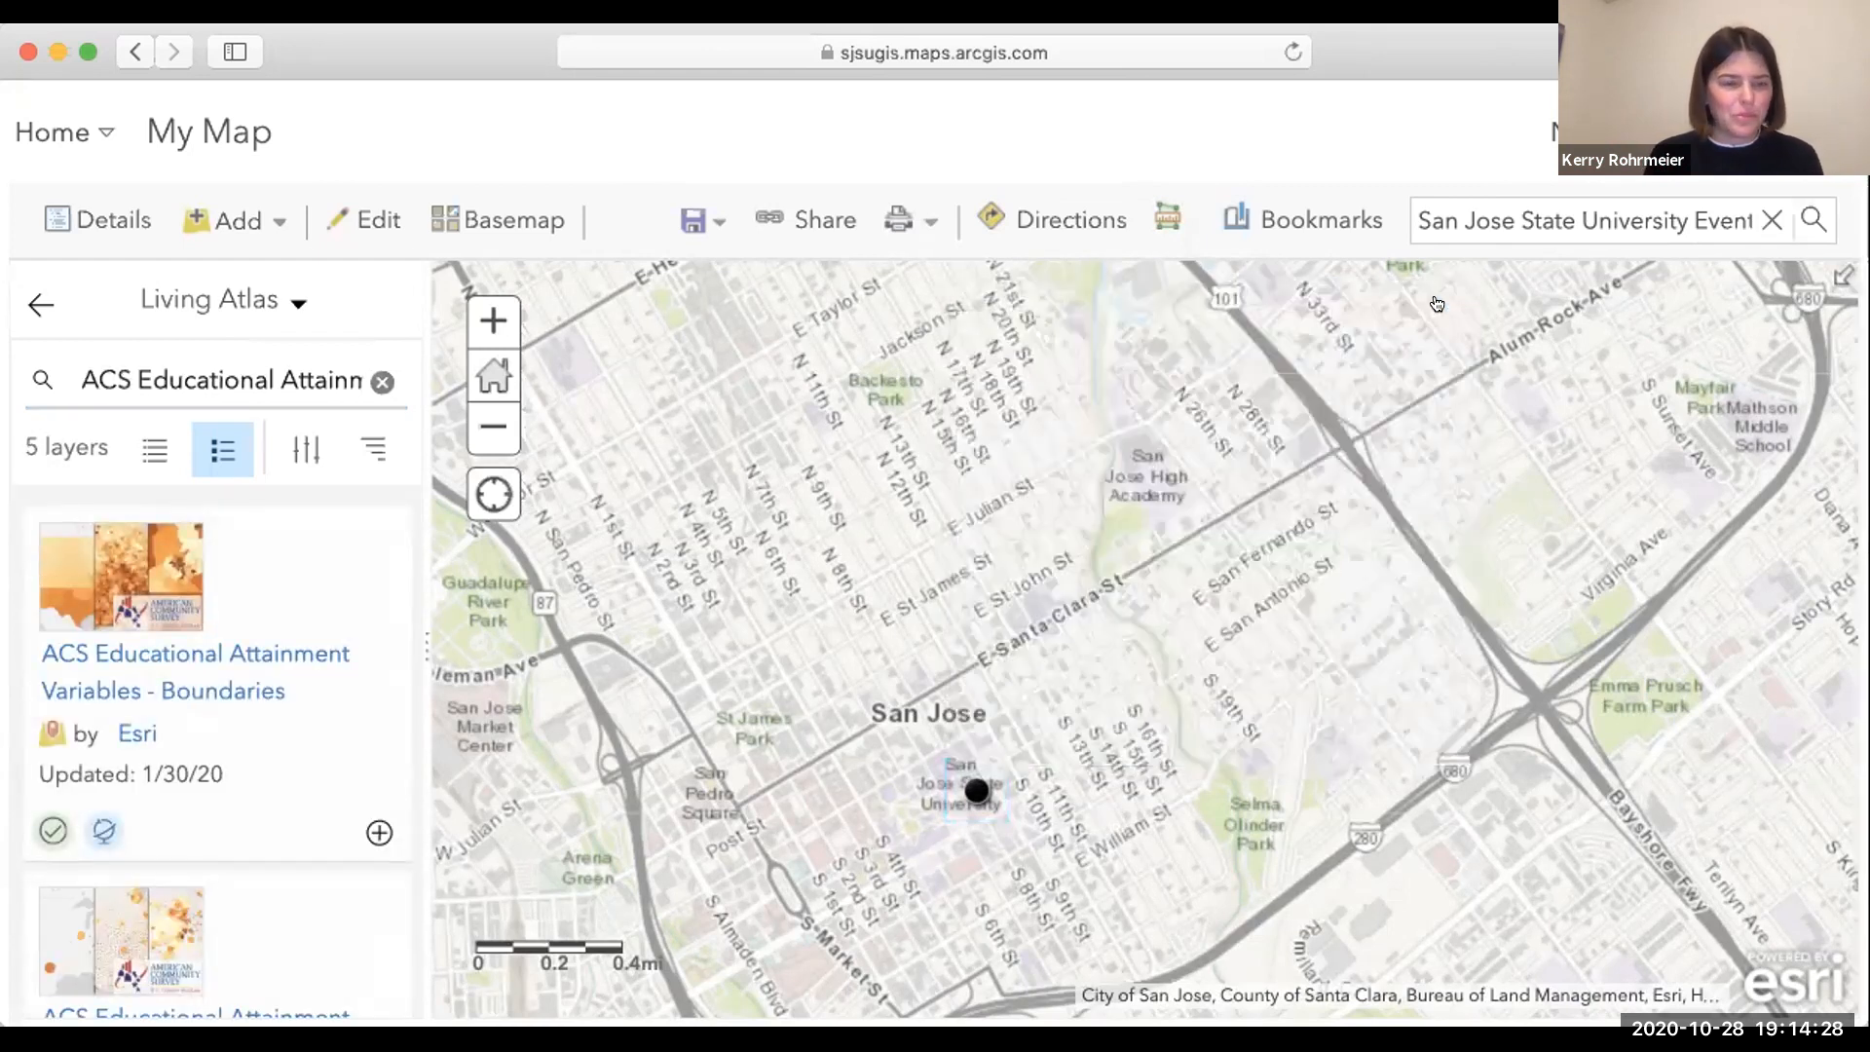
click(125, 573)
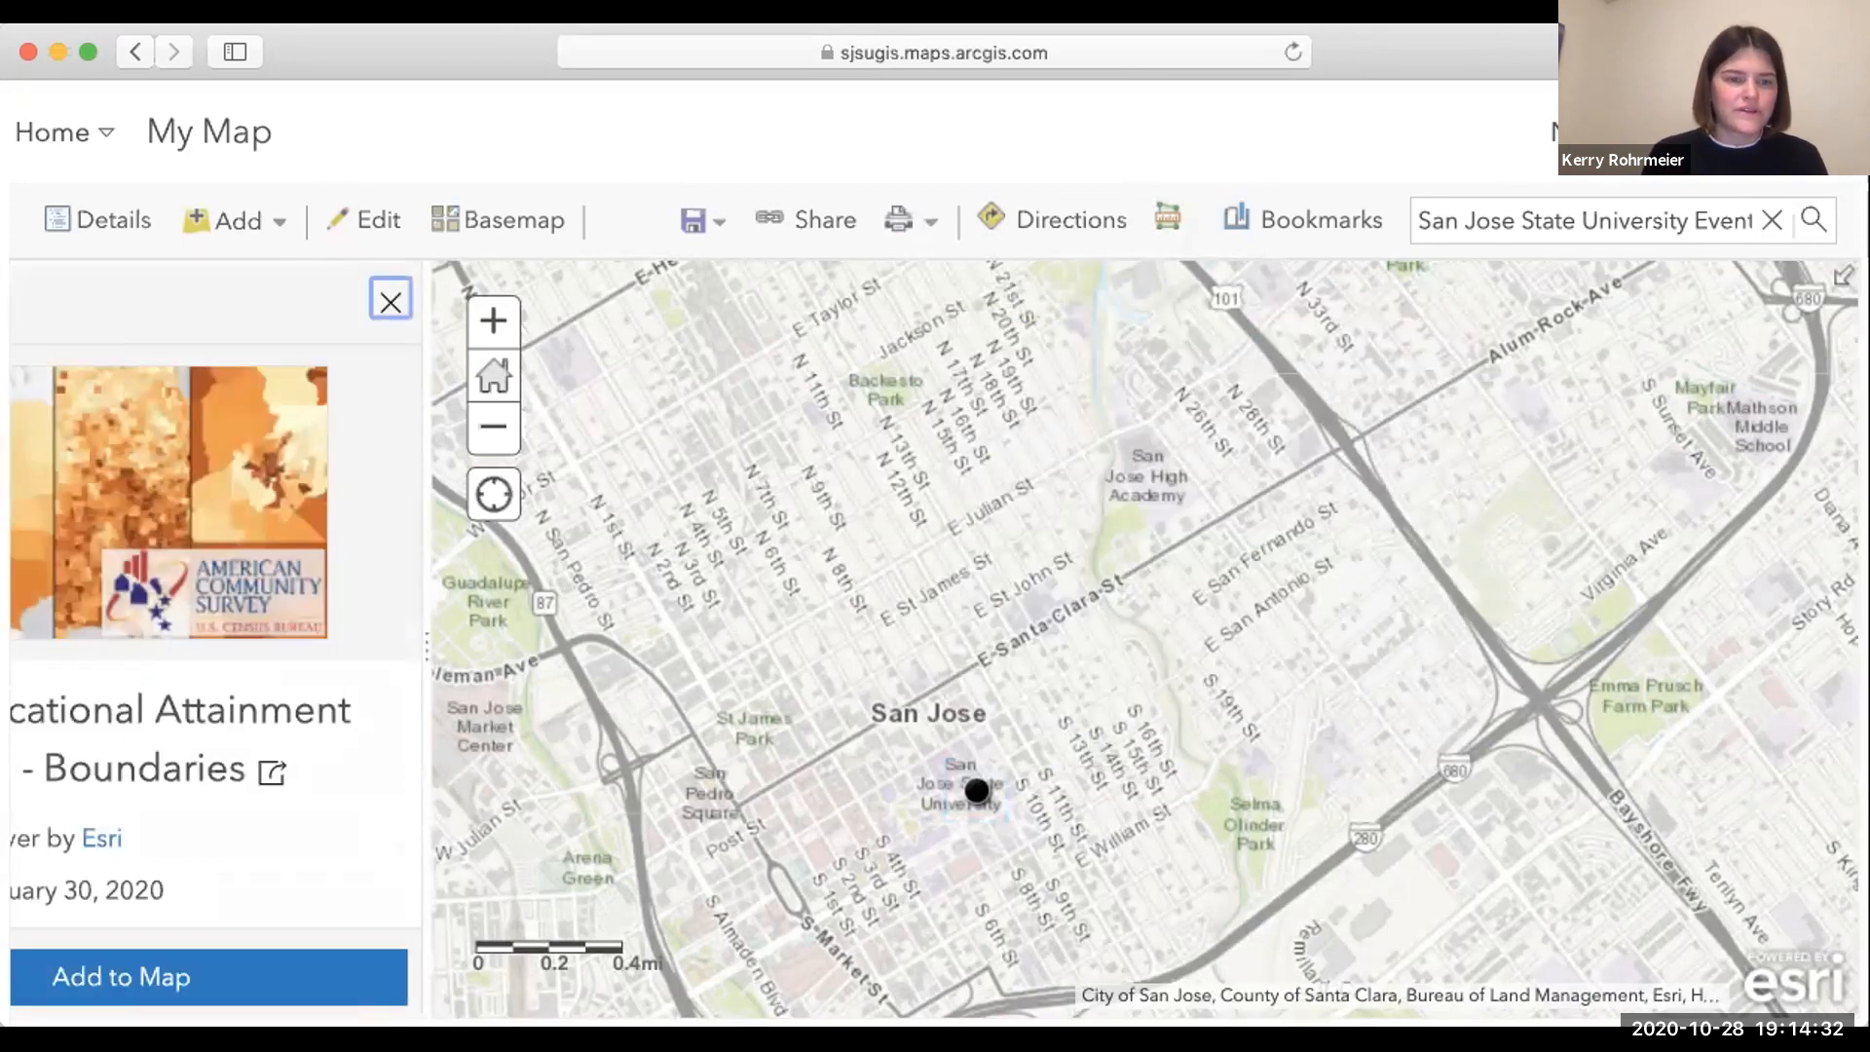
click(329, 981)
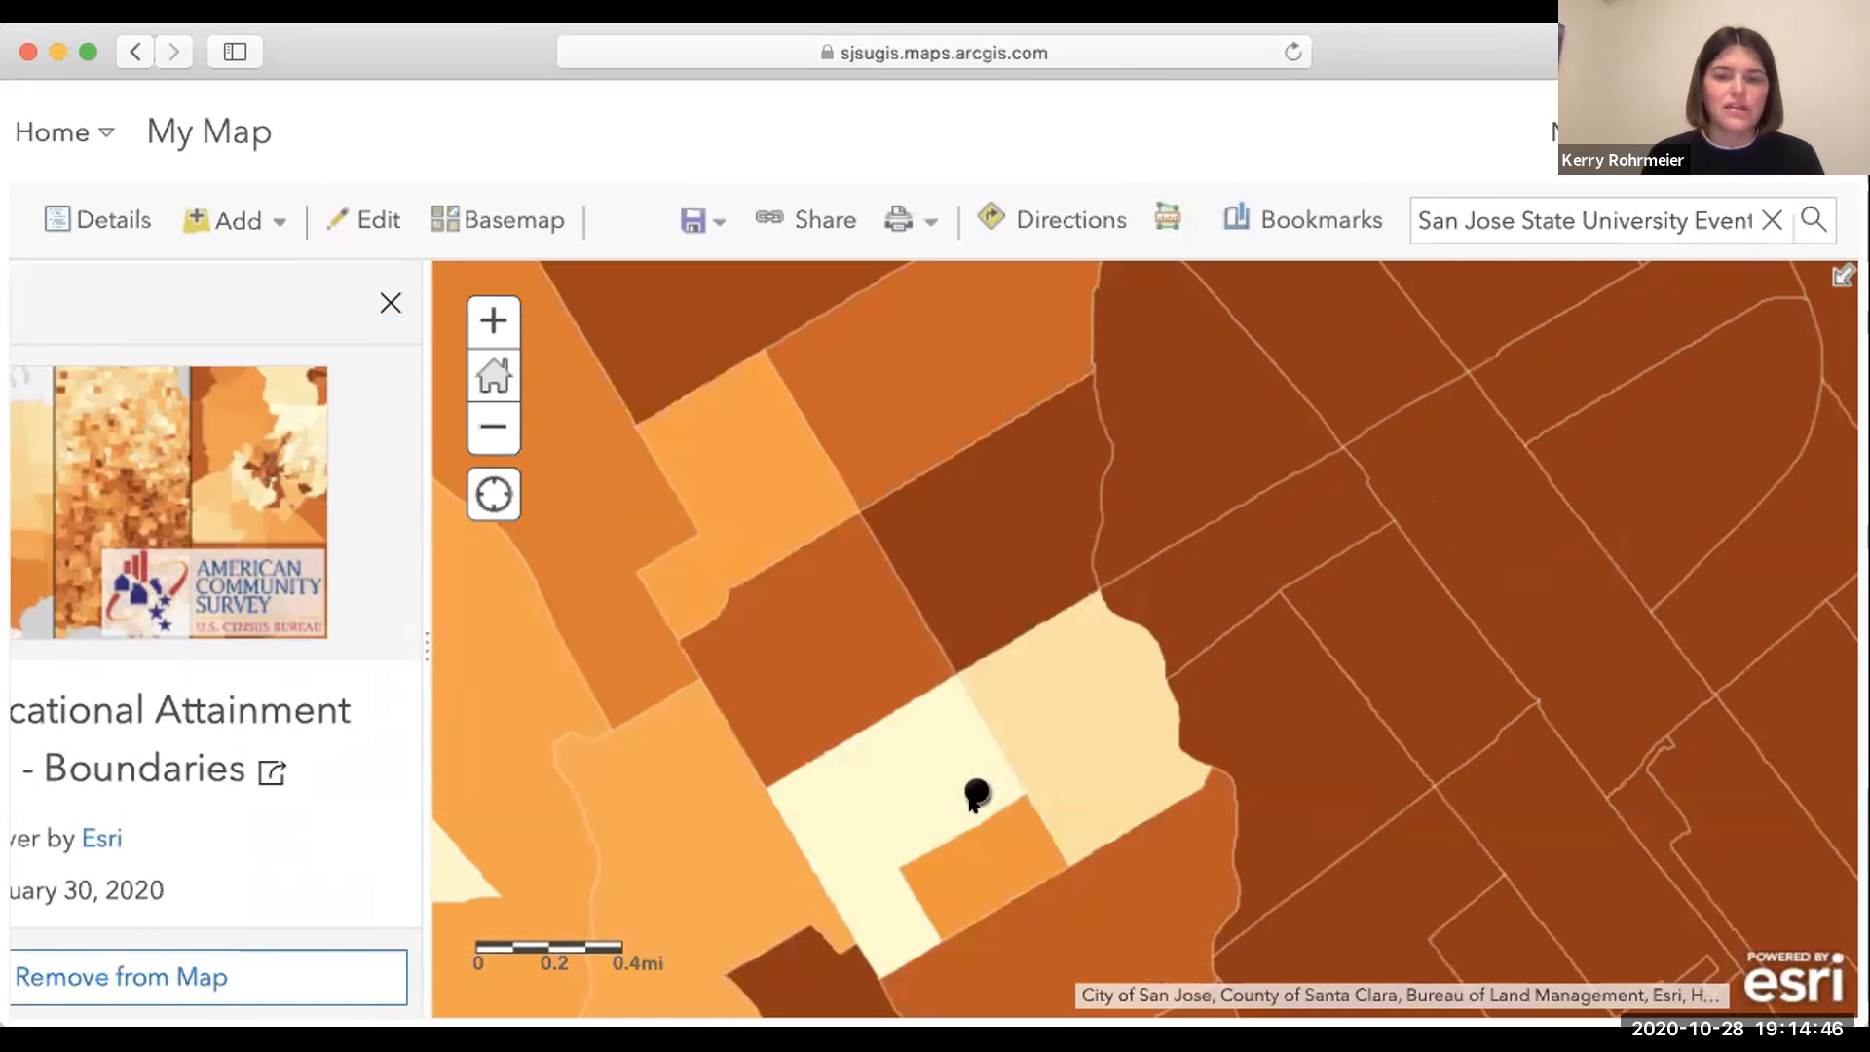
Inspect attainment popups for two neighbouring census tracts, then open the map's Details panel.
click(1037, 750)
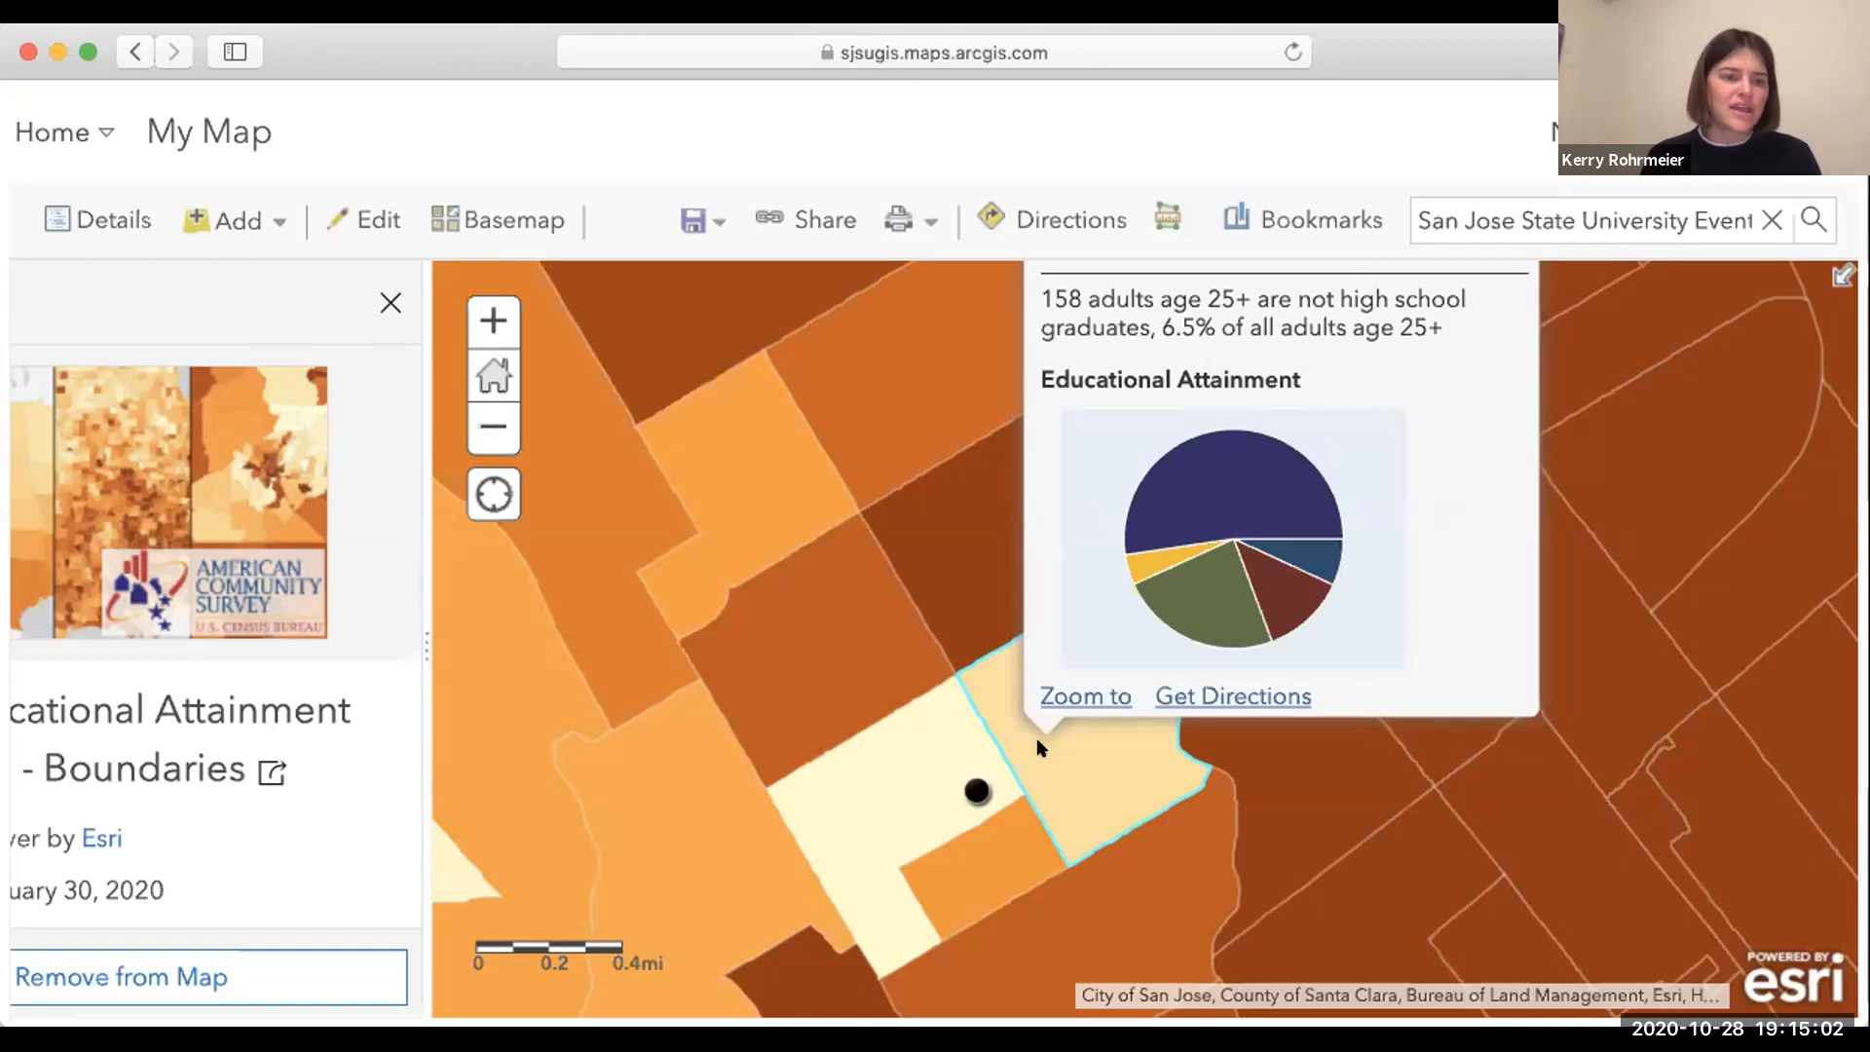
drag(936, 558, 917, 701)
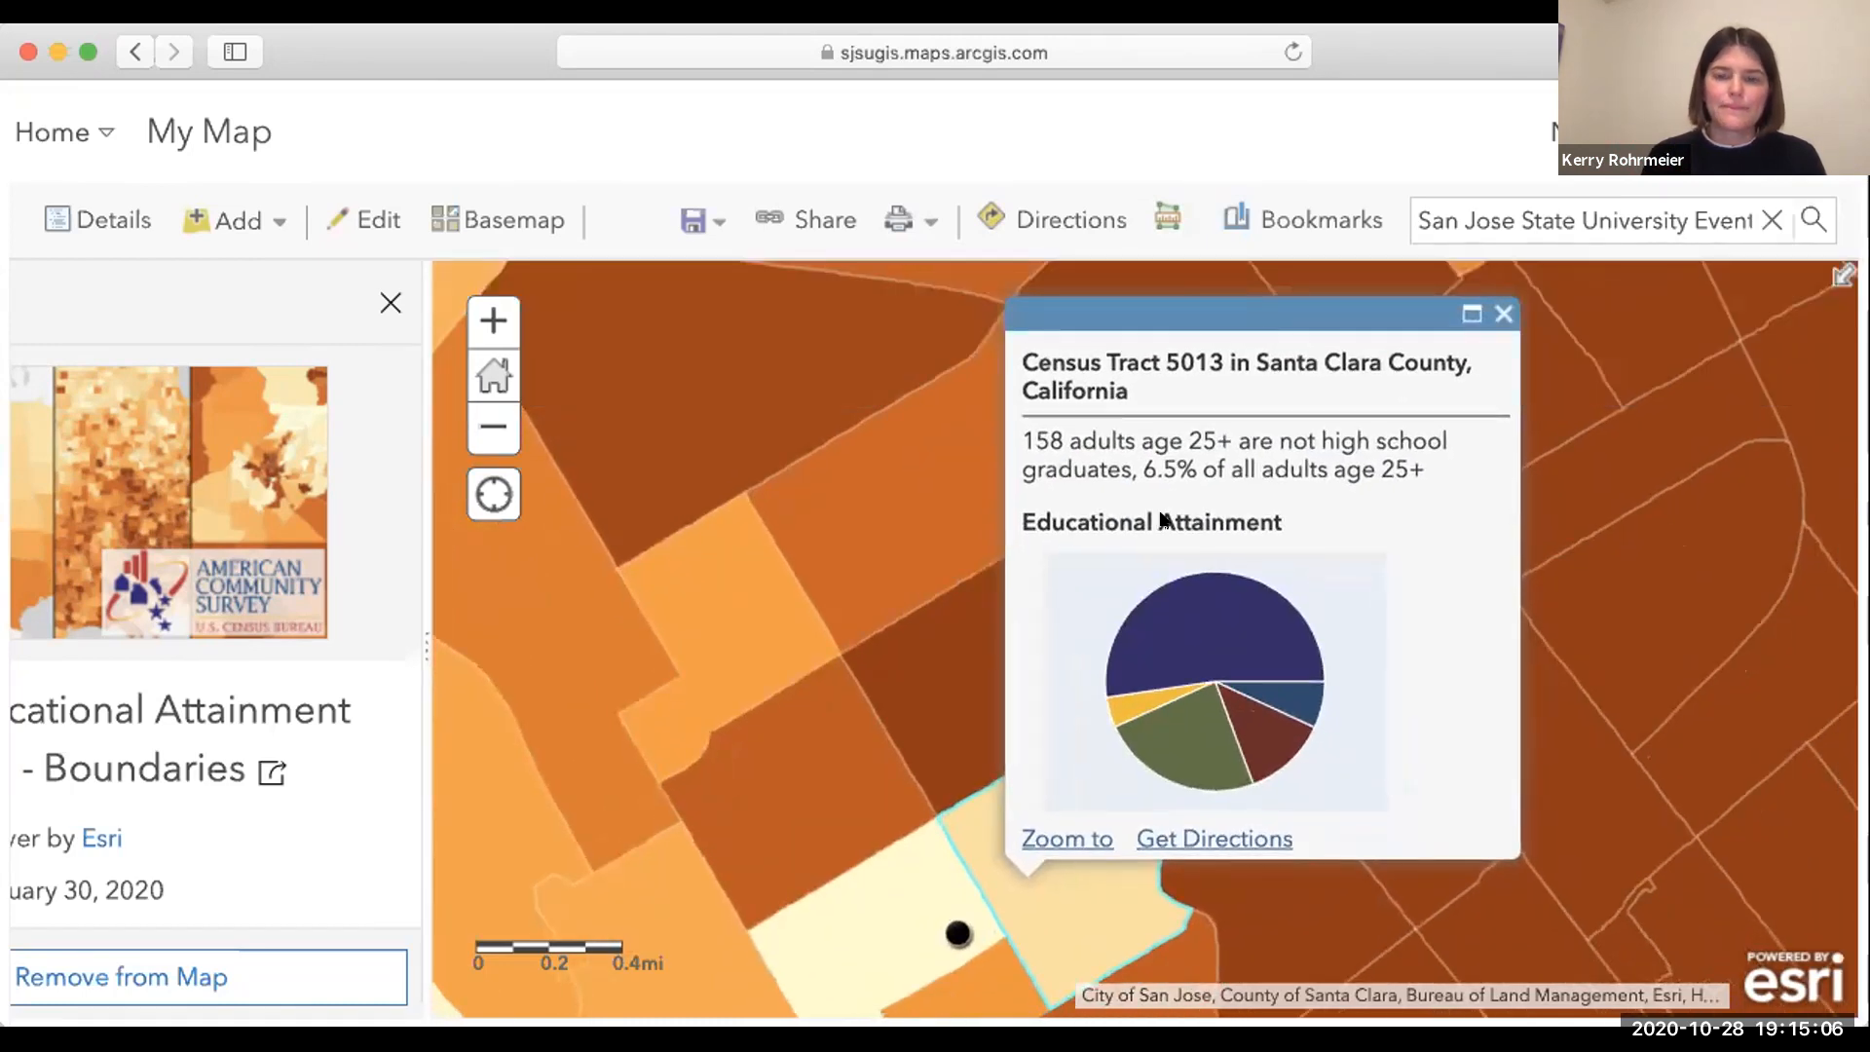
click(853, 748)
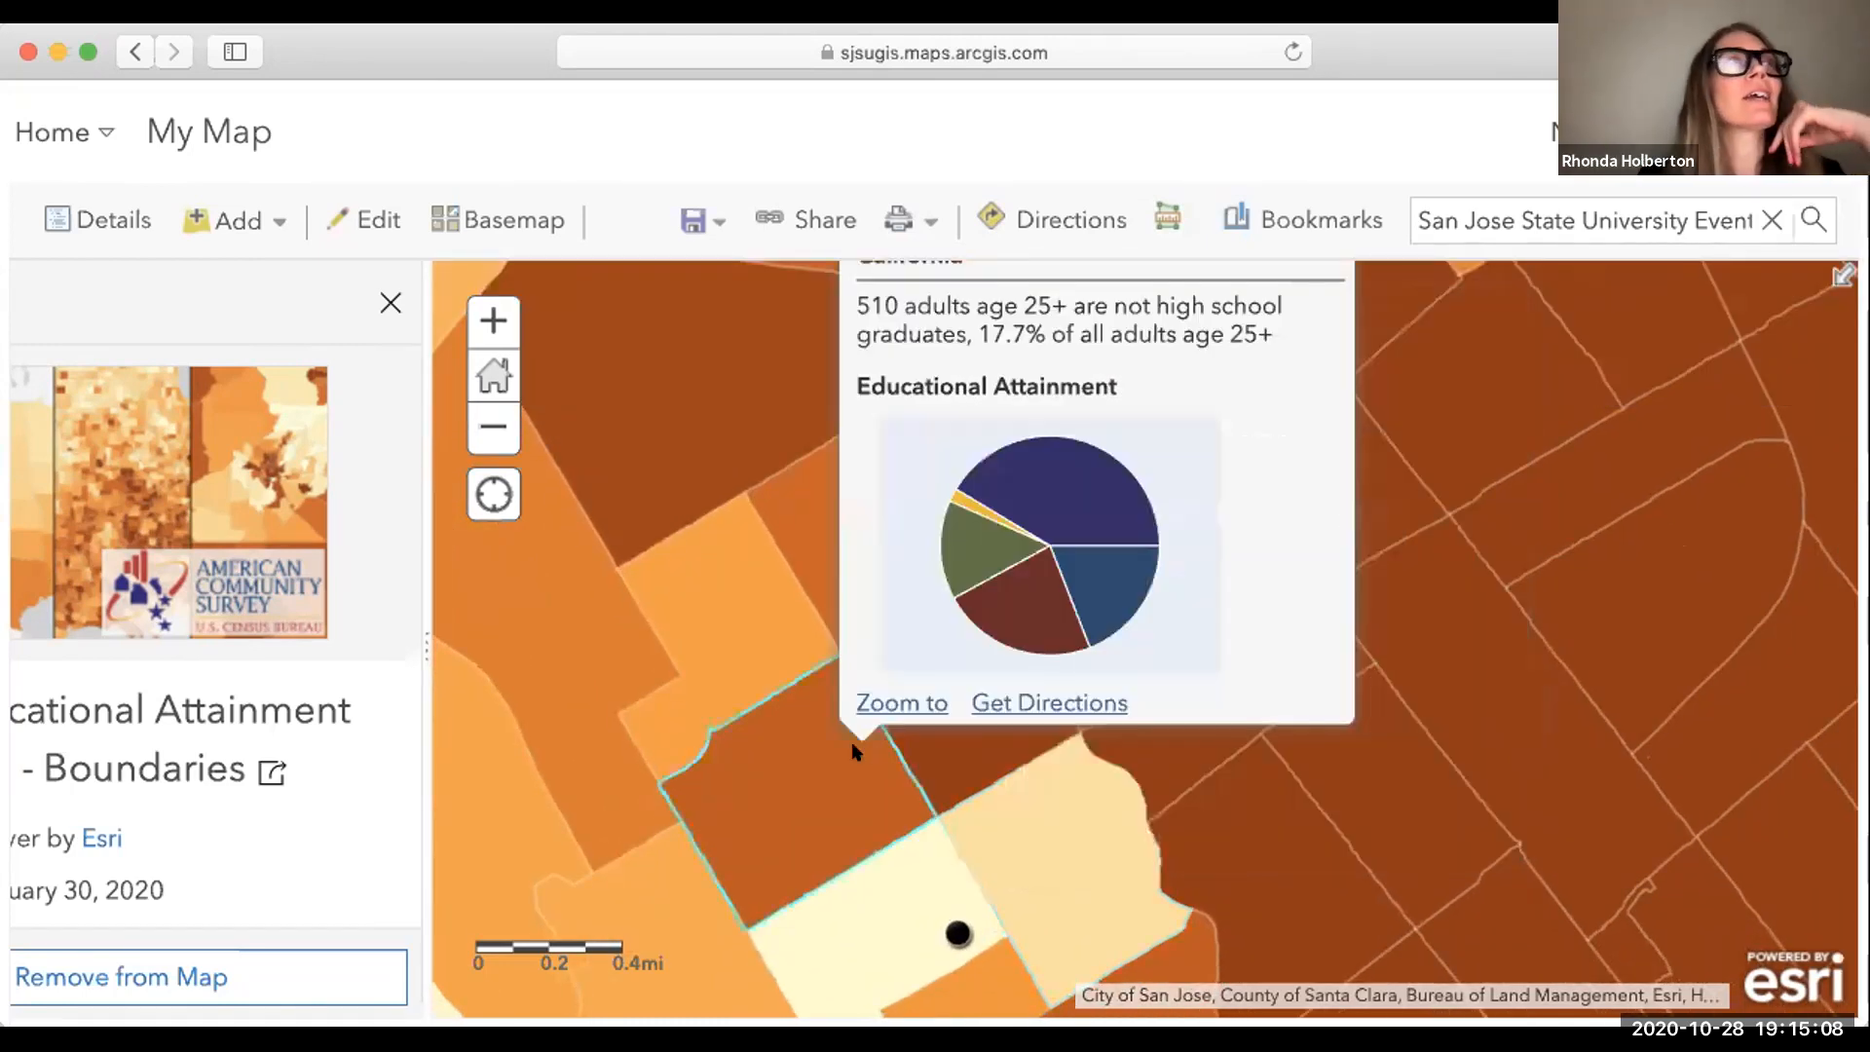
click(373, 306)
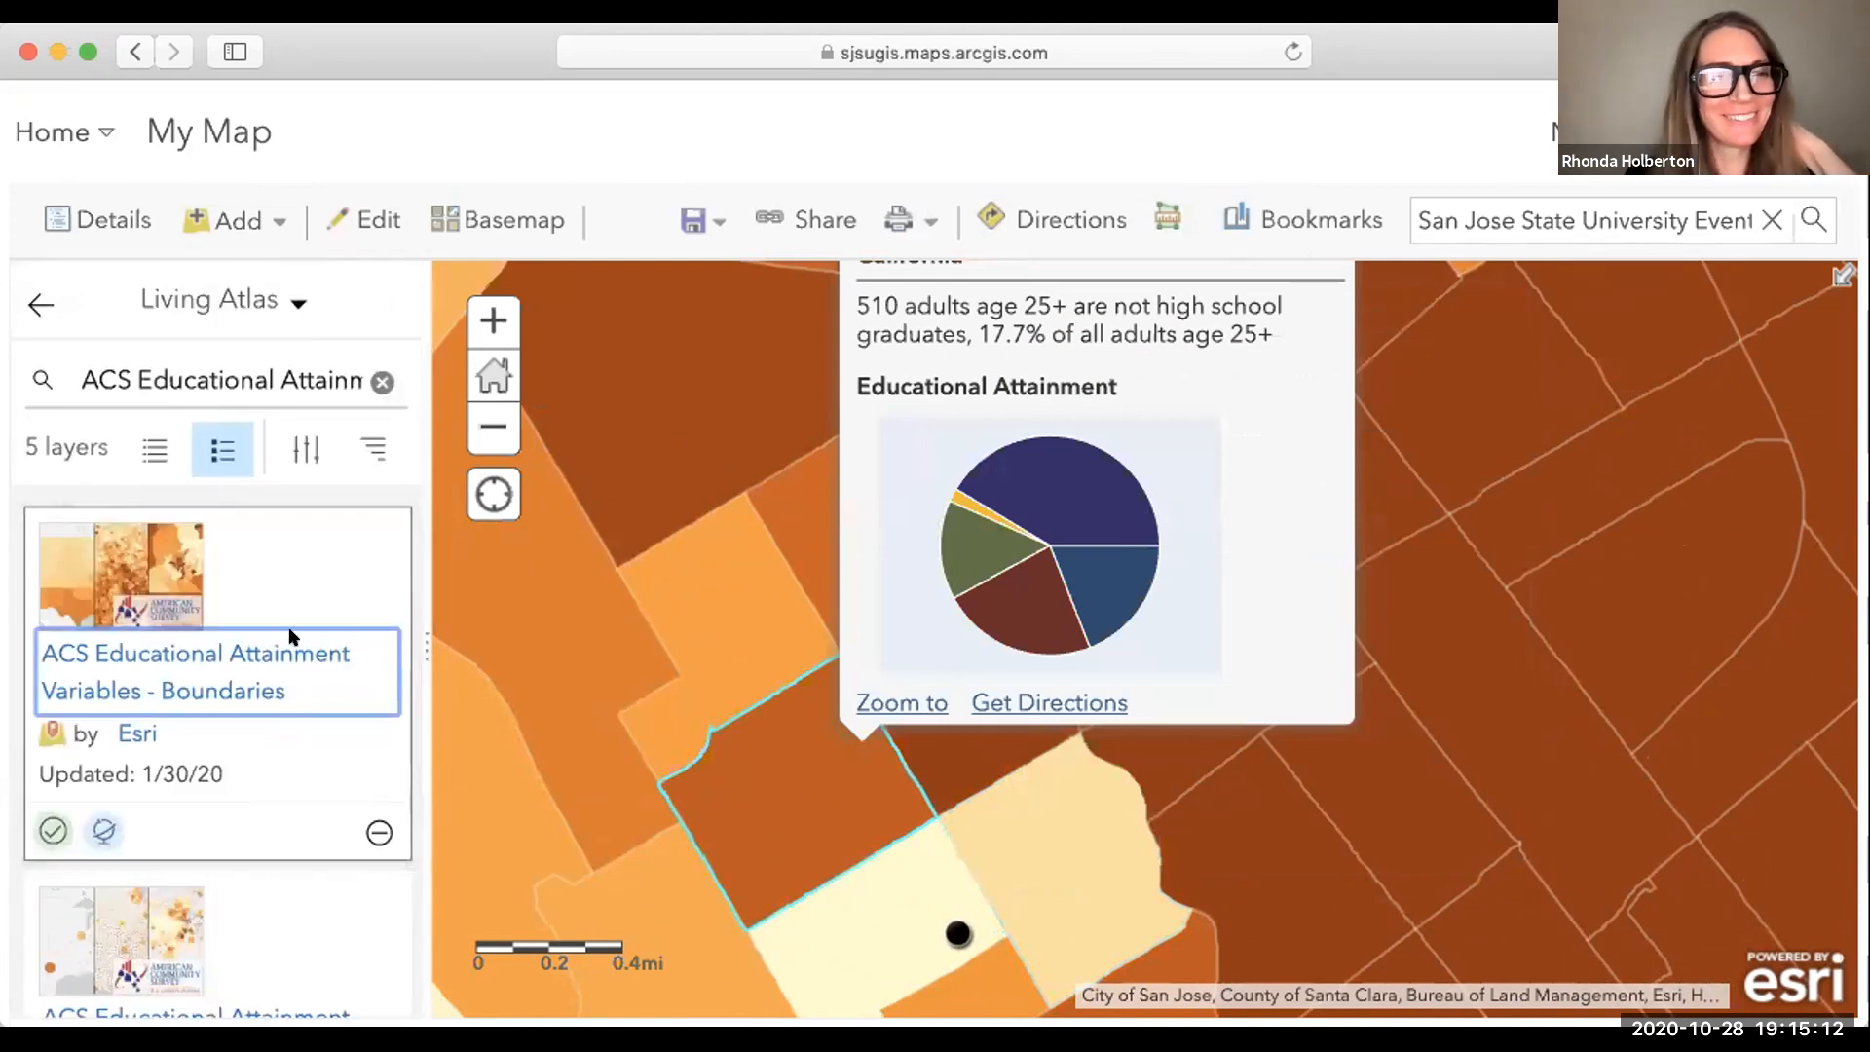
click(96, 216)
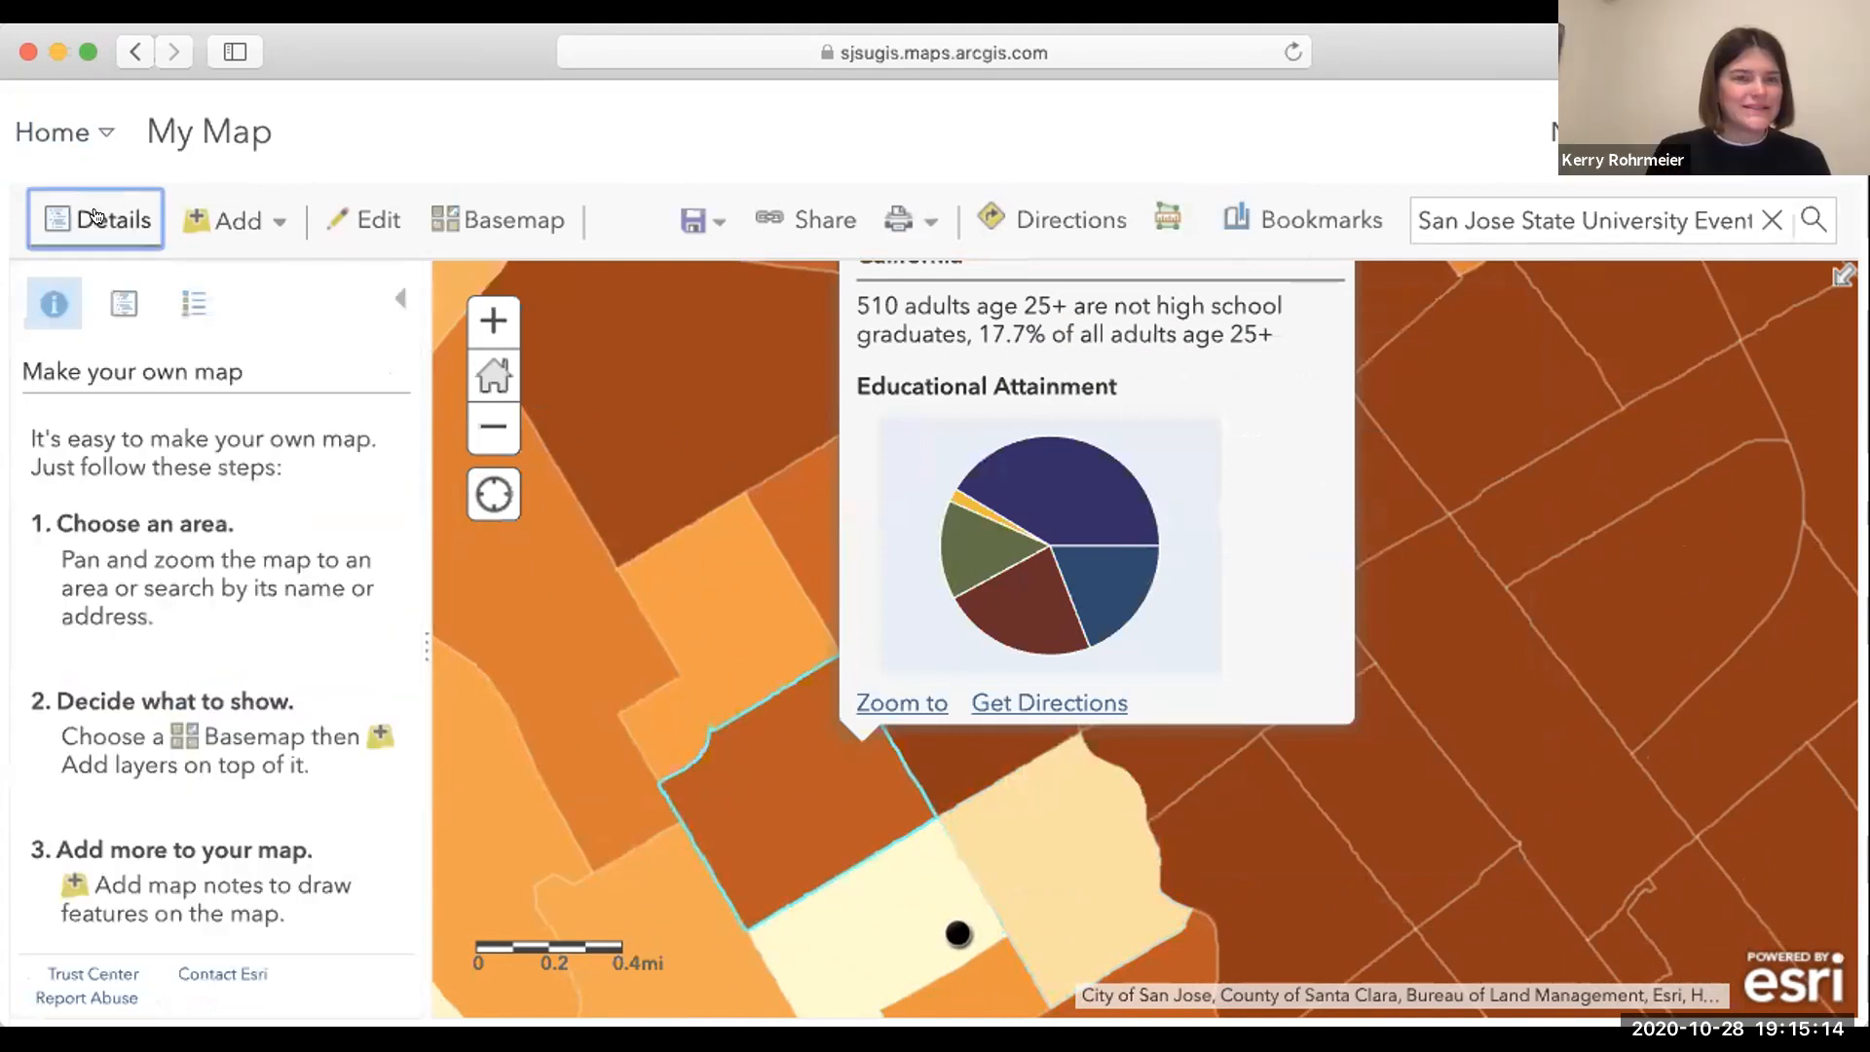
scroll(208, 394, down, 3)
Show the legend, then hide the Map Notes, Art Building, State and County layers.
click(189, 290)
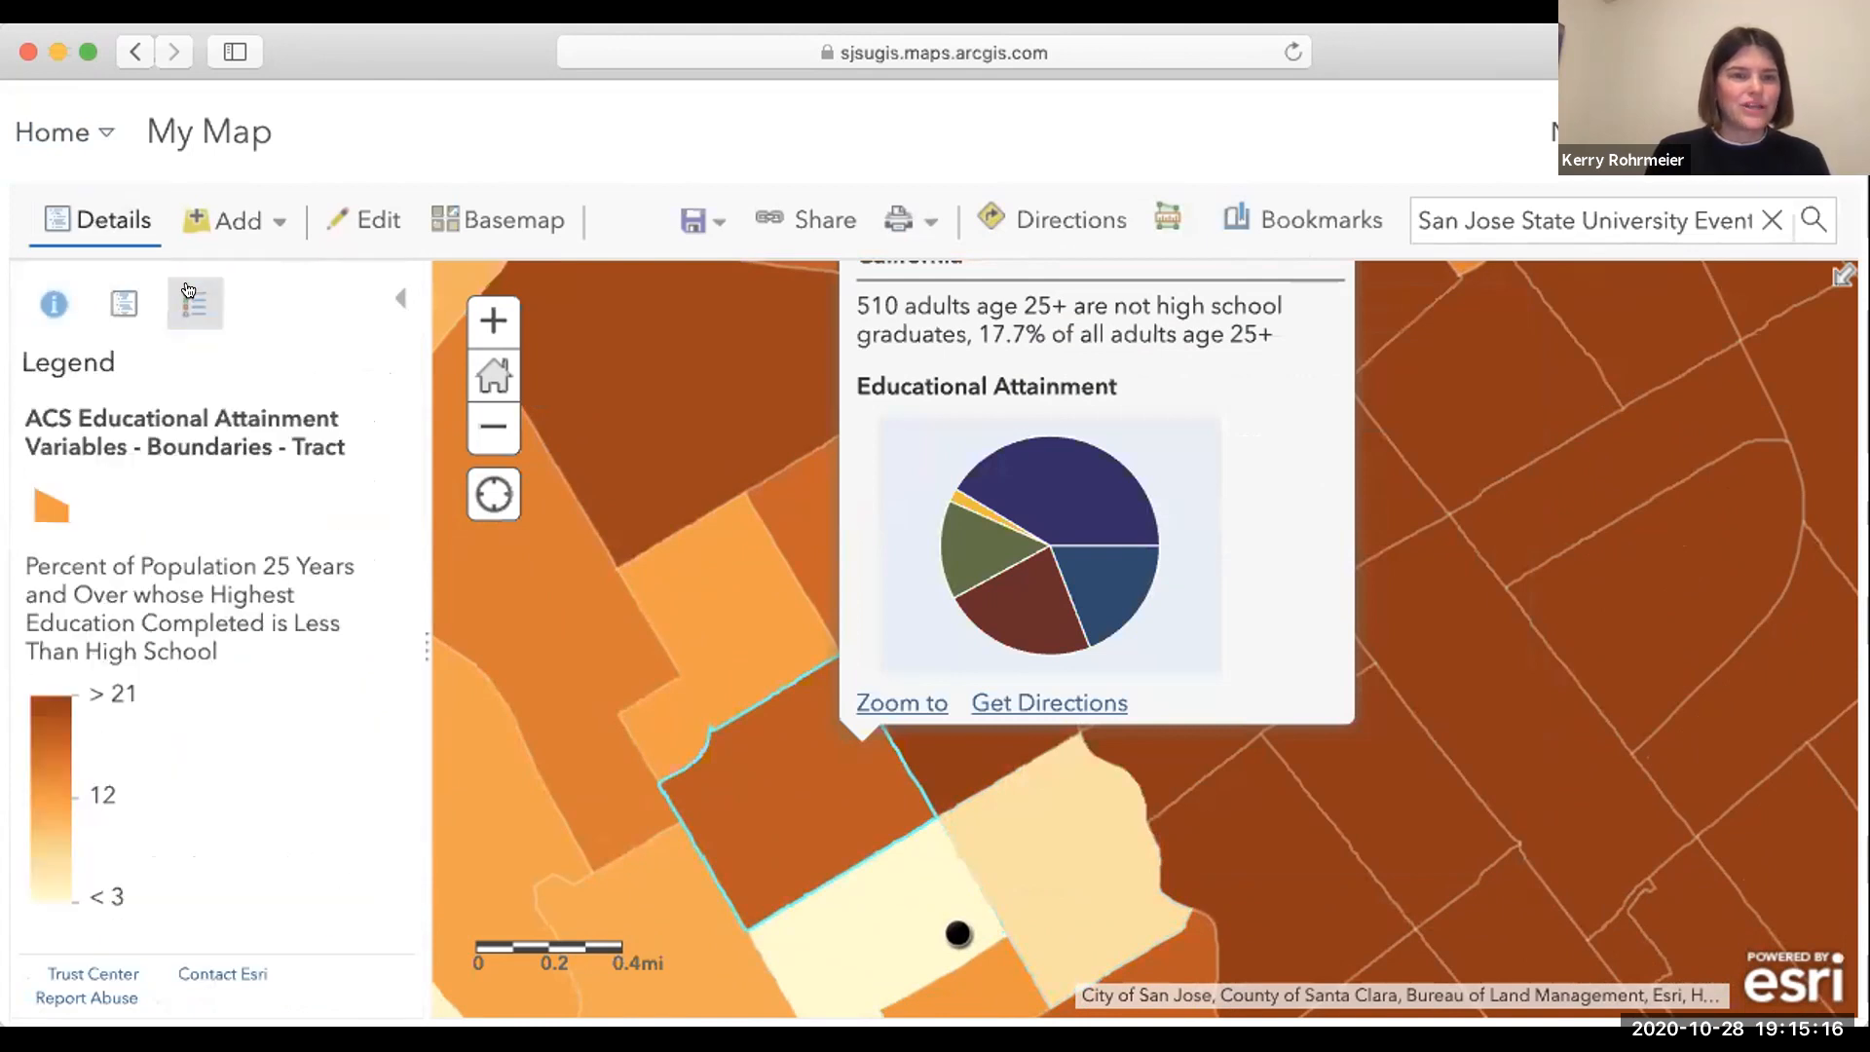
scroll(146, 491, down, 1)
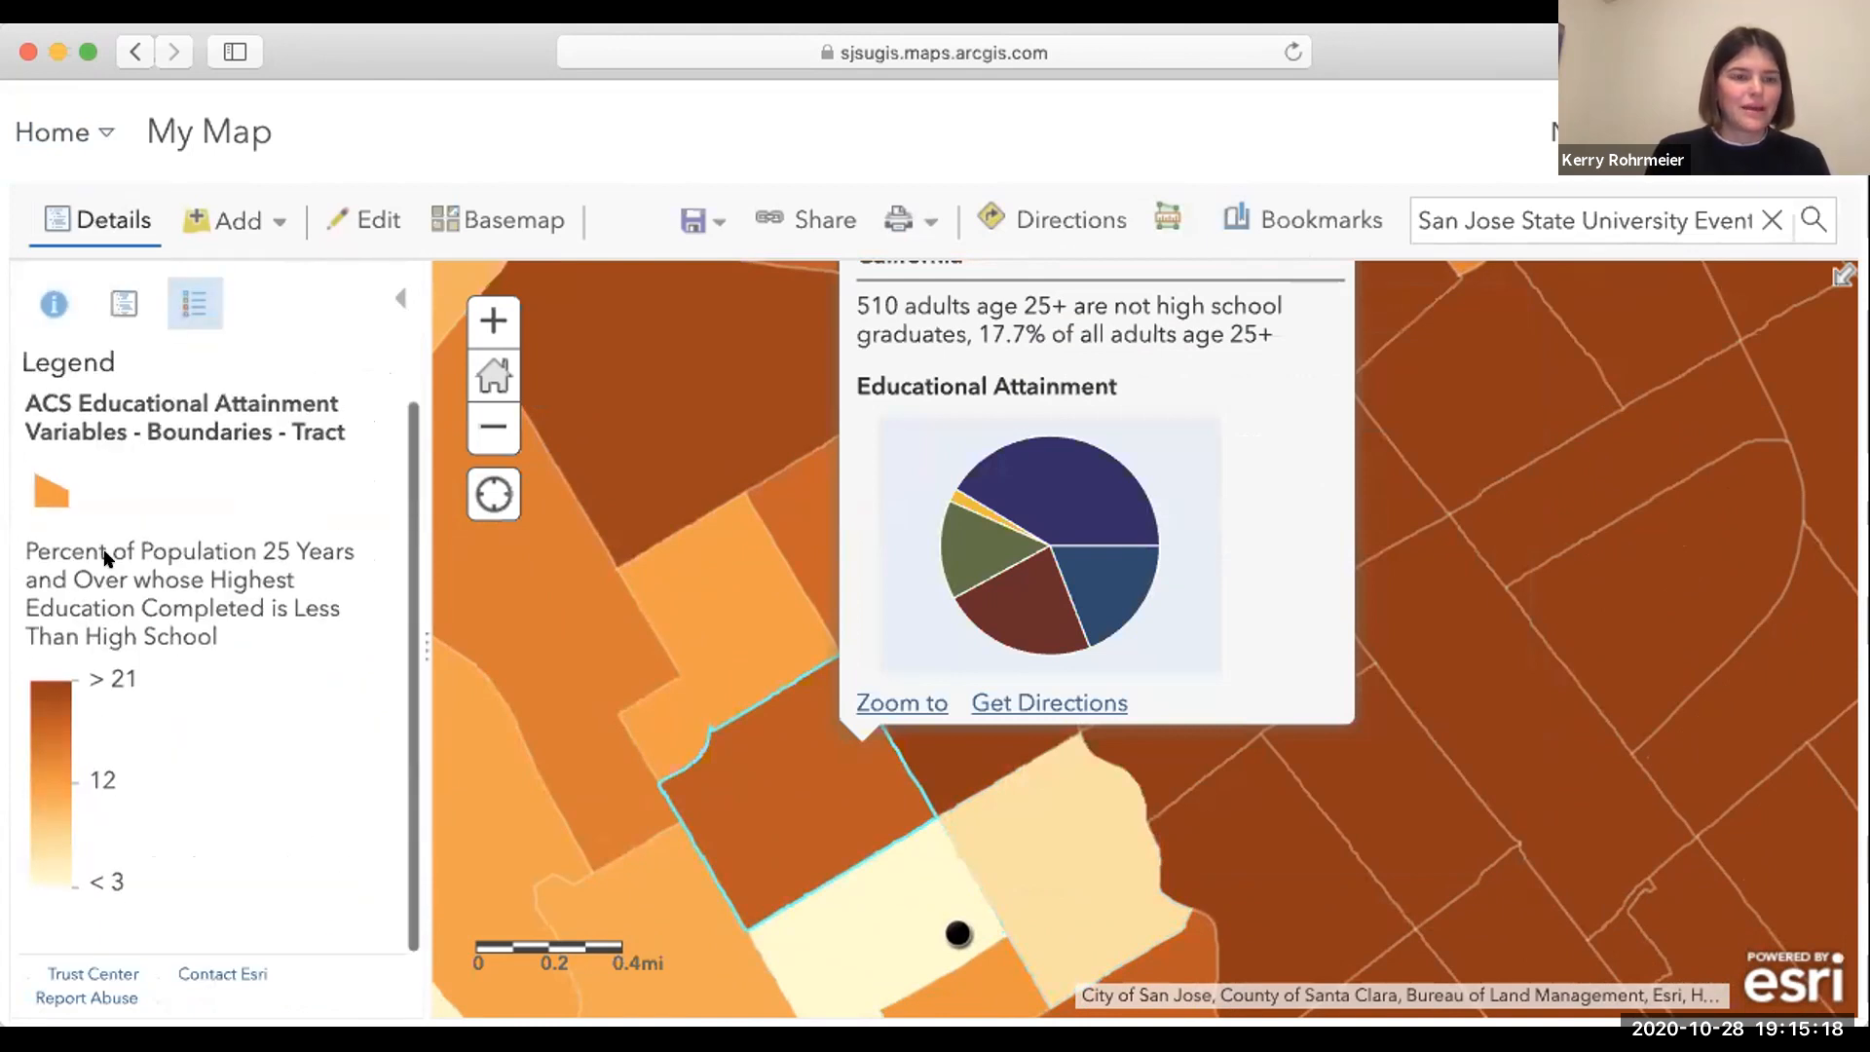
scroll(167, 726, up, 1)
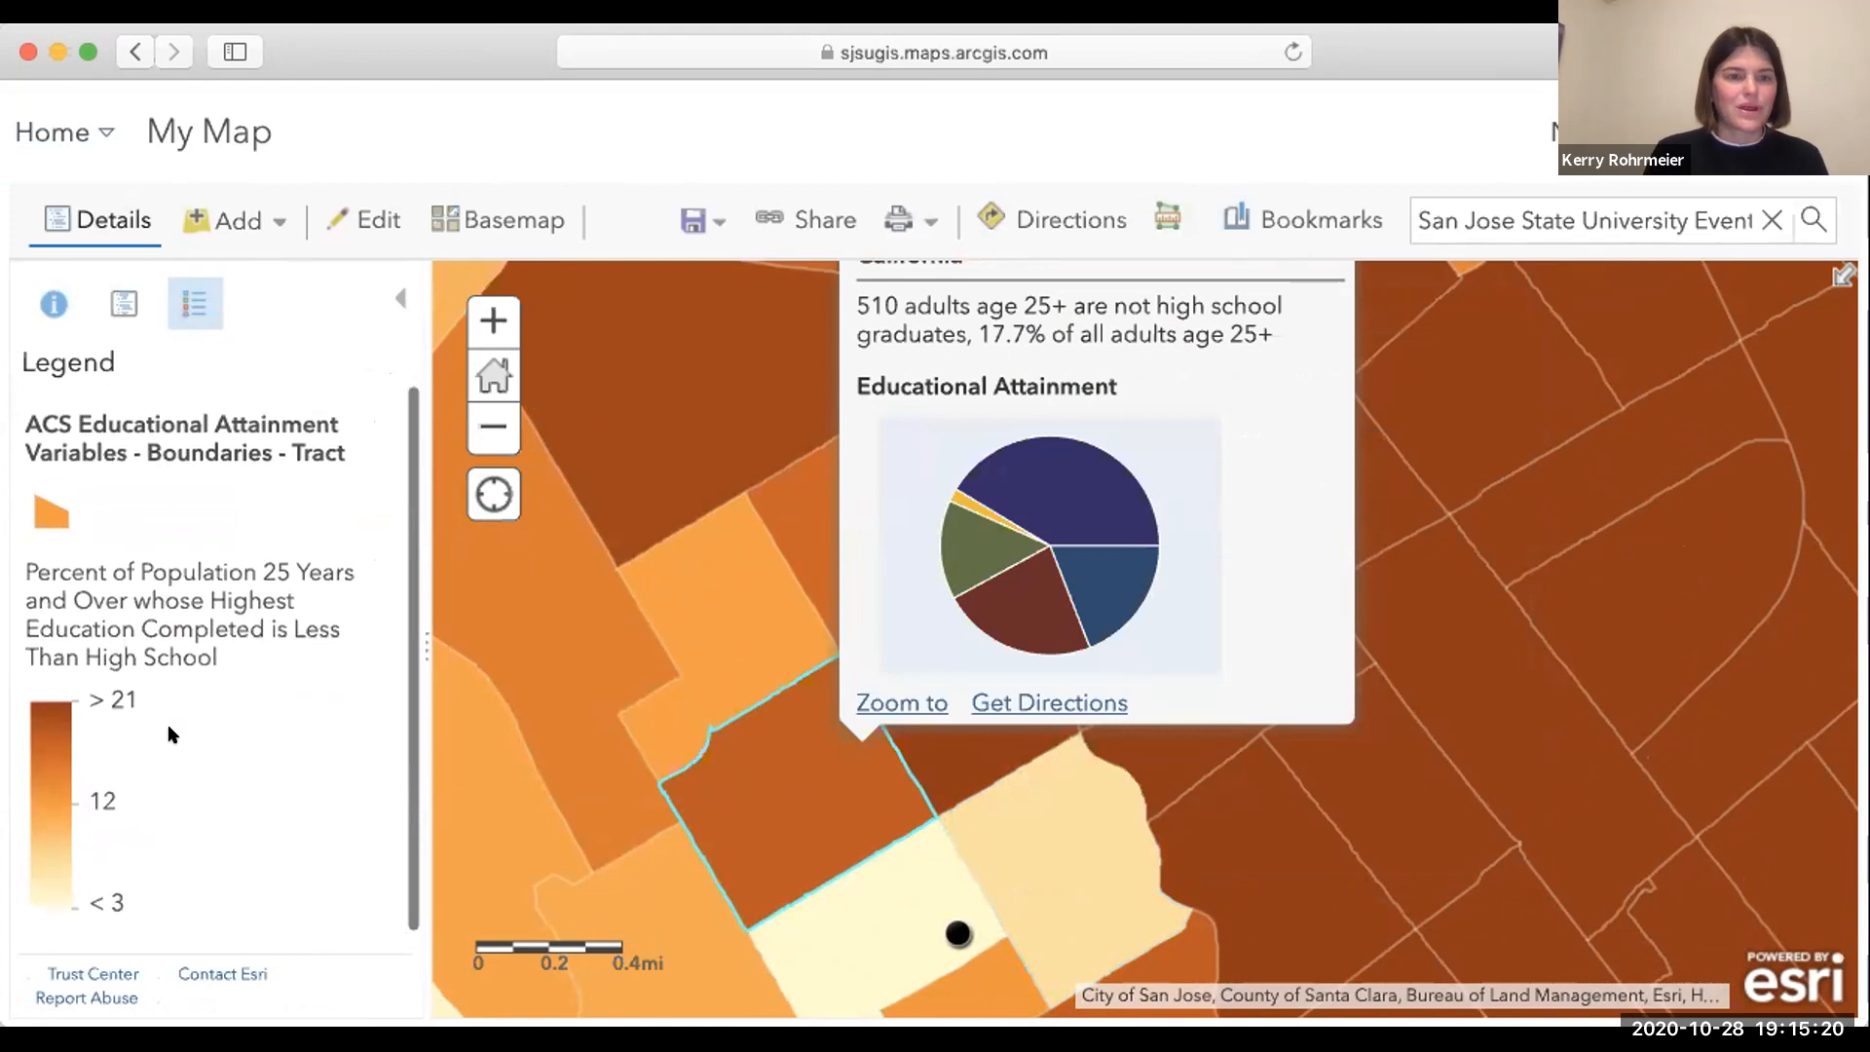
click(123, 303)
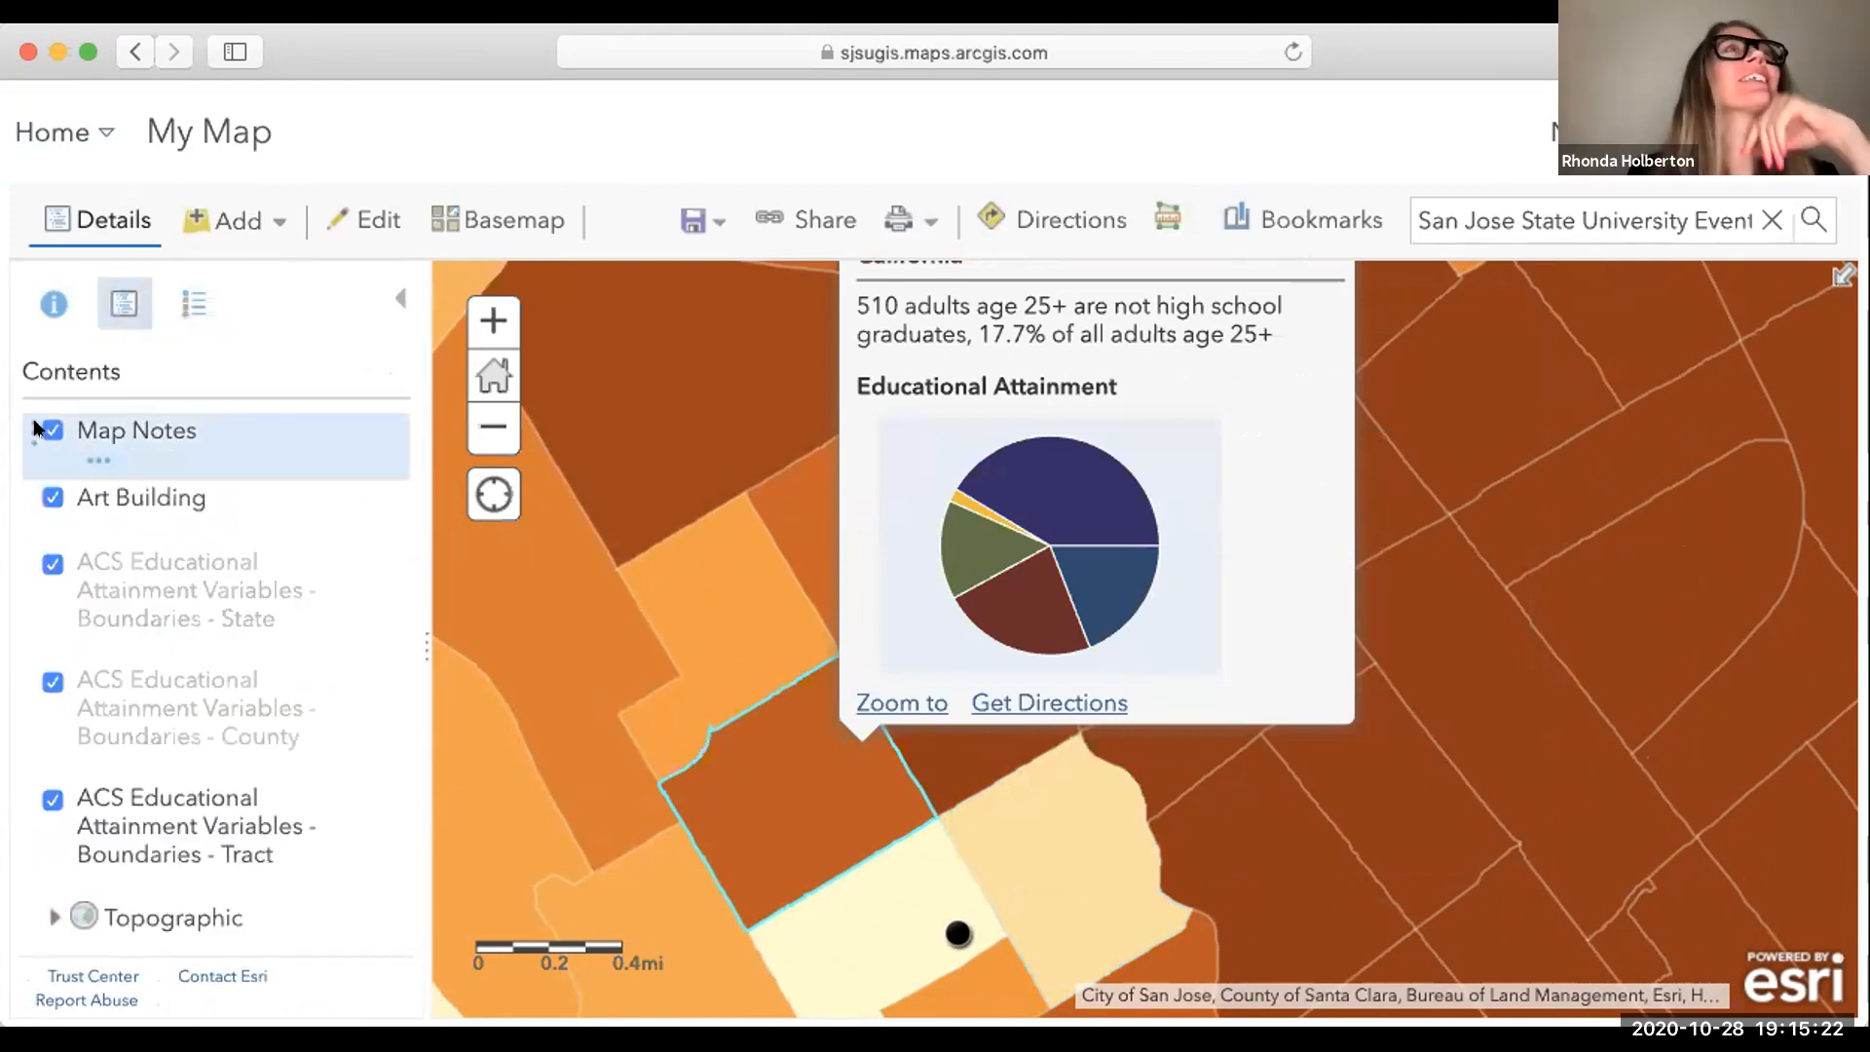
click(44, 430)
click(53, 497)
click(53, 561)
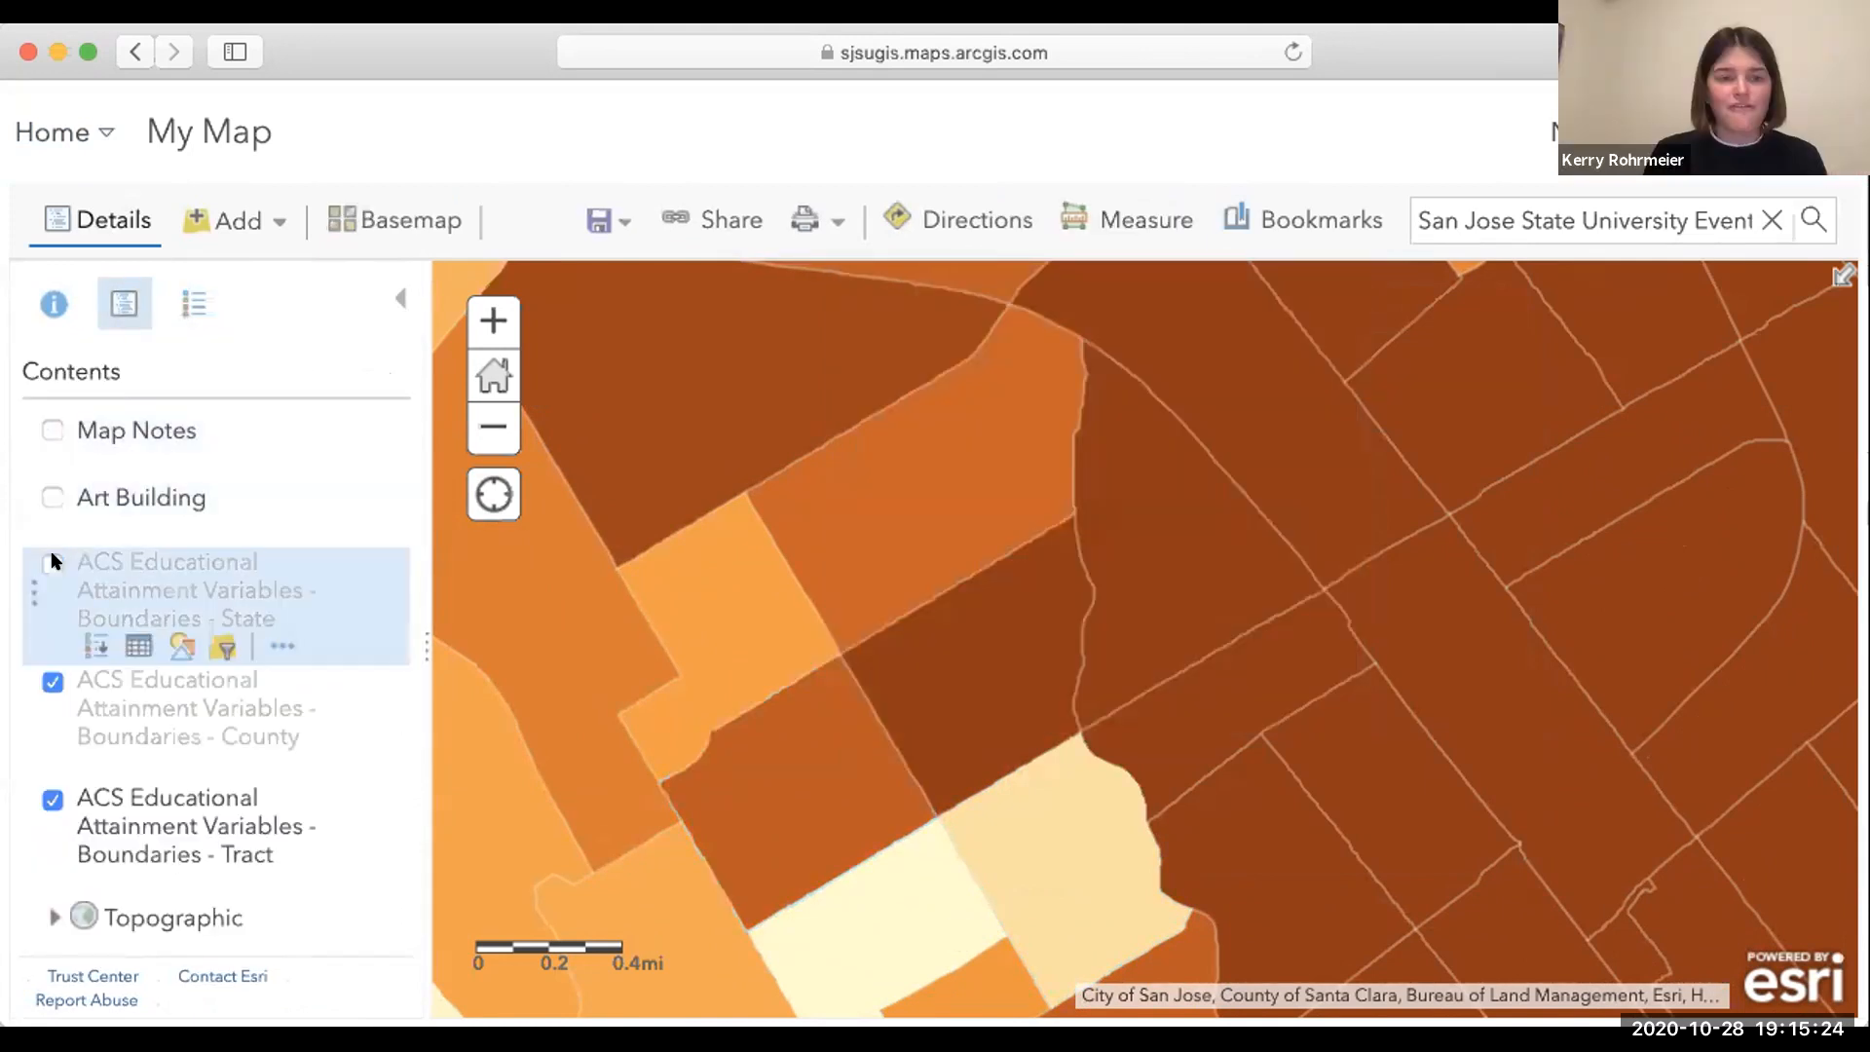
click(52, 680)
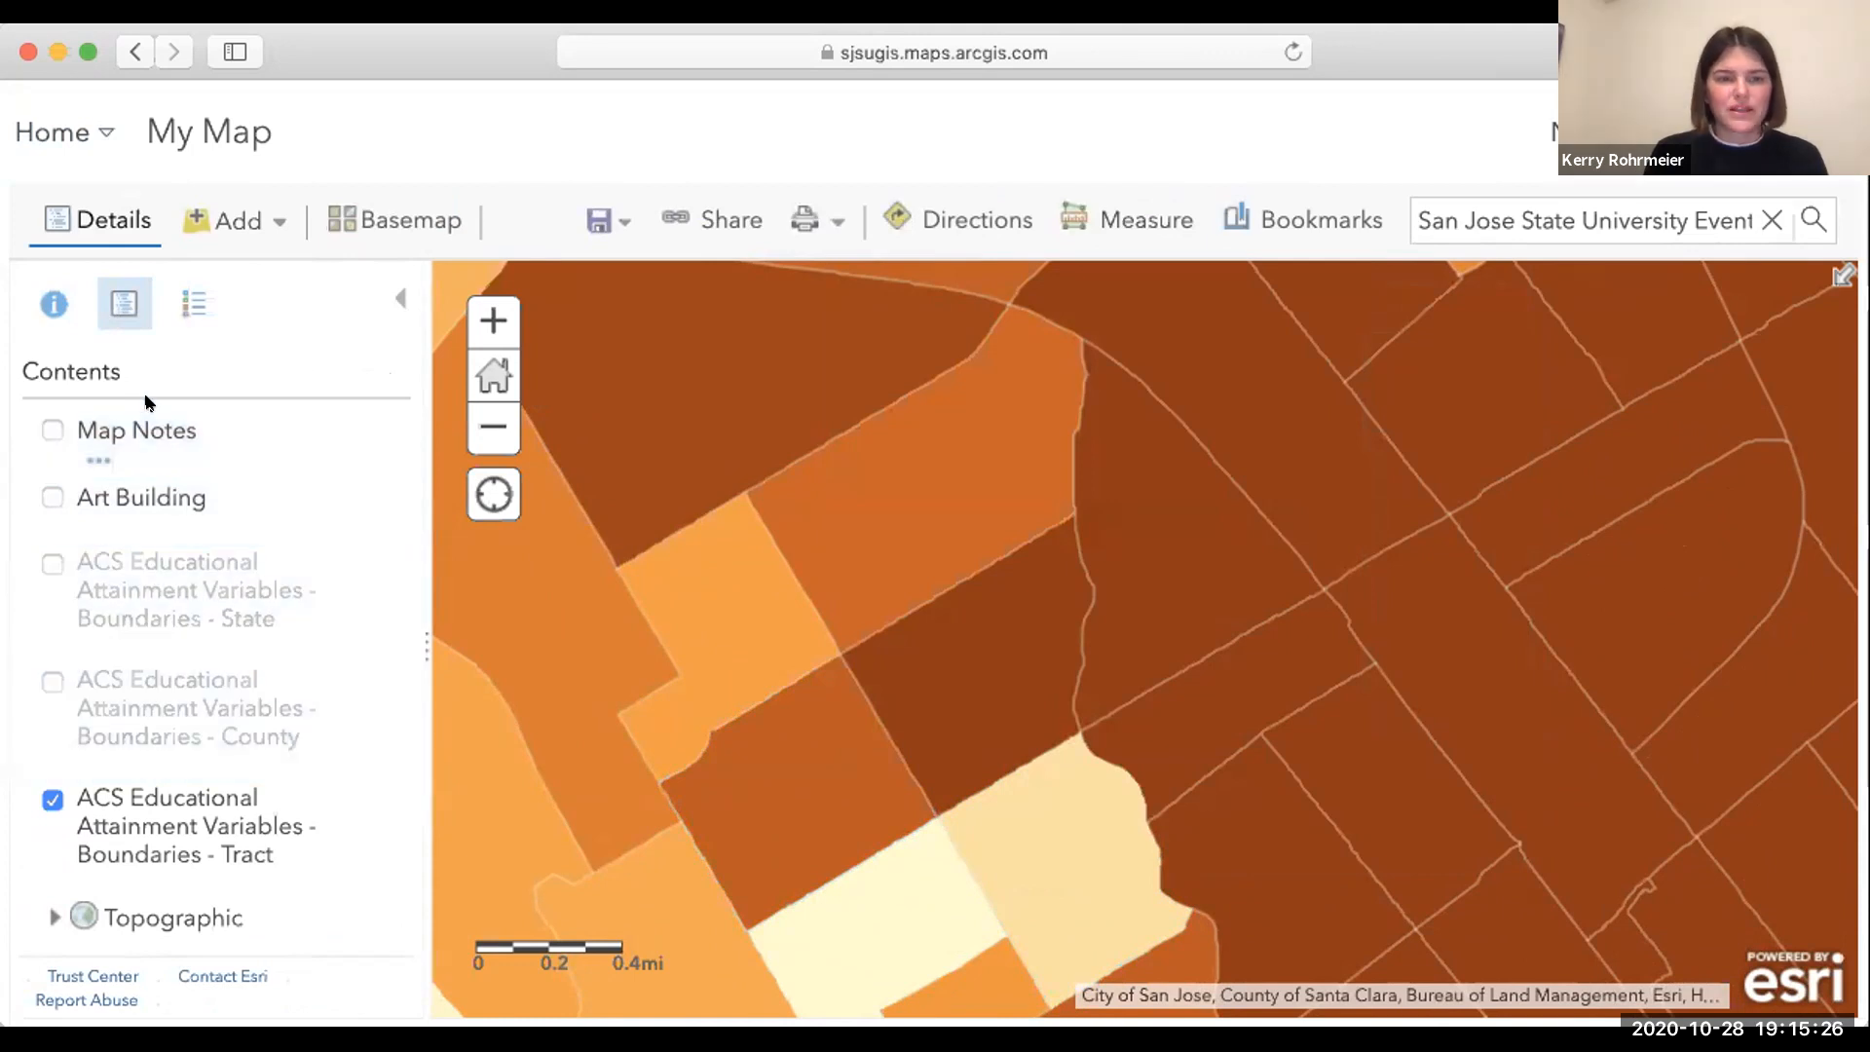
Remove the Map Notes layer from the map and confirm.
right_click(136, 432)
click(62, 440)
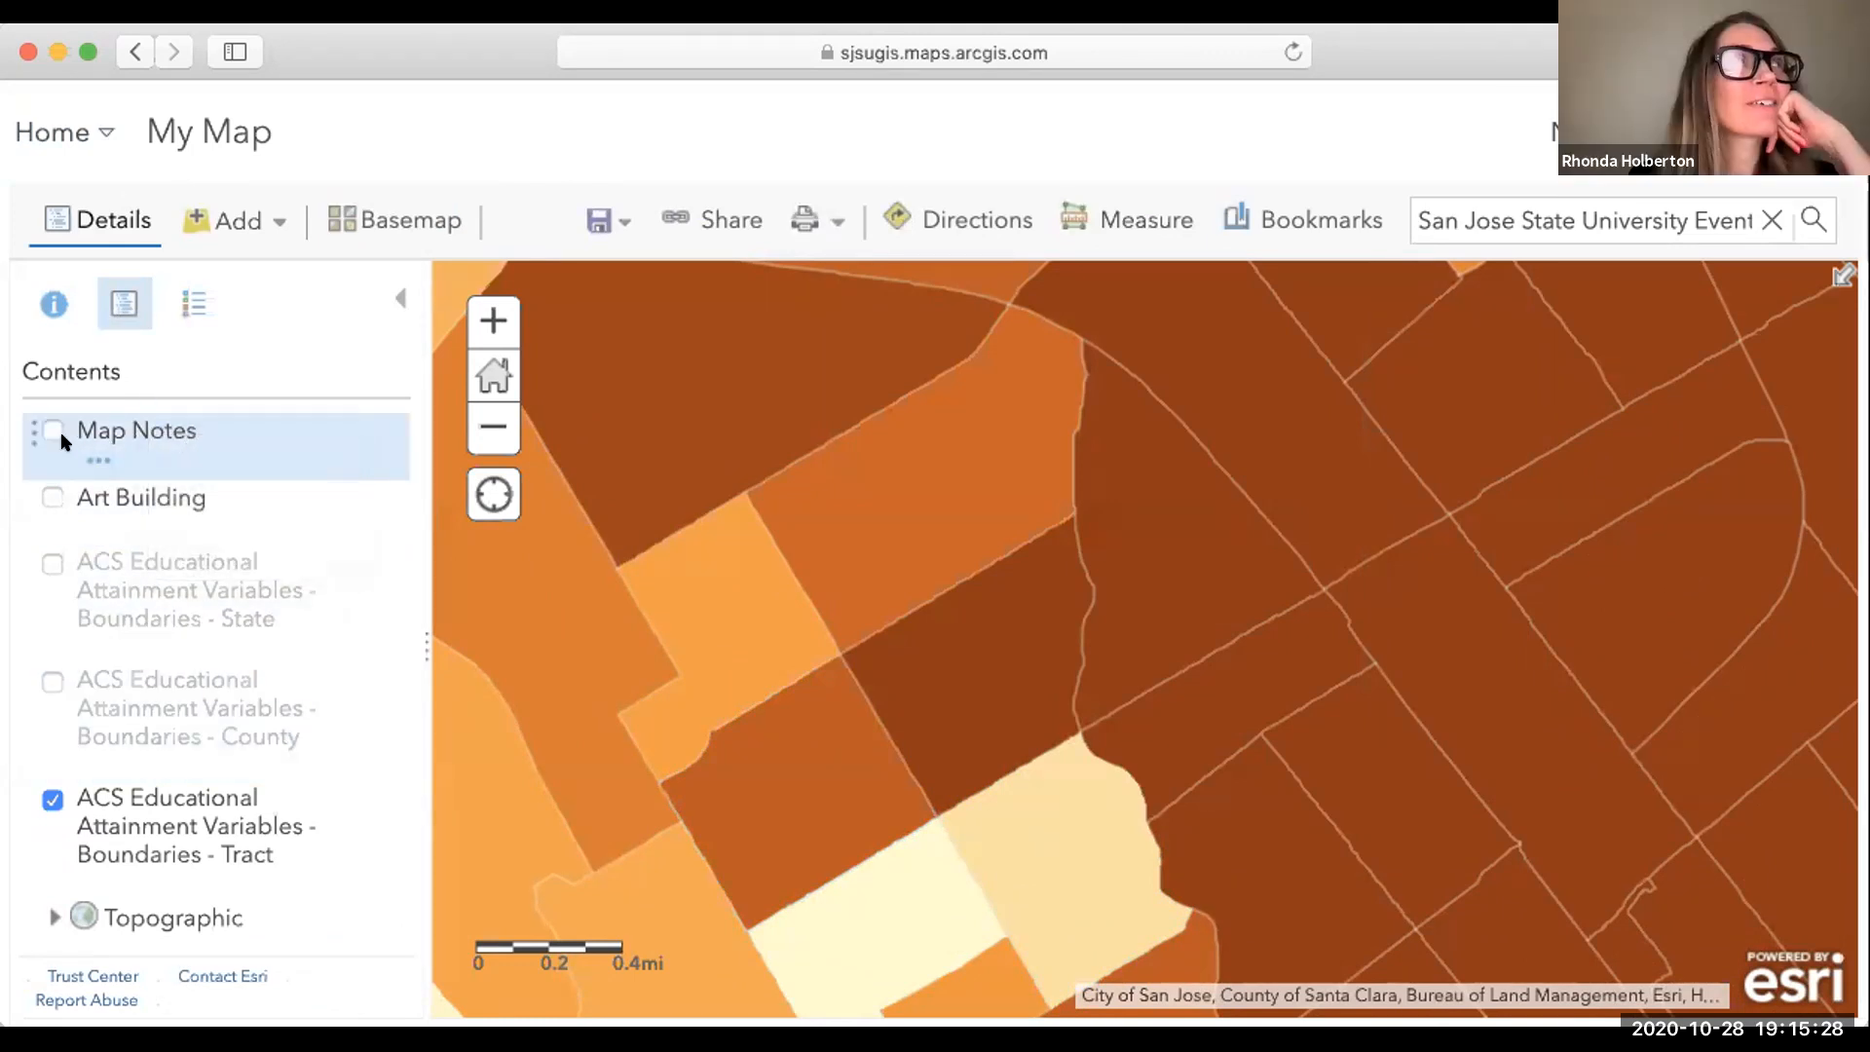
click(99, 460)
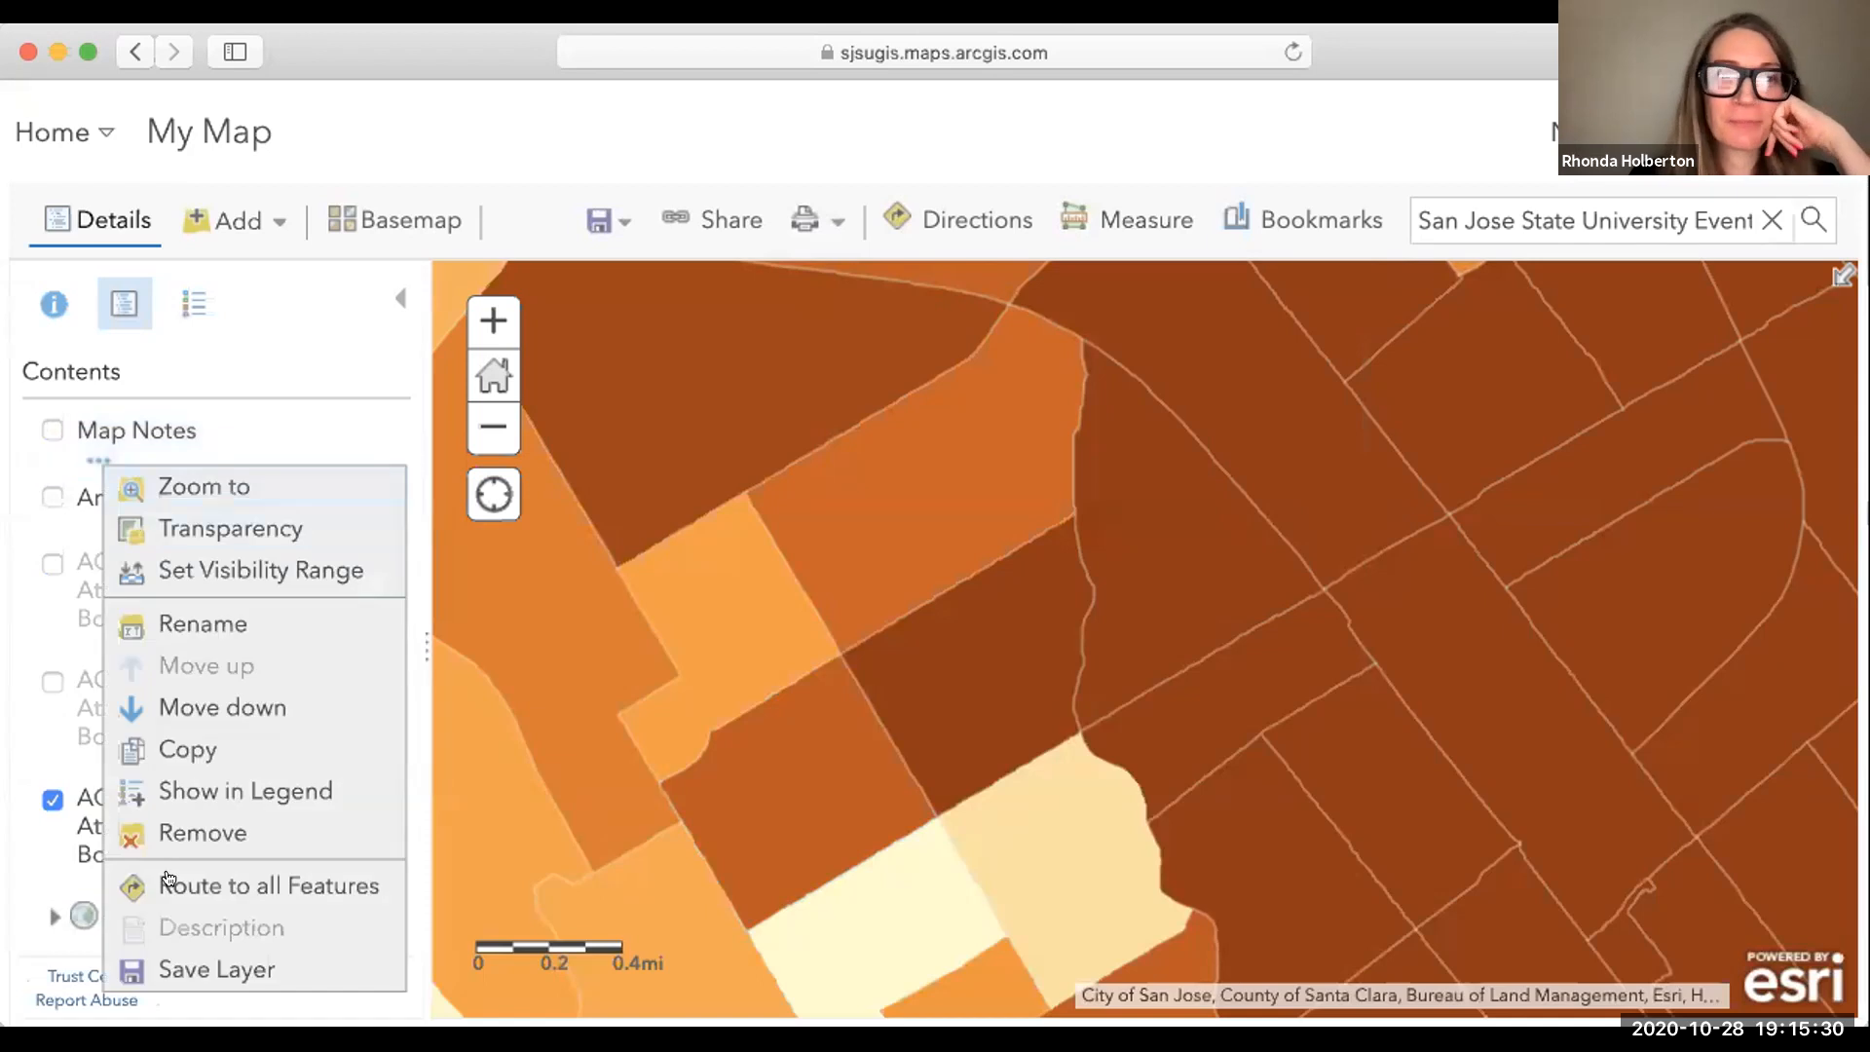
click(204, 829)
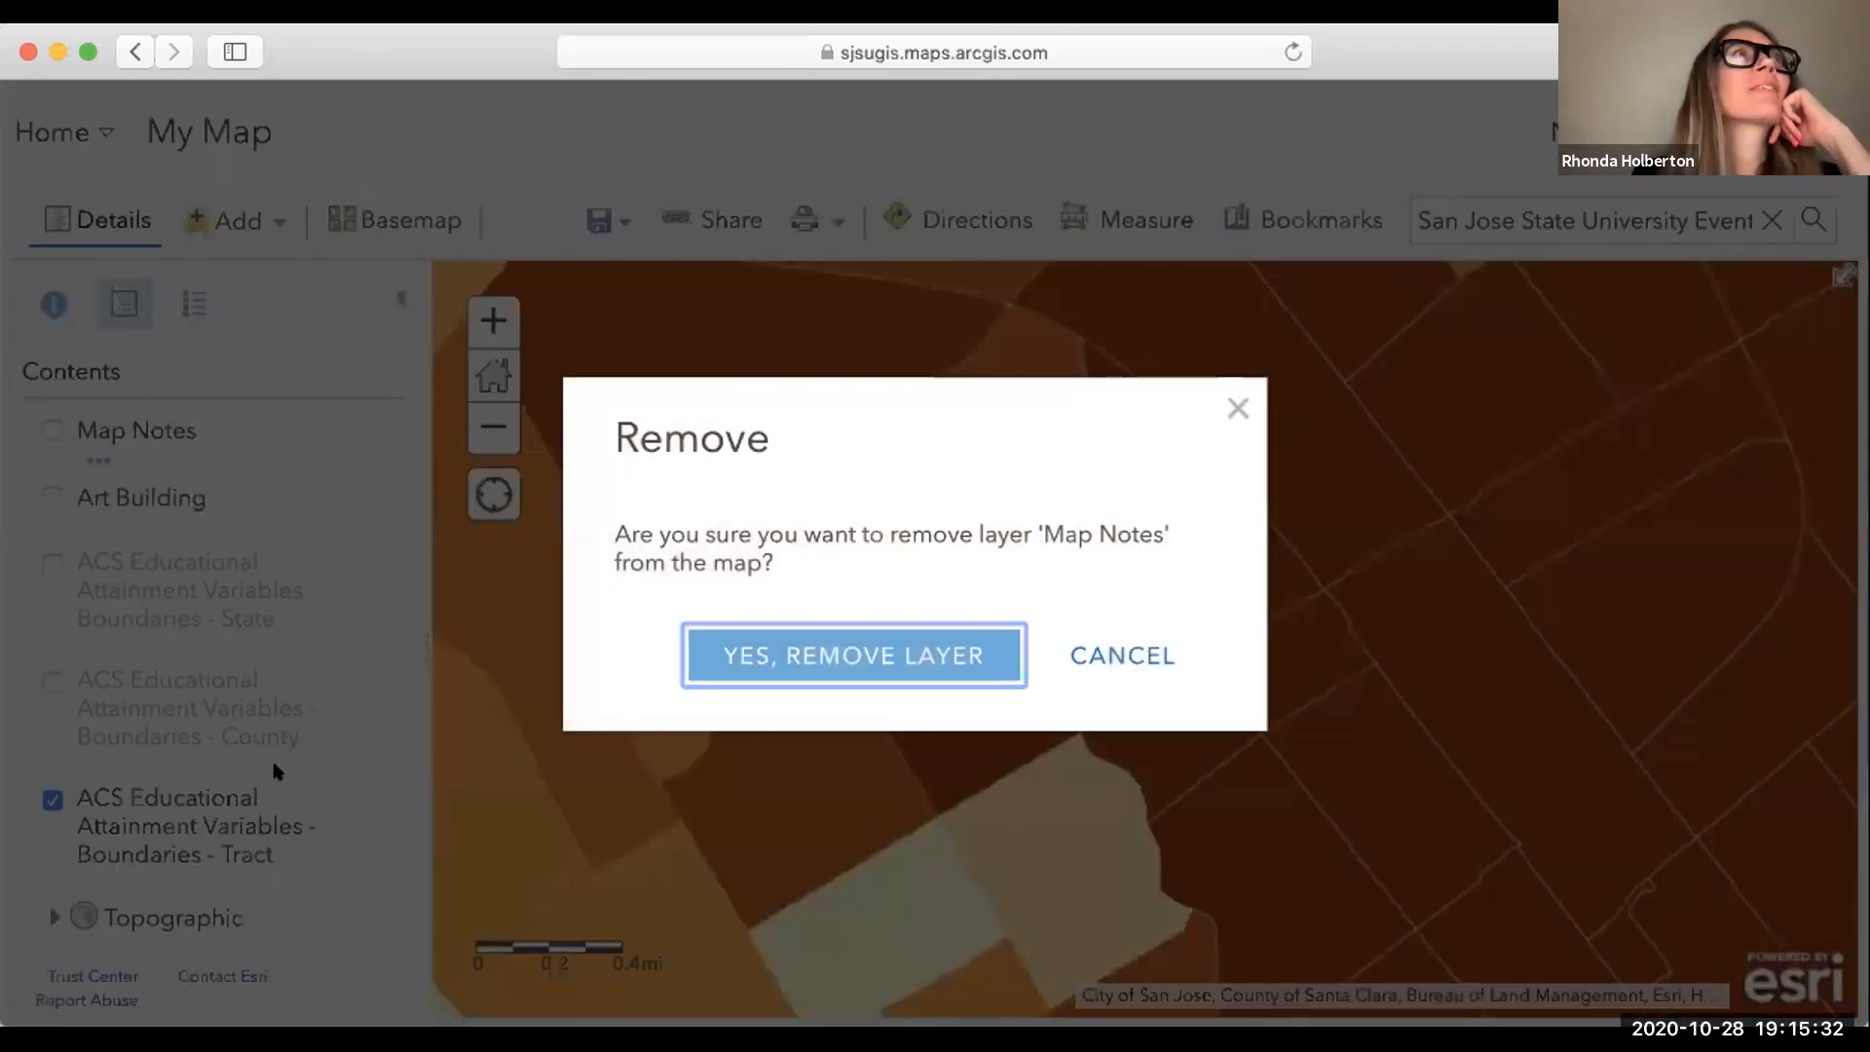
click(997, 650)
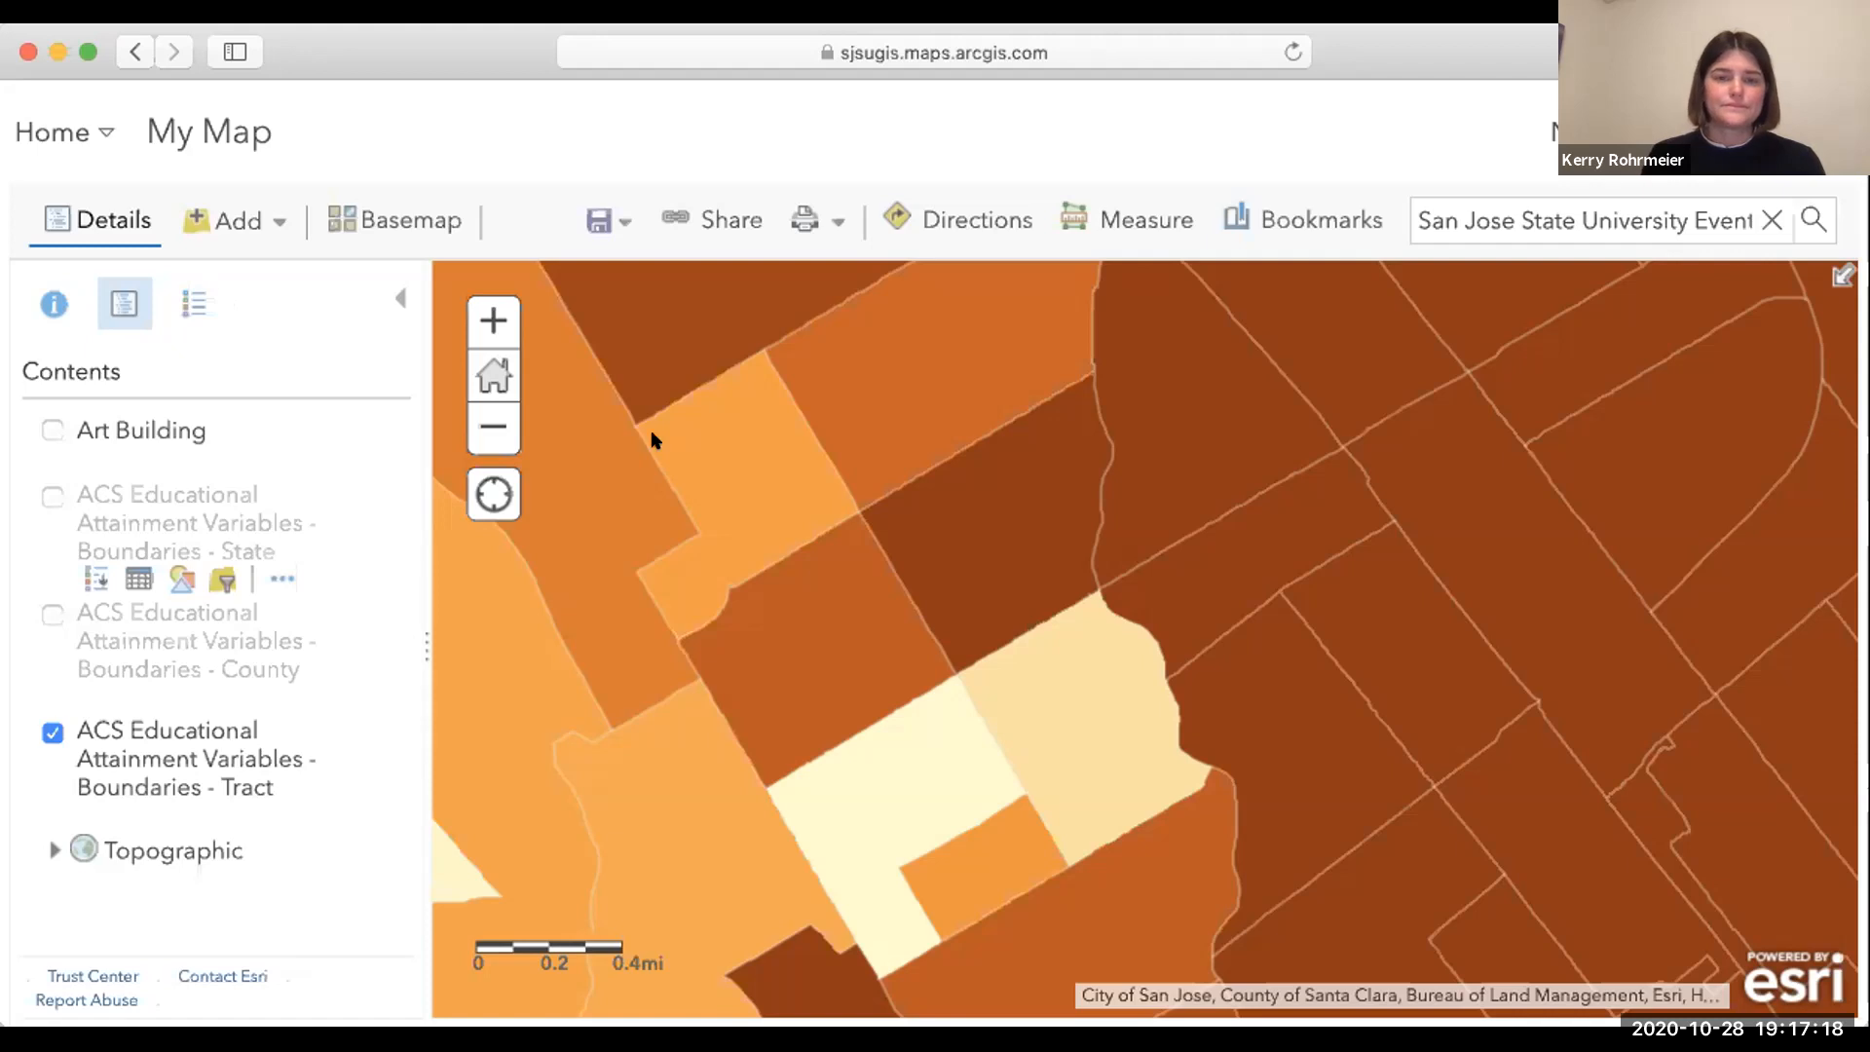
Open the Add dropdown in the Map Viewer toolbar.
click(224, 226)
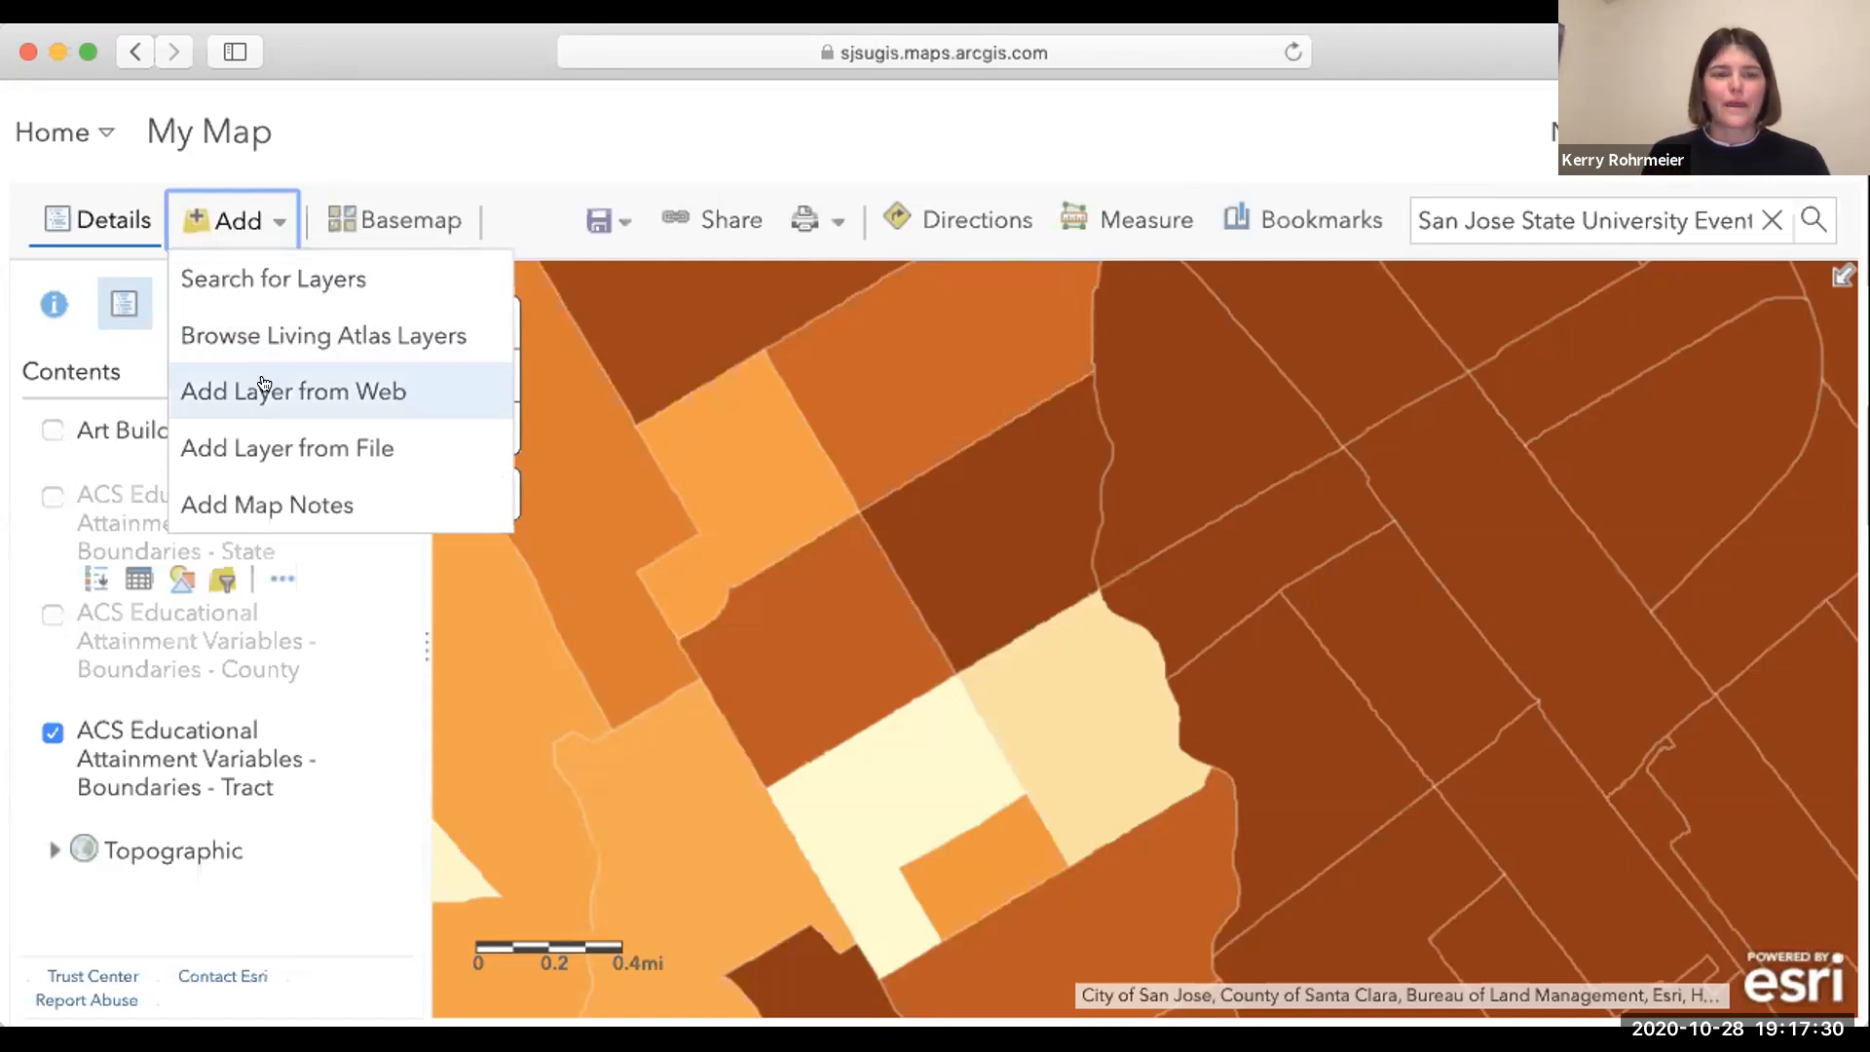
Import the SJ_City_Limits-shp.zip shapefile from file as a new map layer.
click(282, 432)
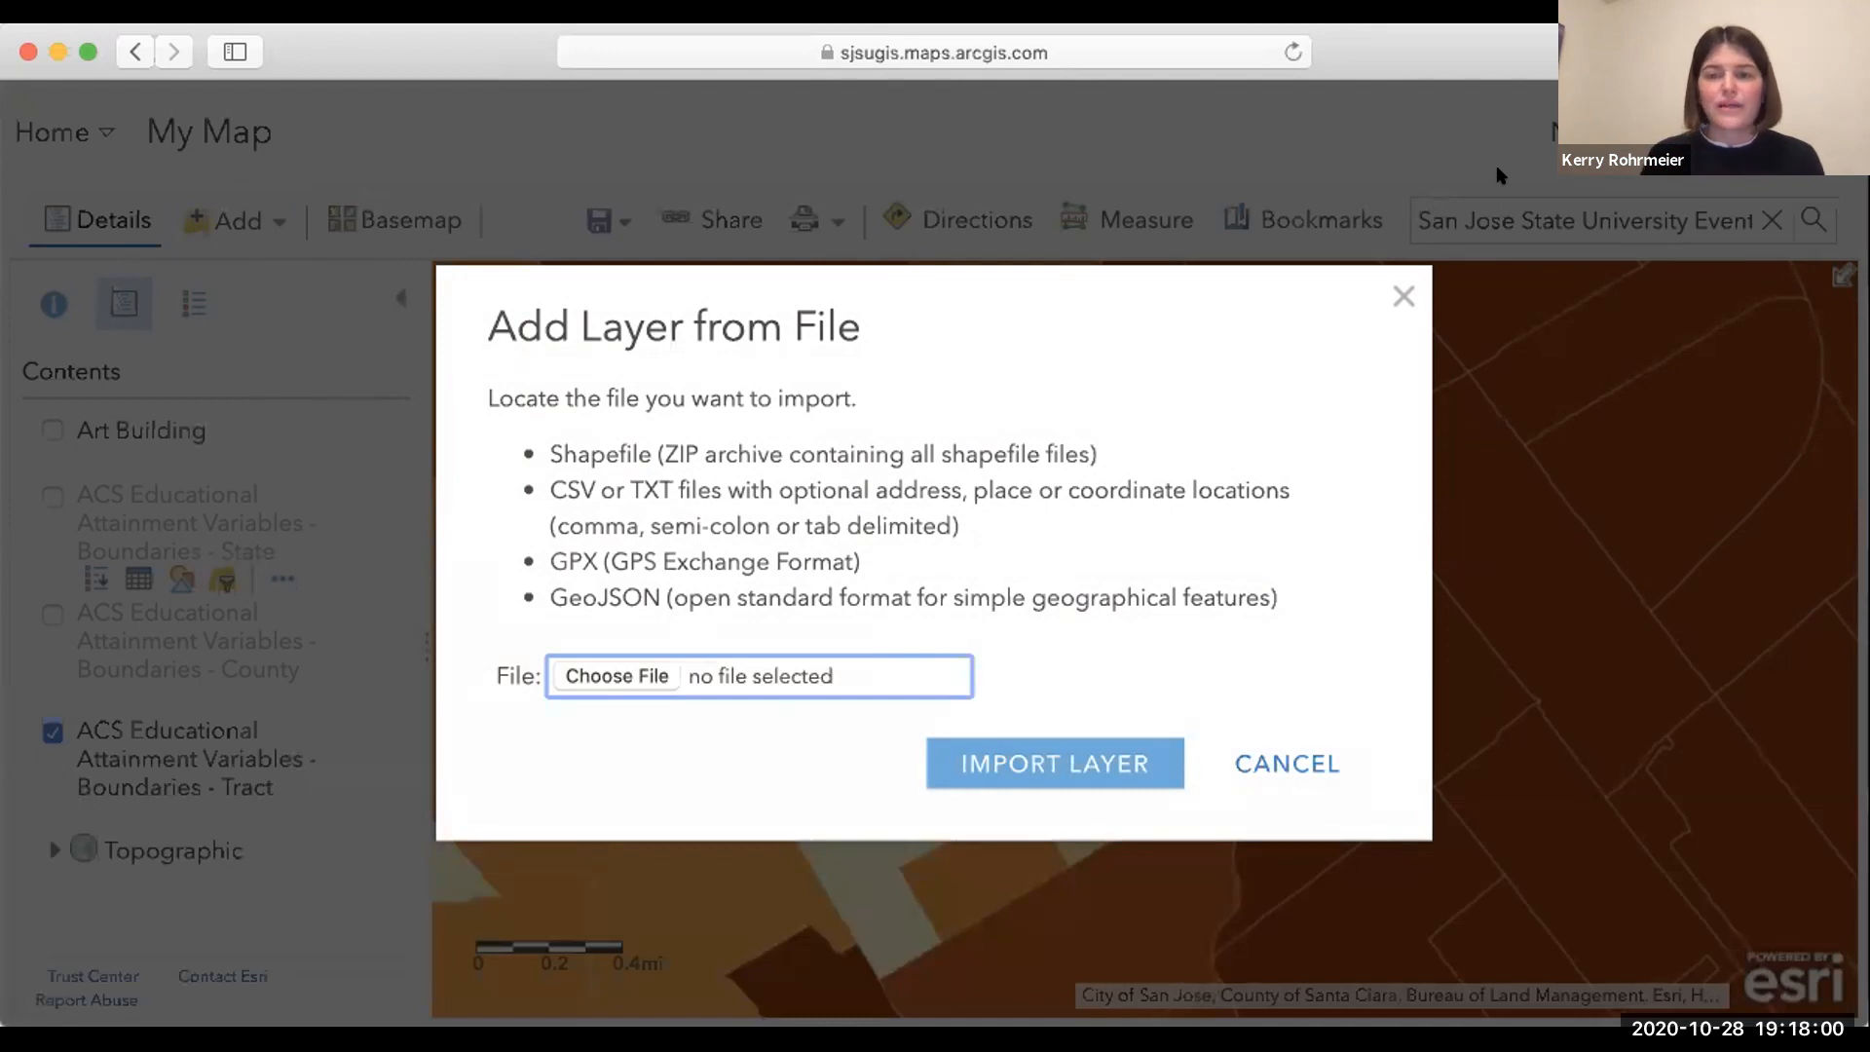
click(634, 675)
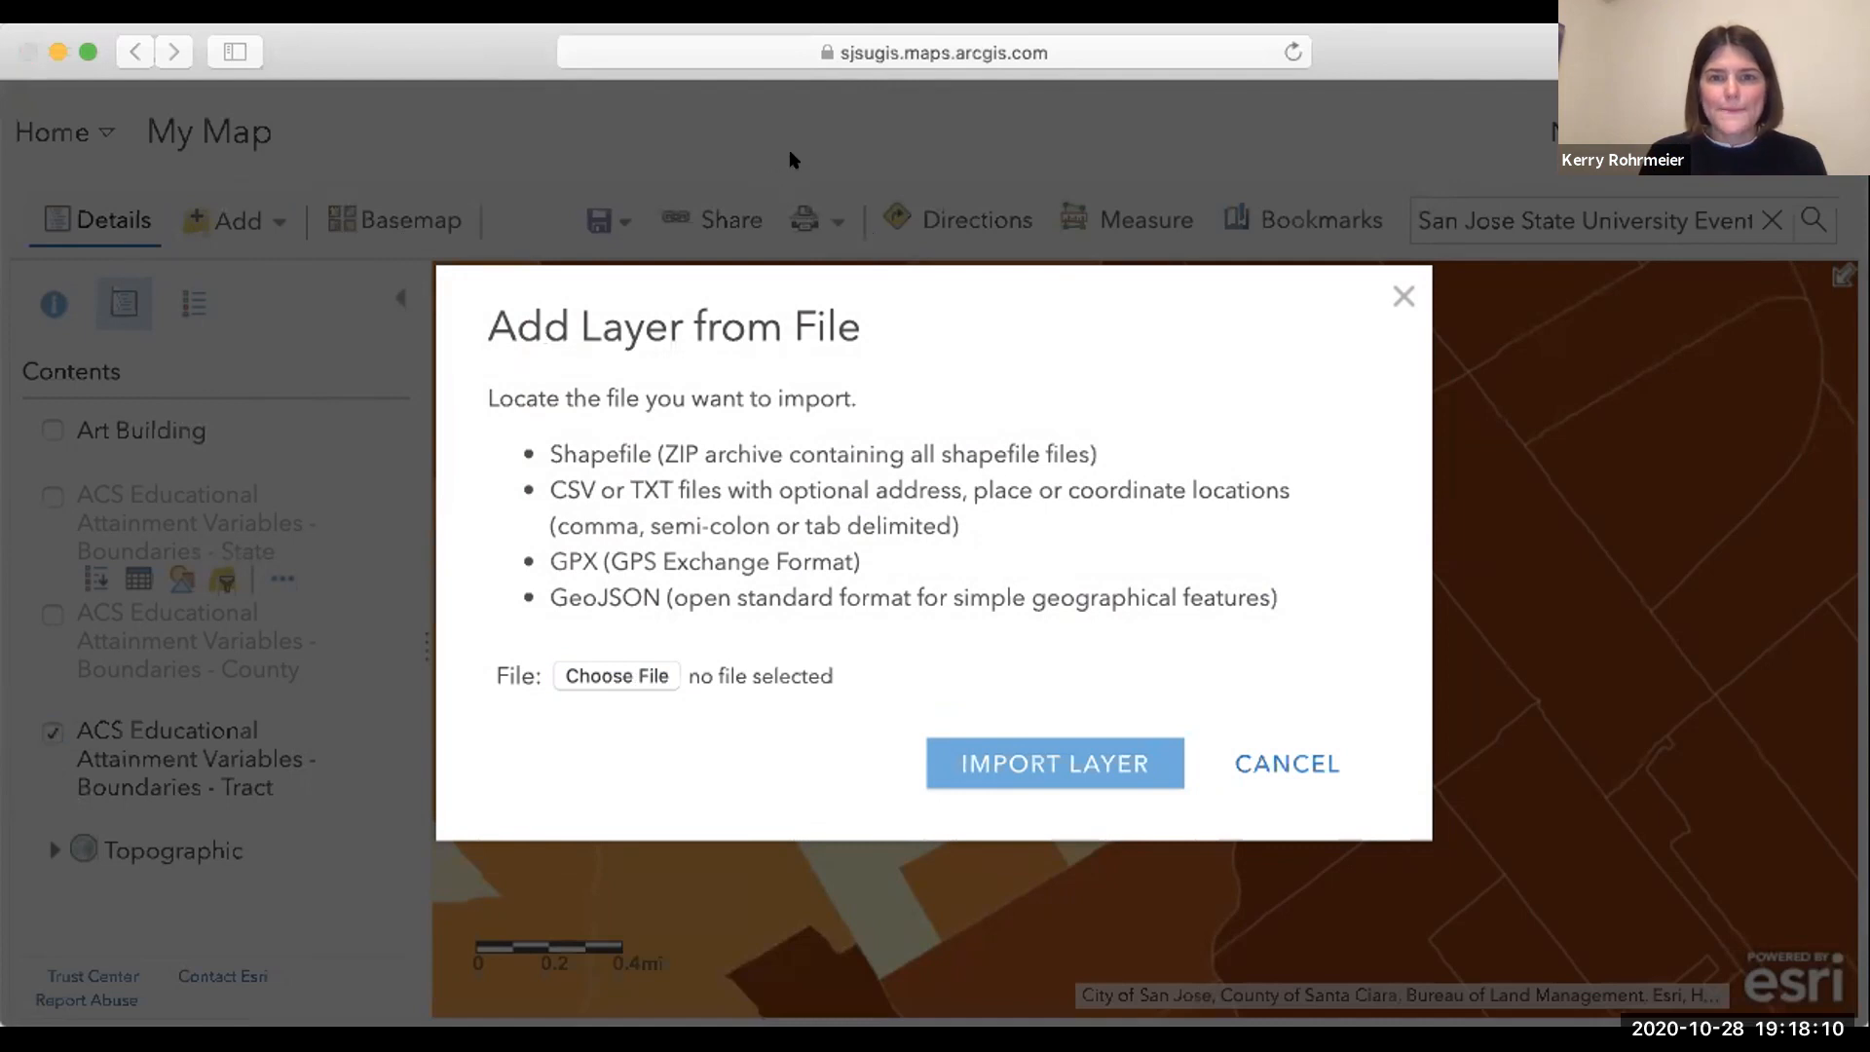
click(1723, 729)
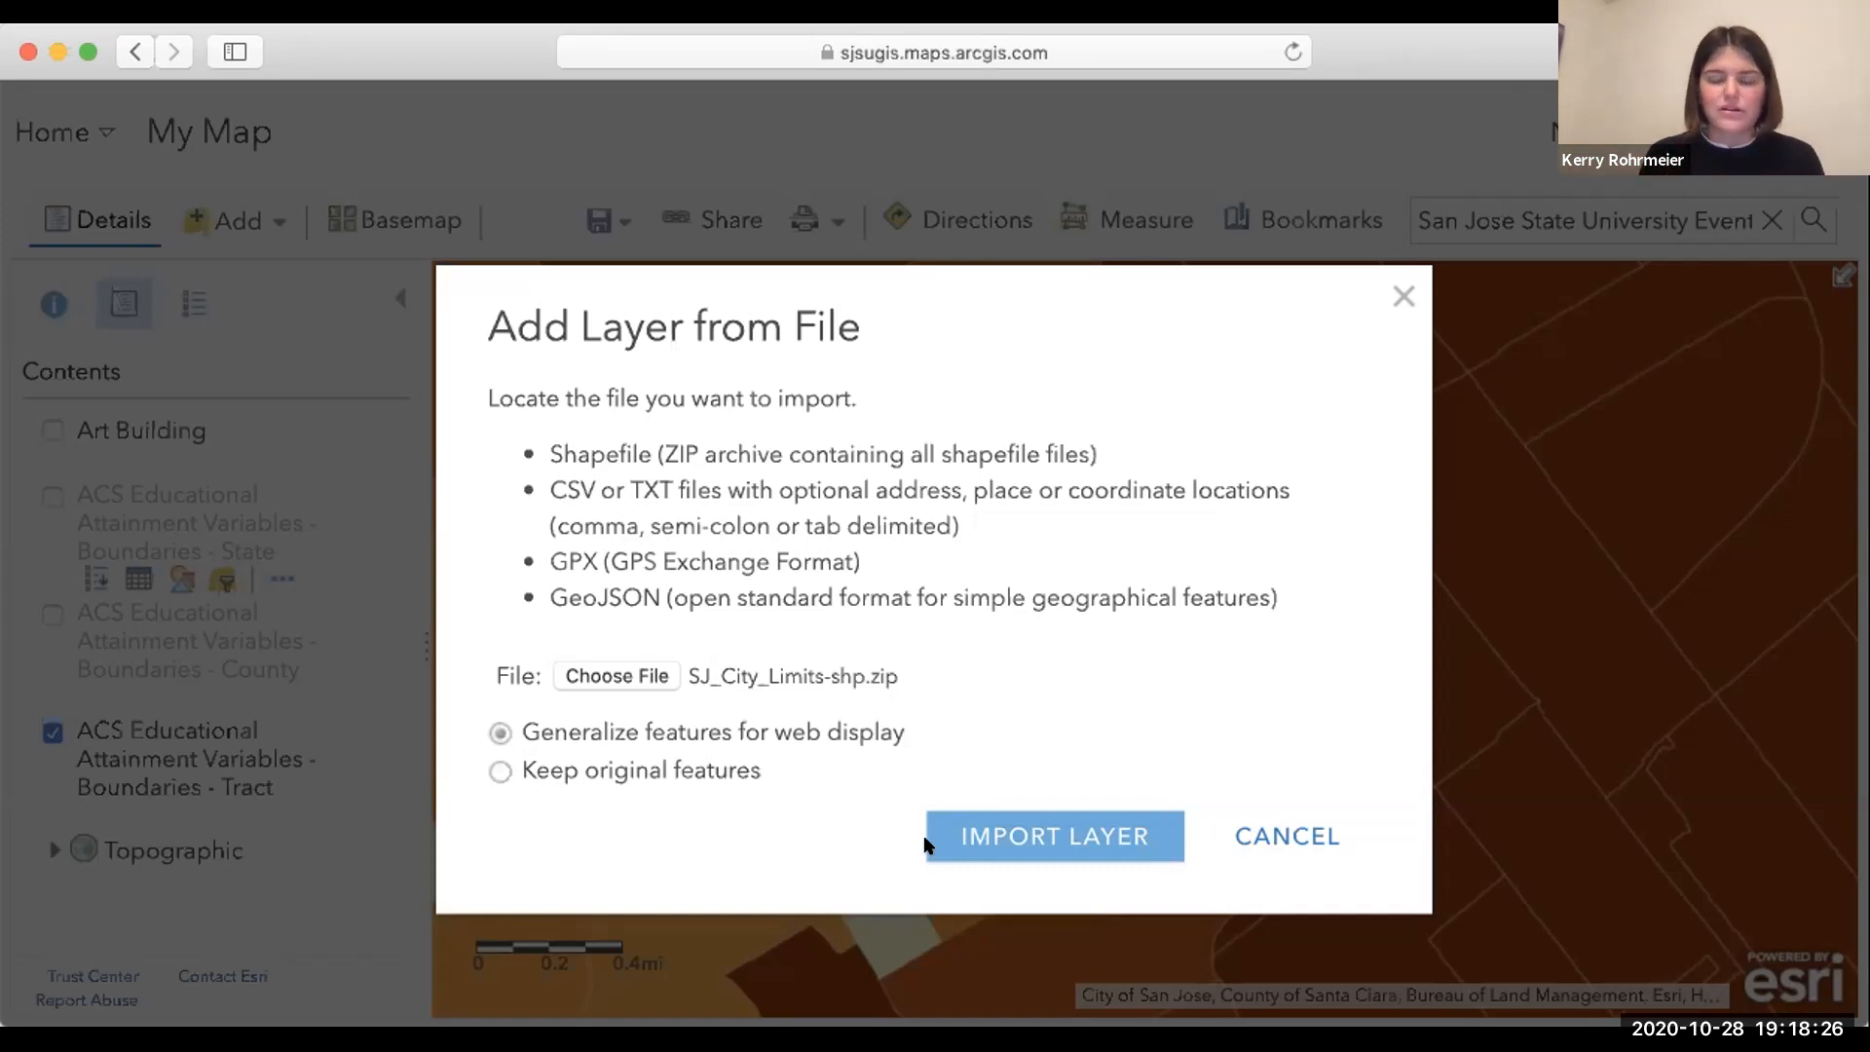
click(1053, 830)
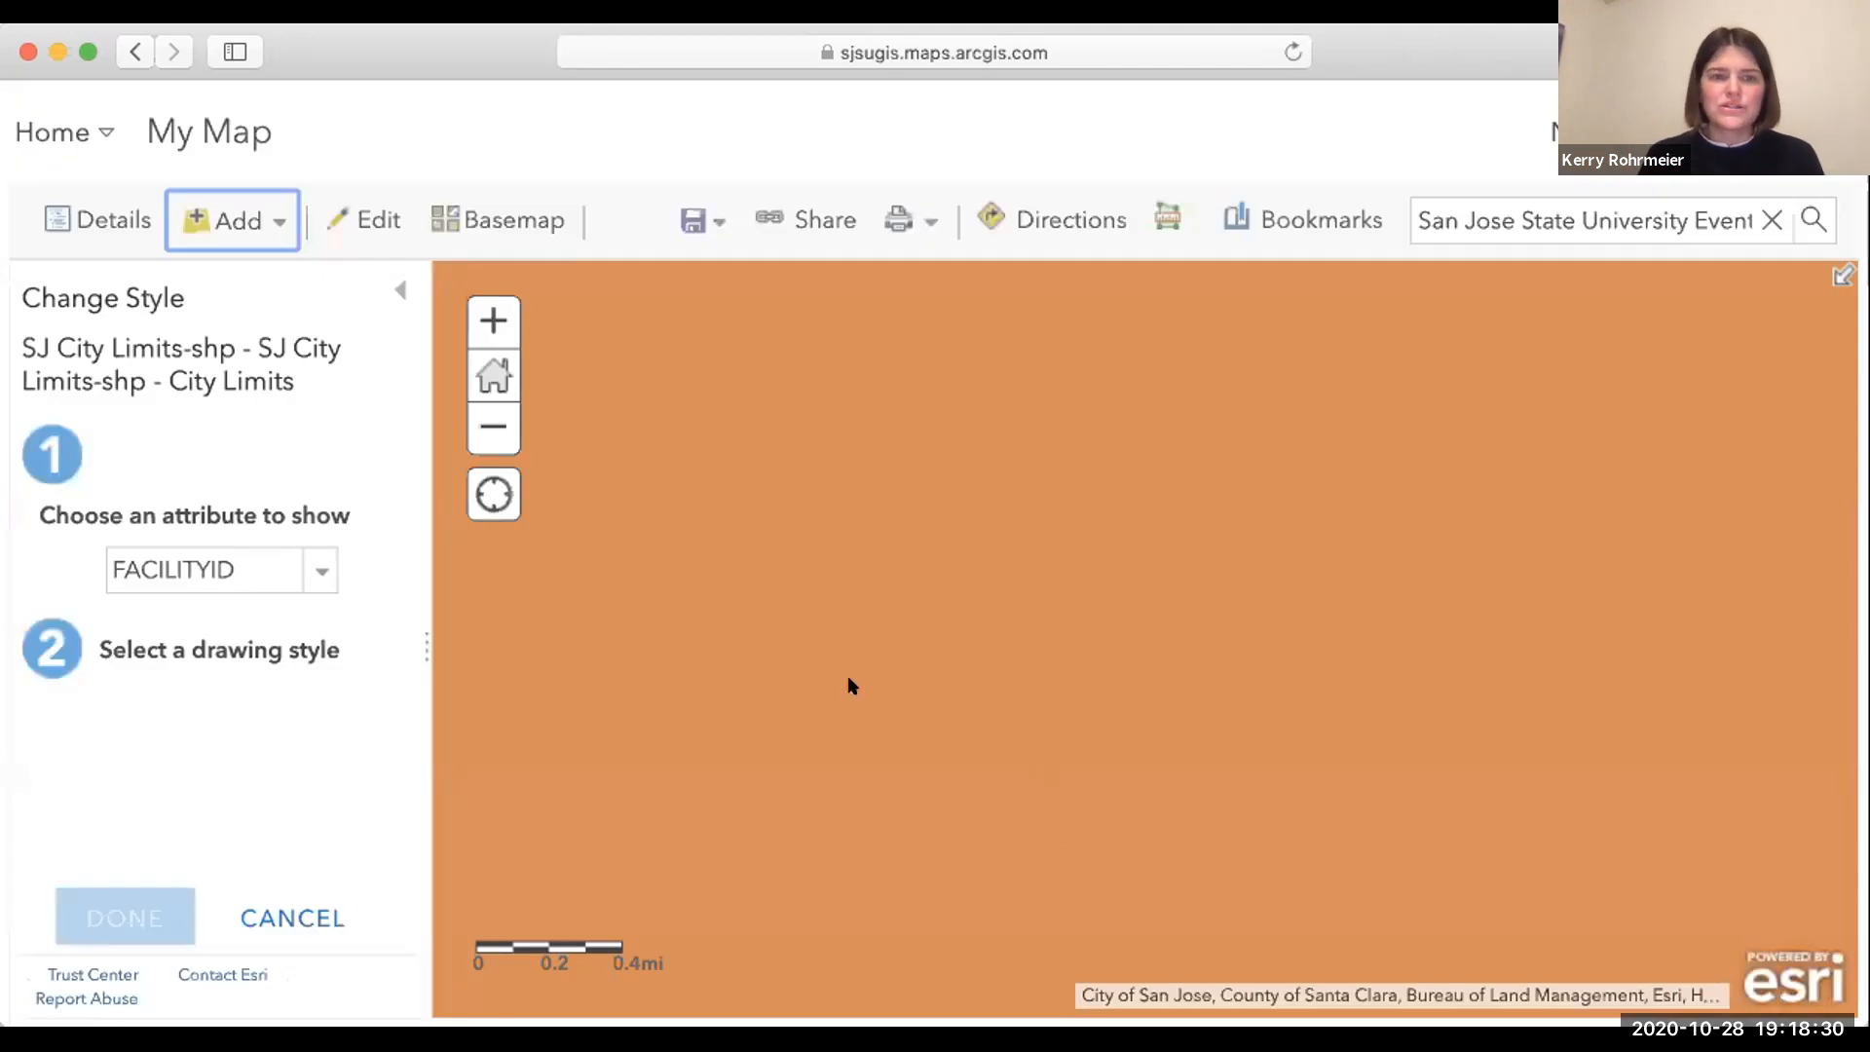
Keep the default style for the SJ City Limits-shp layer.
click(134, 904)
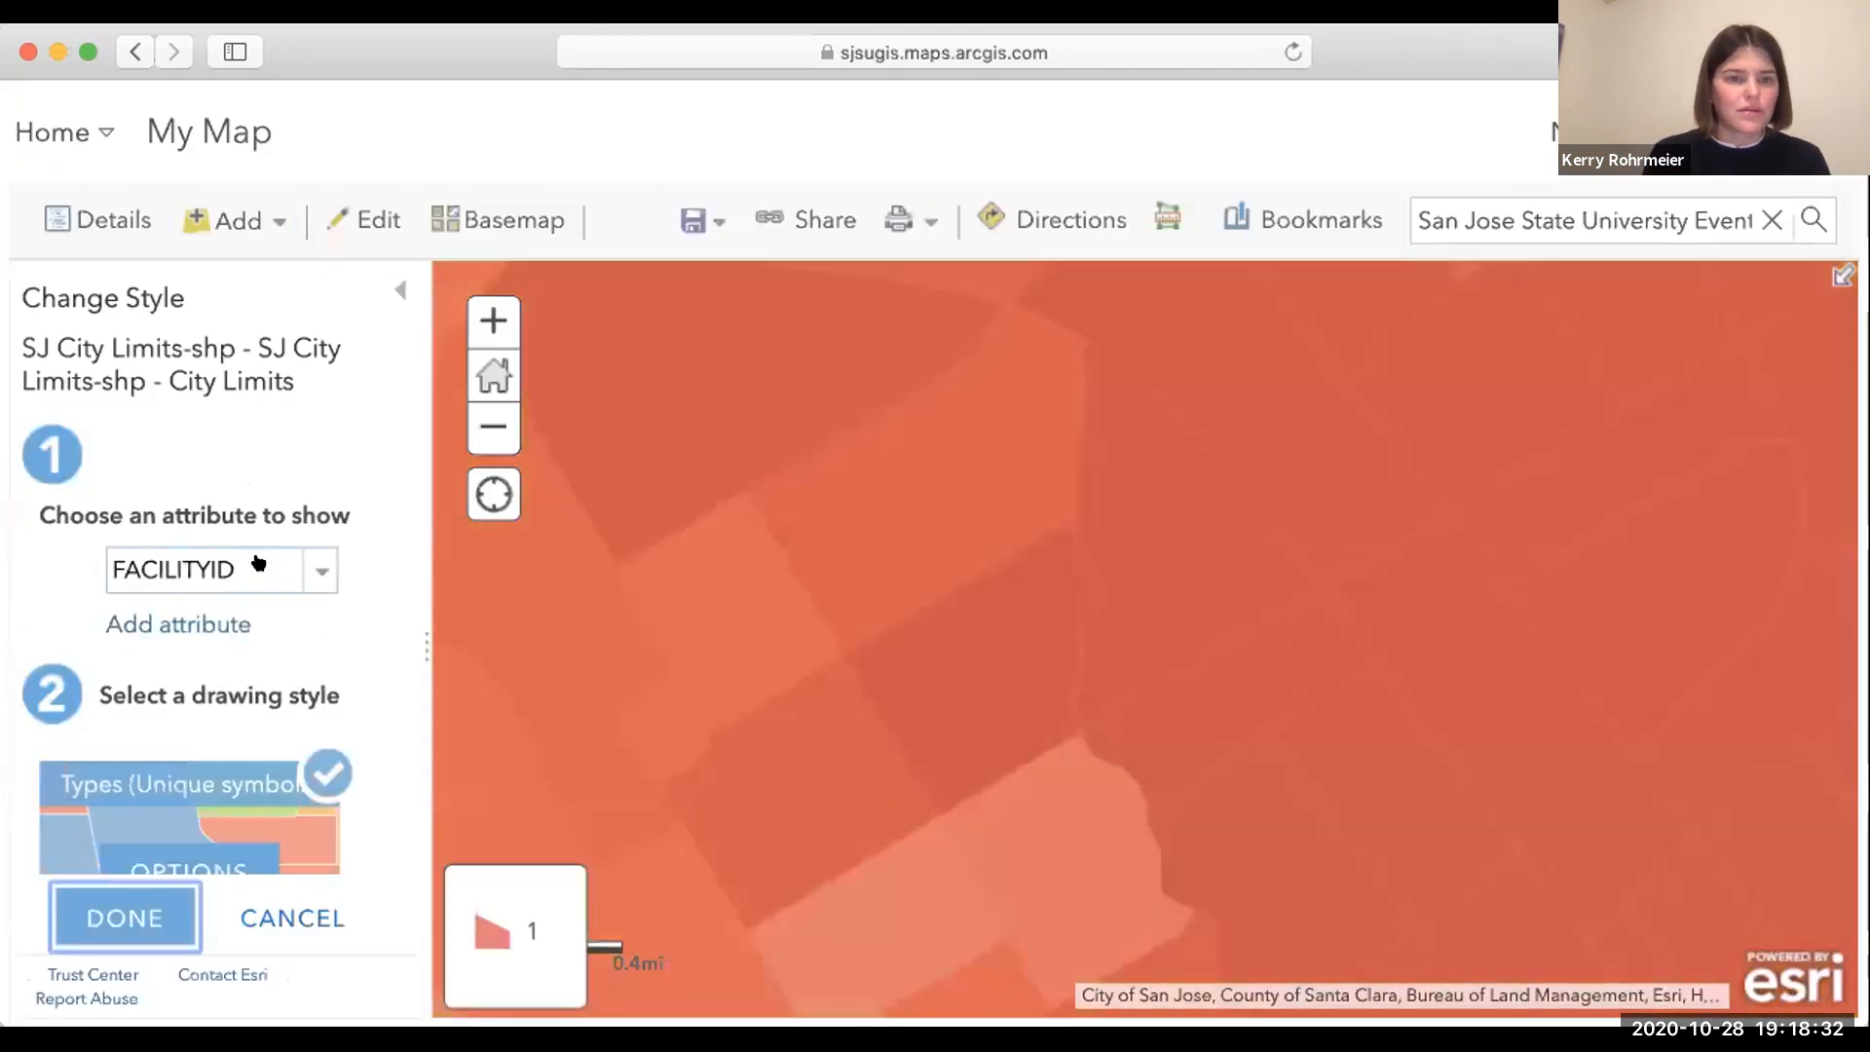
click(125, 917)
click(493, 427)
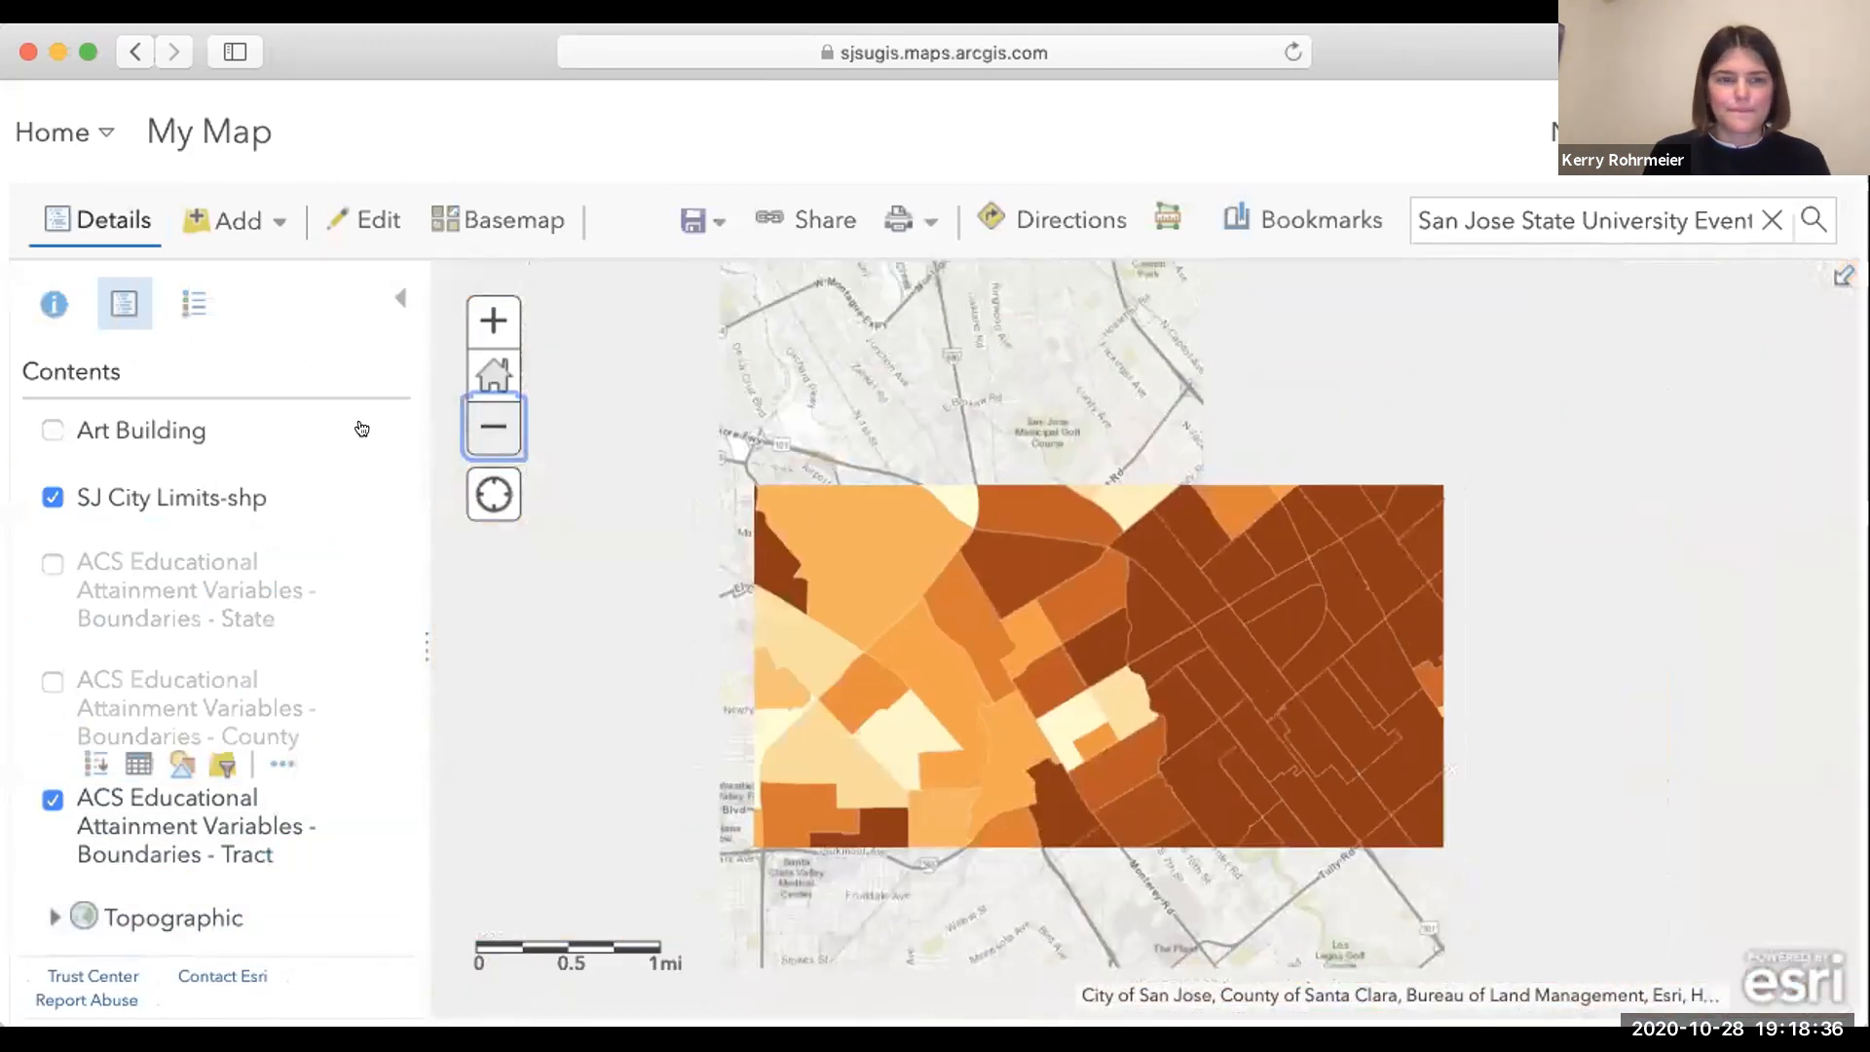
Turn off the ACS Educational Attainment tract layer and zoom out to all of San Jose.
click(51, 799)
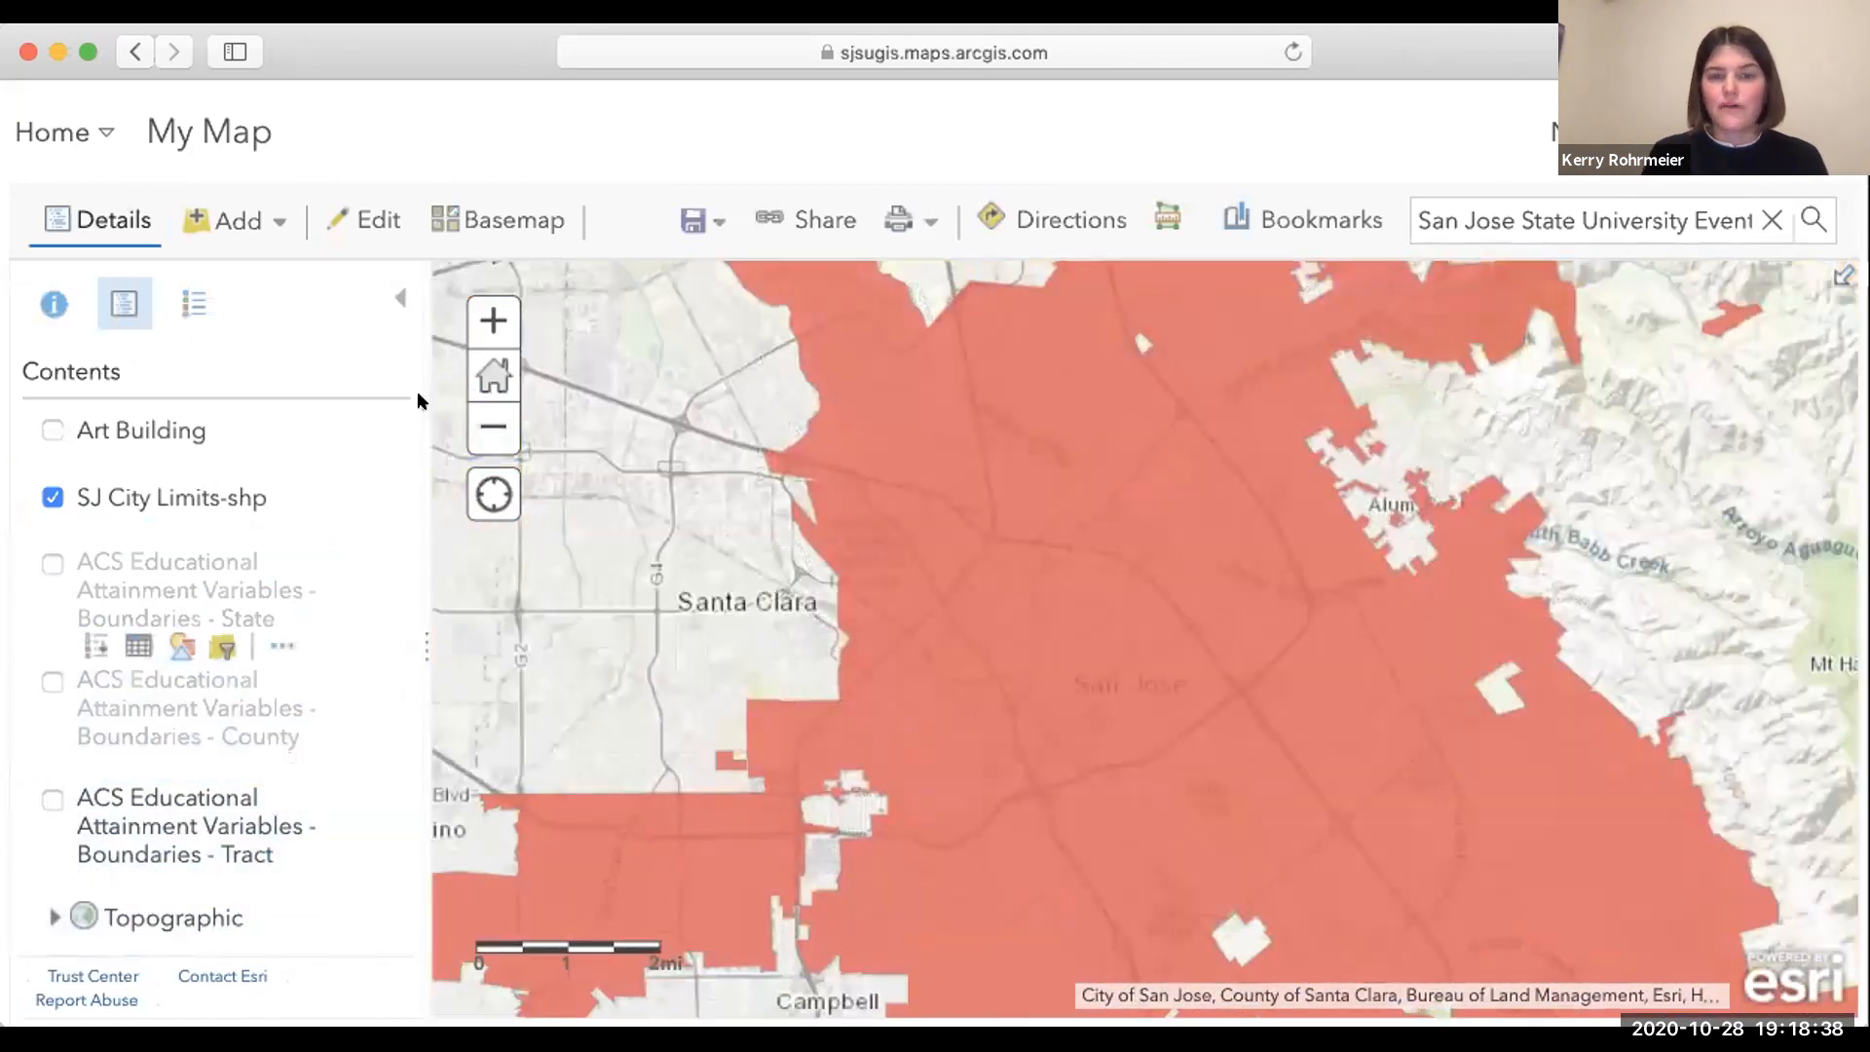
click(502, 416)
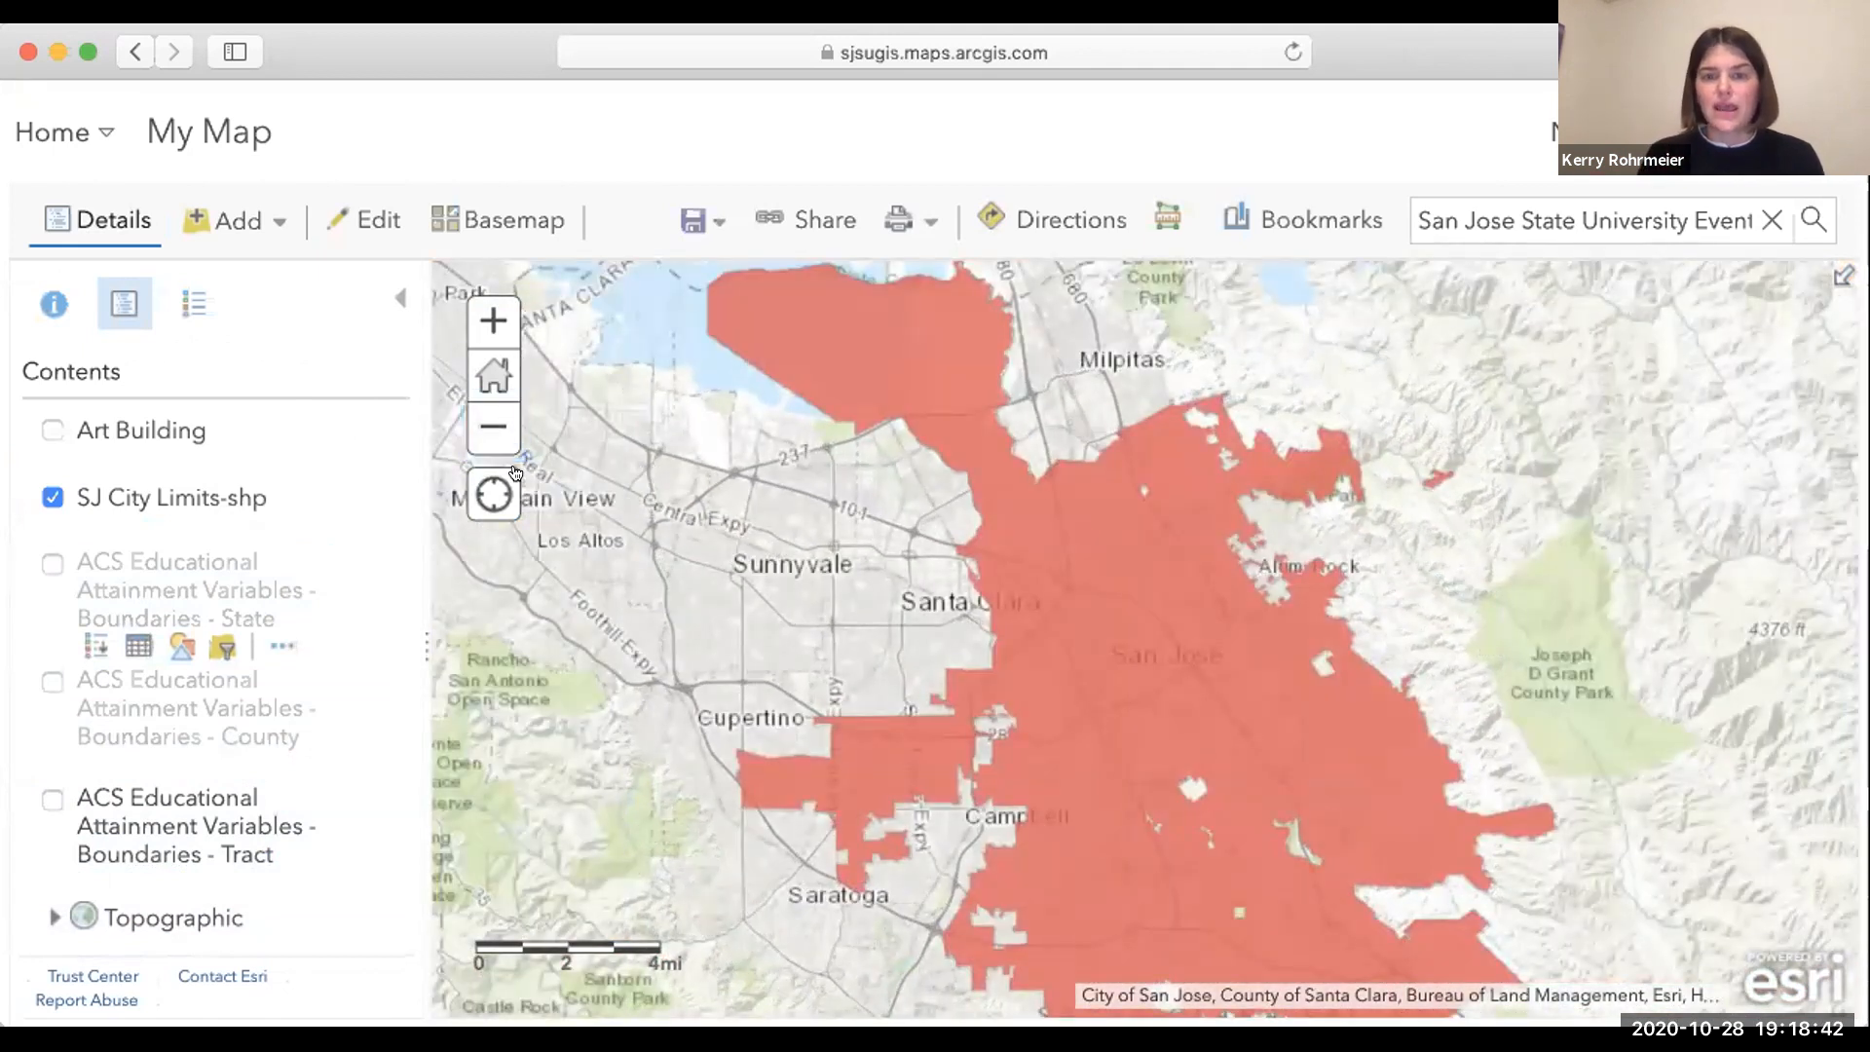
click(494, 426)
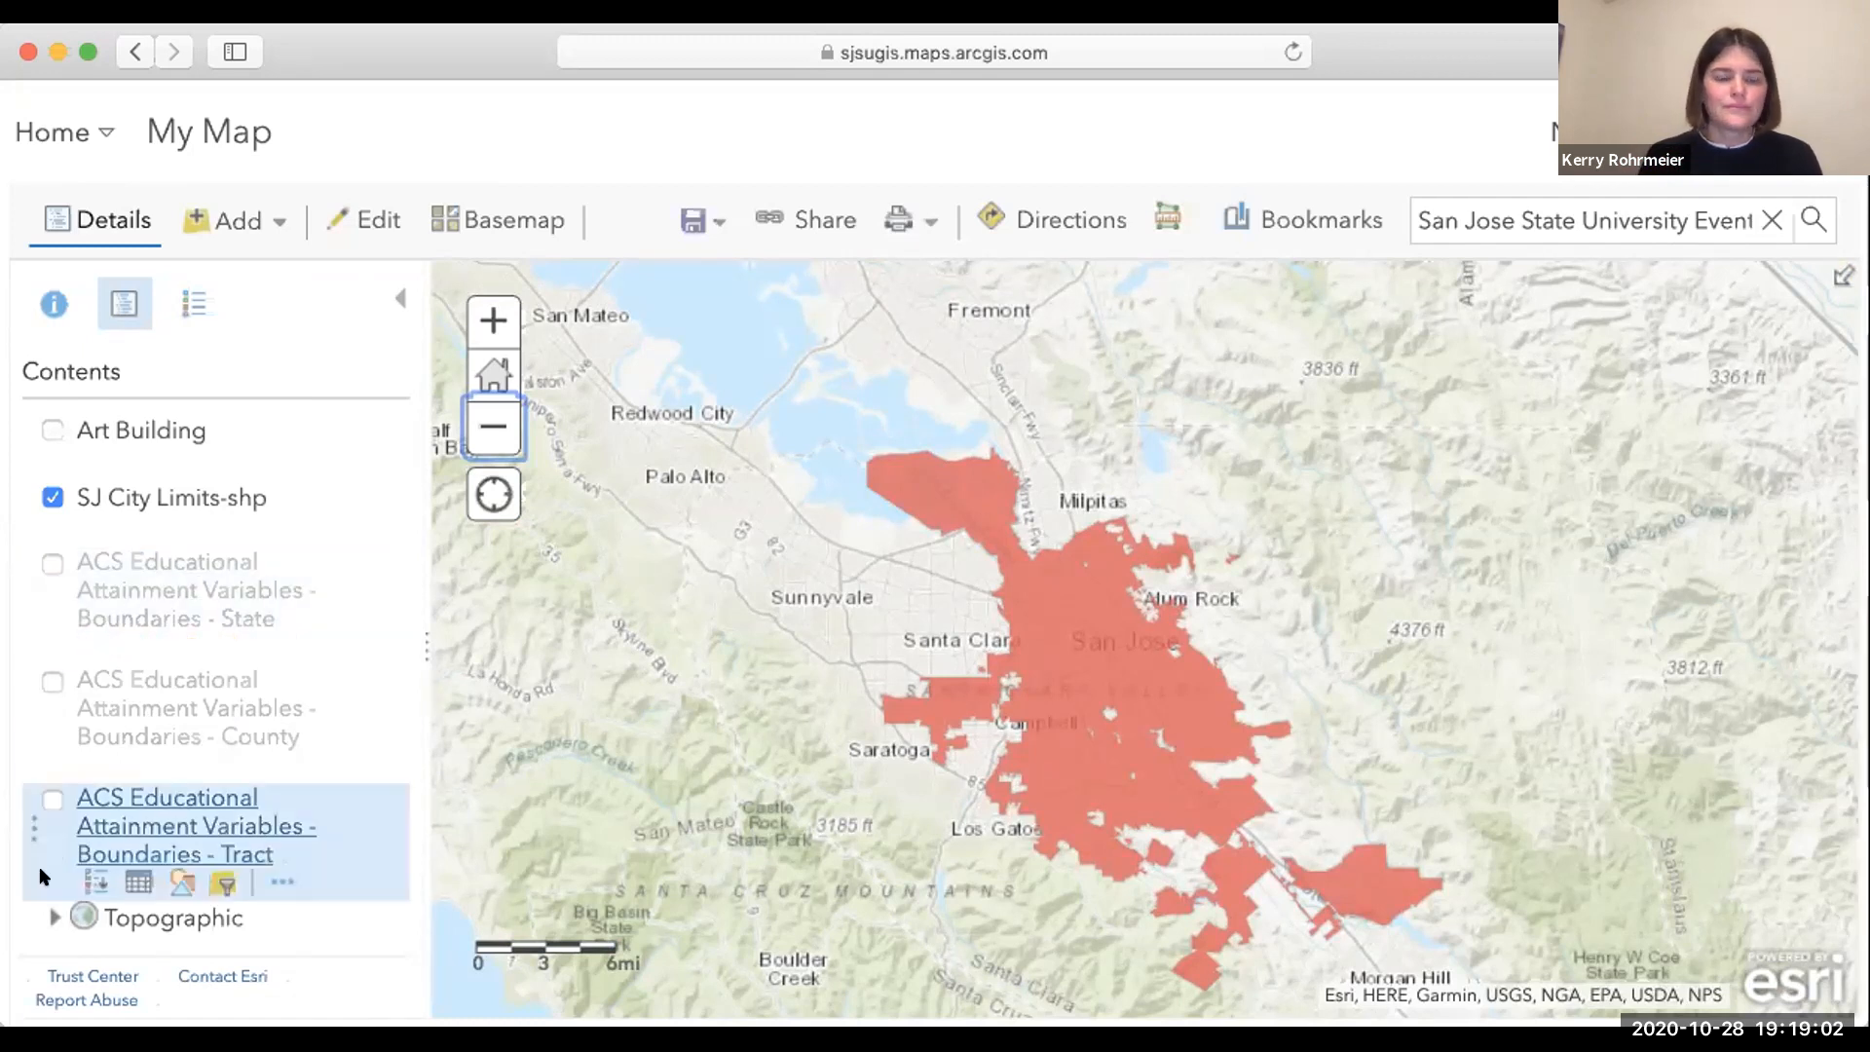
scroll(159, 785, down, 1)
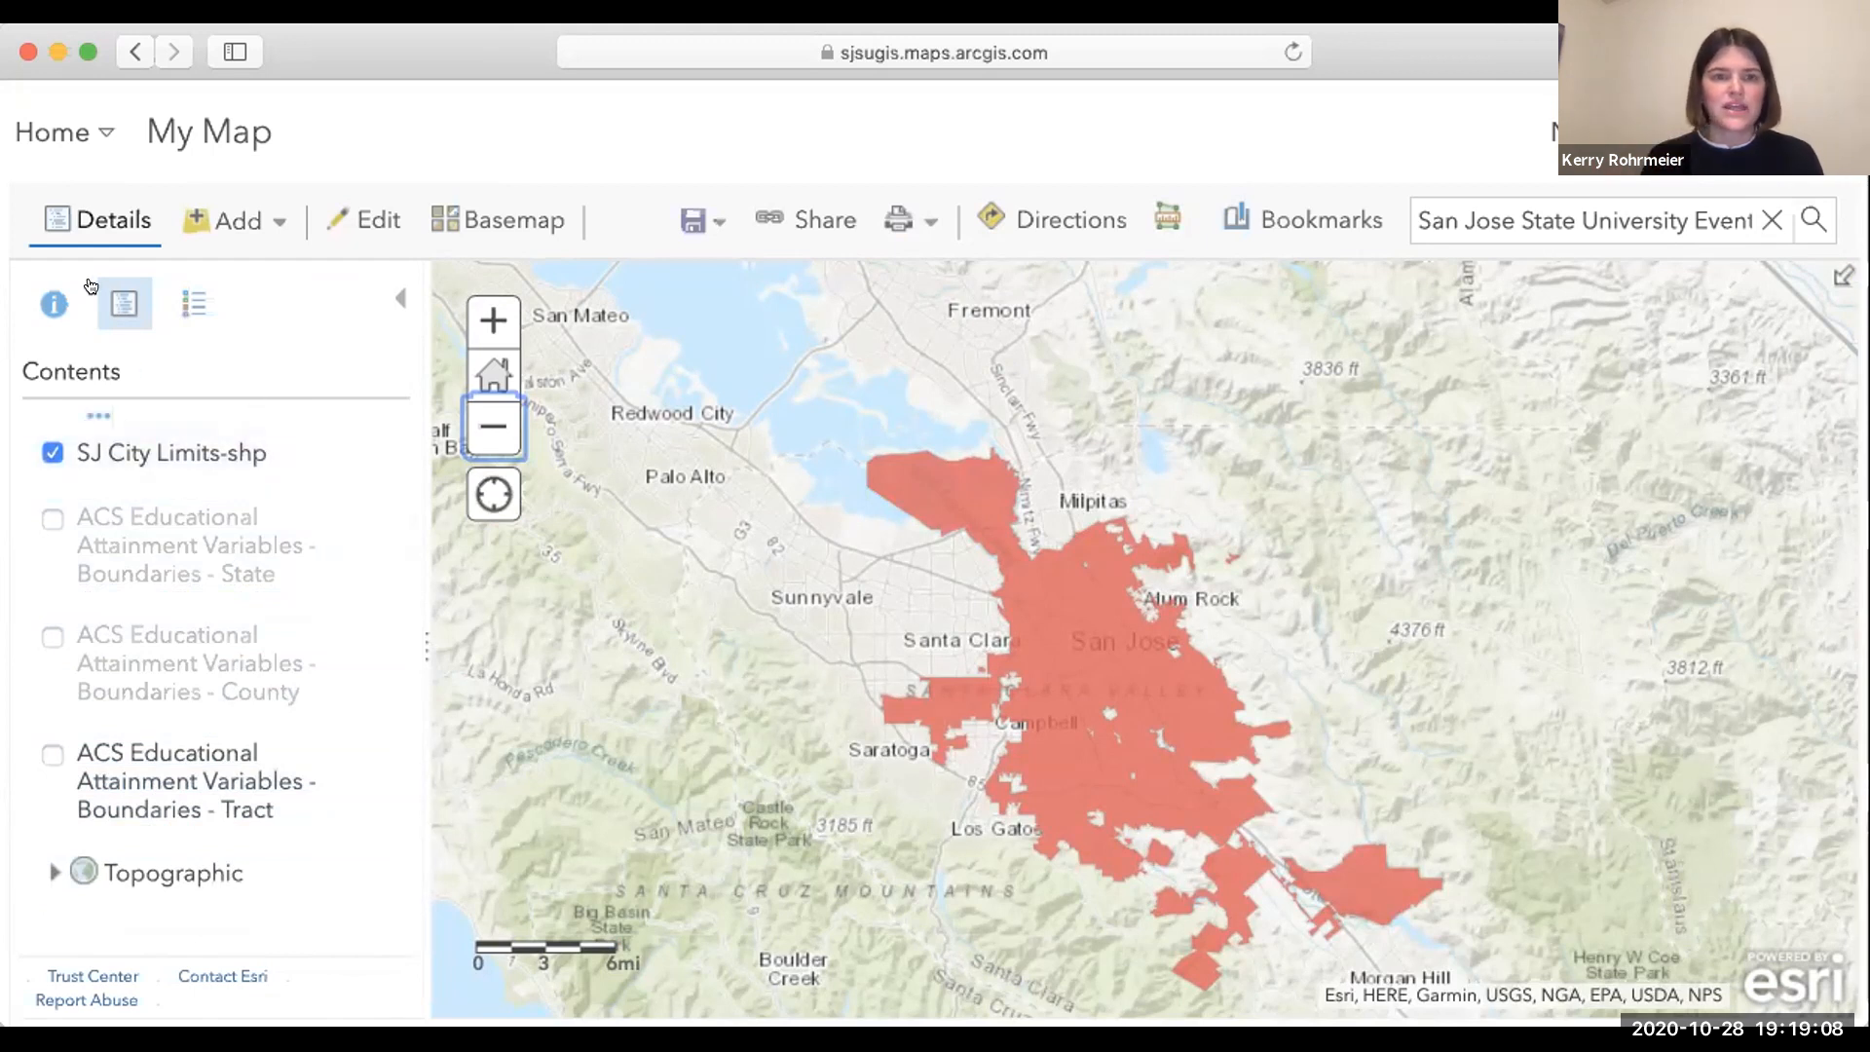
Import Workshop - Sheet1.csv from file as a new map layer.
click(234, 215)
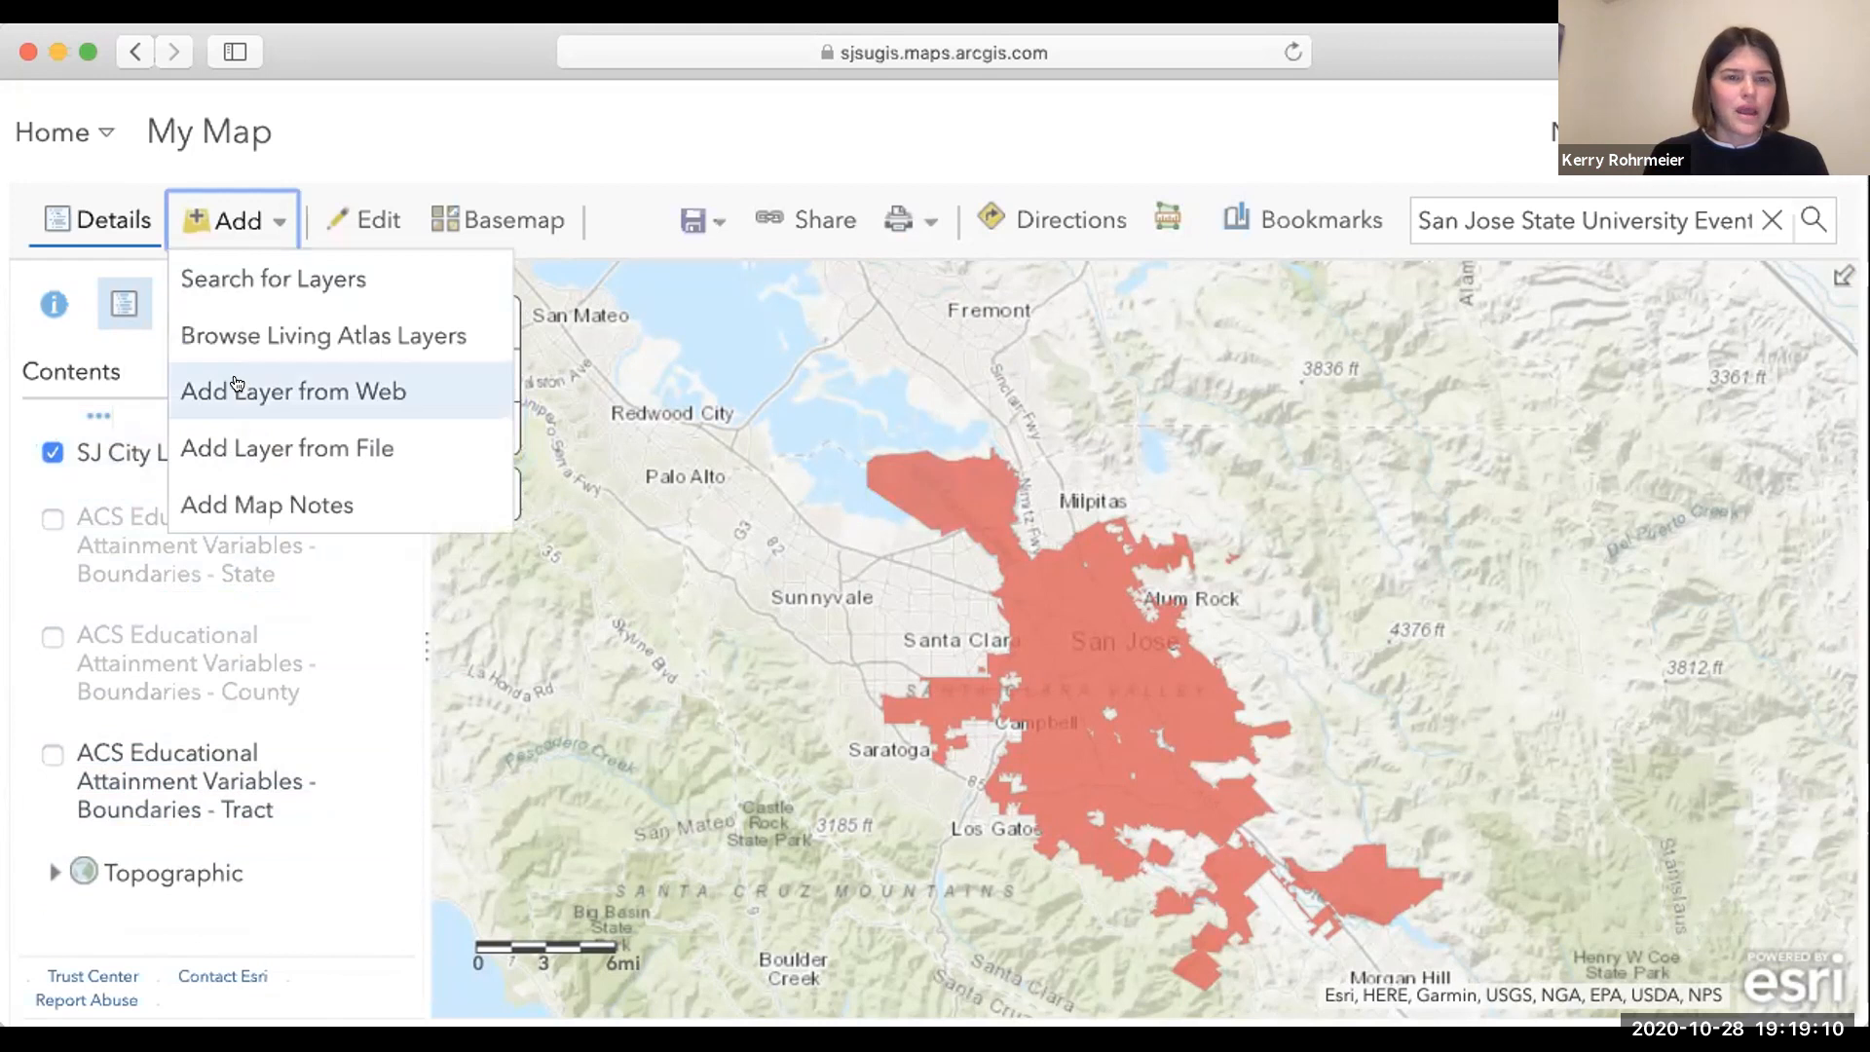
click(255, 446)
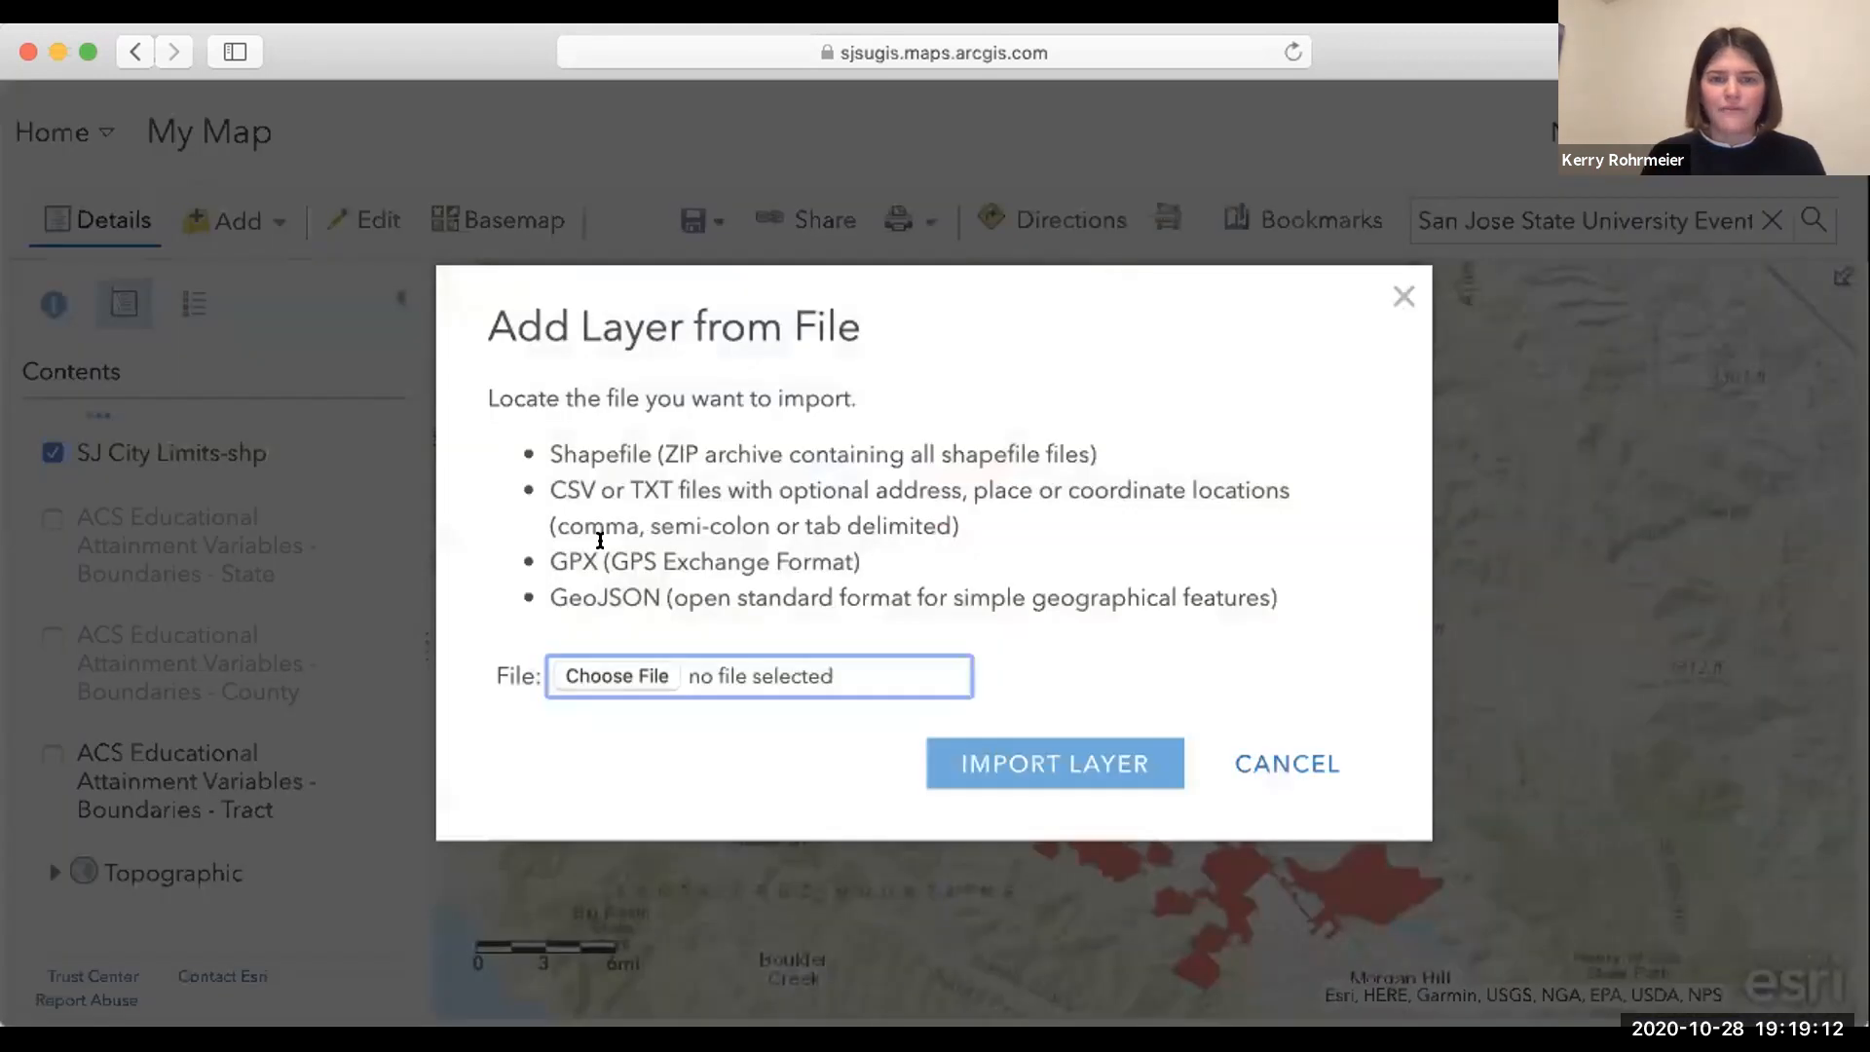
click(626, 678)
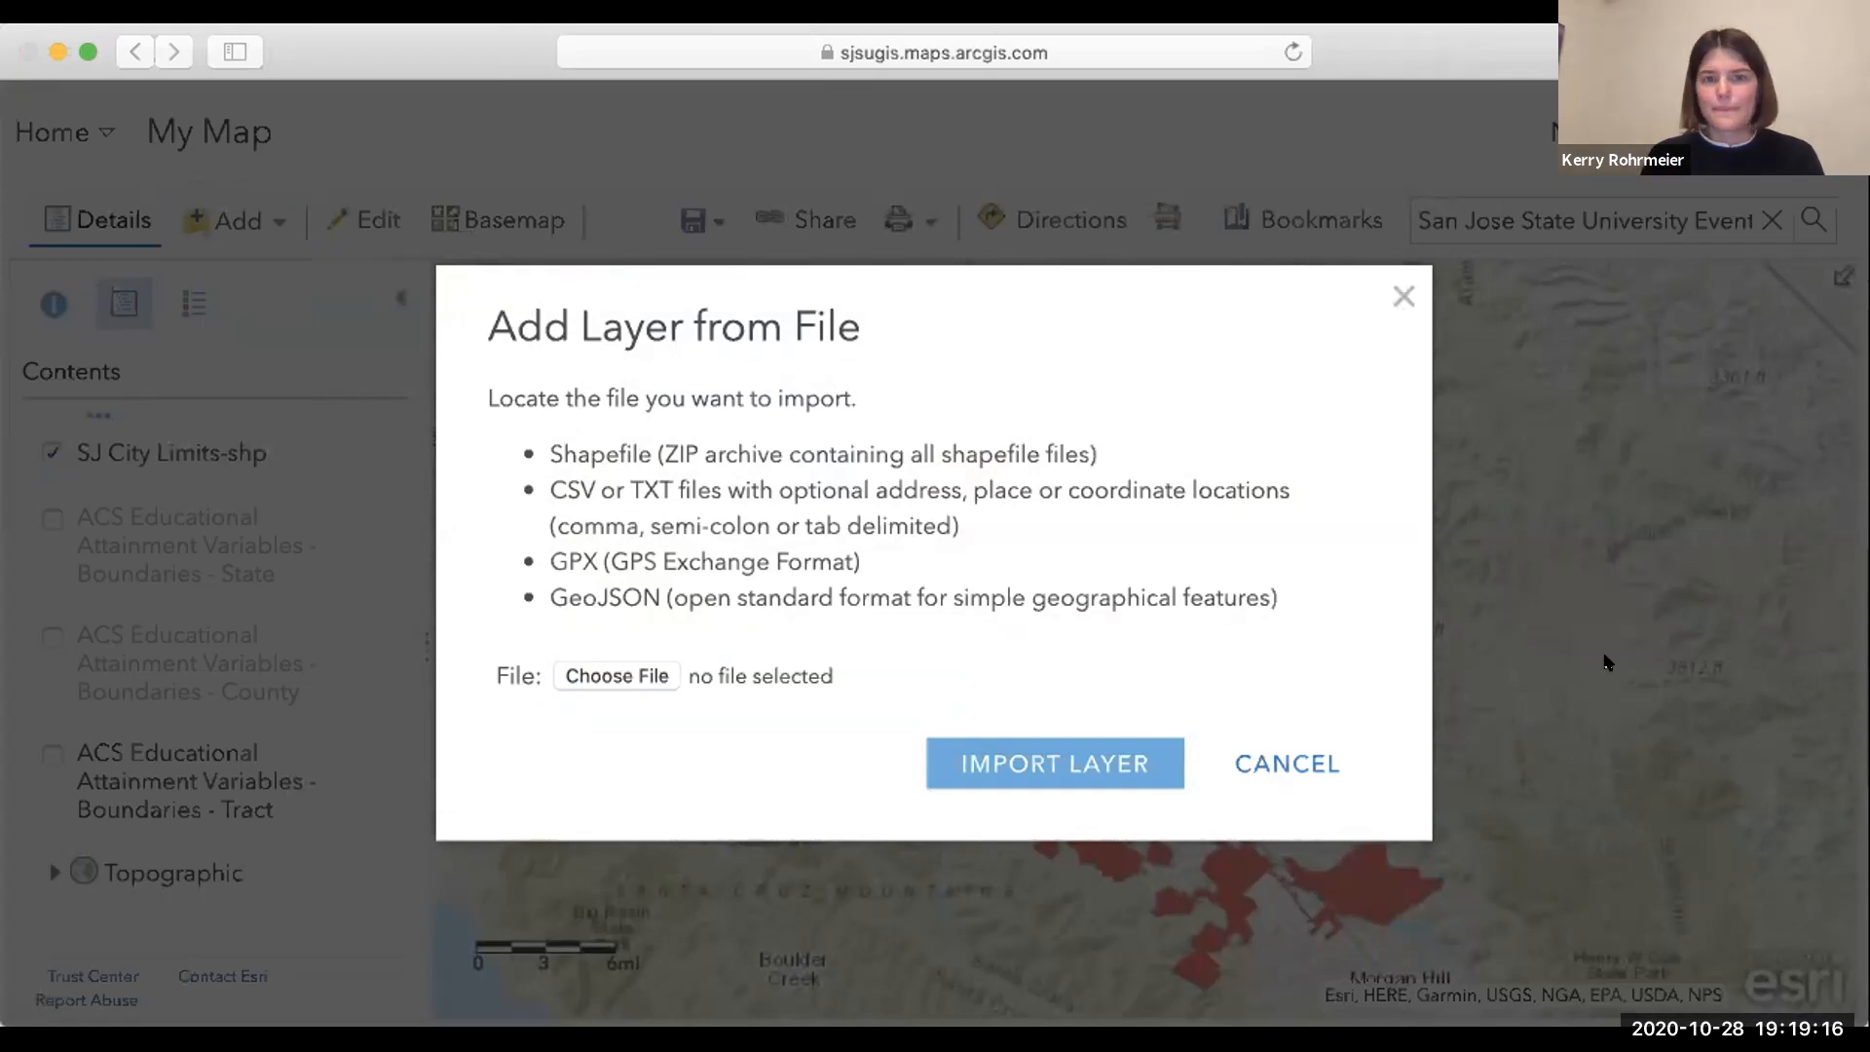
click(1685, 711)
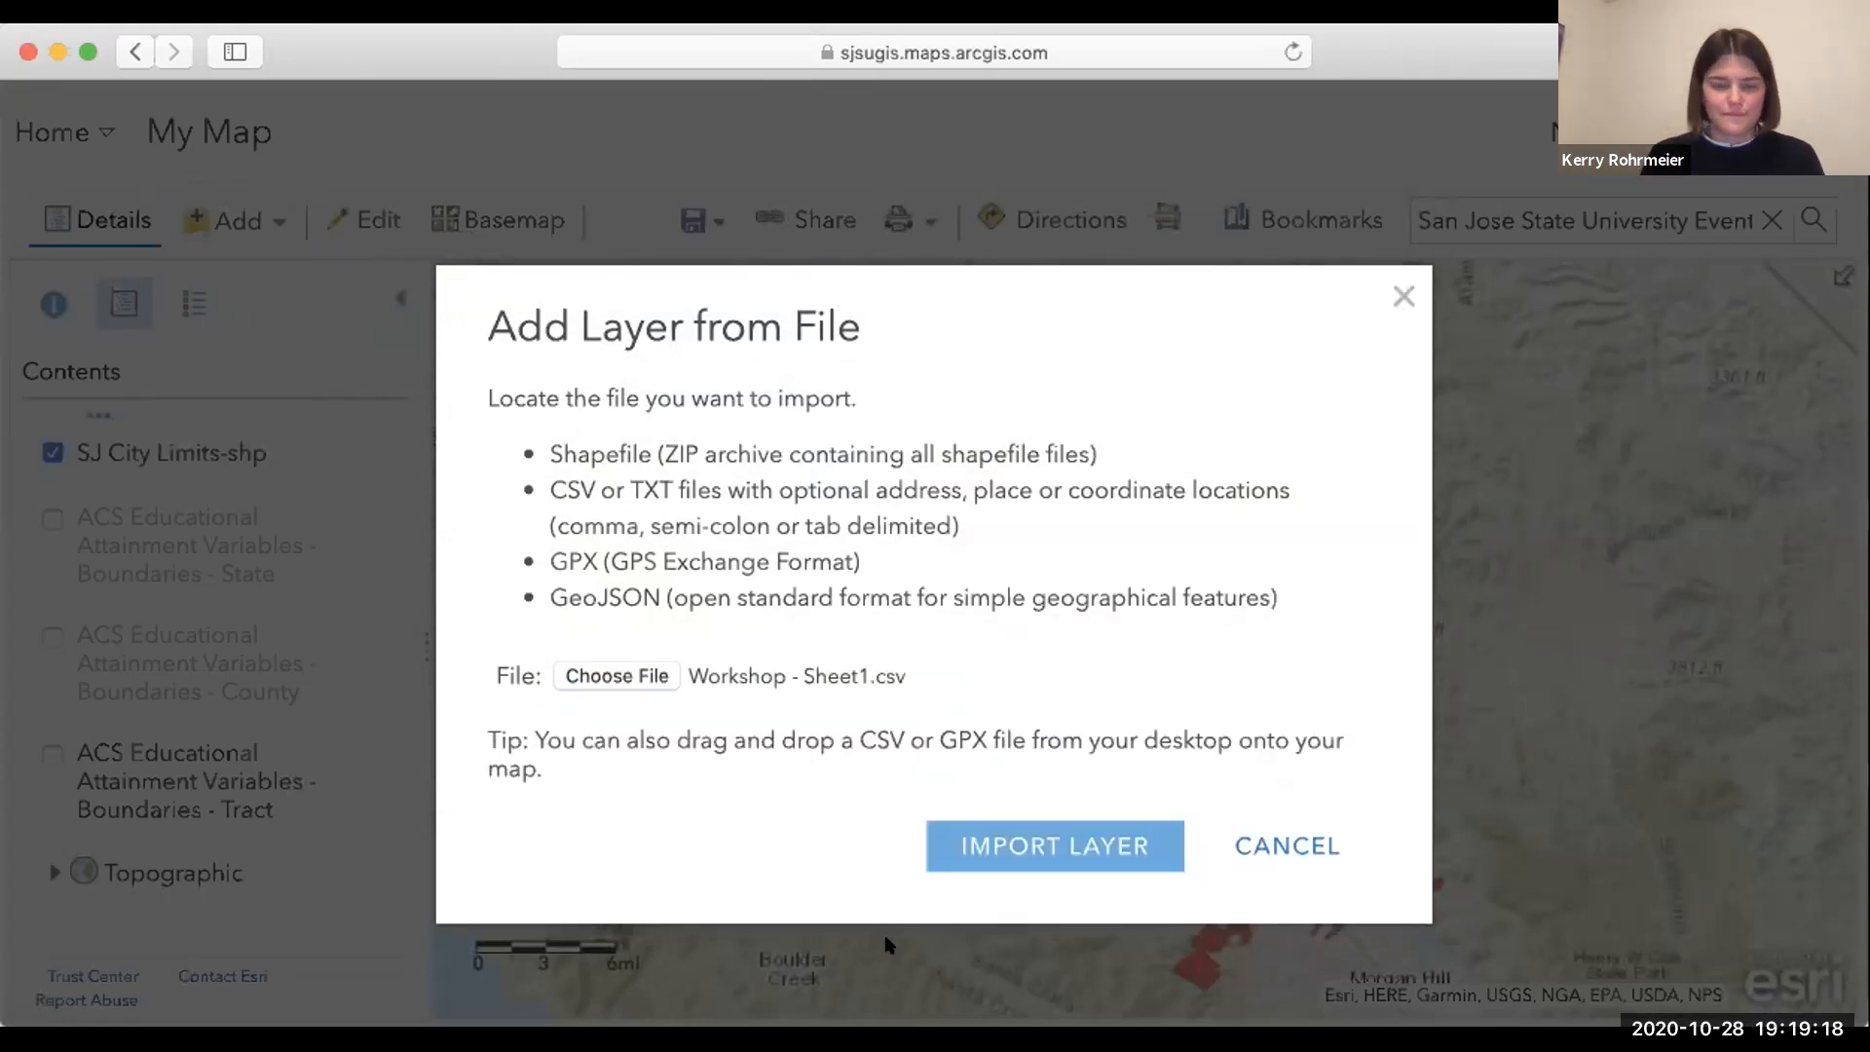
click(886, 940)
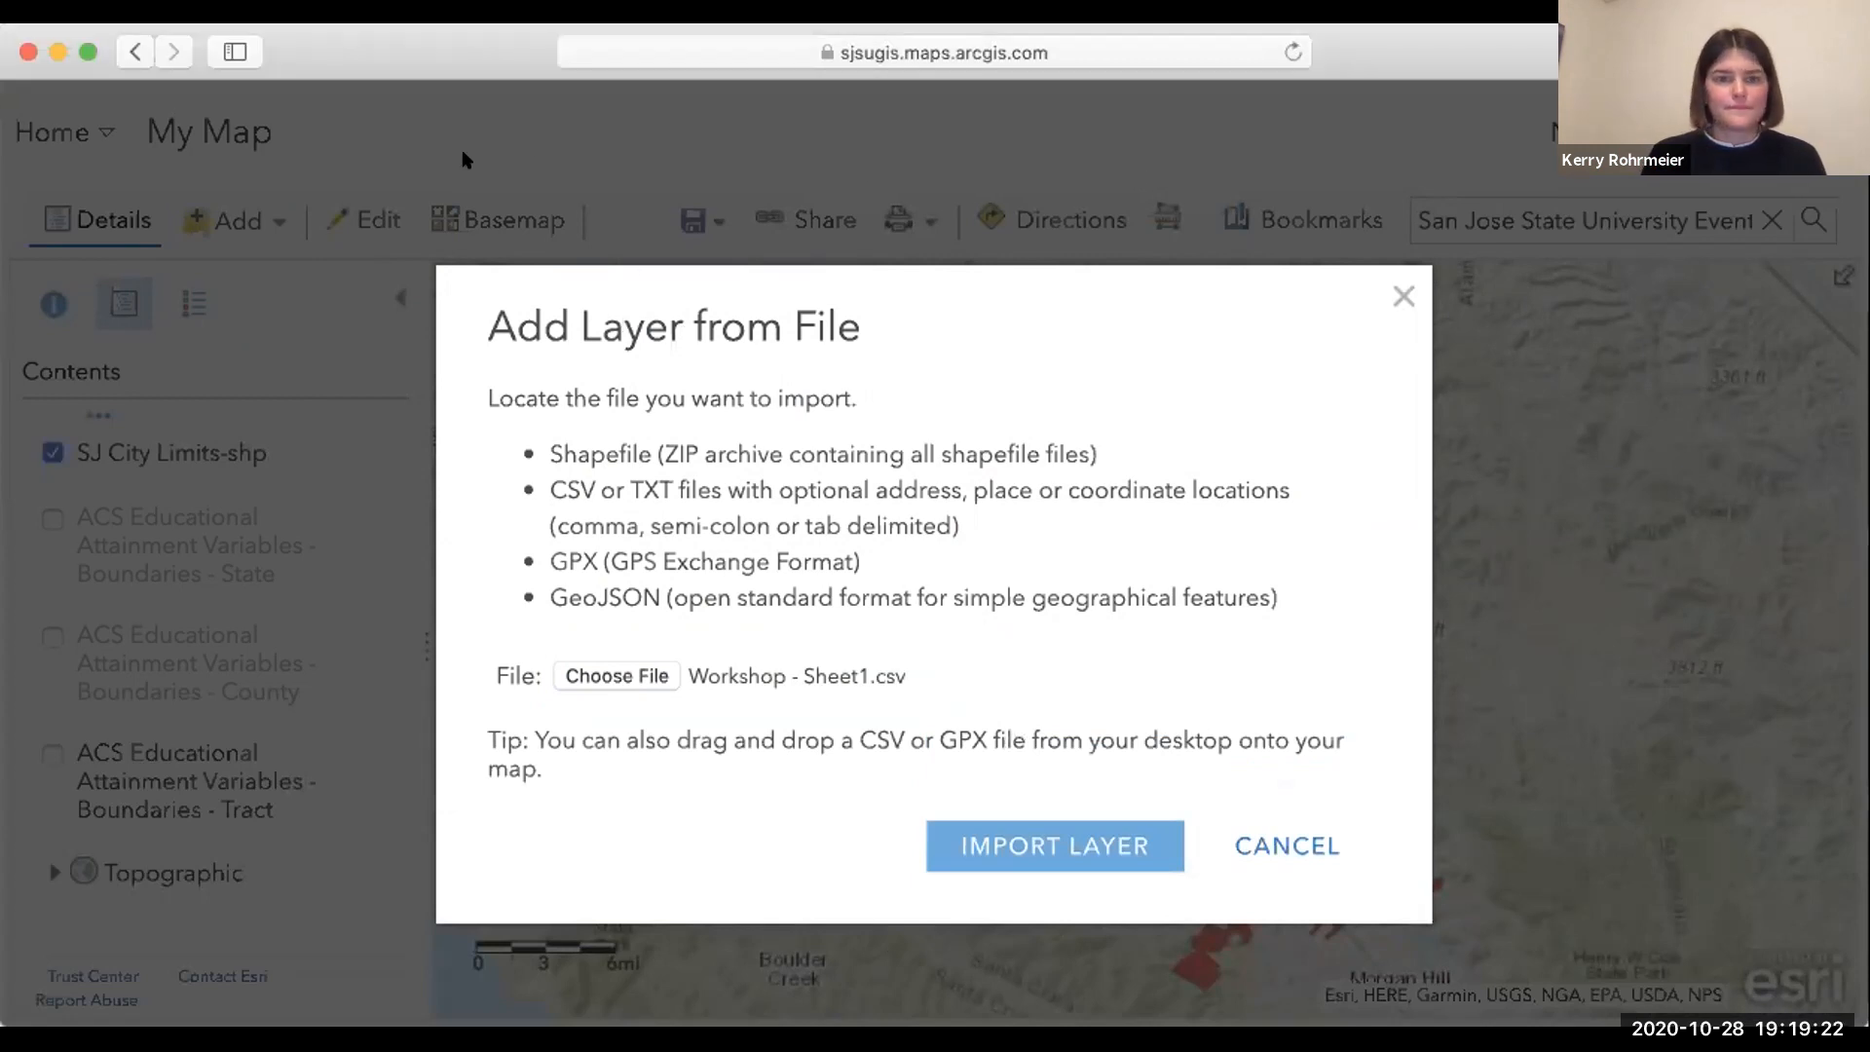
click(1044, 837)
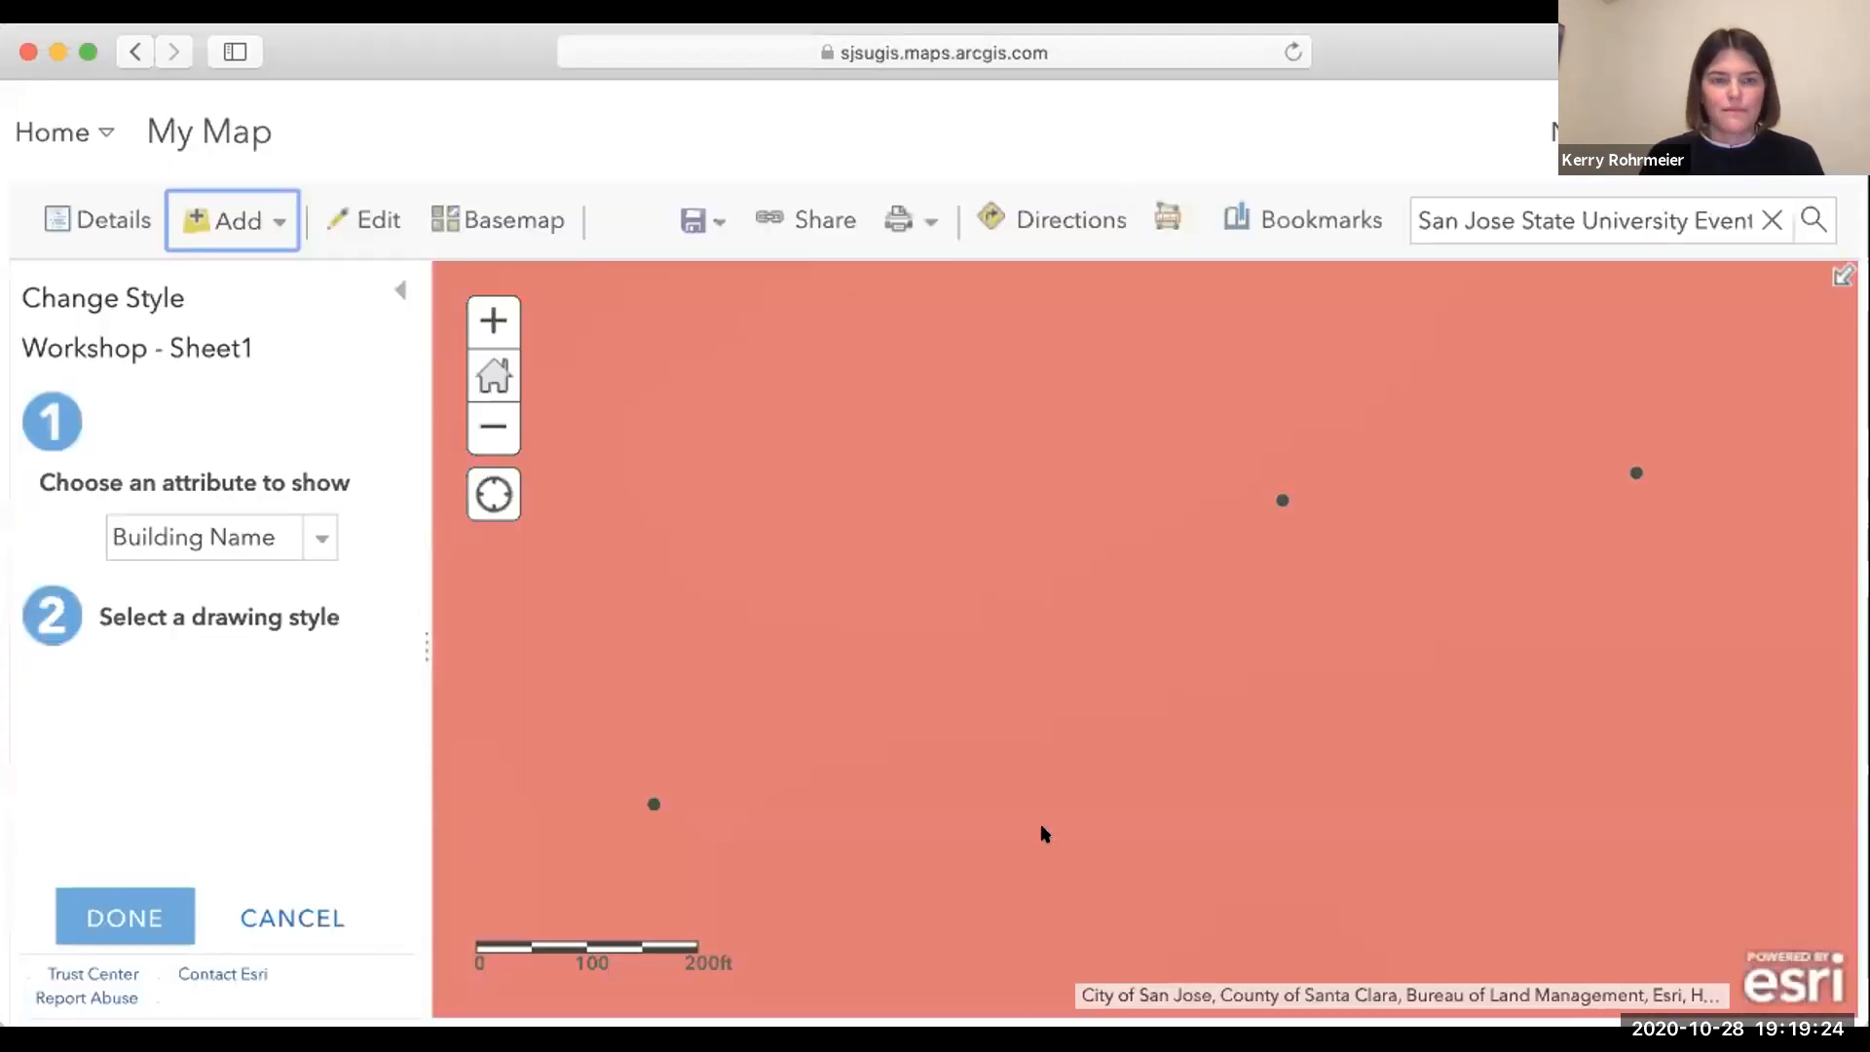
Style the imported building points by Building Name.
click(297, 537)
click(291, 612)
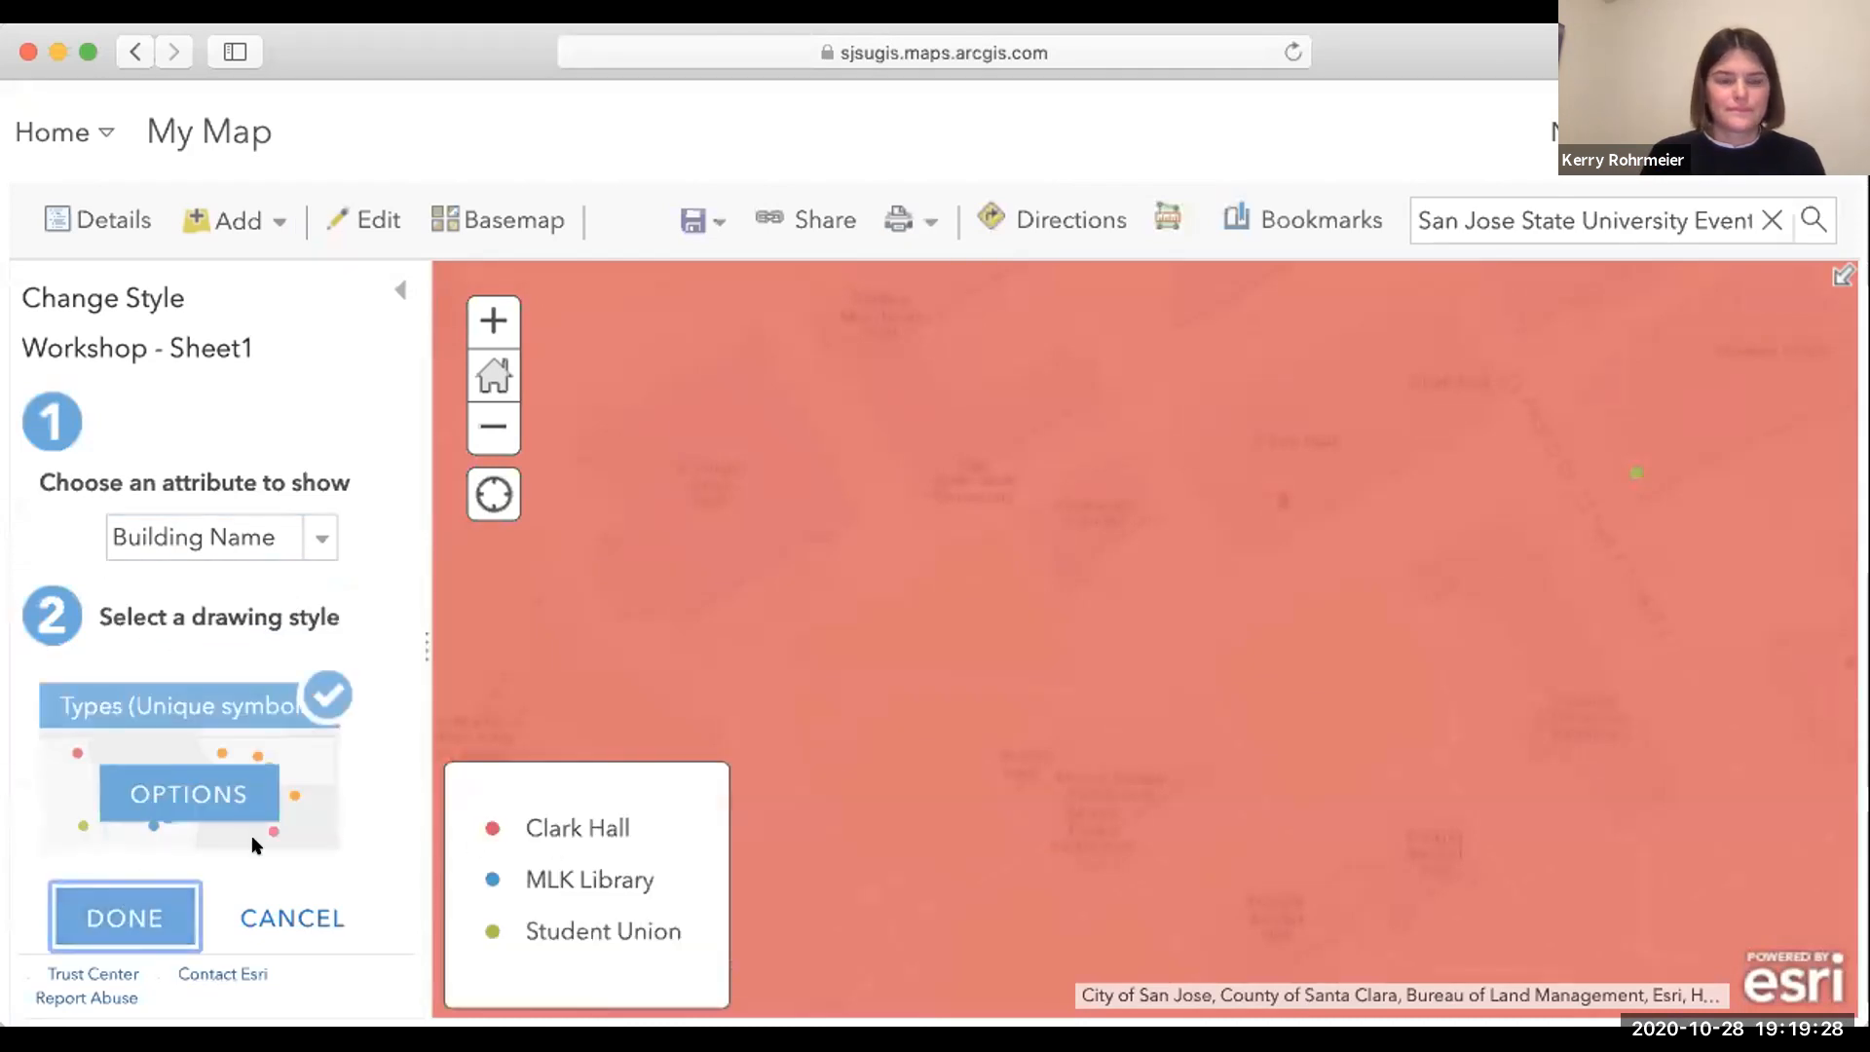
click(126, 915)
Zoom out, hide SJ City Limits-shp, and open the MLK Library popup (37.34, -121.88).
click(492, 428)
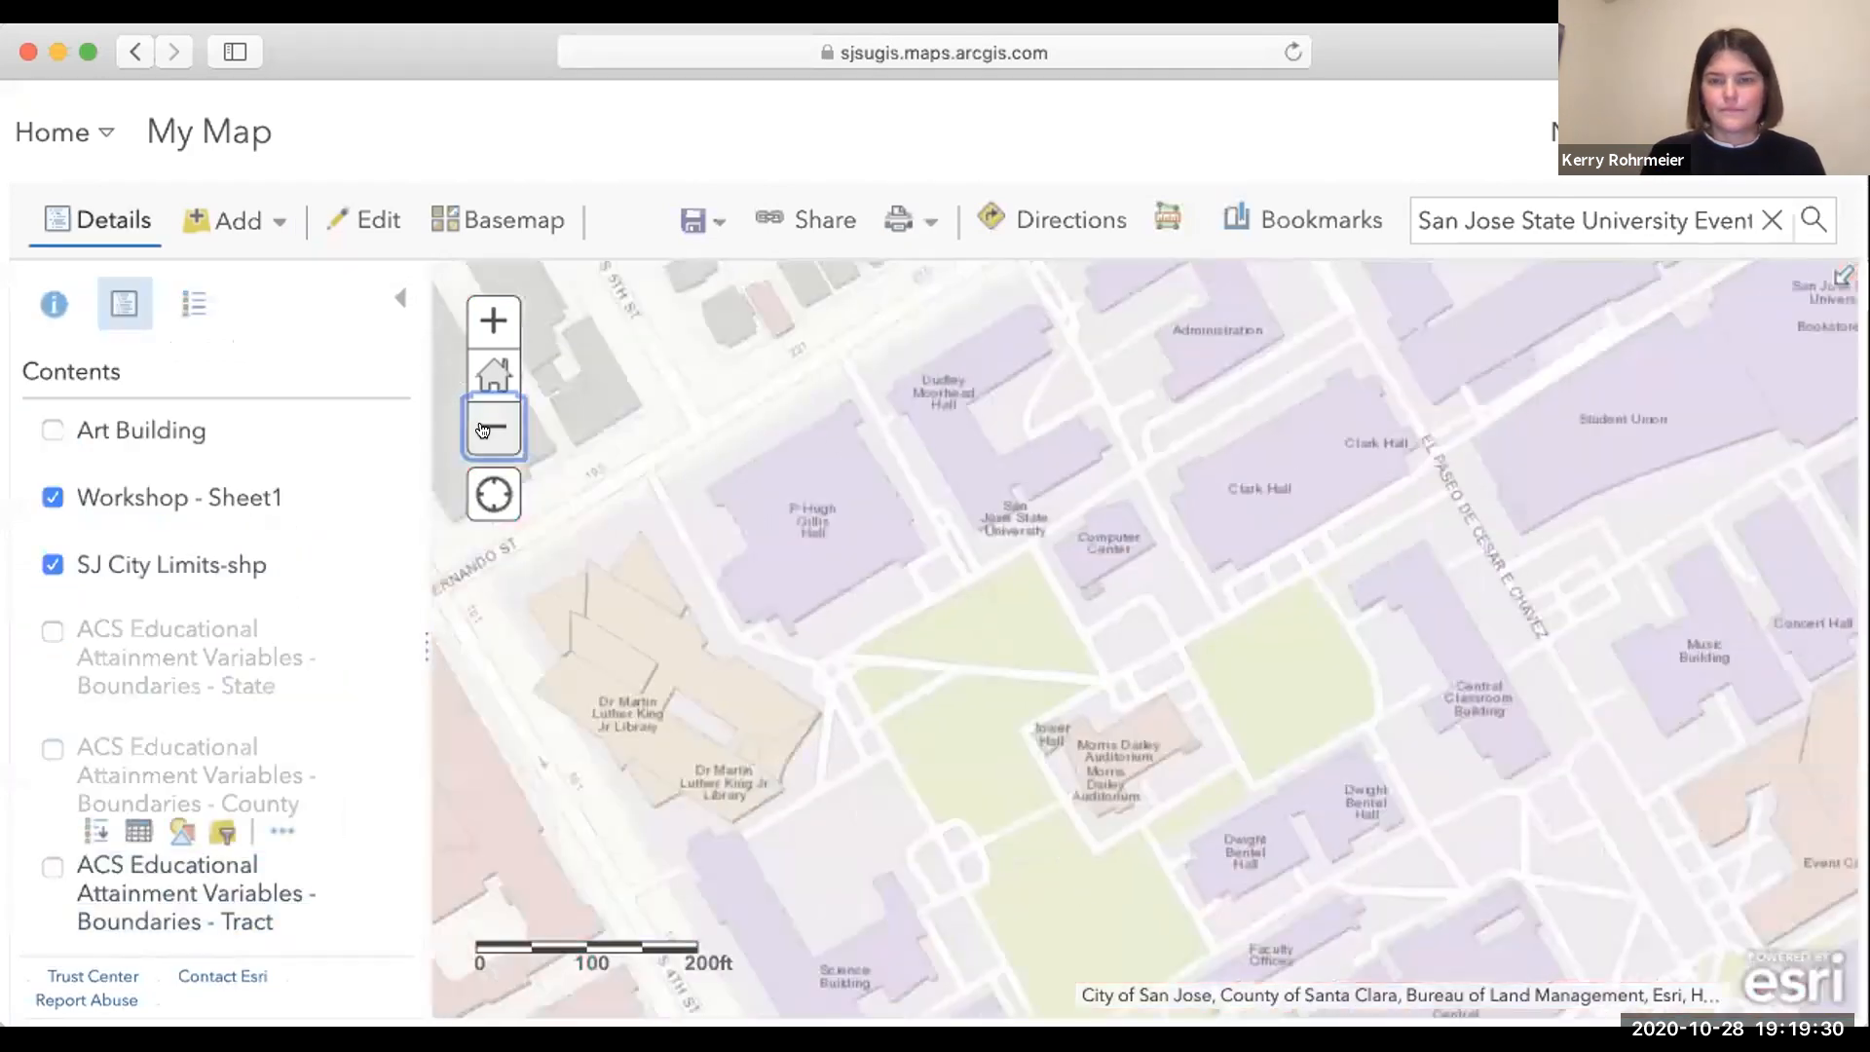
click(491, 427)
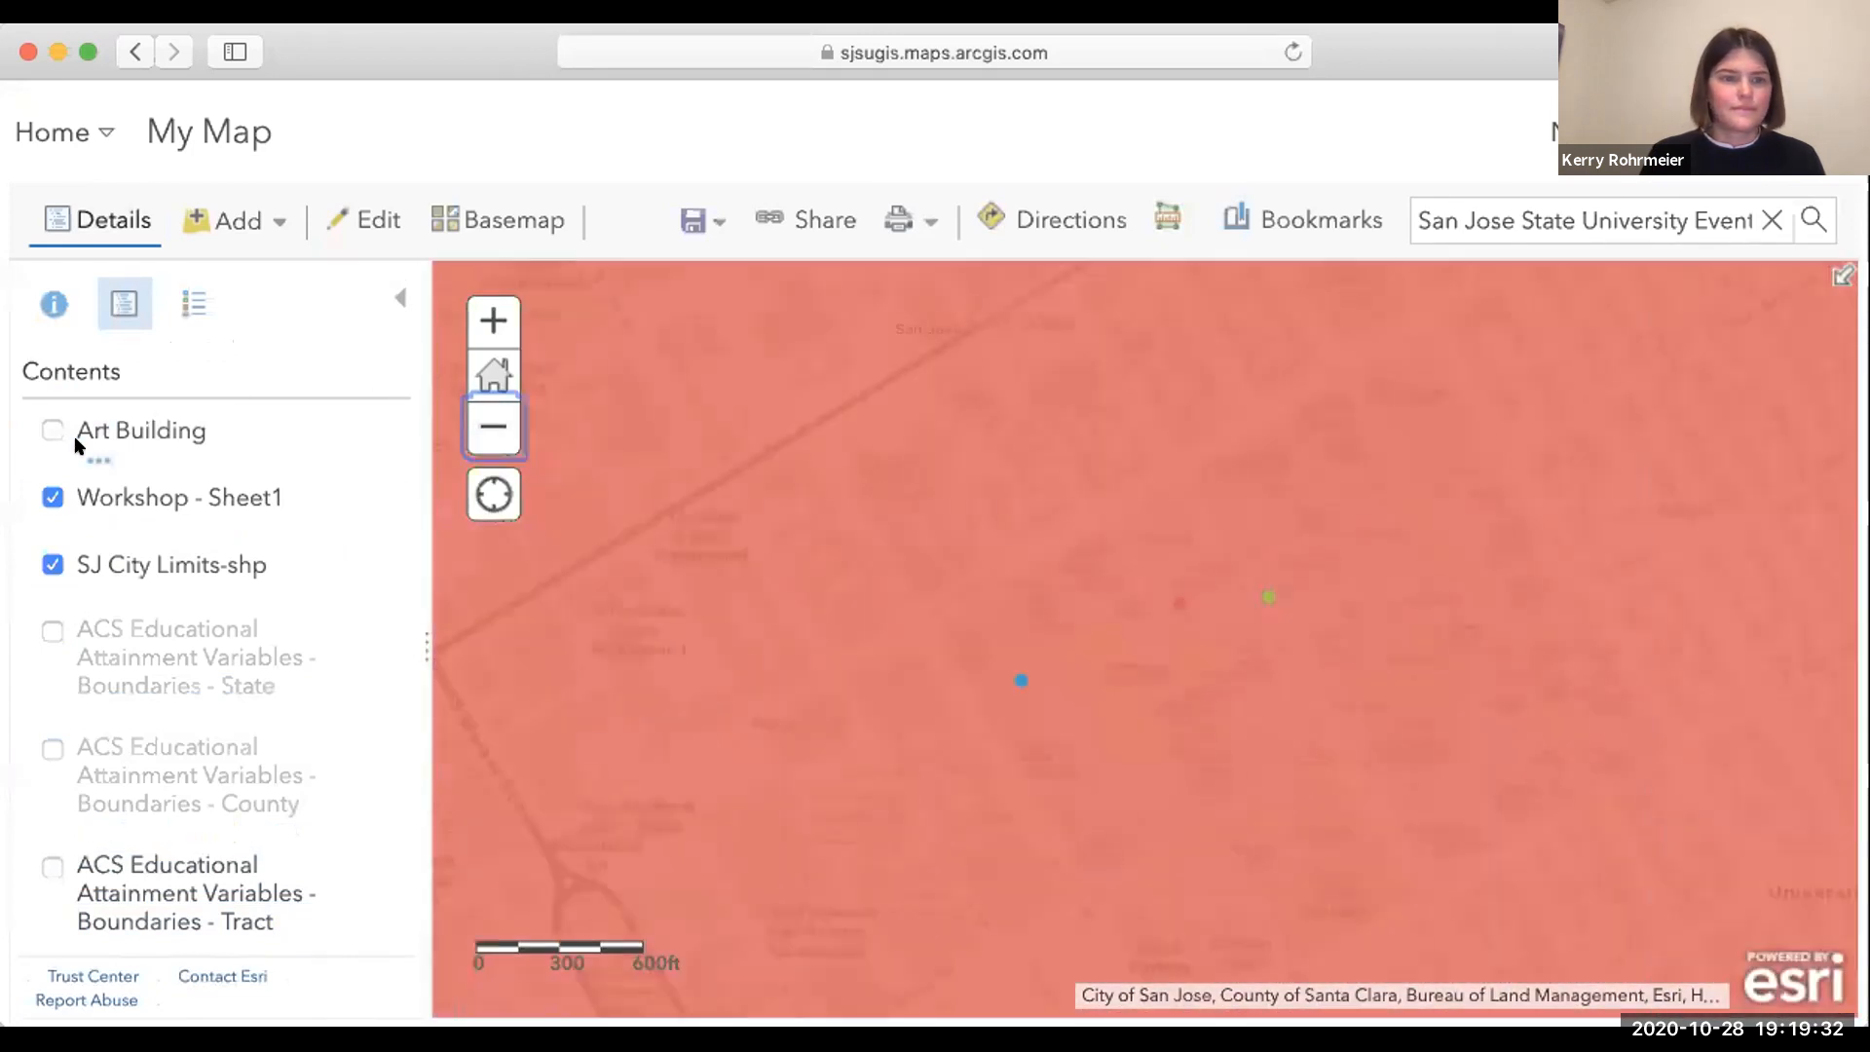
click(53, 564)
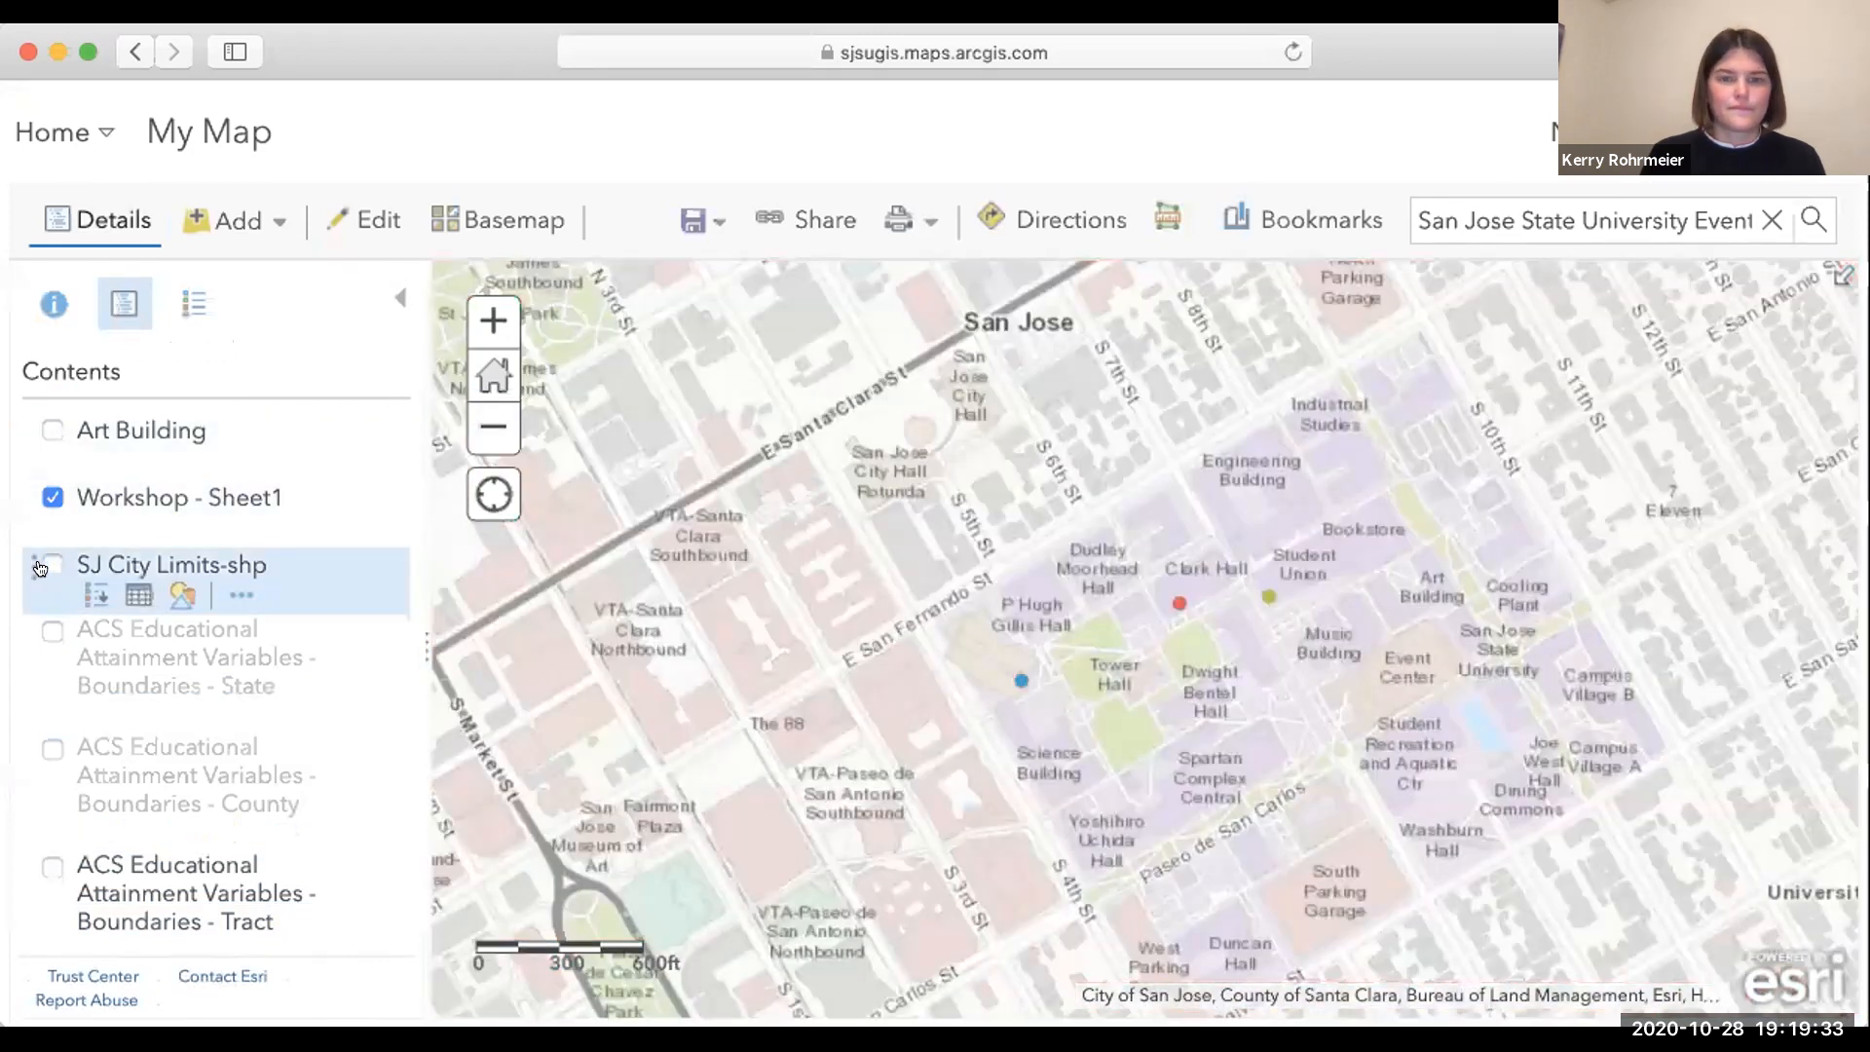
click(1018, 679)
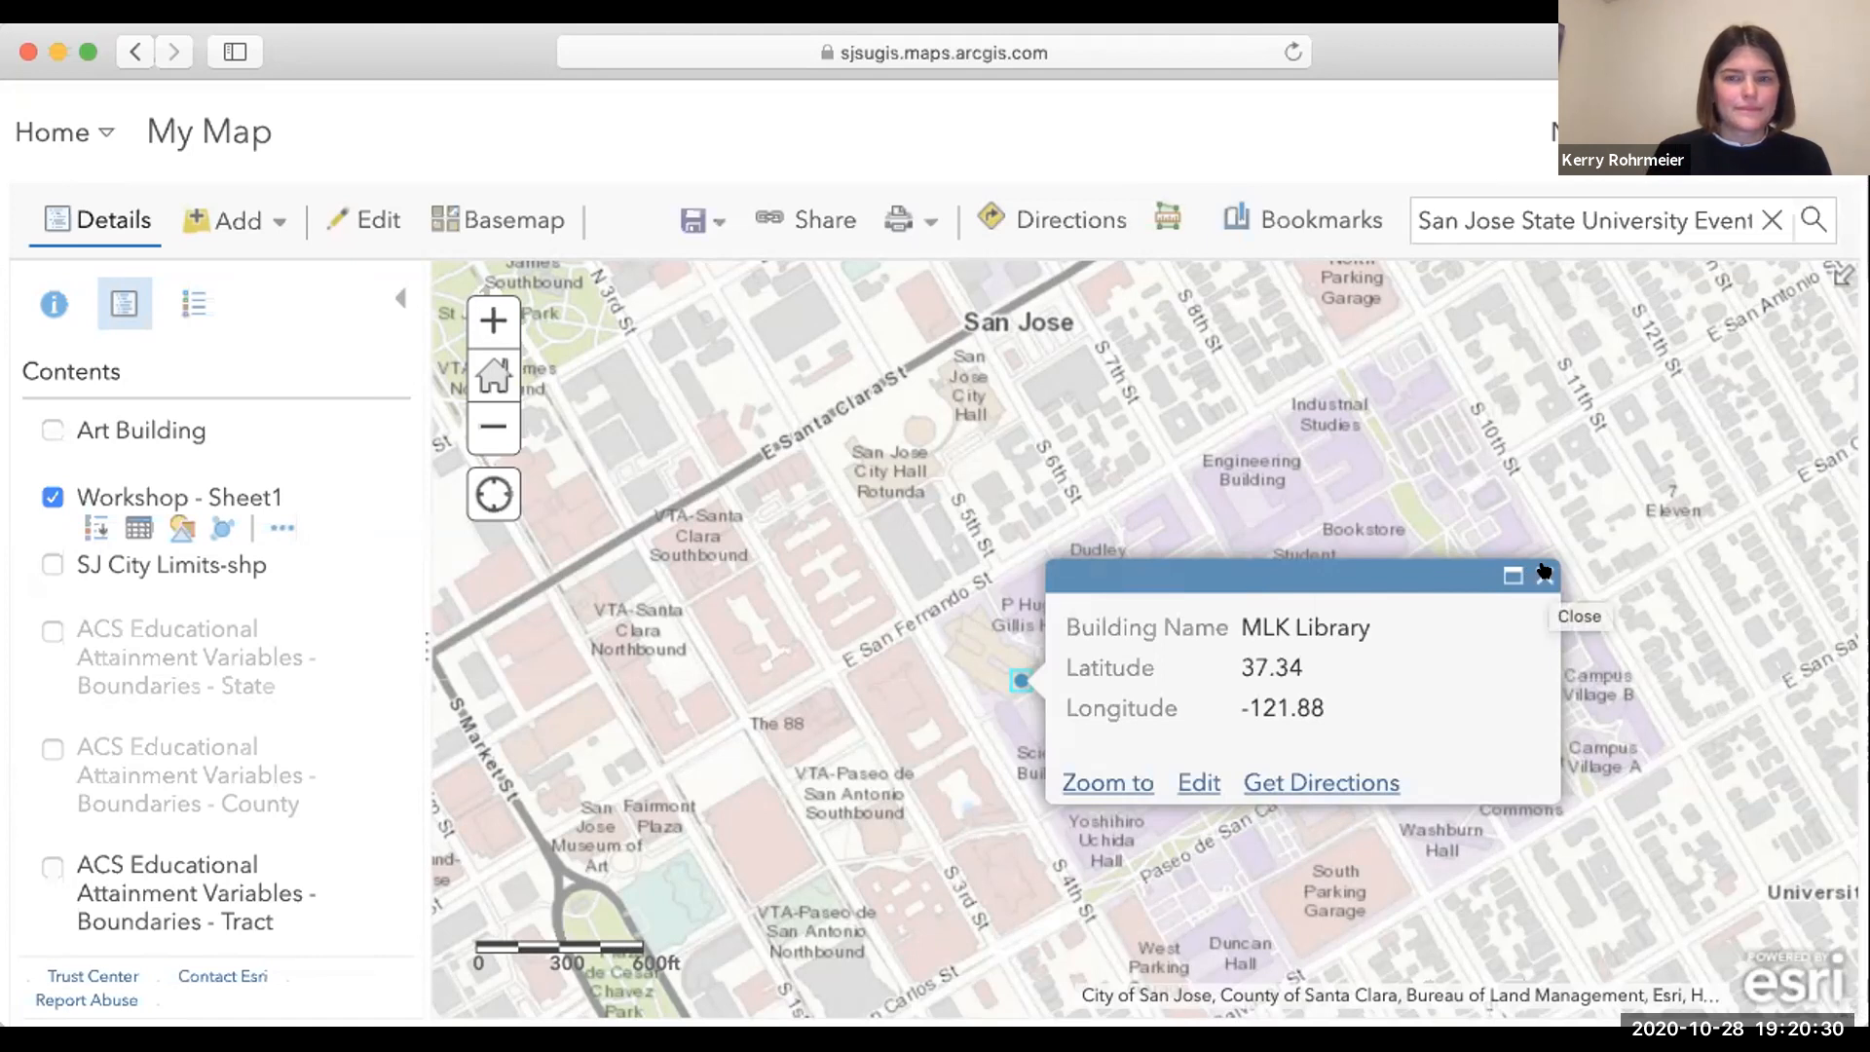
Close the MLK Library popup, then view and close the Clark Hall popup.
click(1543, 573)
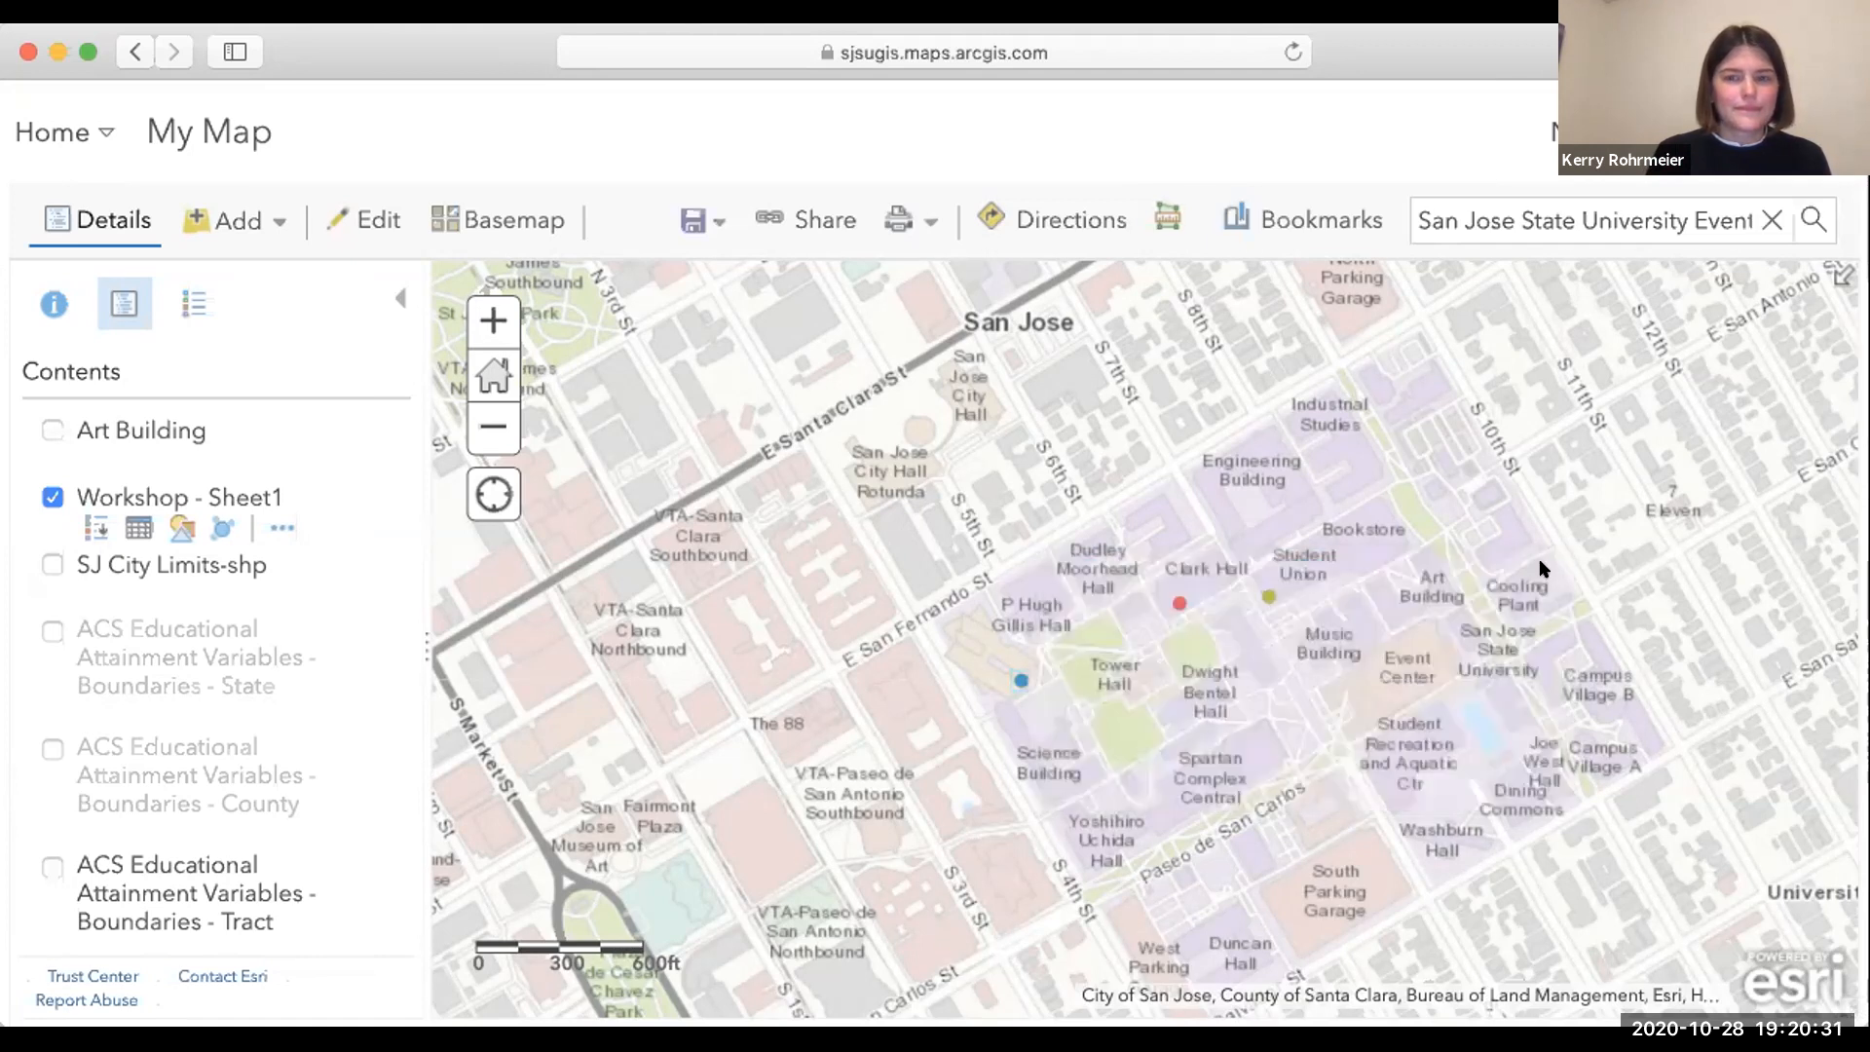
click(1177, 593)
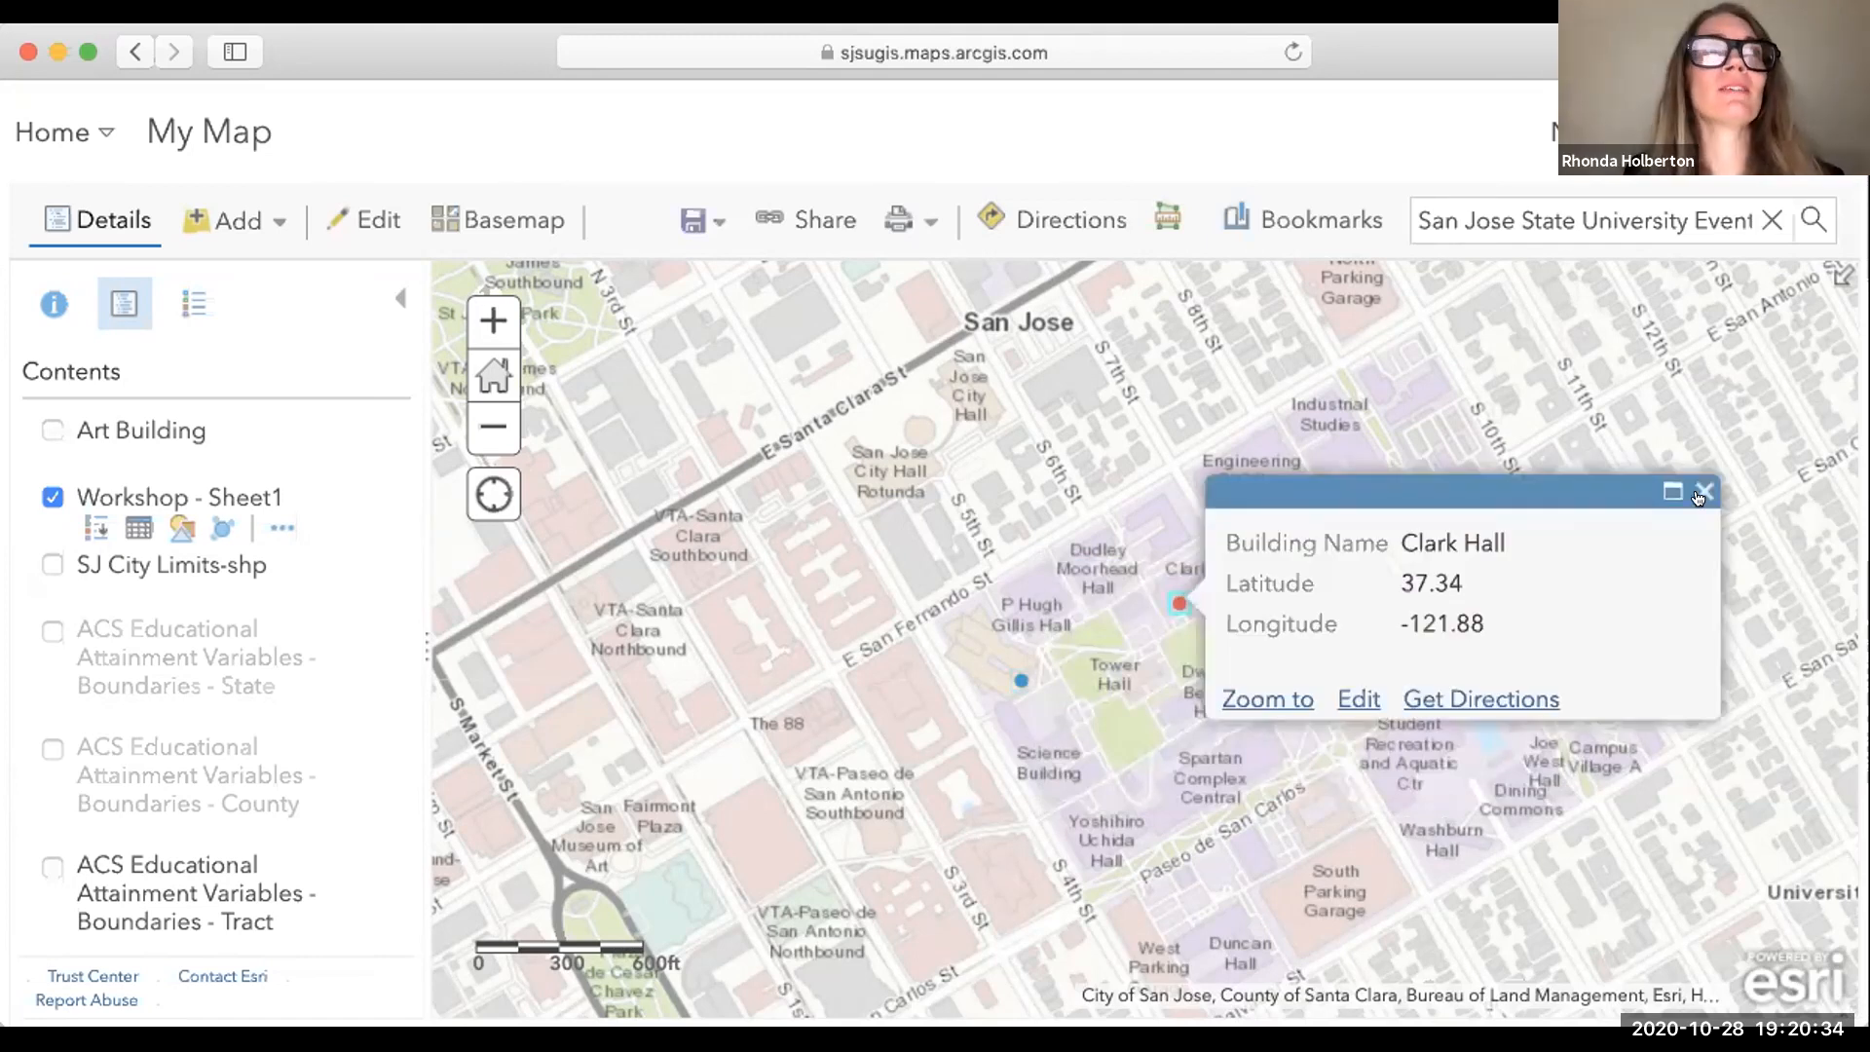
click(1700, 494)
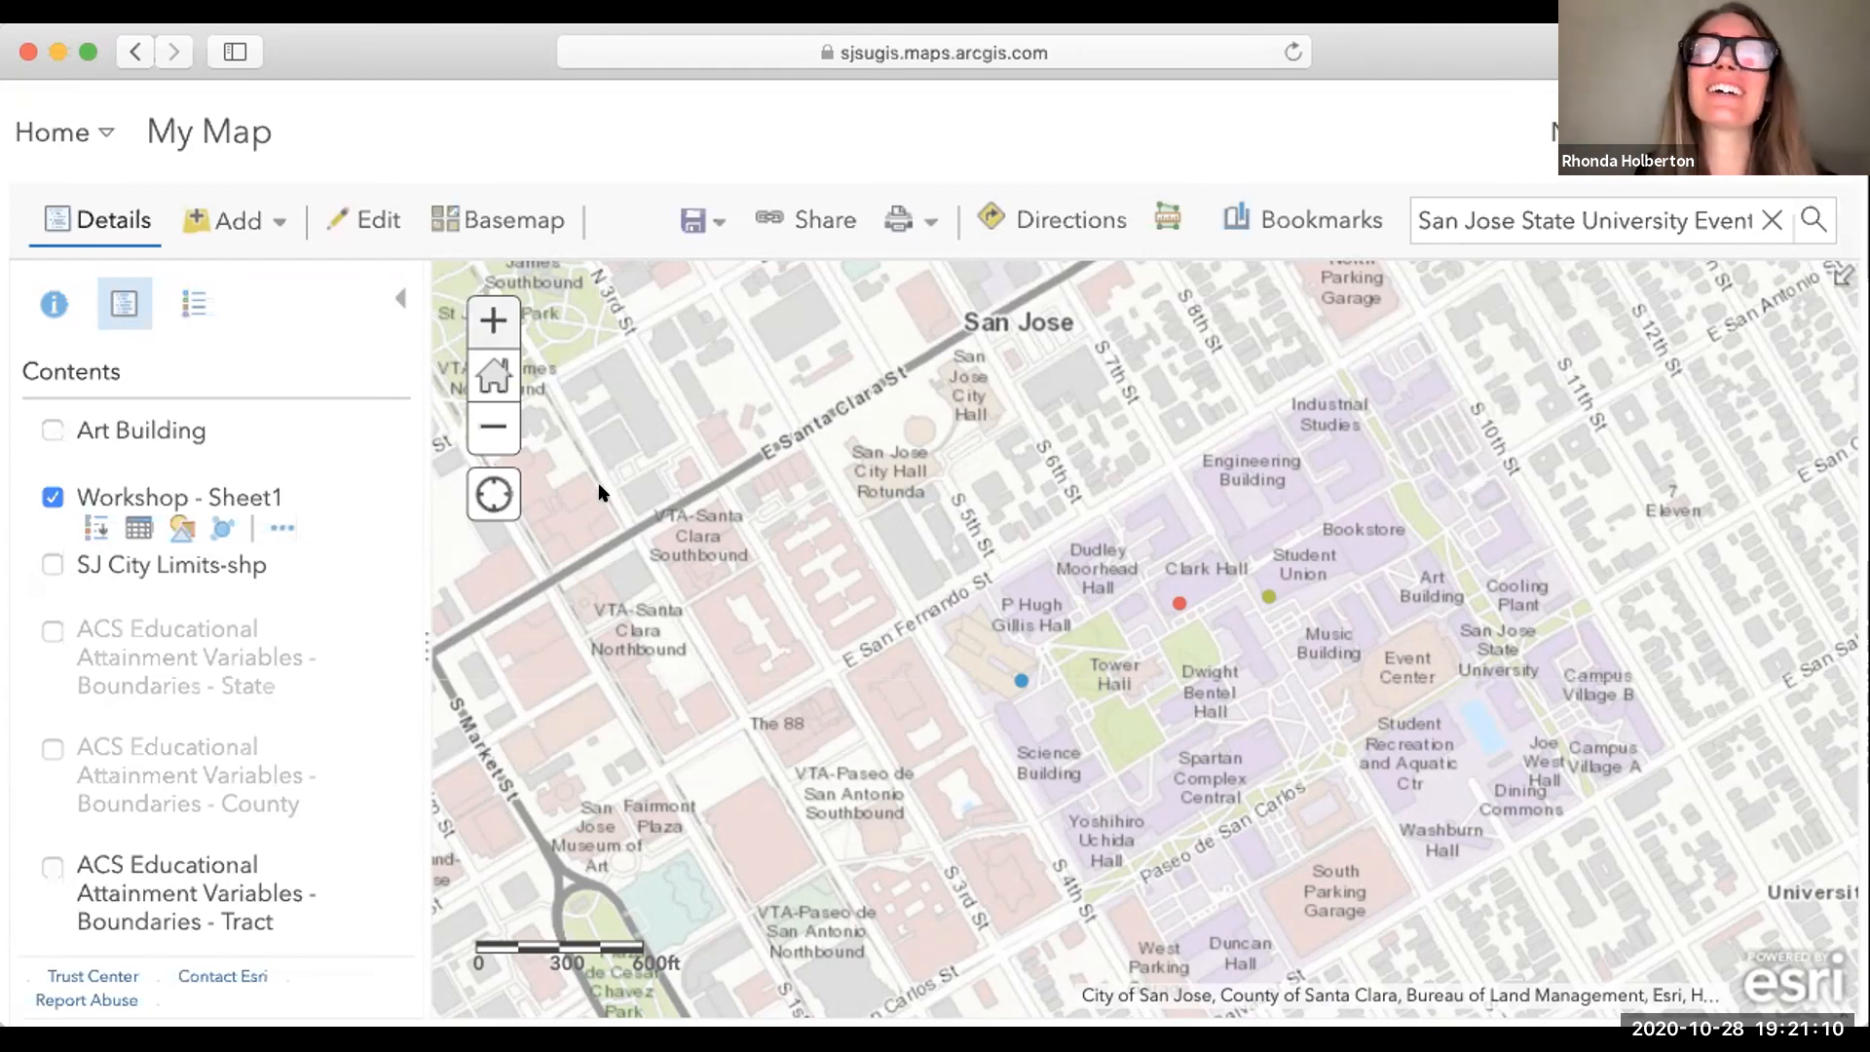
mouse_move(364, 711)
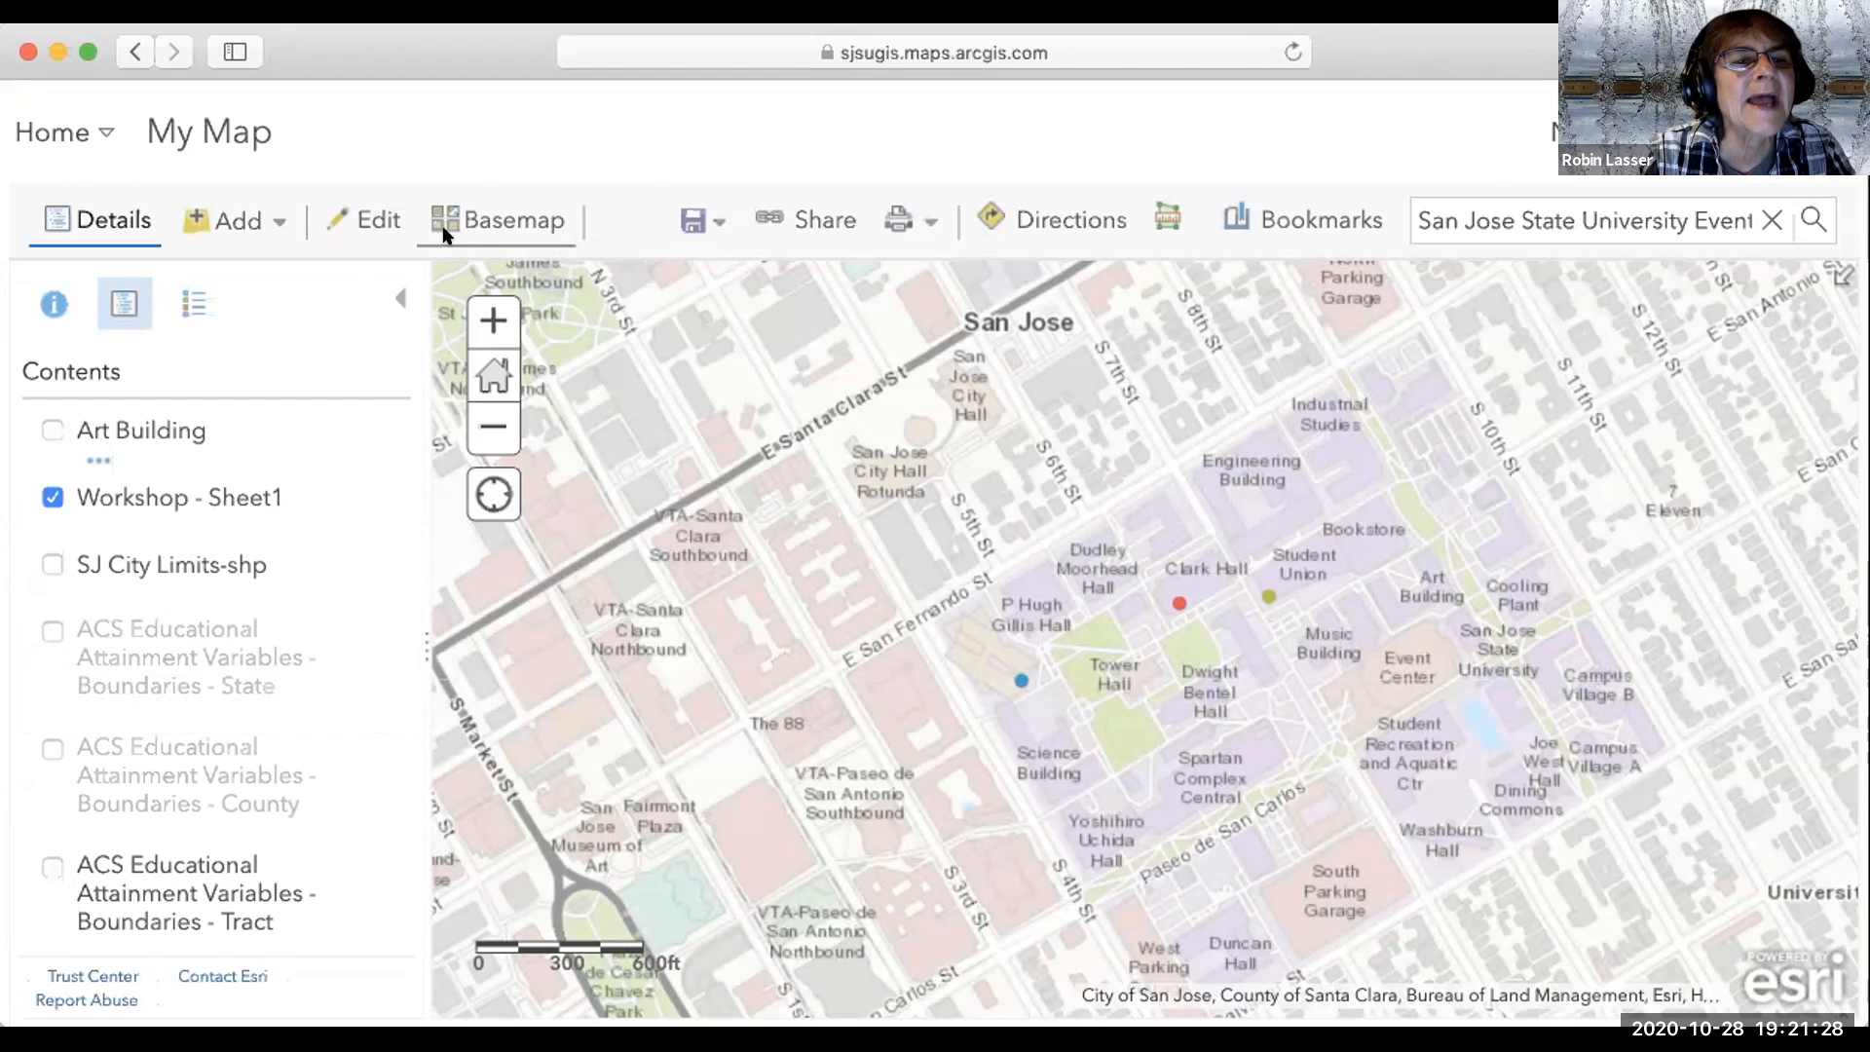
Search the Living Atlas layers for 'erosion' and browse the results.
click(255, 226)
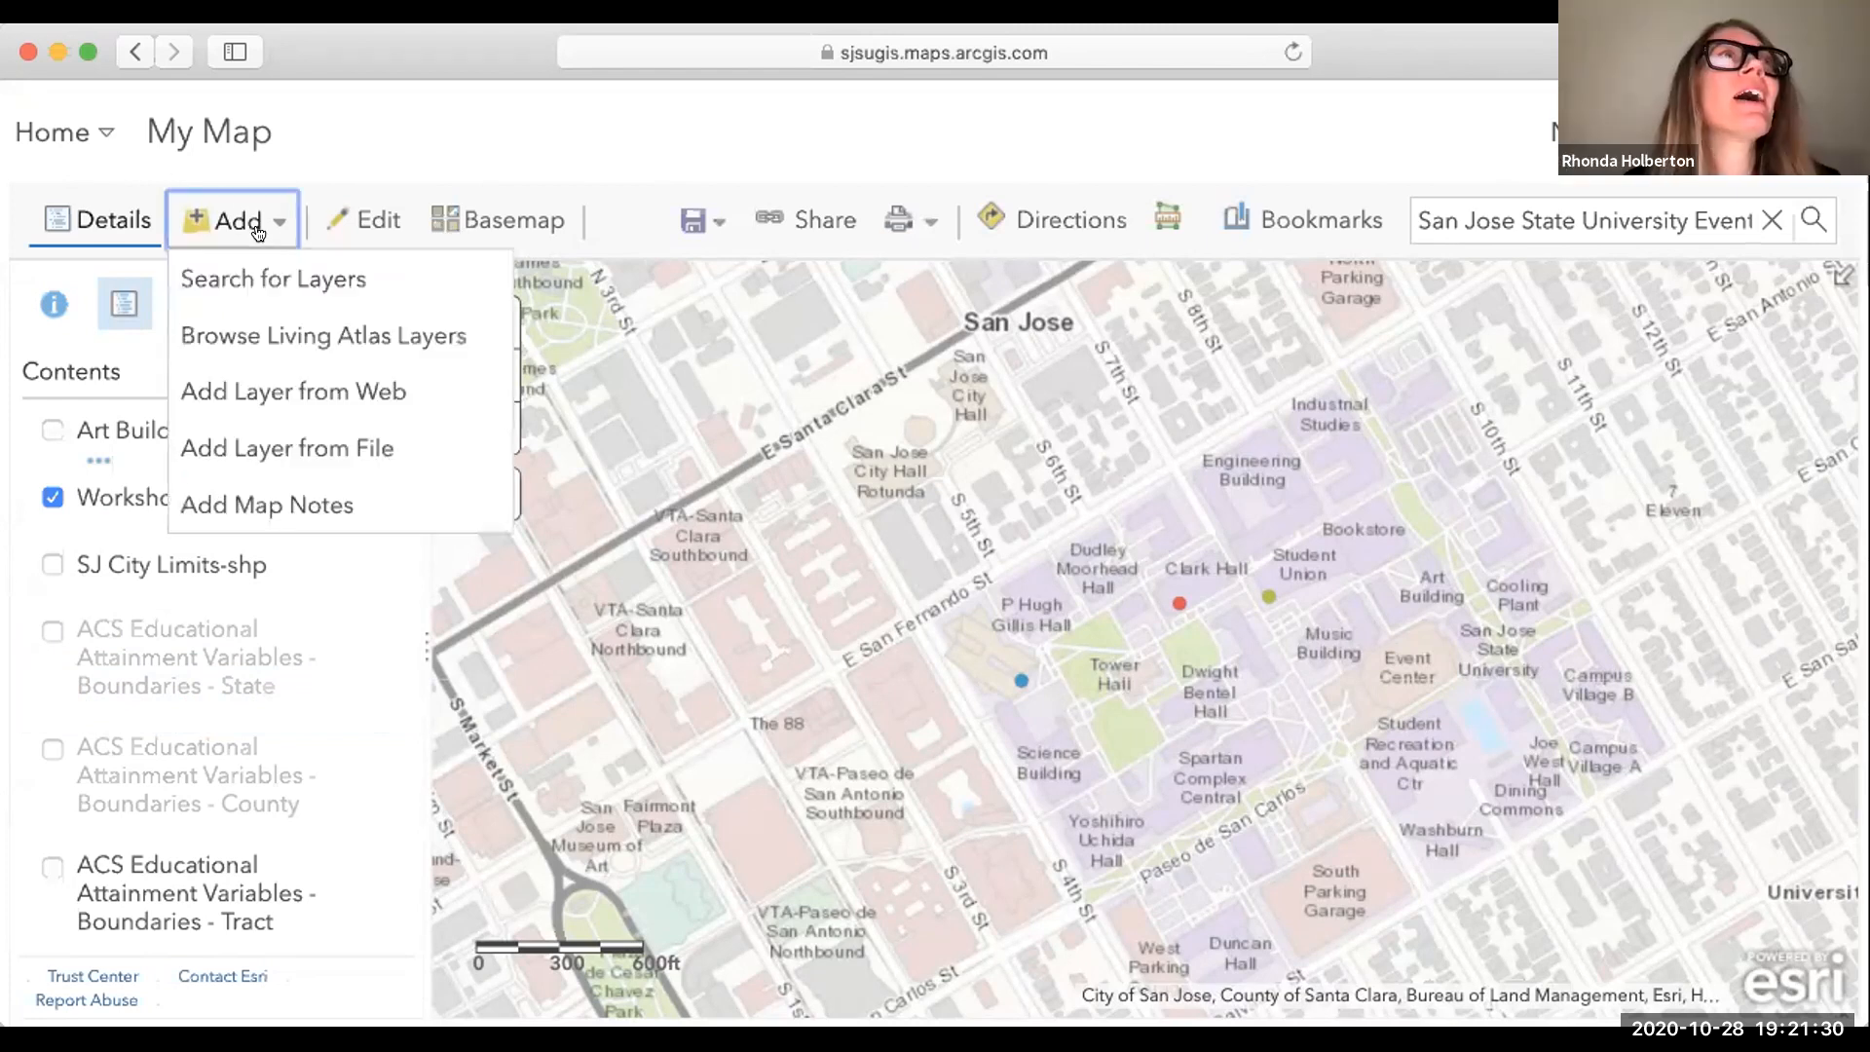
click(245, 334)
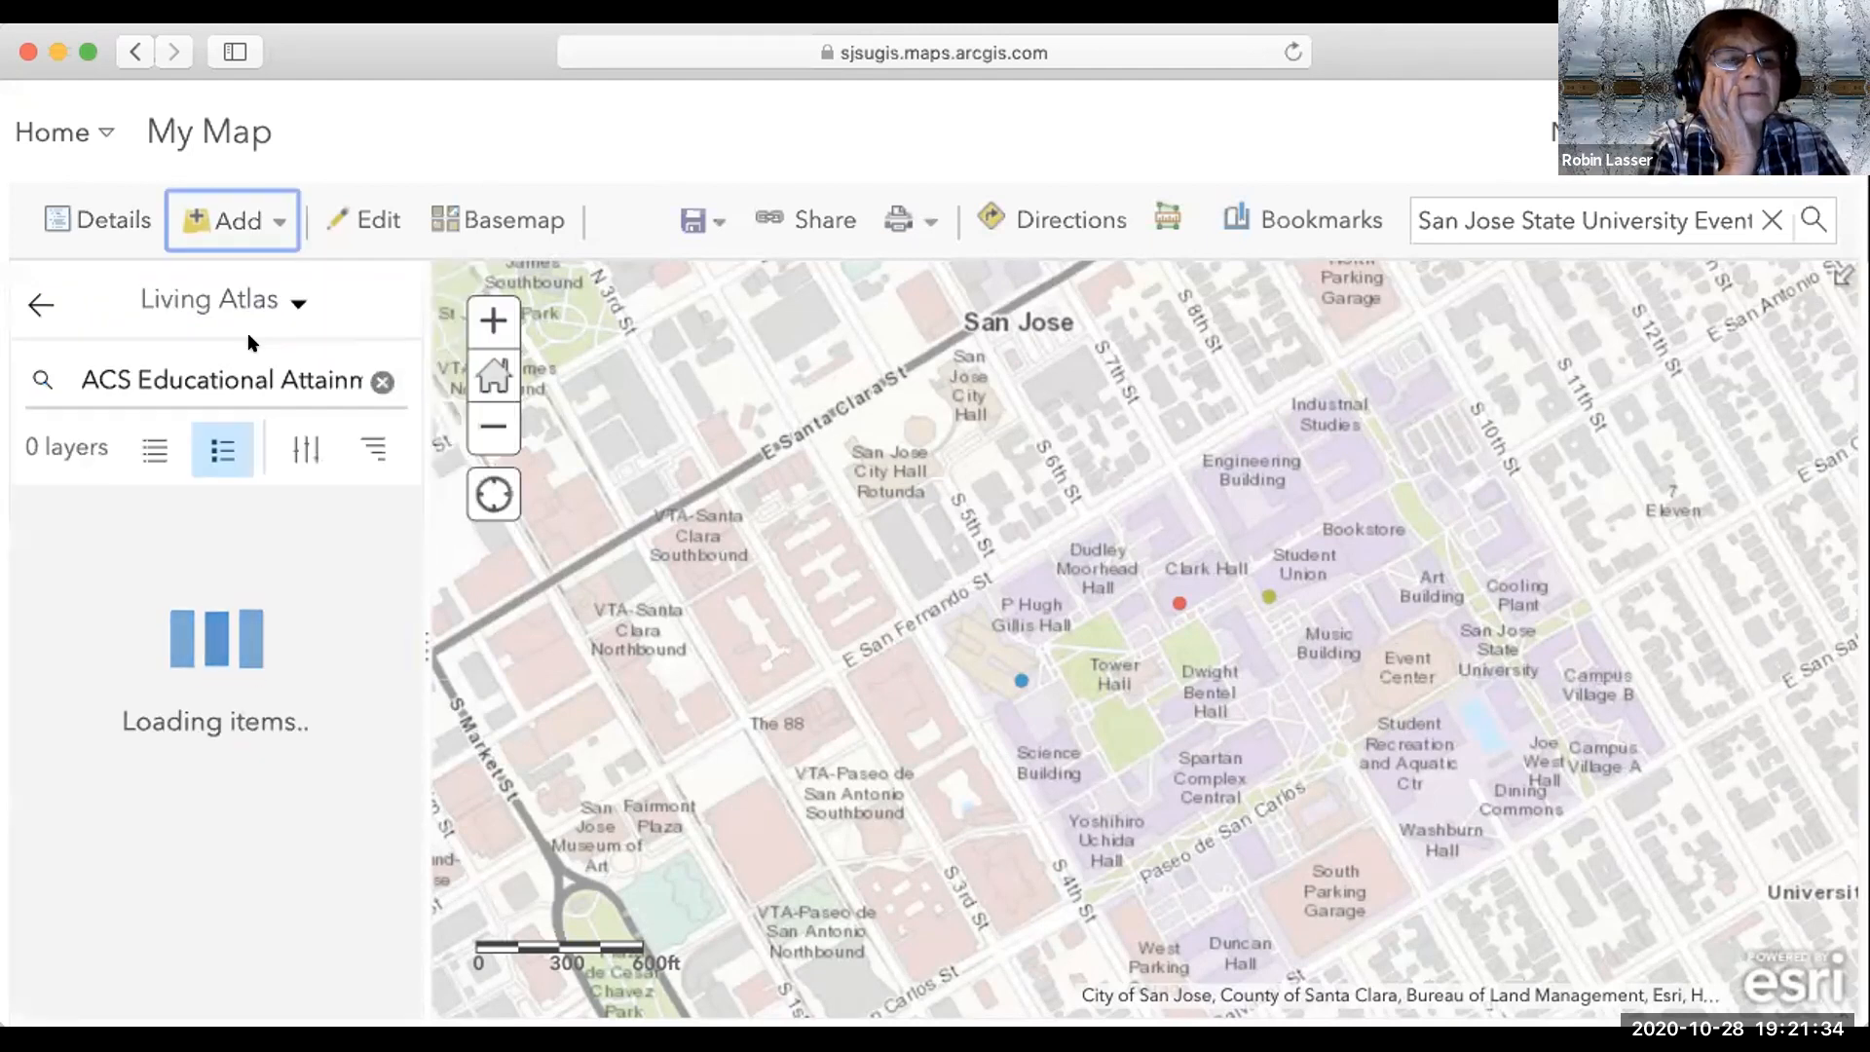
click(206, 370)
key(super+a)
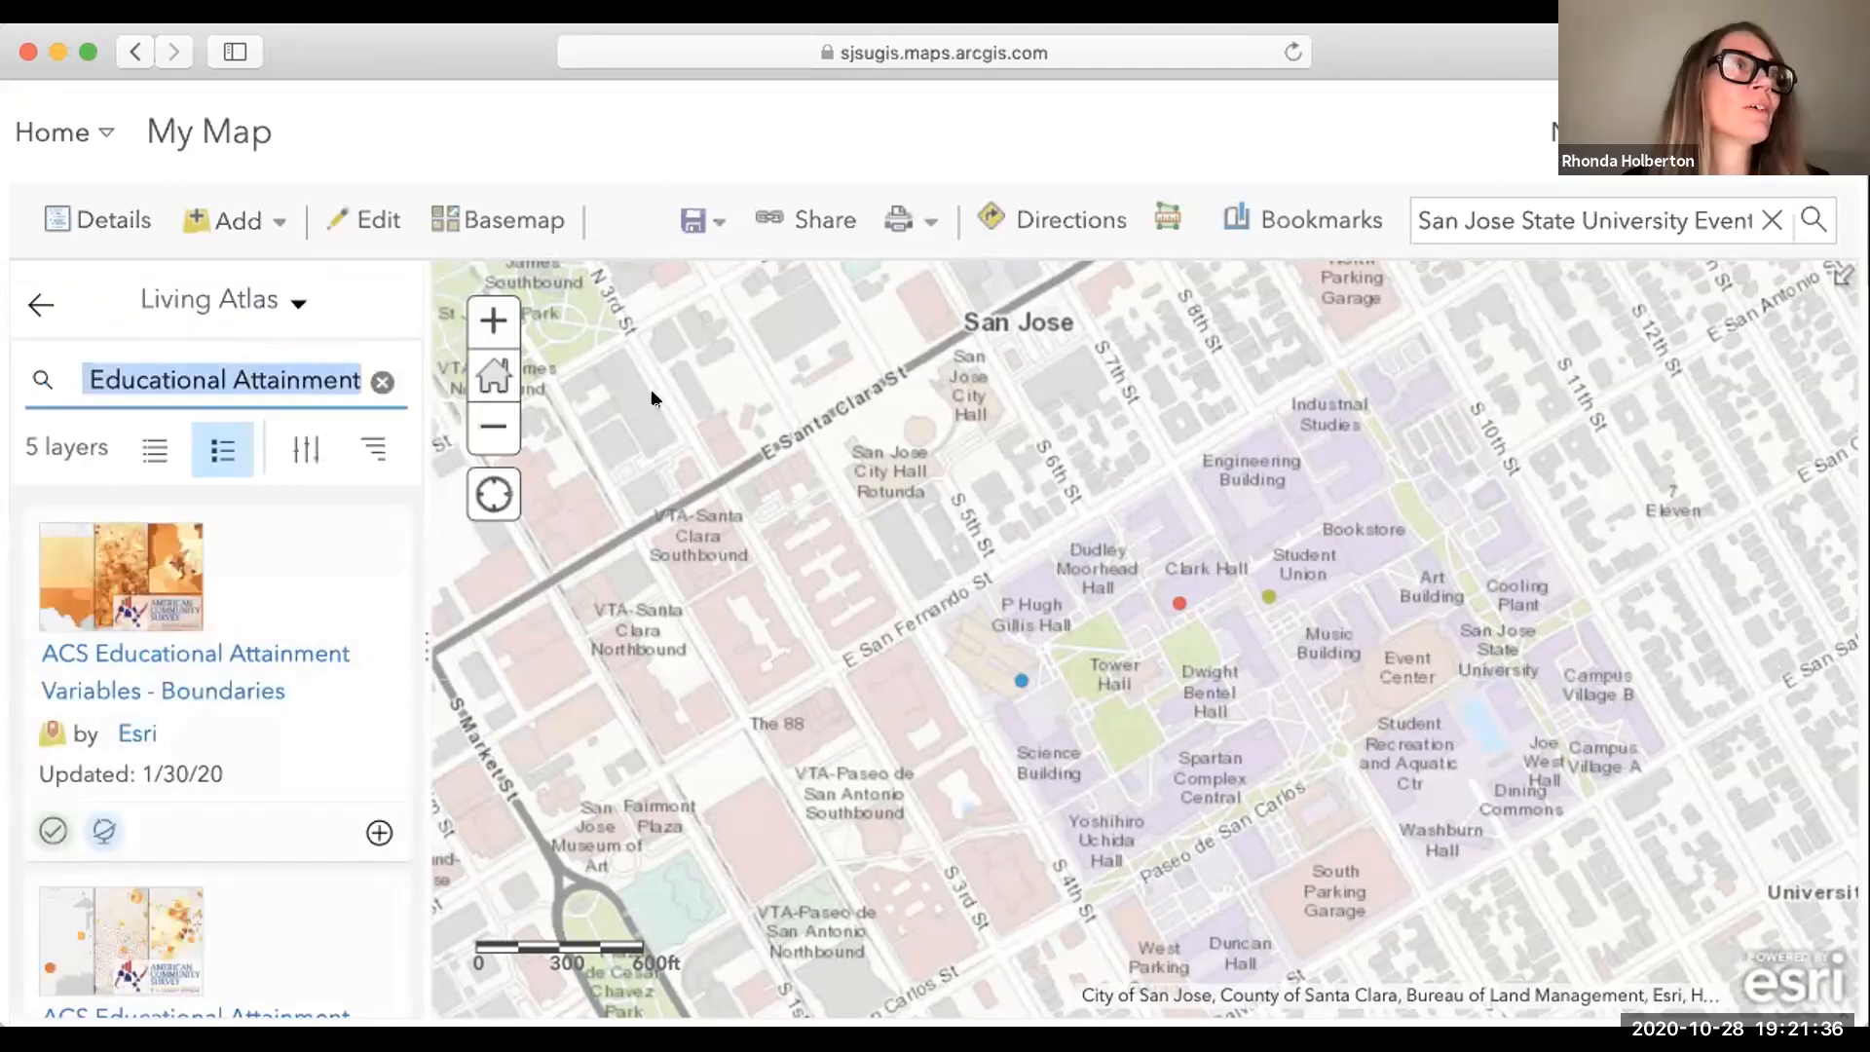
key(BackSpace)
text(erosion)
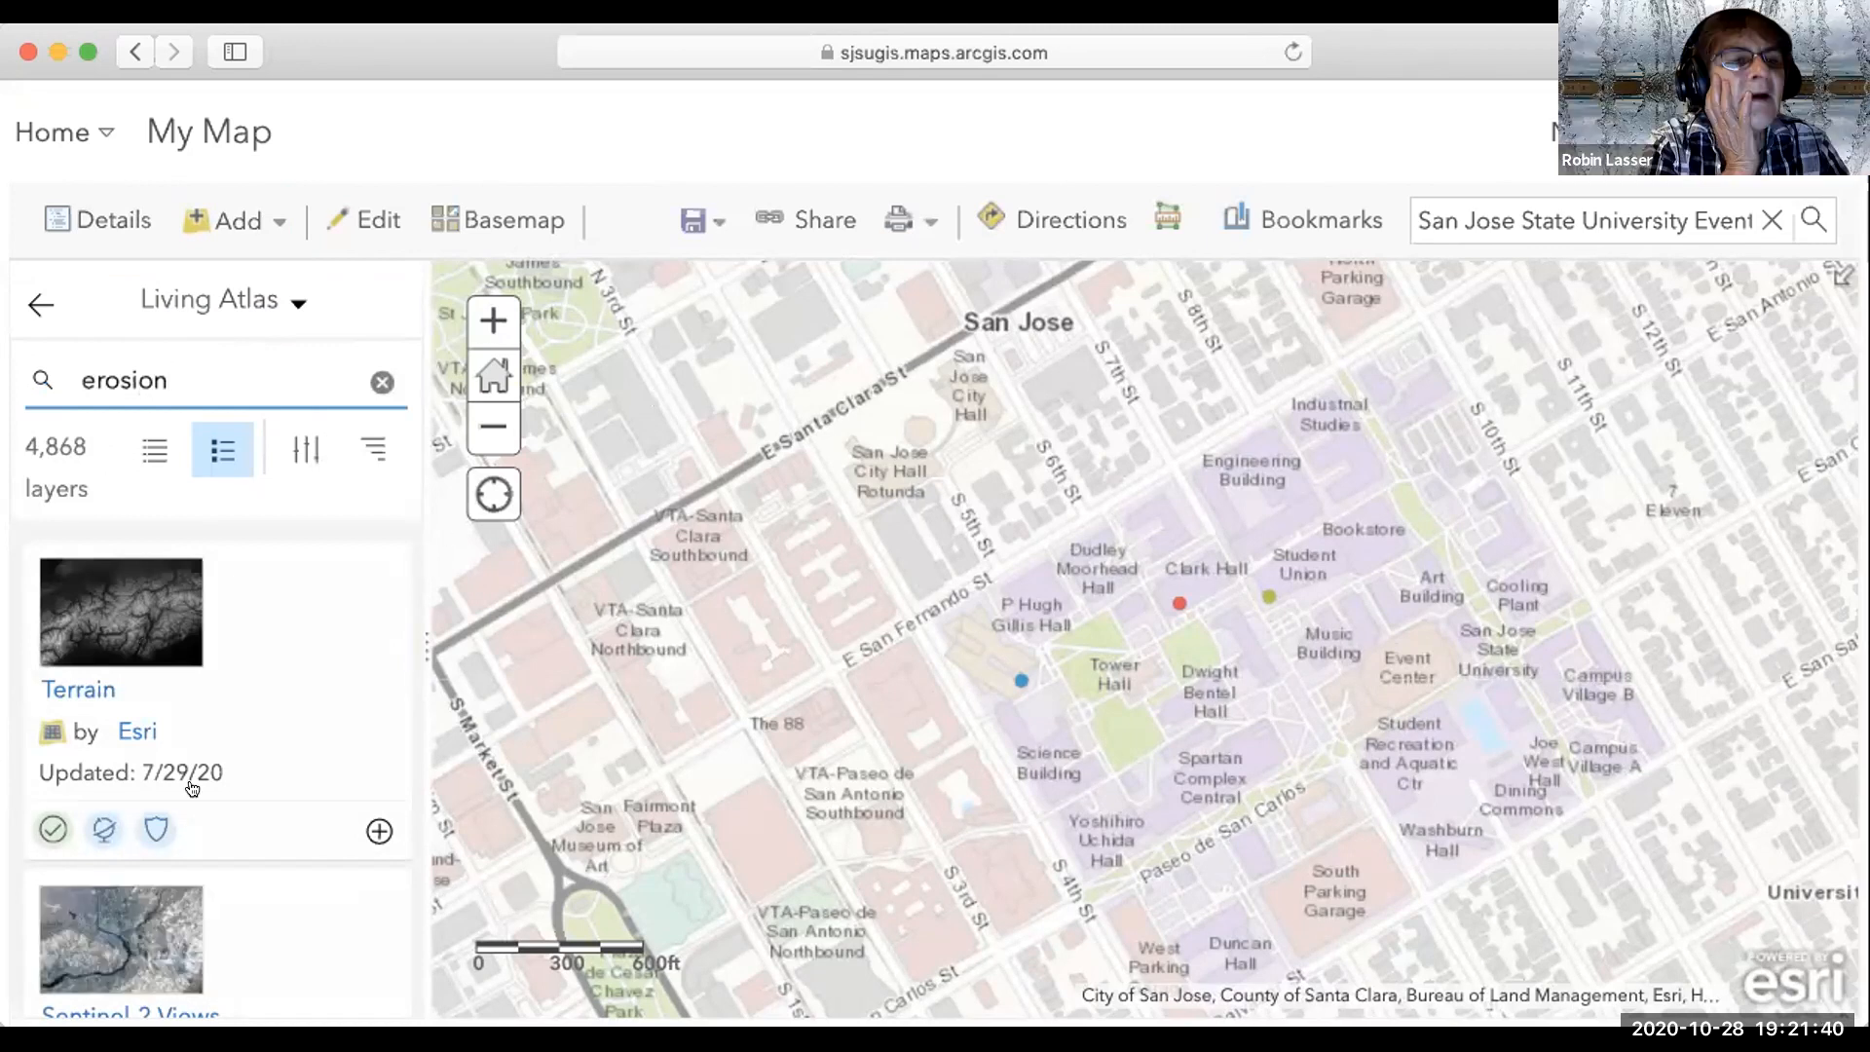
scroll(192, 789, down, 3)
scroll(192, 789, down, 12)
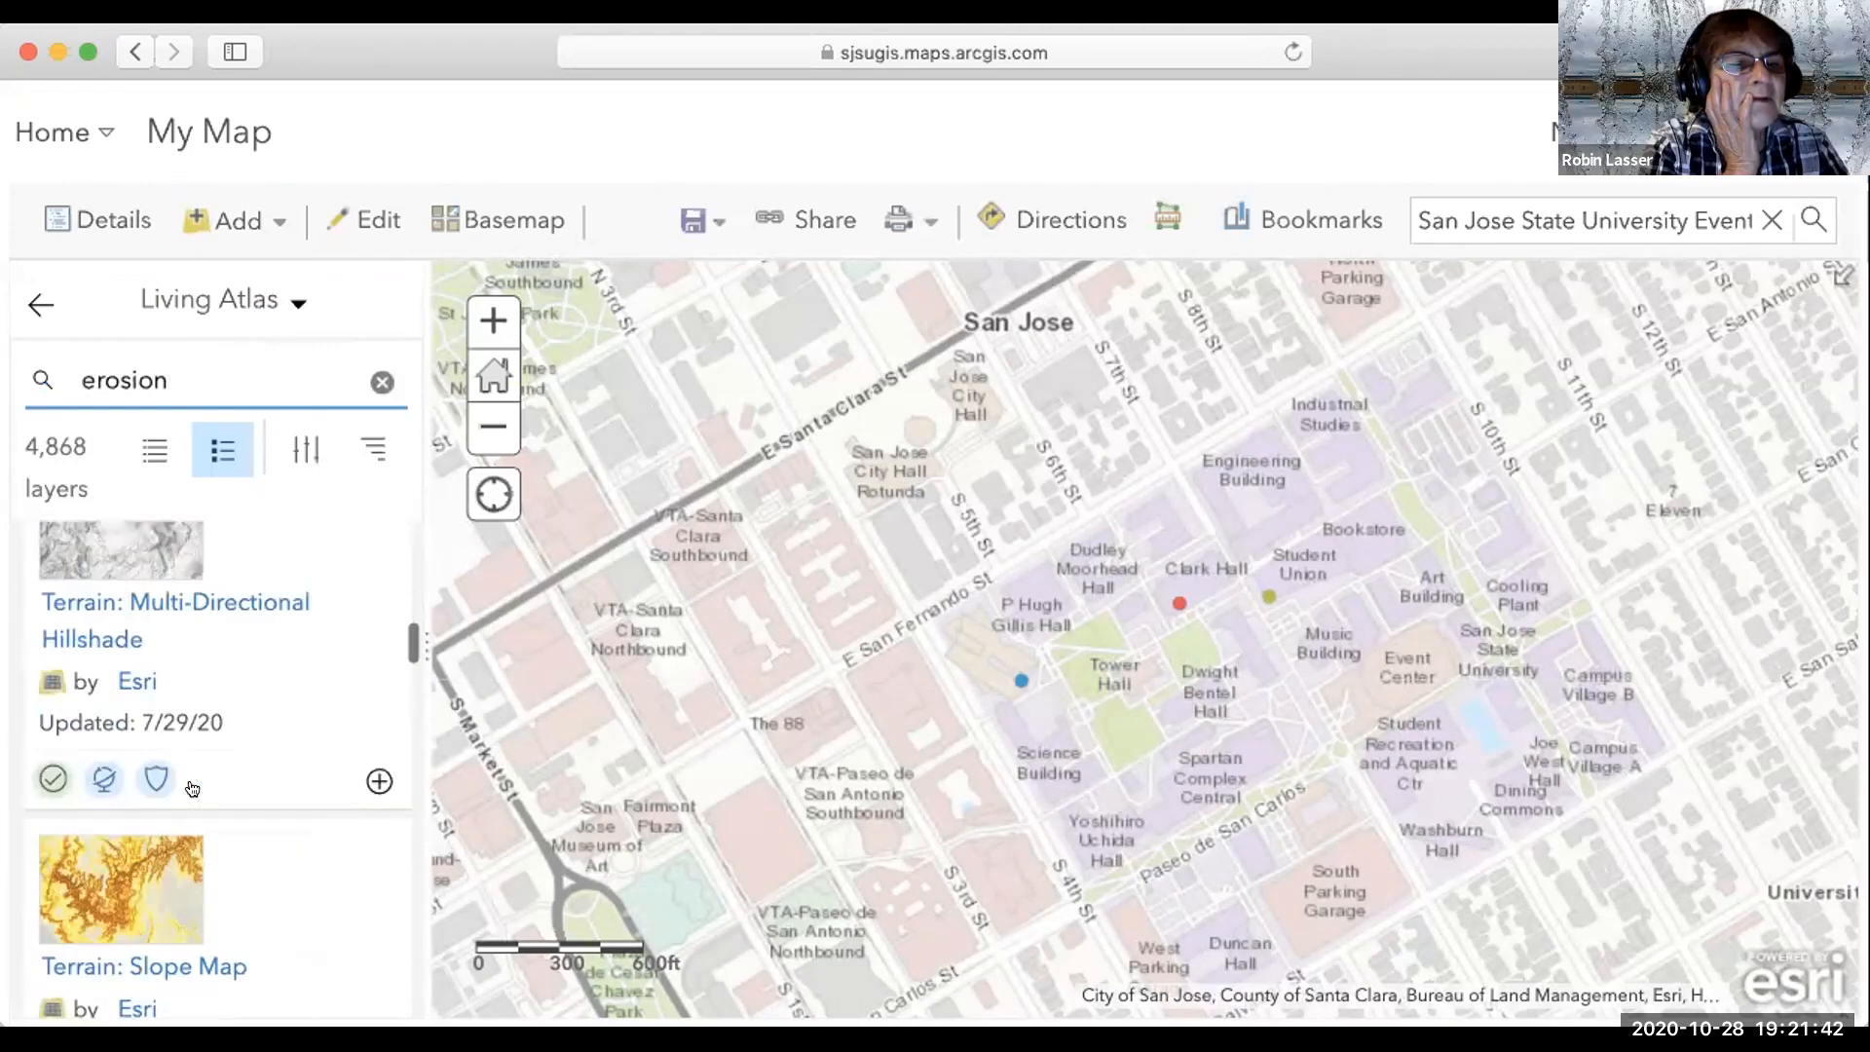
scroll(192, 789, down, 9)
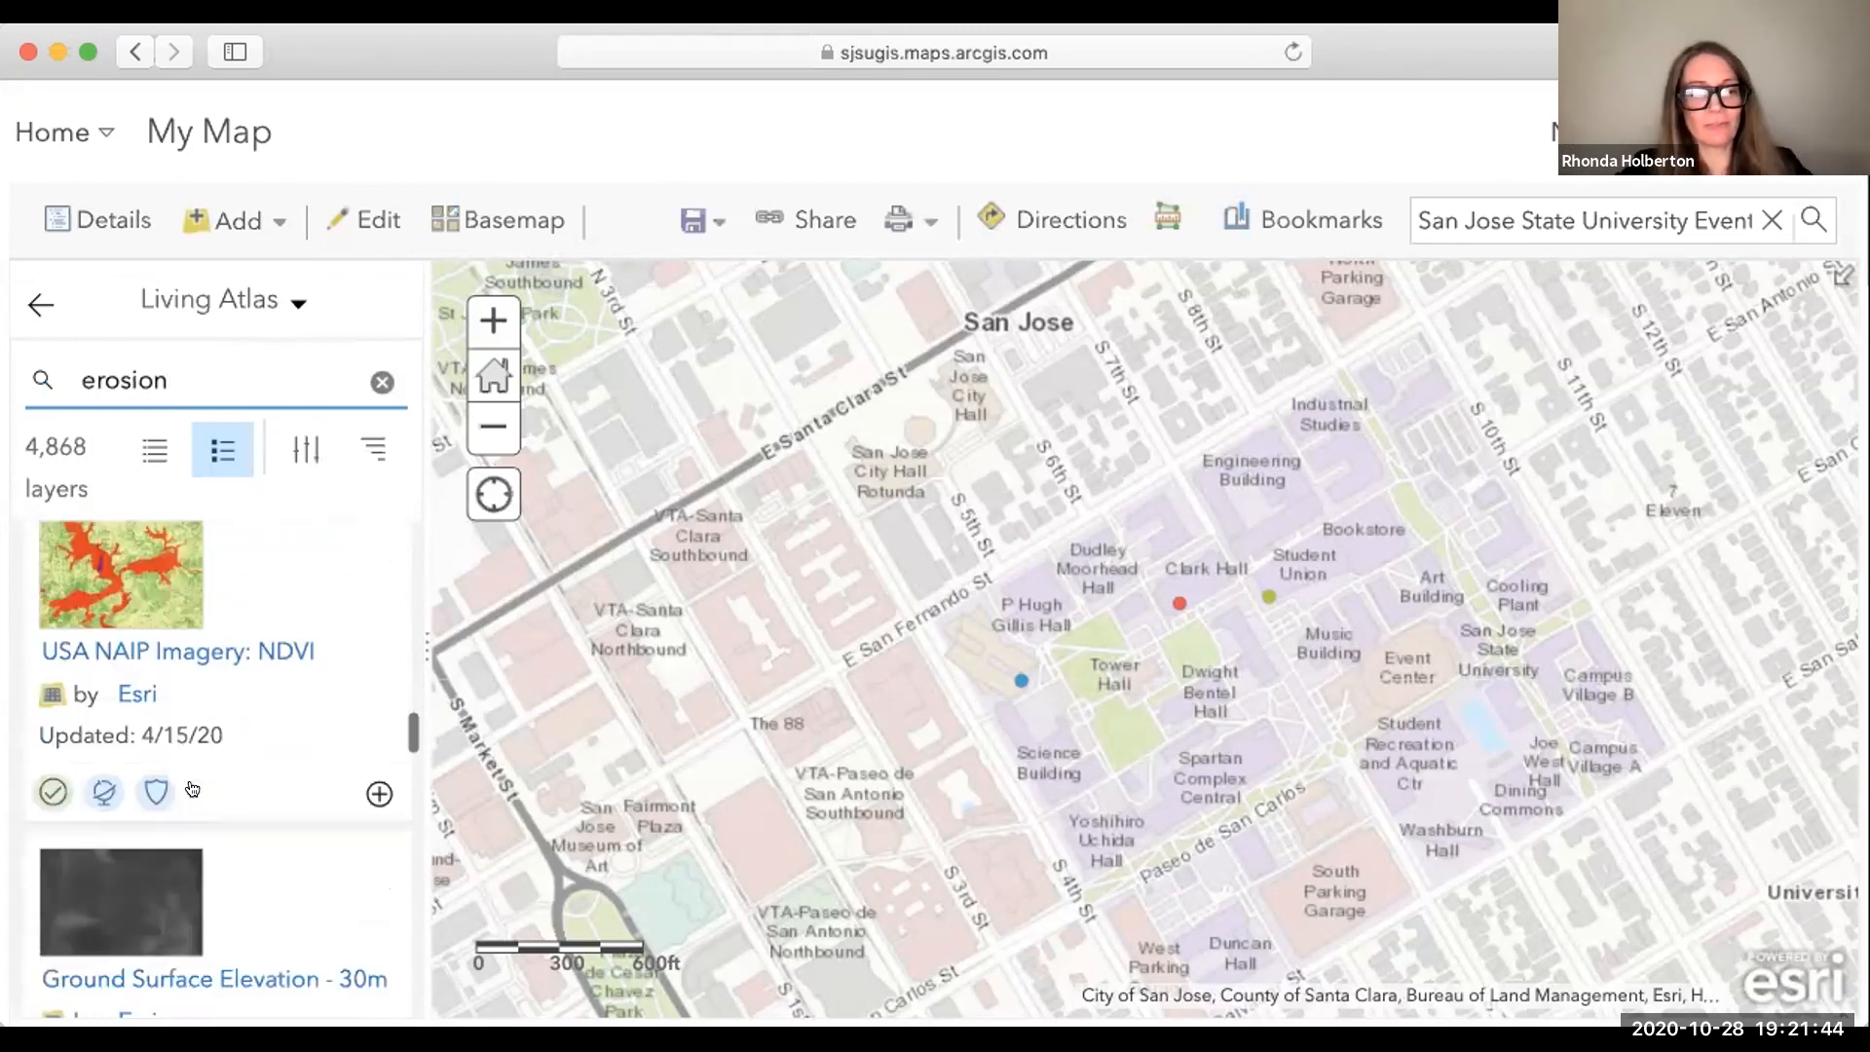
scroll(192, 789, down, 2)
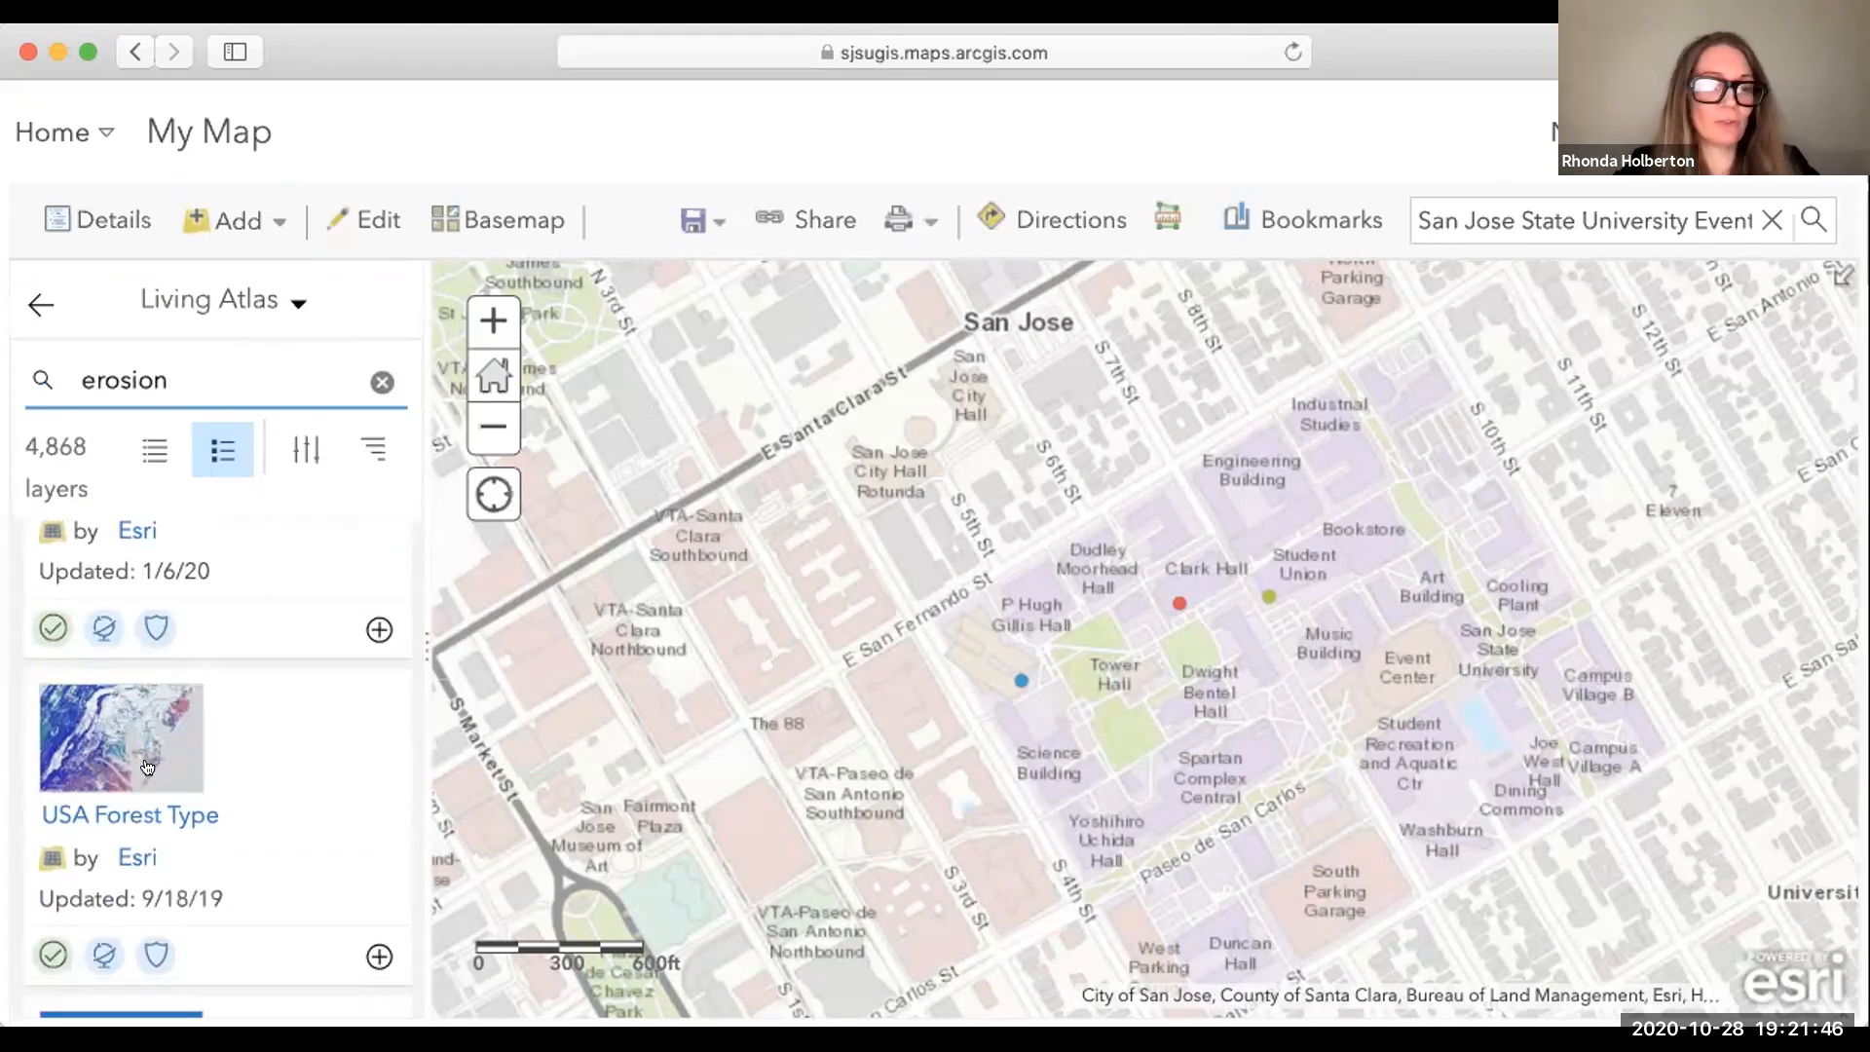
scroll(147, 767, down, 5)
scroll(147, 767, down, 1)
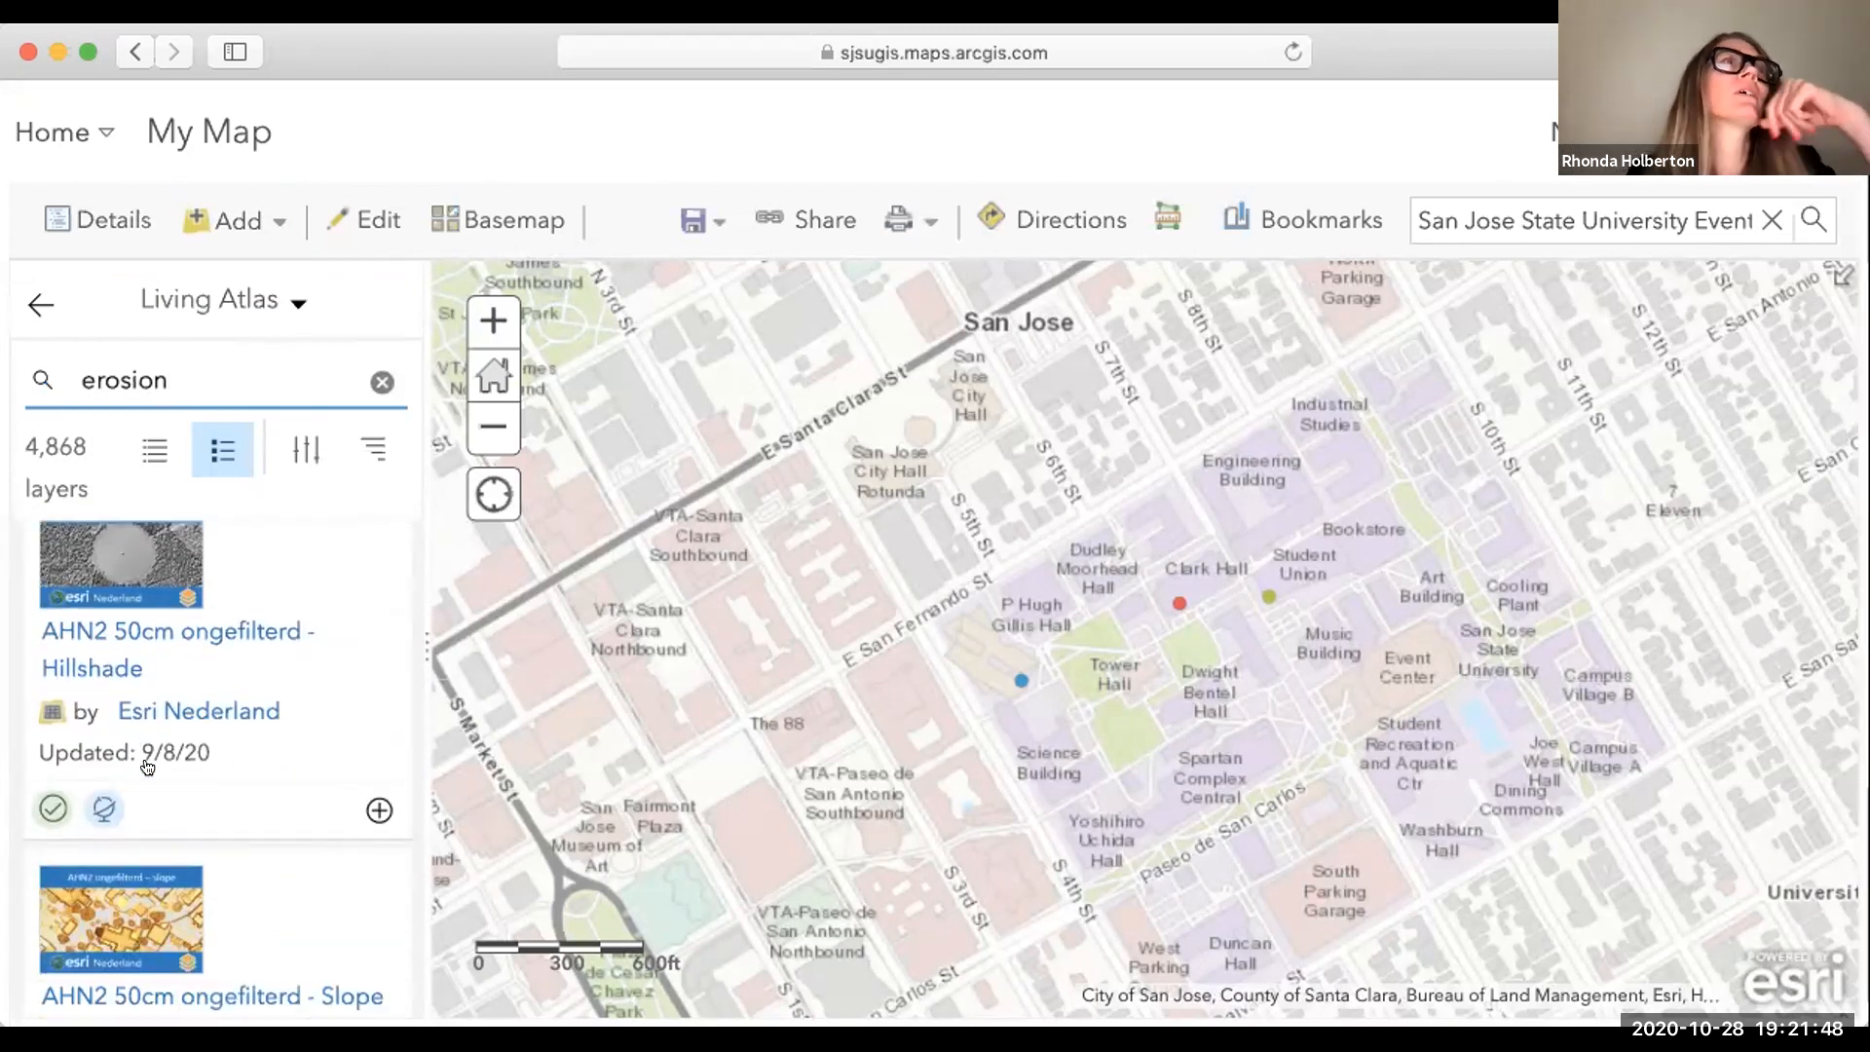
scroll(147, 767, up, 8)
scroll(147, 767, up, 10)
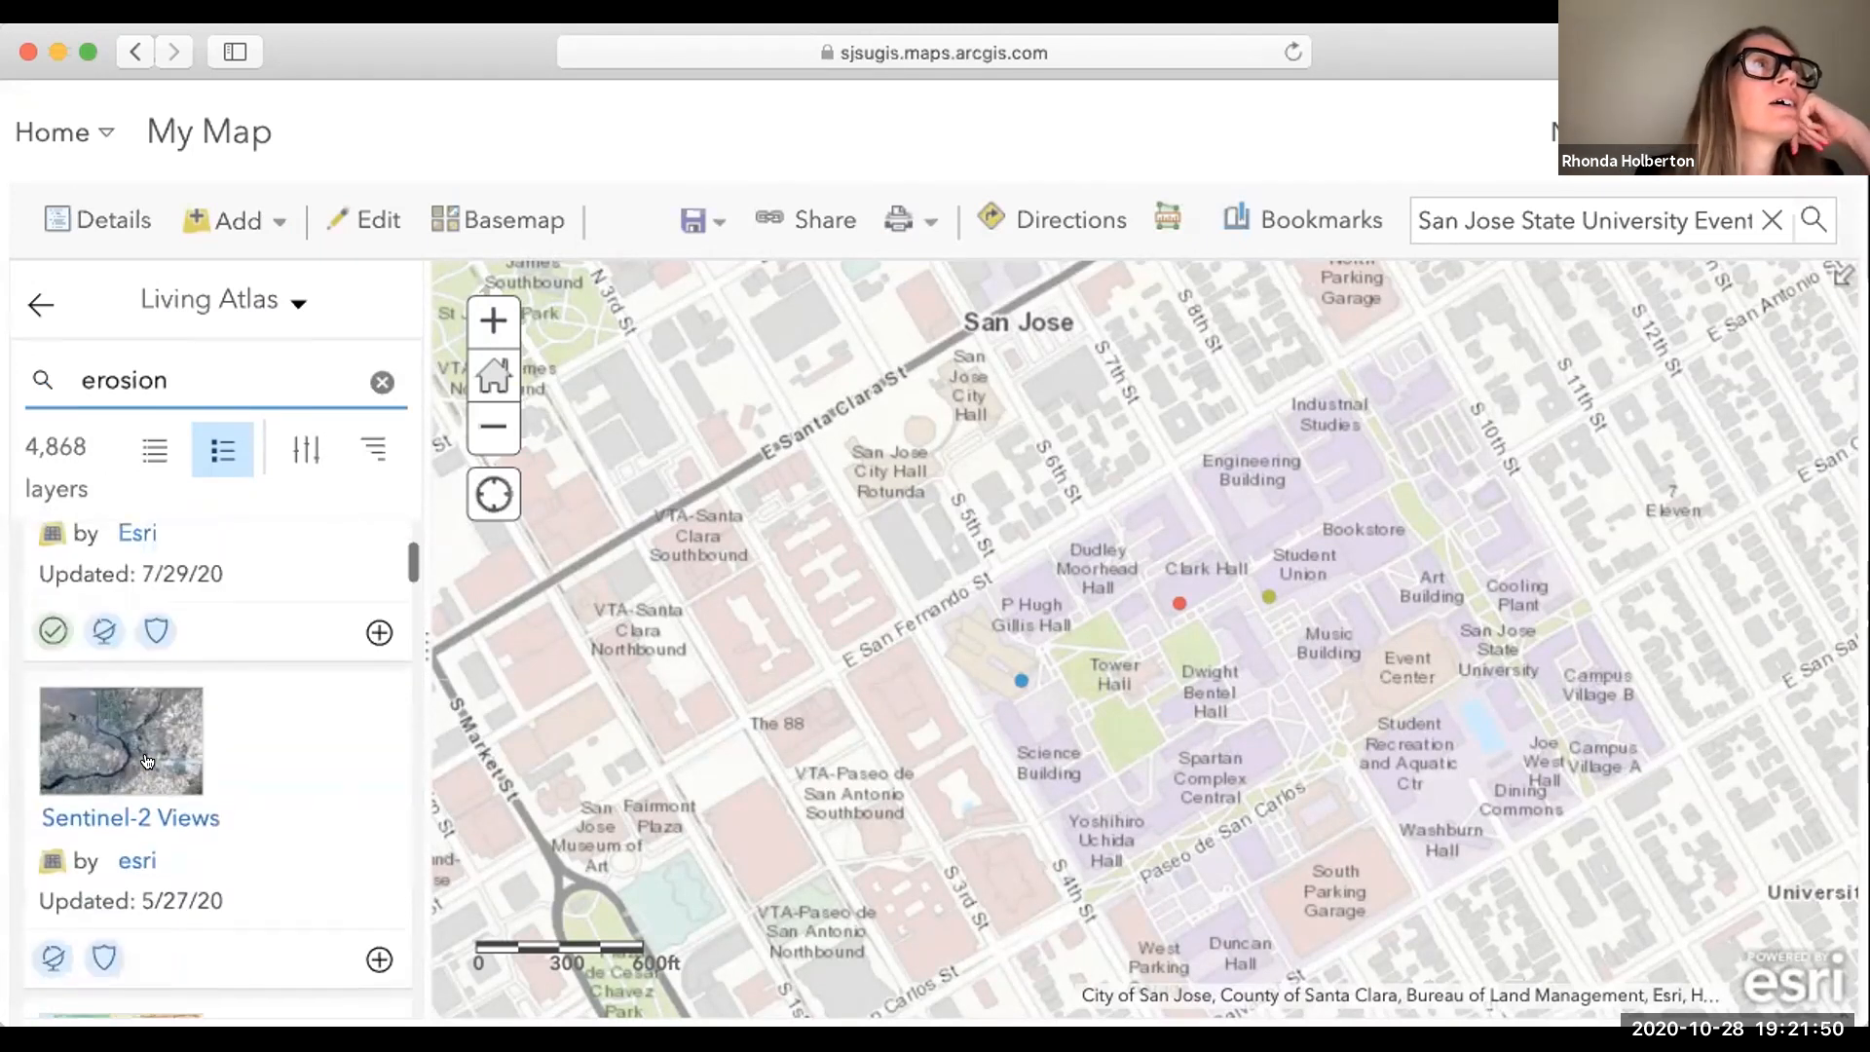
scroll(147, 760, up, 1)
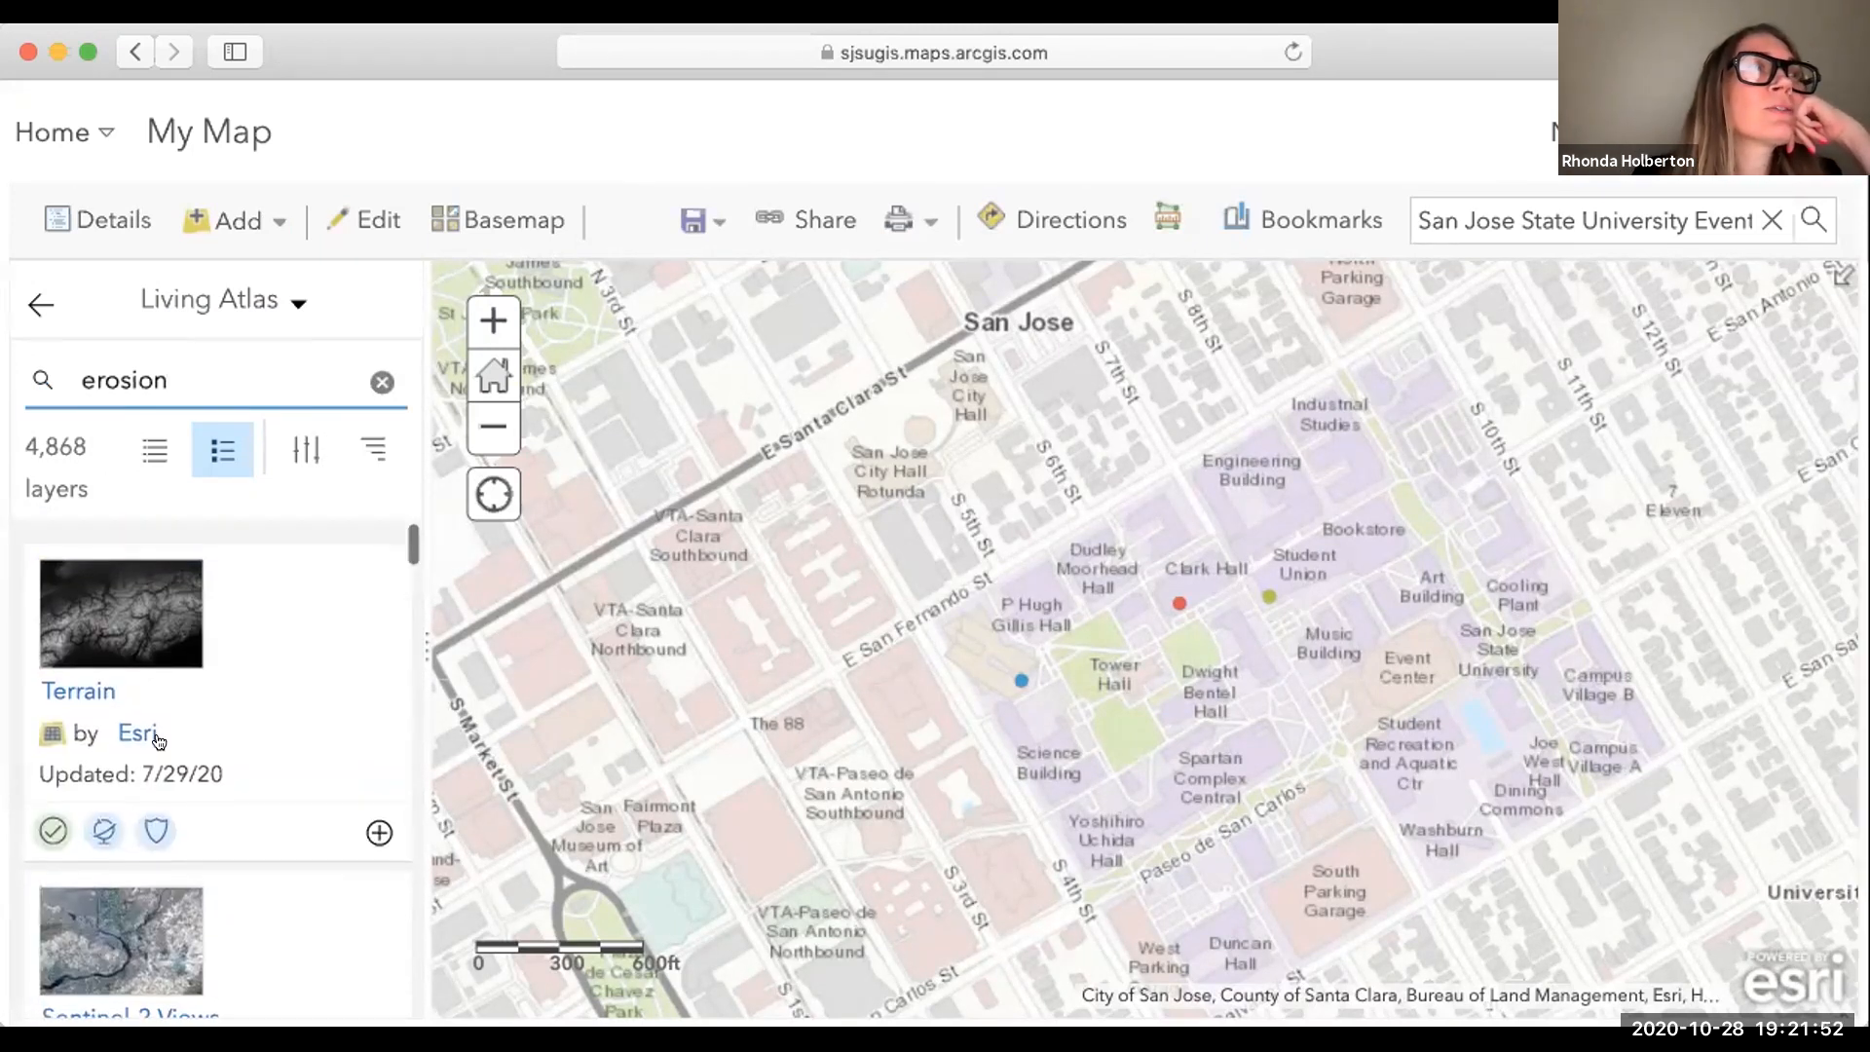
Change the Living Atlas search to 'usa soils erodibility factor'.
double_click(146, 379)
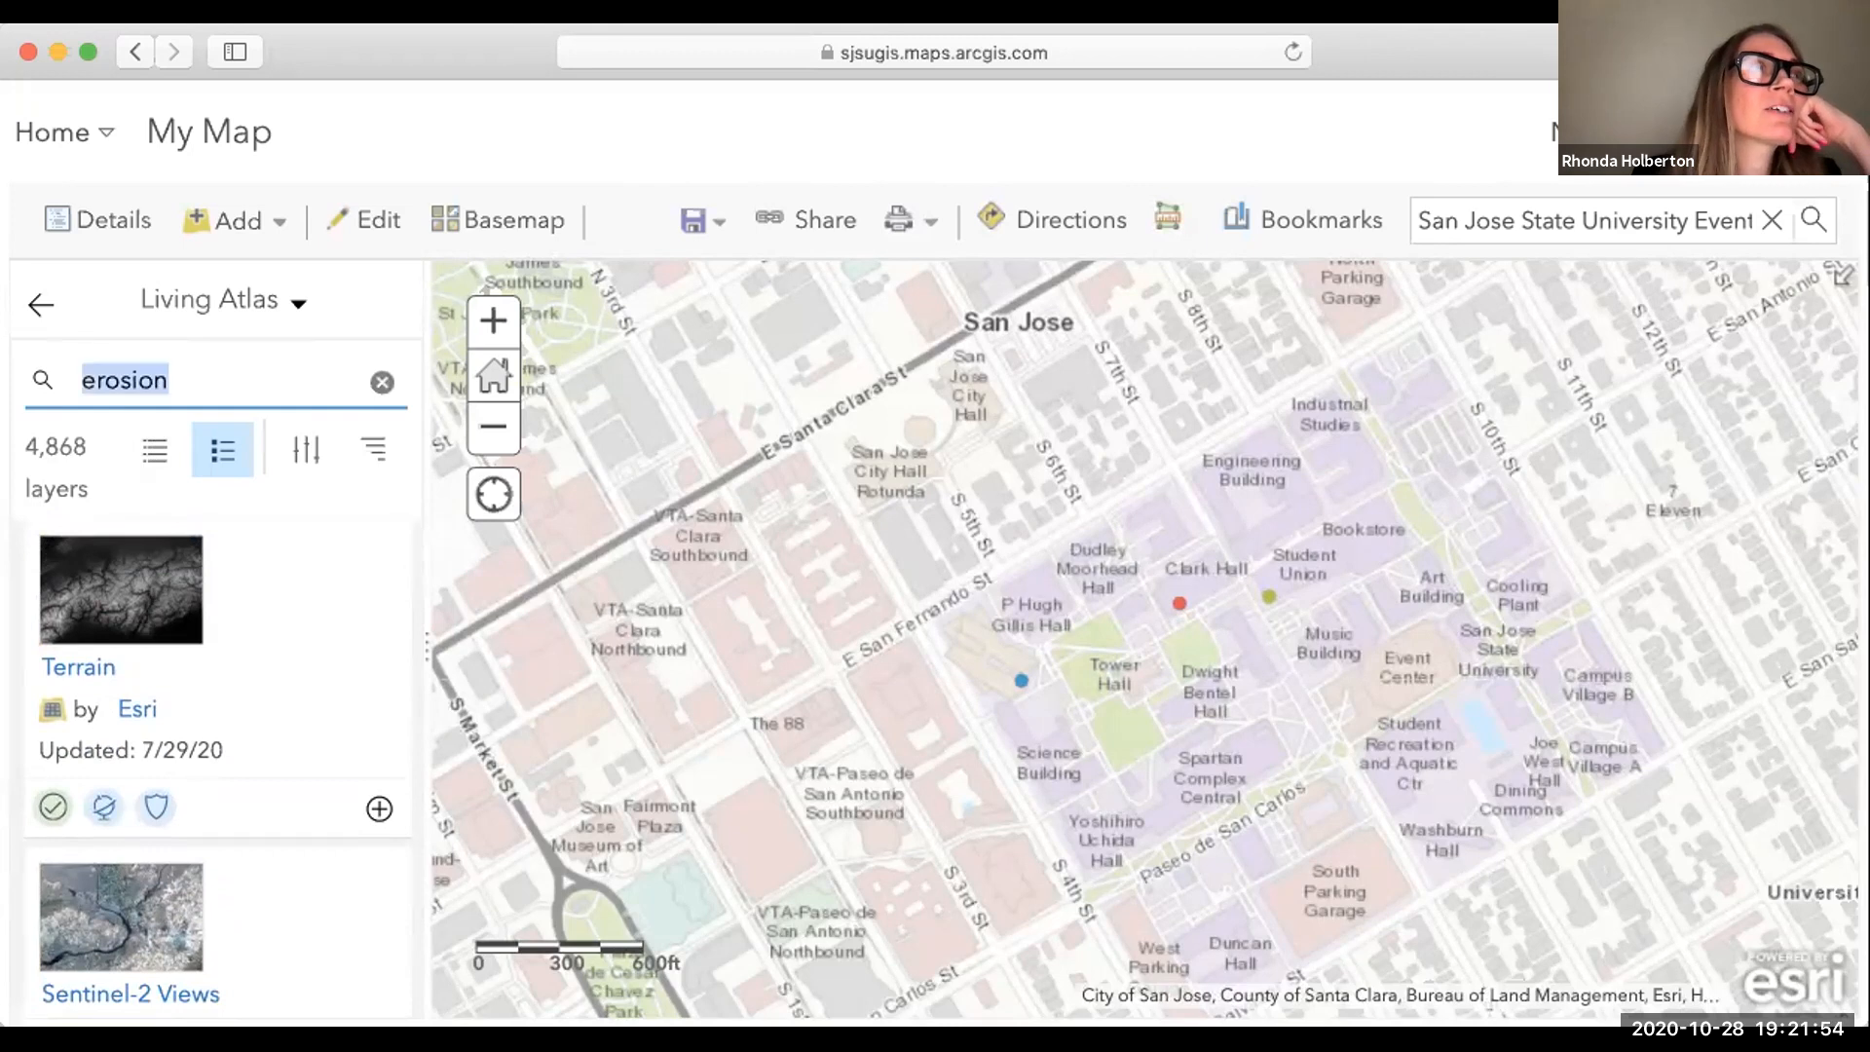
text(usa soi)
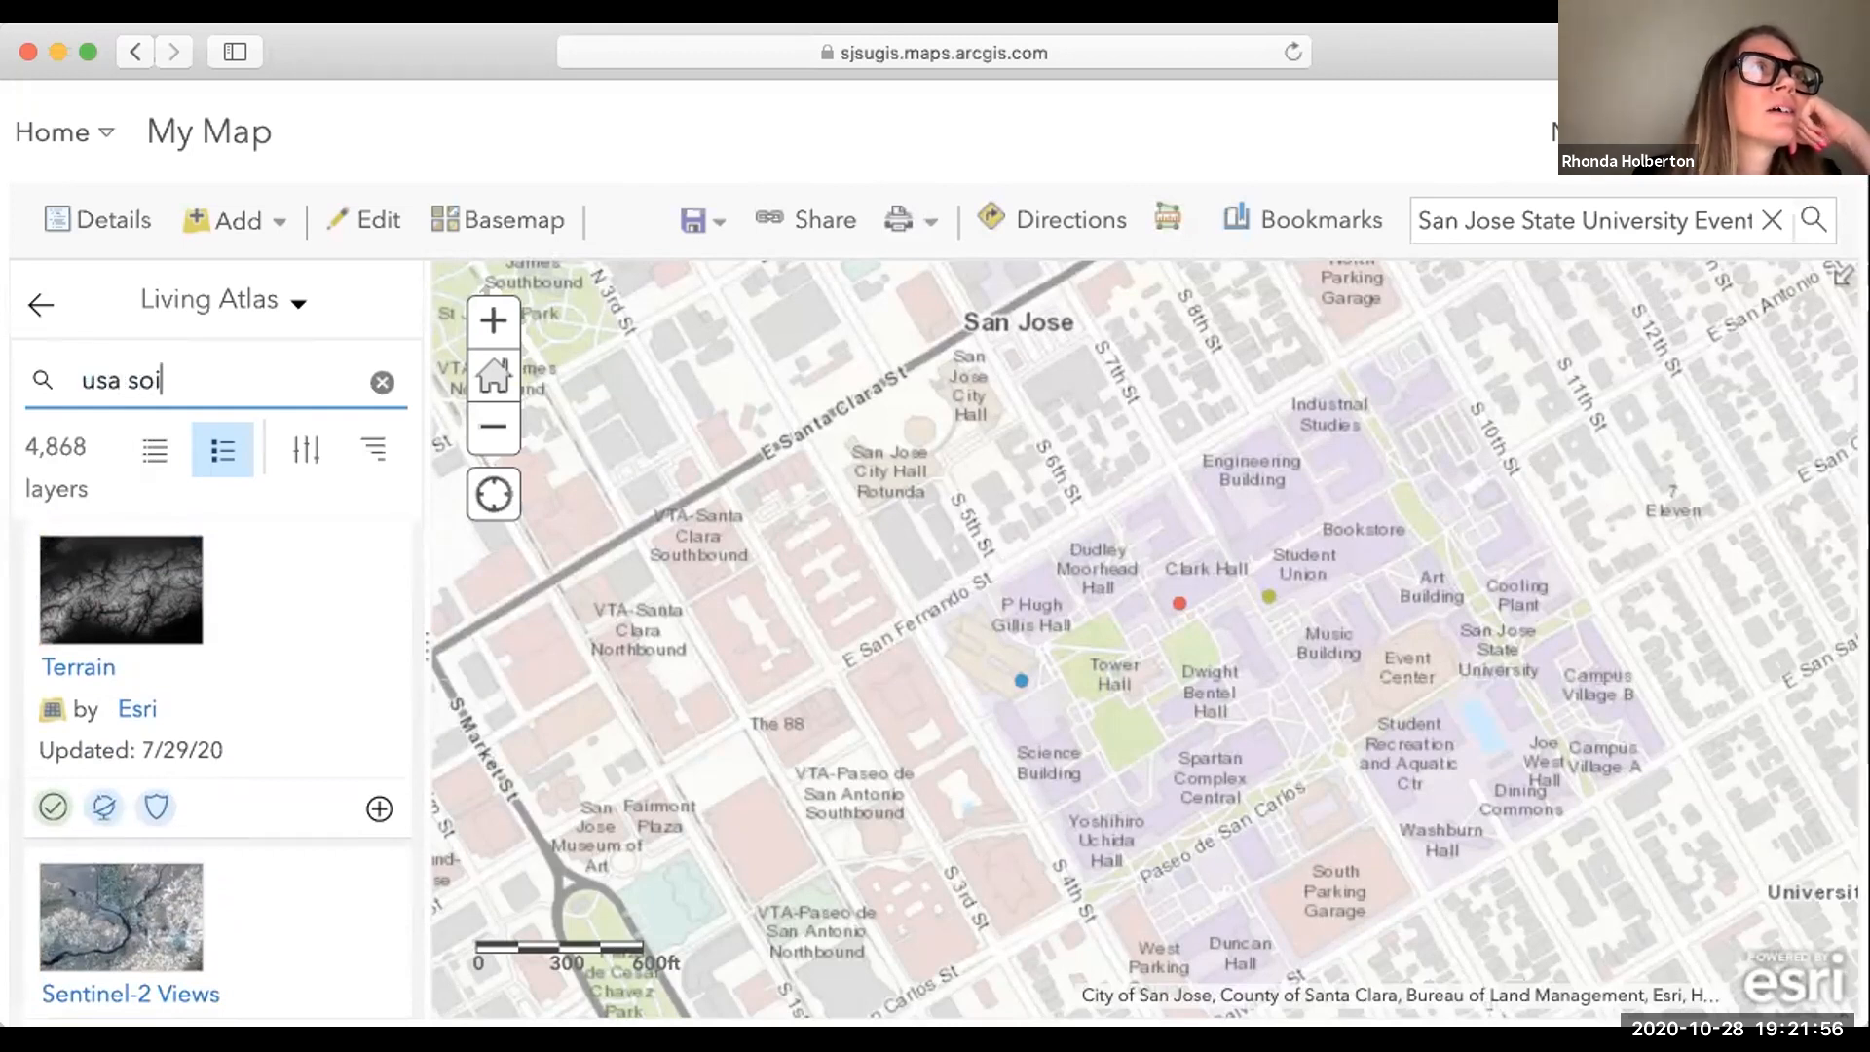
text(ls erodi)
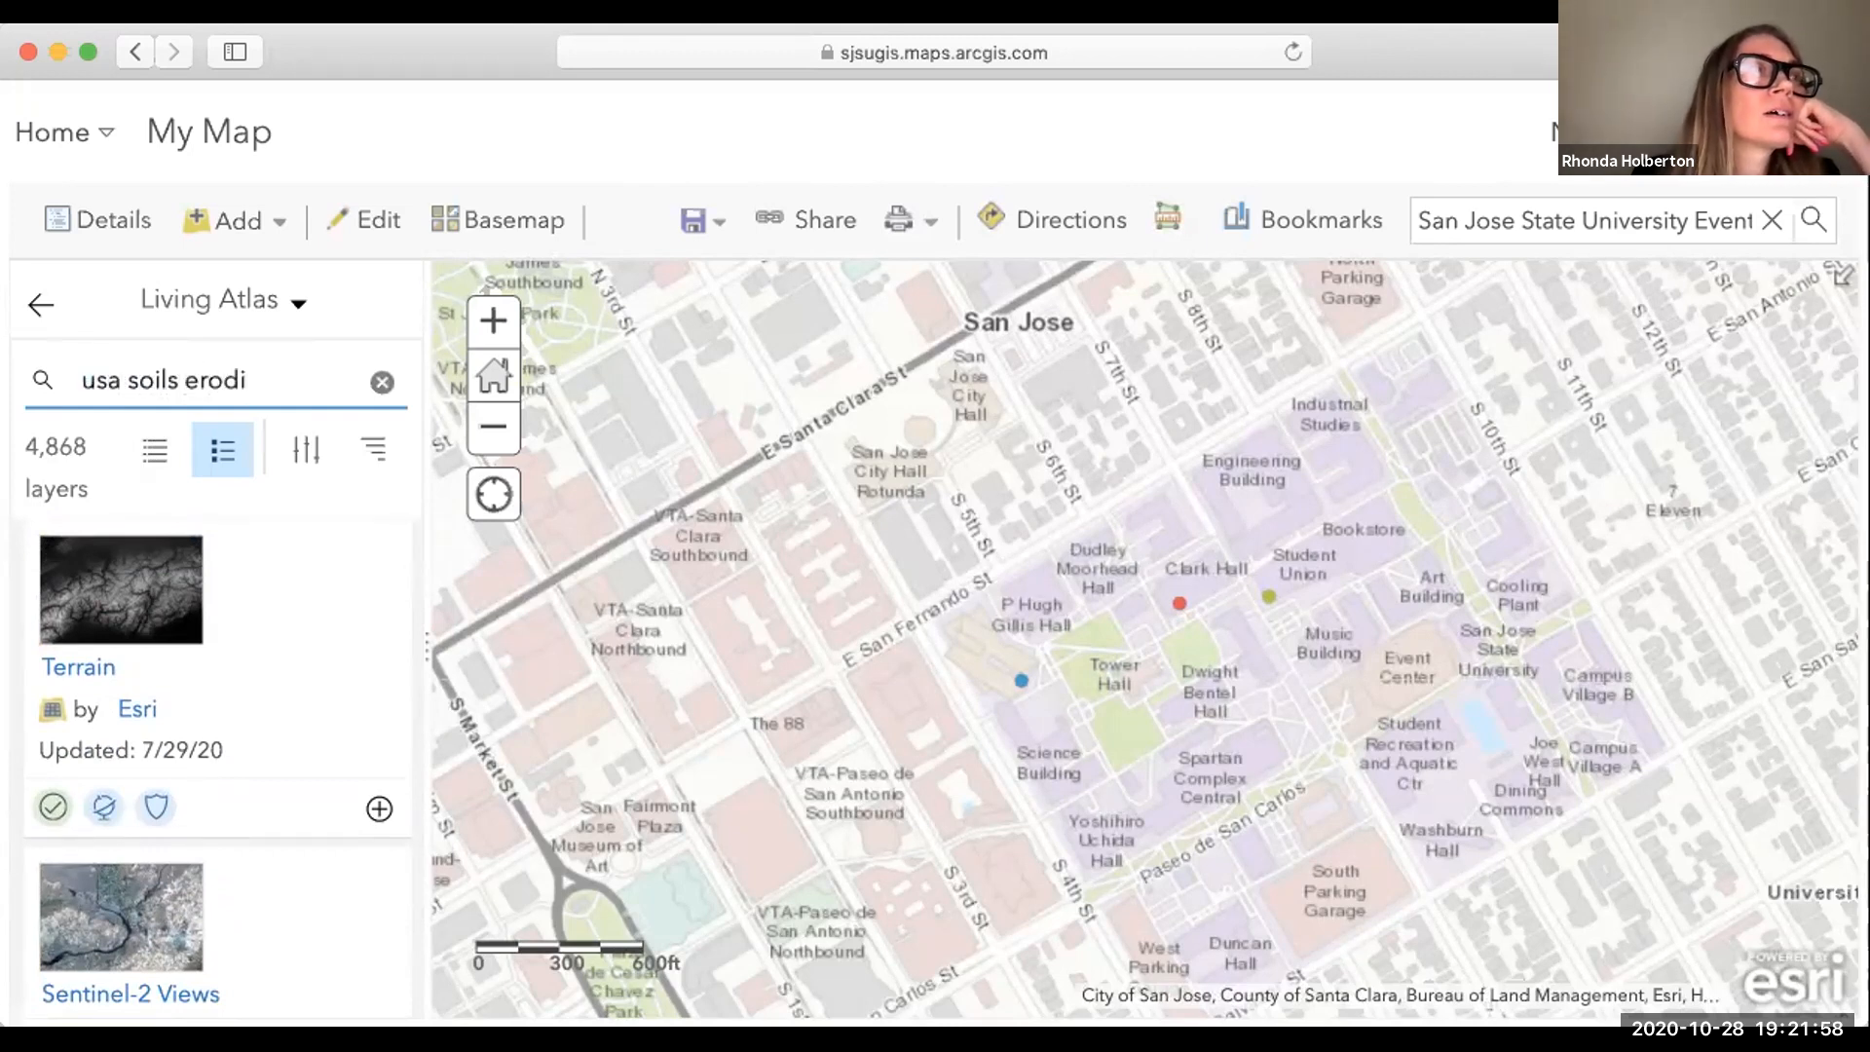
text(bility )
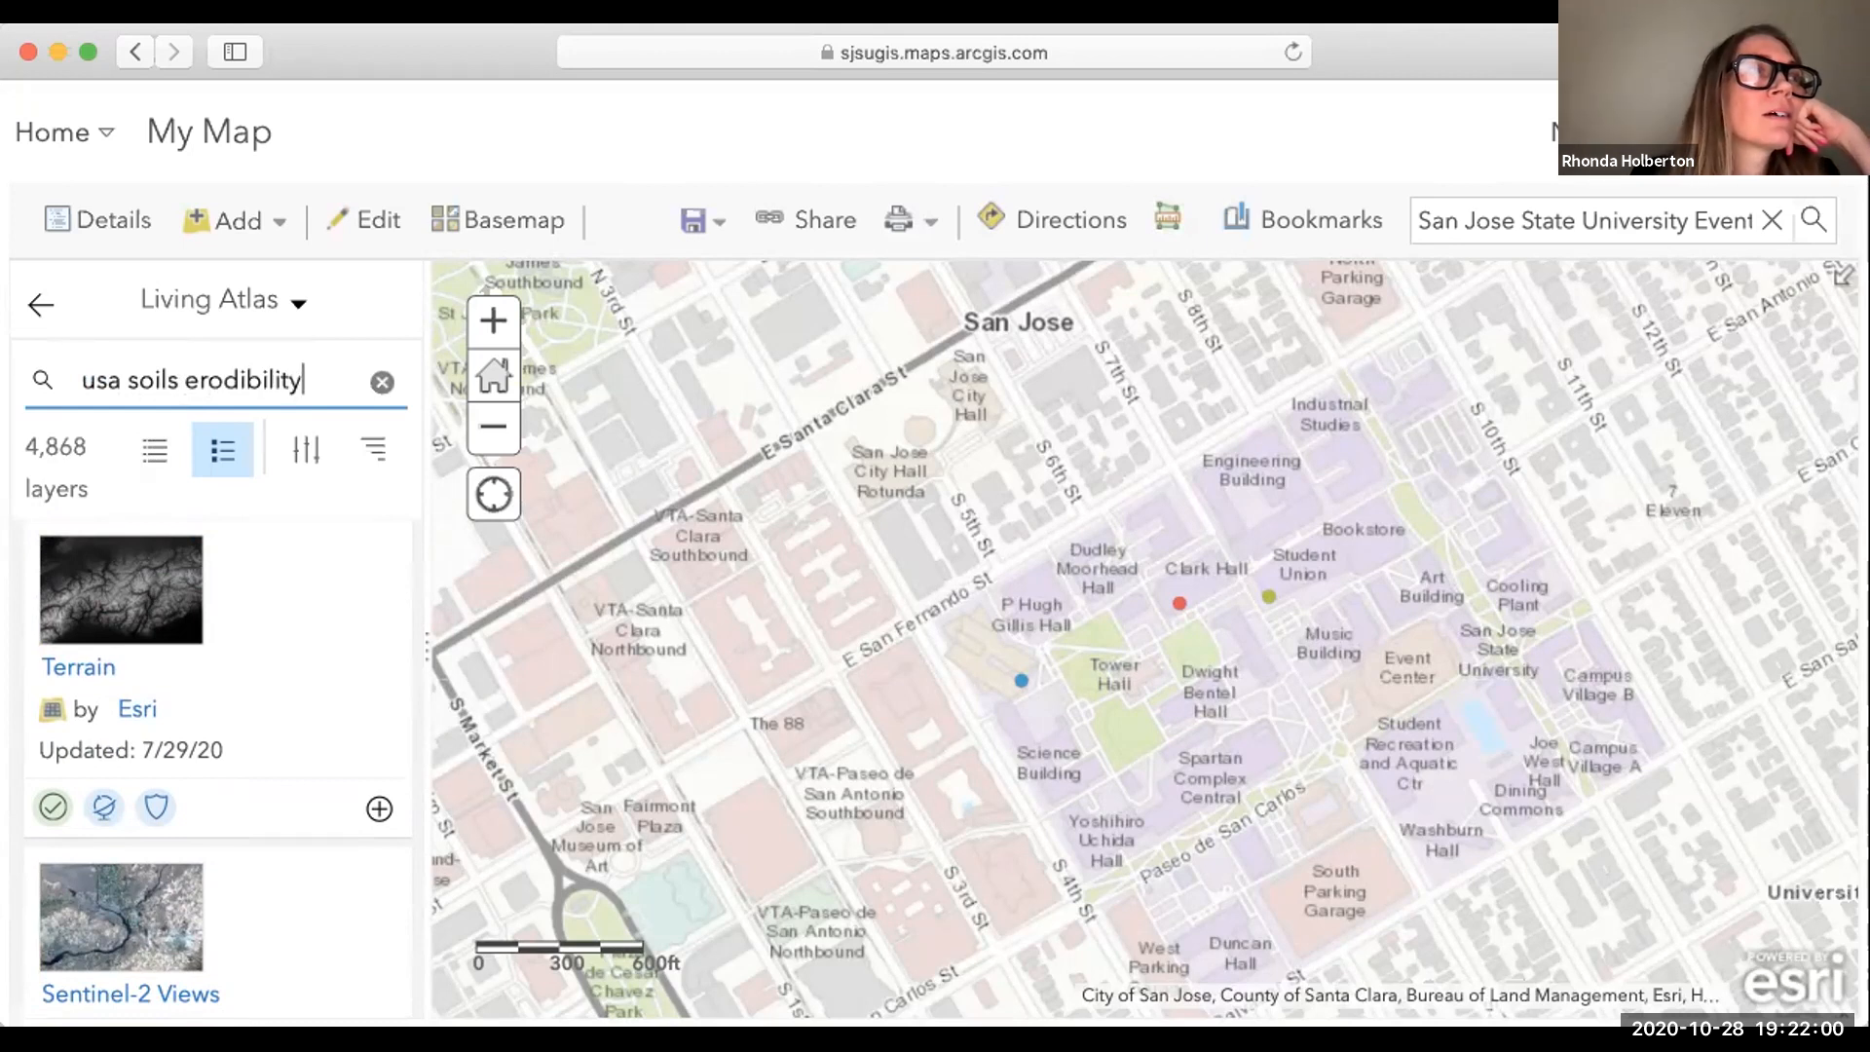
text(factor)
key(Return)
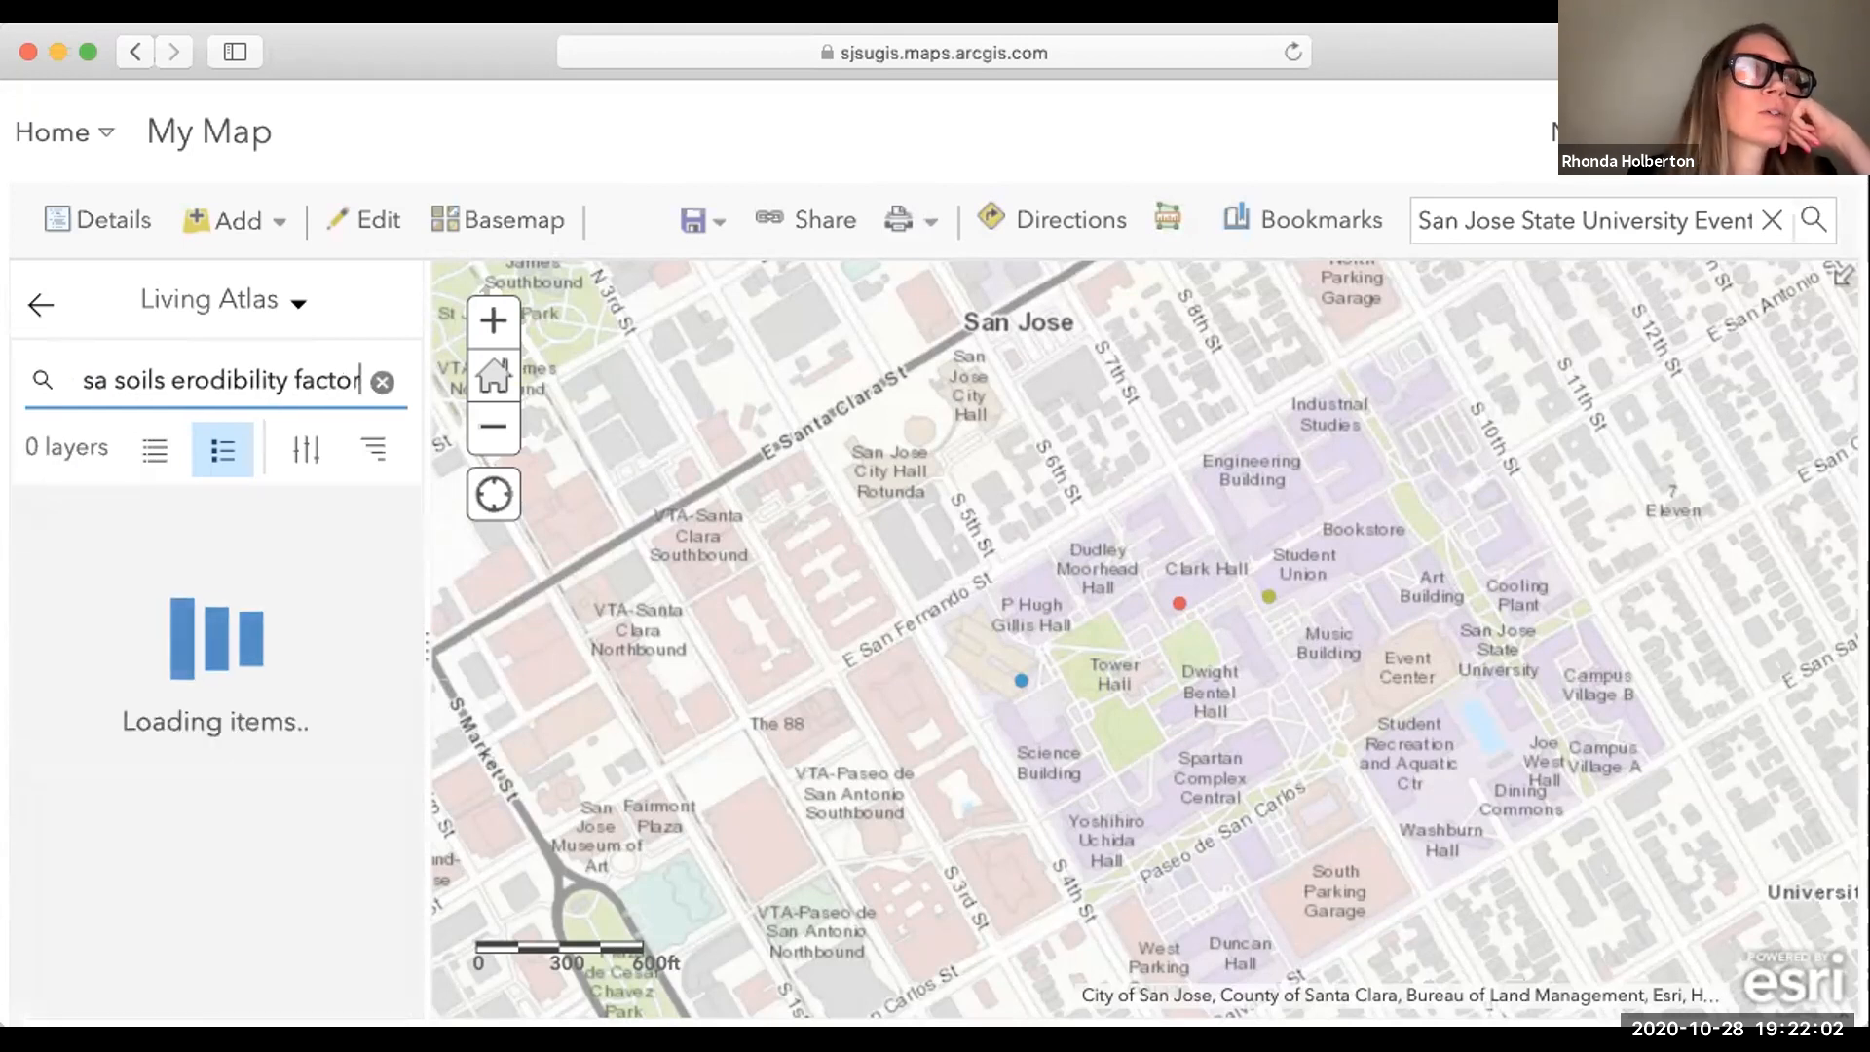
Add USA Soils Erodibility Factor to the map and query its value near Sunnyvale.
click(393, 570)
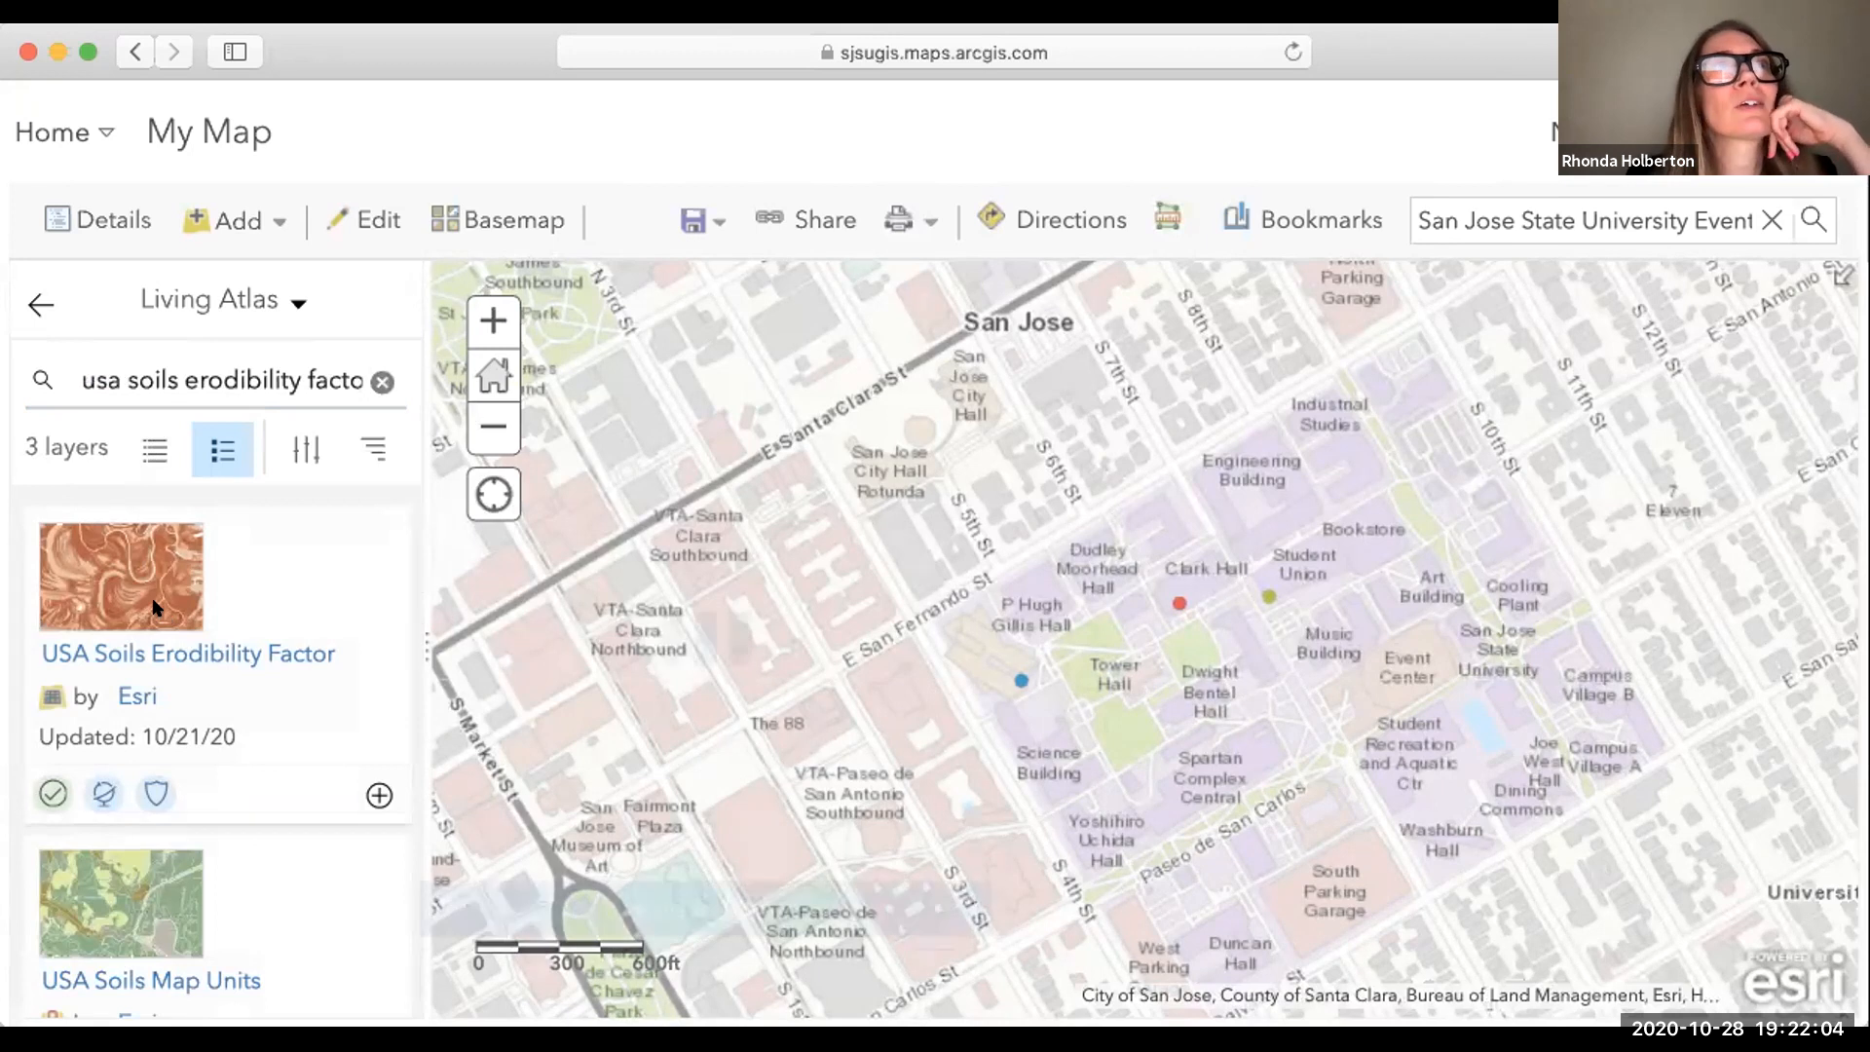
click(811, 925)
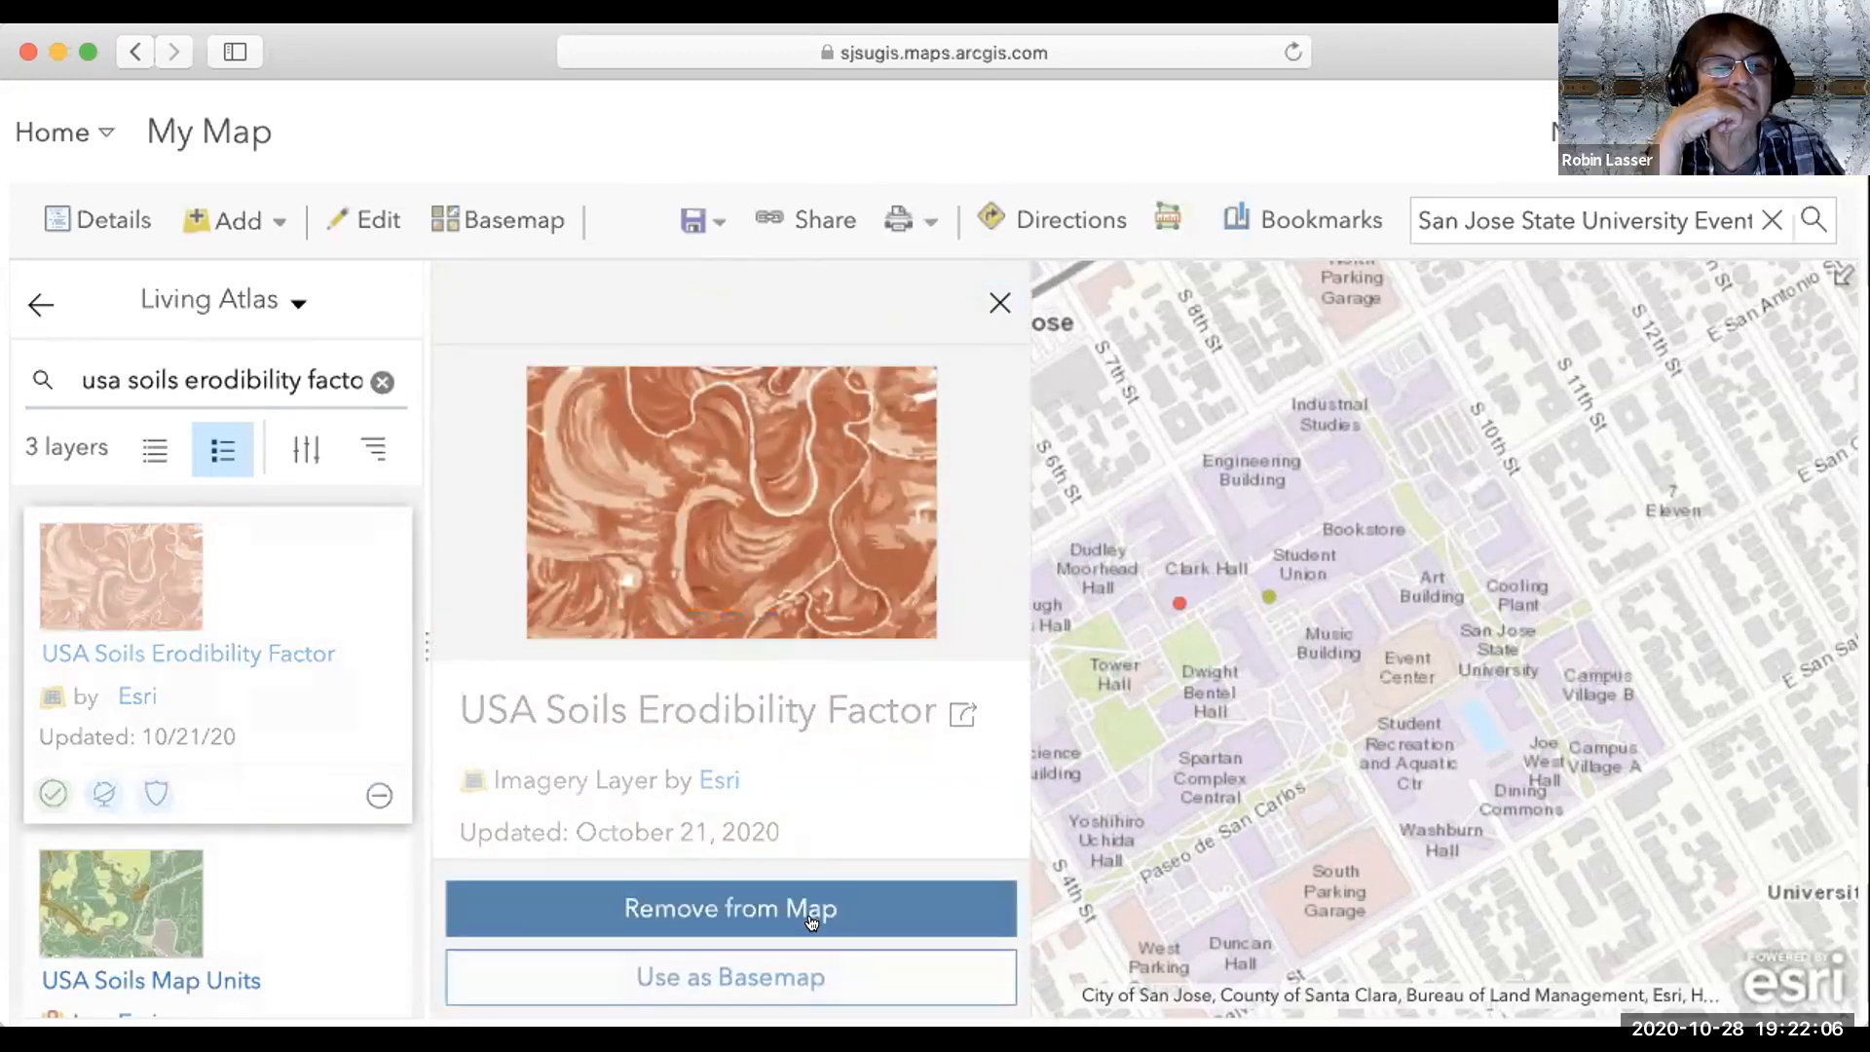
scroll(1298, 580, down, 5)
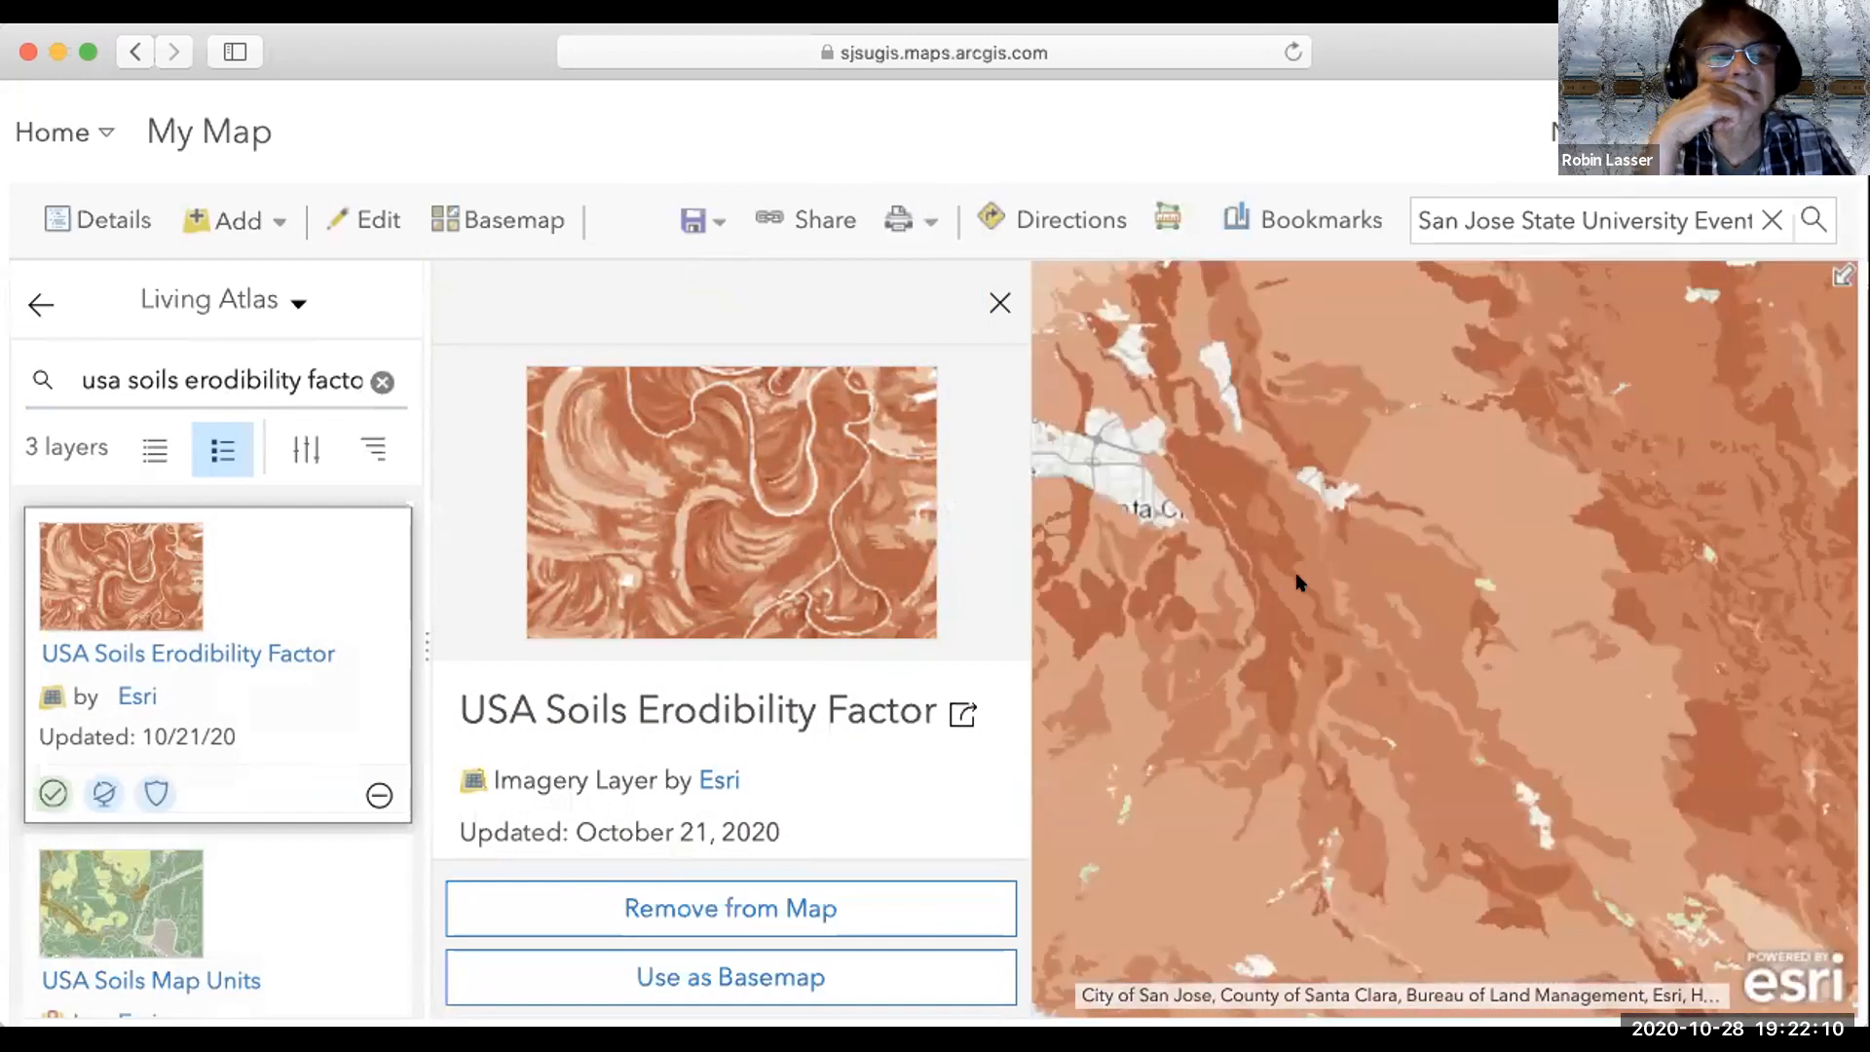
scroll(1298, 580, down, 3)
scroll(1232, 581, up, 2)
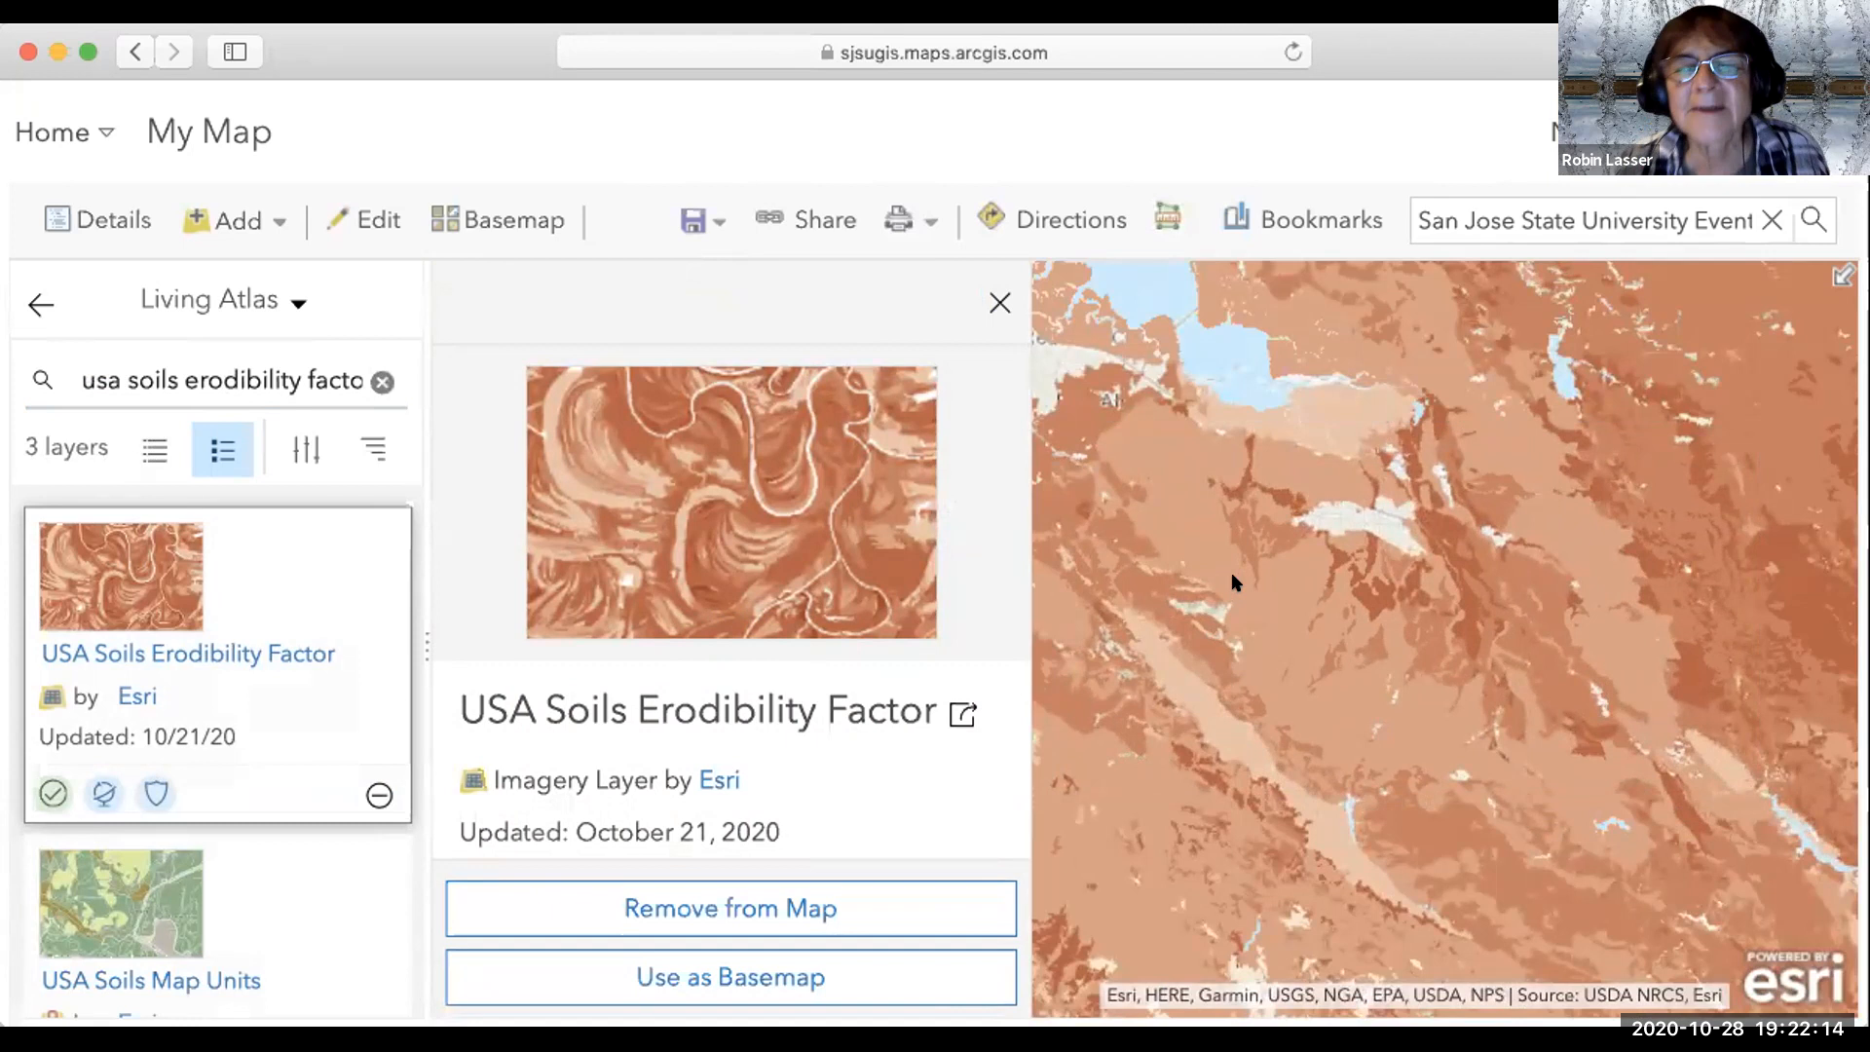
click(1234, 449)
scroll(1233, 443, up, 2)
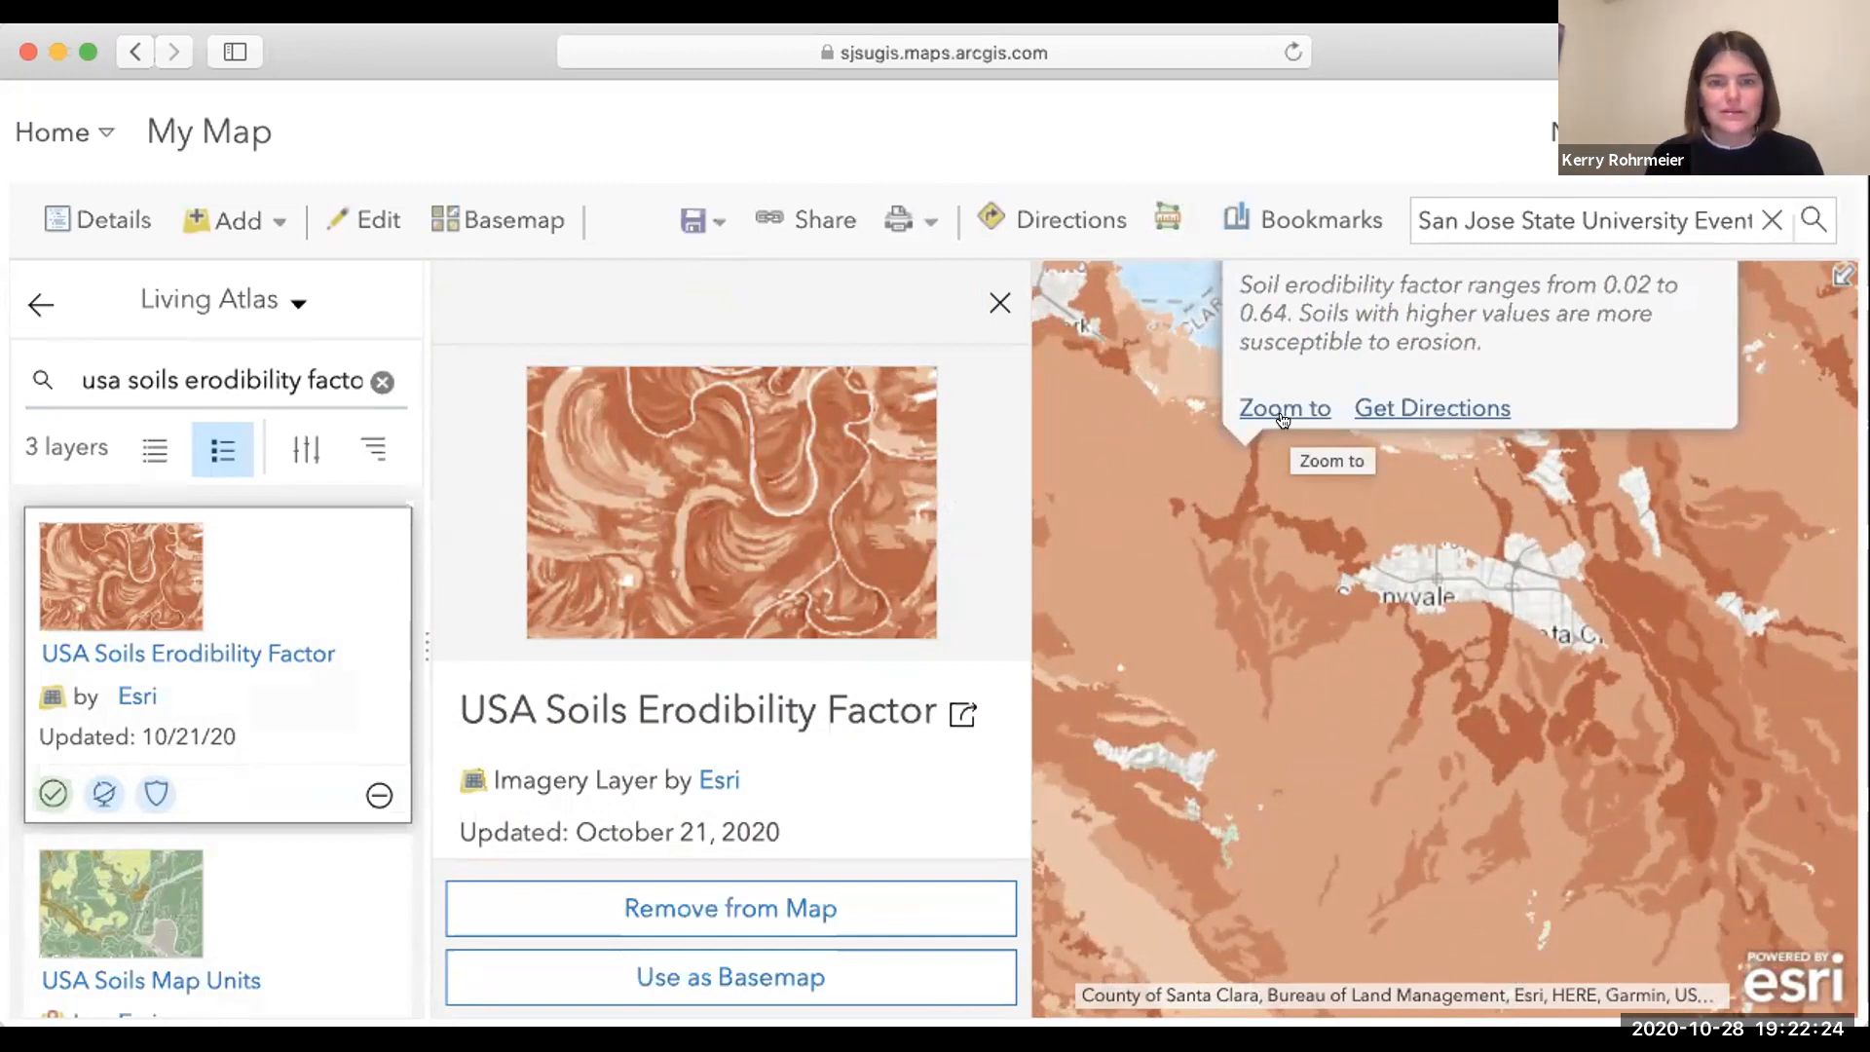
Zoom to the queried soil location and read erodibility values at two nearby points.
click(1283, 418)
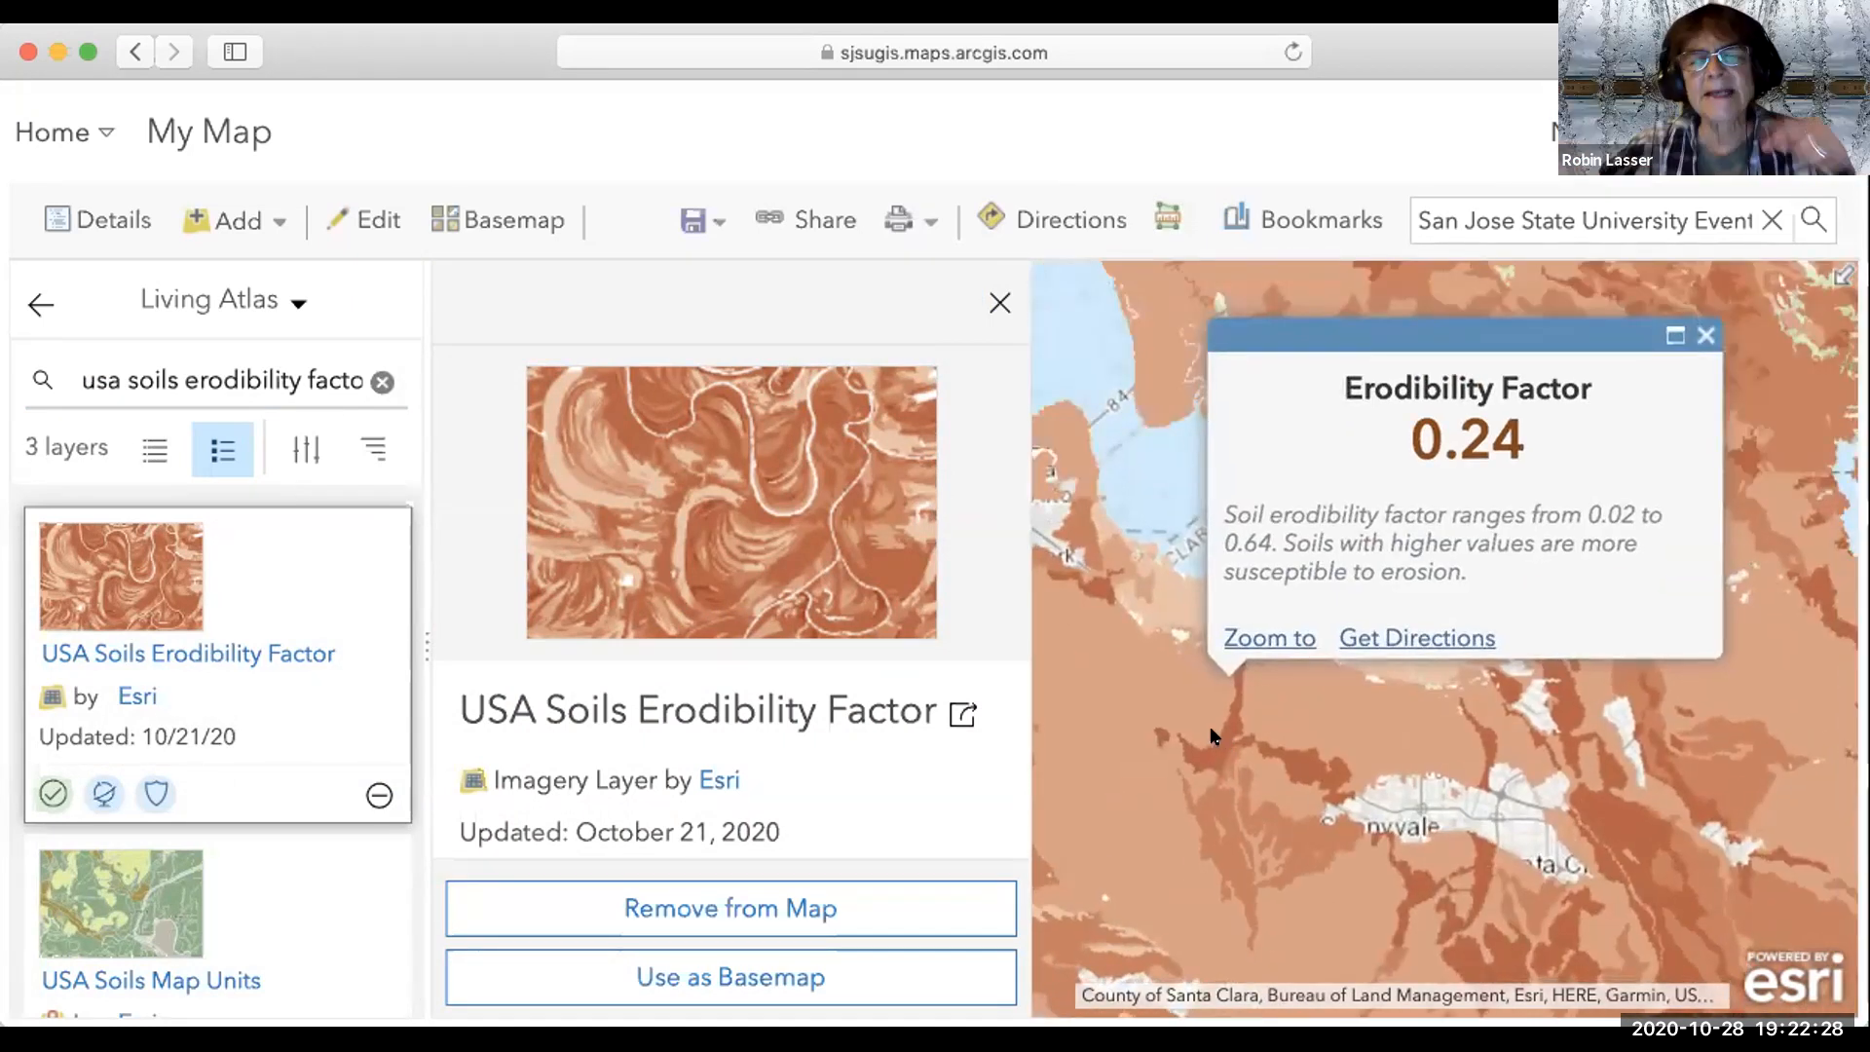
click(1154, 581)
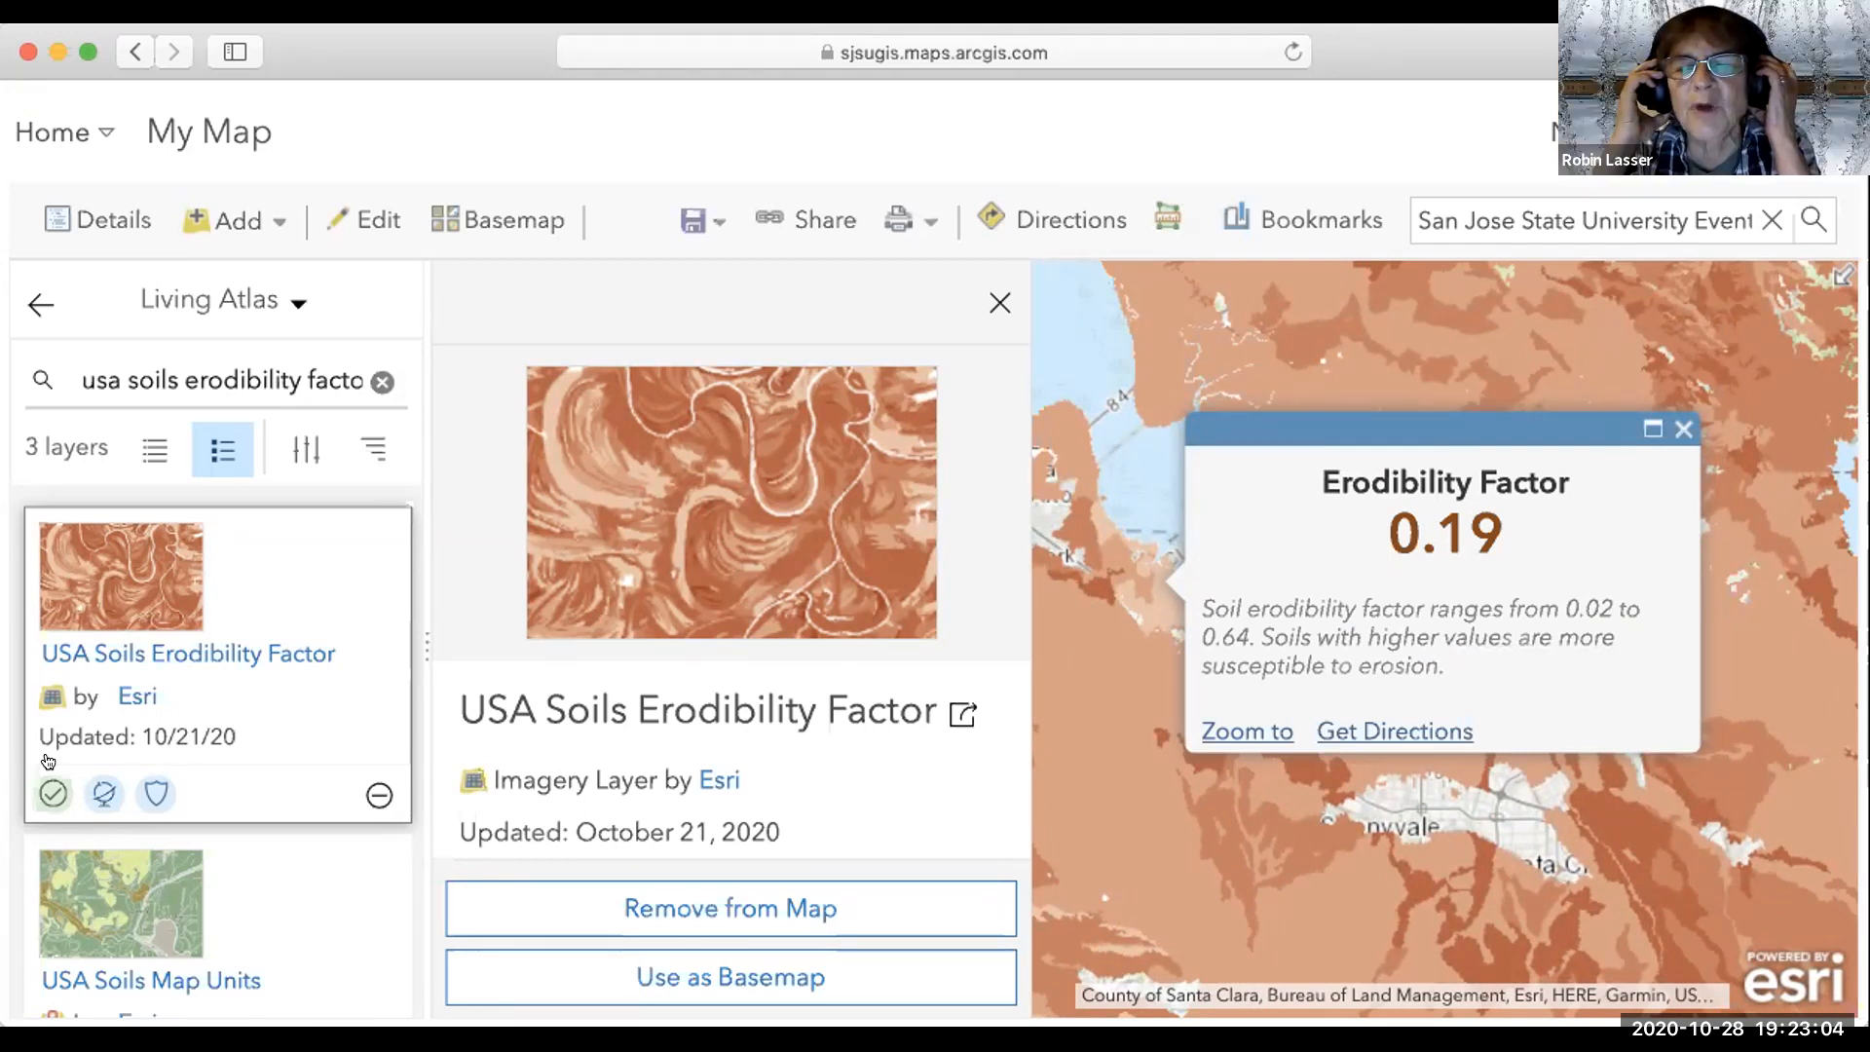
click(1149, 603)
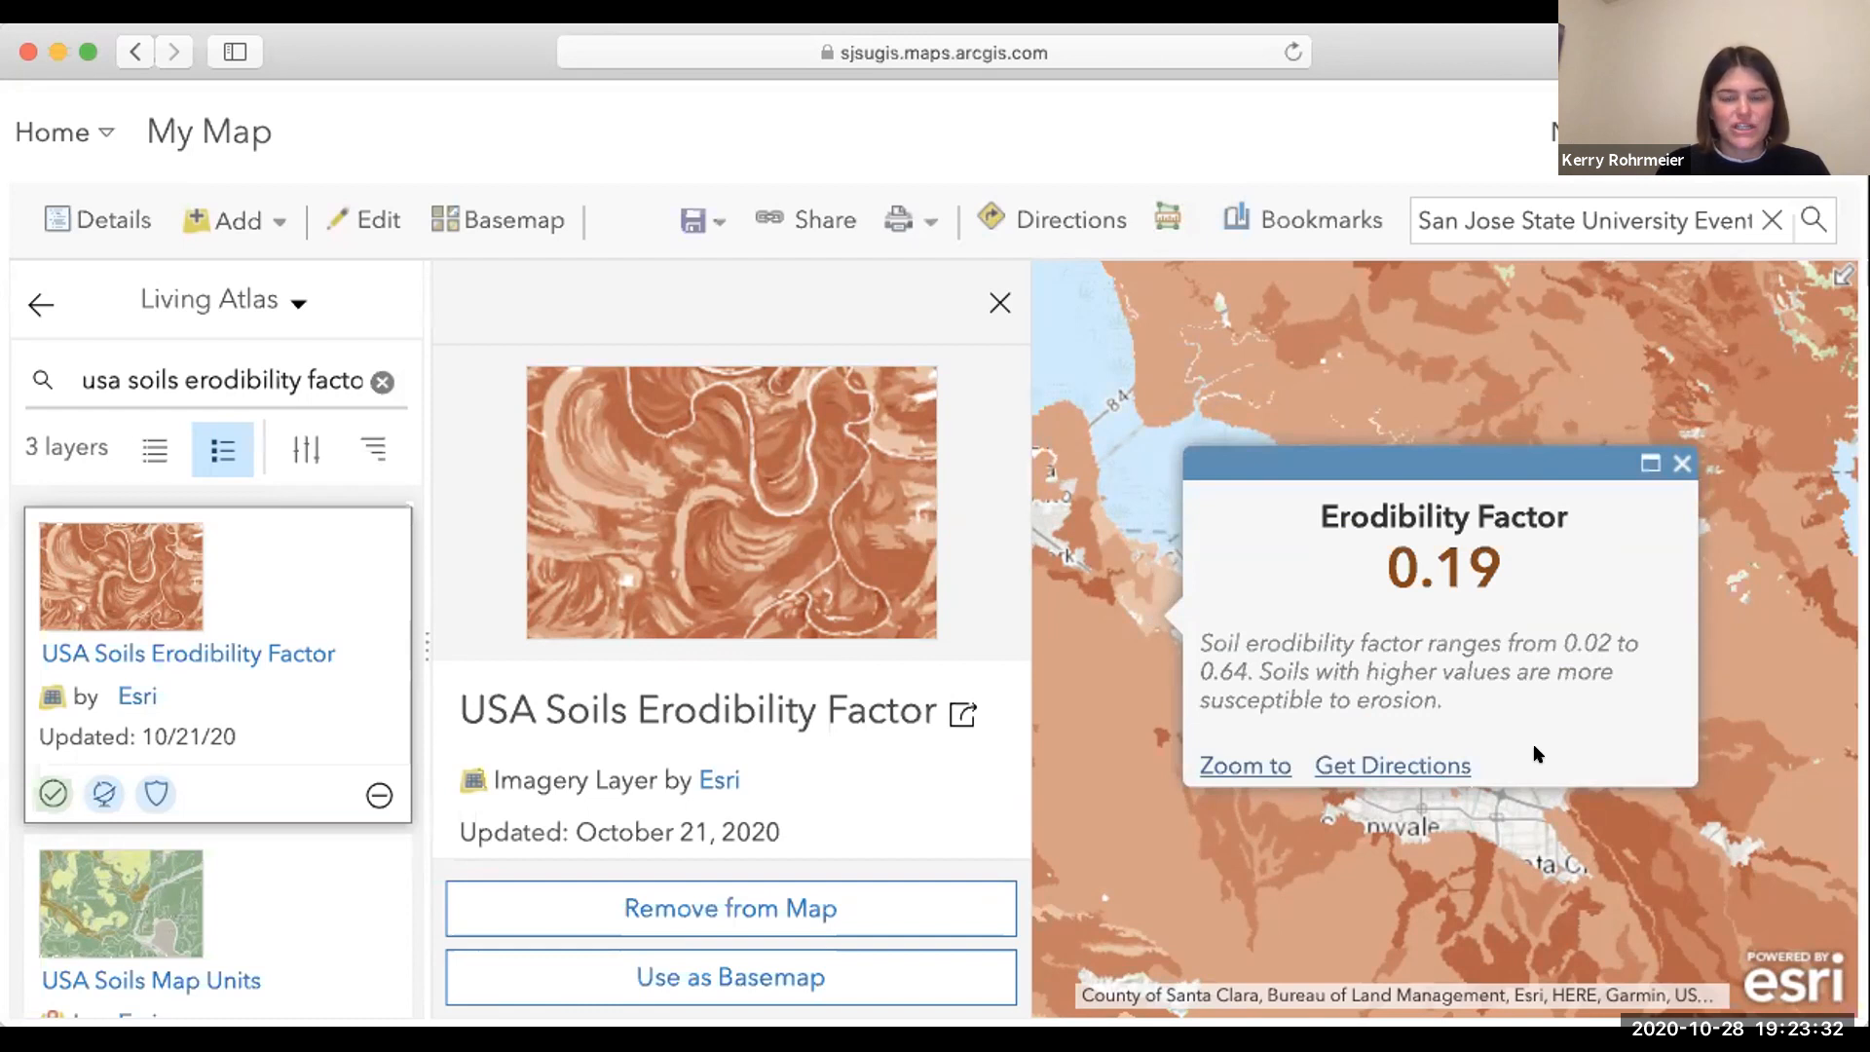
Close the erodibility popup and zoom out to see the soils layer across the Bay Area.
click(1671, 456)
scroll(1386, 716, down, 3)
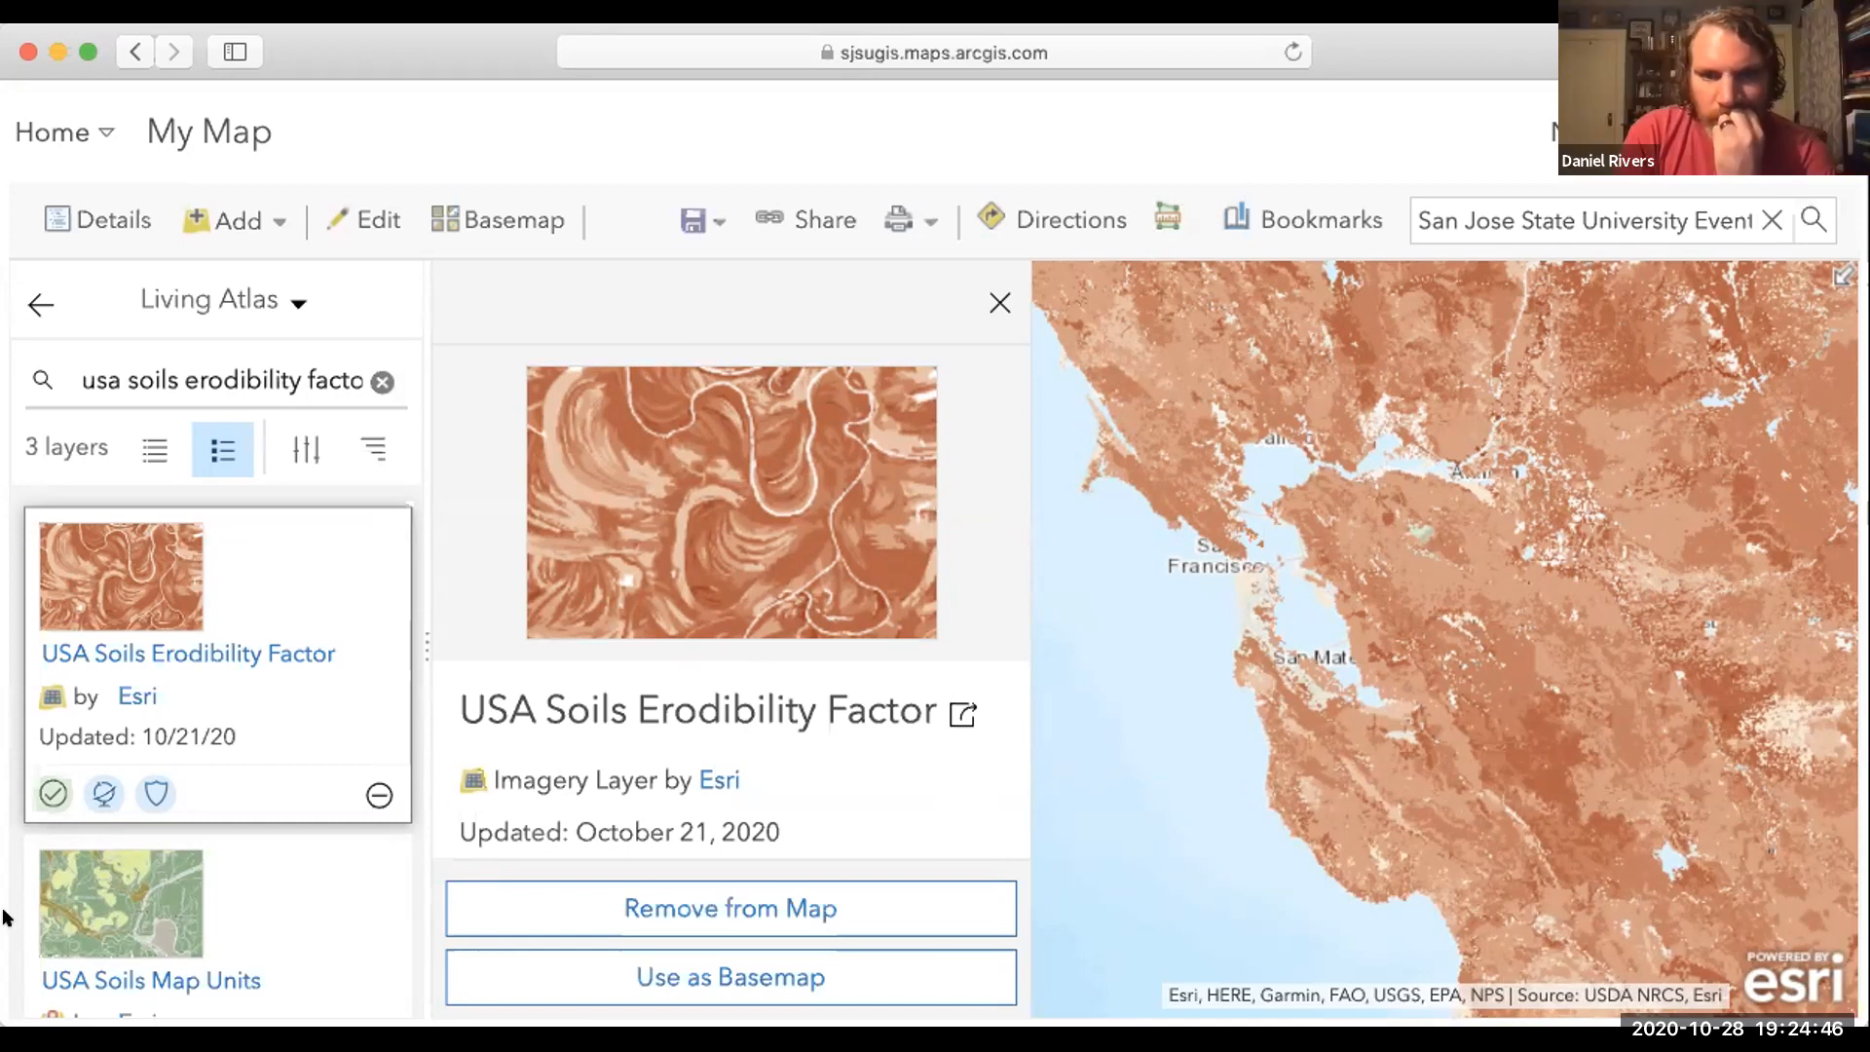
scroll(120, 932, down, 5)
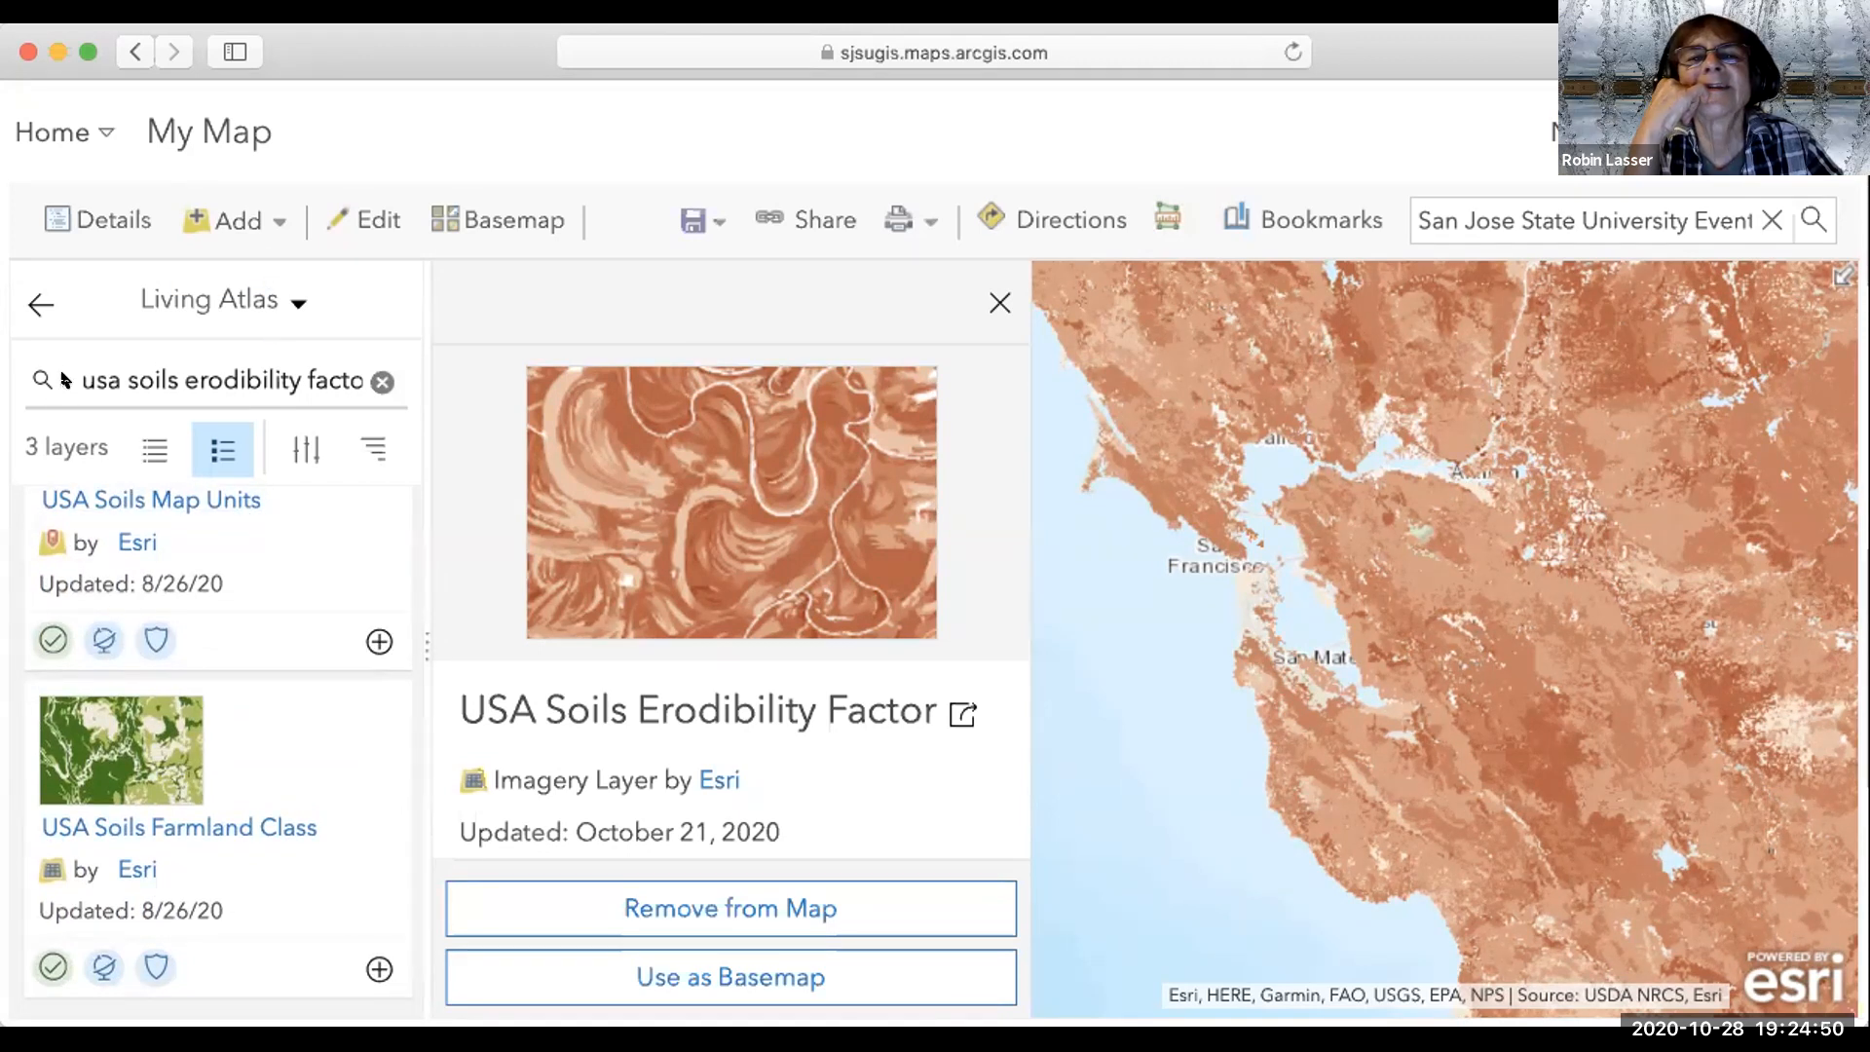
Replace the Living Atlas search text with 'usa soils erosion class'.
drag(78, 380, 469, 375)
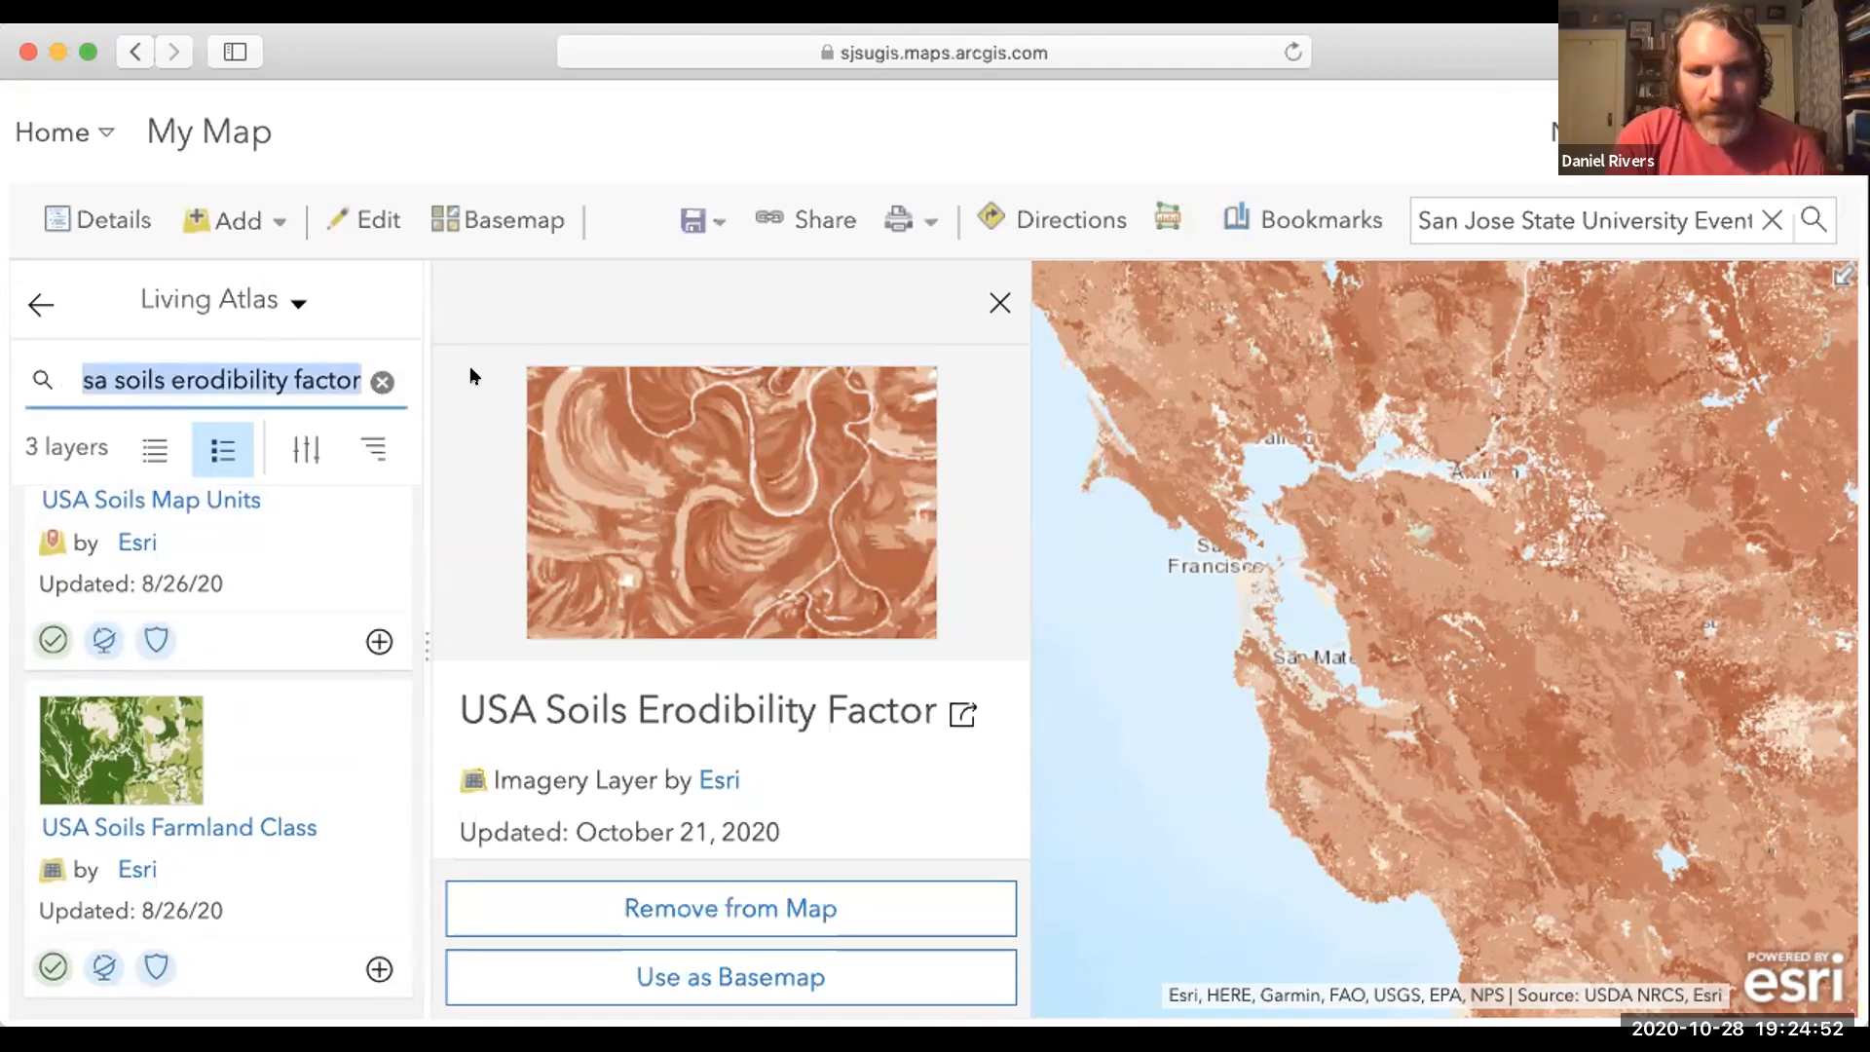
key(BackSpace)
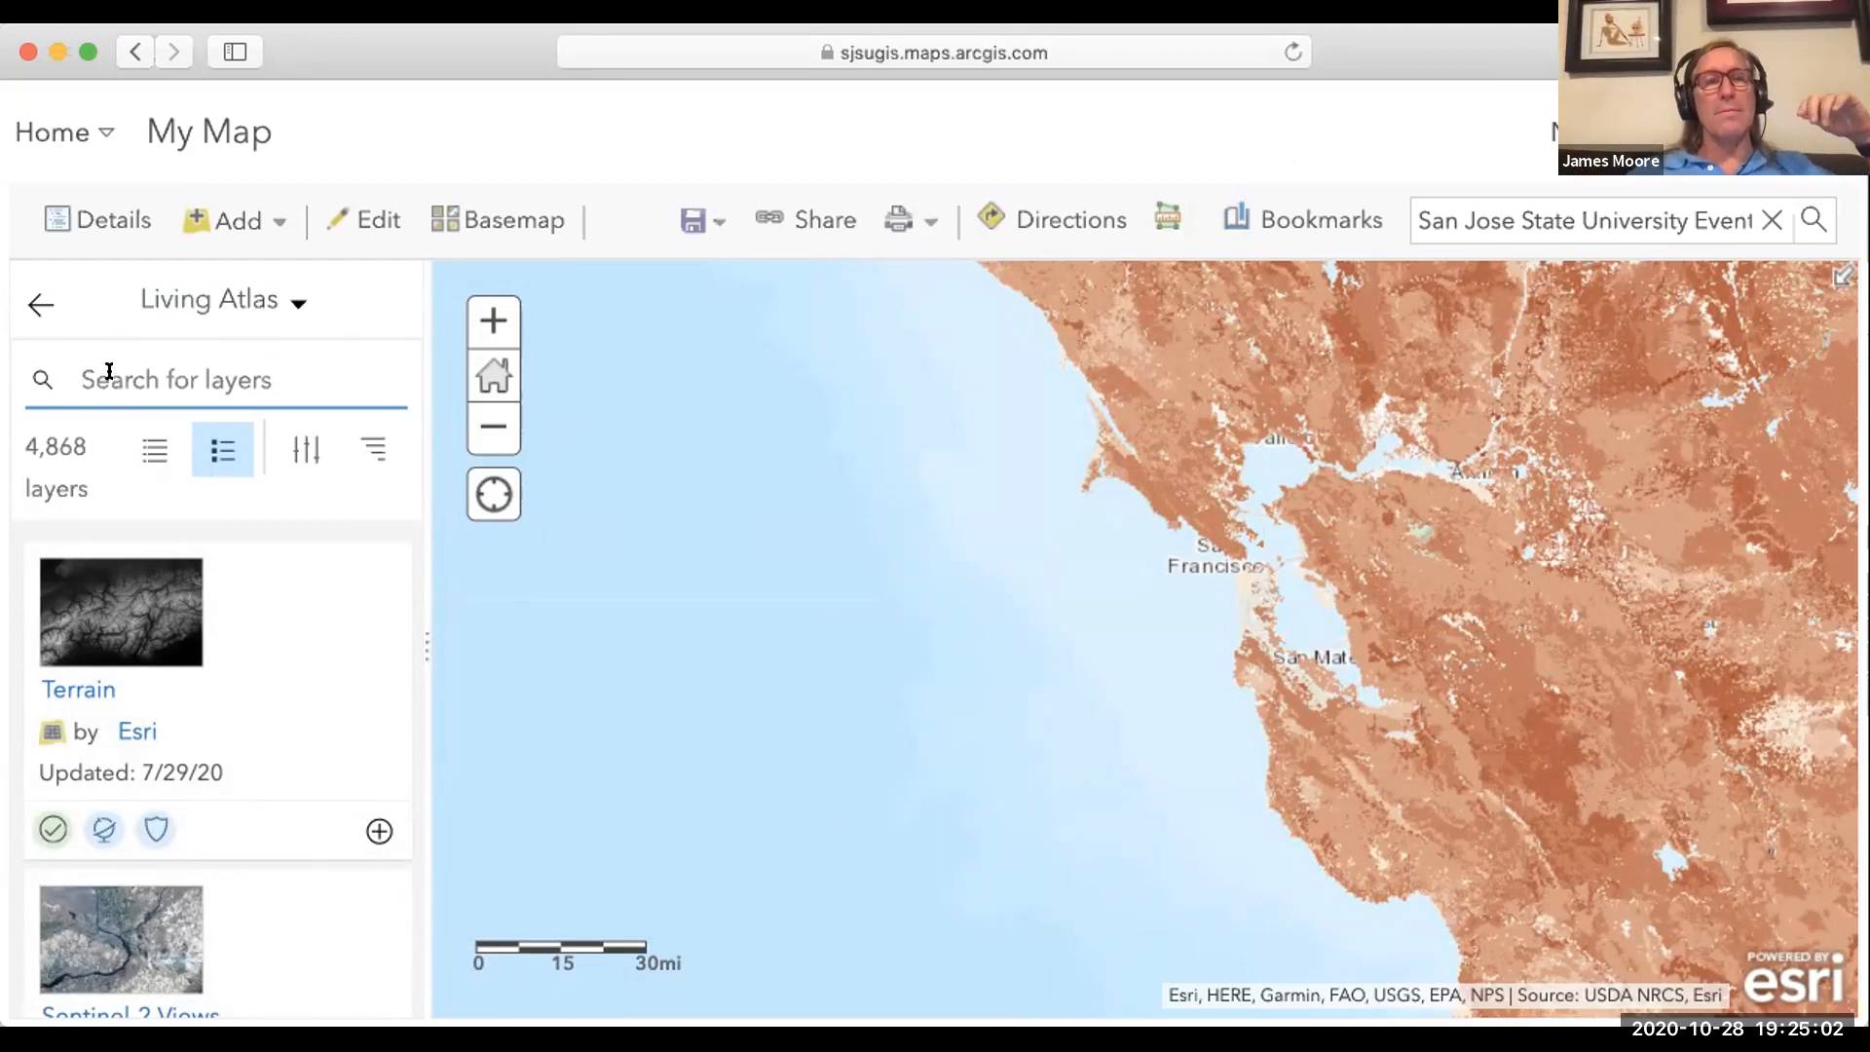
scroll(94, 634, down, 1)
scroll(94, 634, down, 1)
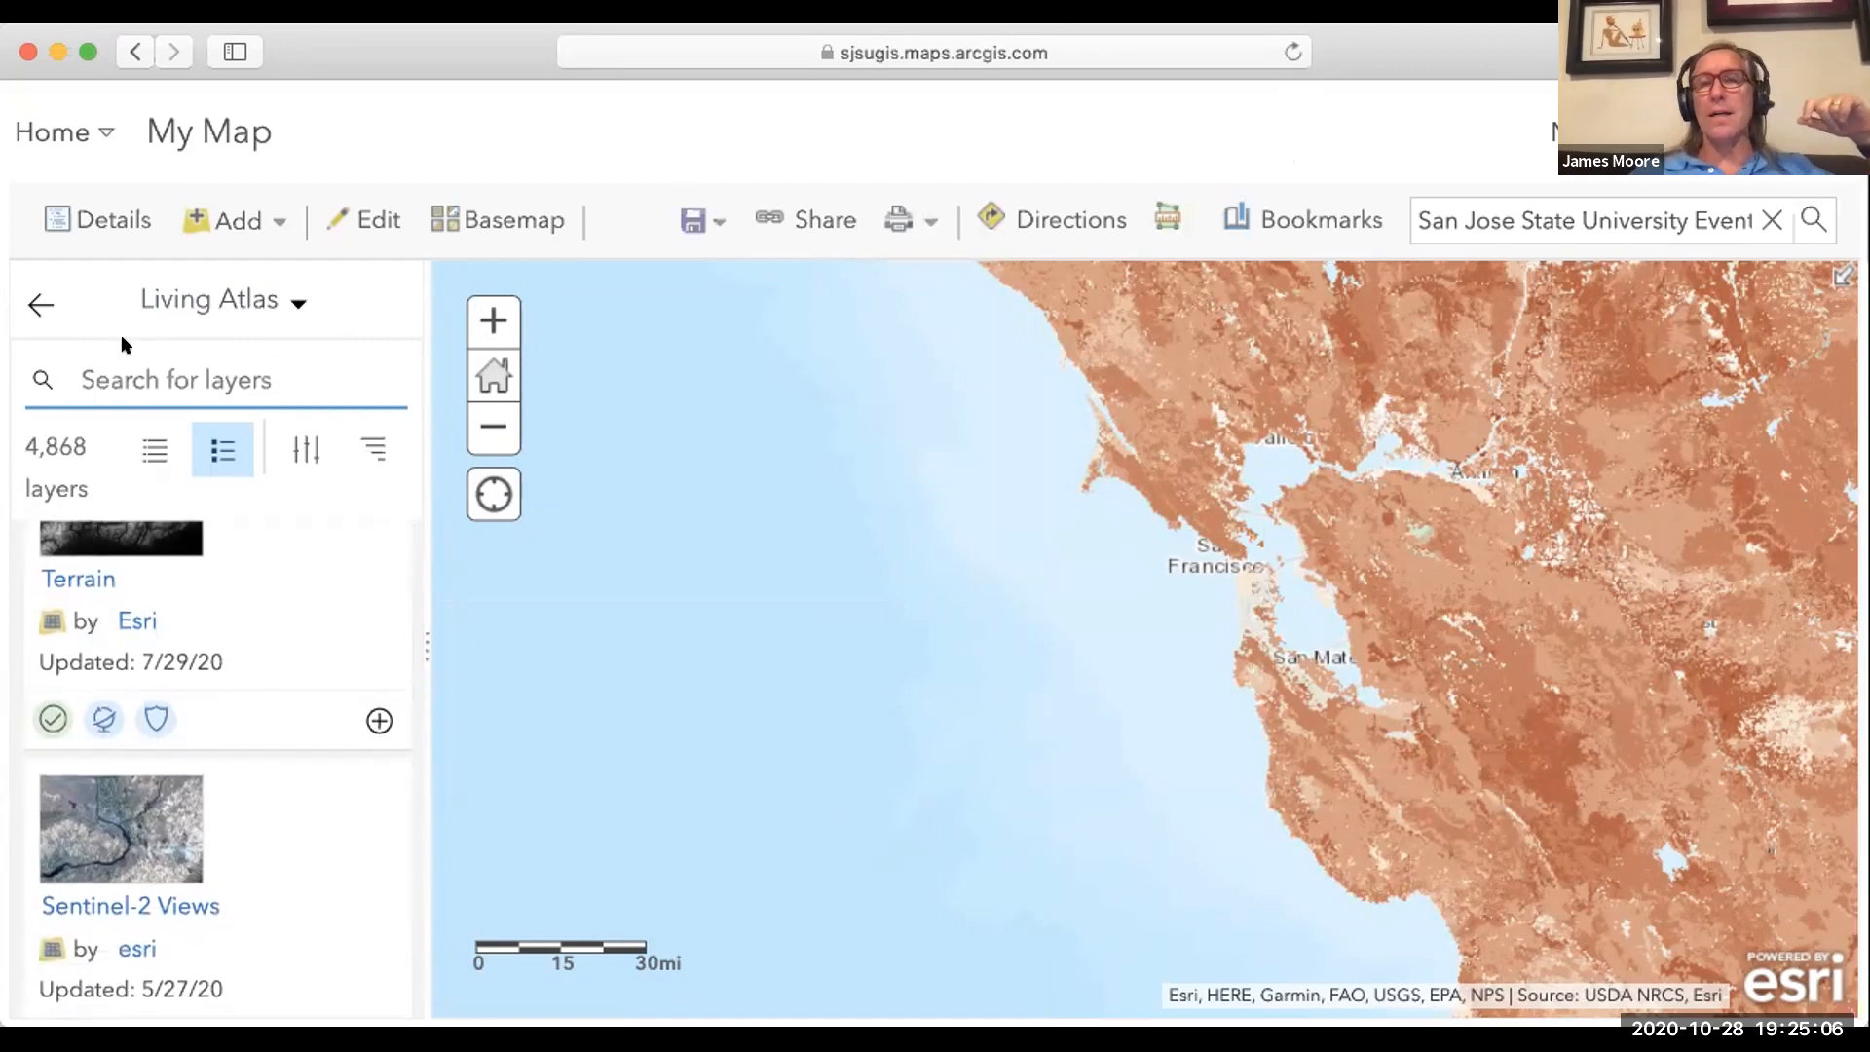
text(usa soli)
key(BackSpace)
key(BackSpace)
text(ils erosion class)
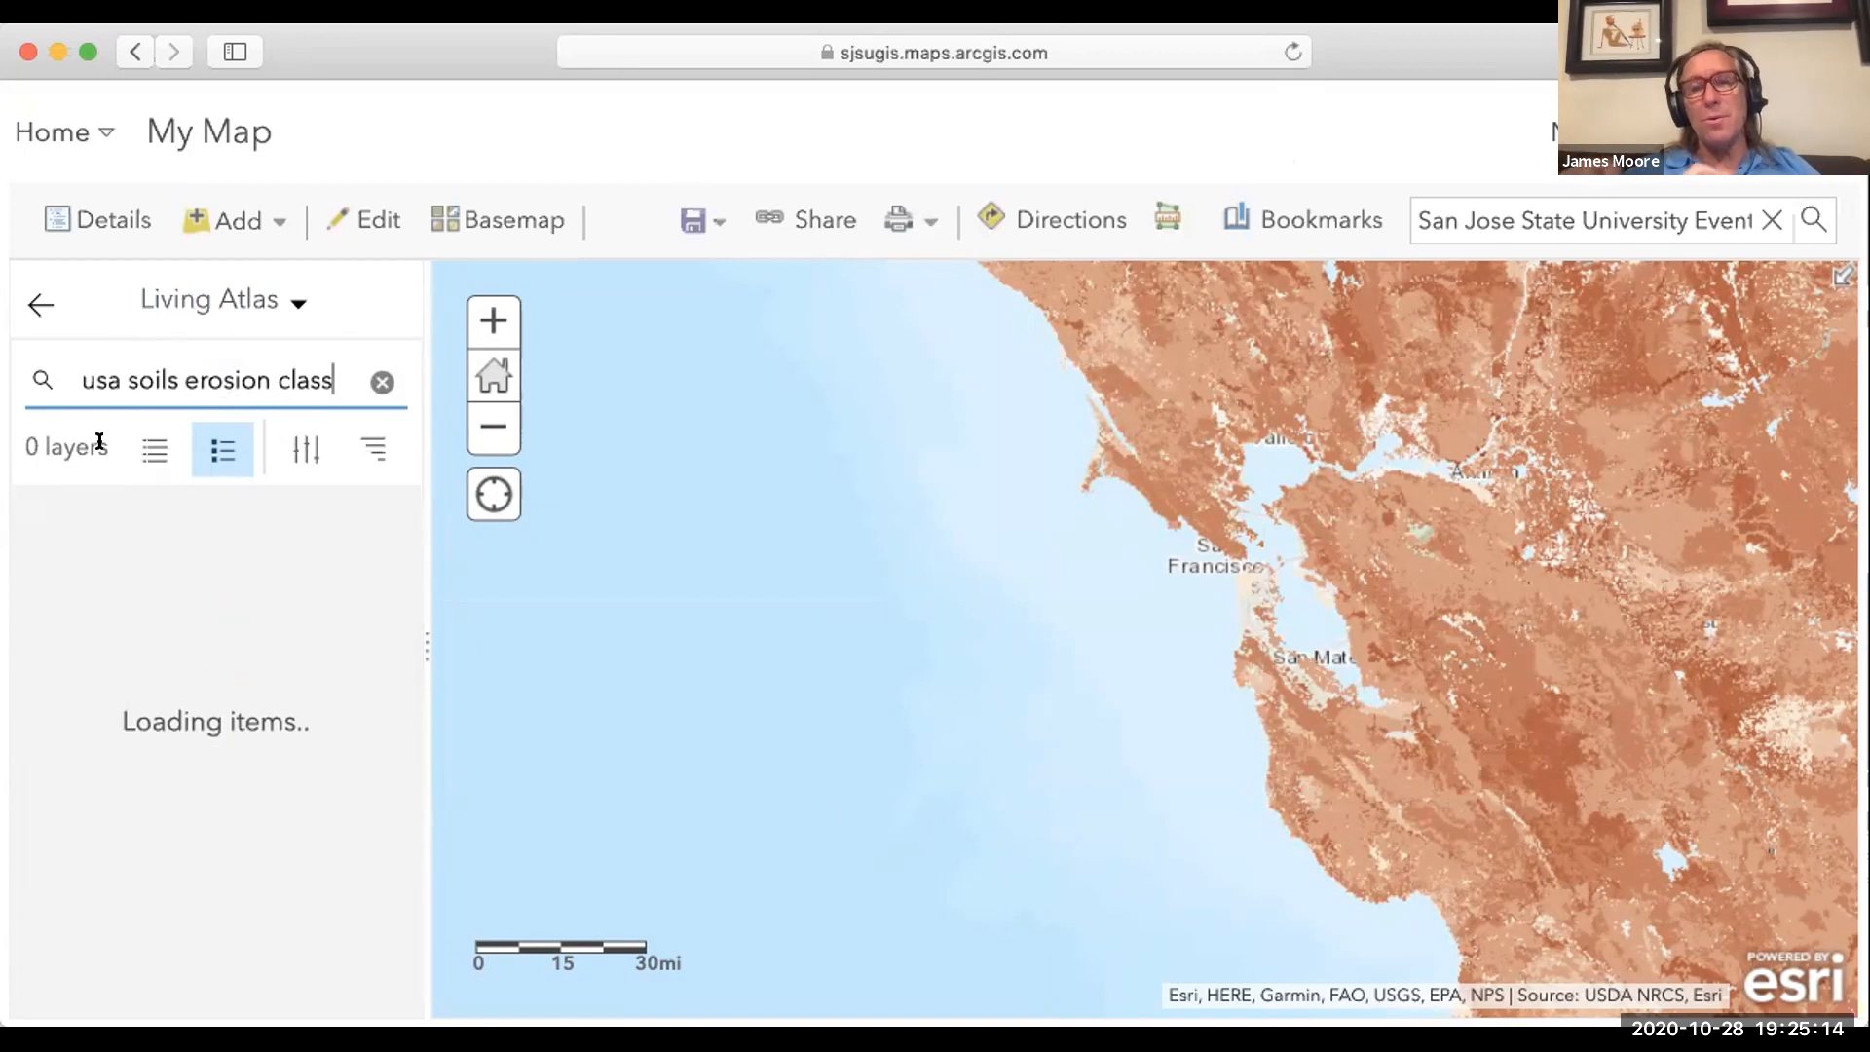
Add USA Soils Erosion Class to the map and pan toward Sacramento's inland valley.
click(154, 592)
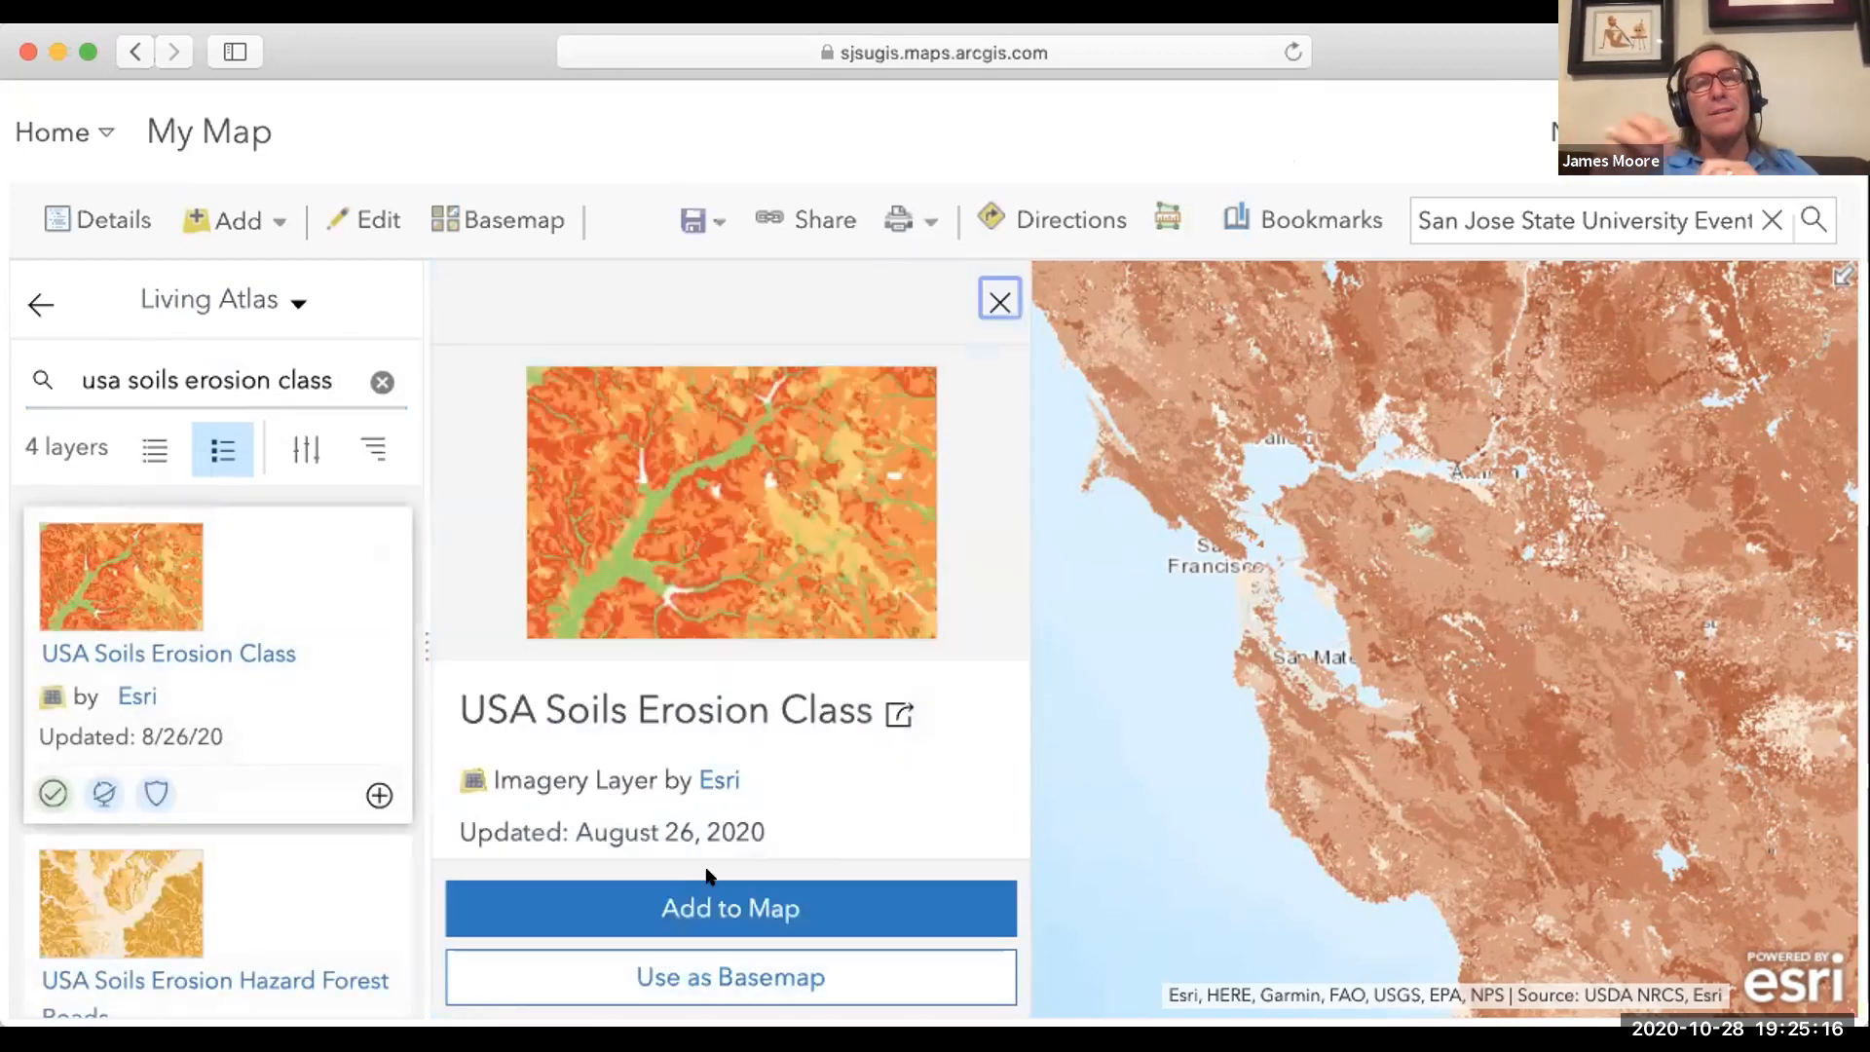
click(710, 898)
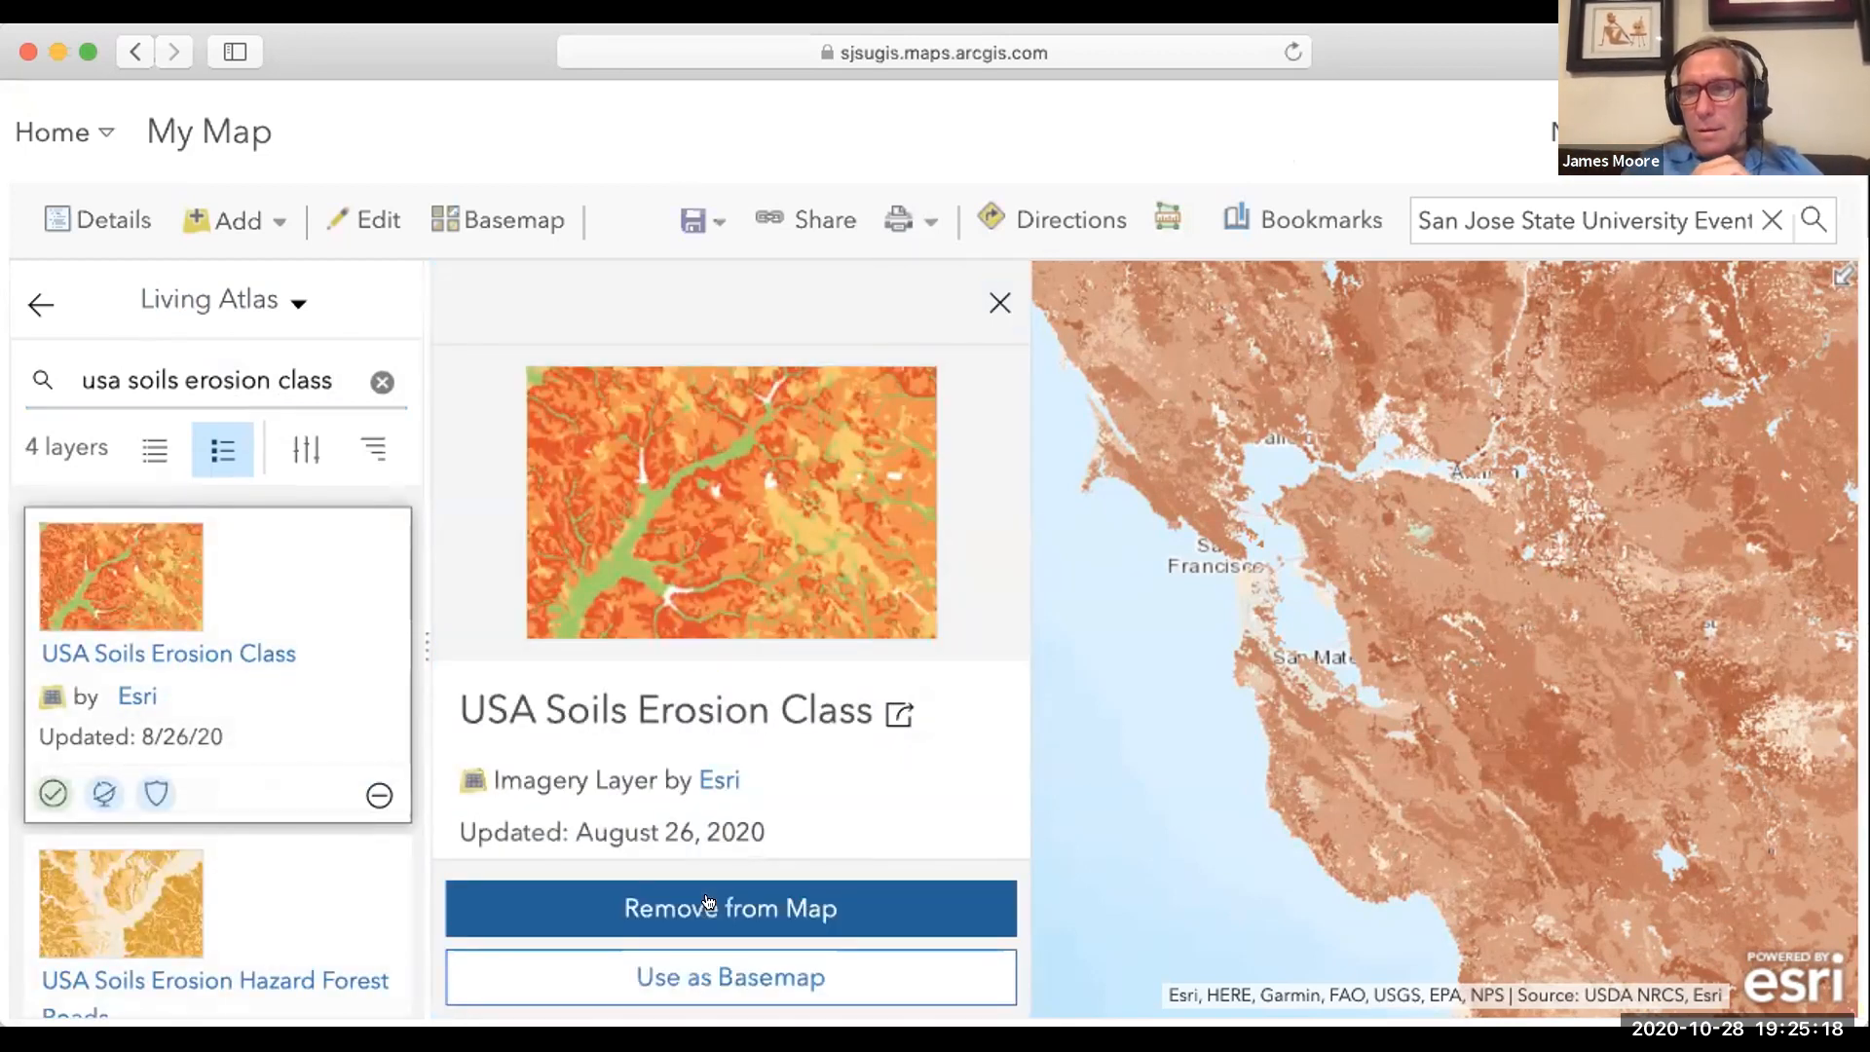
drag(1133, 605, 1020, 710)
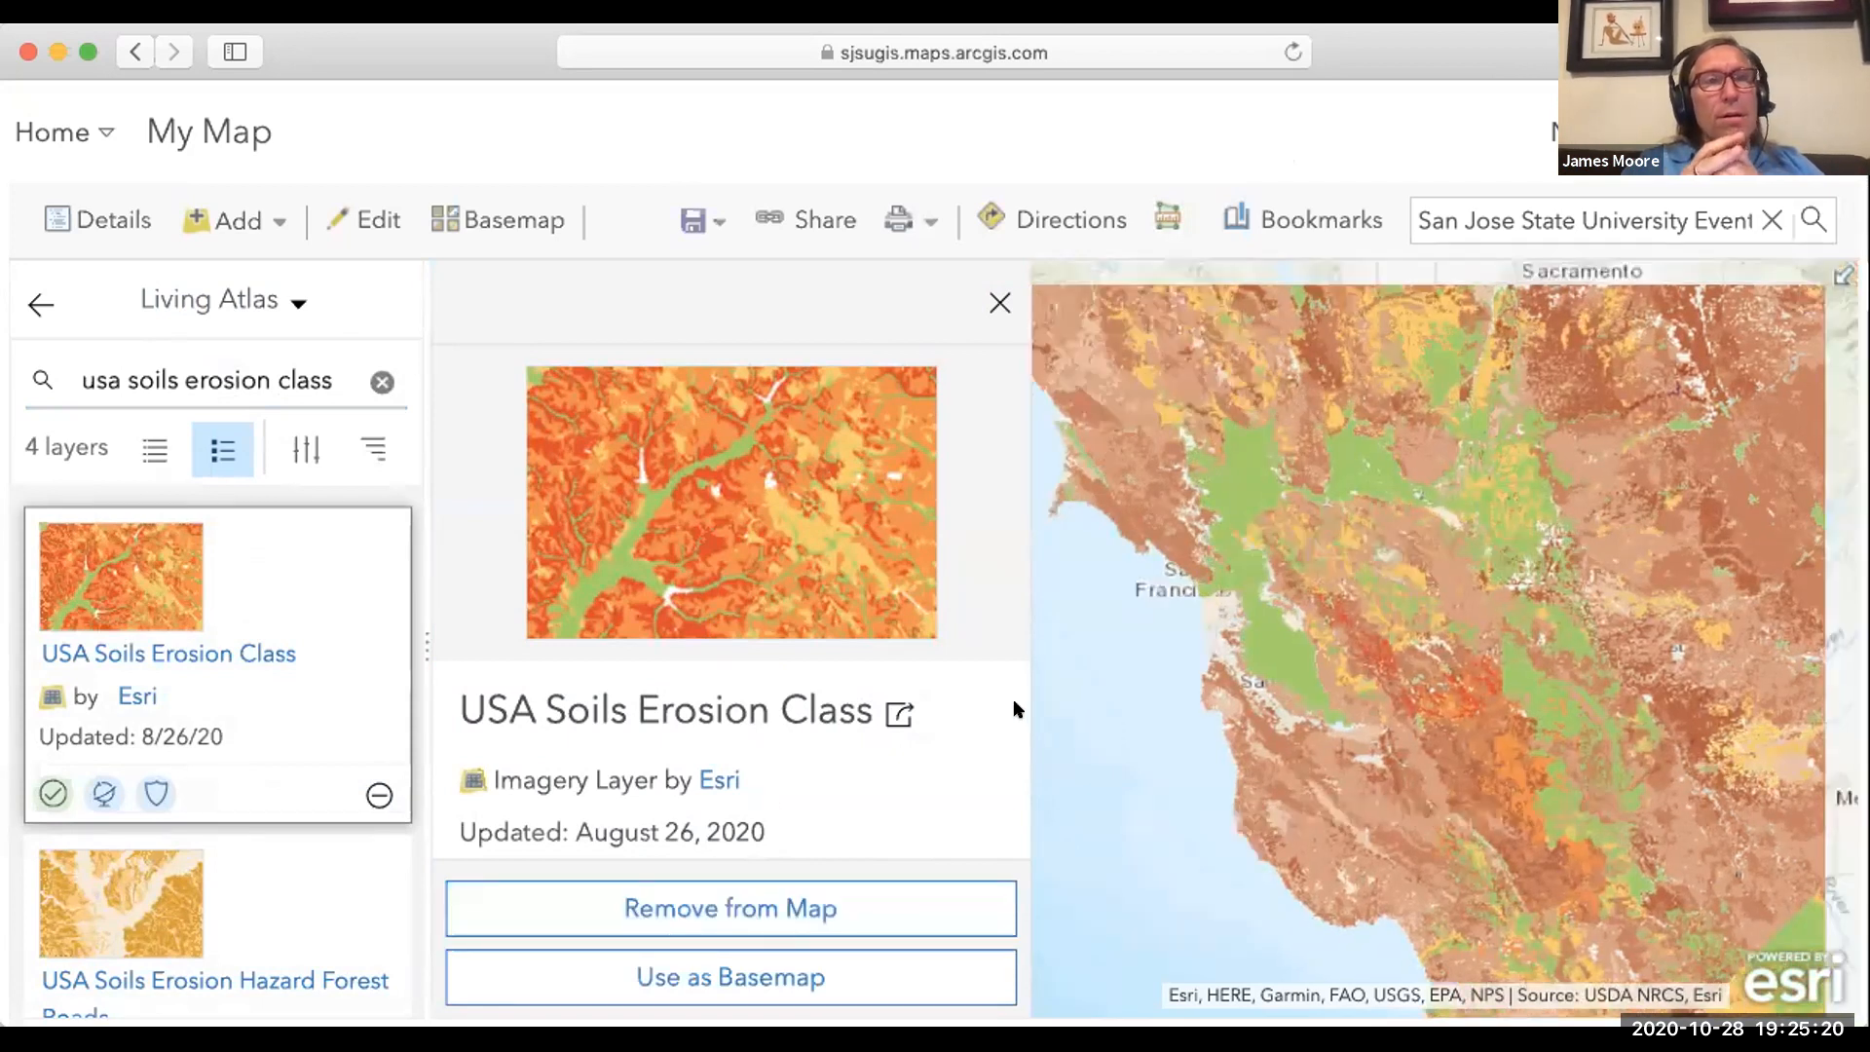
drag(1254, 732, 1155, 688)
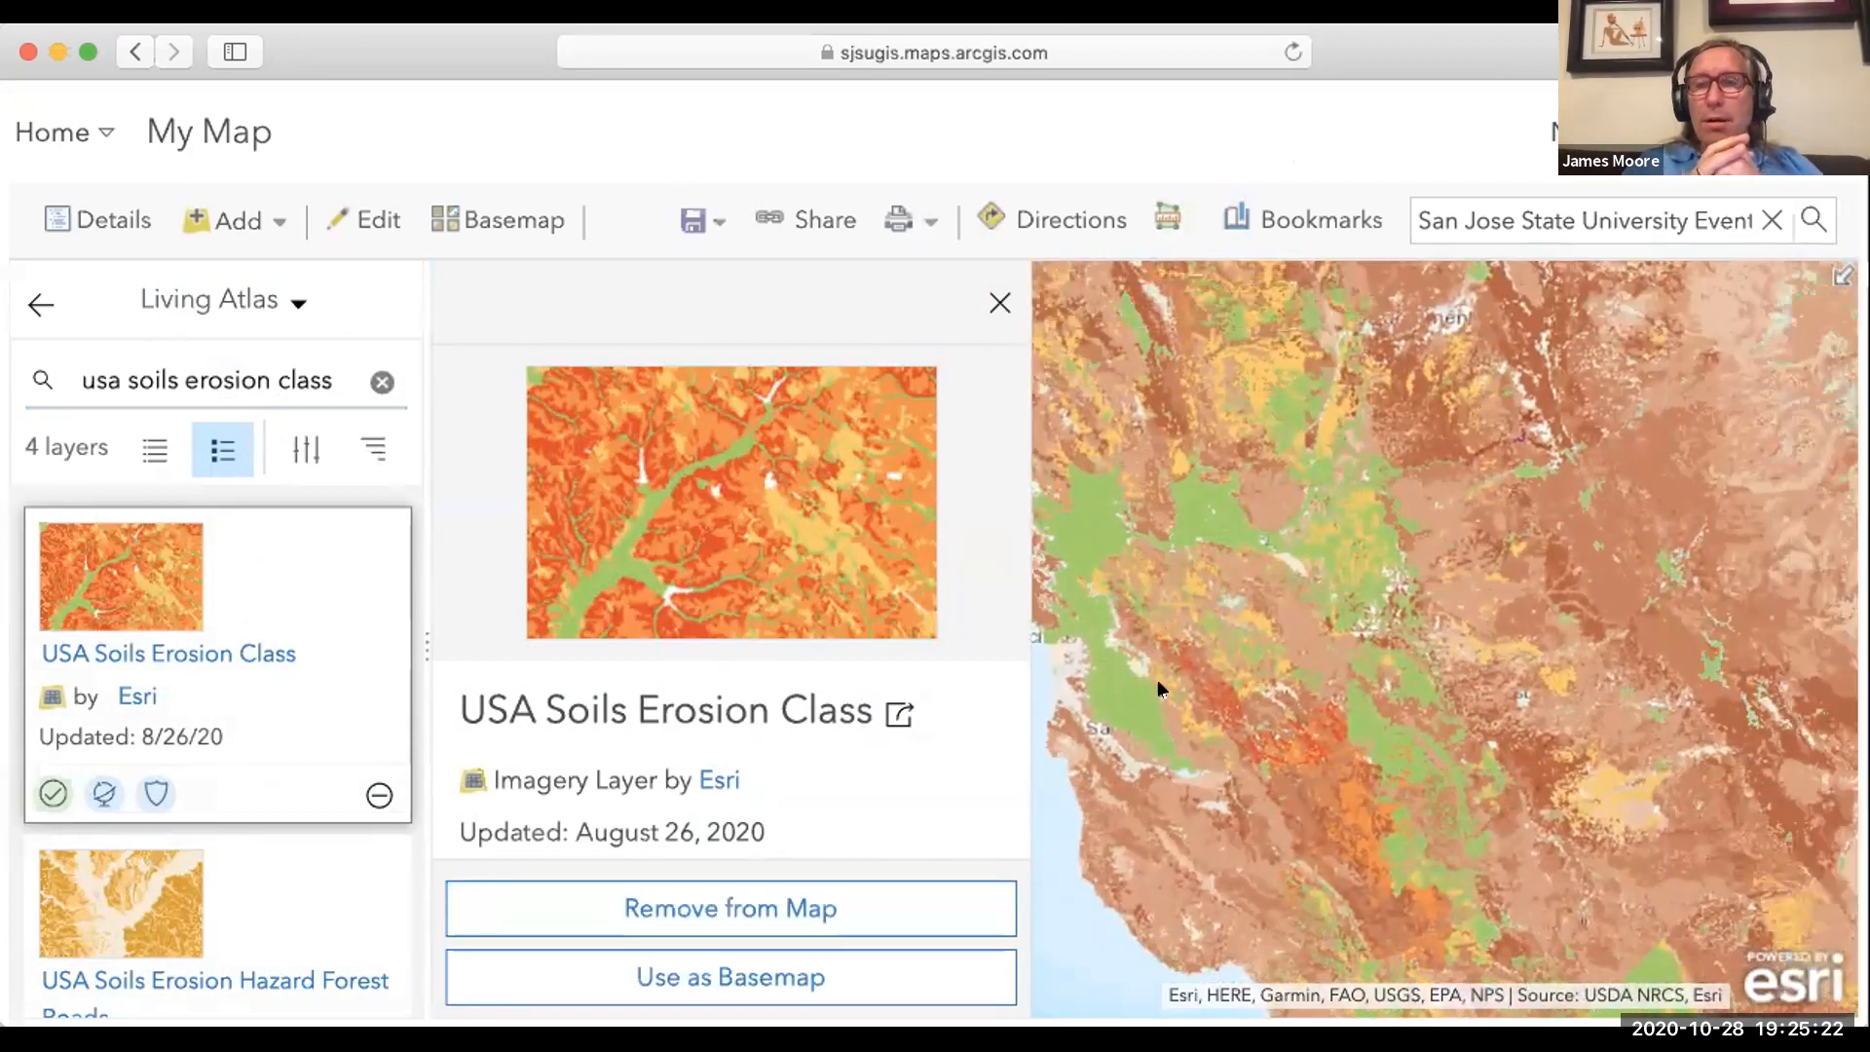
scroll(305, 901, down, 8)
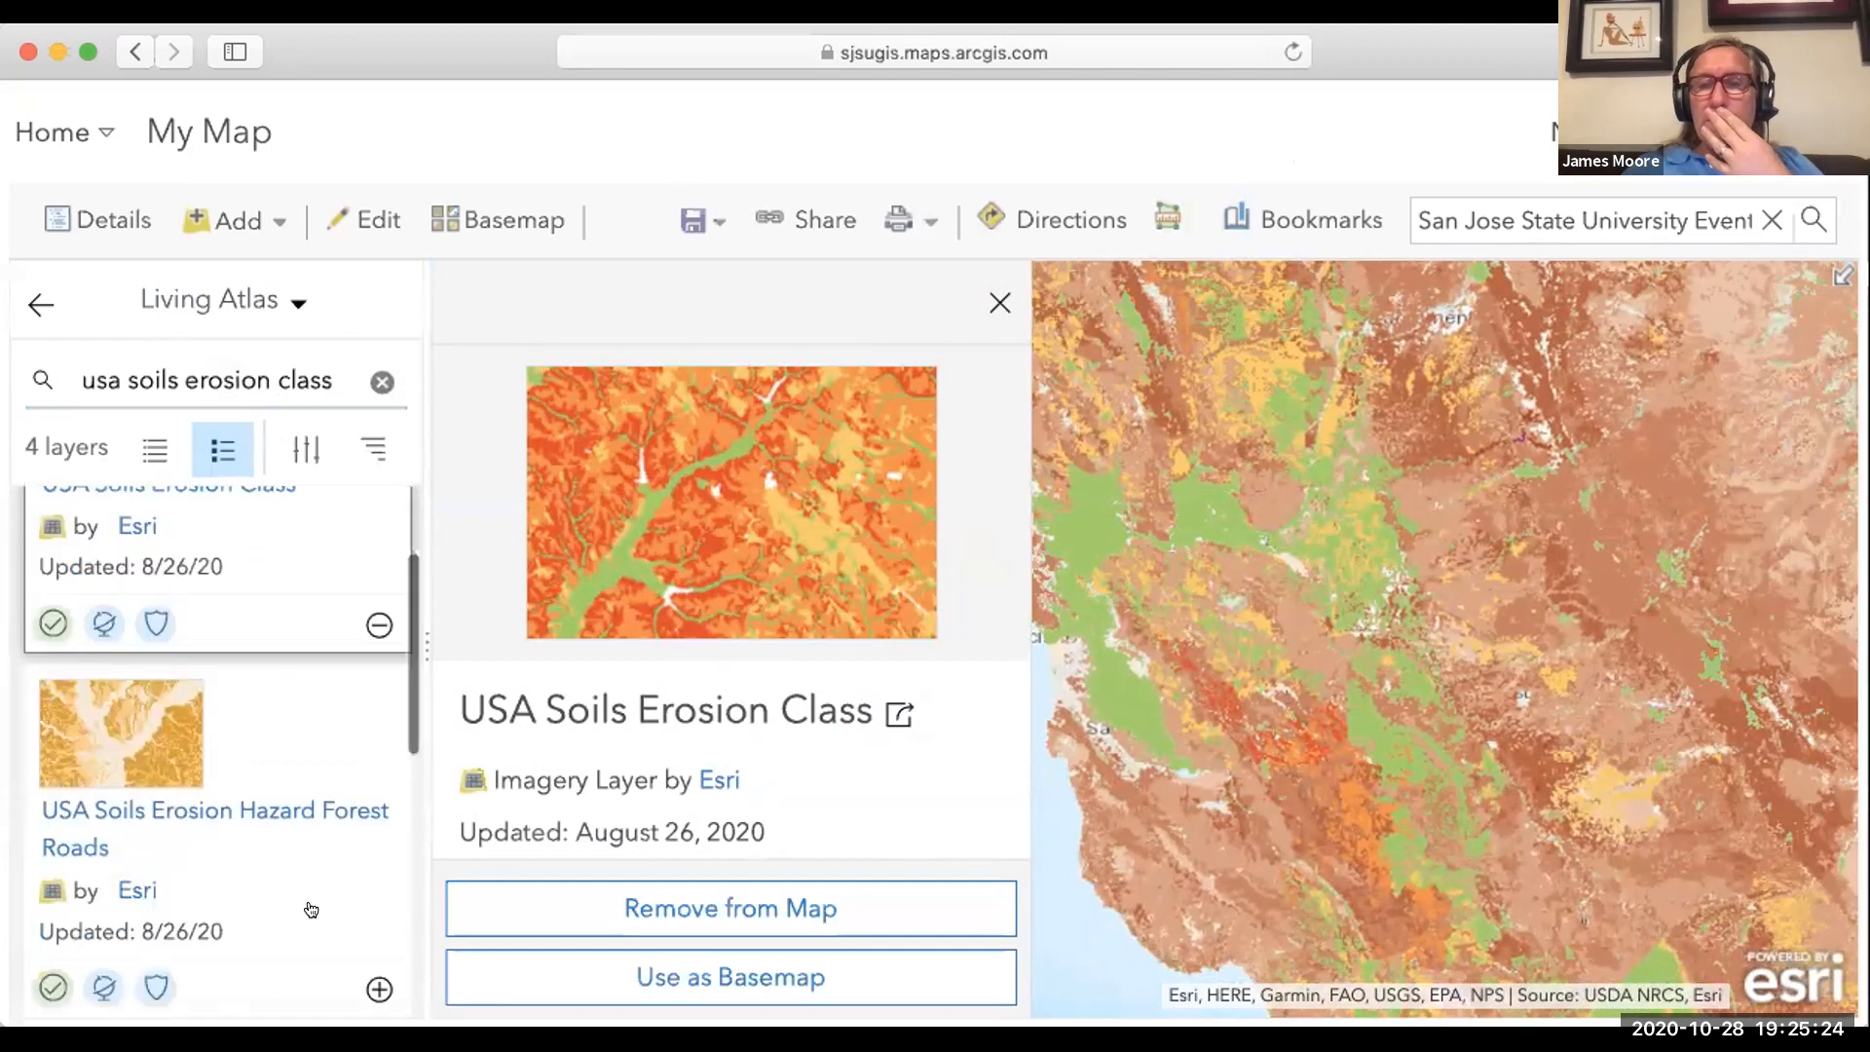
scroll(307, 905, up, 3)
scroll(307, 905, down, 1)
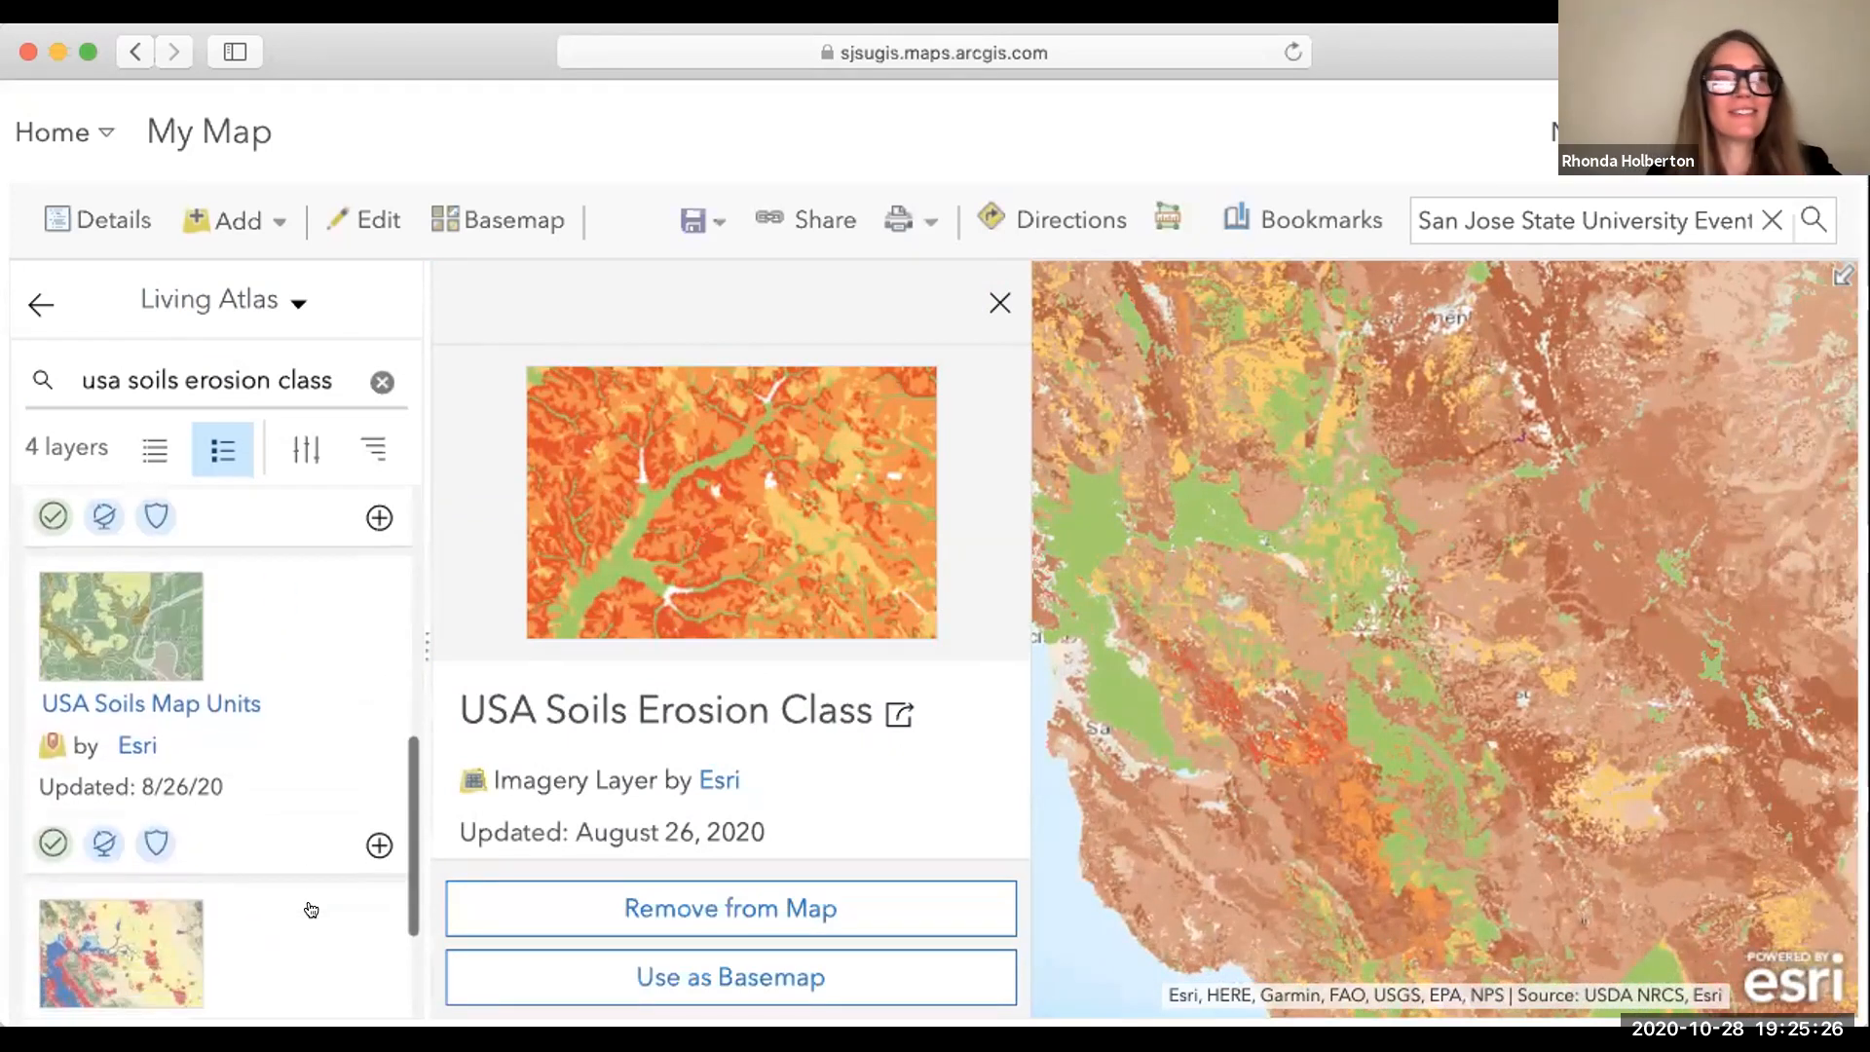
Add the USA NLCD Land Cover layer and query a delta point with erodibility factor 0.26.
click(173, 949)
click(771, 913)
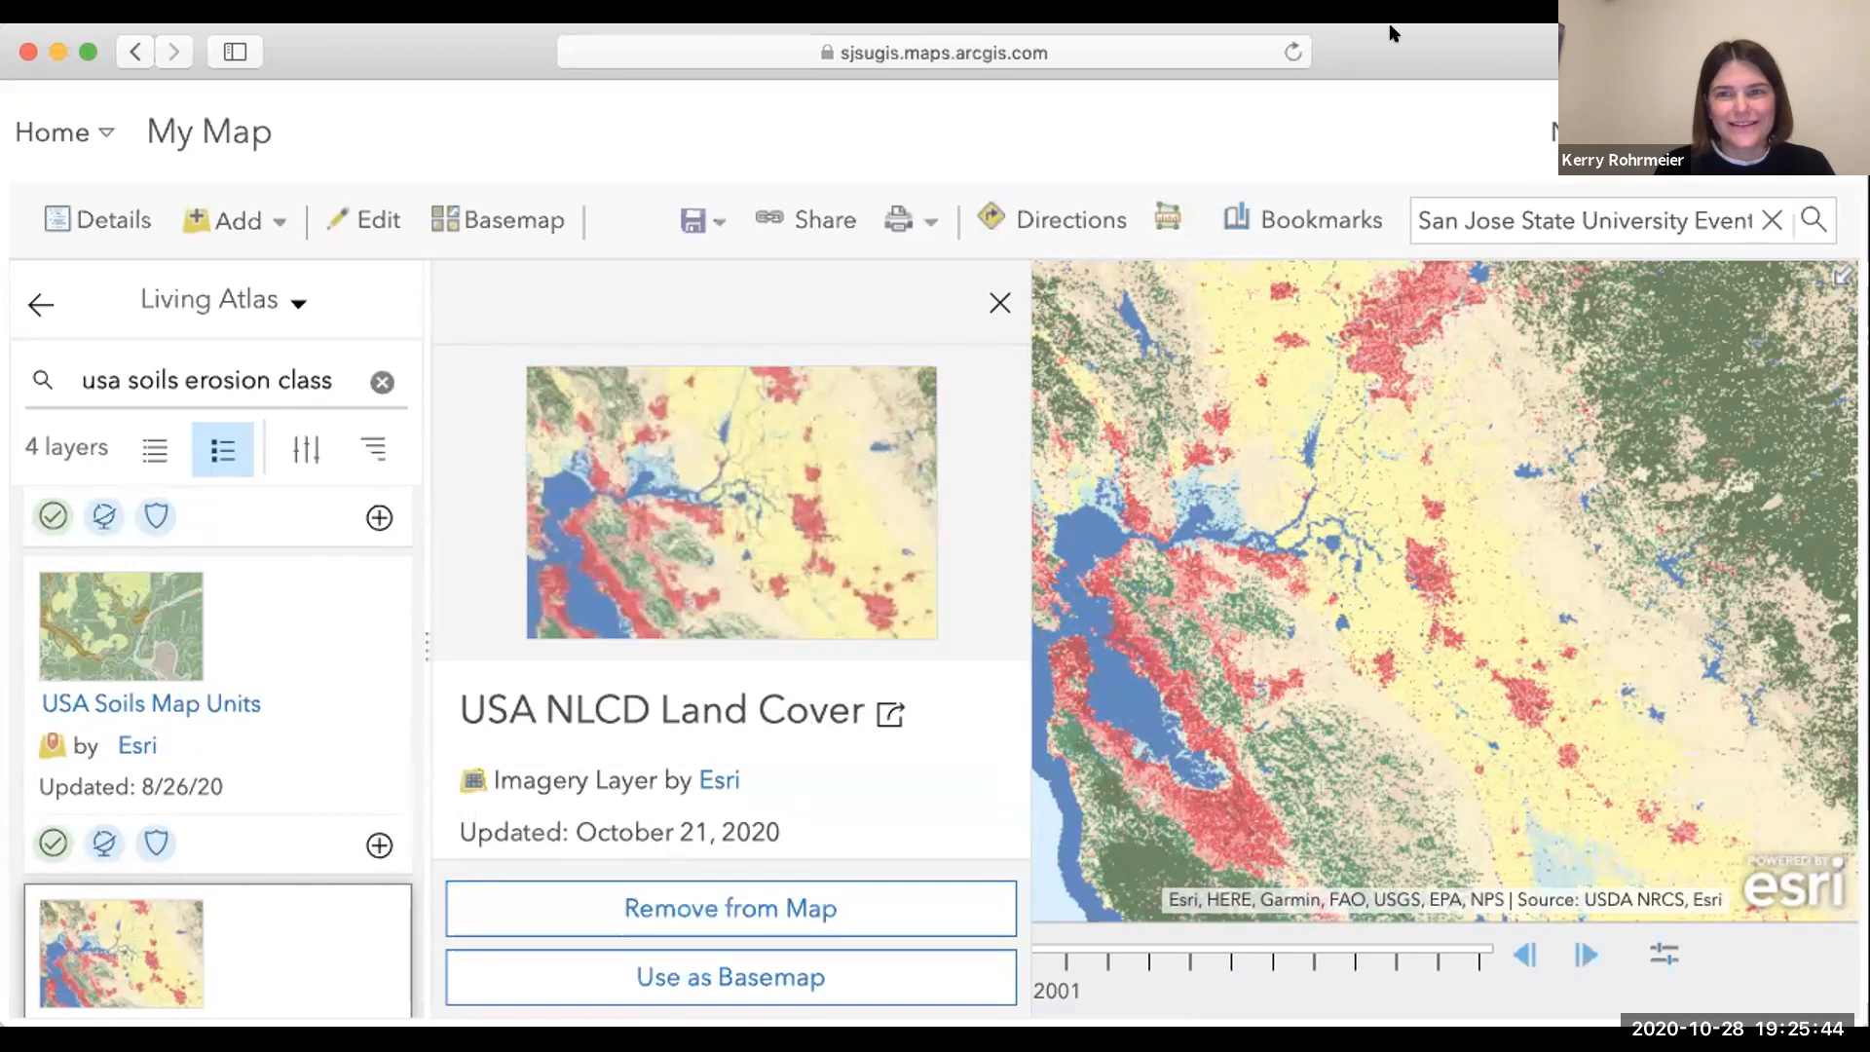
scroll(1156, 480, up, 3)
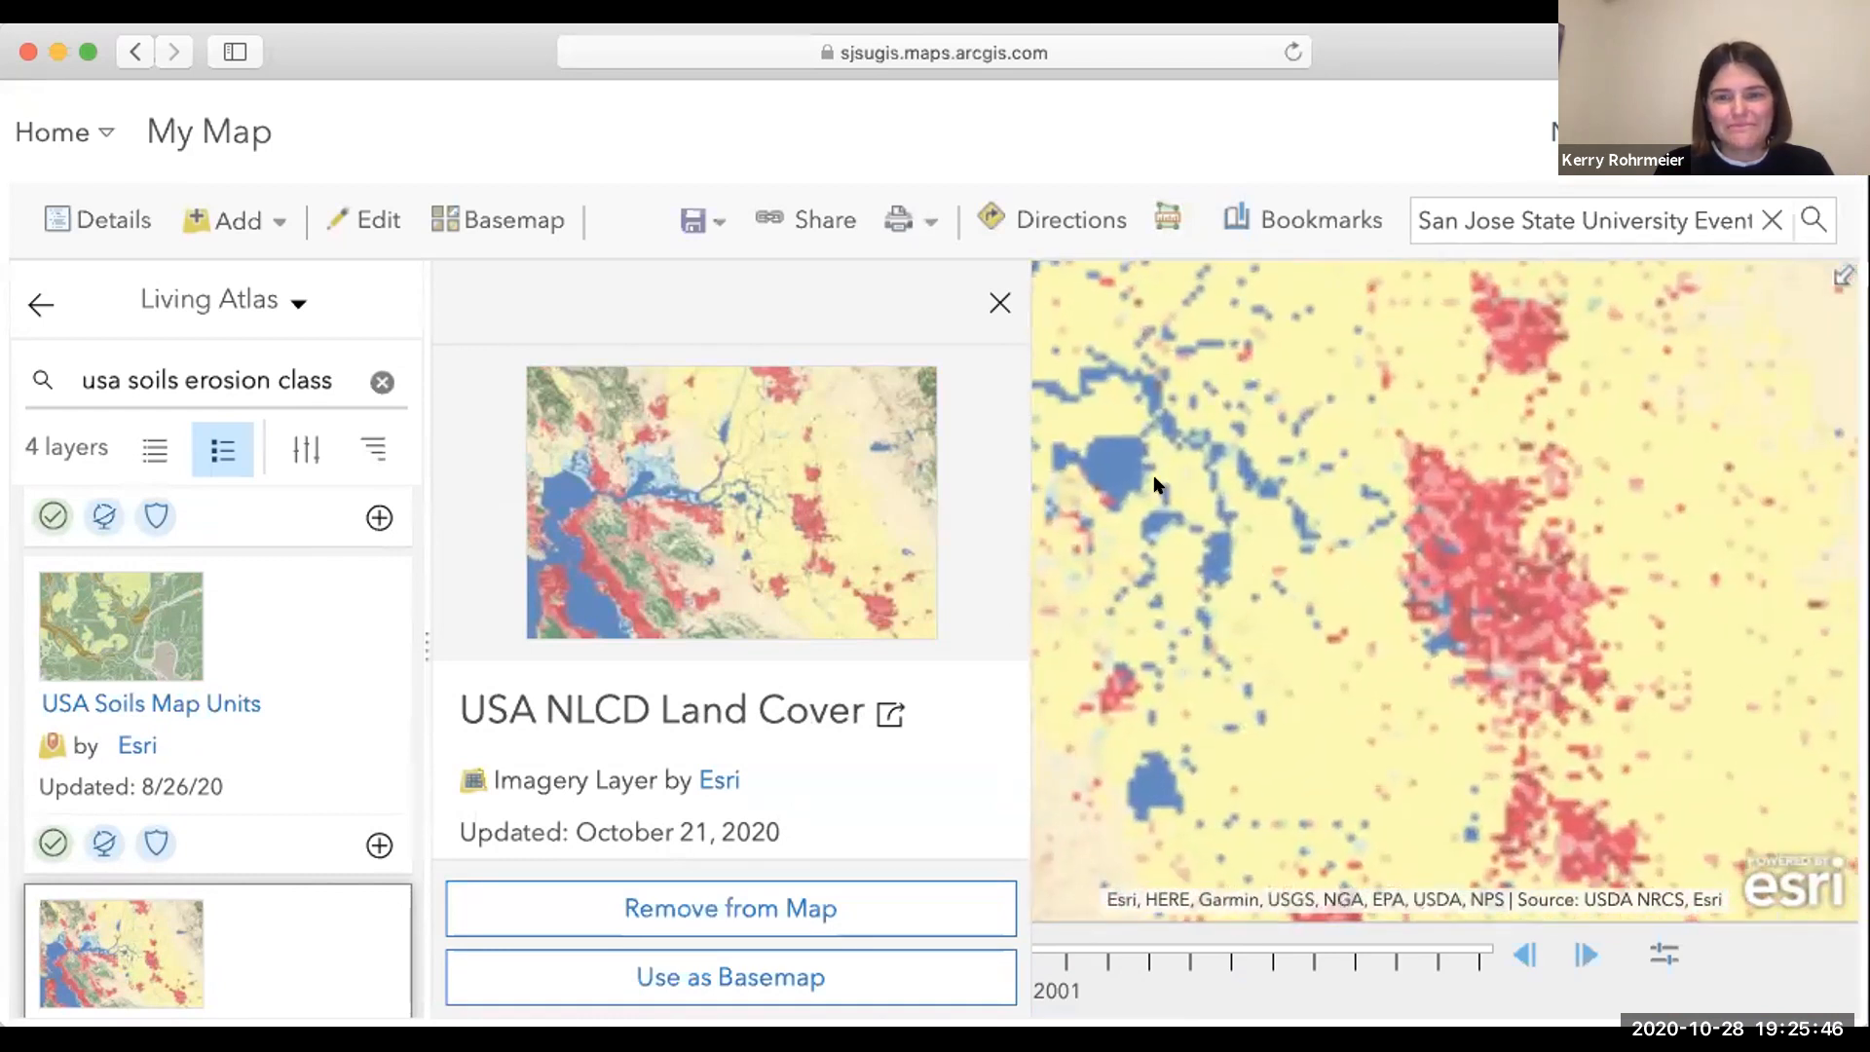
click(1124, 467)
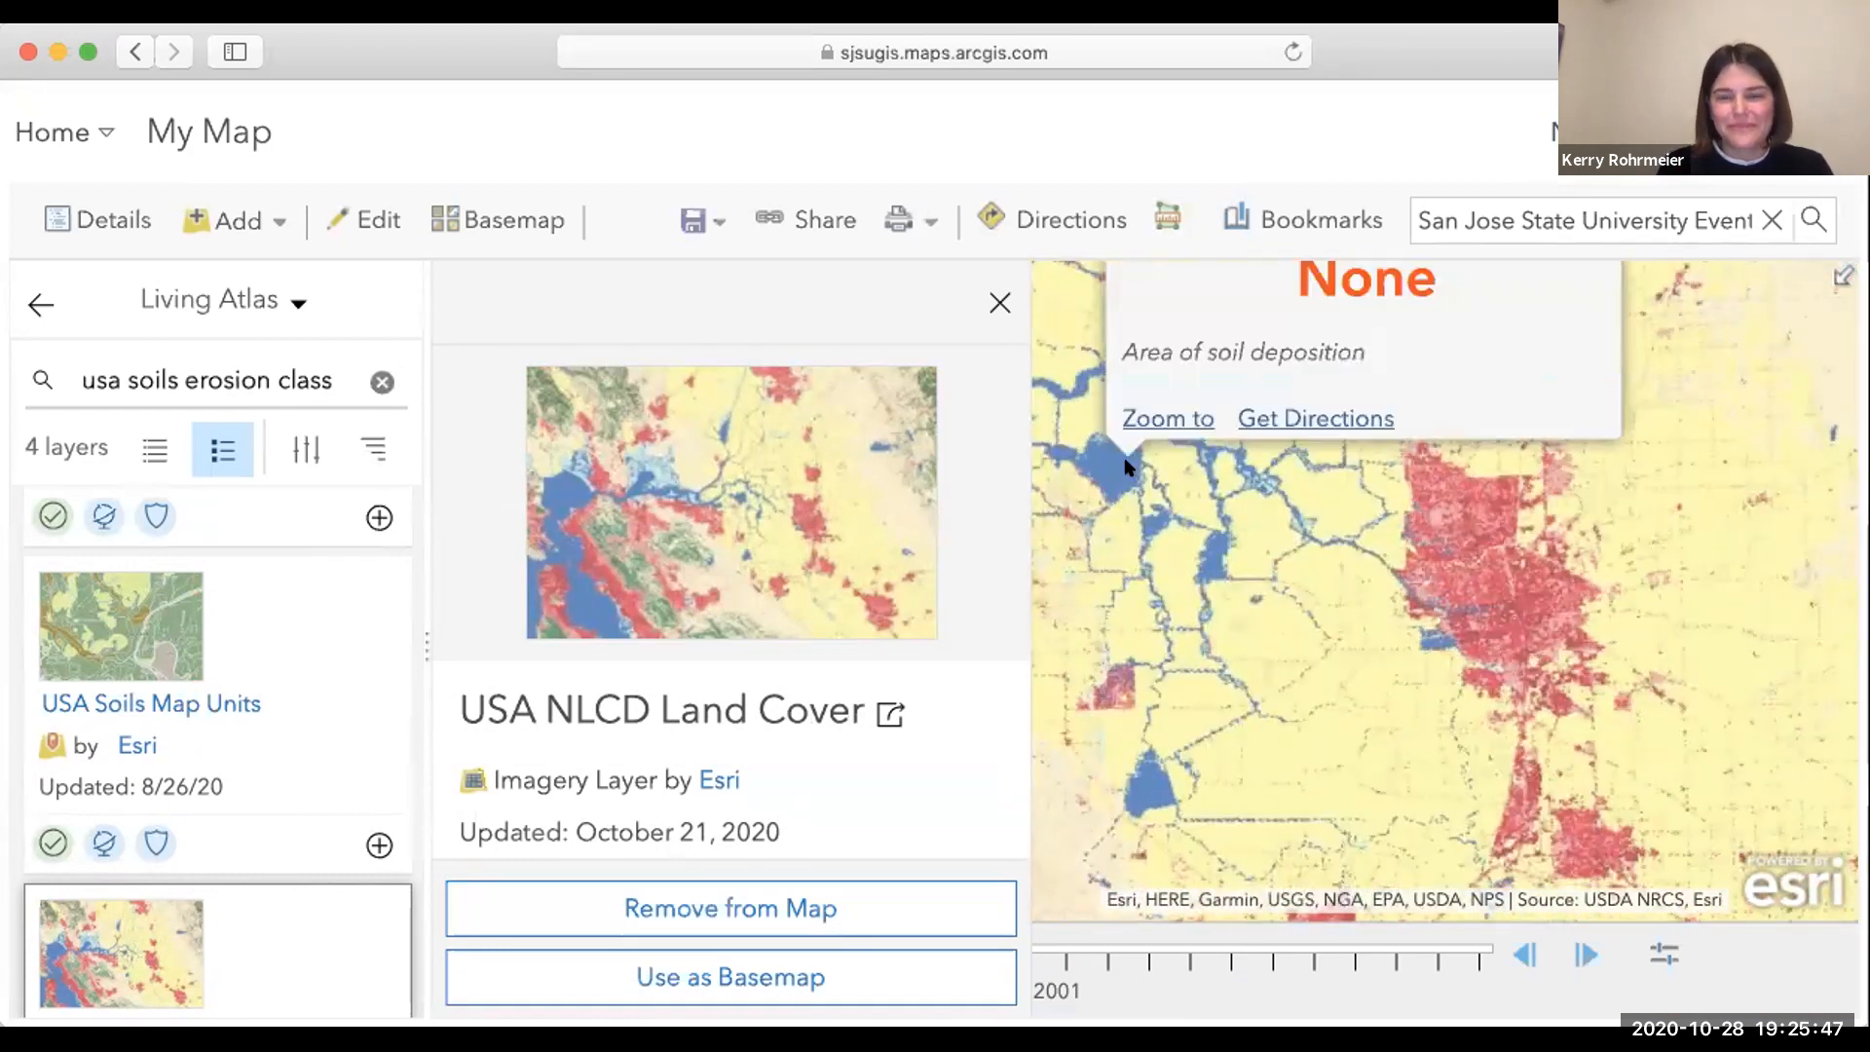
click(1464, 555)
drag(1319, 689, 1137, 776)
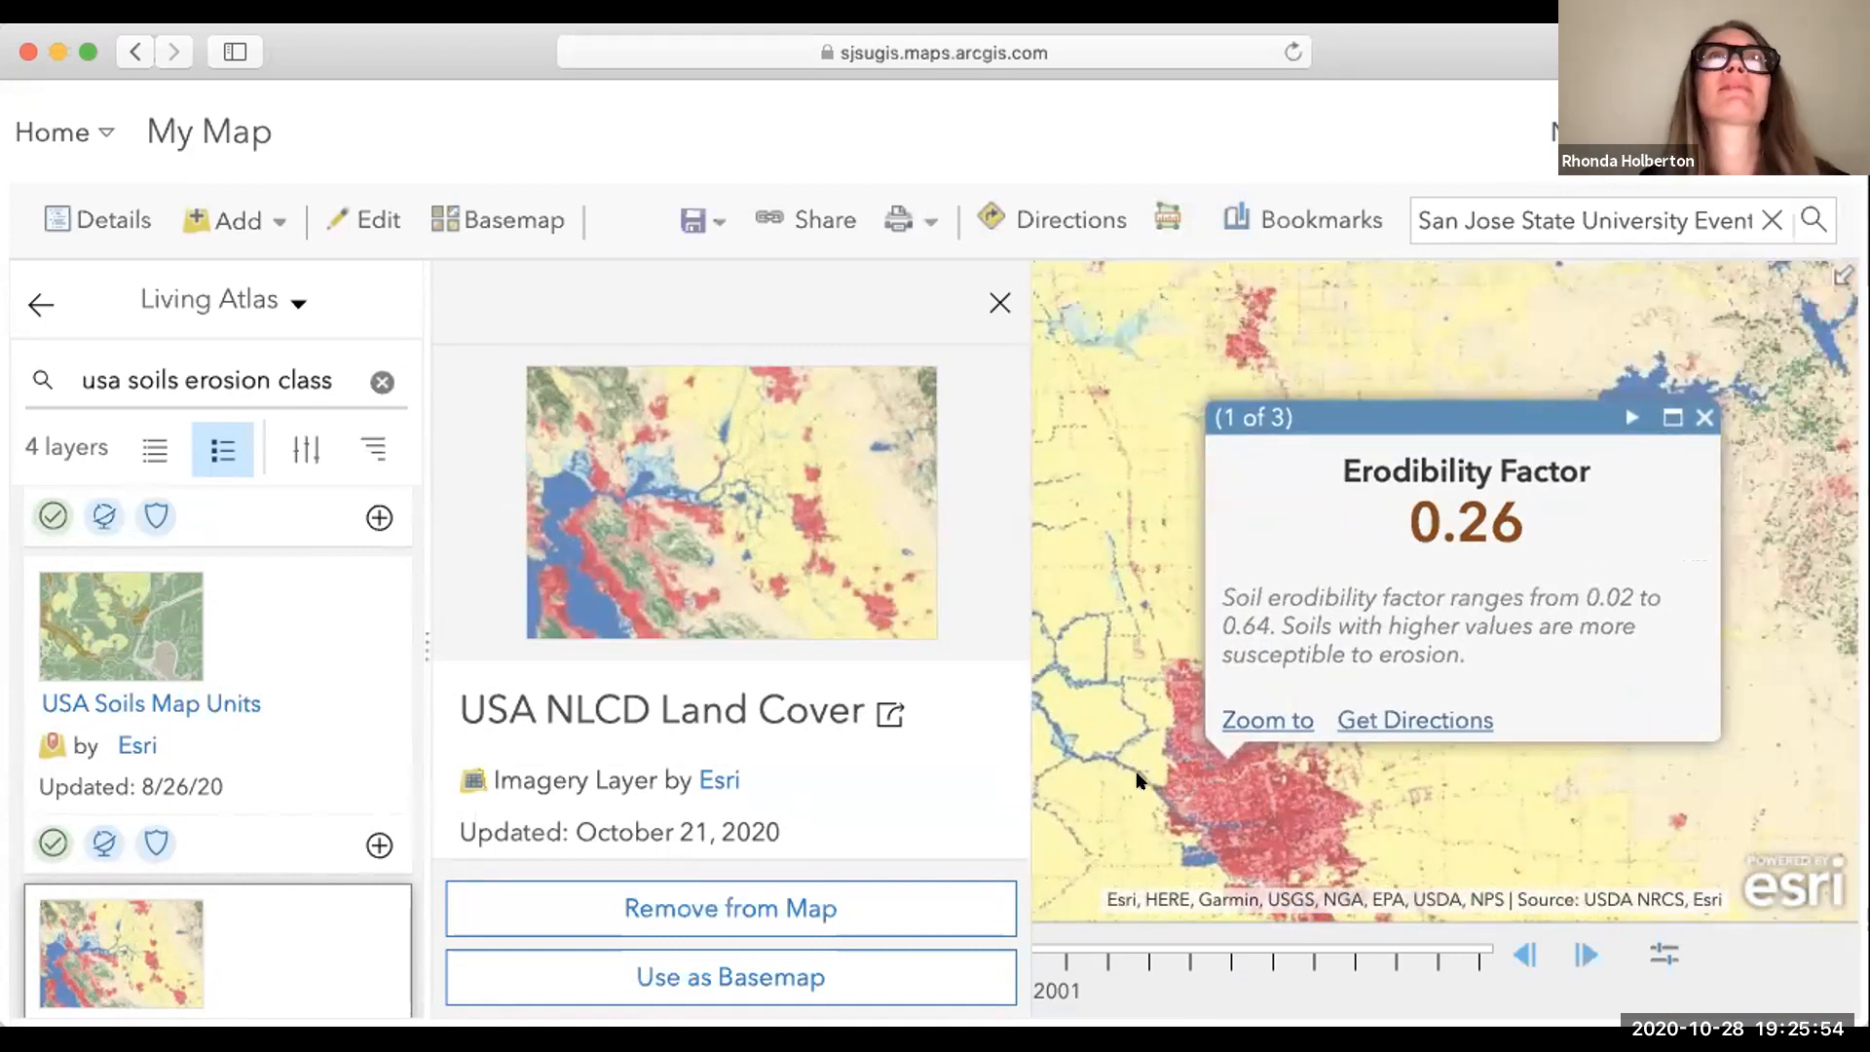
scroll(1137, 779, down, 2)
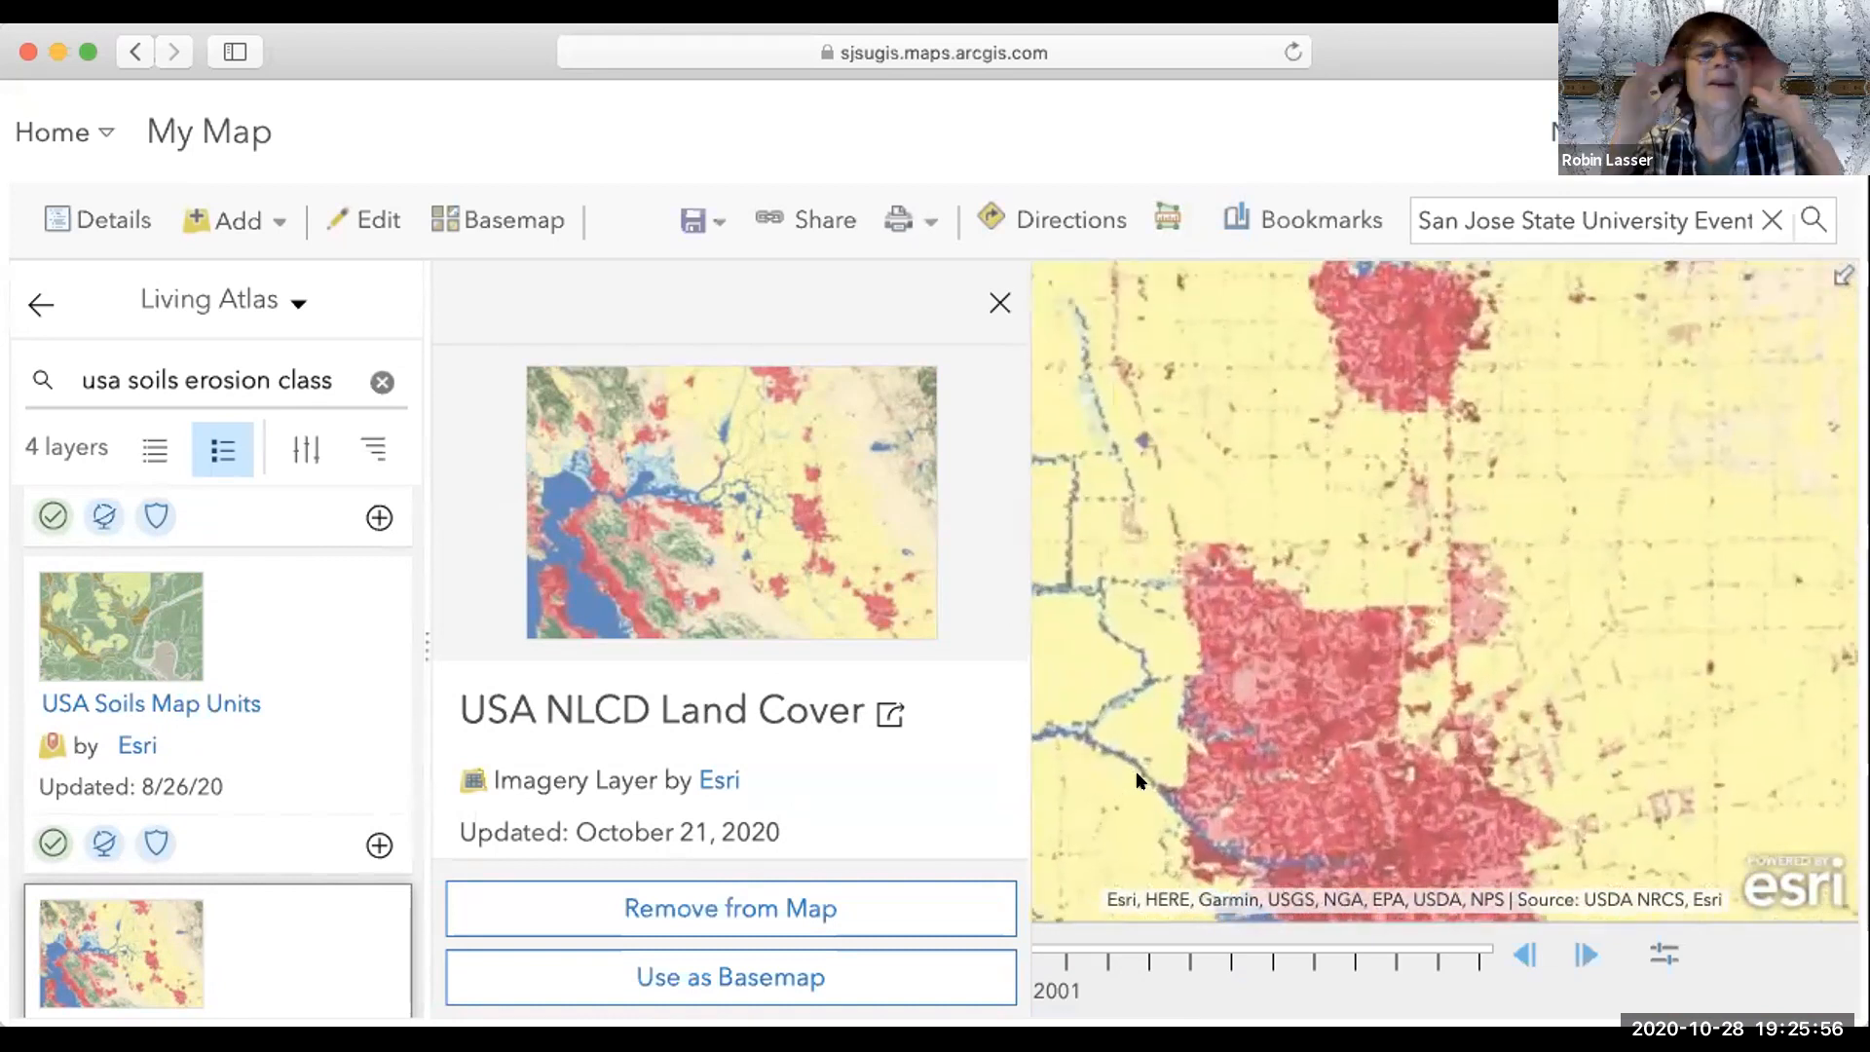
scroll(1137, 779, up, 2)
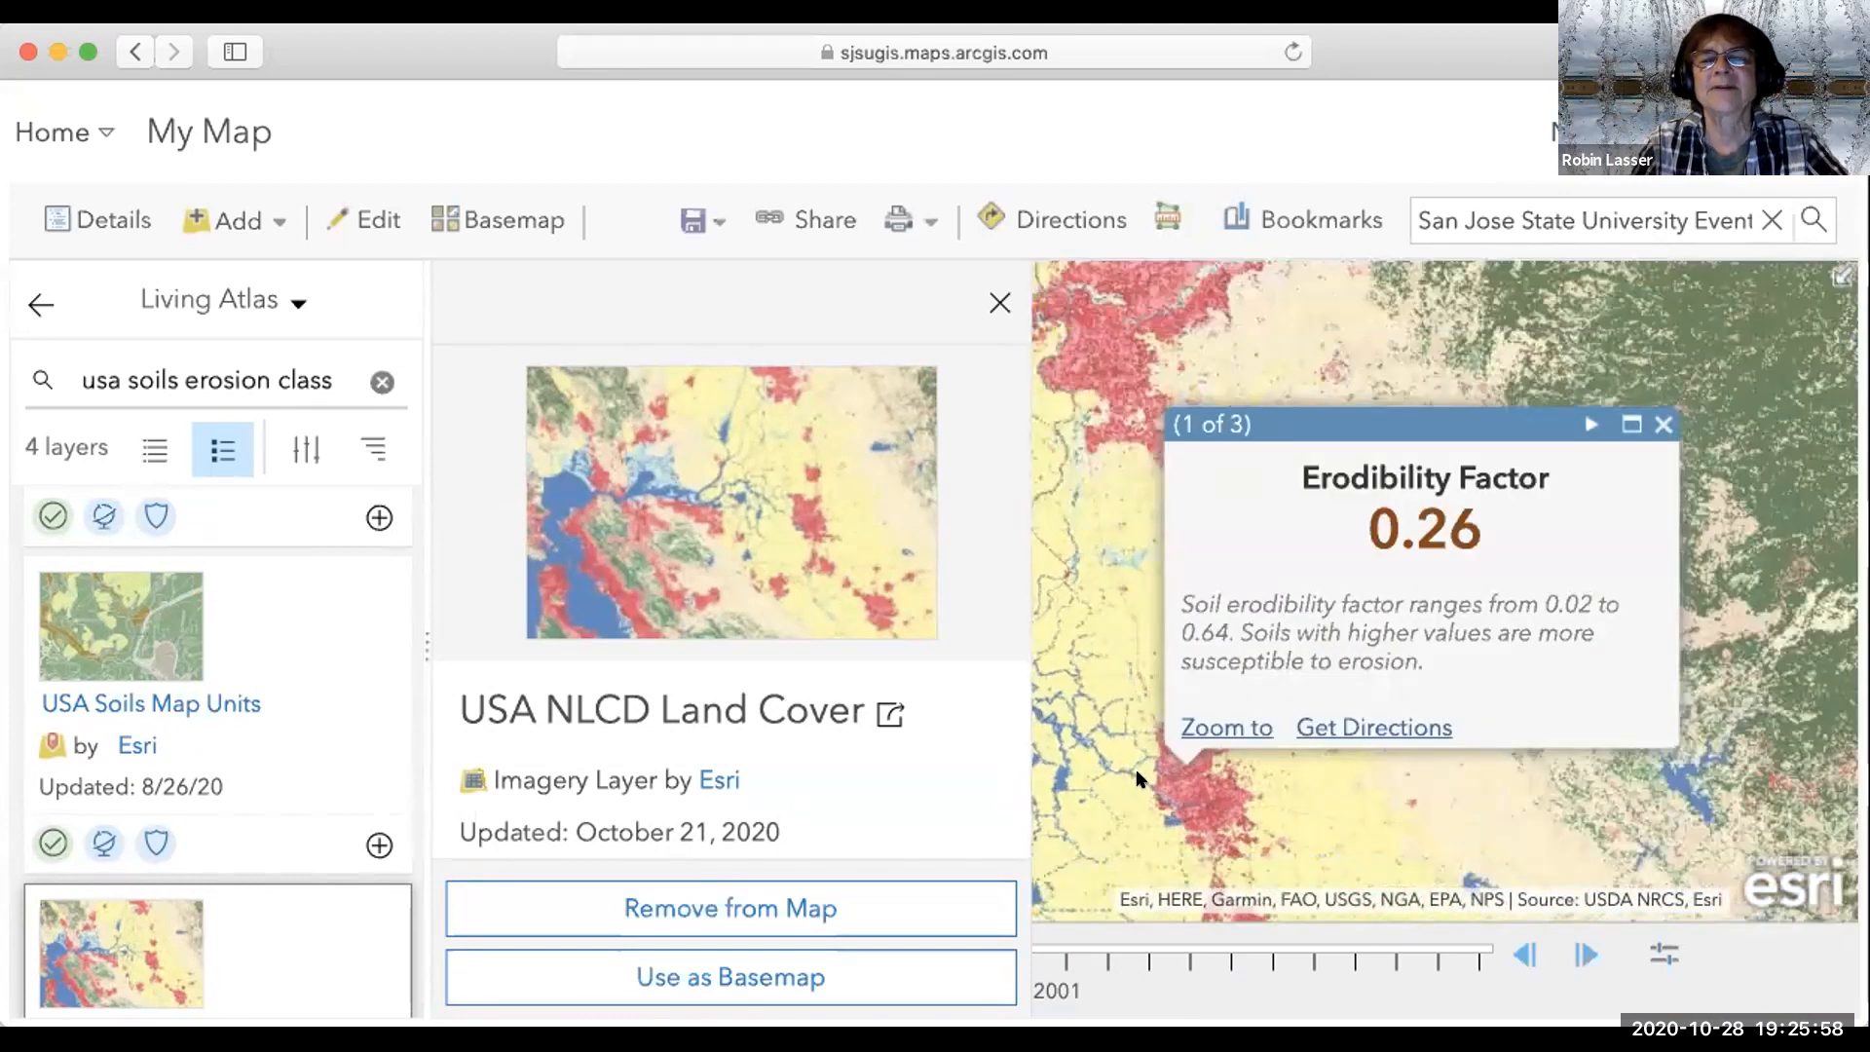
scroll(193, 824, down, 3)
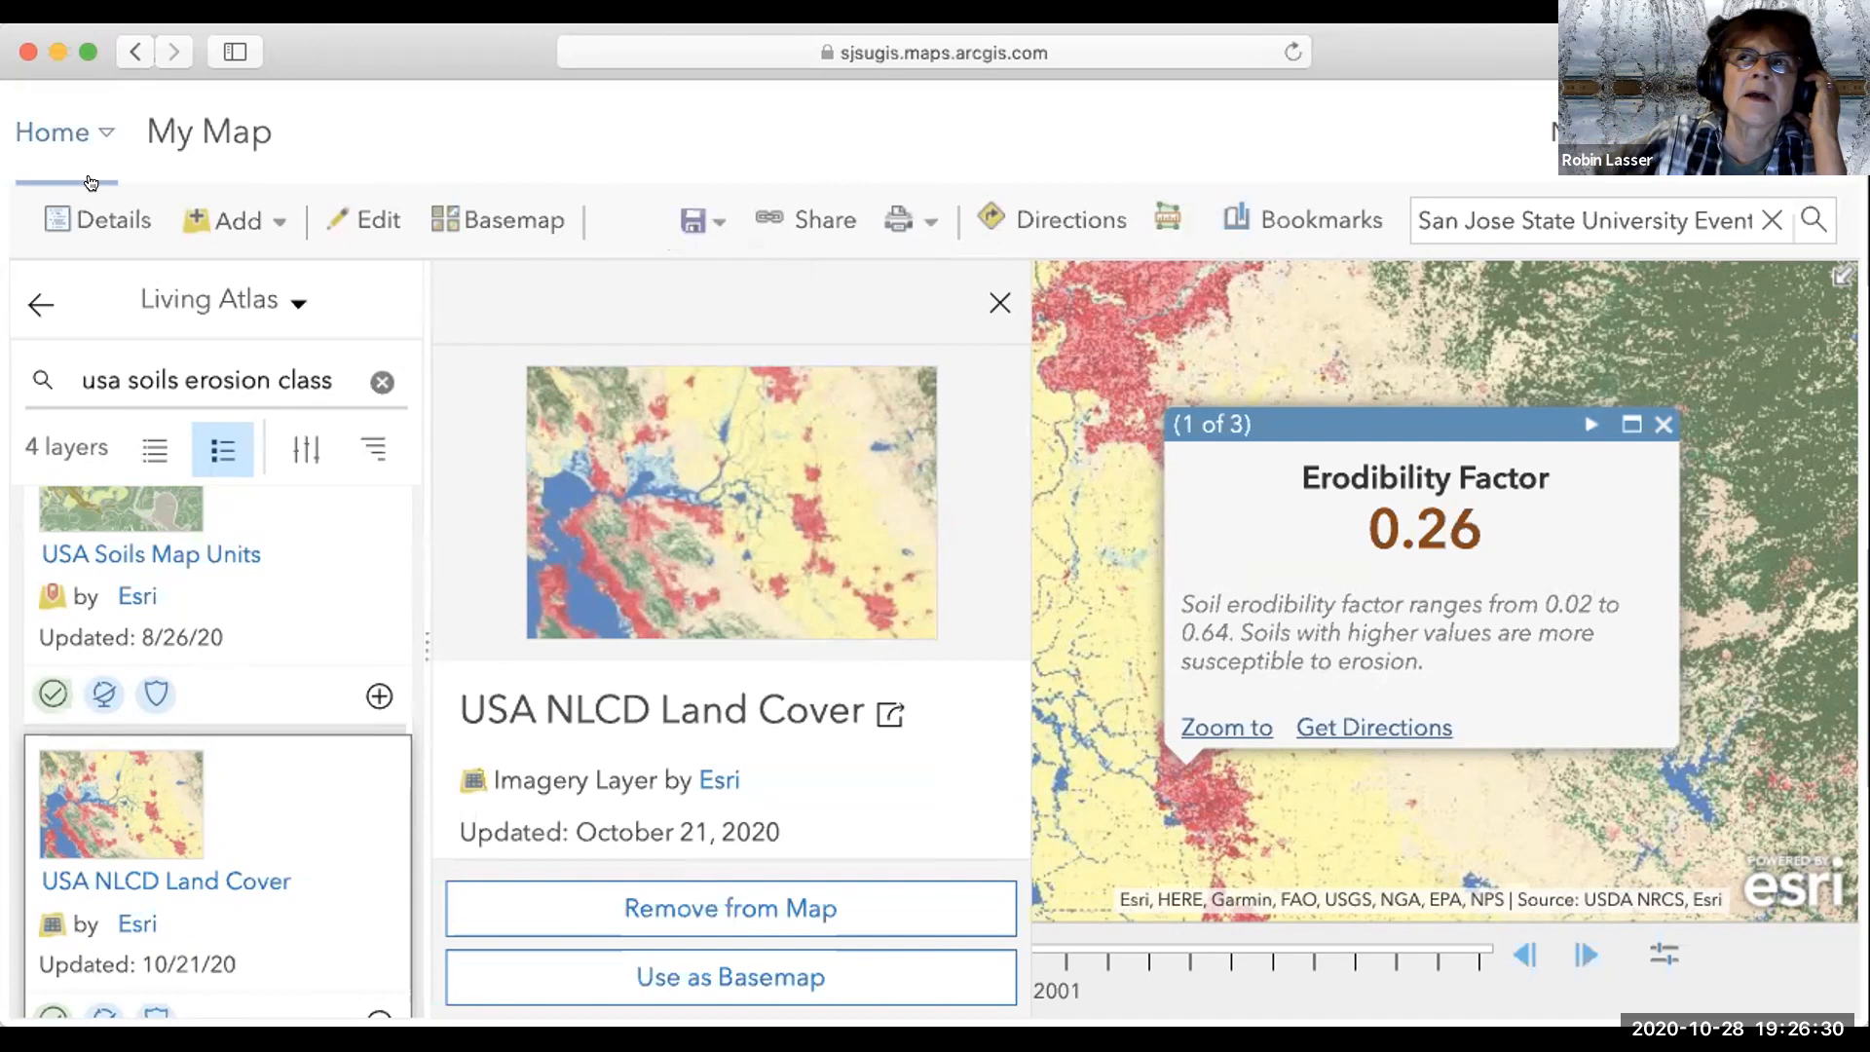
Go to My Content and open the SJSU Buildings web map's item page.
click(105, 133)
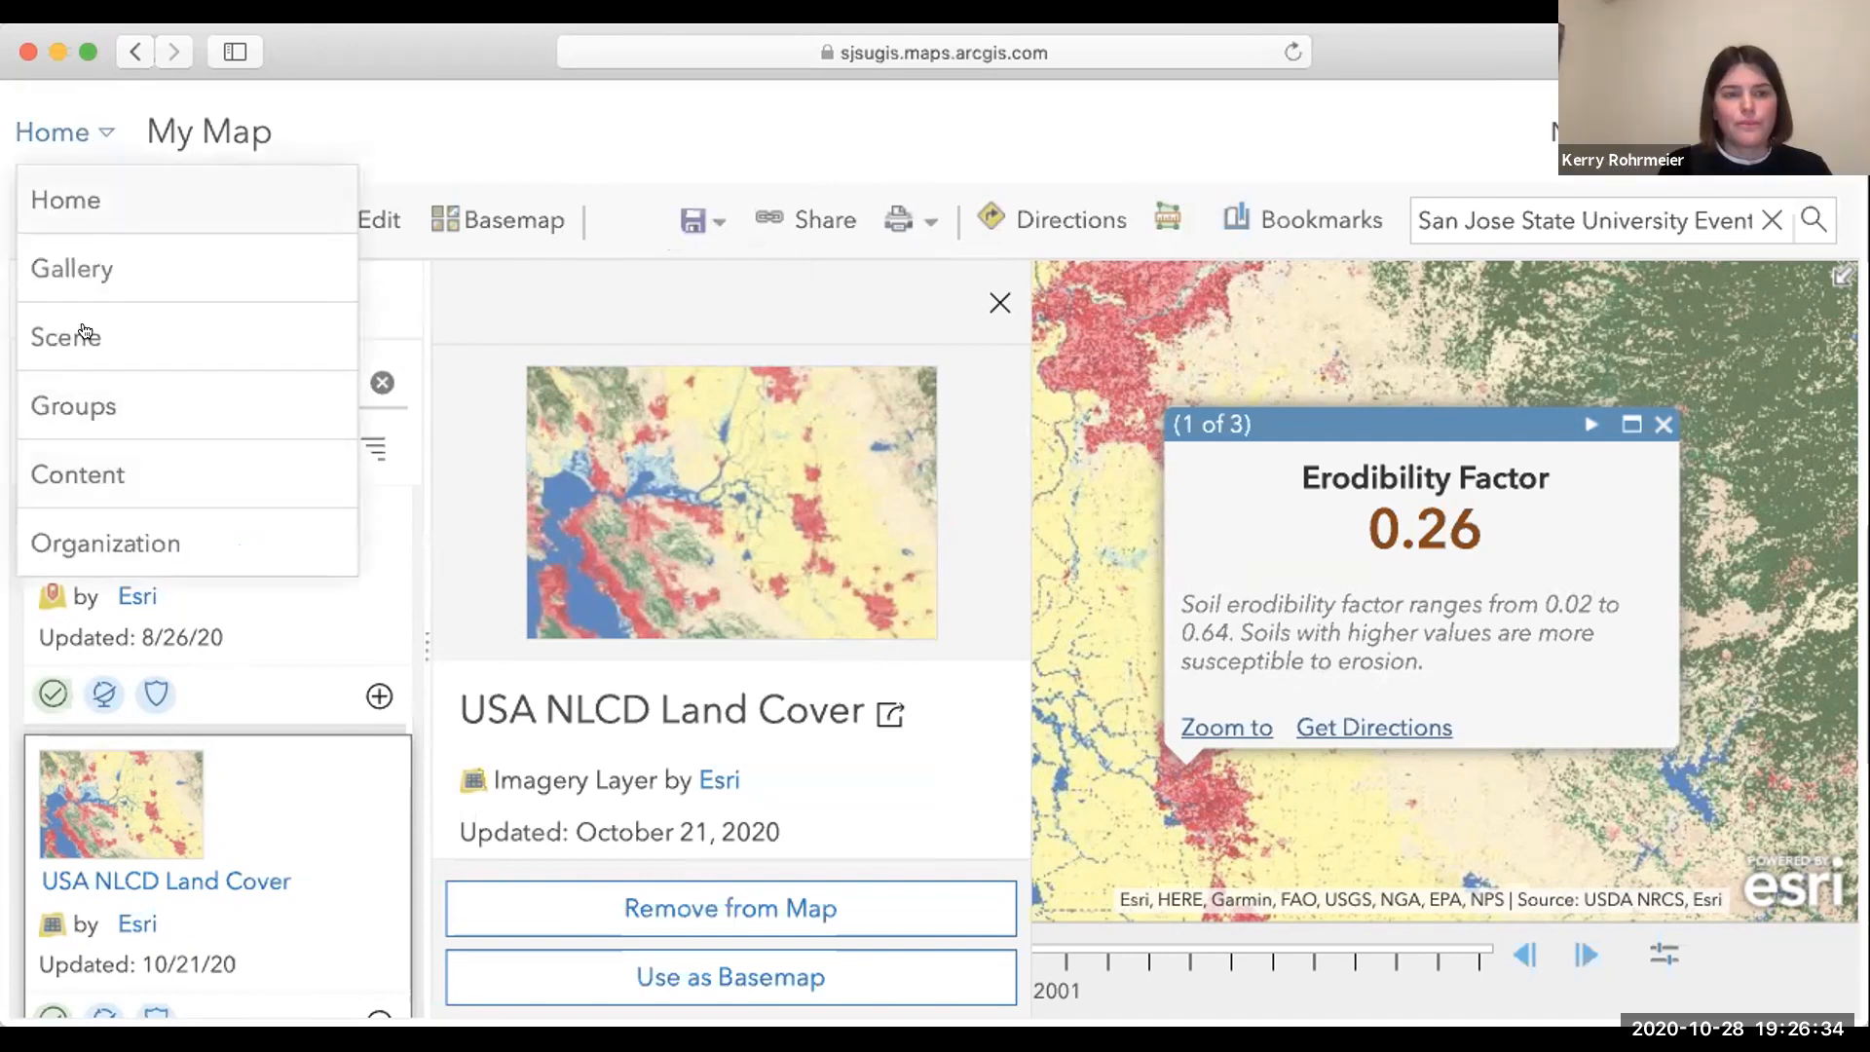
click(85, 472)
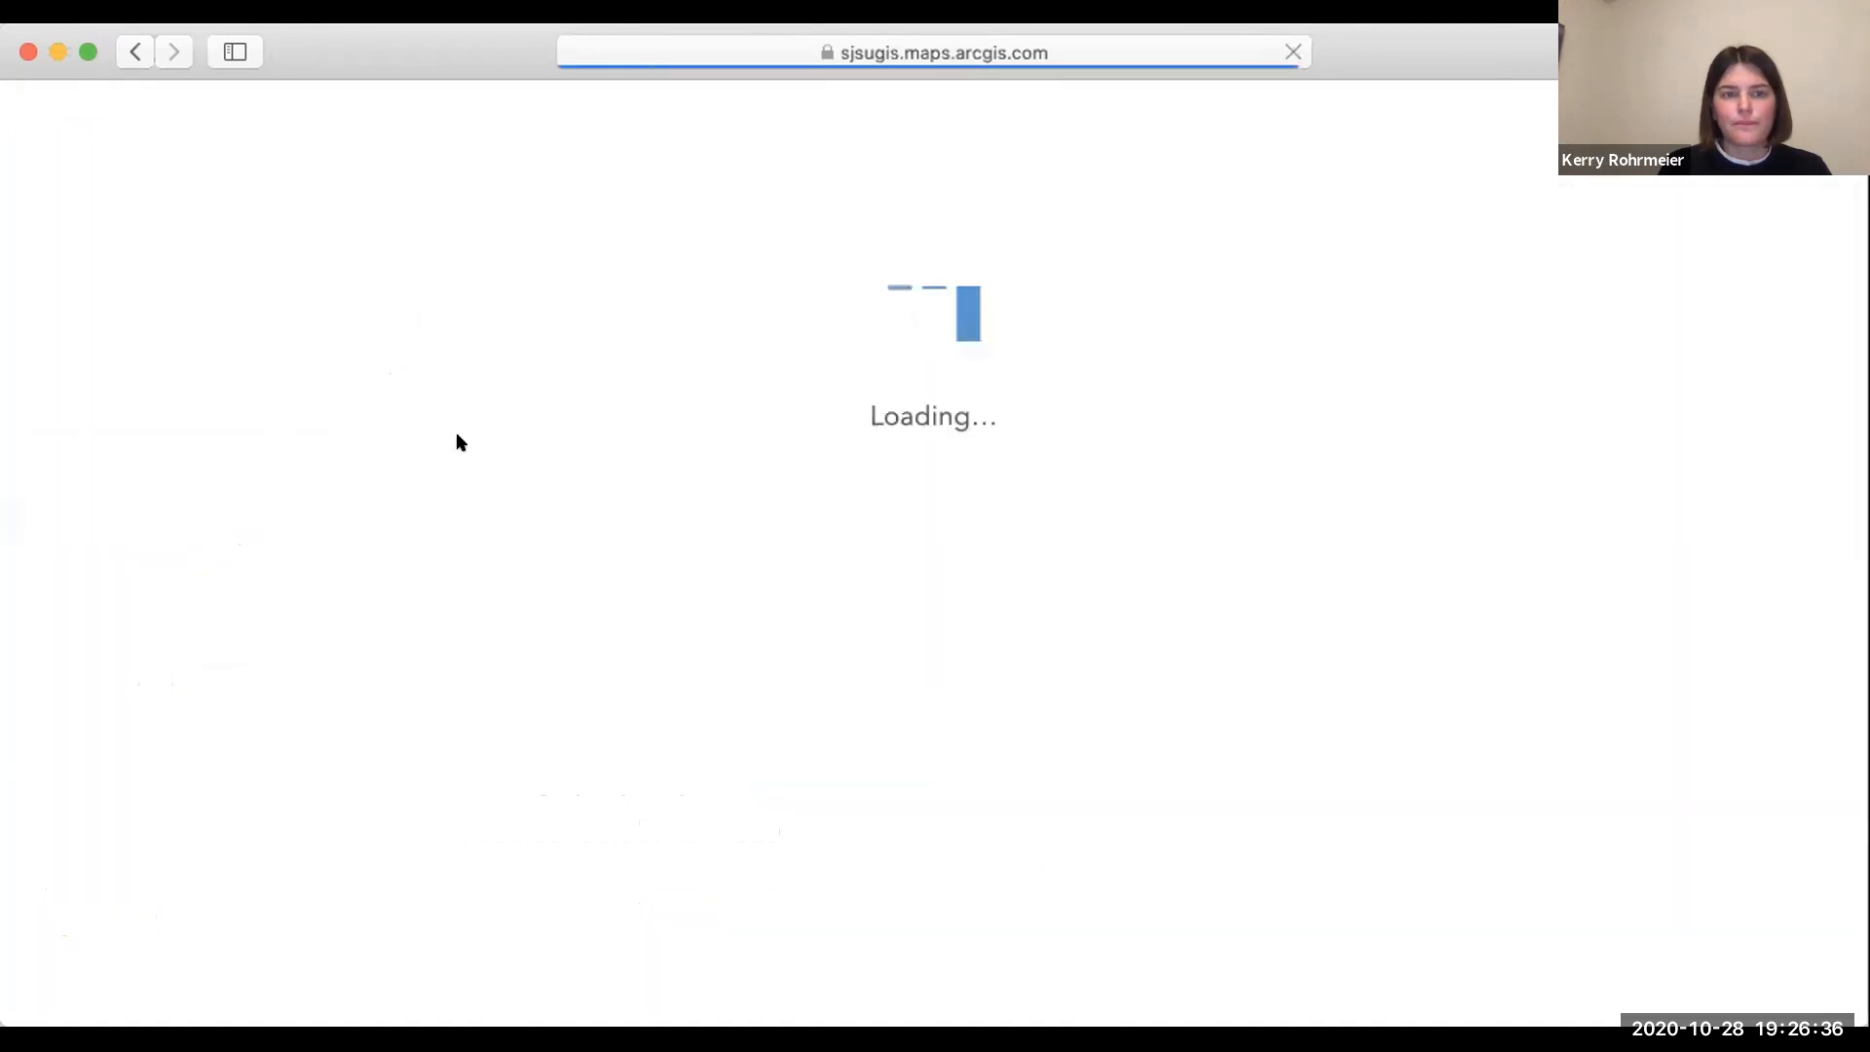
scroll(1149, 526, down, 5)
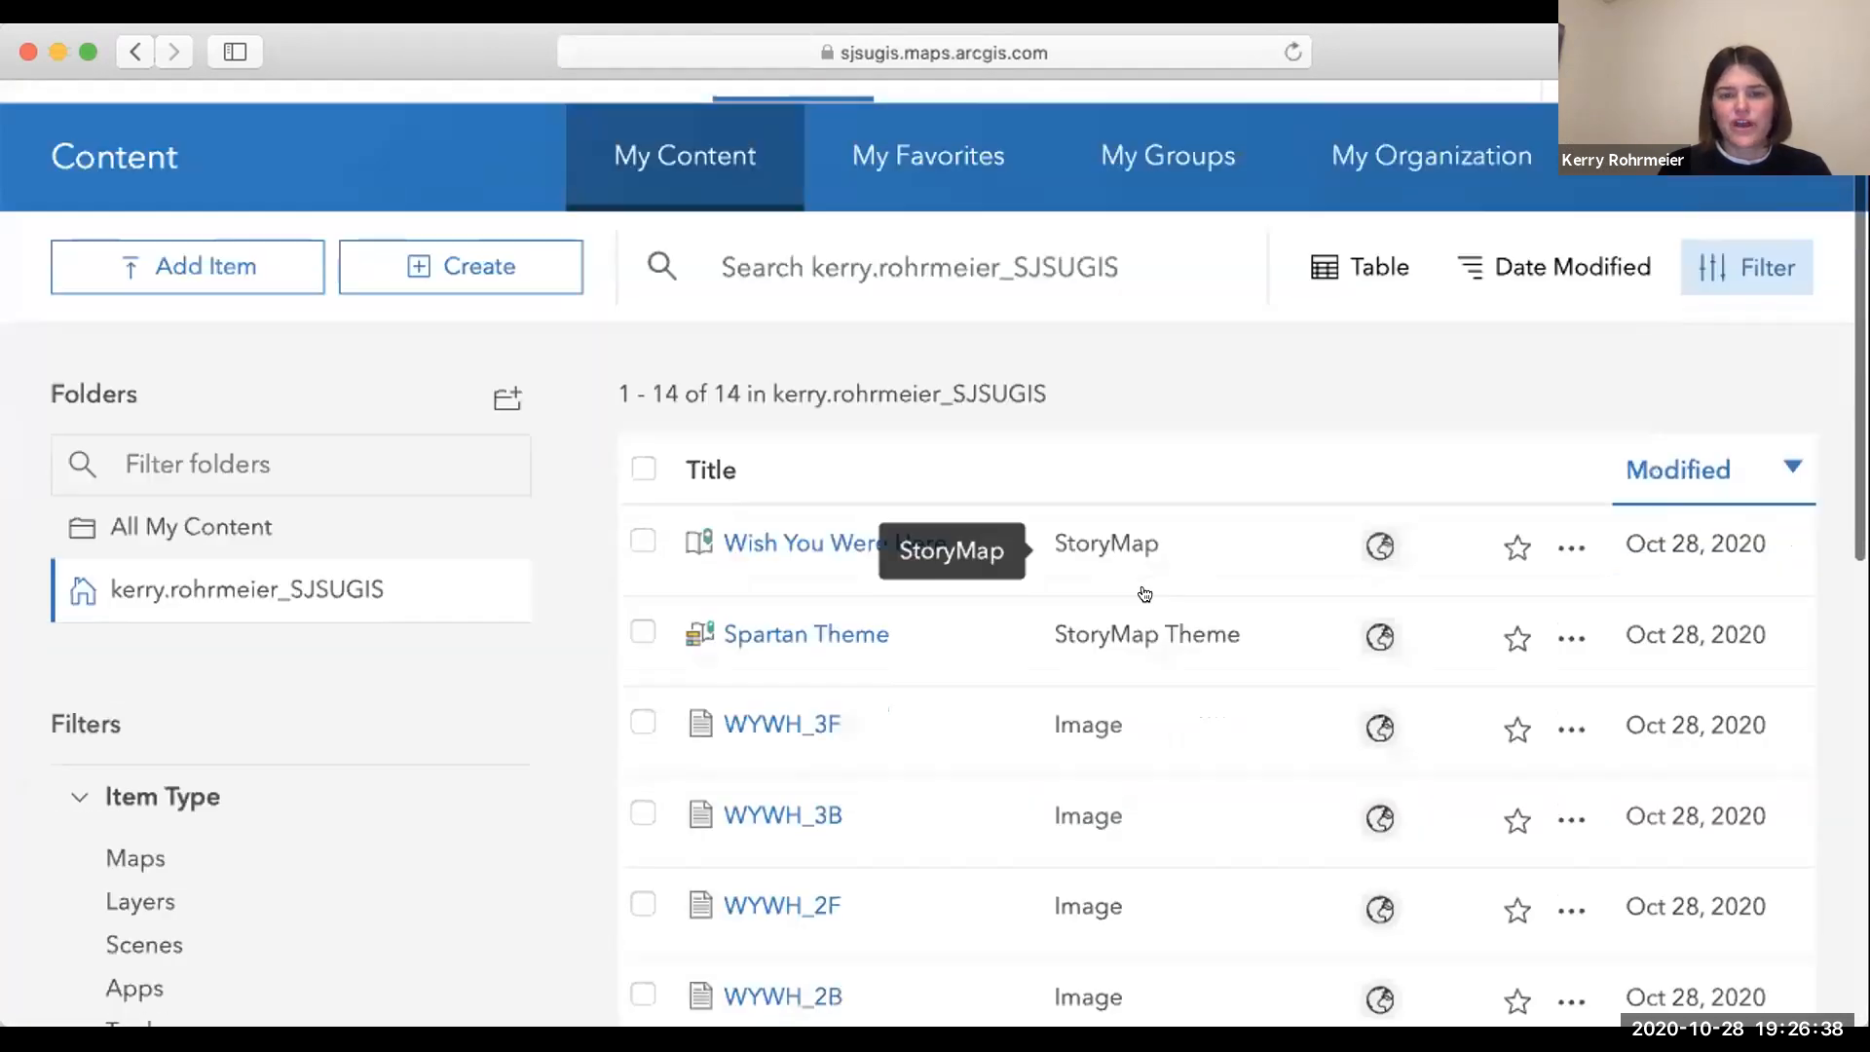
scroll(1159, 497, down, 5)
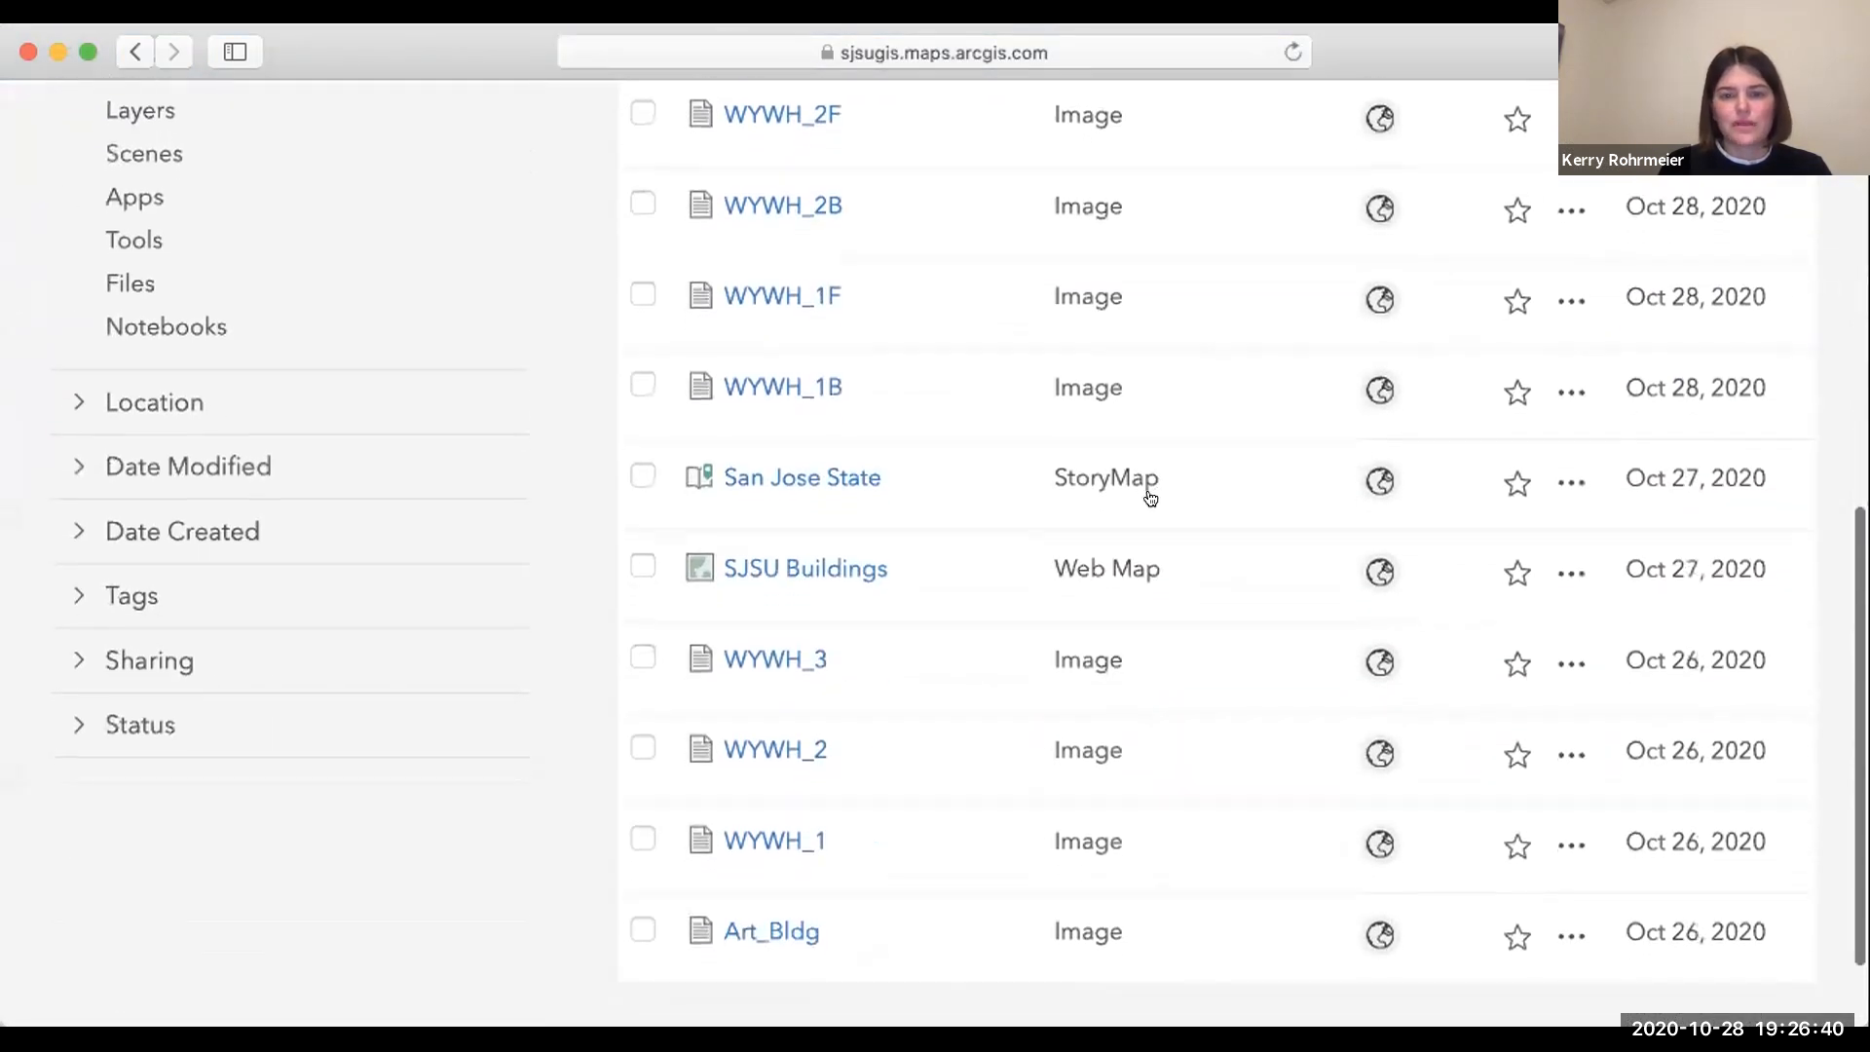
click(877, 557)
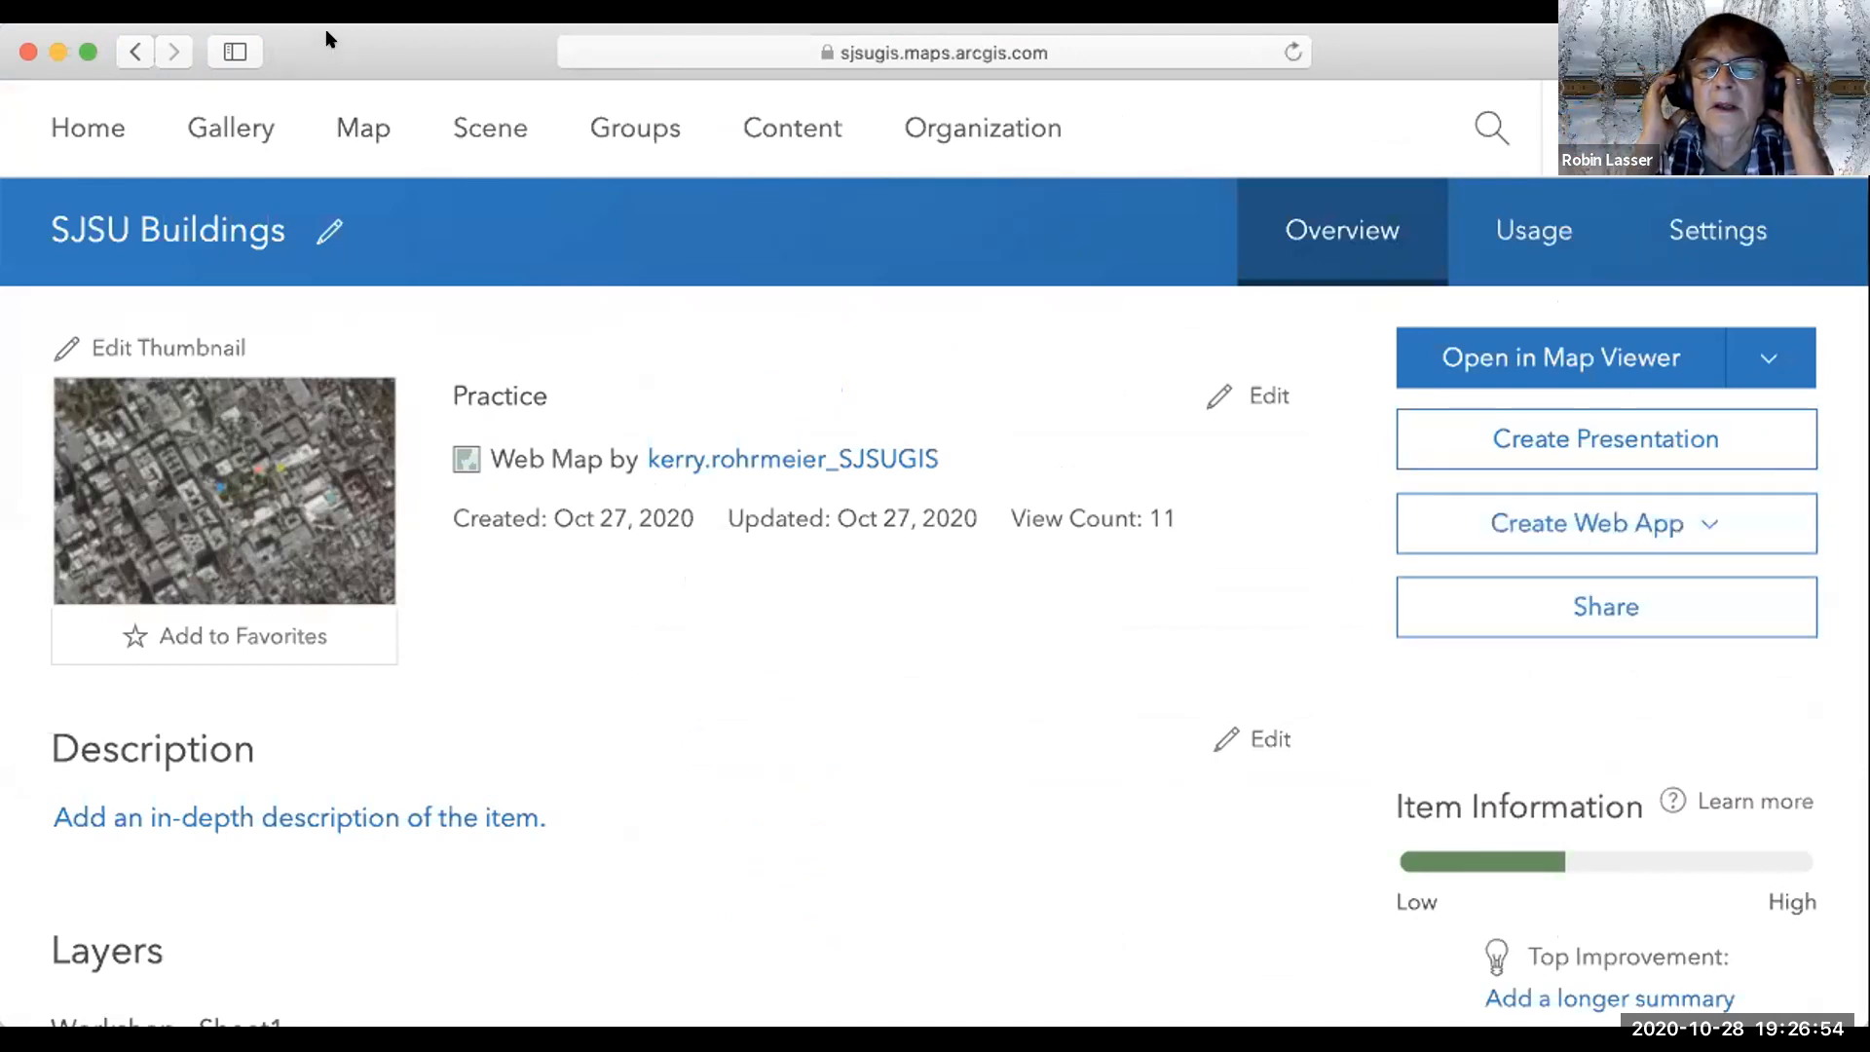
Confirm SJSU Buildings is shared with Everyone (public), cancel, and return to Map Viewer.
click(1605, 606)
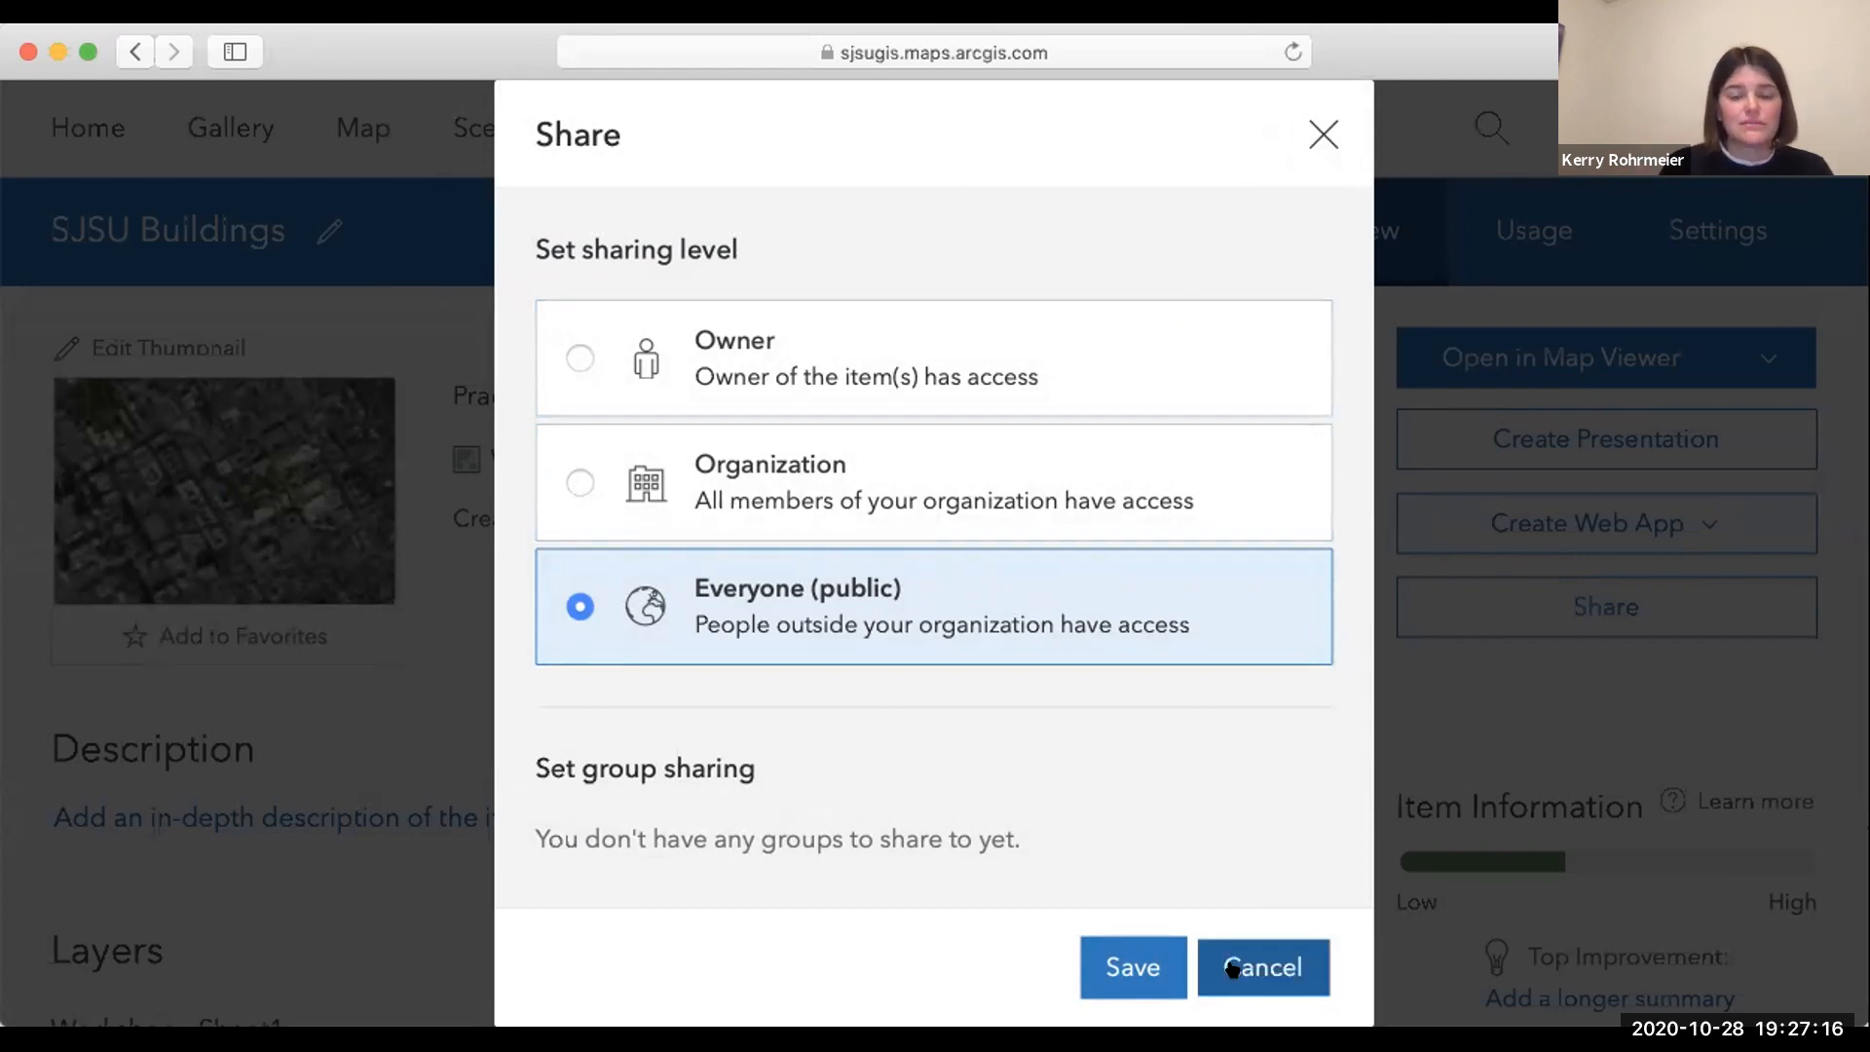
click(1292, 134)
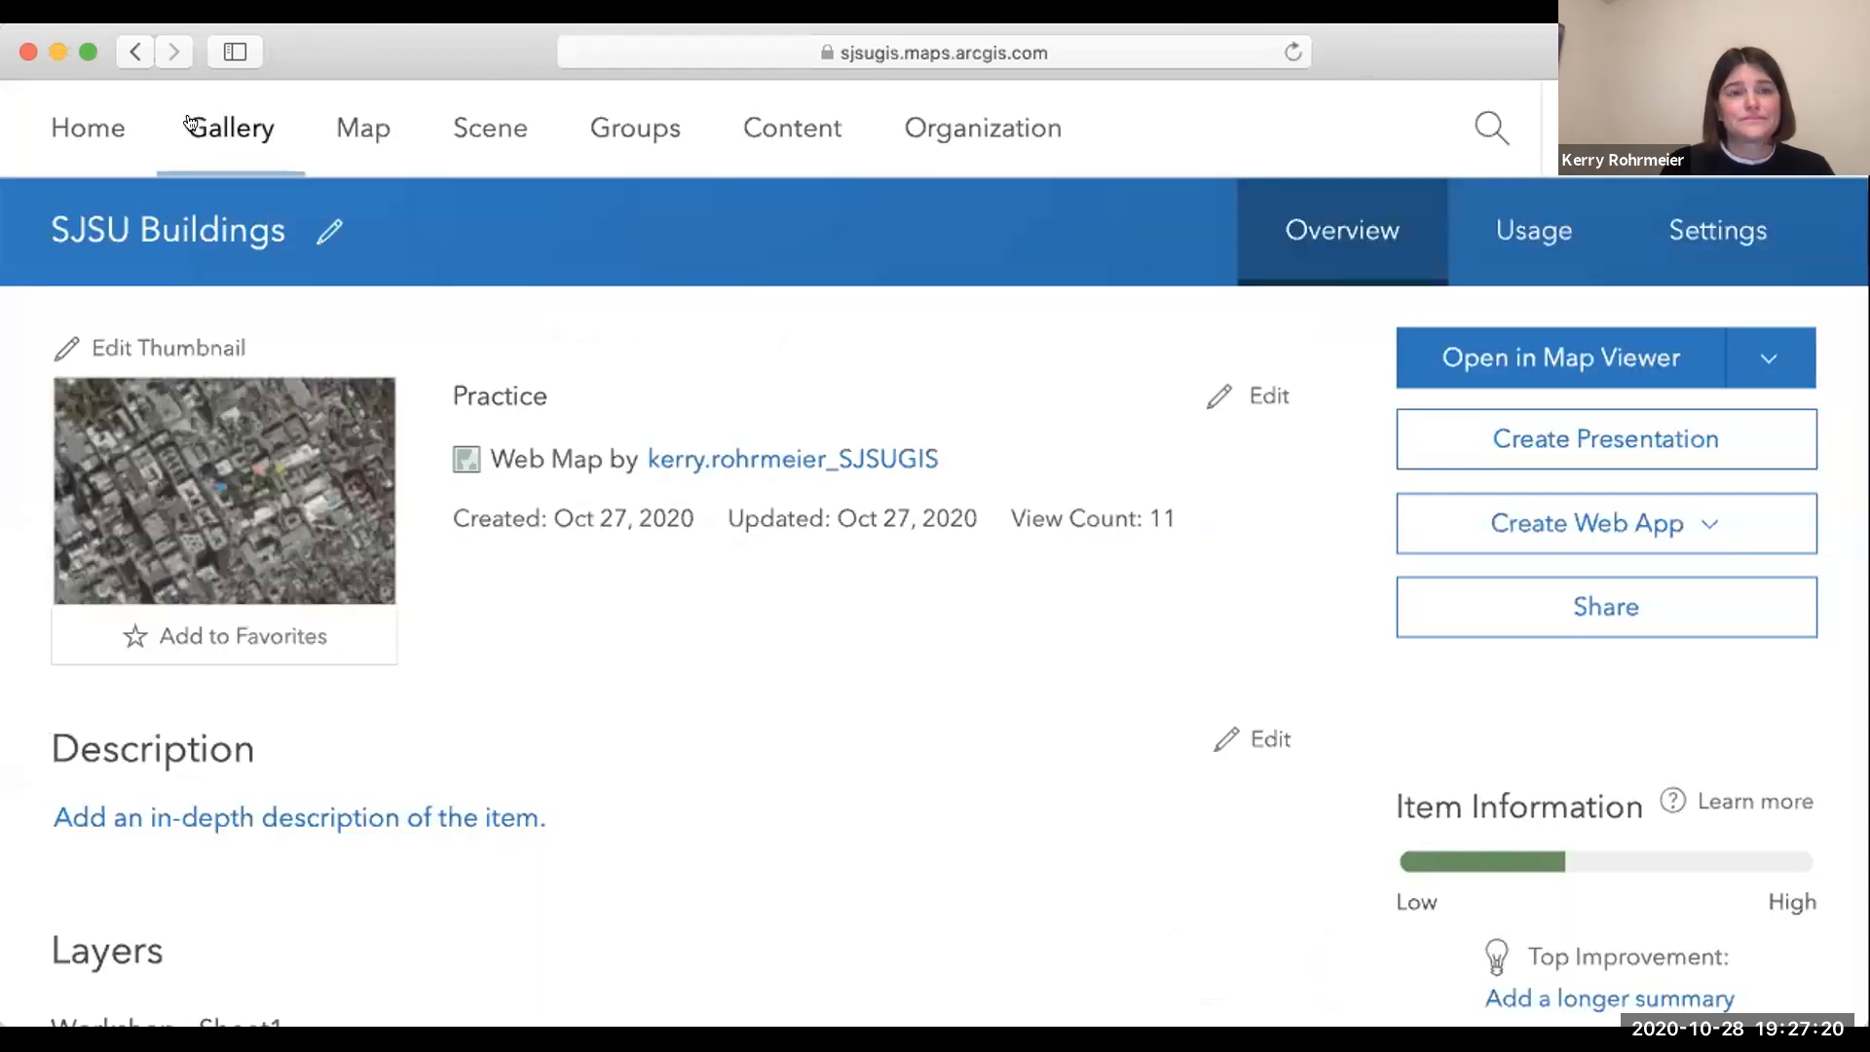
click(346, 130)
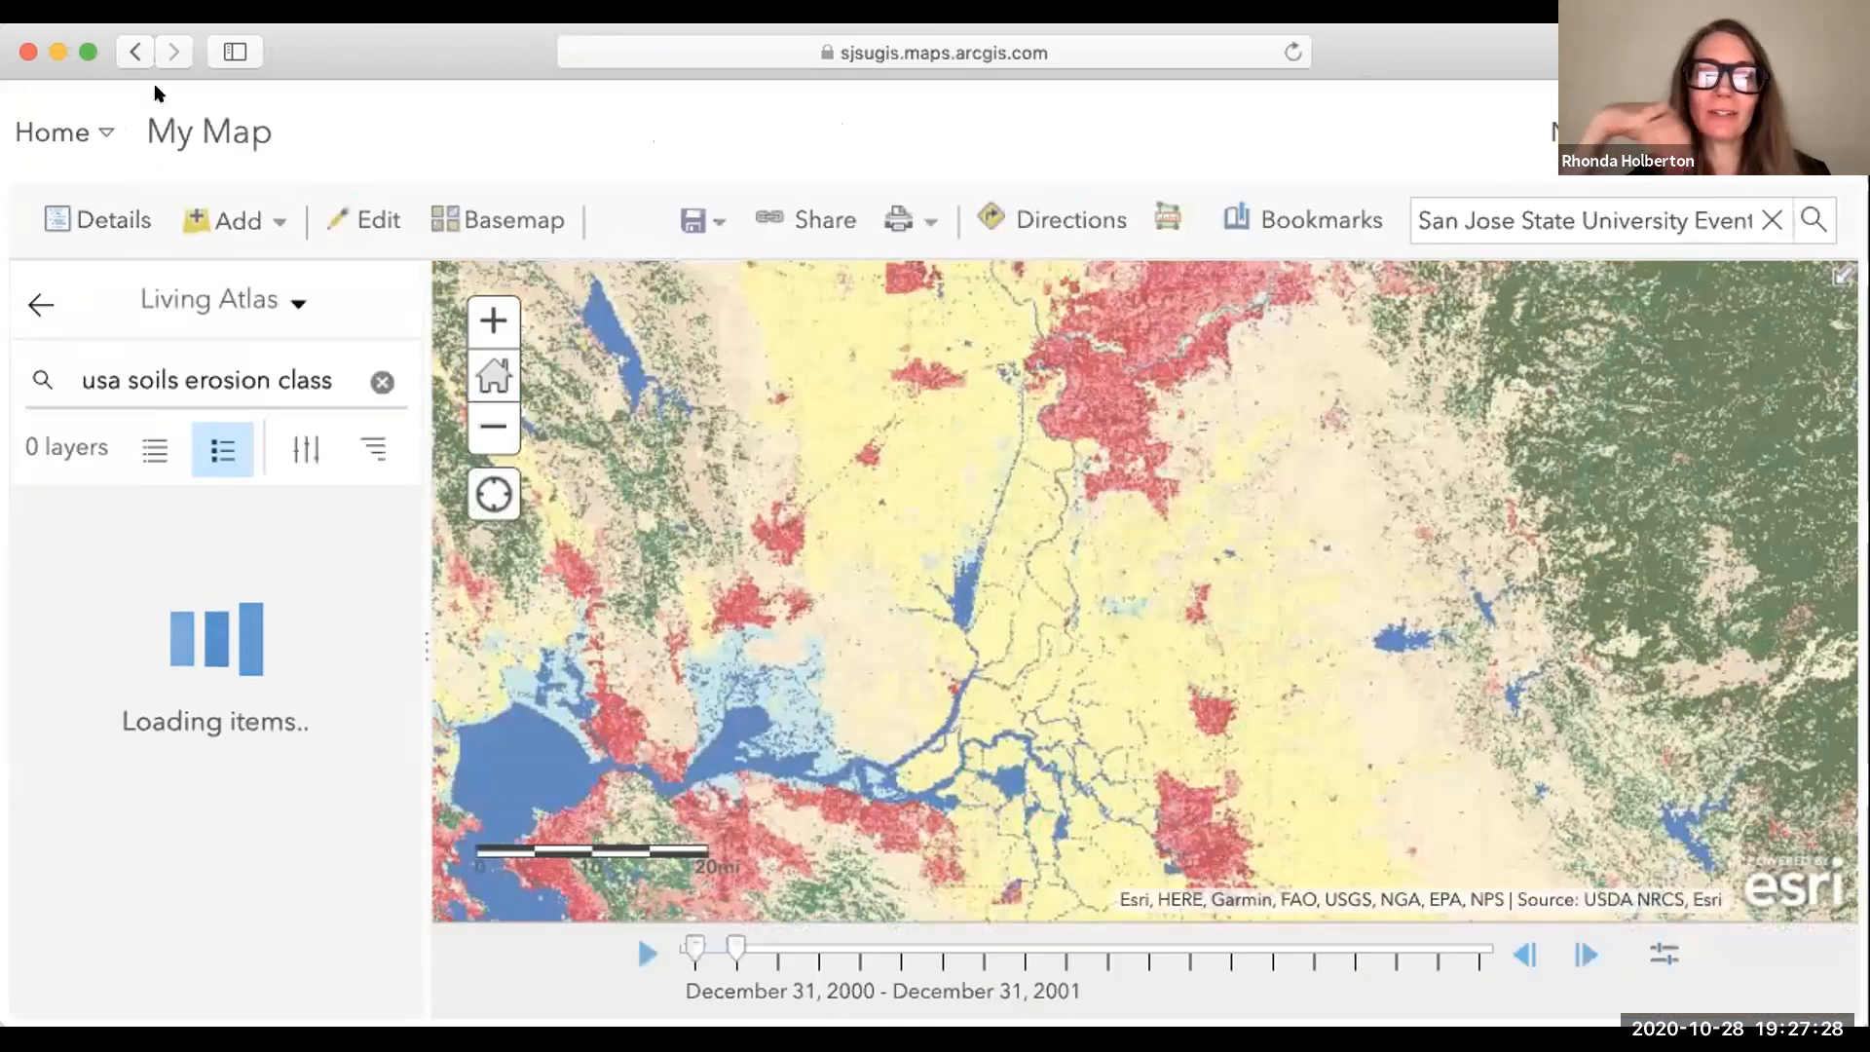
Review the 4 Living Atlas results for 'usa soils erosion class' and the layer source list.
click(86, 132)
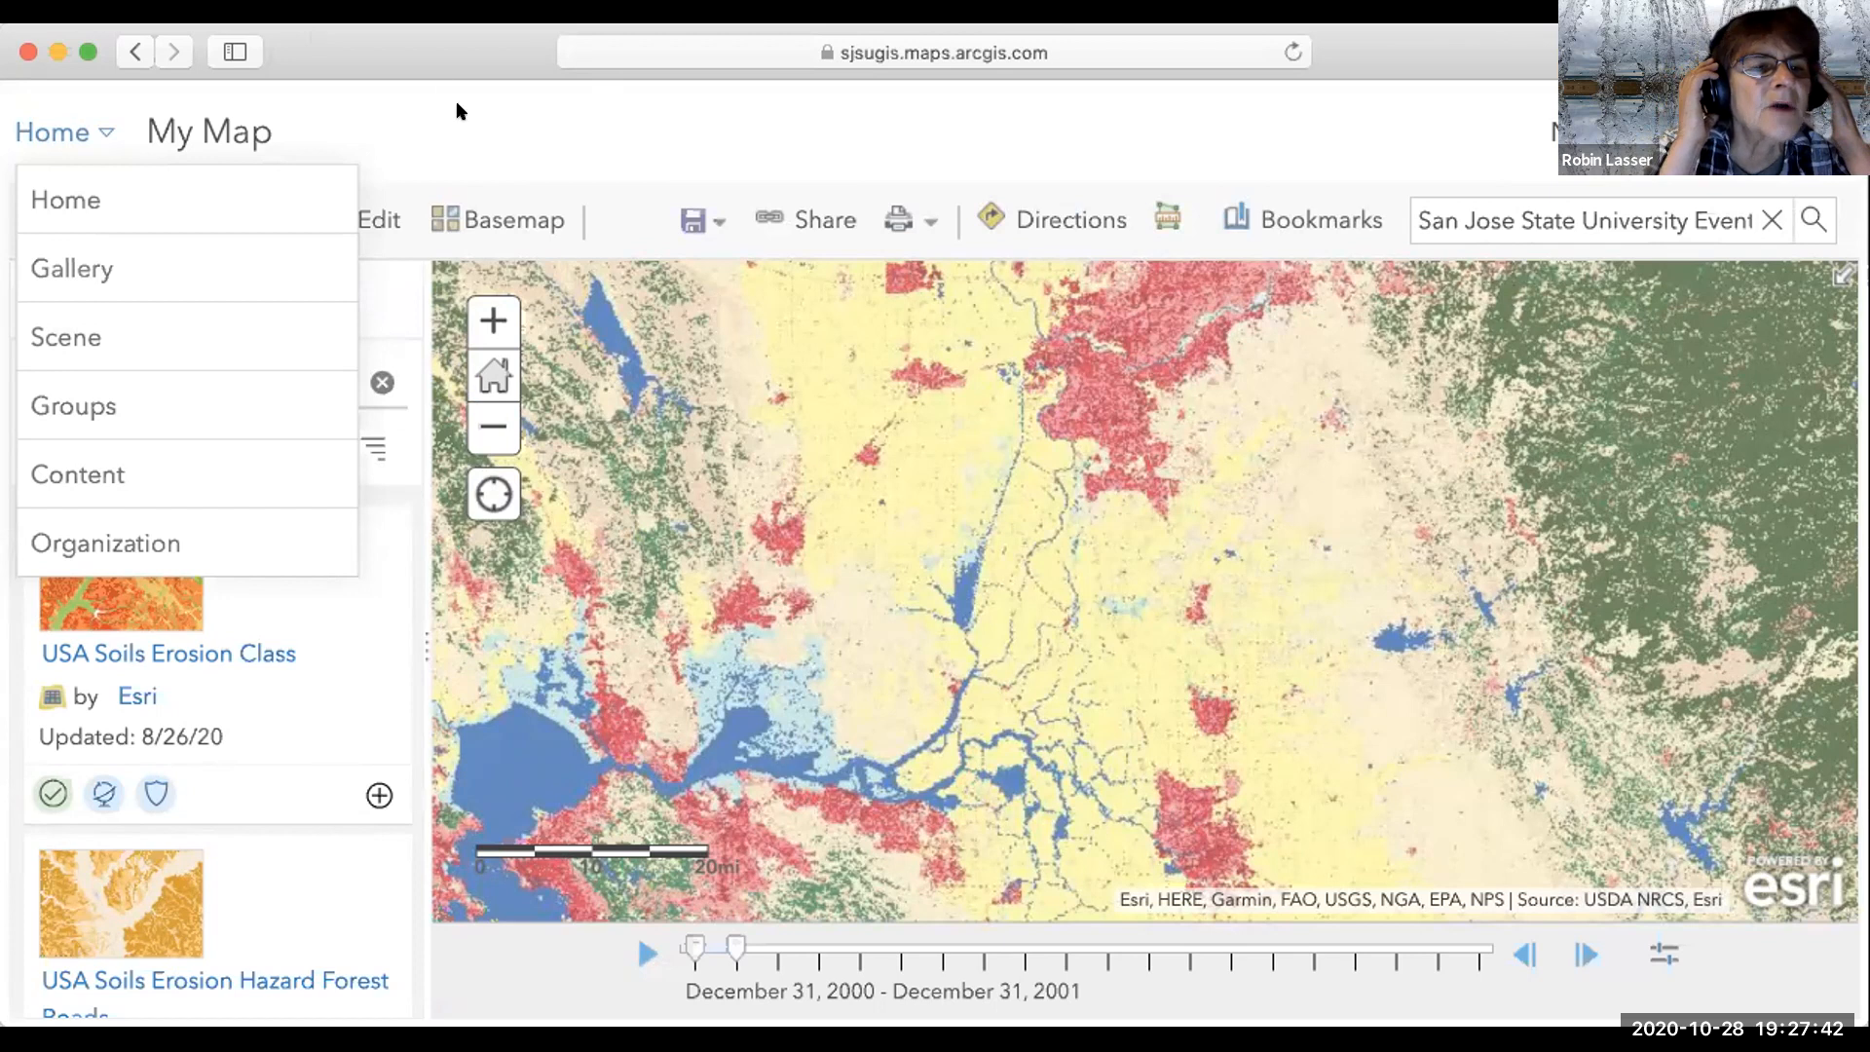
click(351, 154)
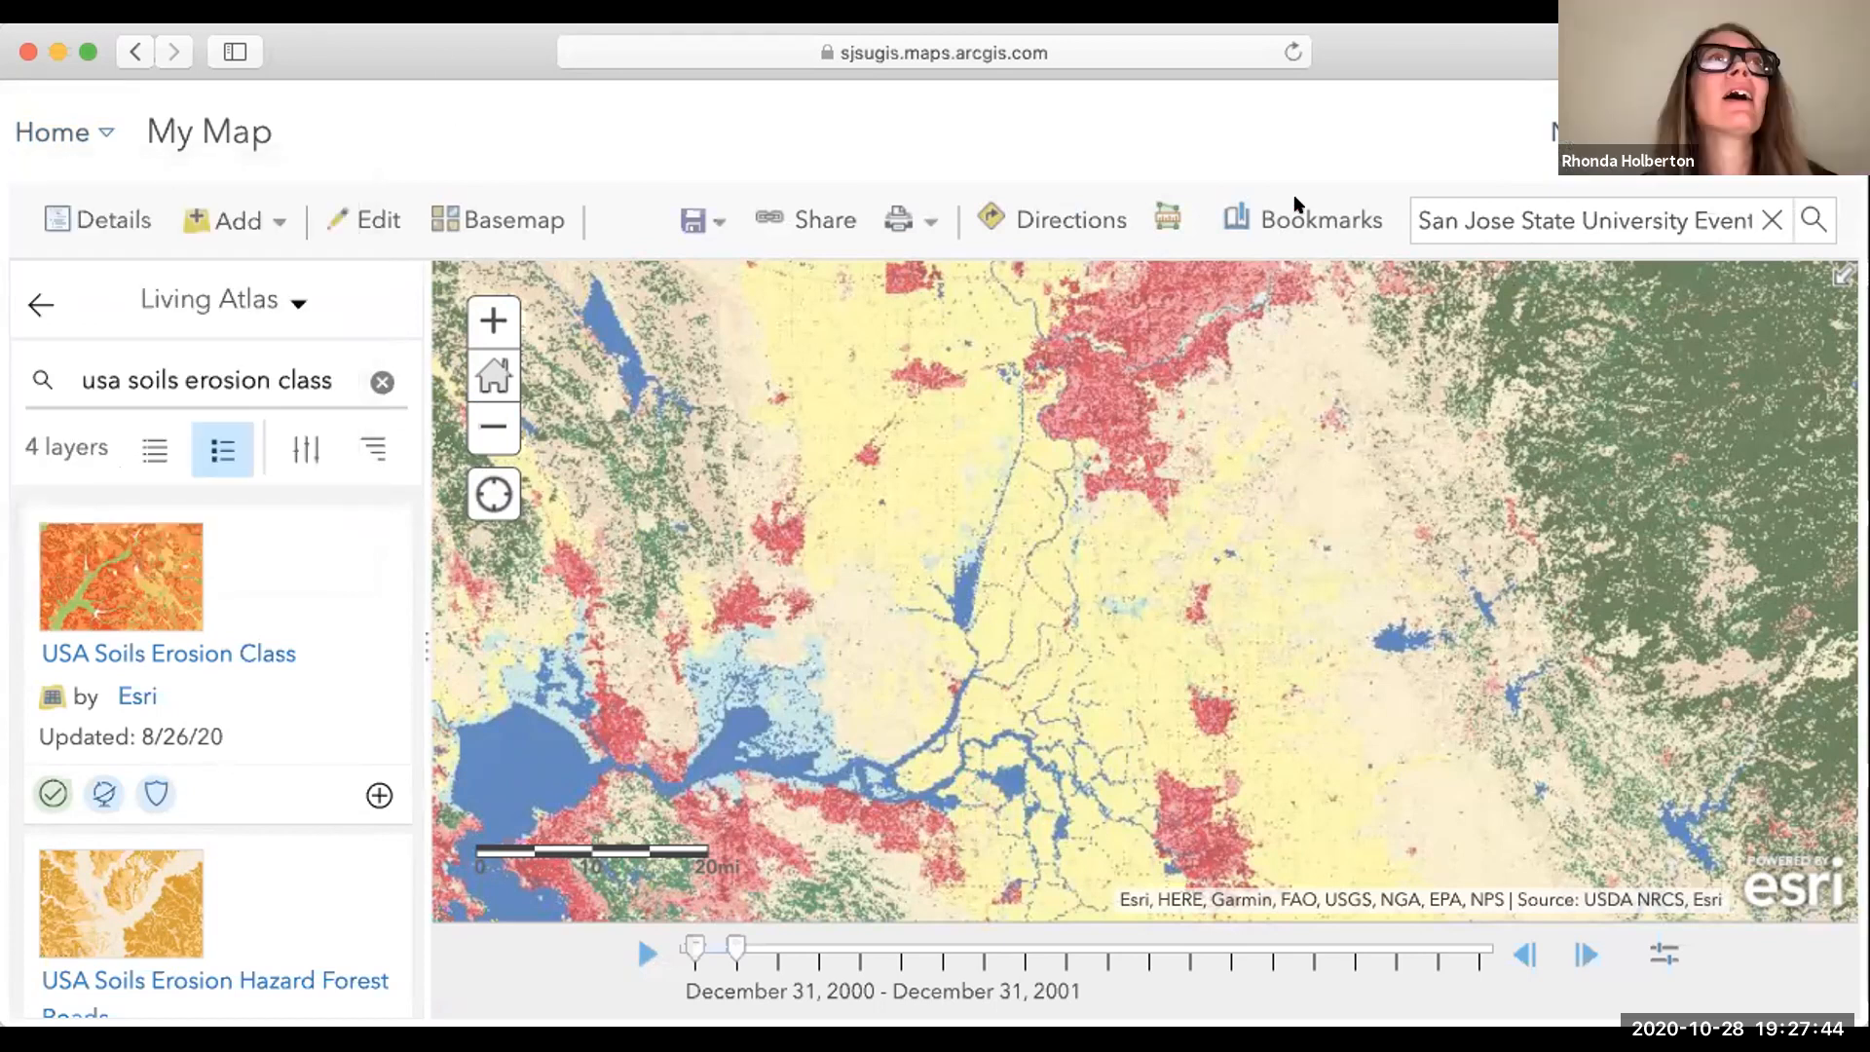
click(283, 301)
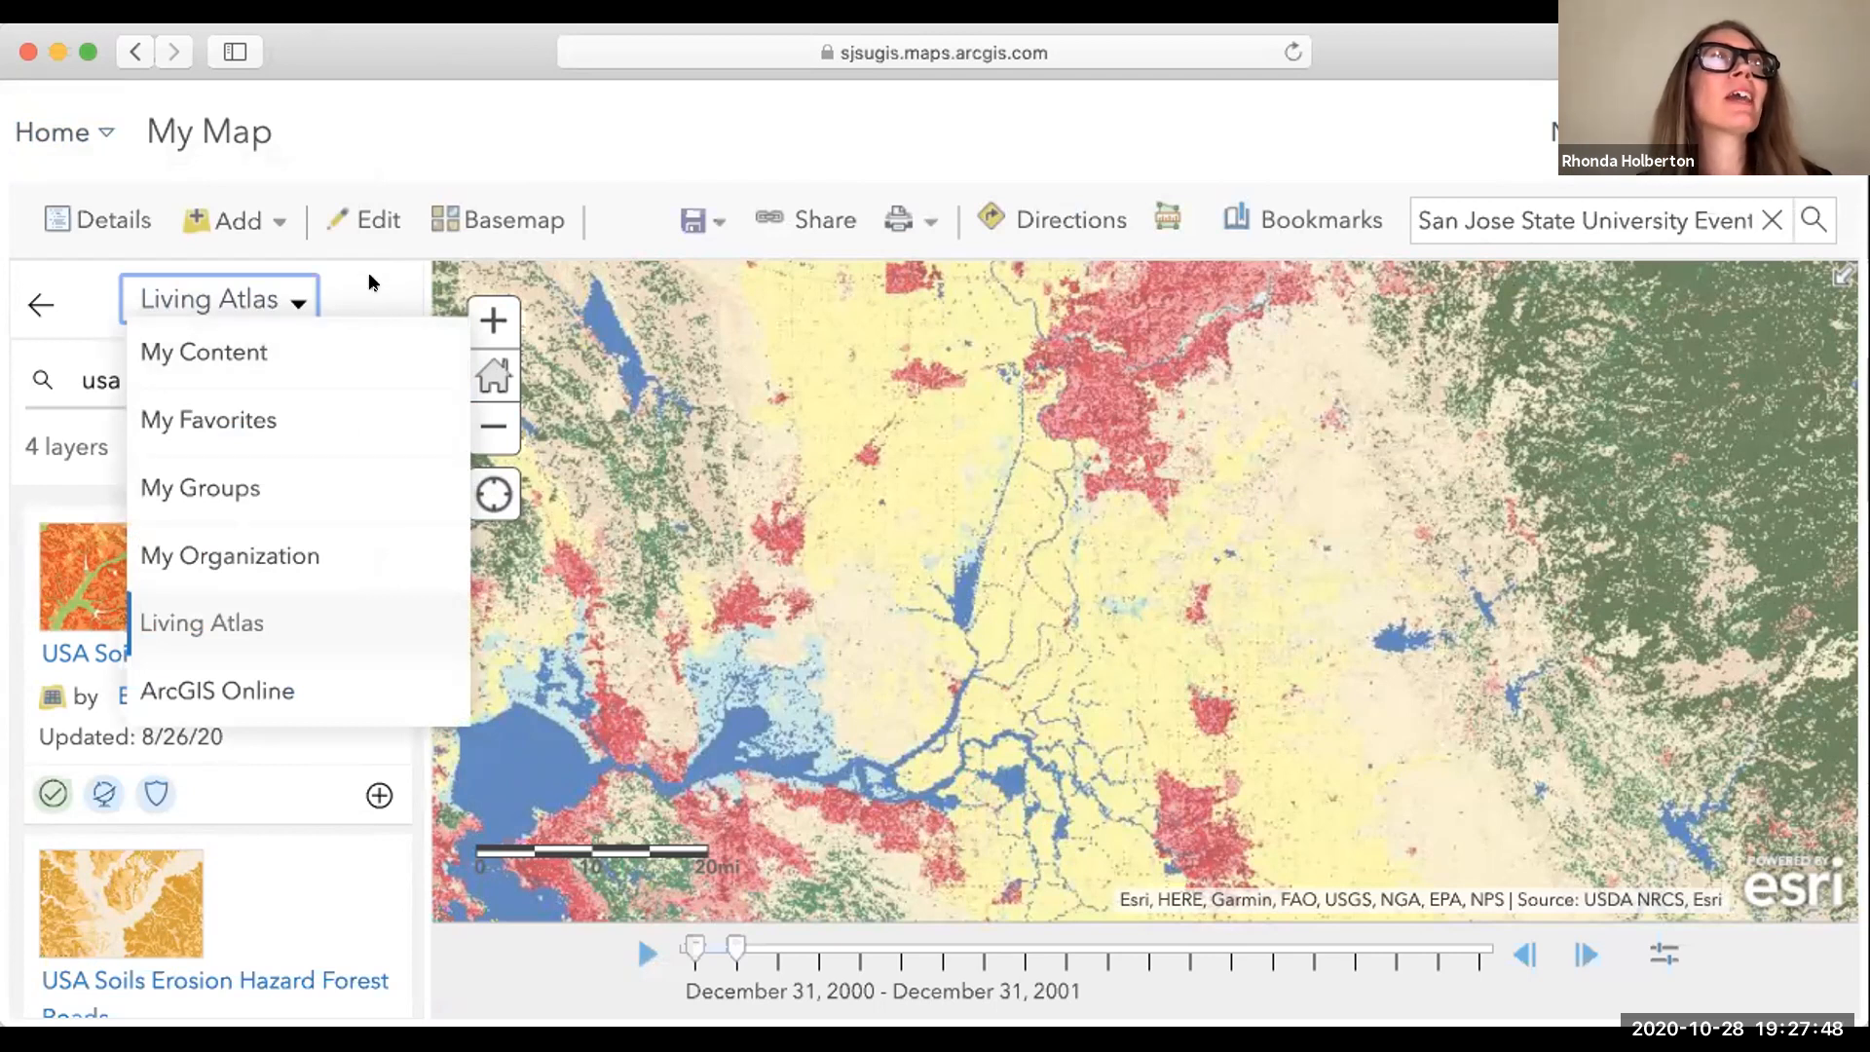
click(68, 146)
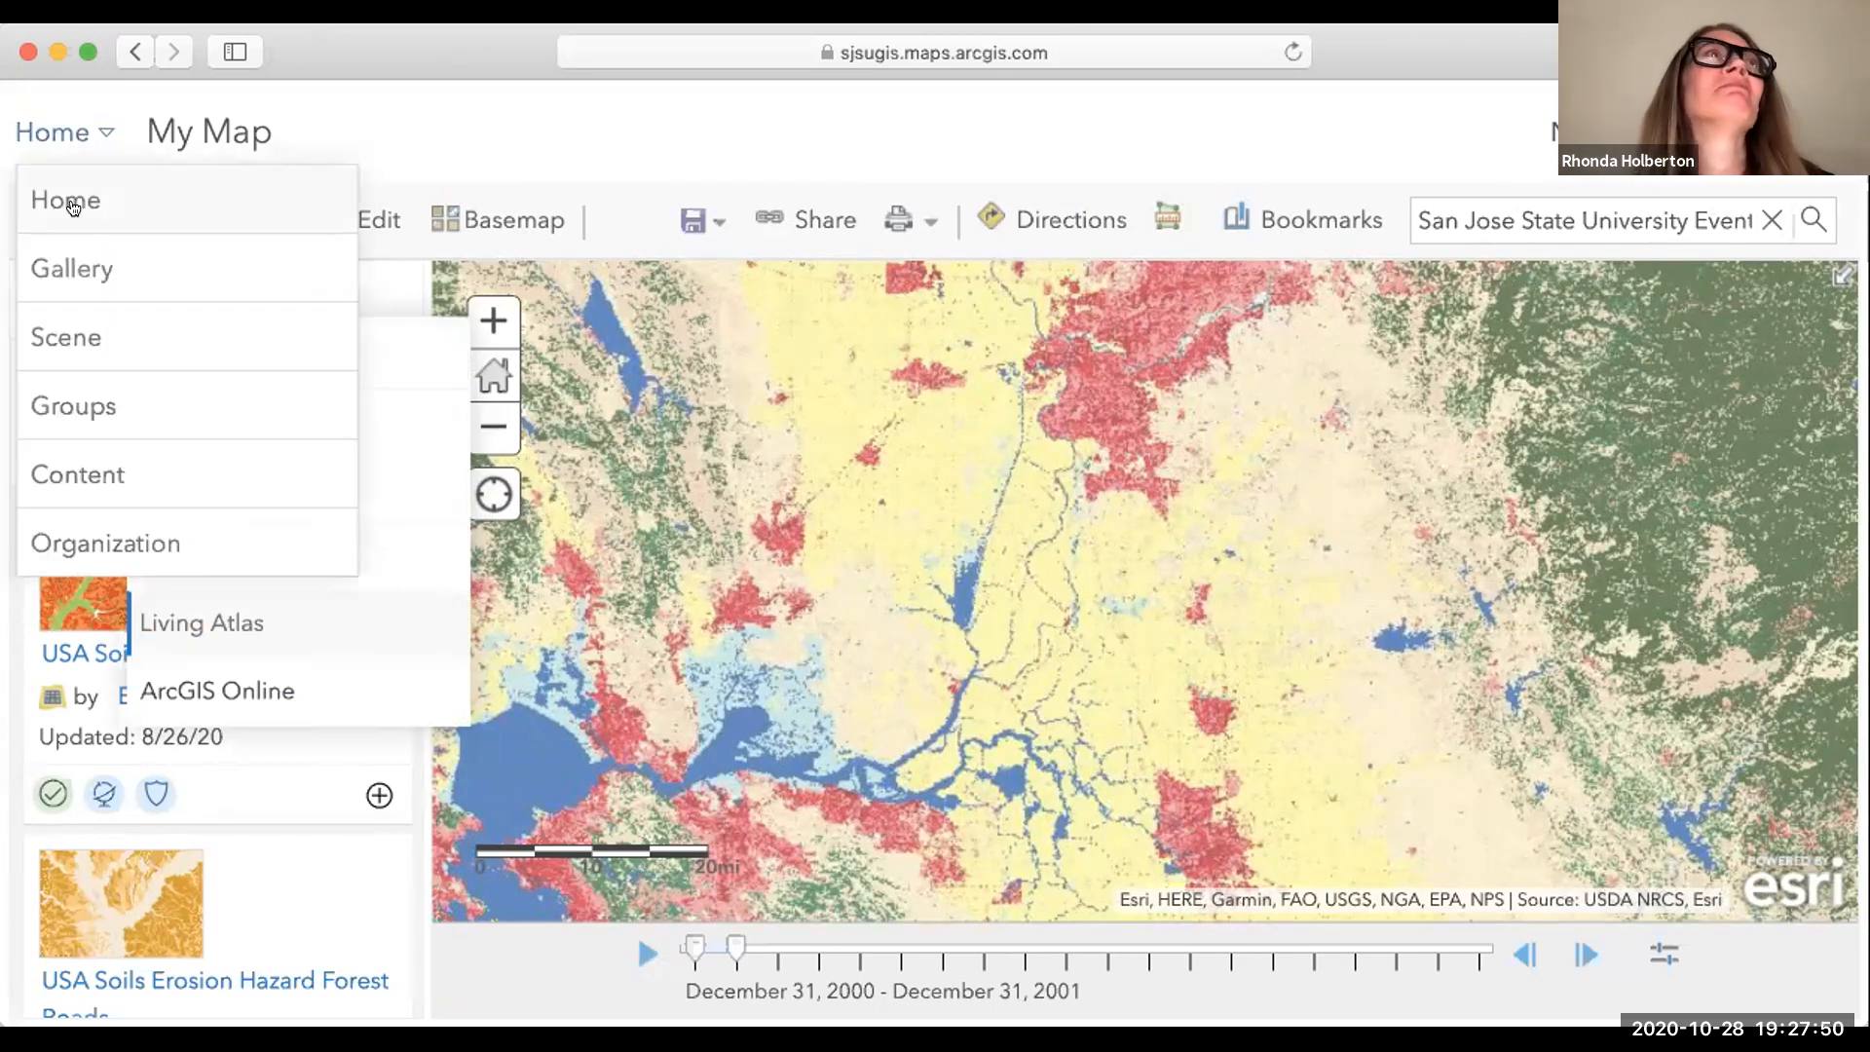
Open the San Jose State University Gallery and browse shared maps like SF_AOD23 and AOD_2.
click(80, 253)
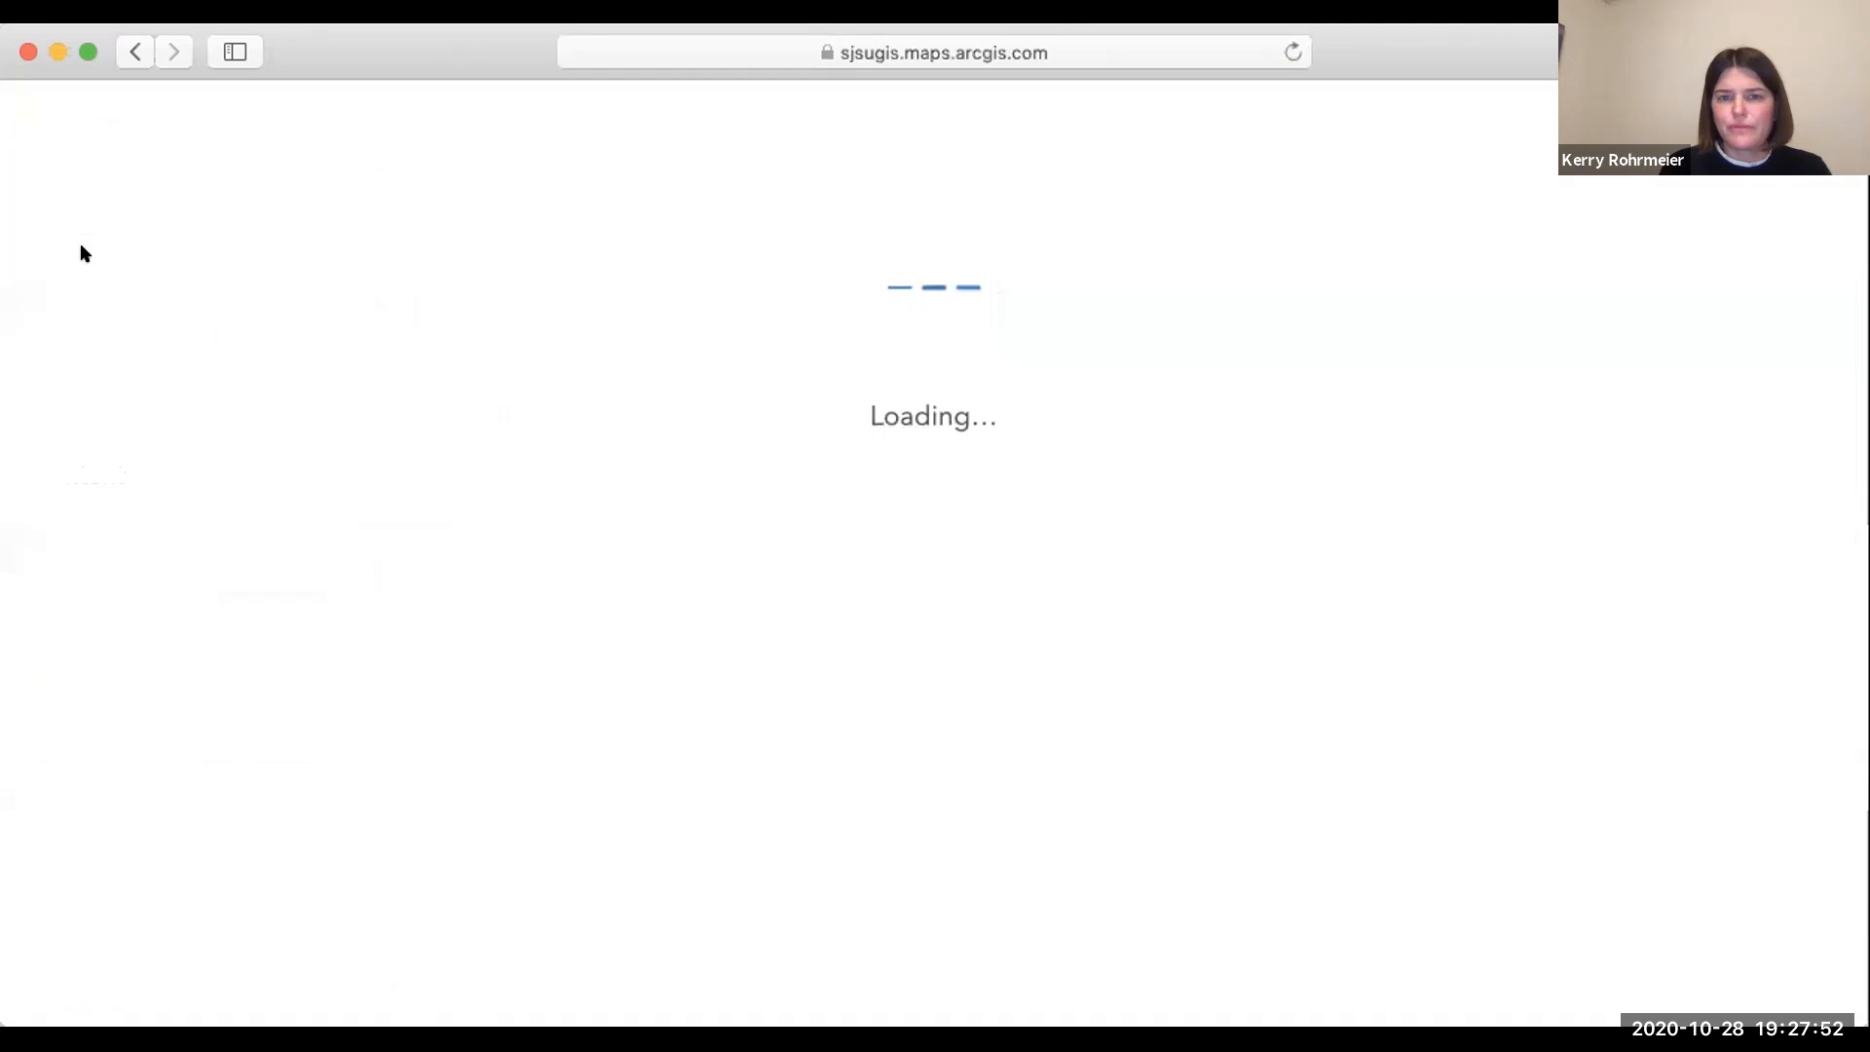
scroll(402, 538, down, 3)
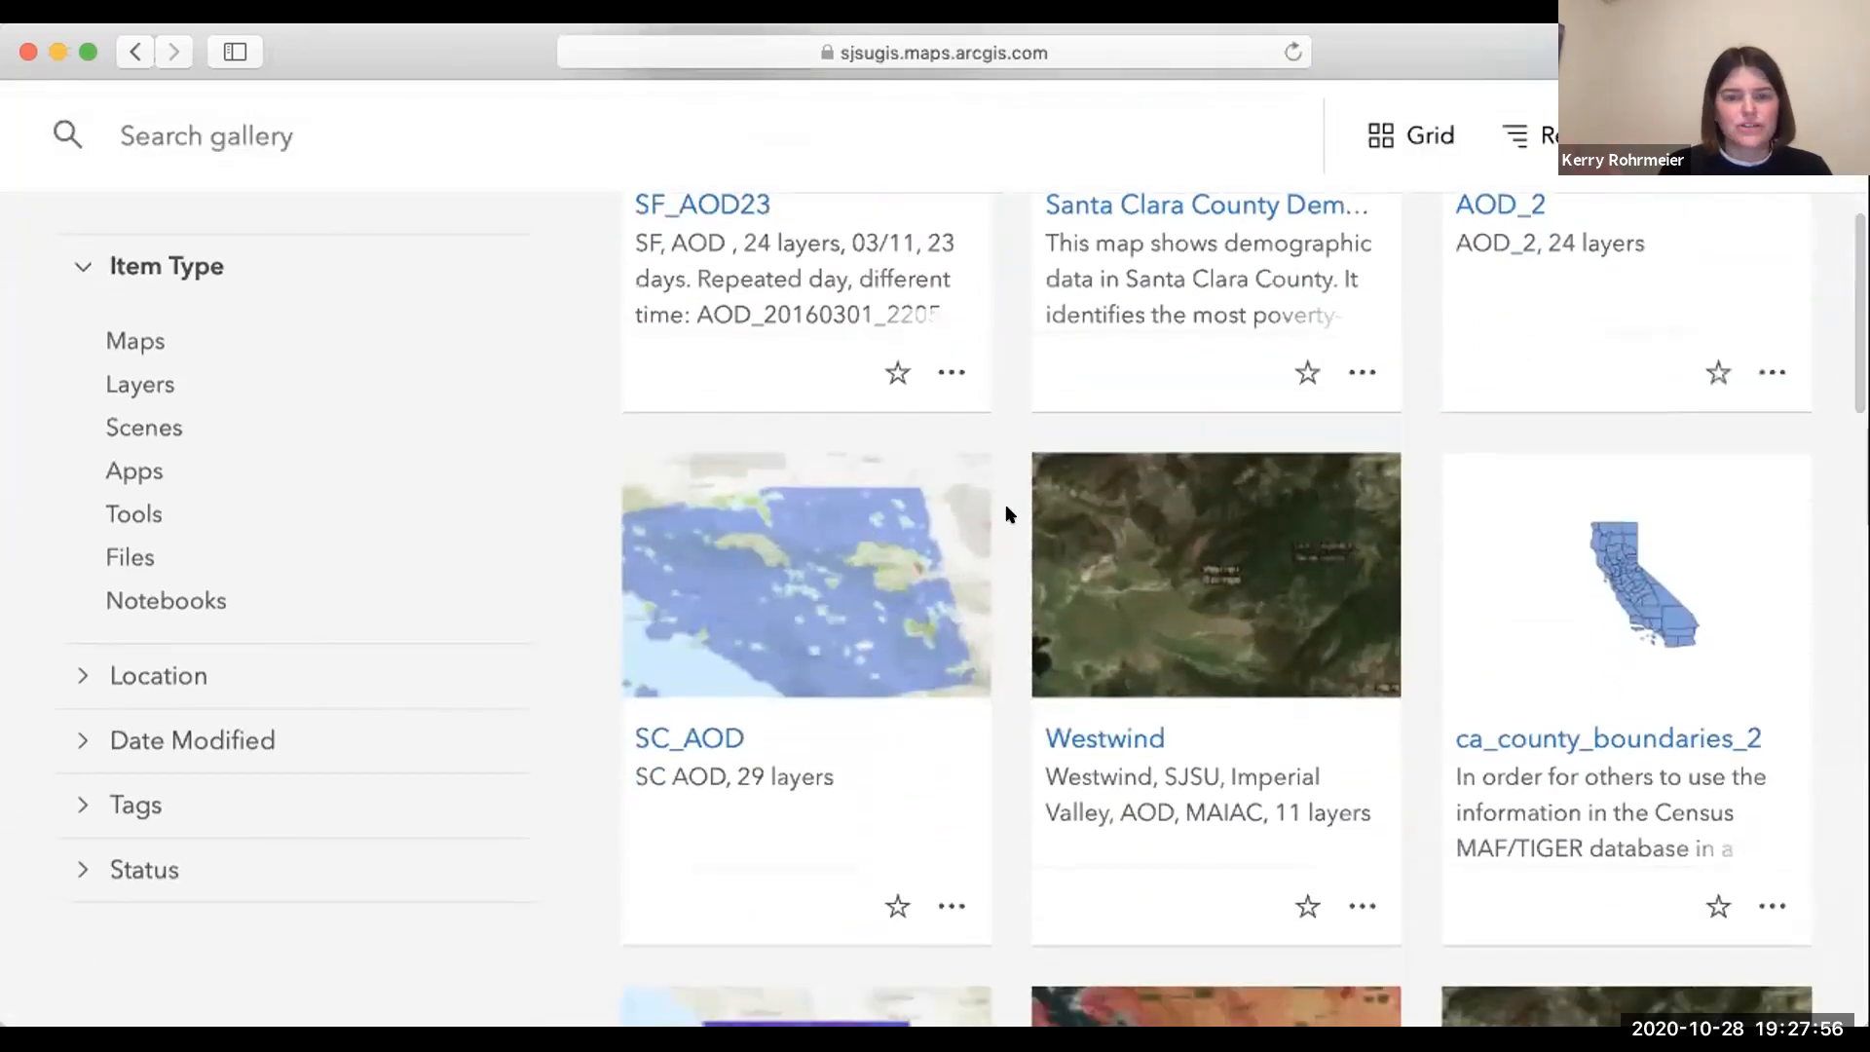
scroll(993, 510, down, 3)
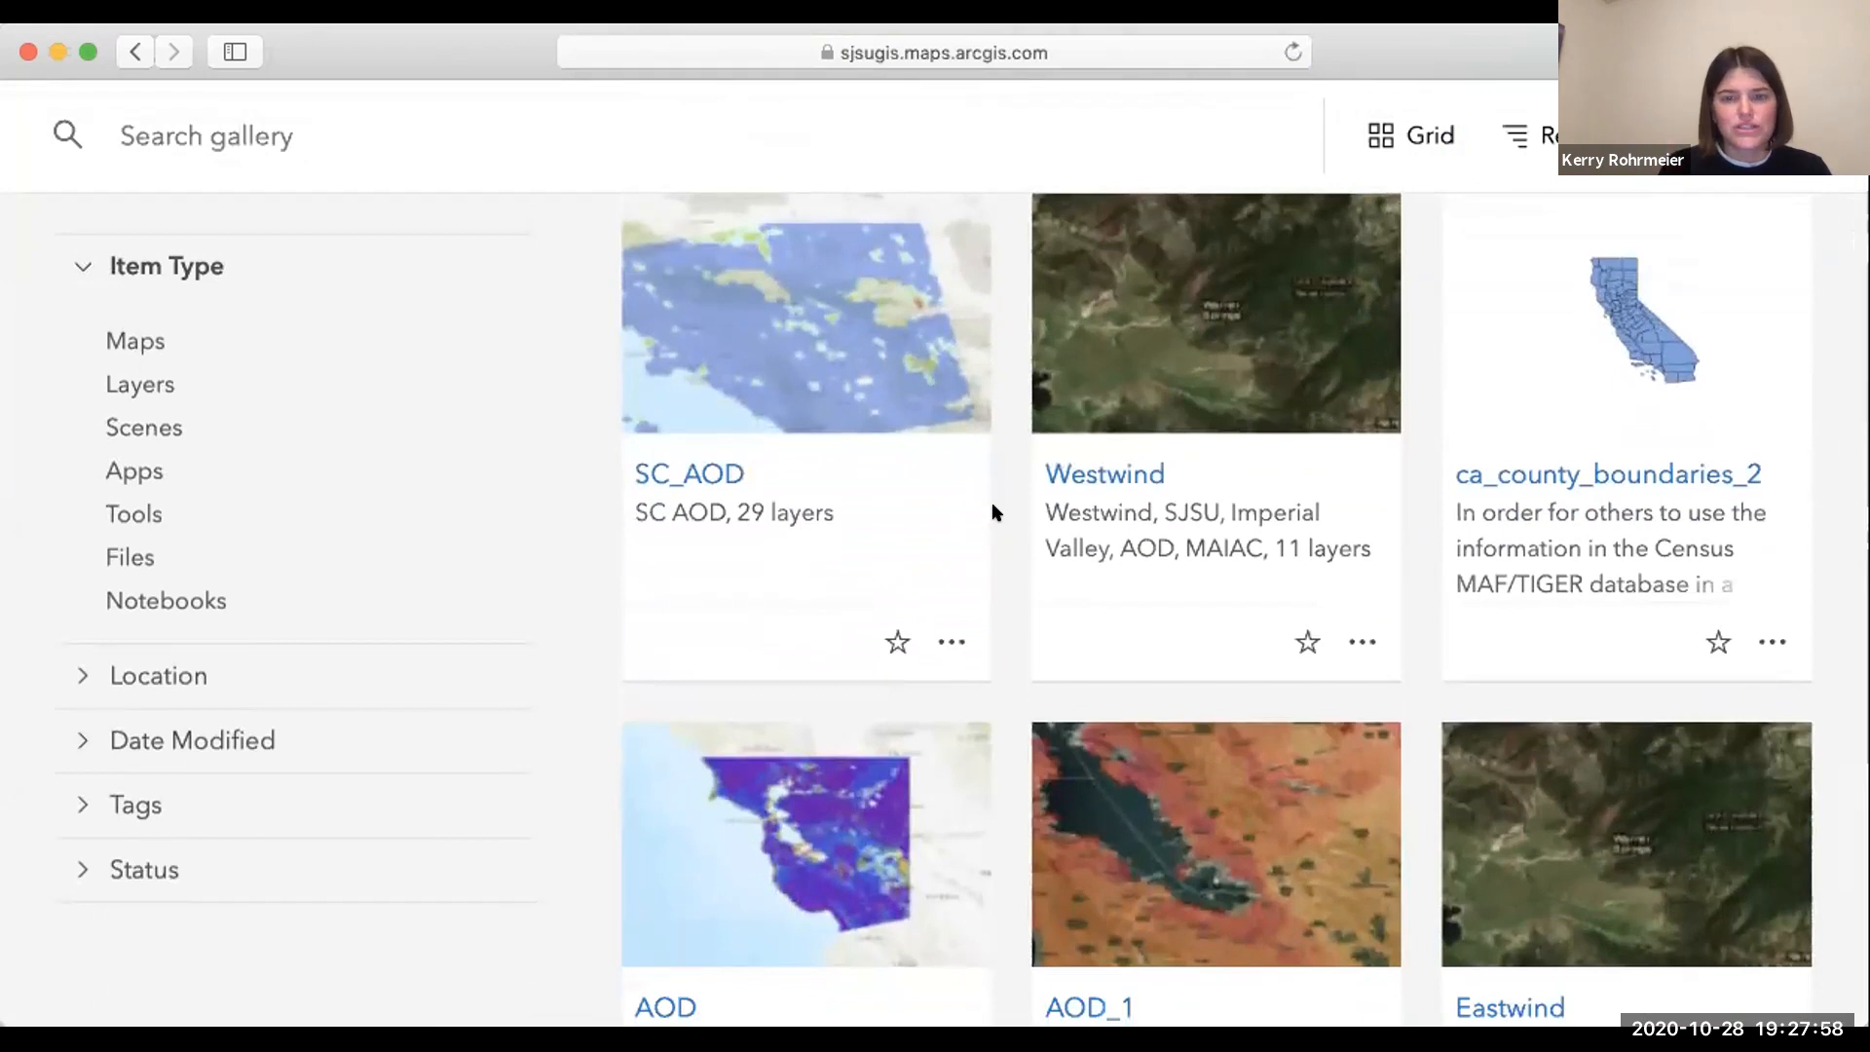
scroll(993, 511, down, 2)
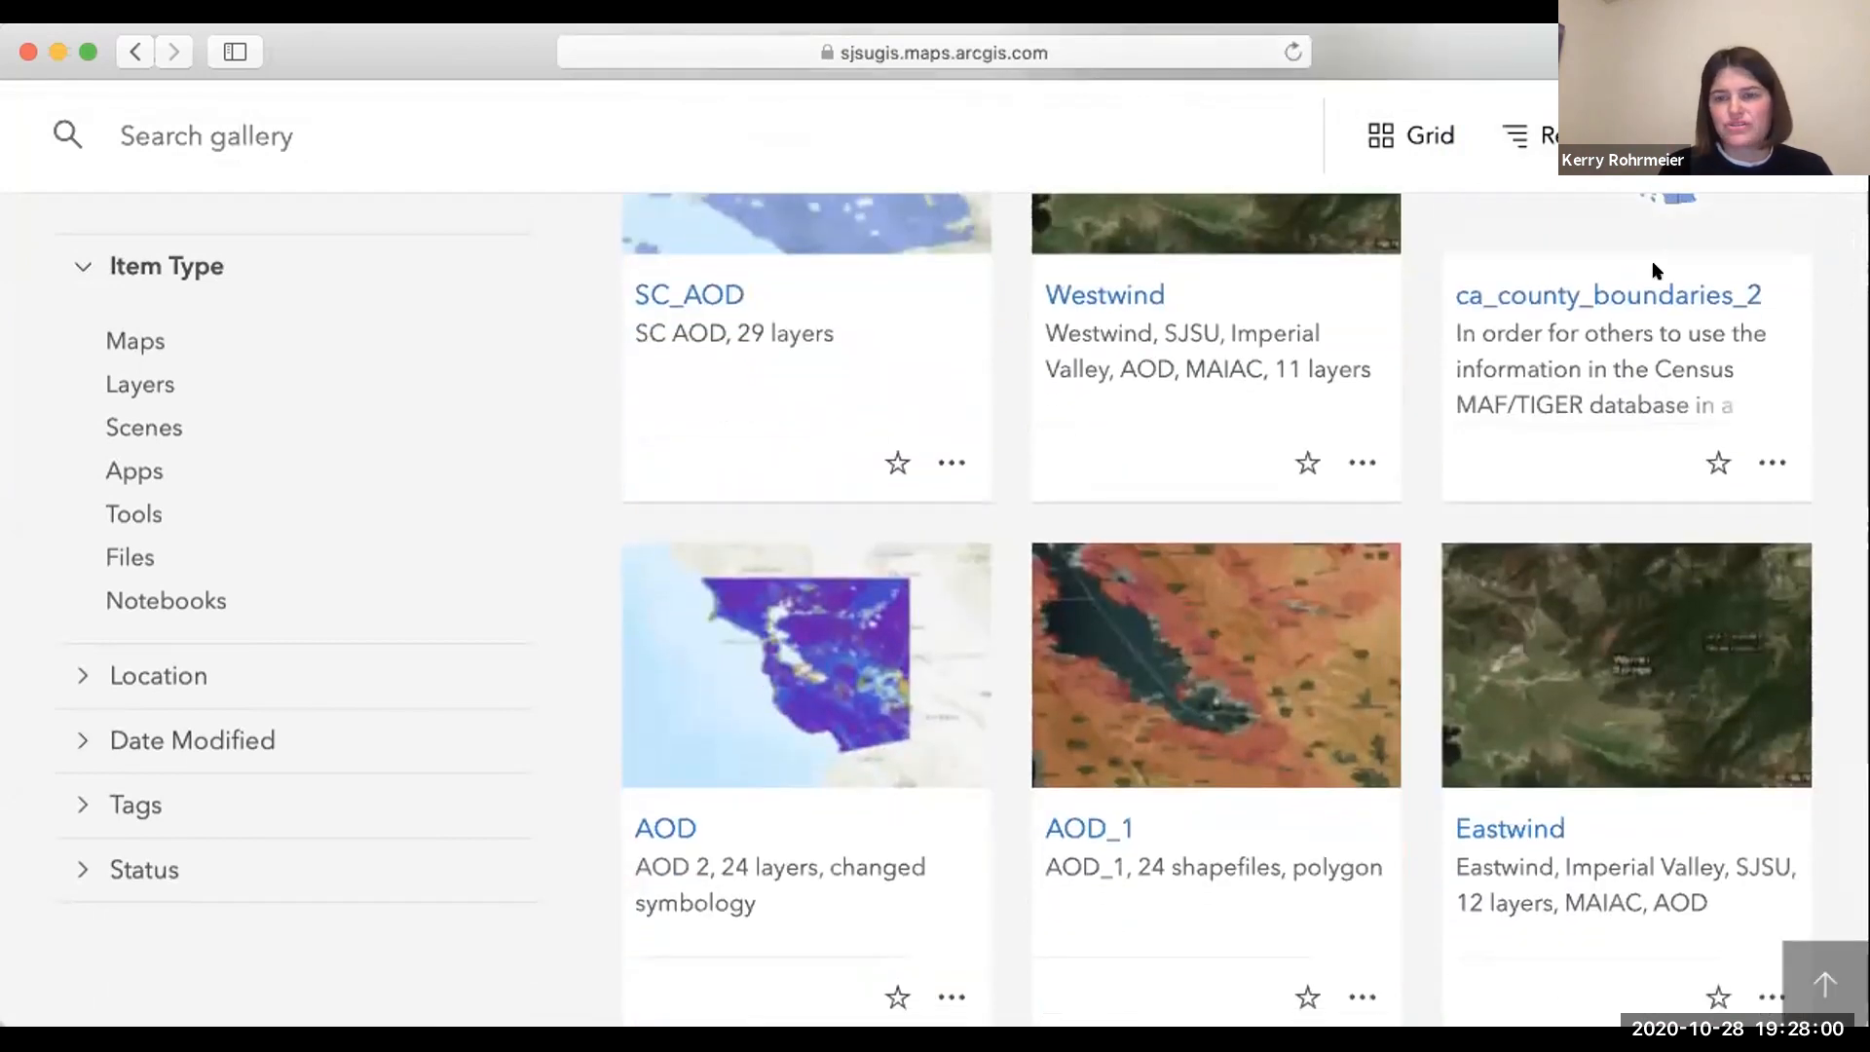
scroll(1039, 468, up, 10)
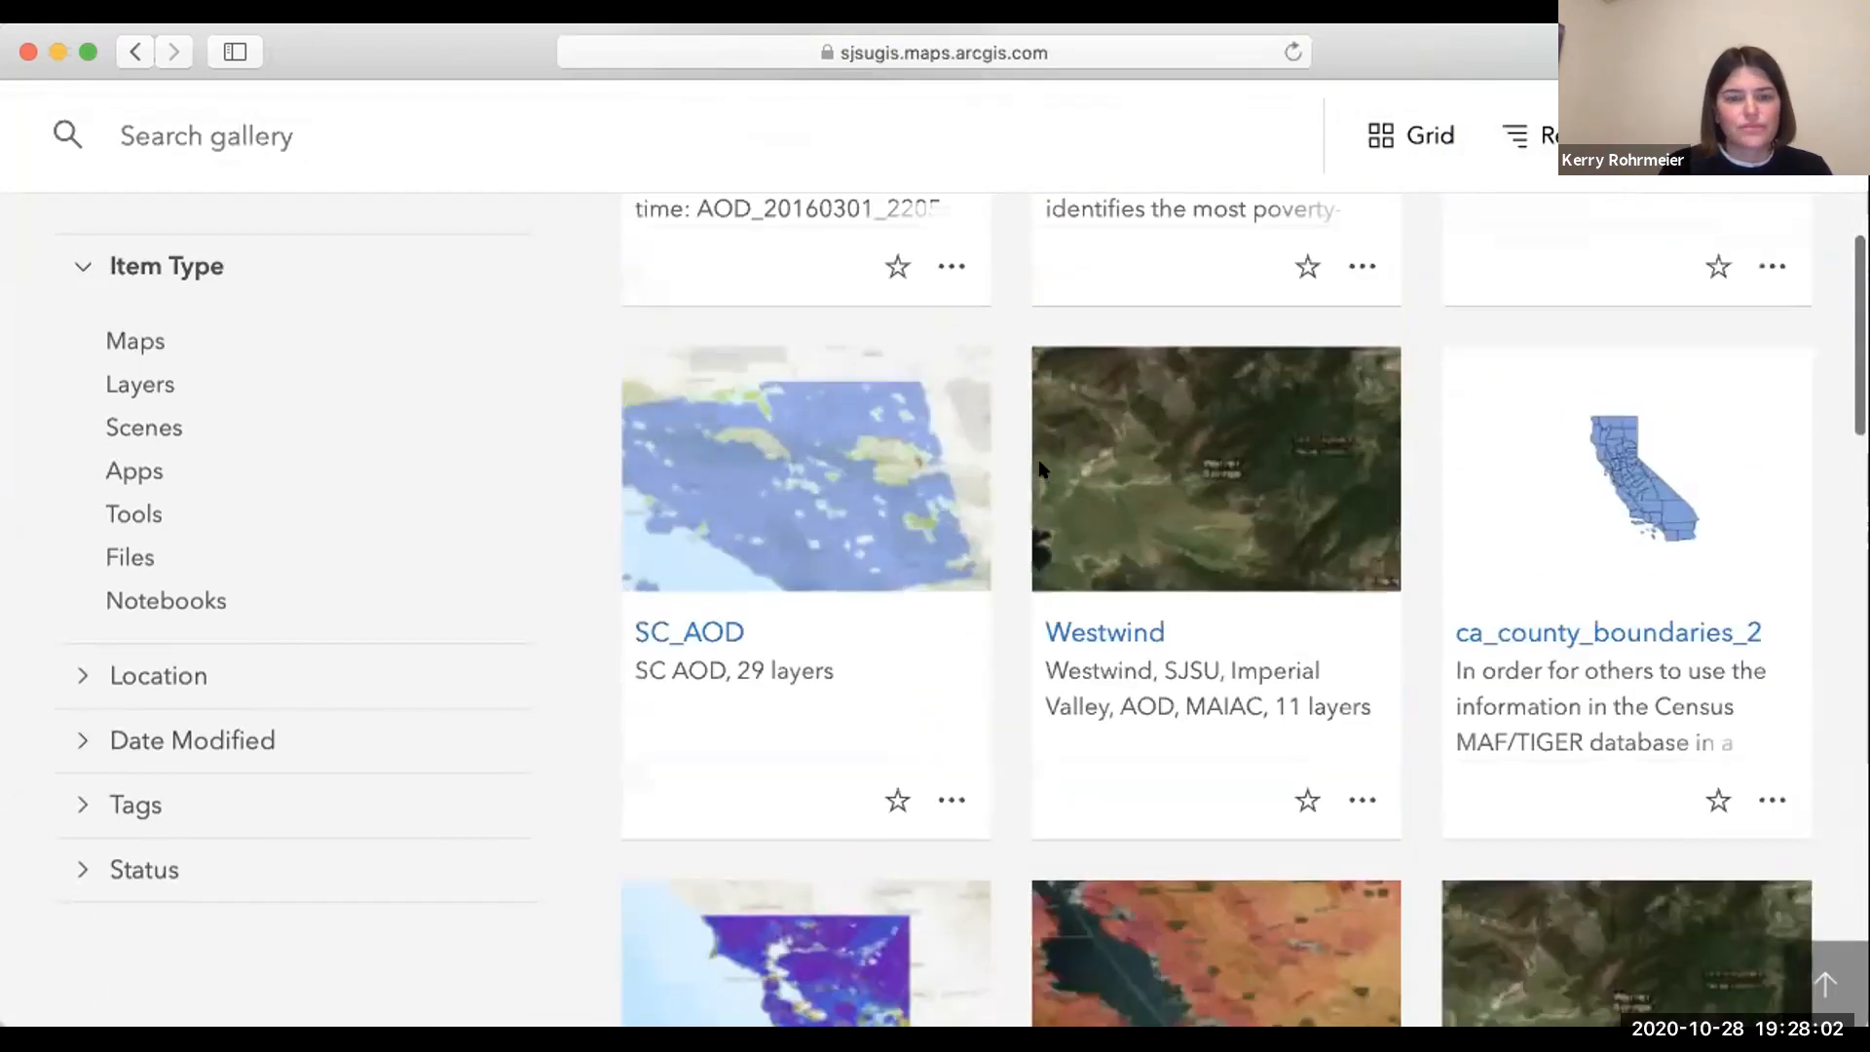
scroll(1039, 469, up, 1)
scroll(1039, 469, down, 1)
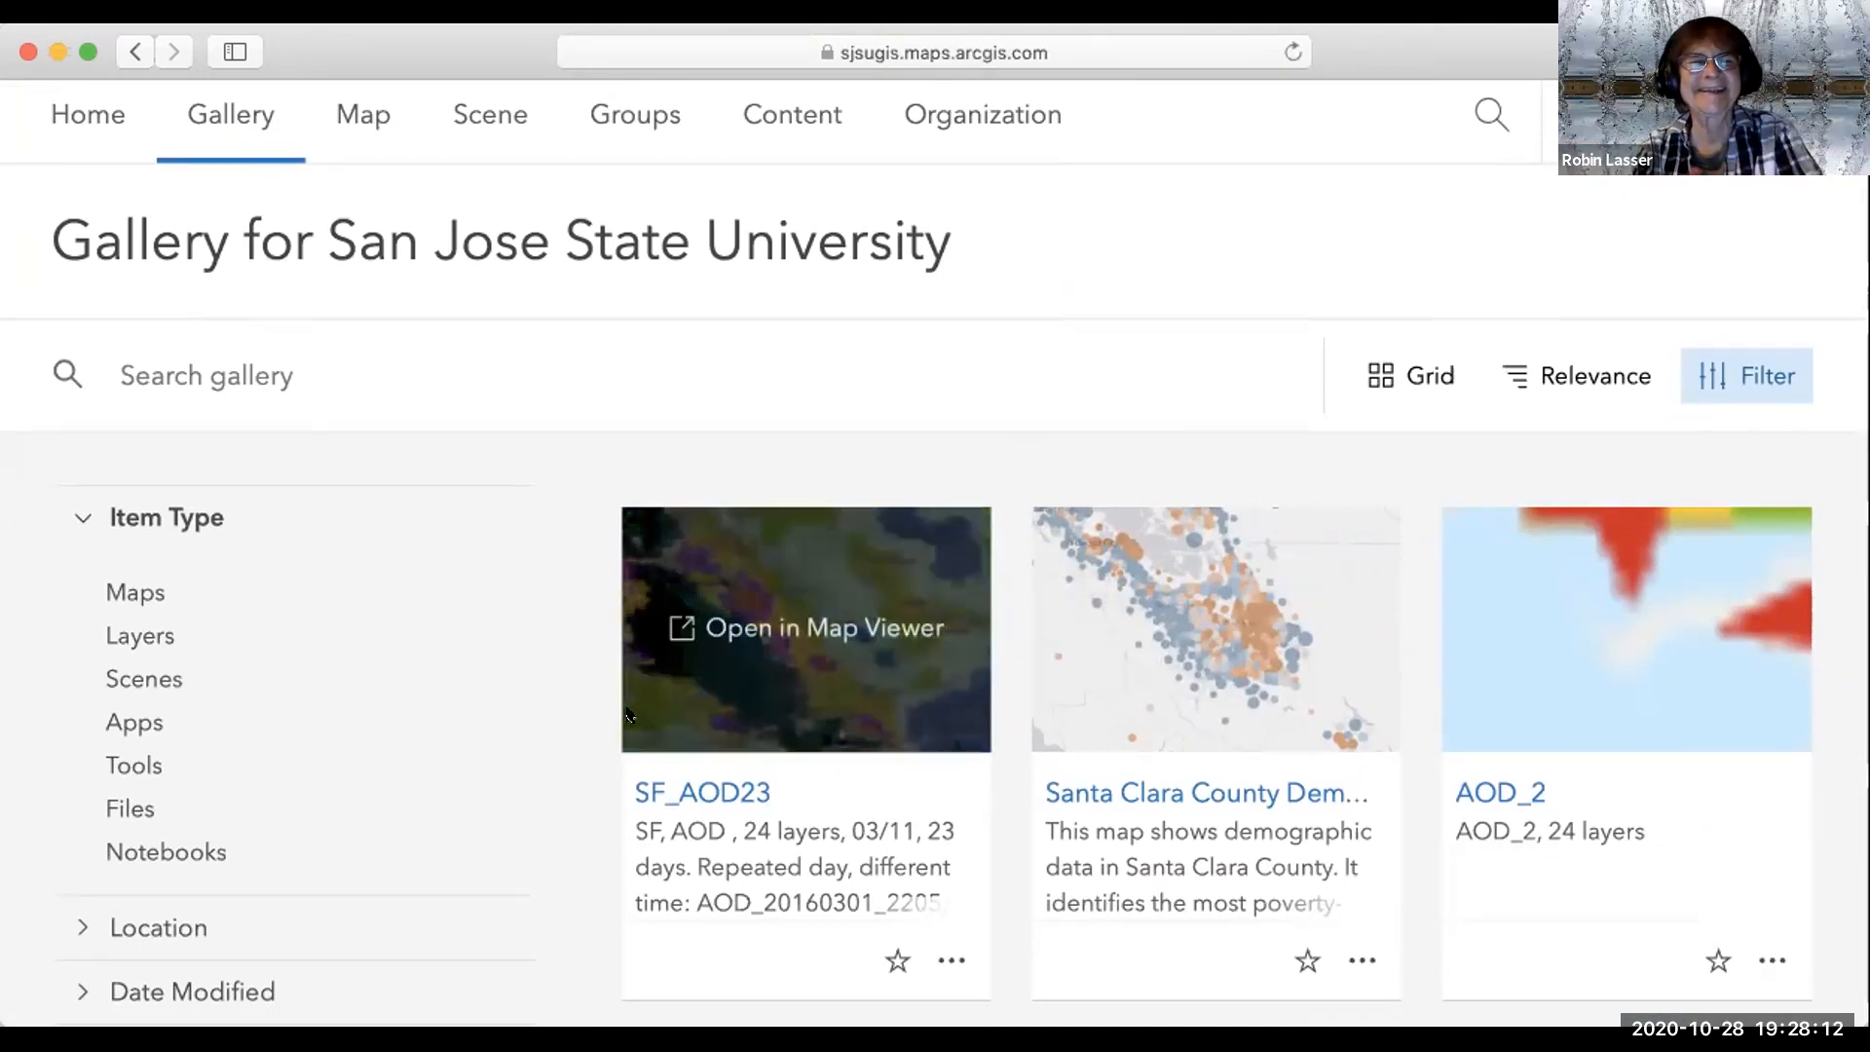
scroll(1182, 292, down, 1)
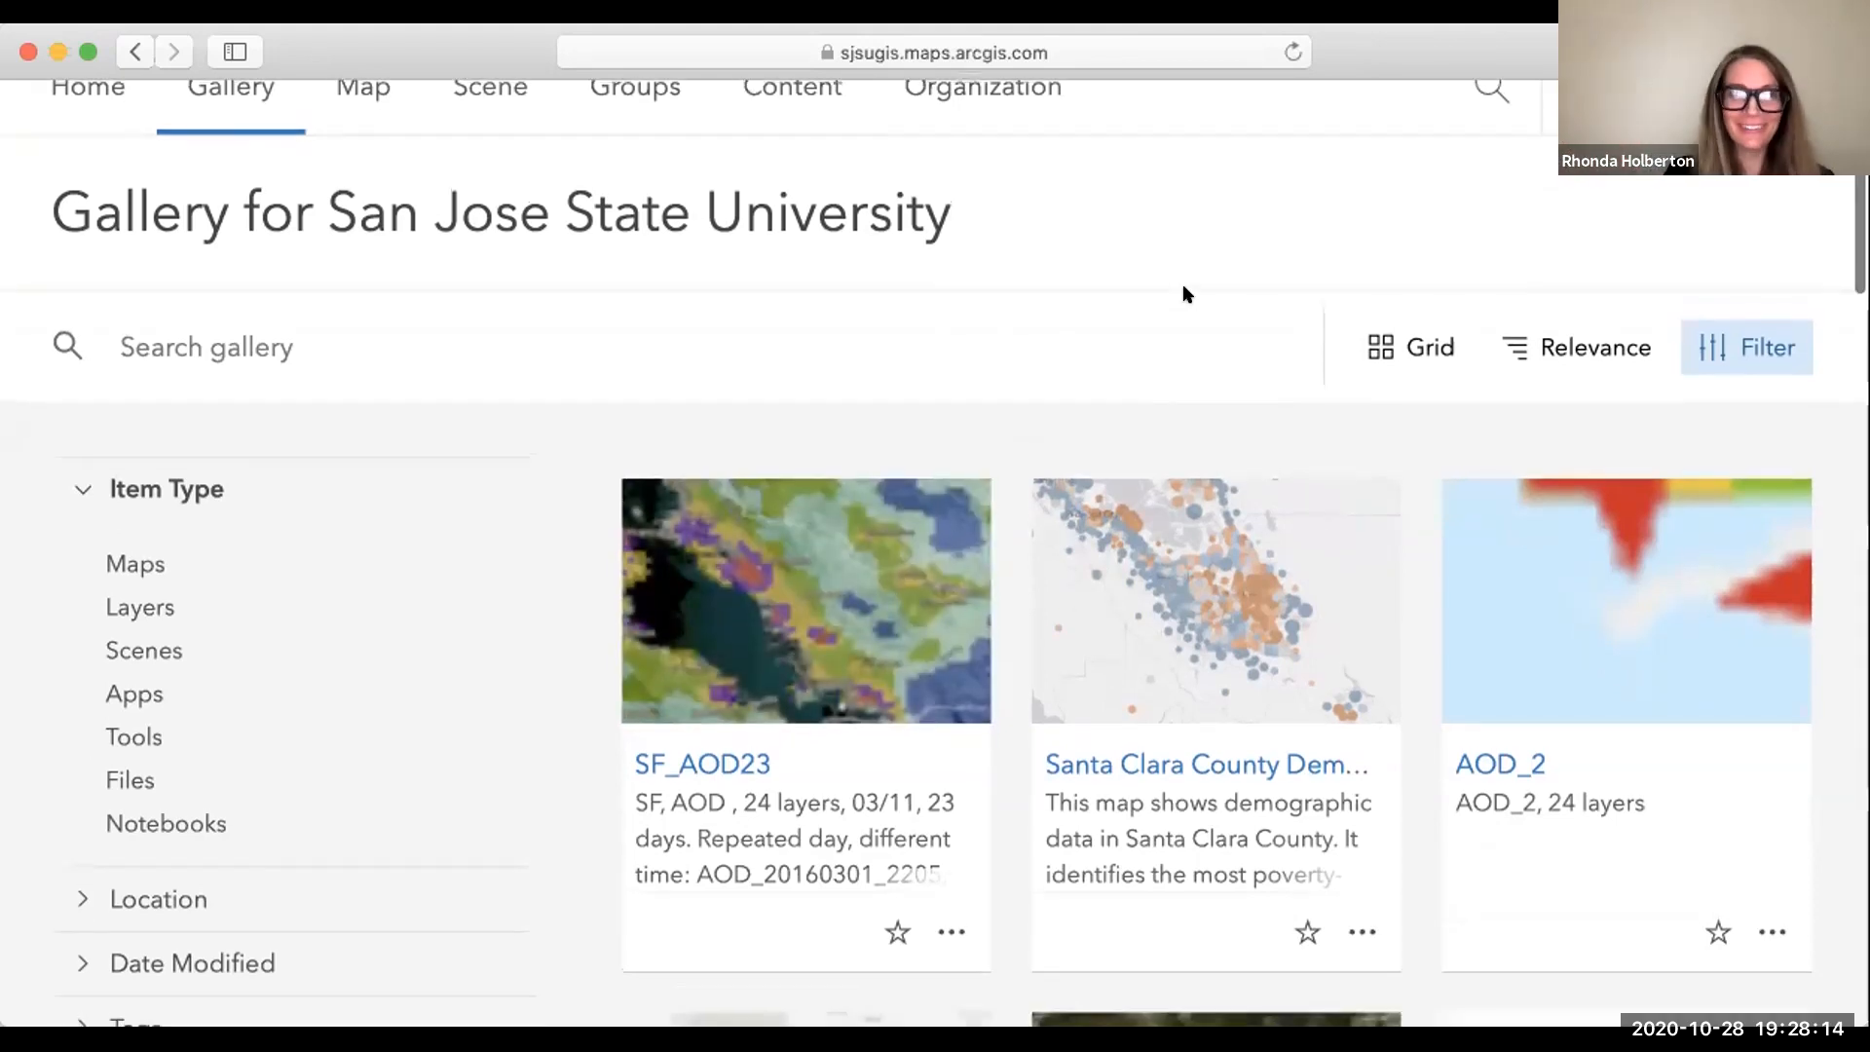
scroll(1182, 280, down, 10)
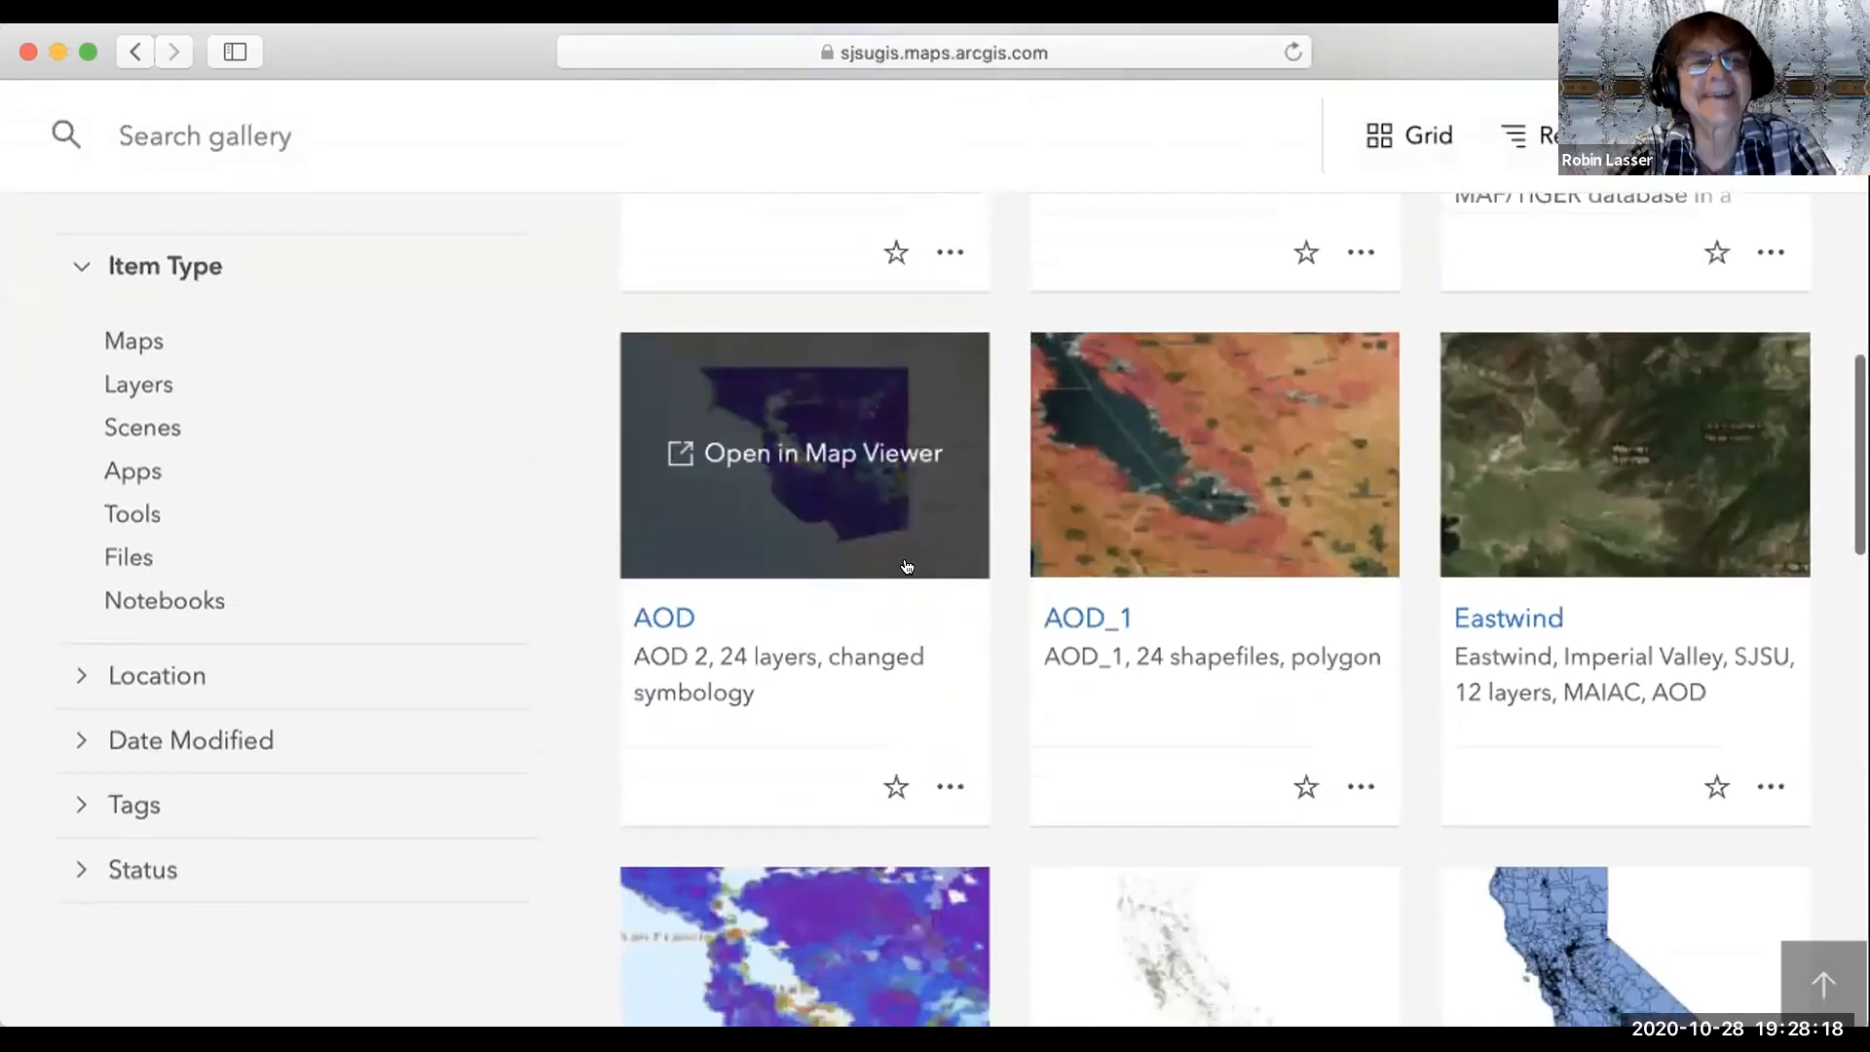
scroll(910, 565, up, 10)
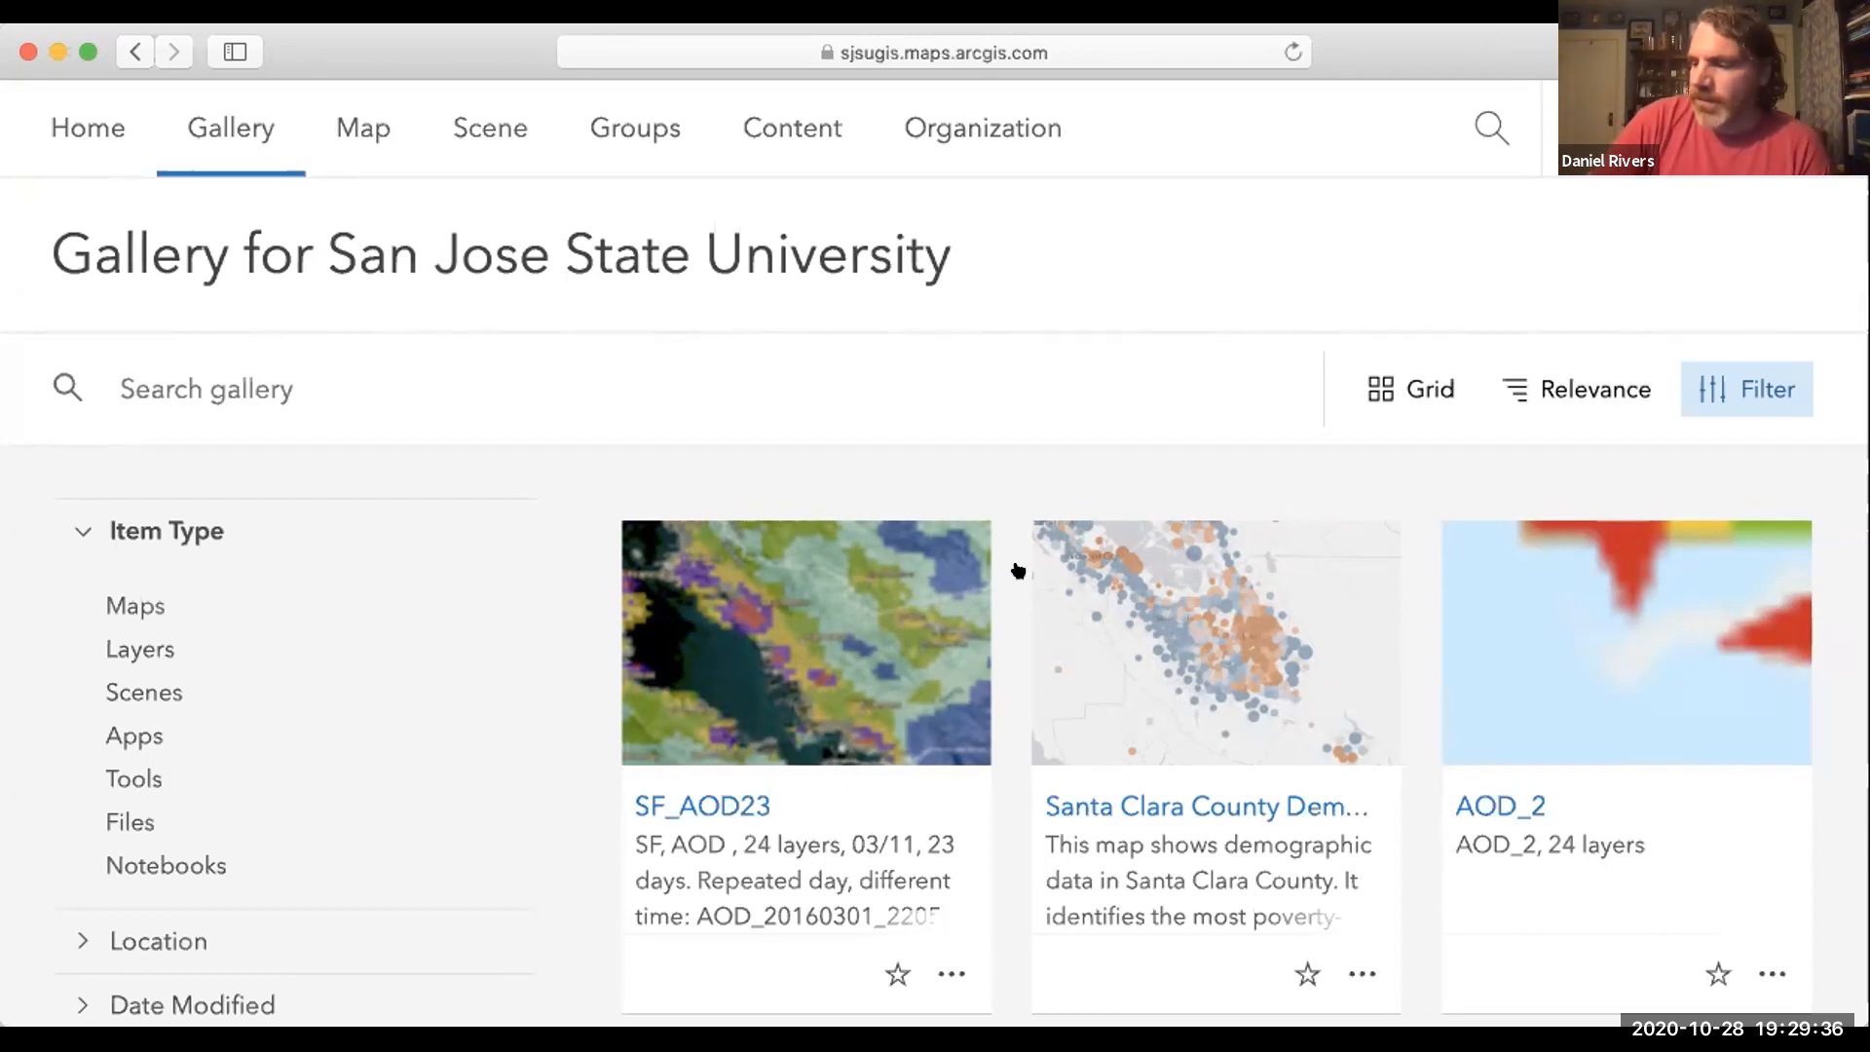
click(1686, 127)
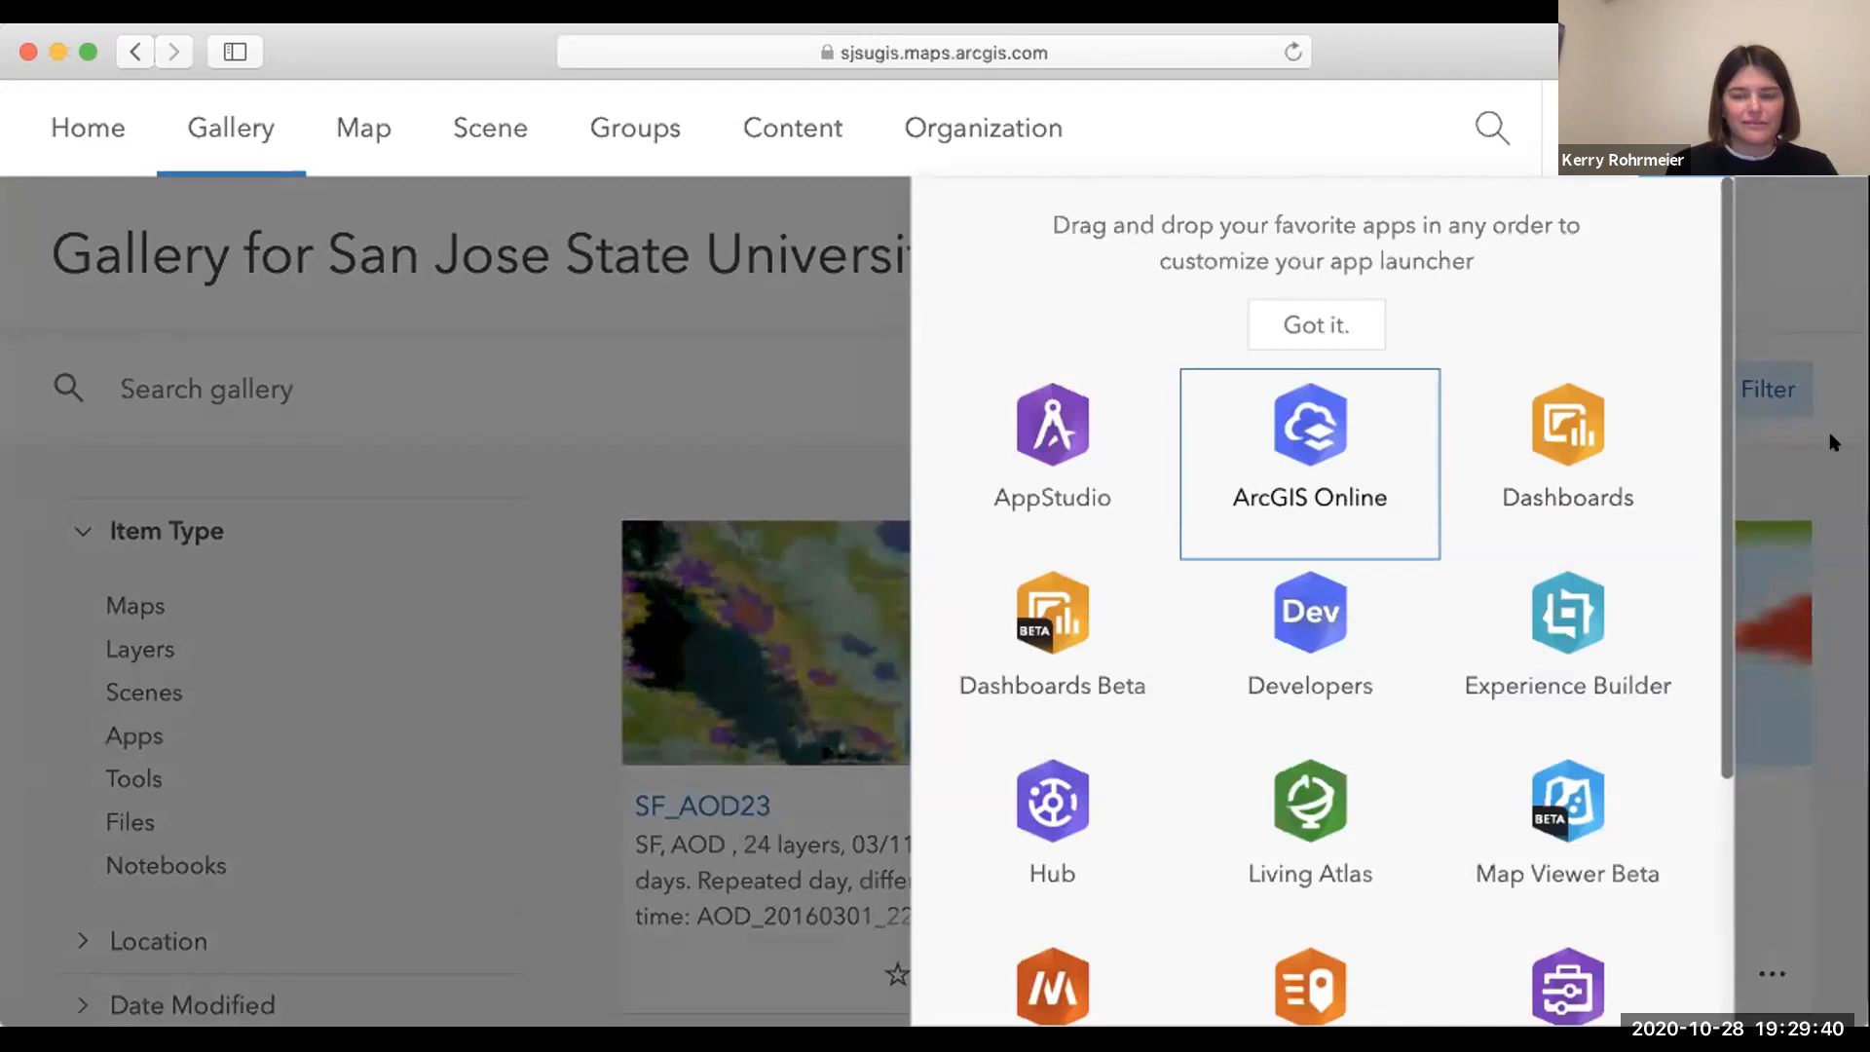
scroll(1437, 720, down, 4)
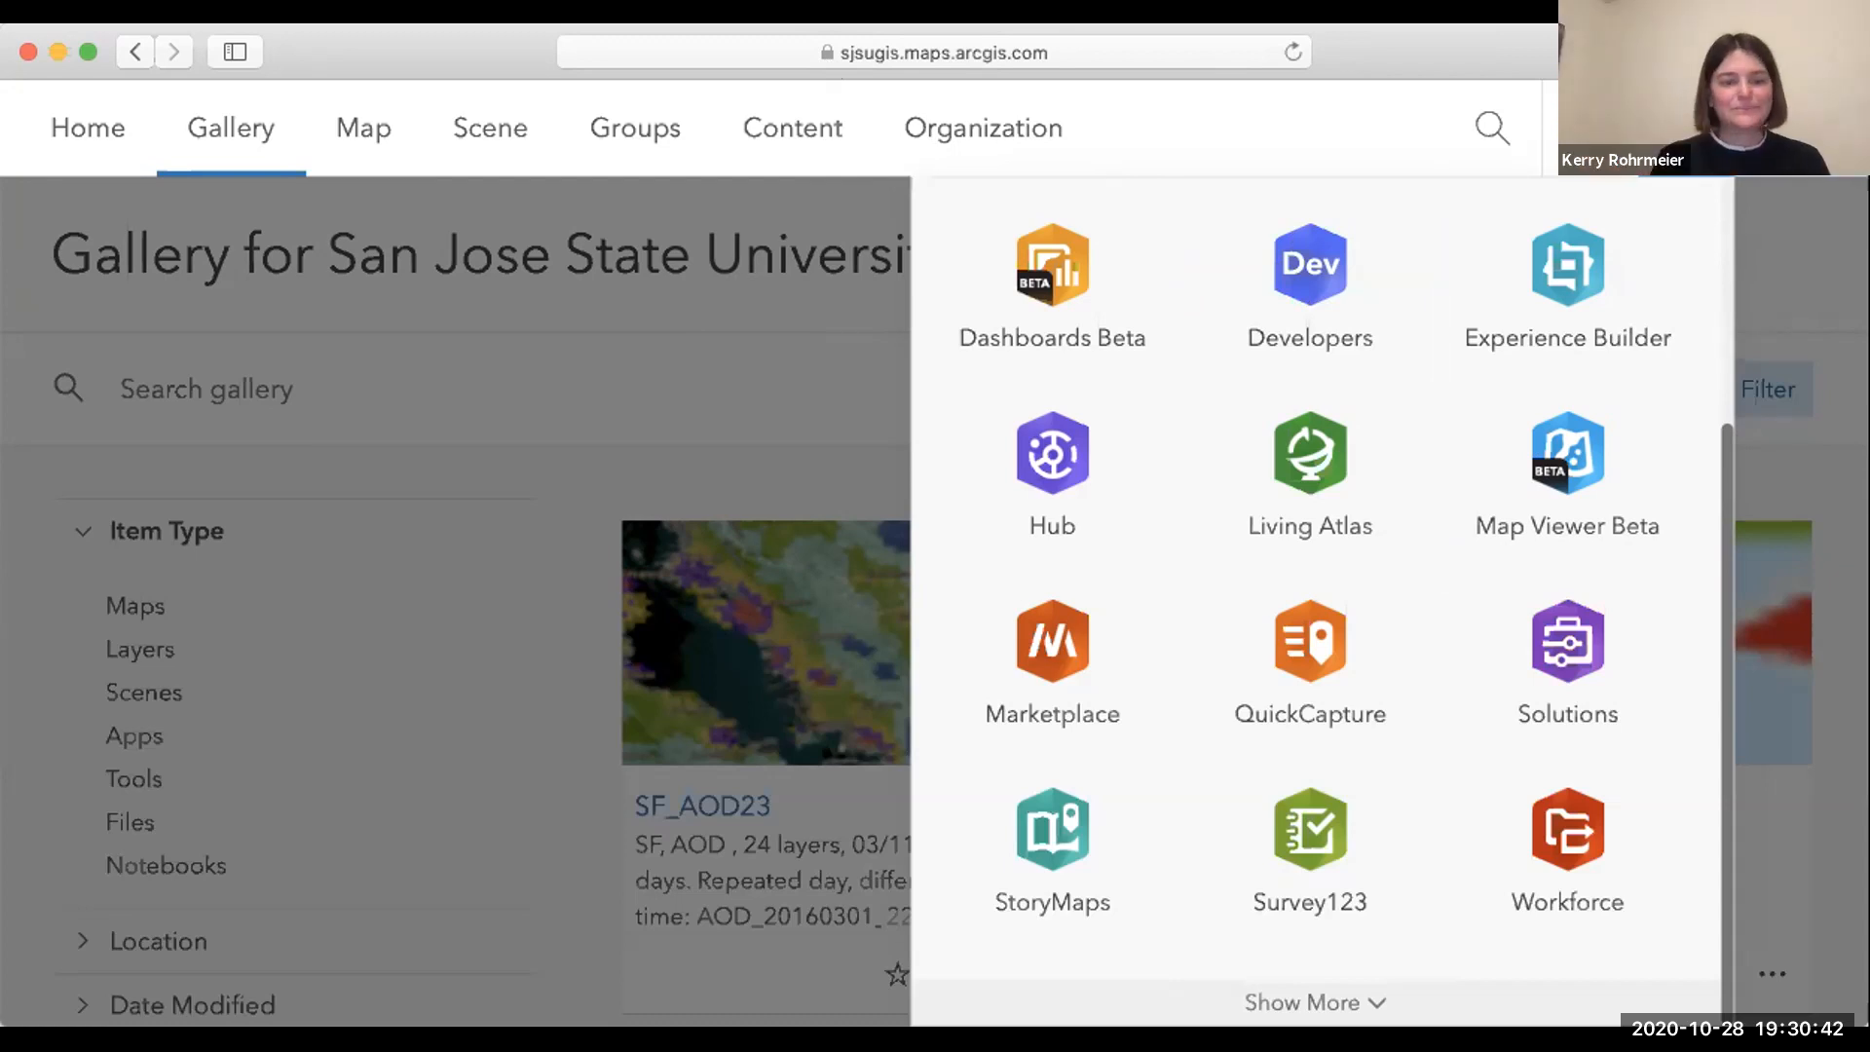
click(757, 322)
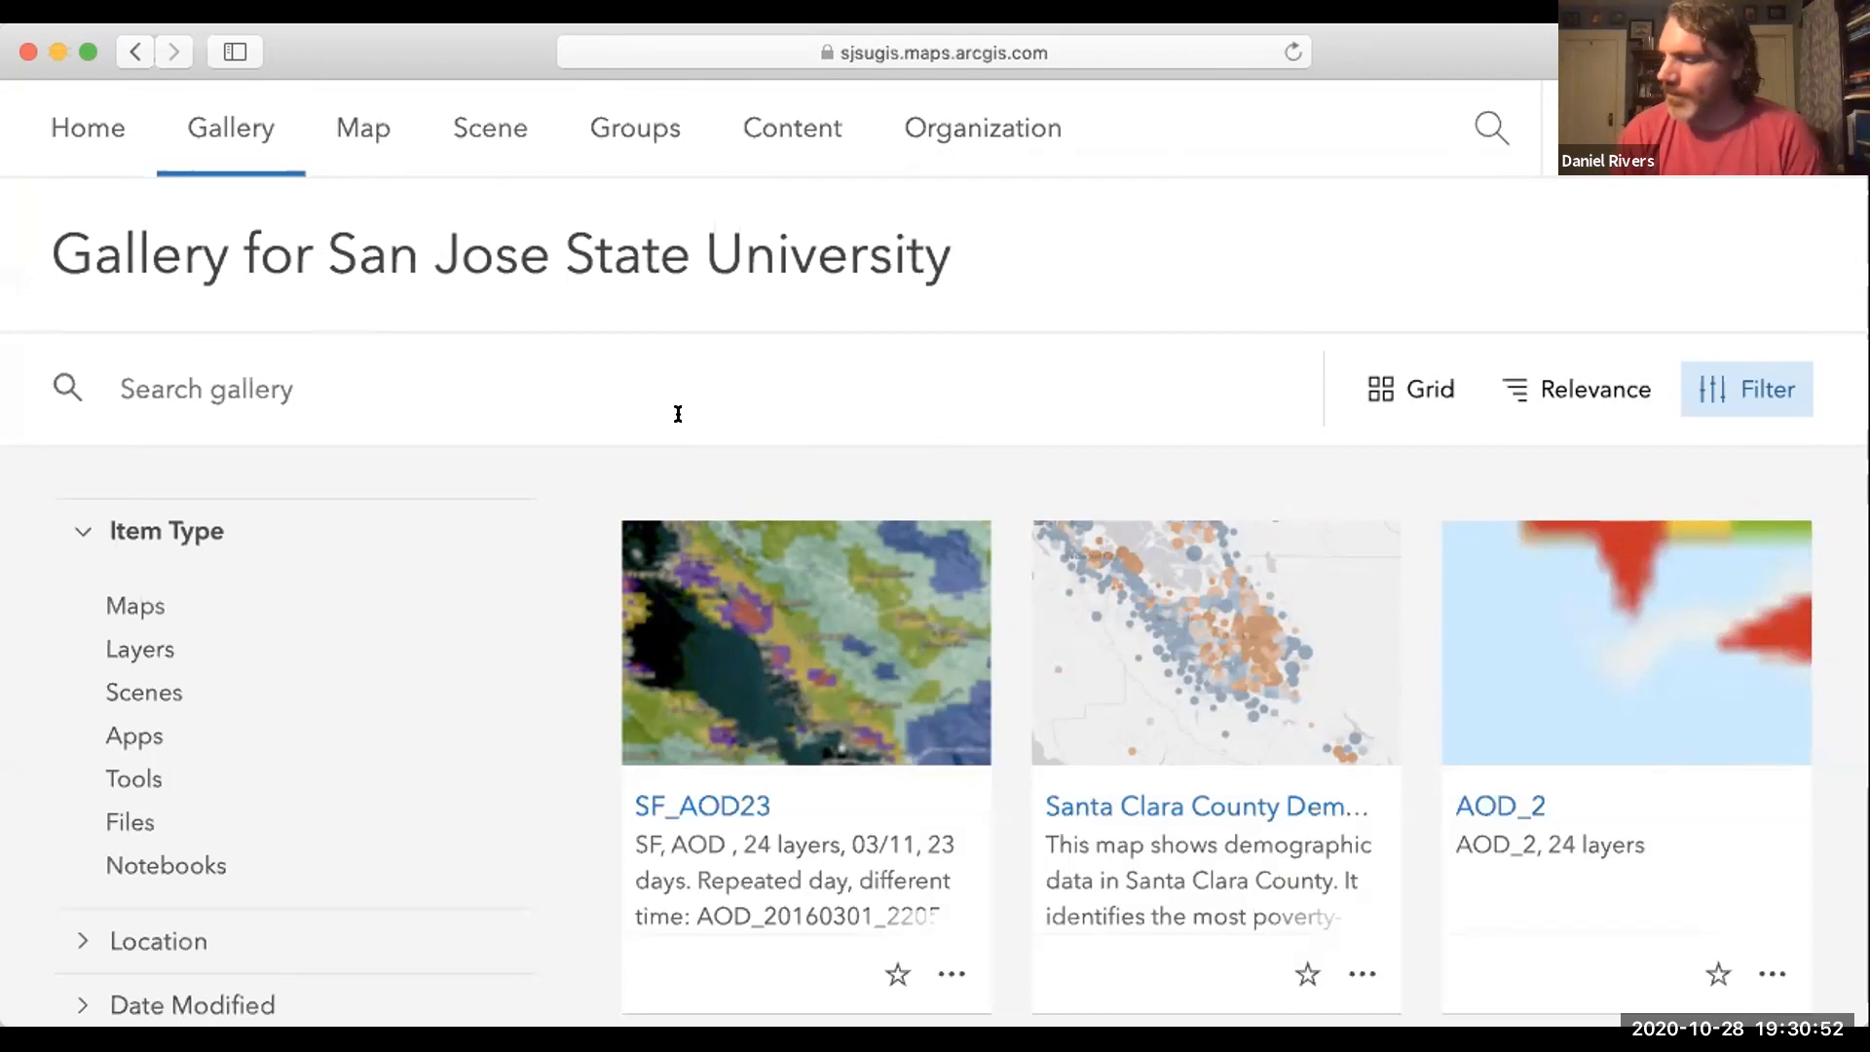
Reopen Map Viewer with the Soils Erosion Class results, then stop sharing the browser.
click(339, 134)
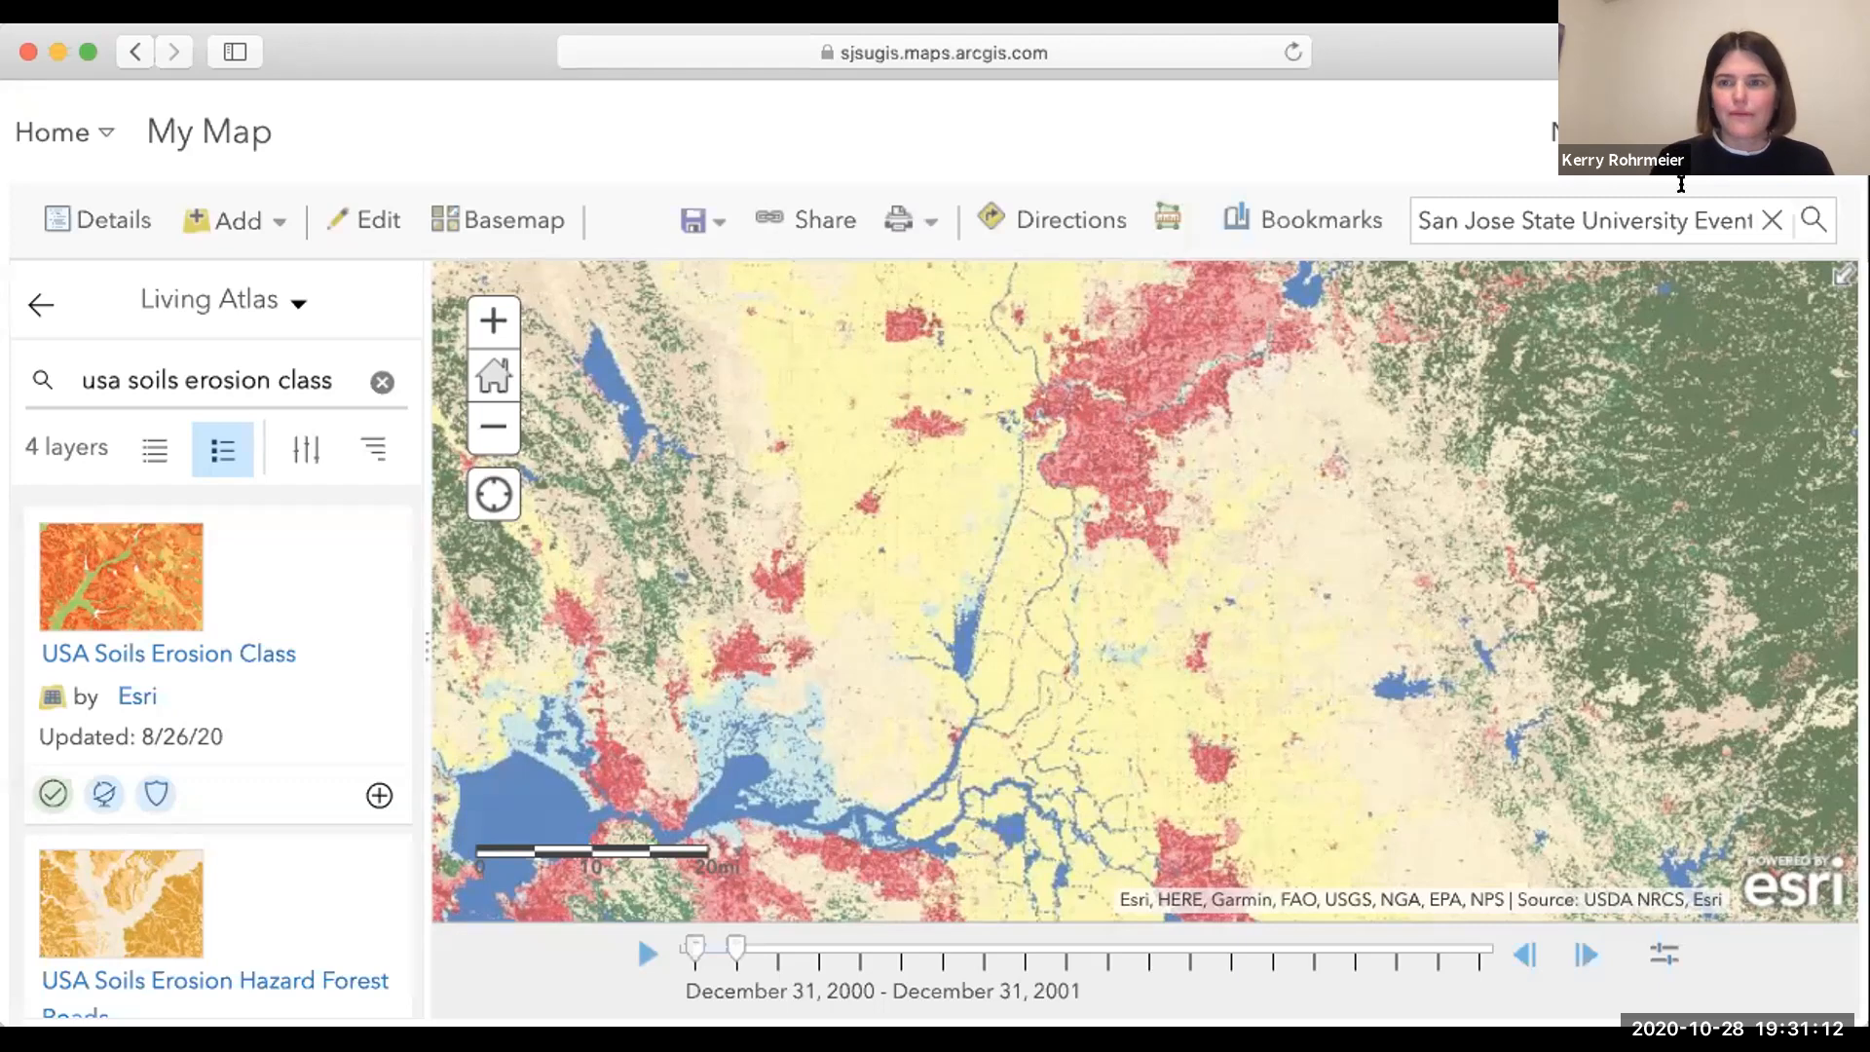
click(1148, 79)
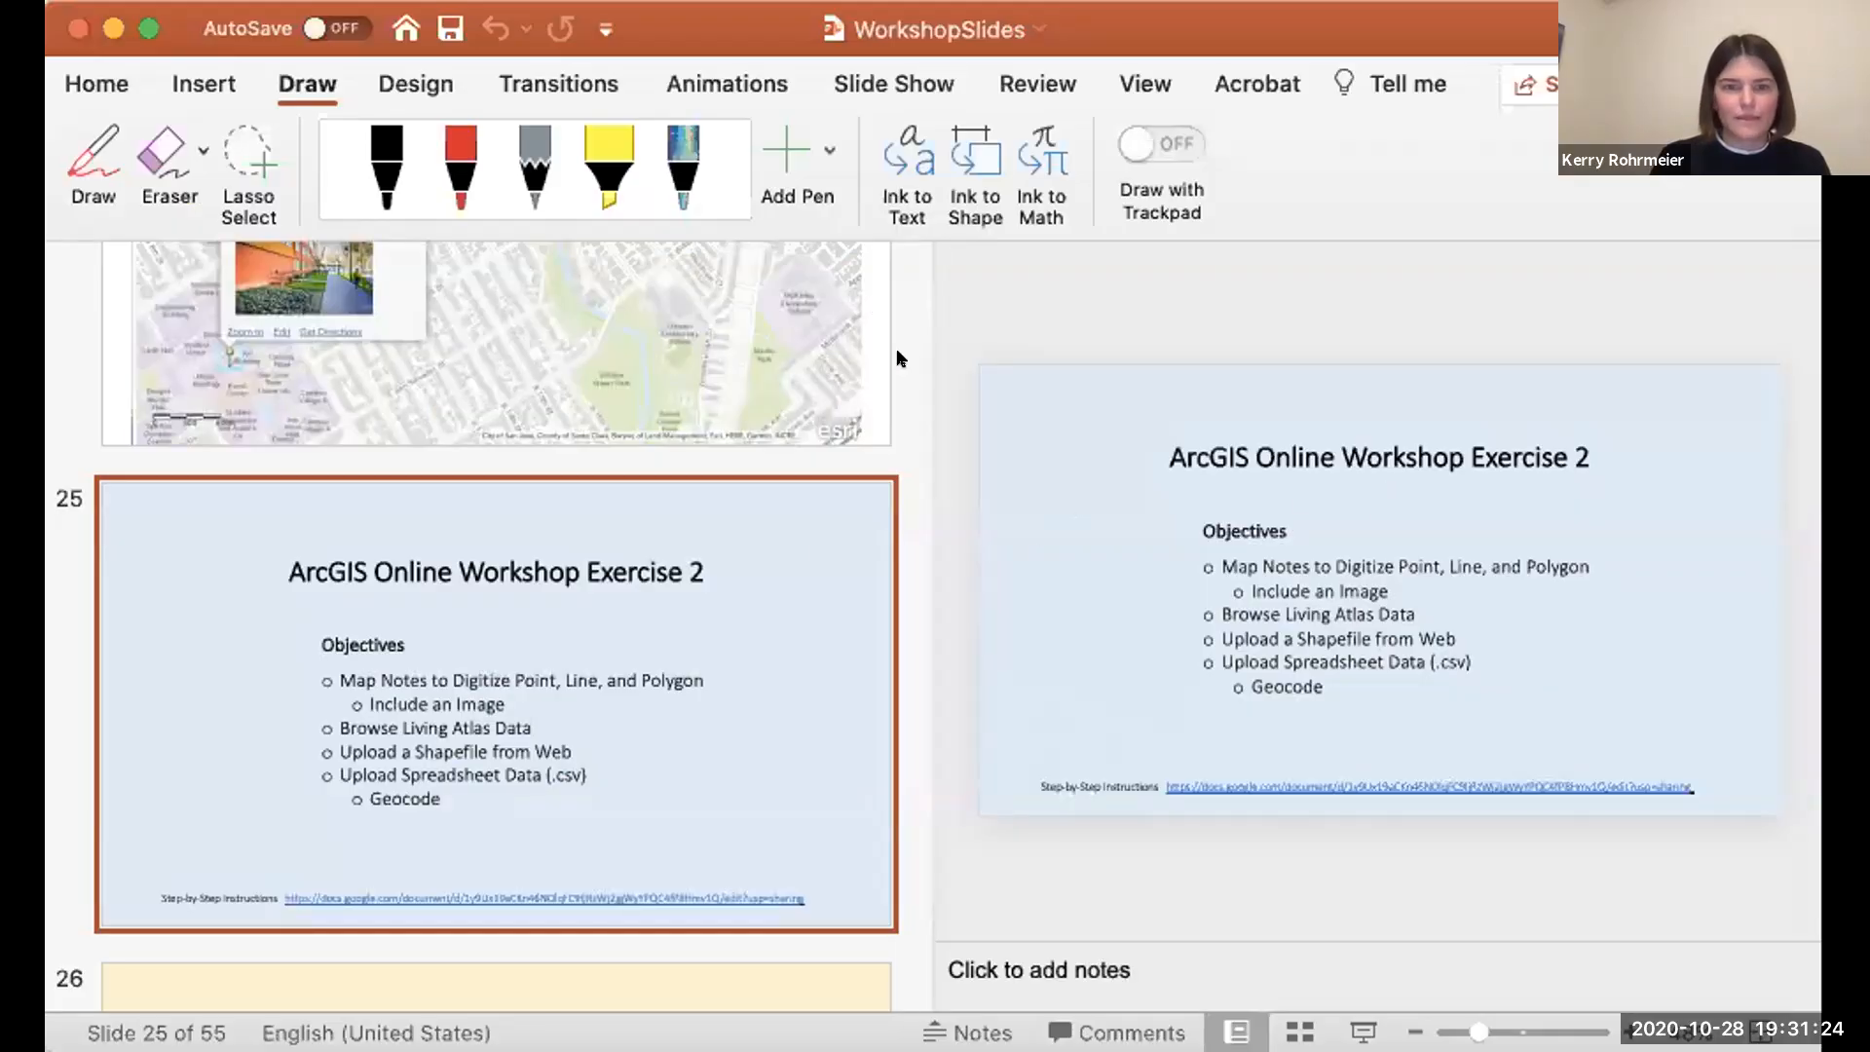
Present from slide 26, Story Mapping with ArcGIS Online, through to the Rohingya Refugee Emergency slide.
scroll(894, 347, down, 3)
scroll(886, 353, down, 5)
click(815, 384)
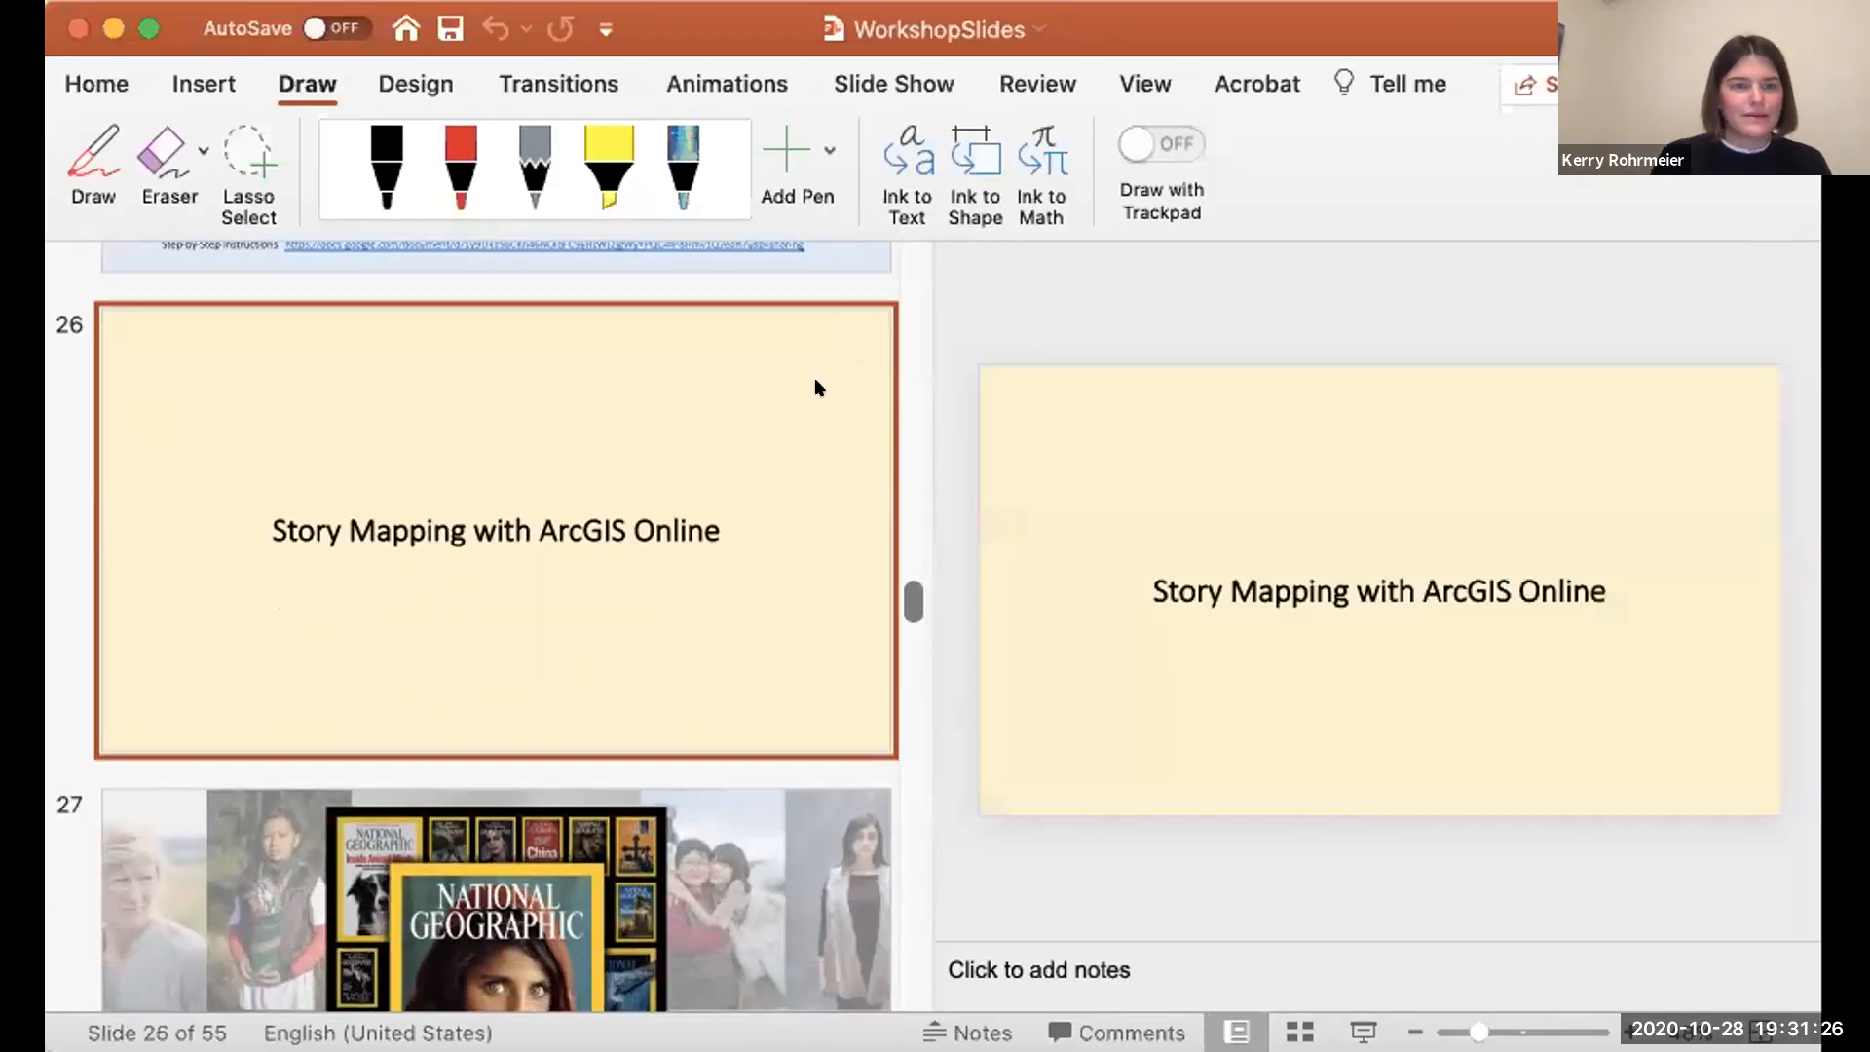
scroll(815, 384, down, 2)
scroll(815, 385, down, 1)
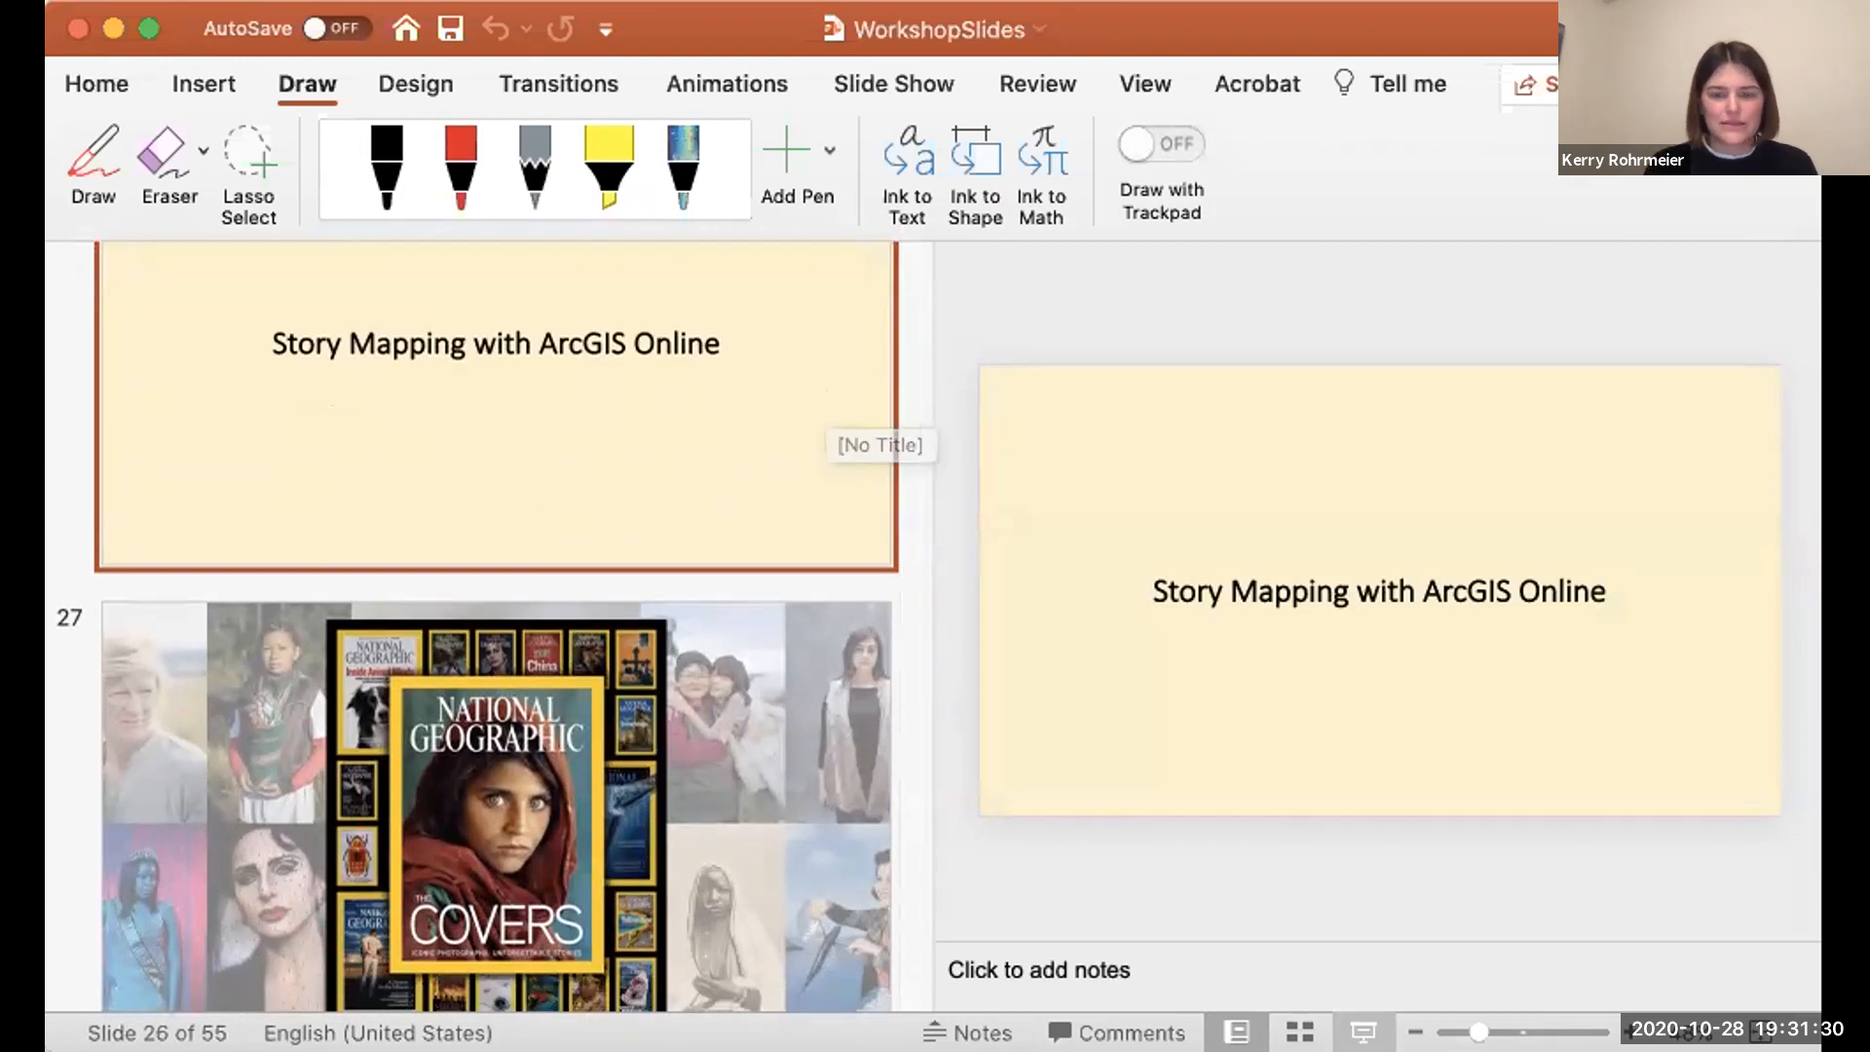
click(1363, 1032)
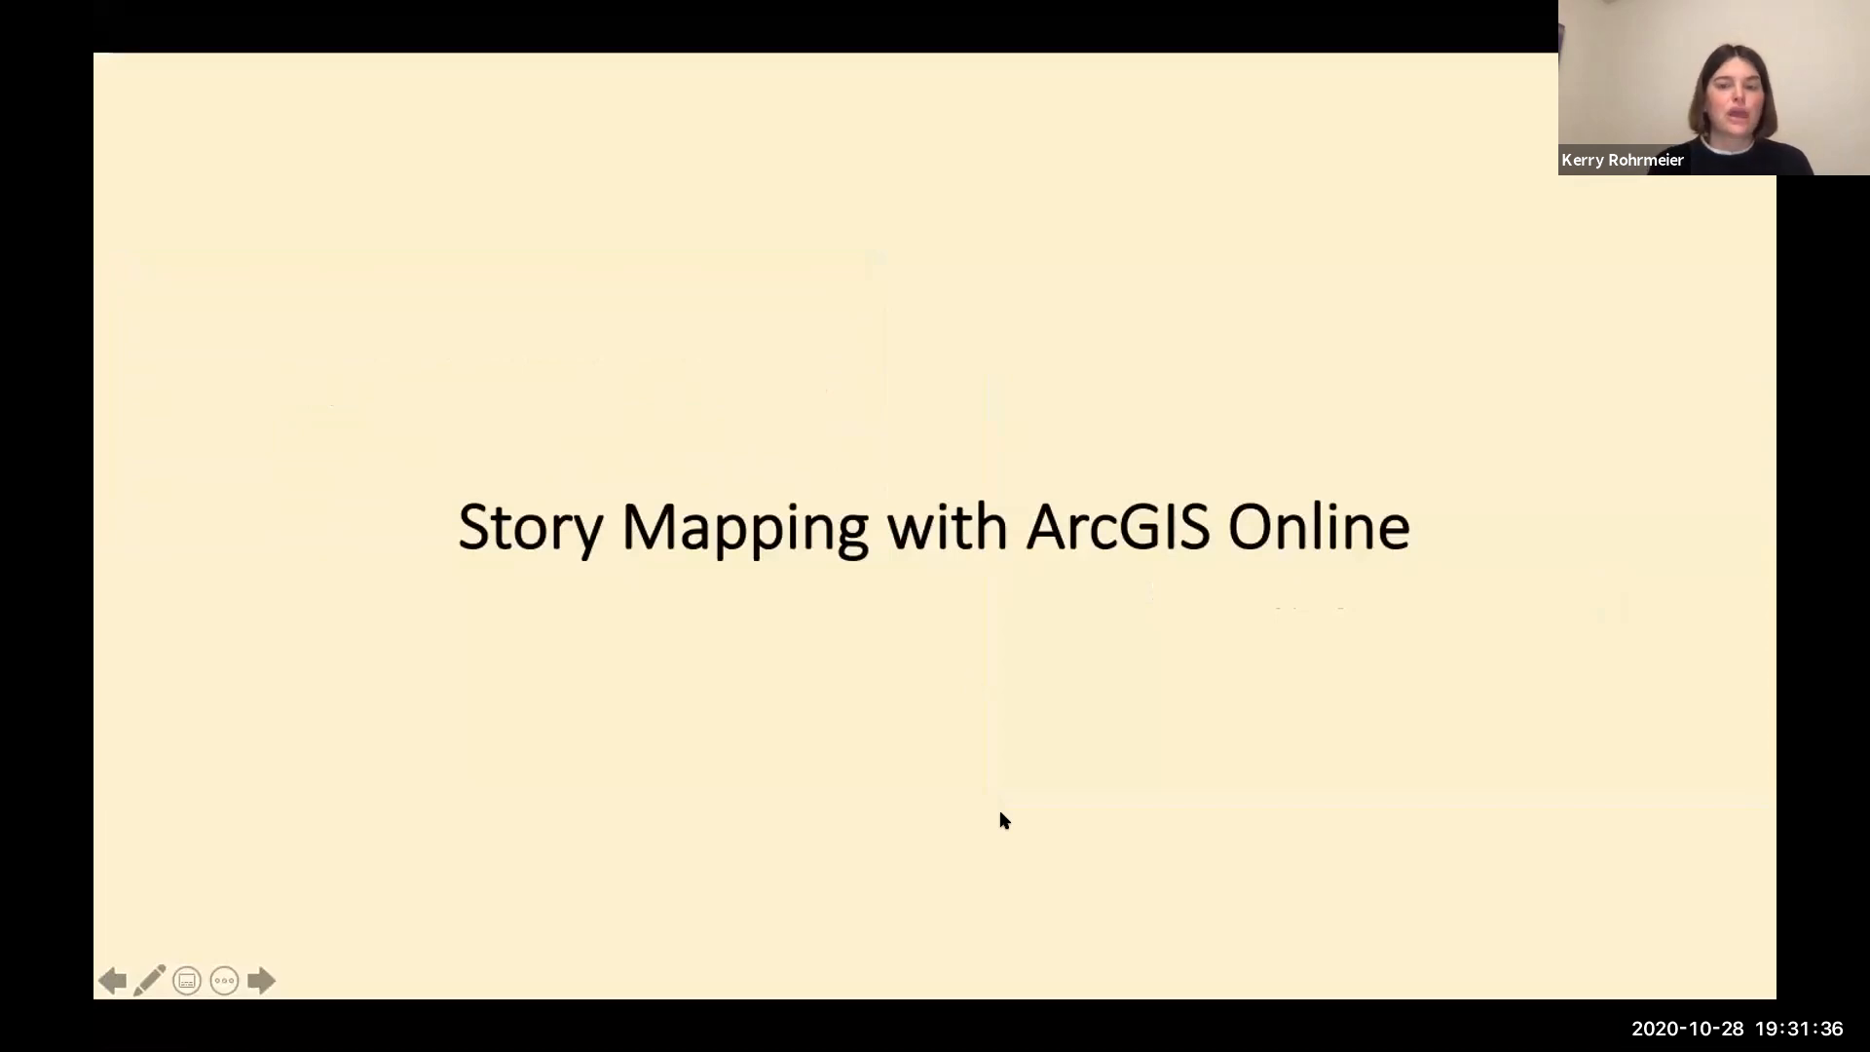
key(Right)
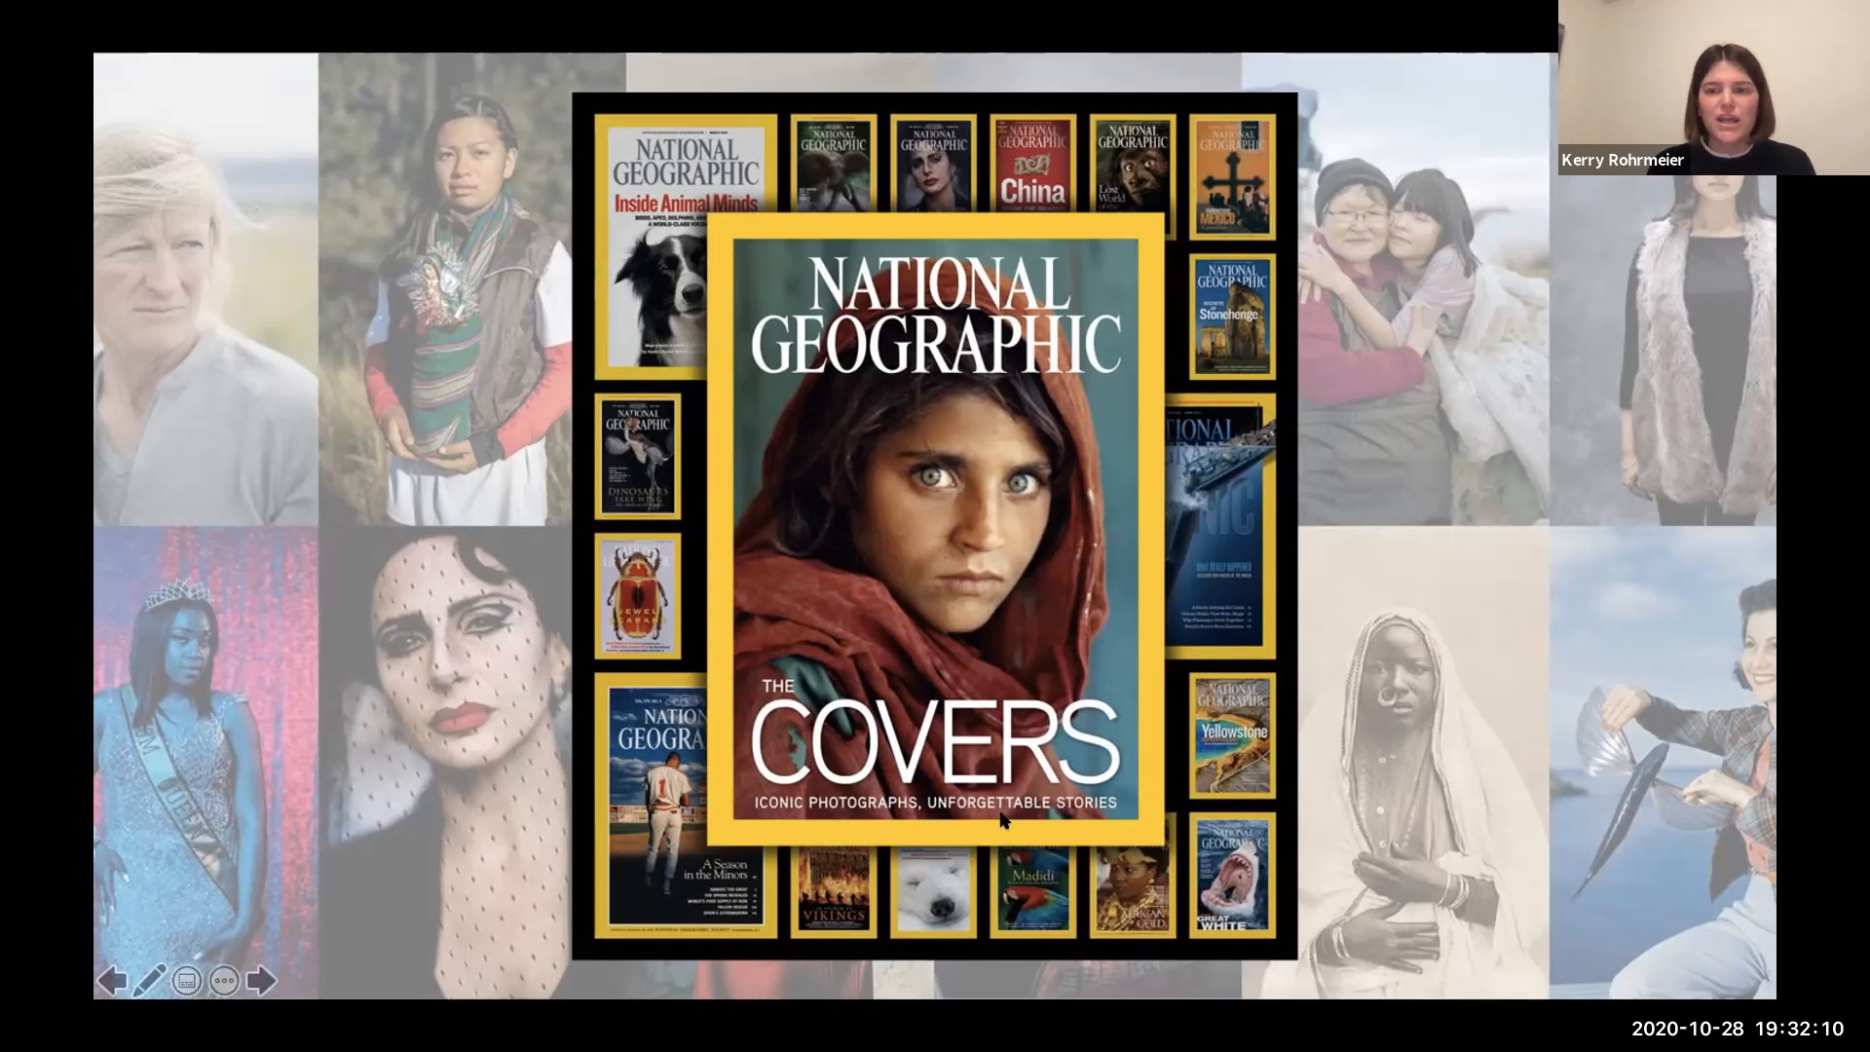
key(Right)
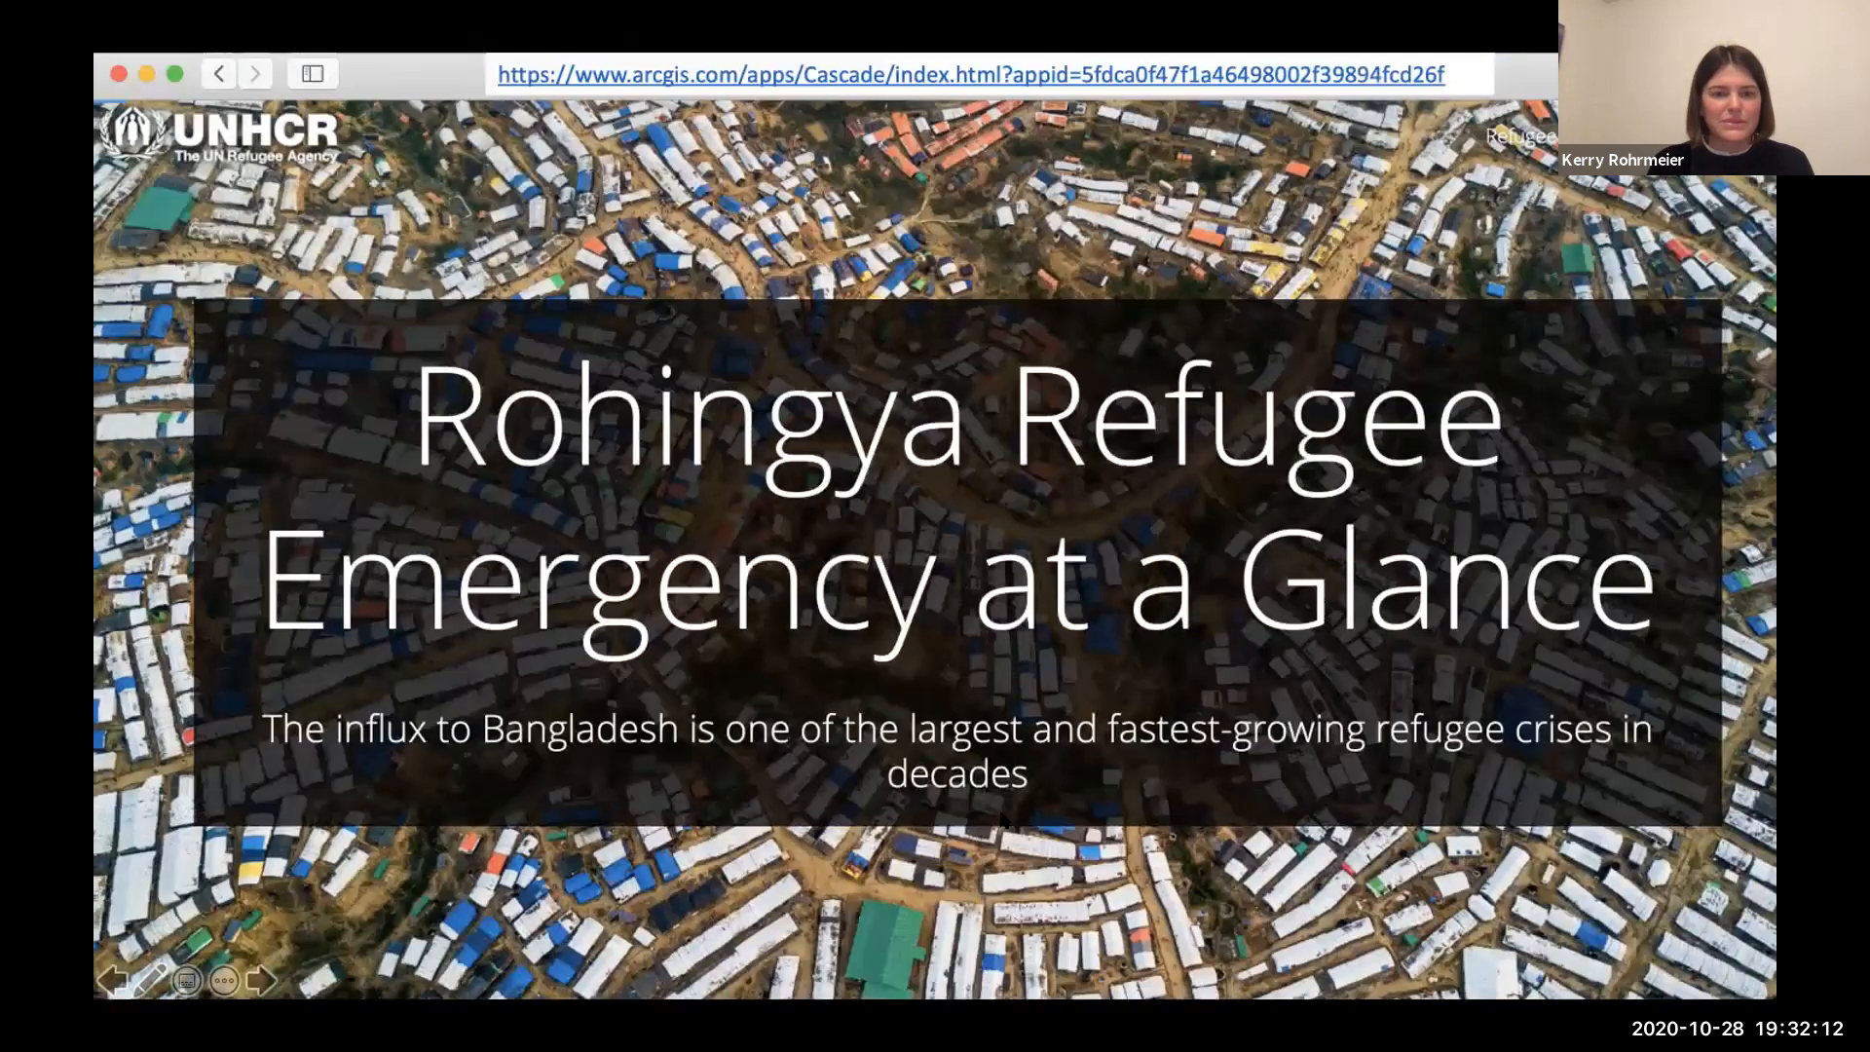
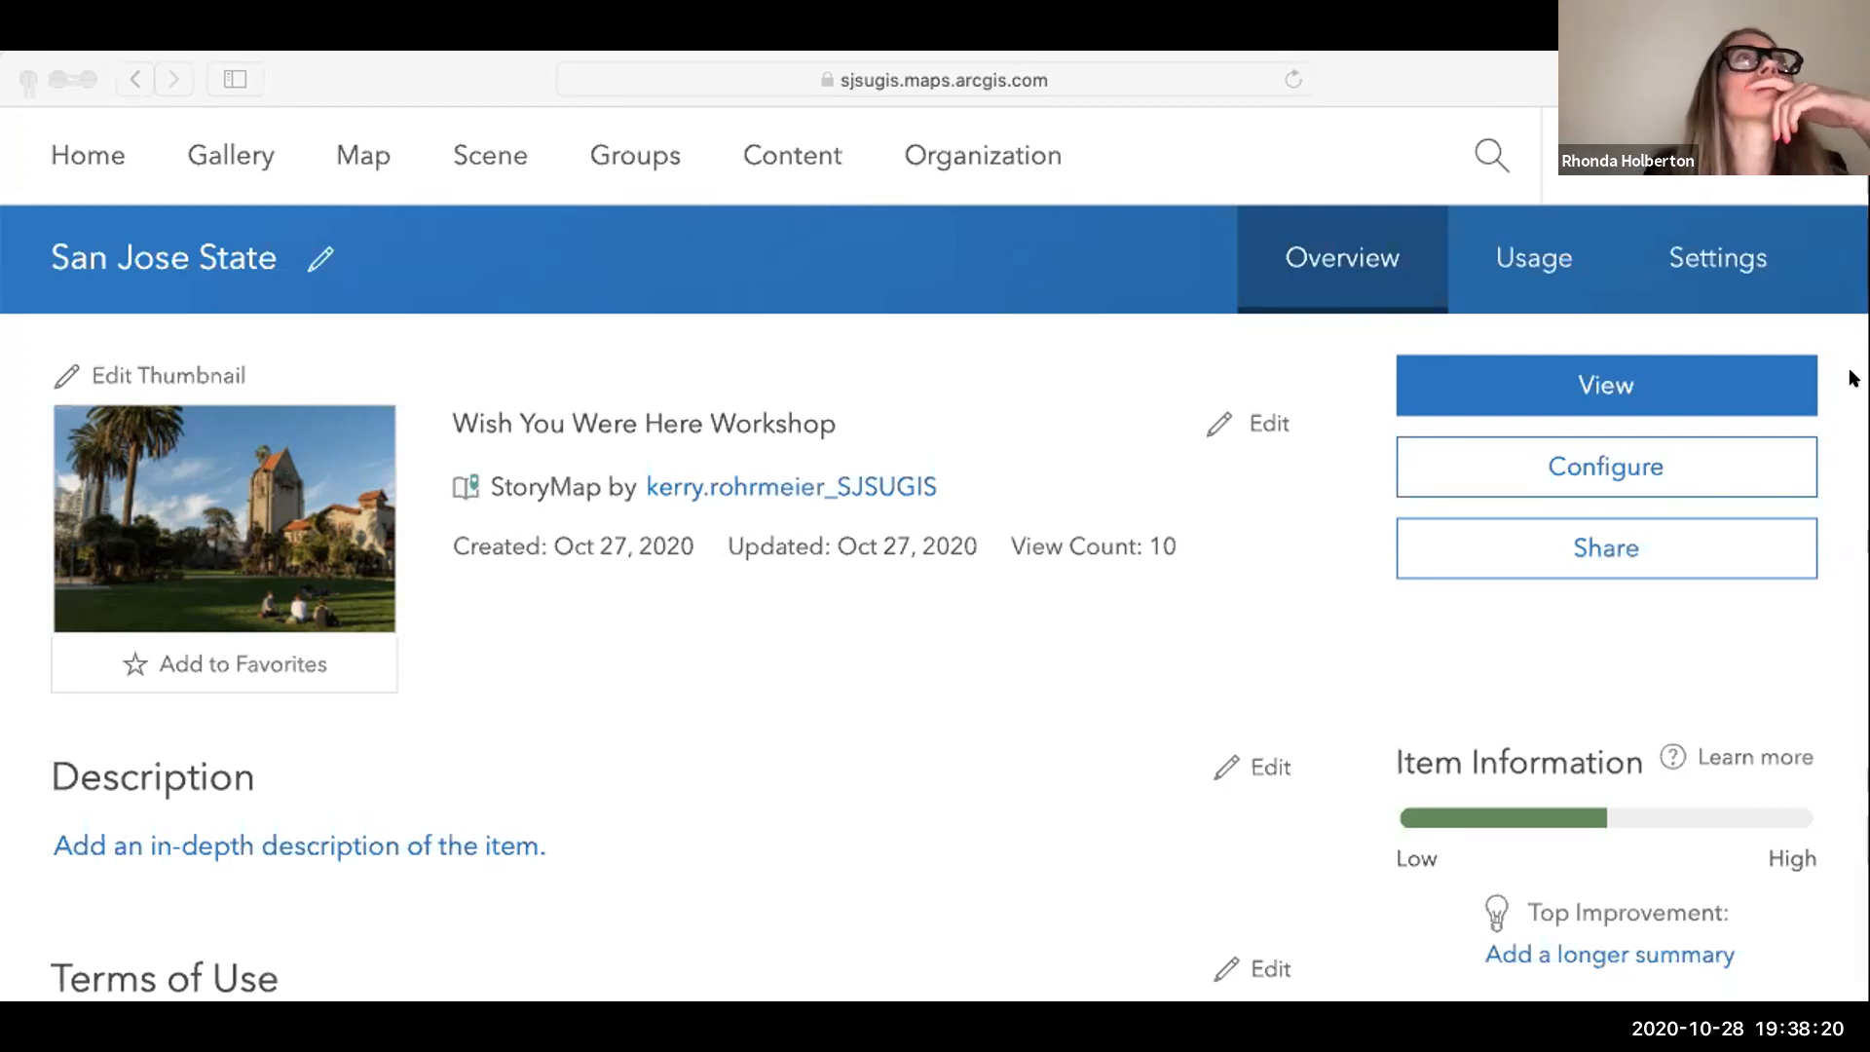
View the published San Jose State StoryMap from its ArcGIS Online item overview page.
click(372, 730)
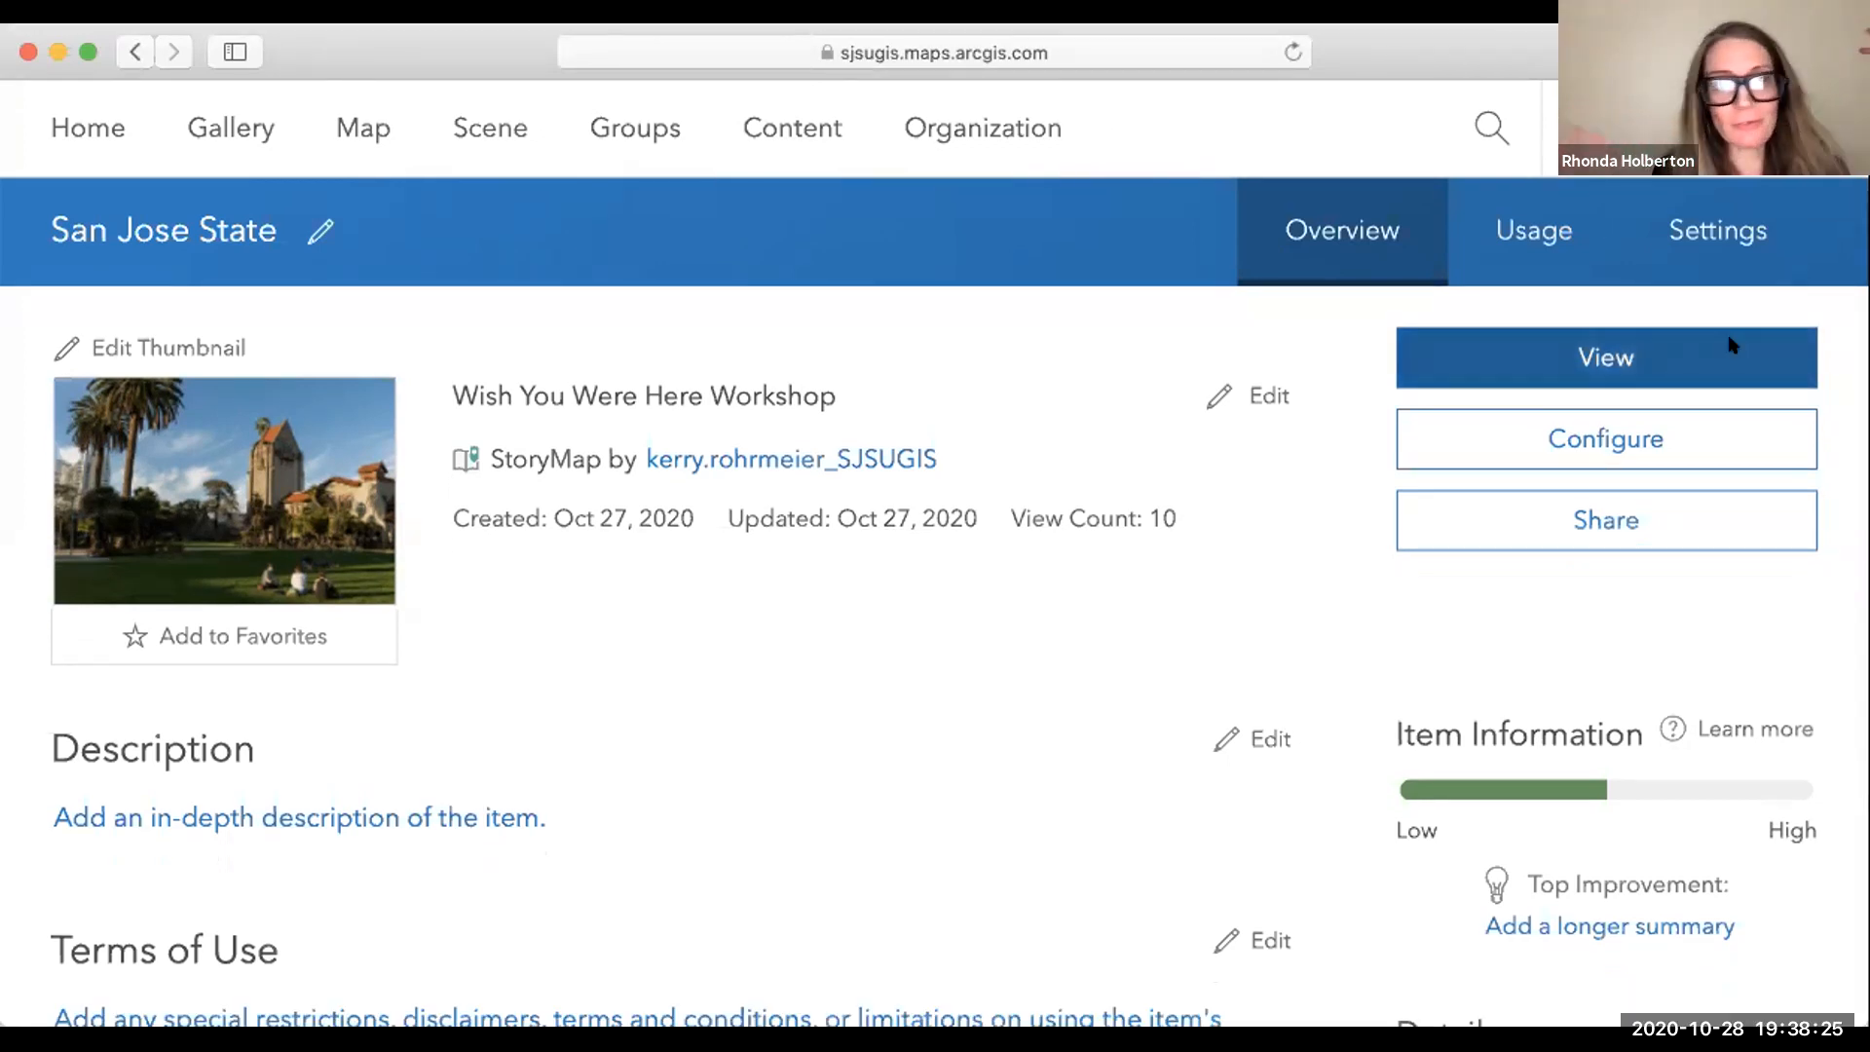
click(1730, 372)
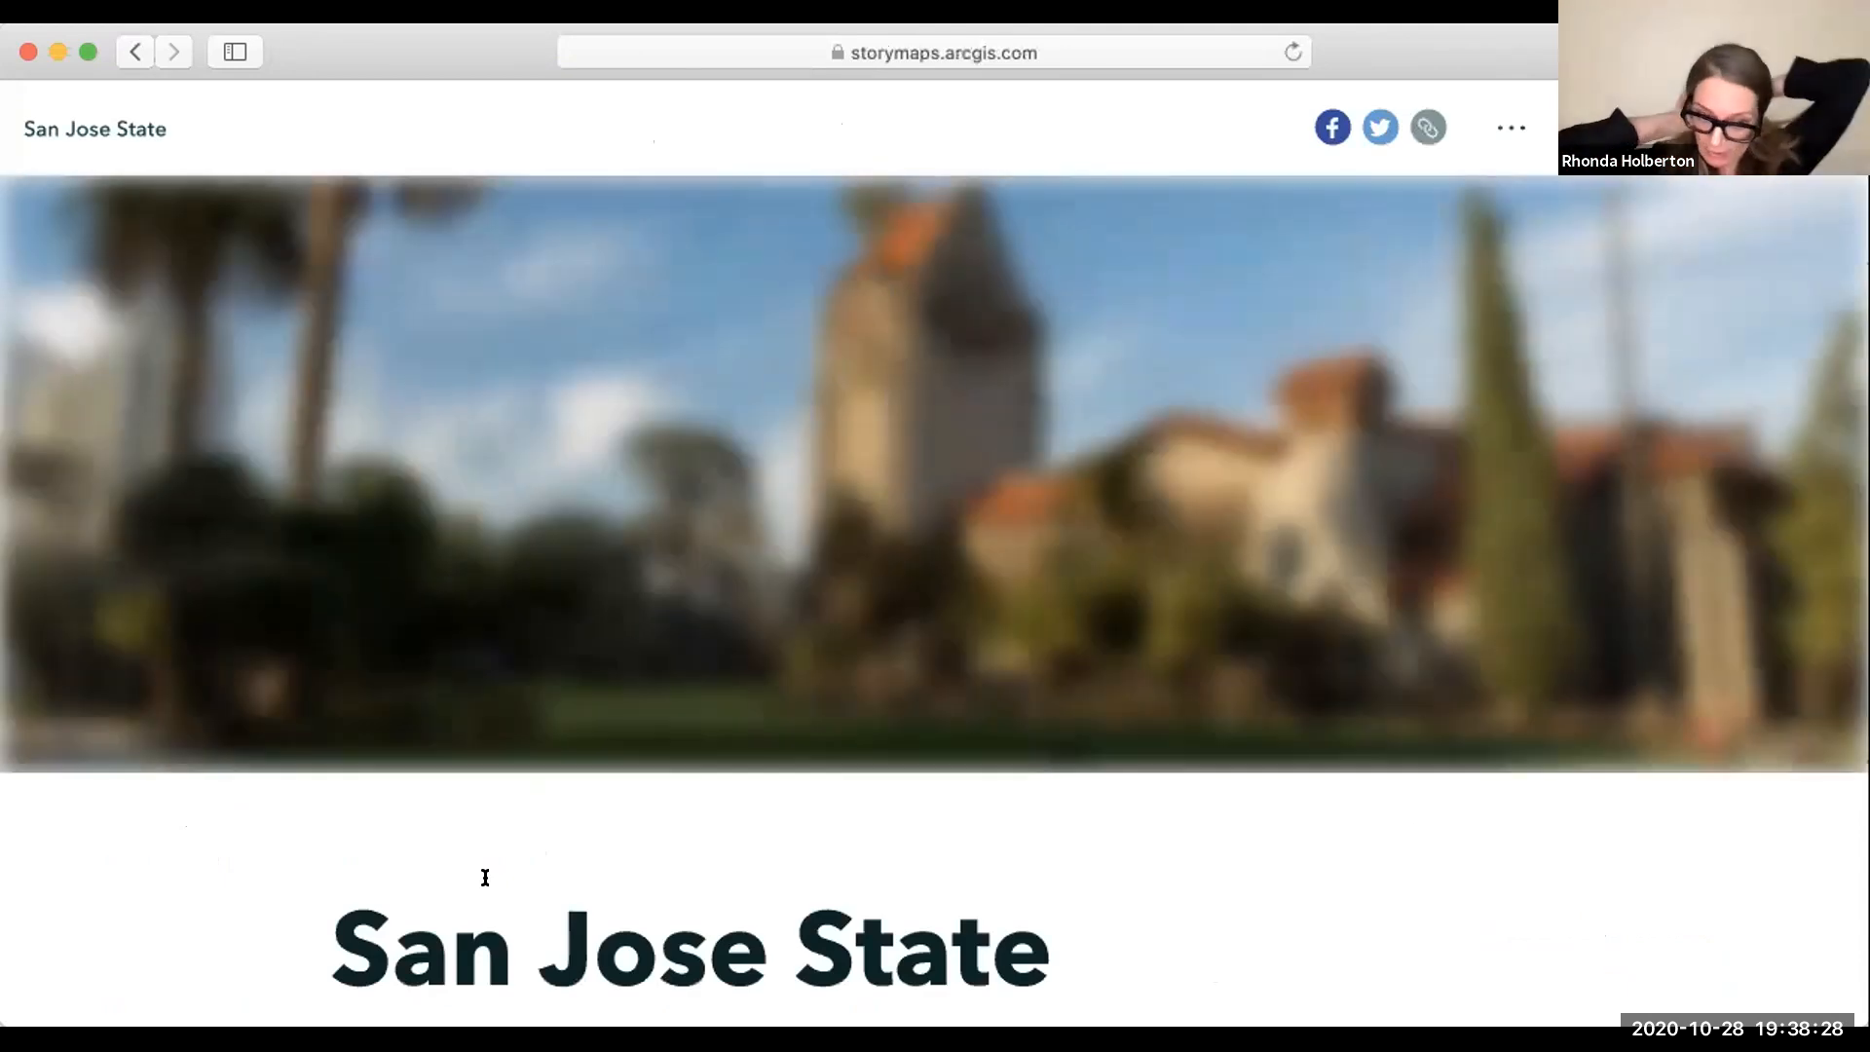
Scroll to the SJSU Buildings map, show the MLK Library details and zoom out three levels.
scroll(1028, 855, down, 10)
scroll(1031, 854, down, 8)
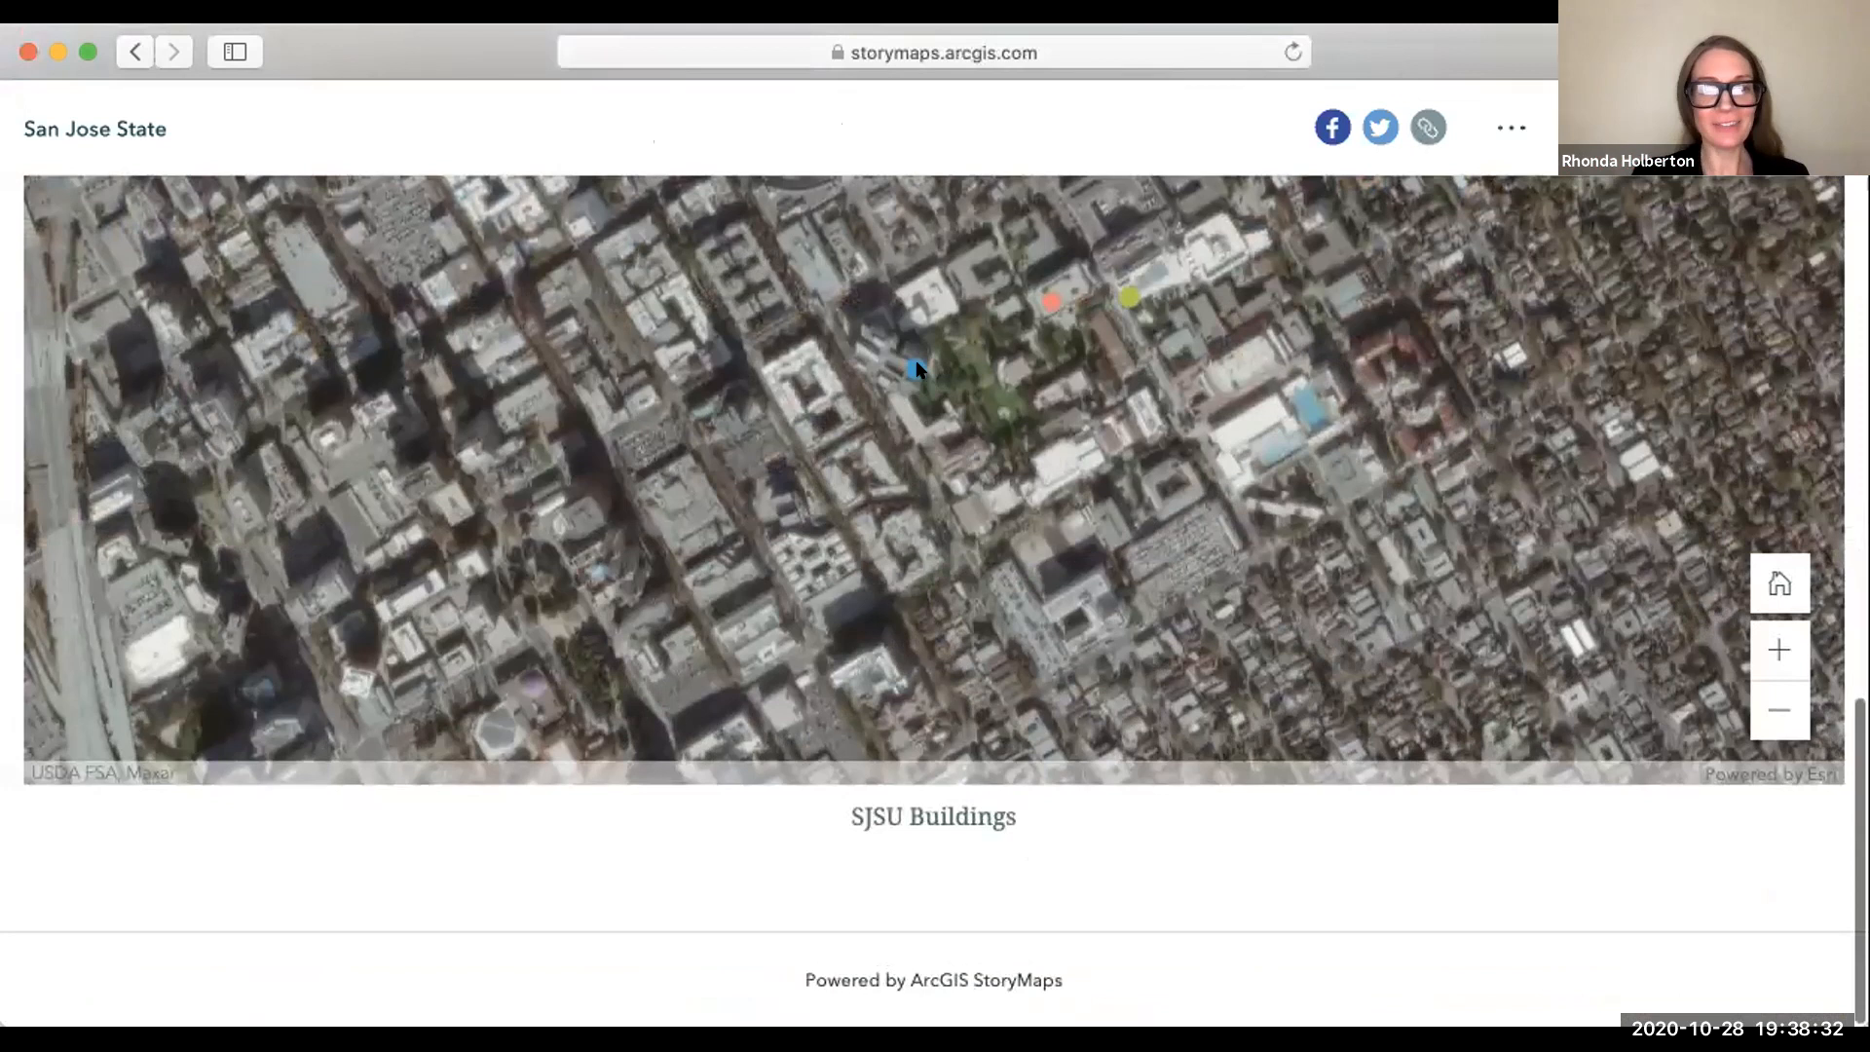
click(916, 369)
scroll(941, 440, up, 4)
scroll(941, 439, up, 3)
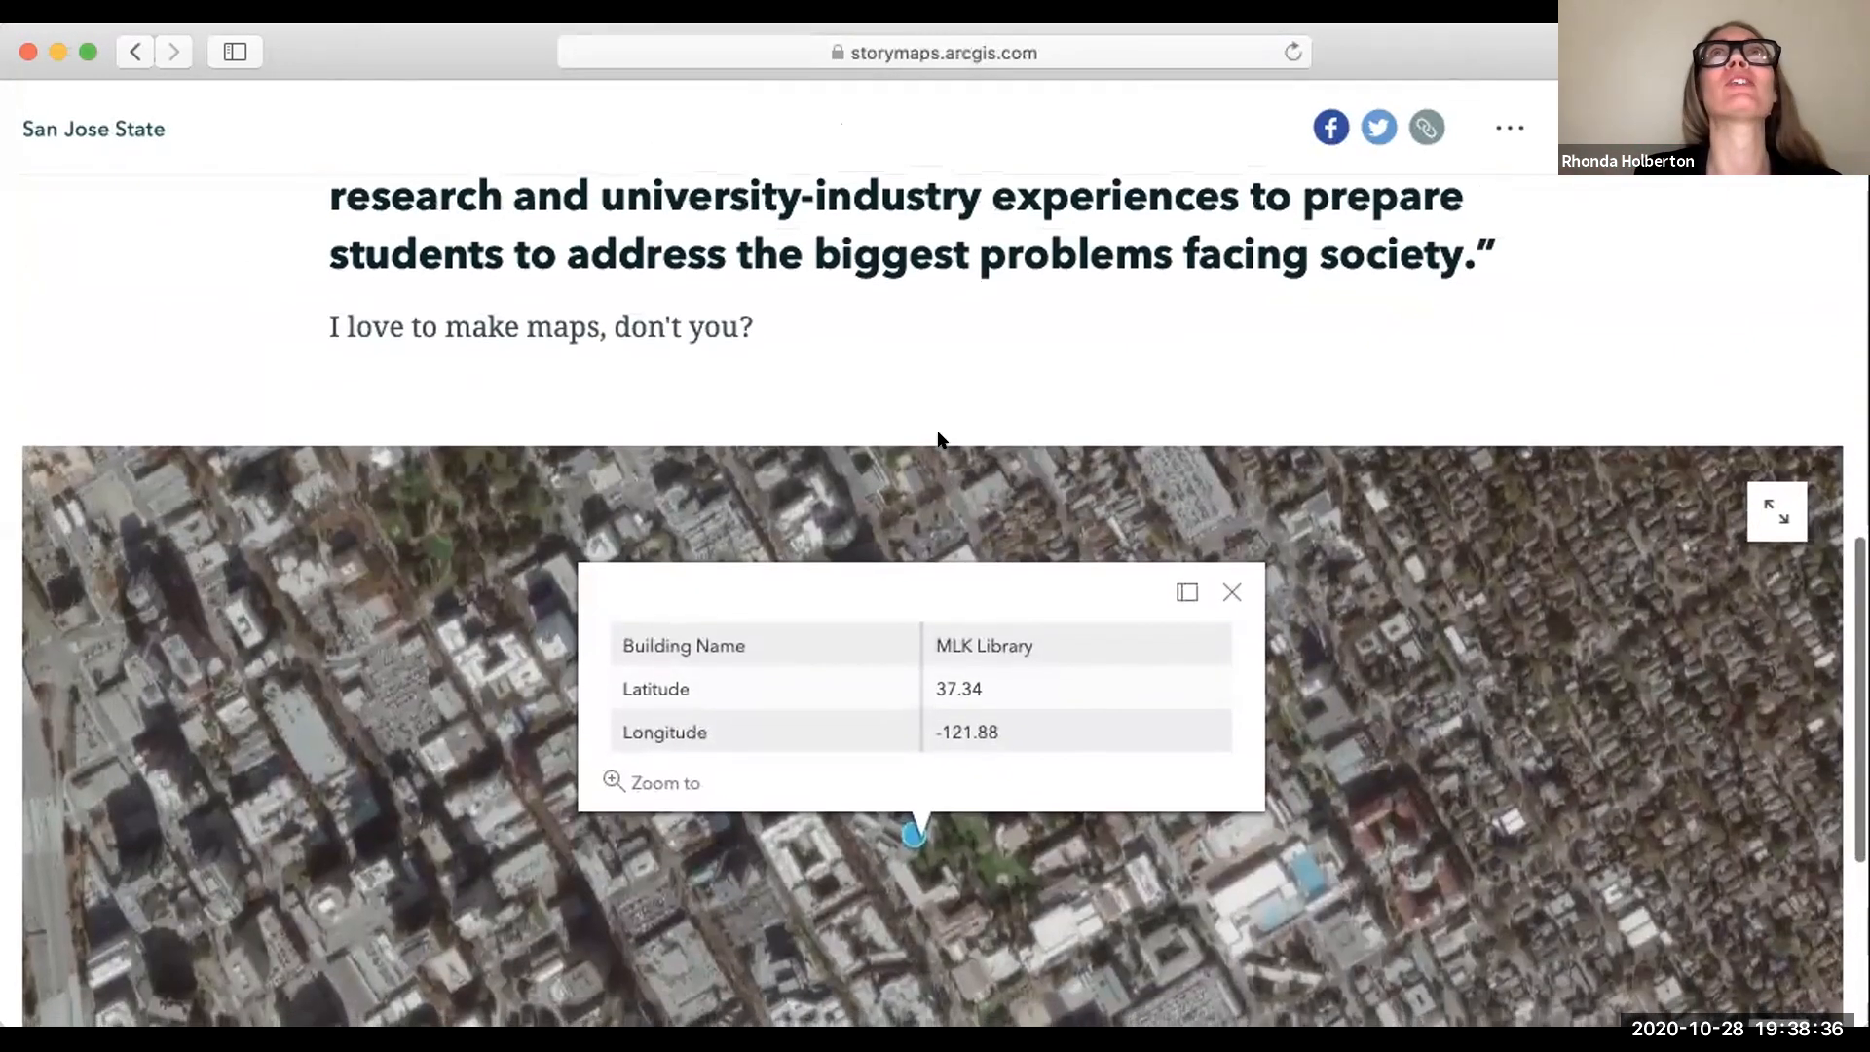
scroll(1787, 800, down, 3)
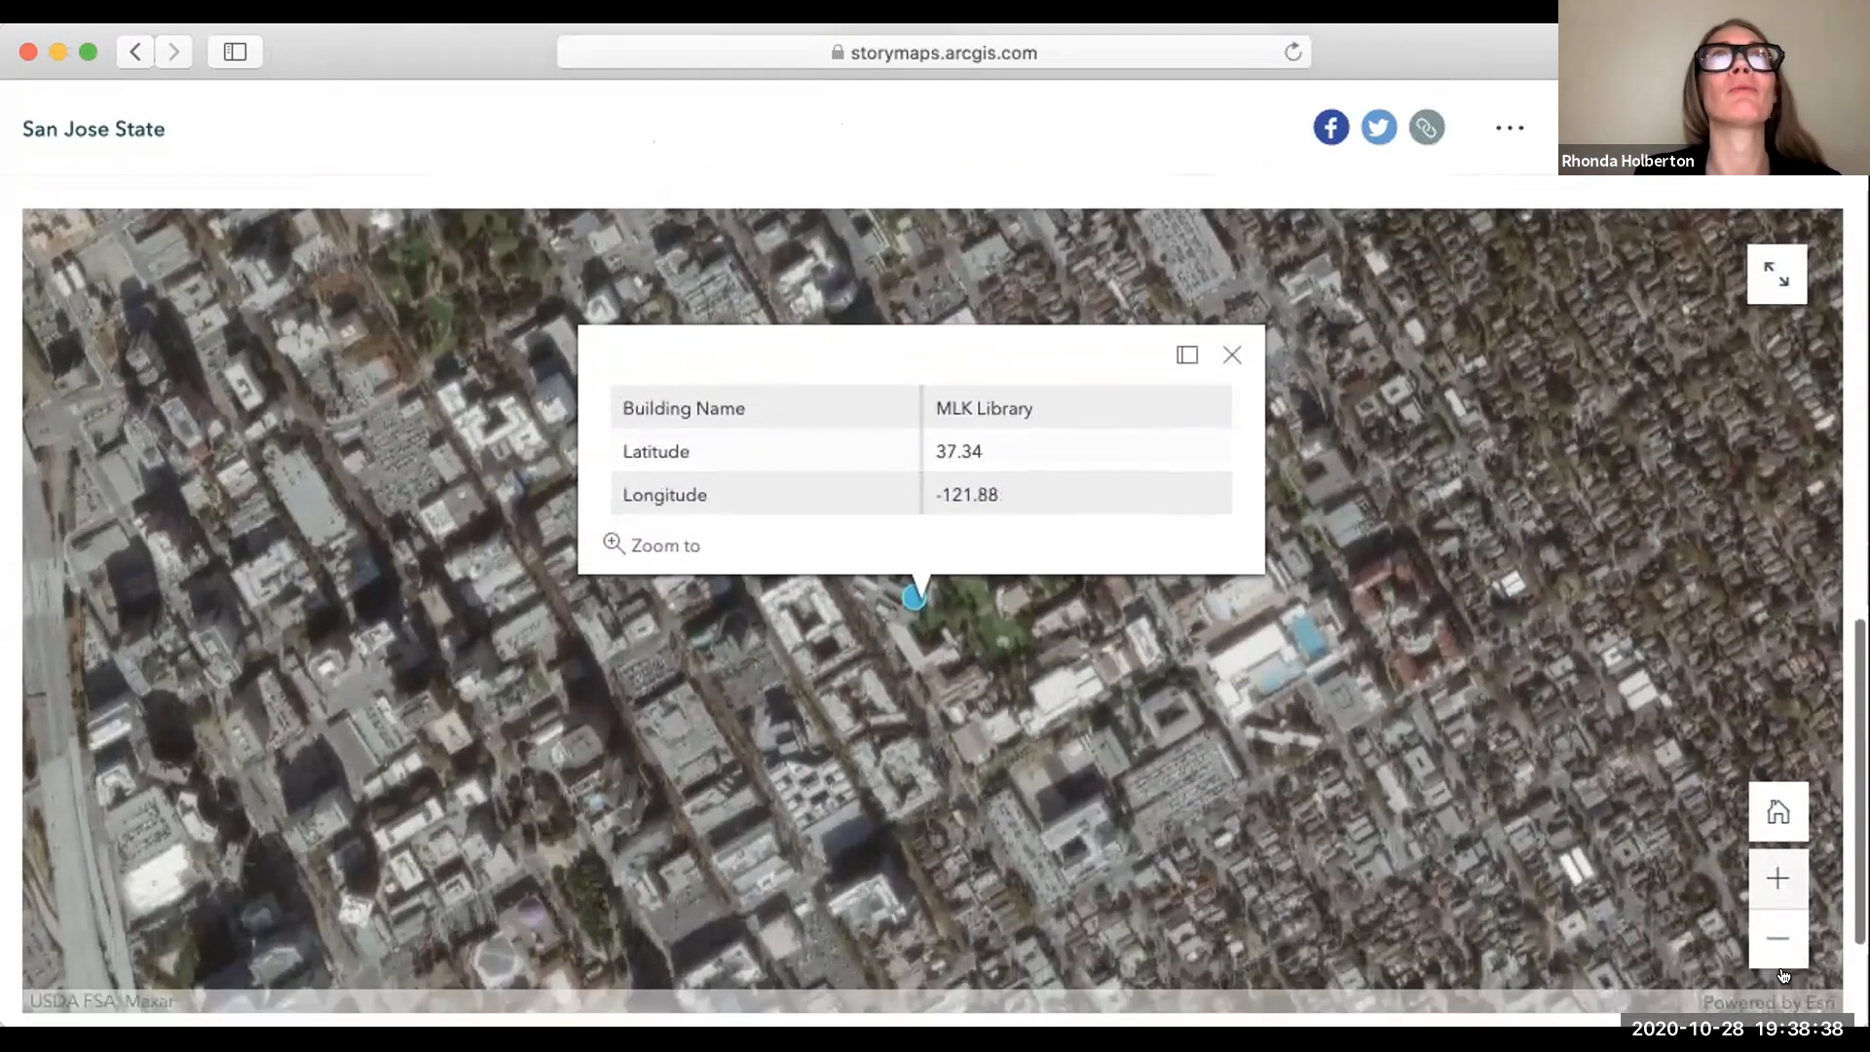
click(1781, 969)
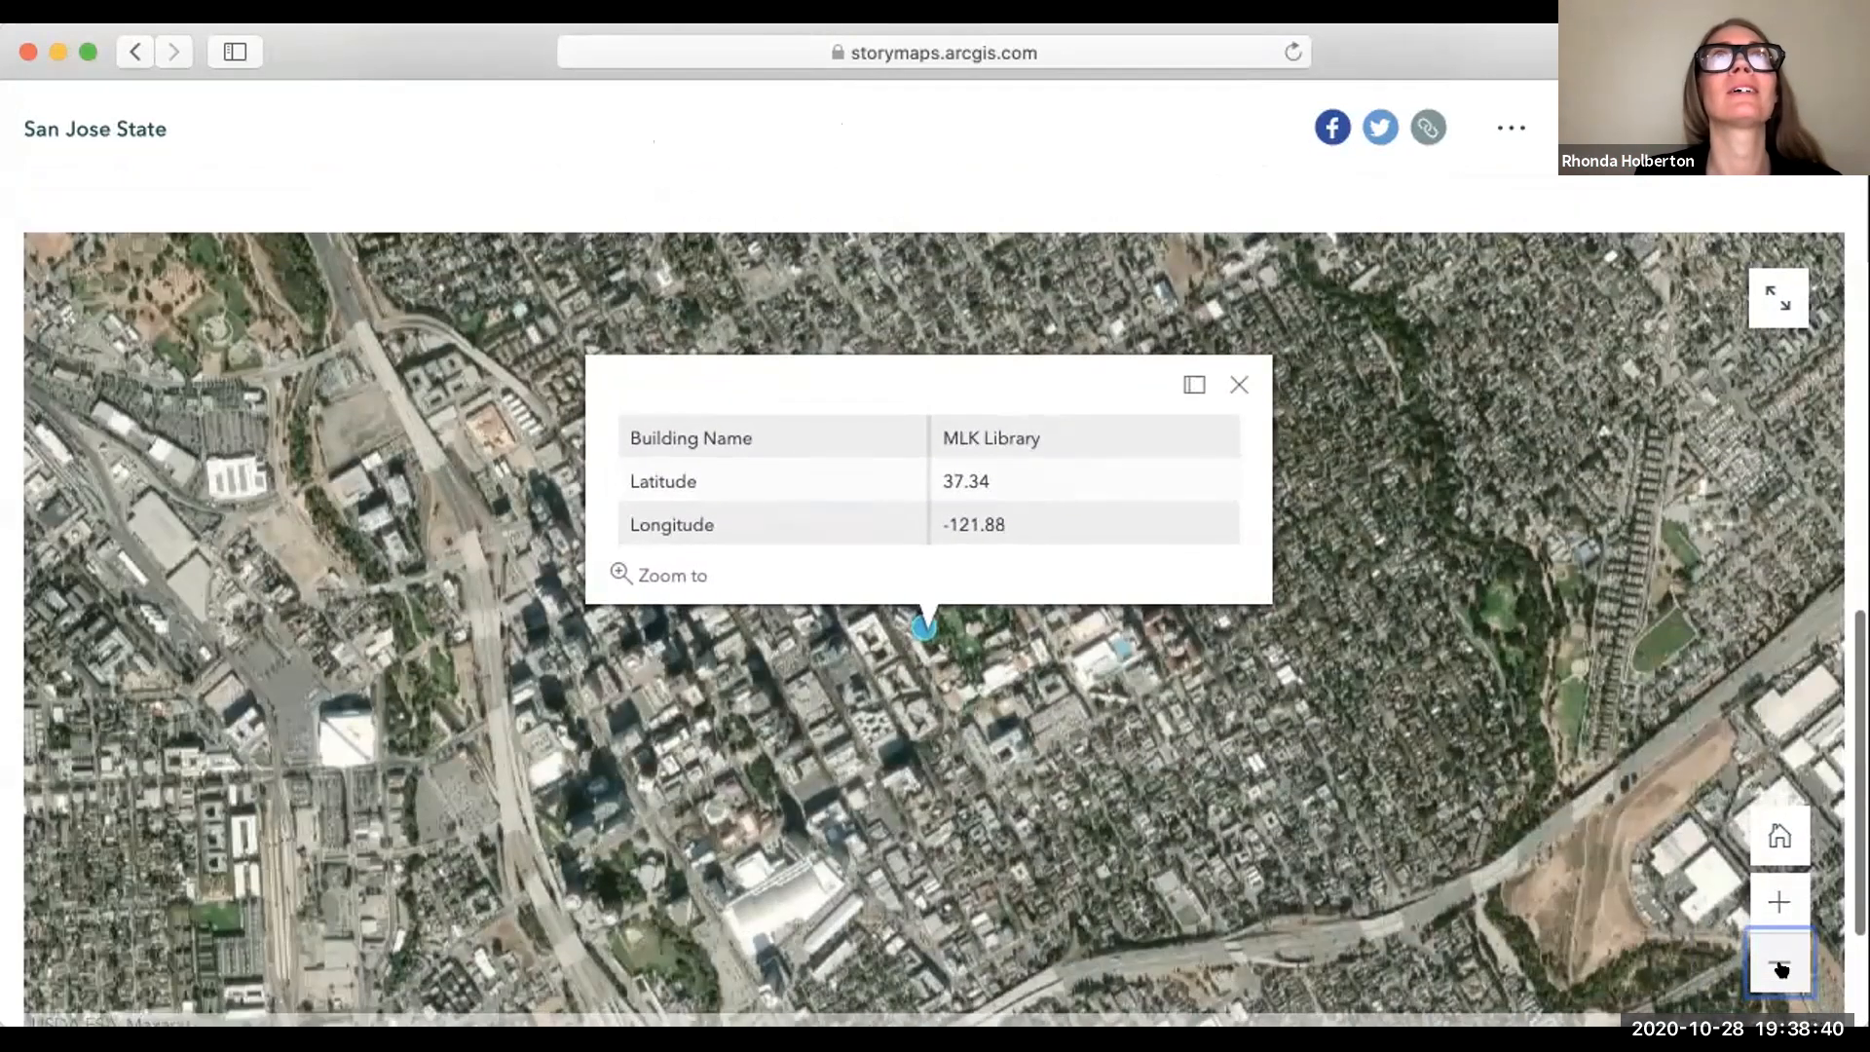
click(1780, 969)
click(1781, 969)
Zoom out toward the surrounding hills, close the MLK Library popup and return to the item page.
scroll(1481, 259, up, 2)
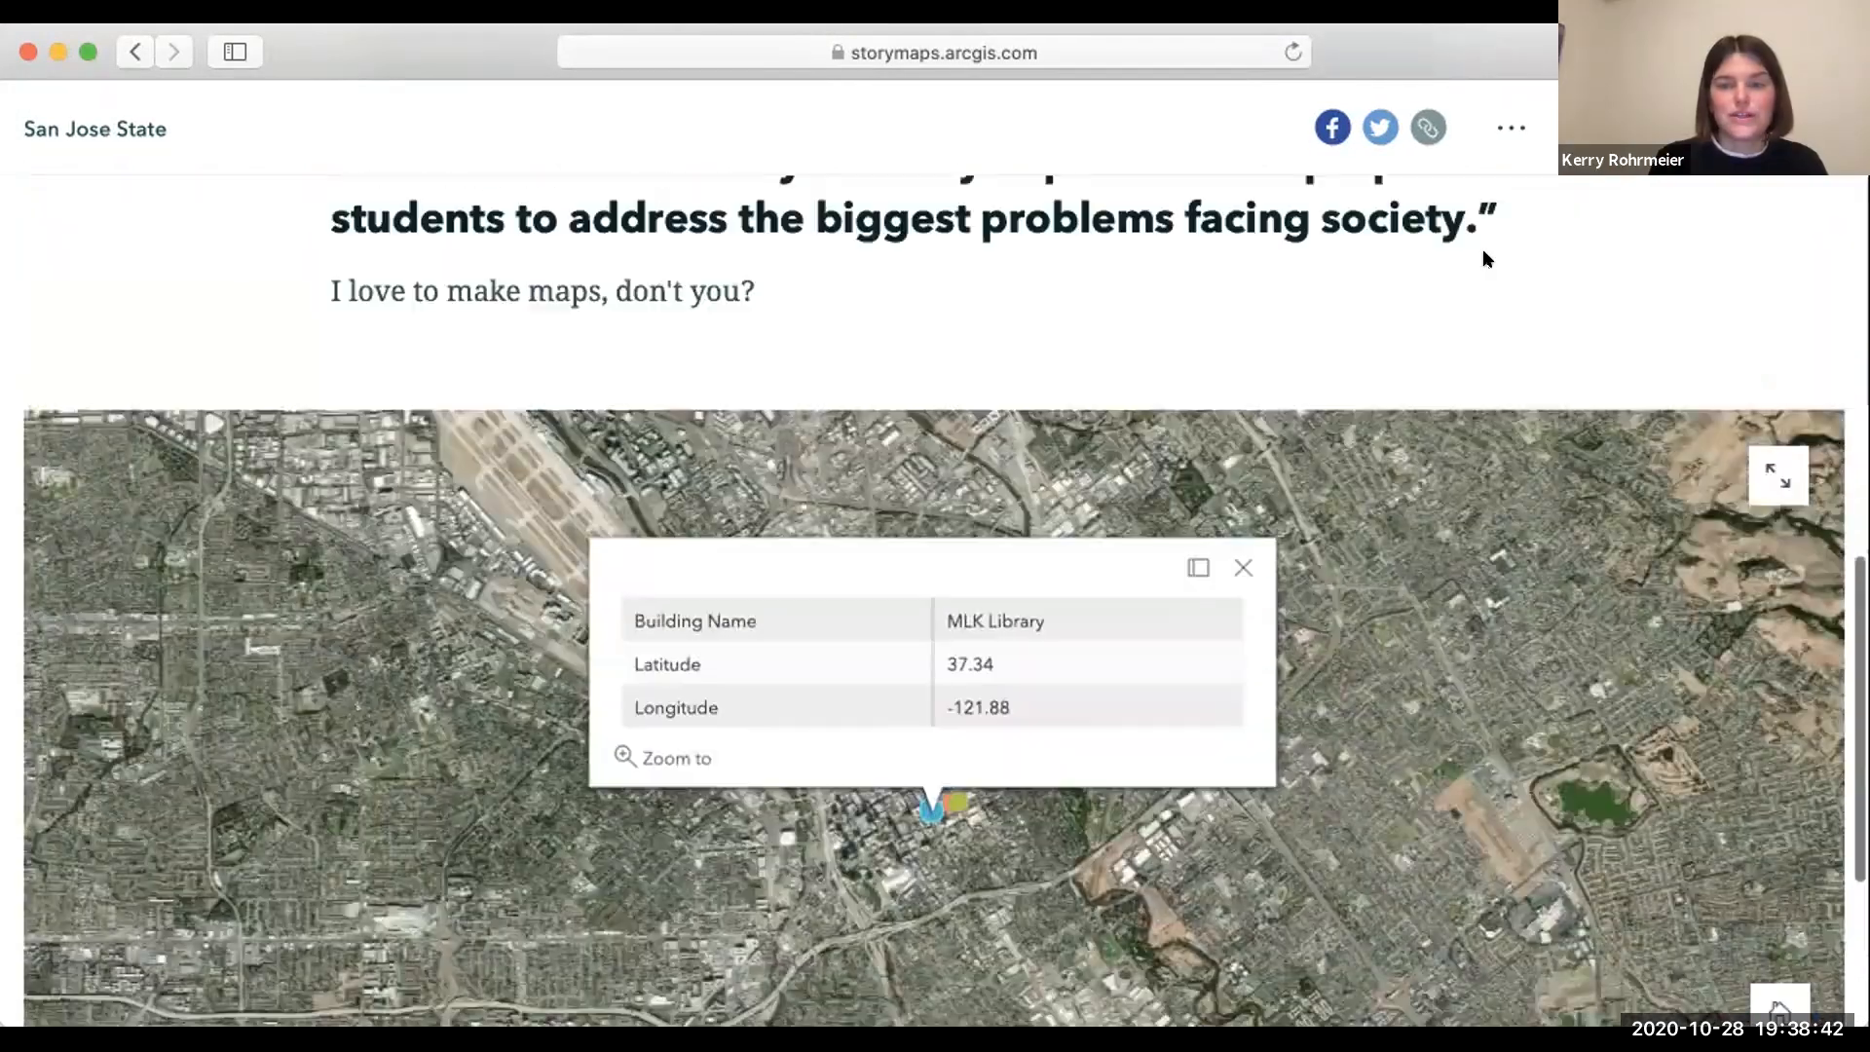
scroll(1482, 258, up, 10)
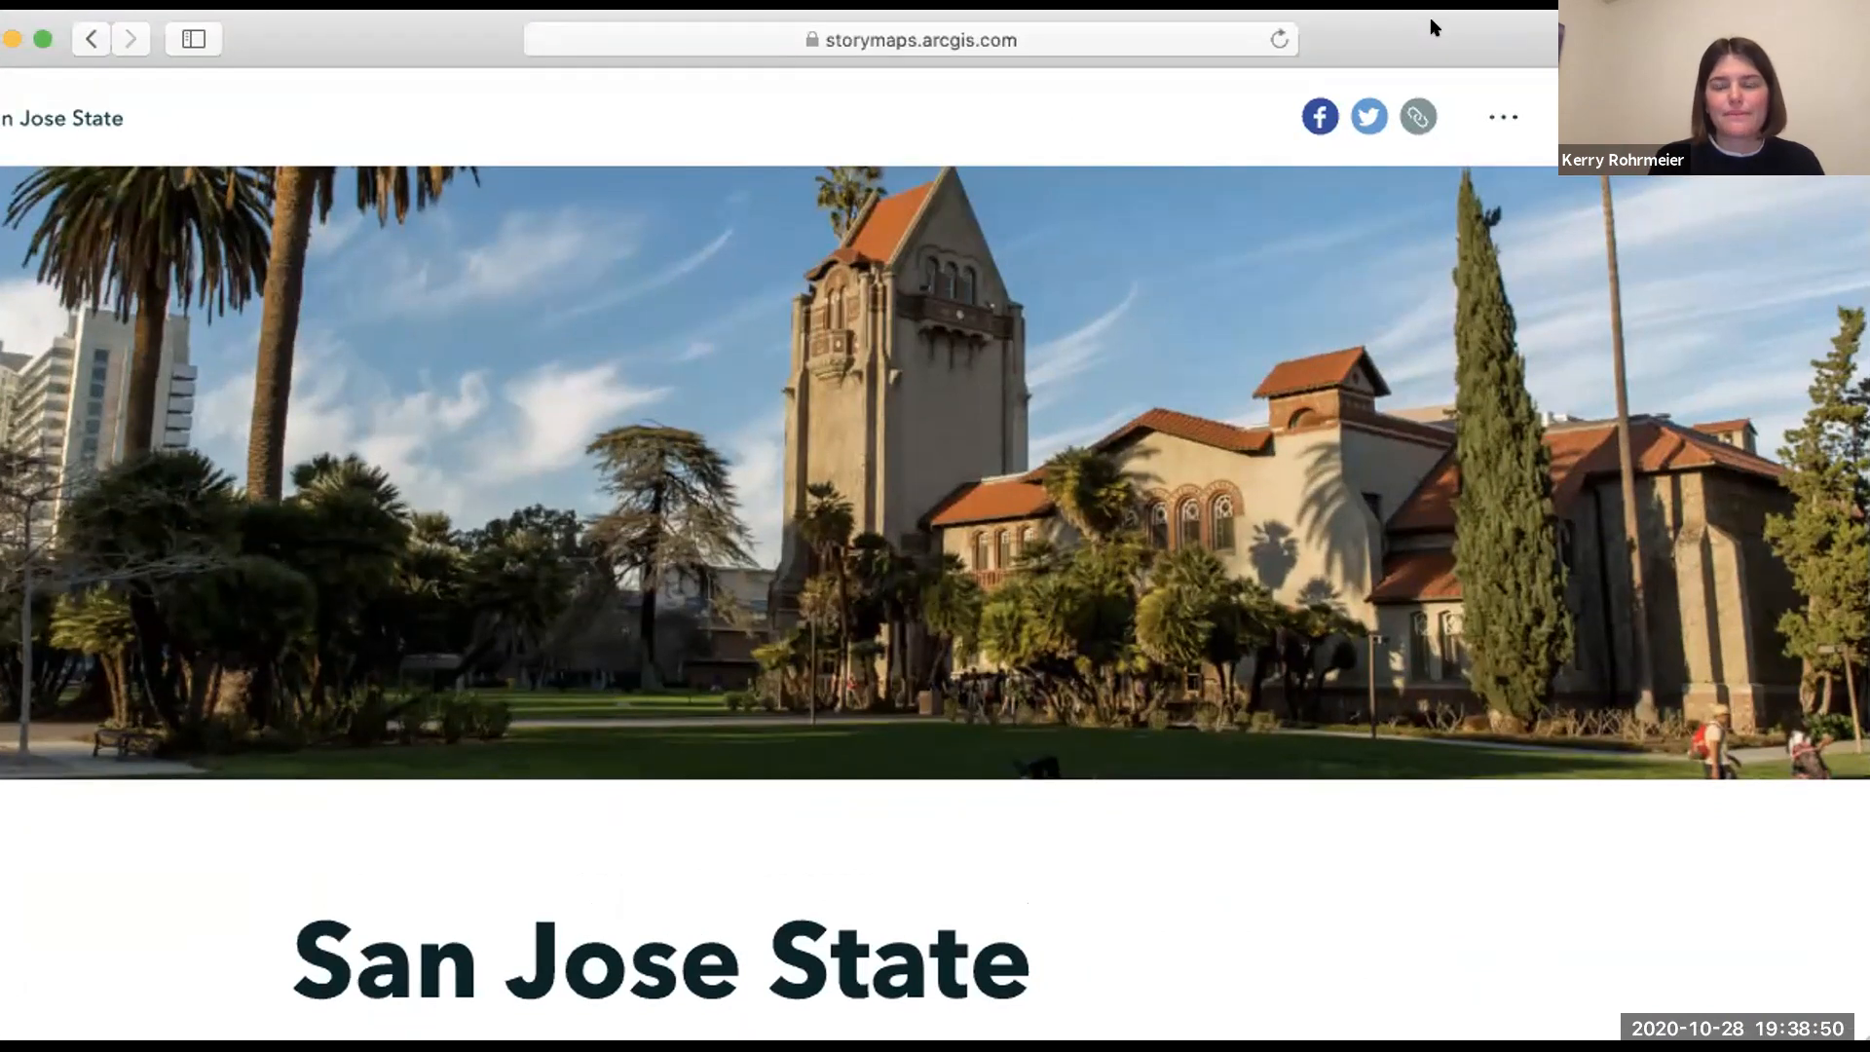
scroll(1326, 937, down, 4)
scroll(1326, 936, down, 12)
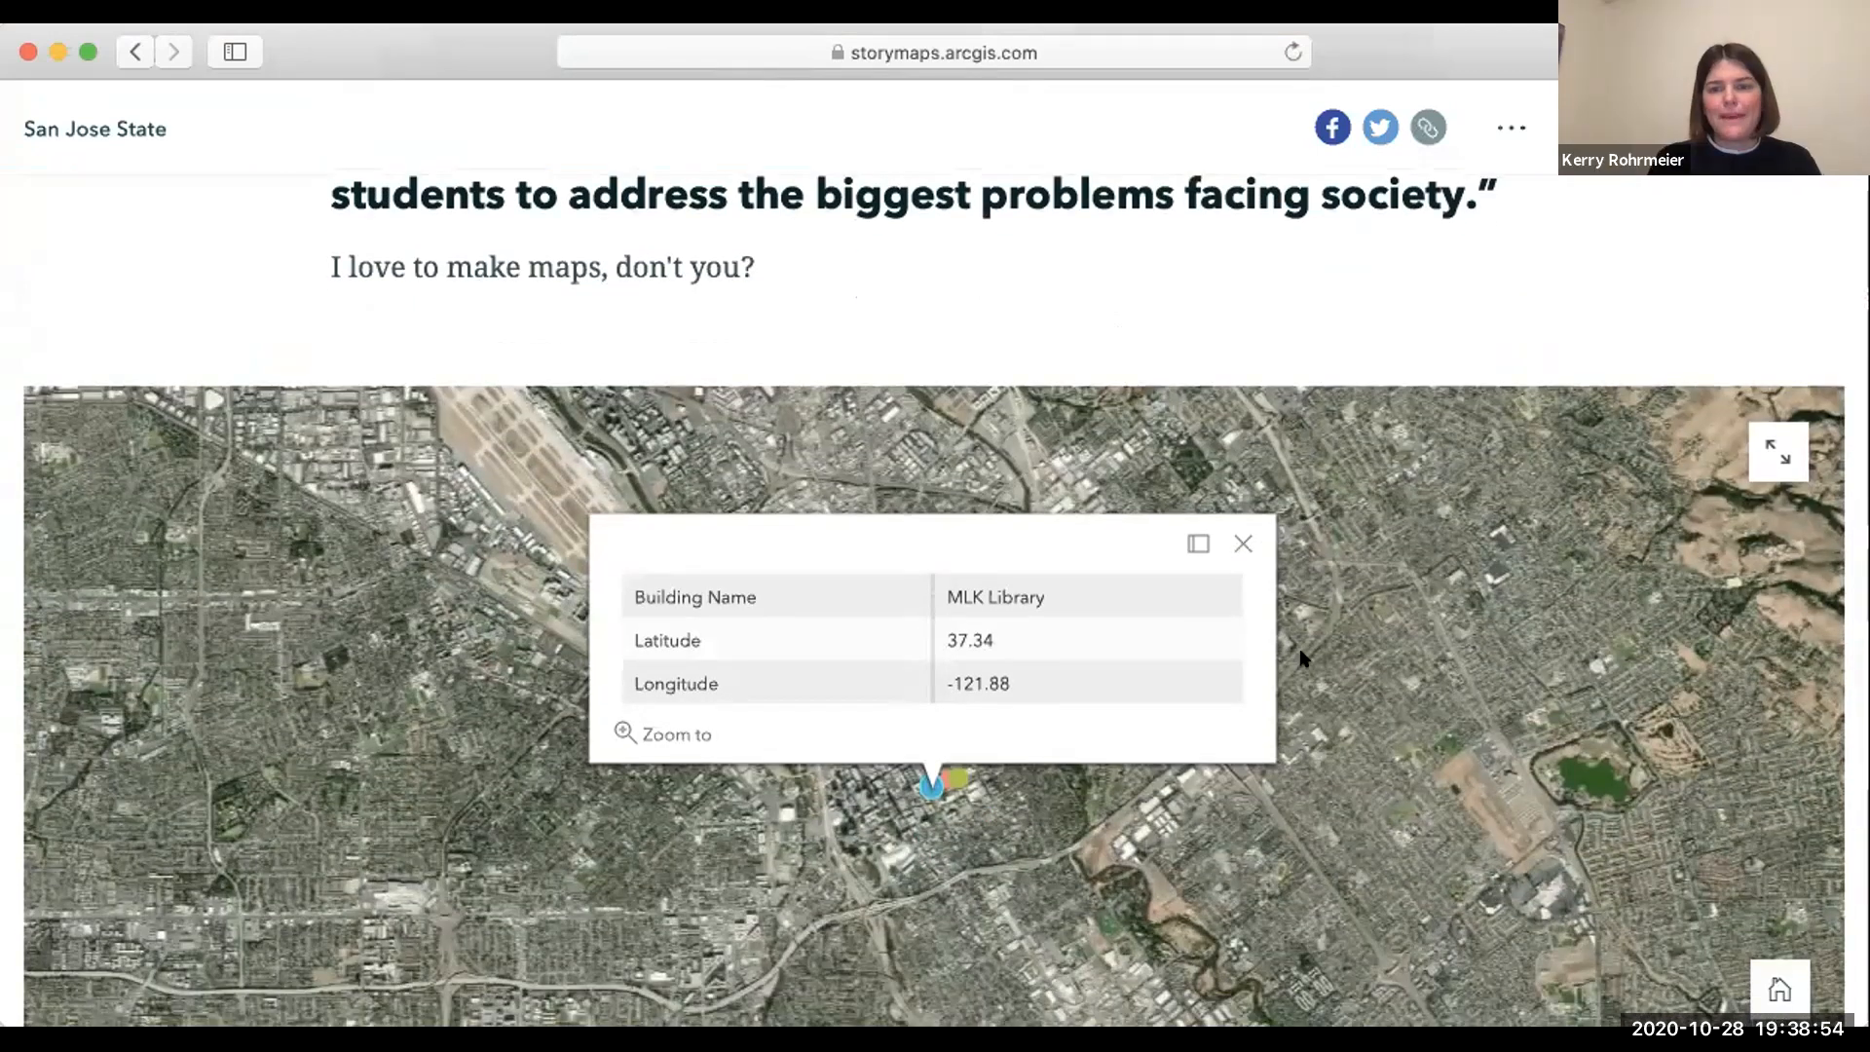
scroll(1491, 690, down, 4)
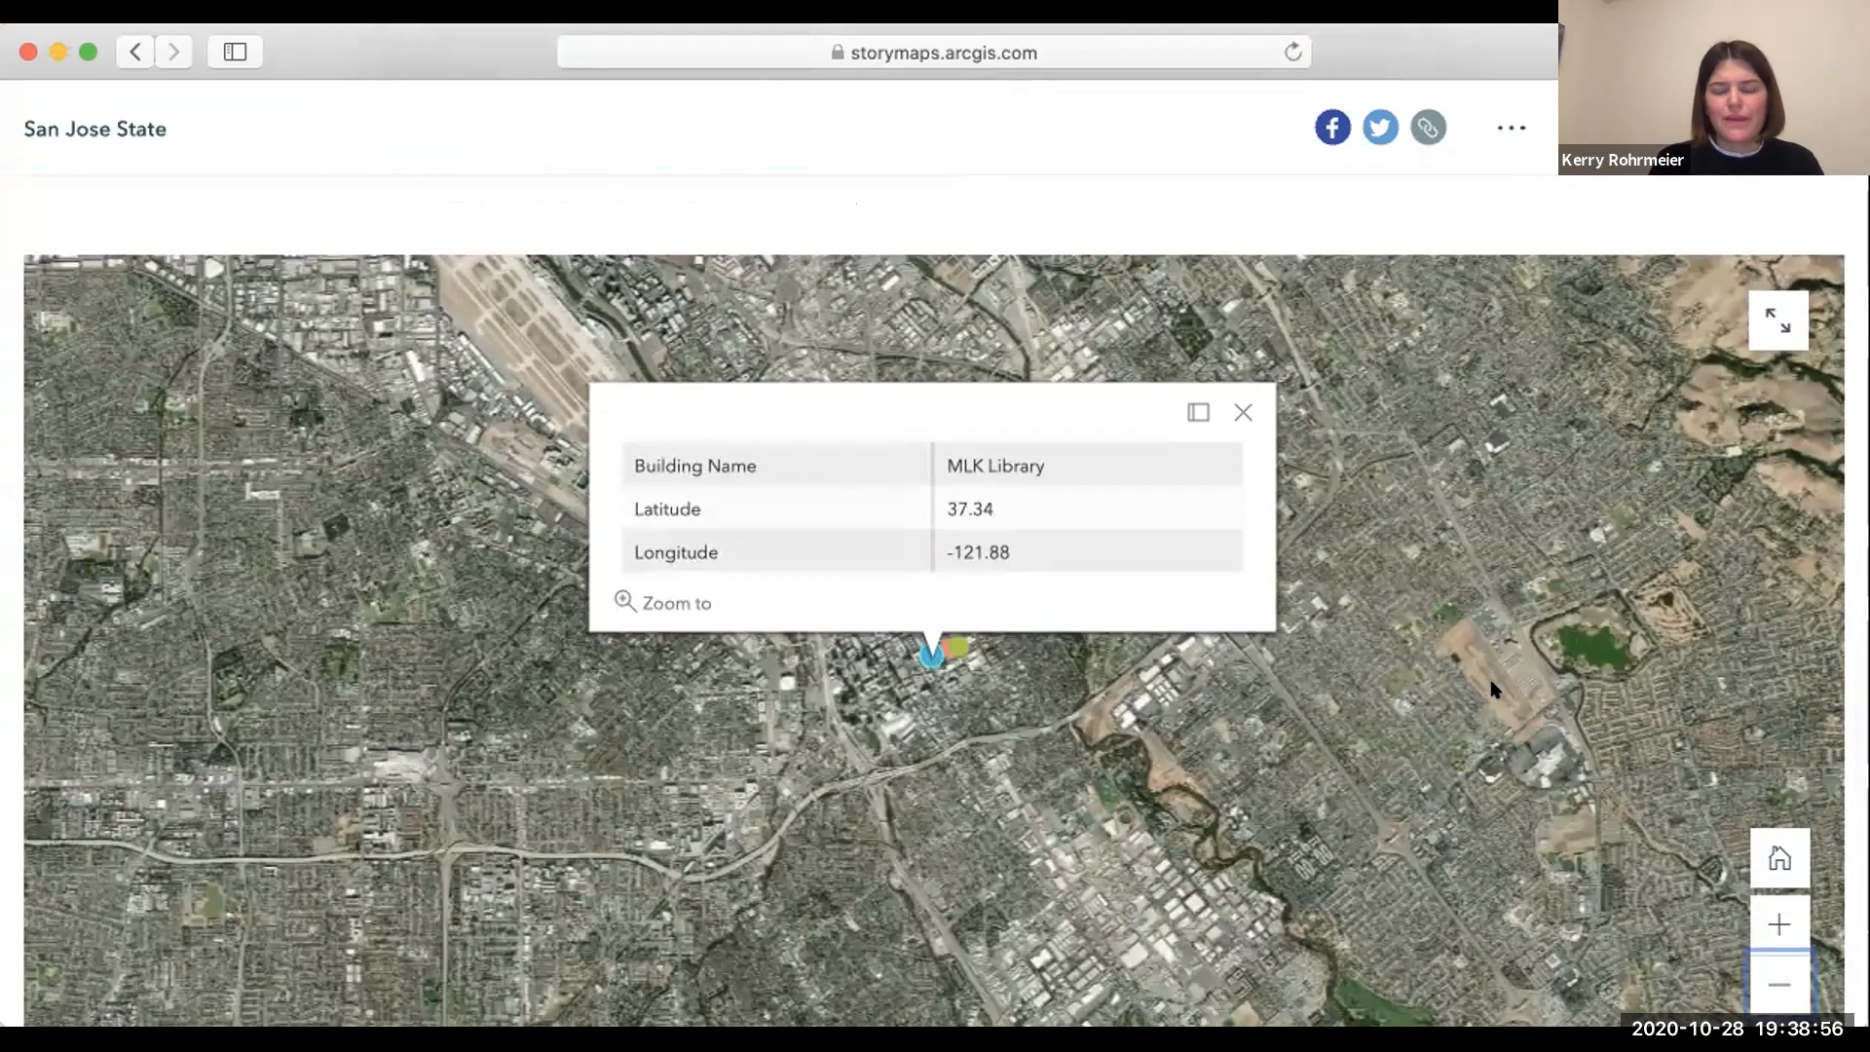
scroll(1491, 690, down, 2)
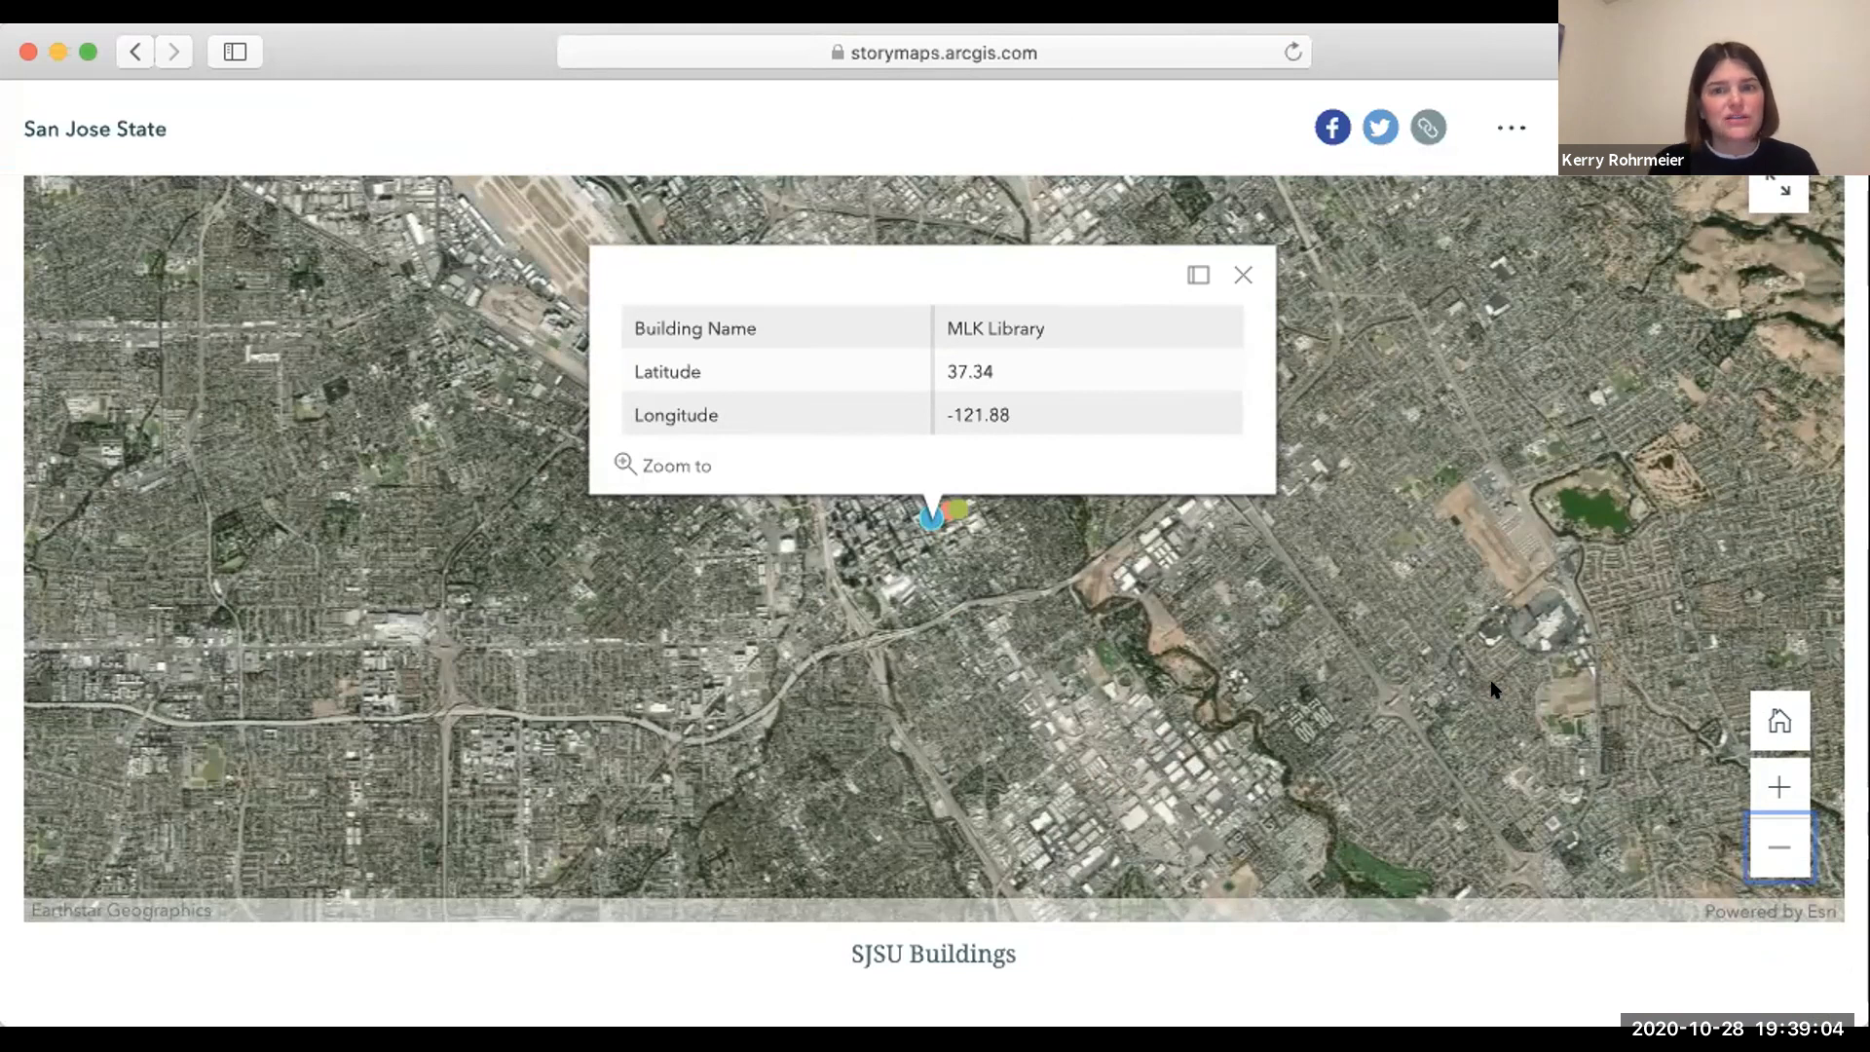
click(1780, 847)
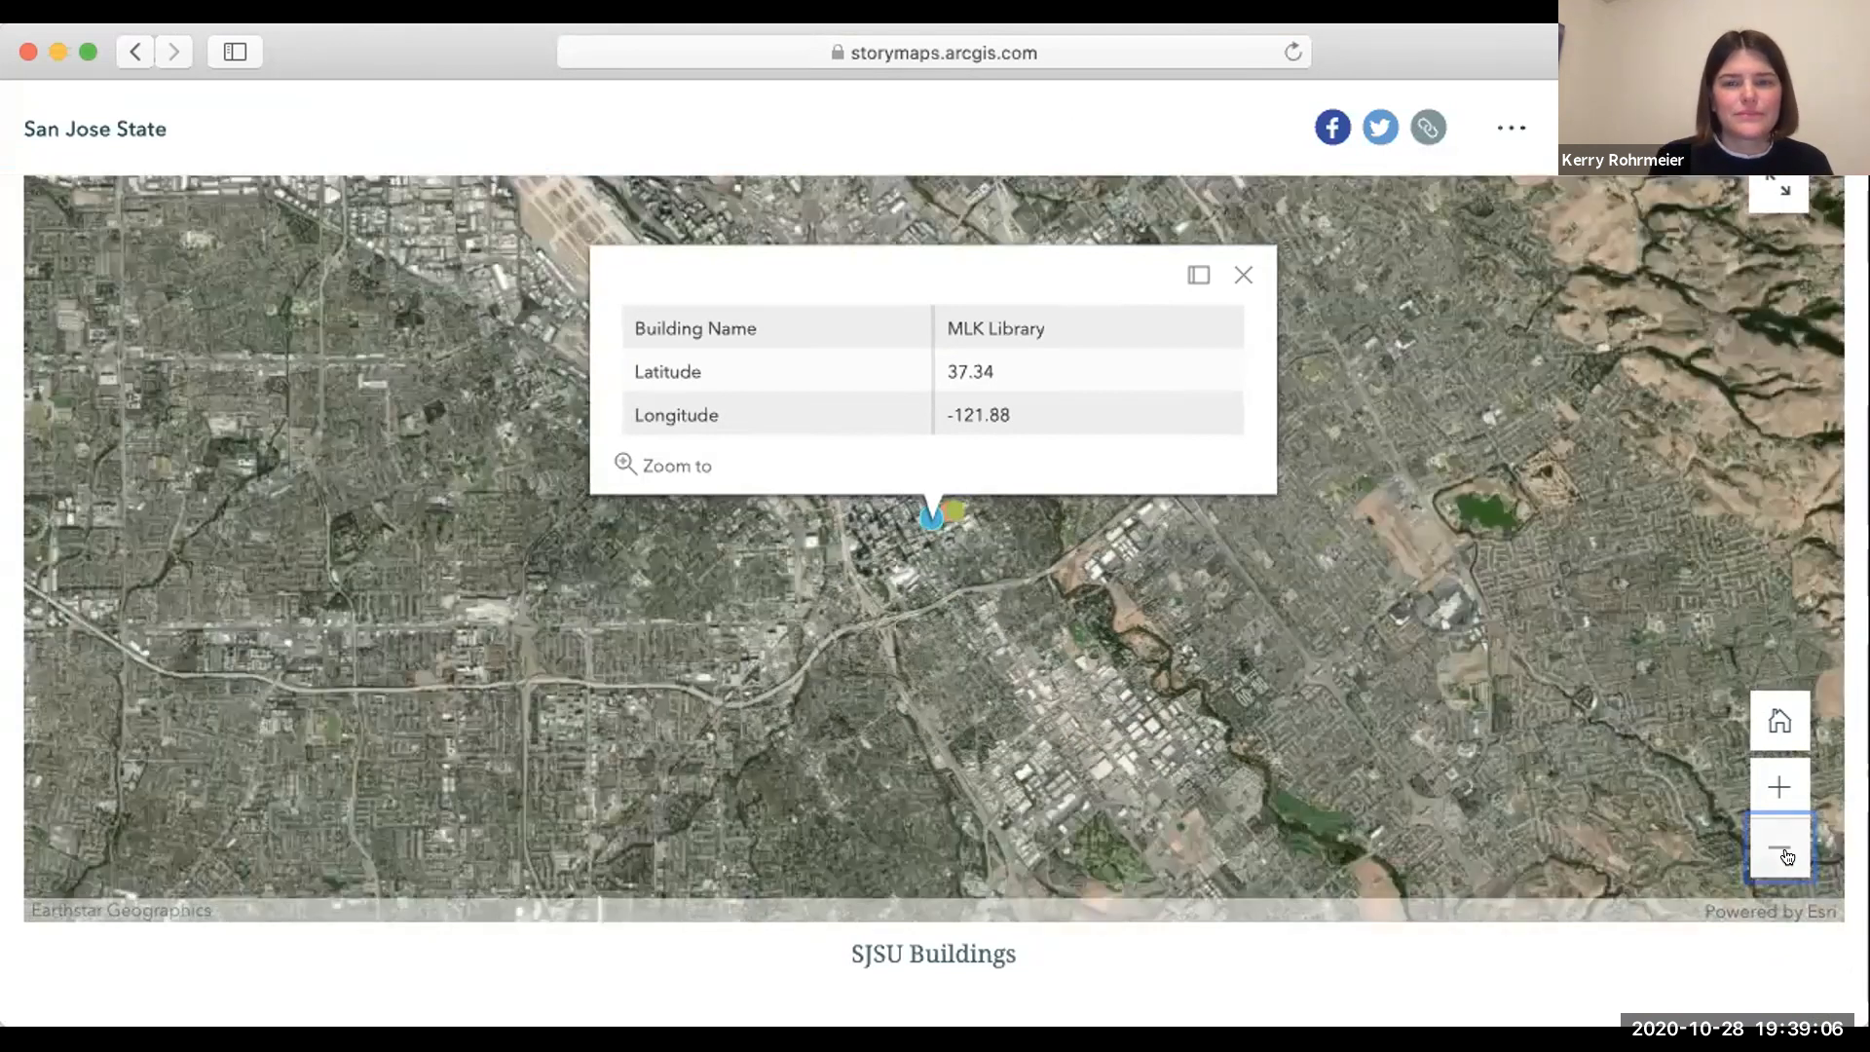
click(1780, 848)
click(1242, 275)
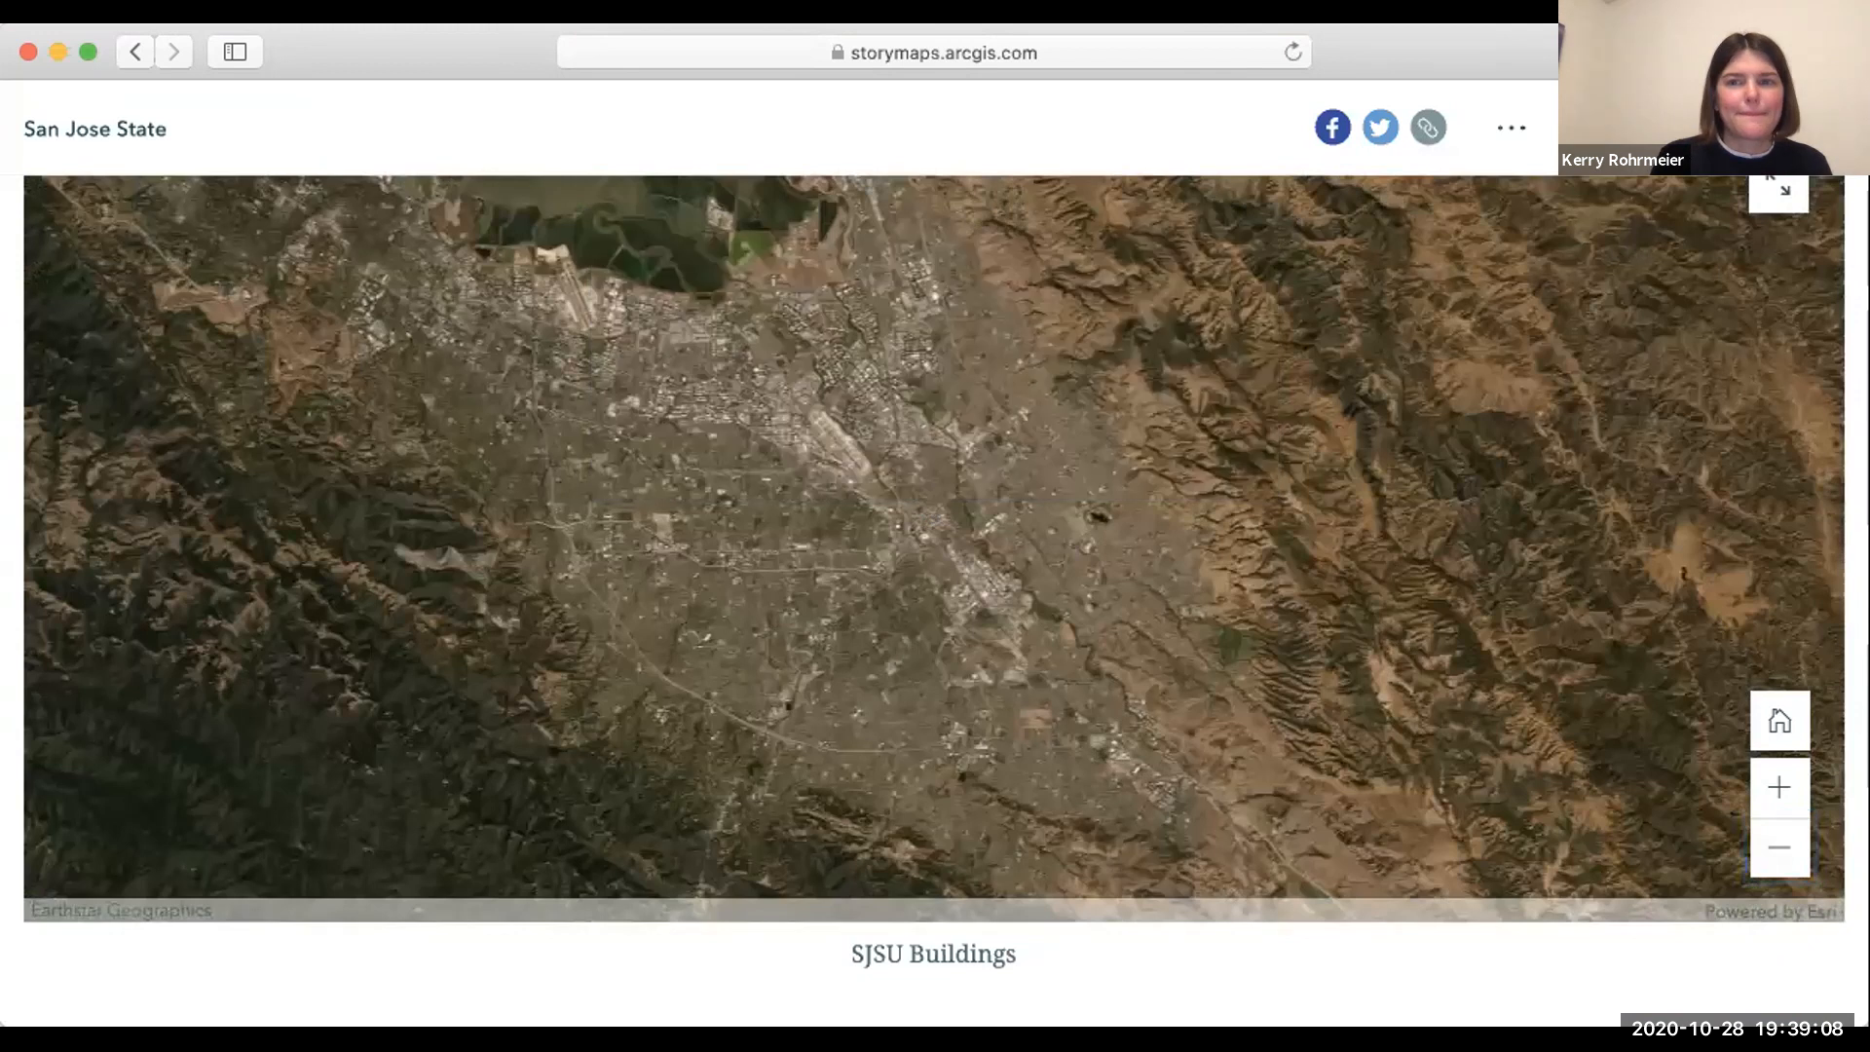
scroll(1079, 255, up, 3)
scroll(1081, 255, up, 12)
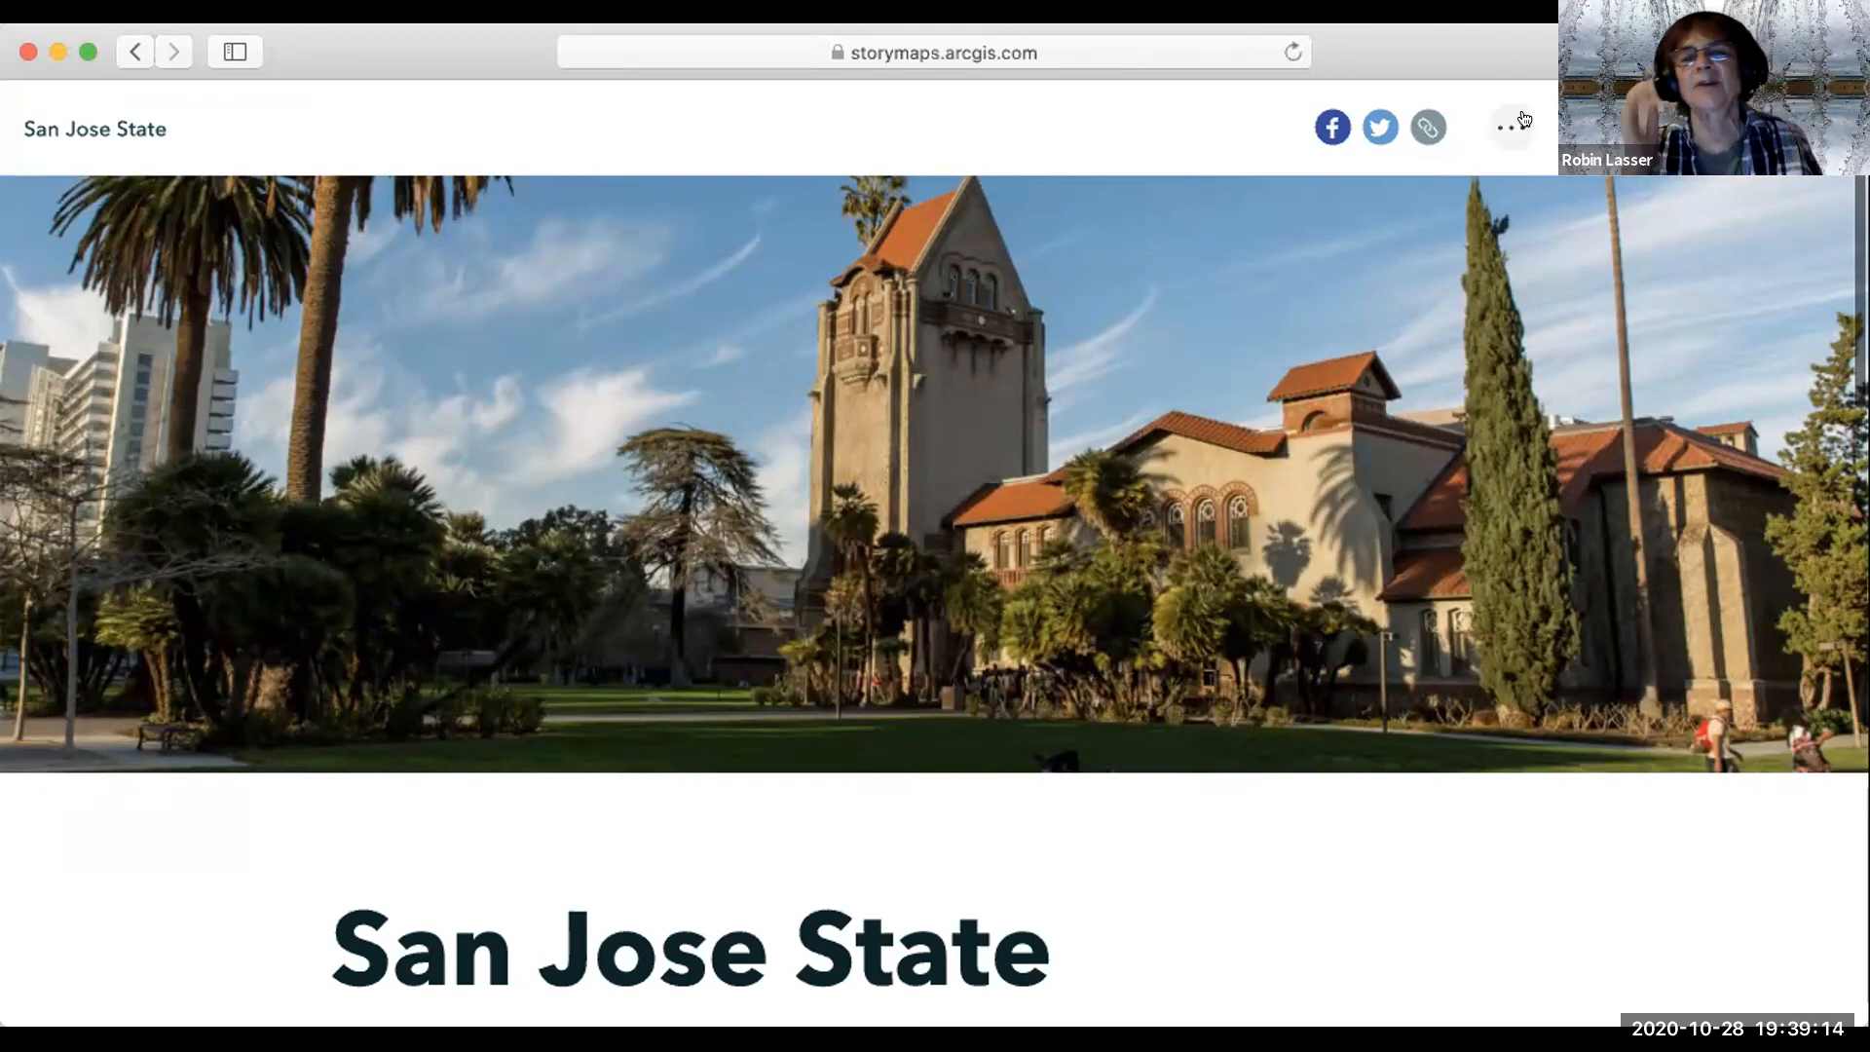
click(133, 58)
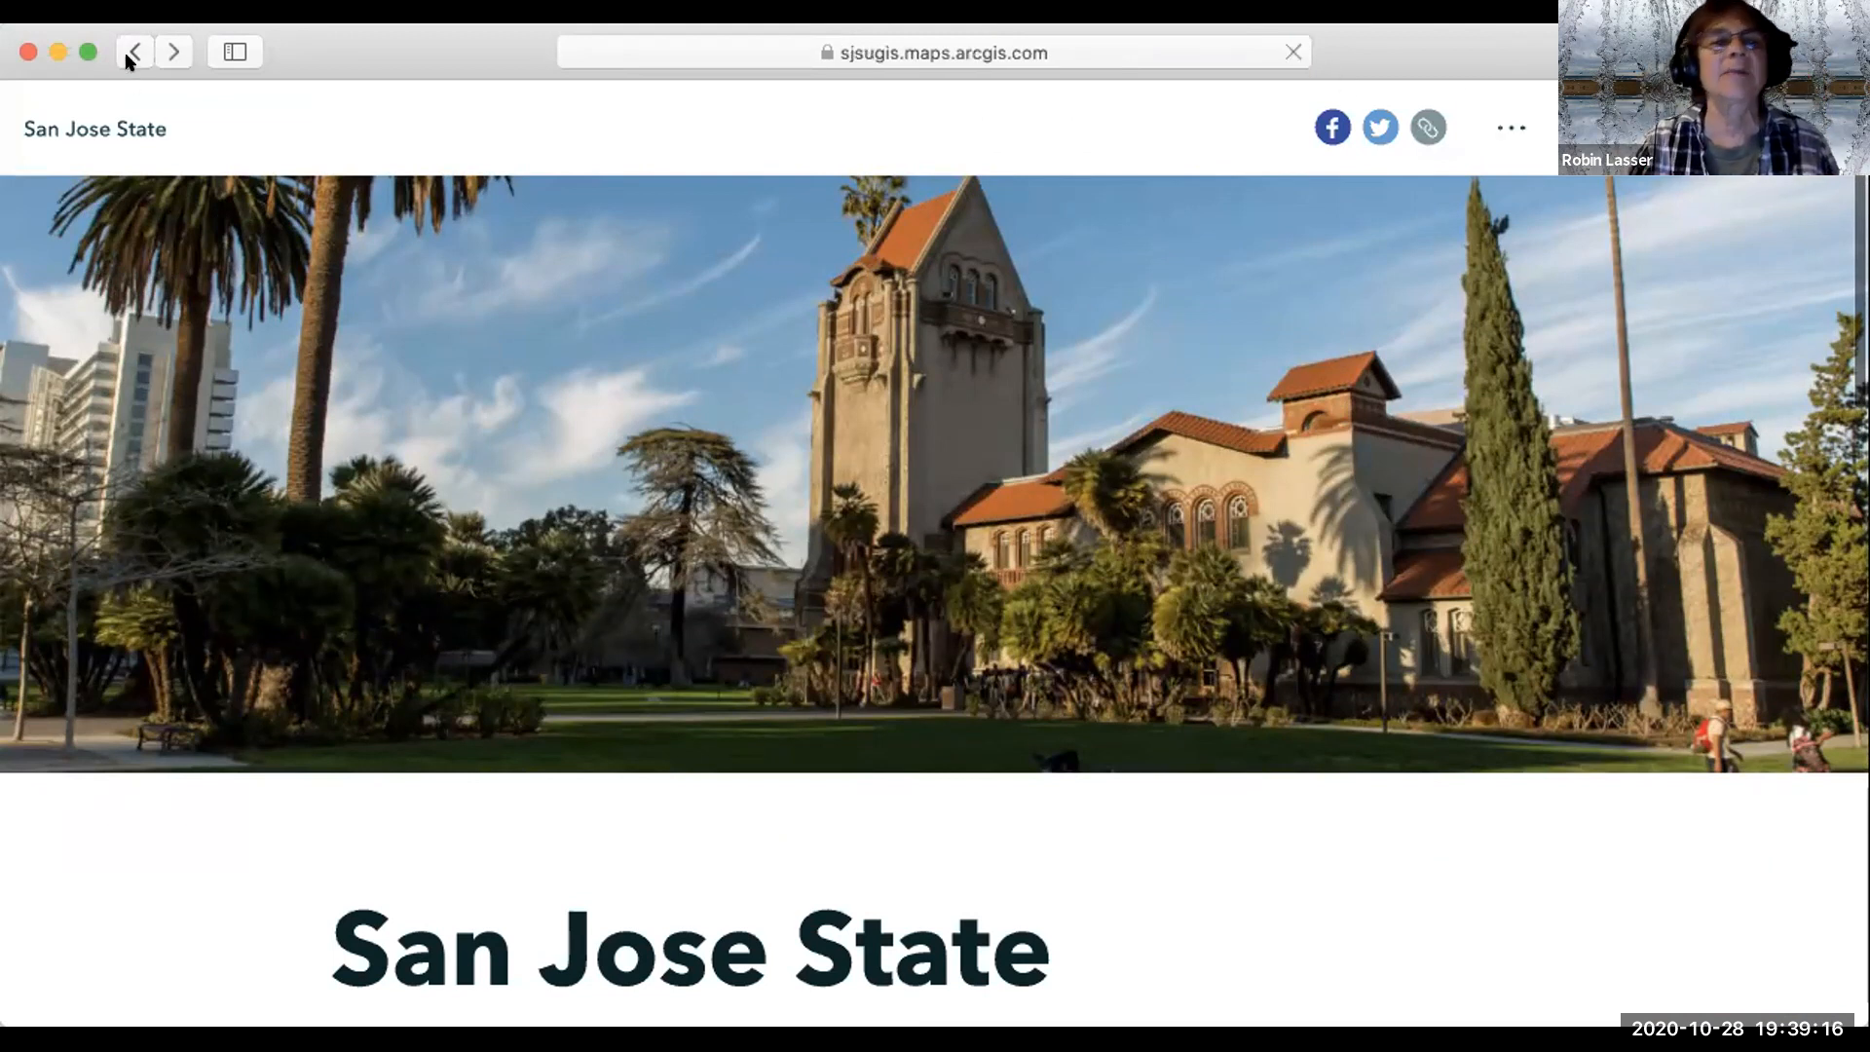
Launch StoryMaps from the ArcGIS app launcher and show the New story starting options.
click(1687, 128)
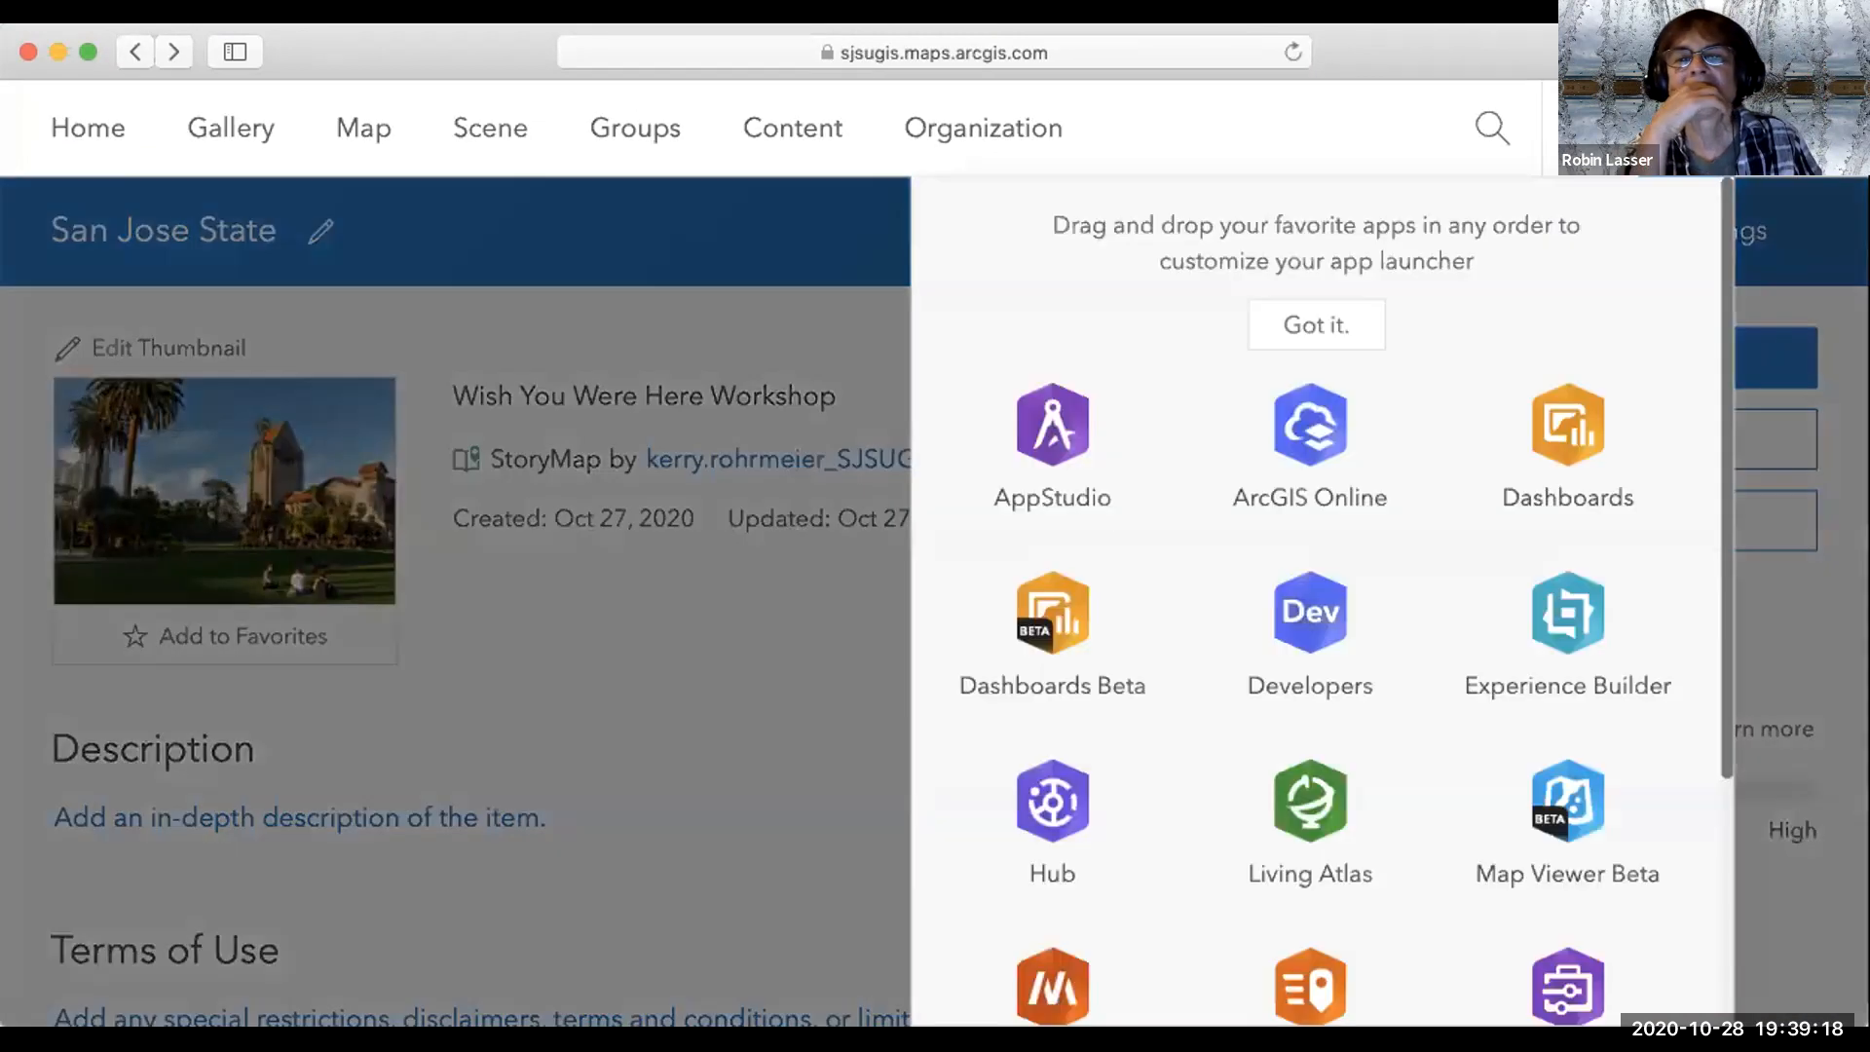
scroll(1261, 759, down, 4)
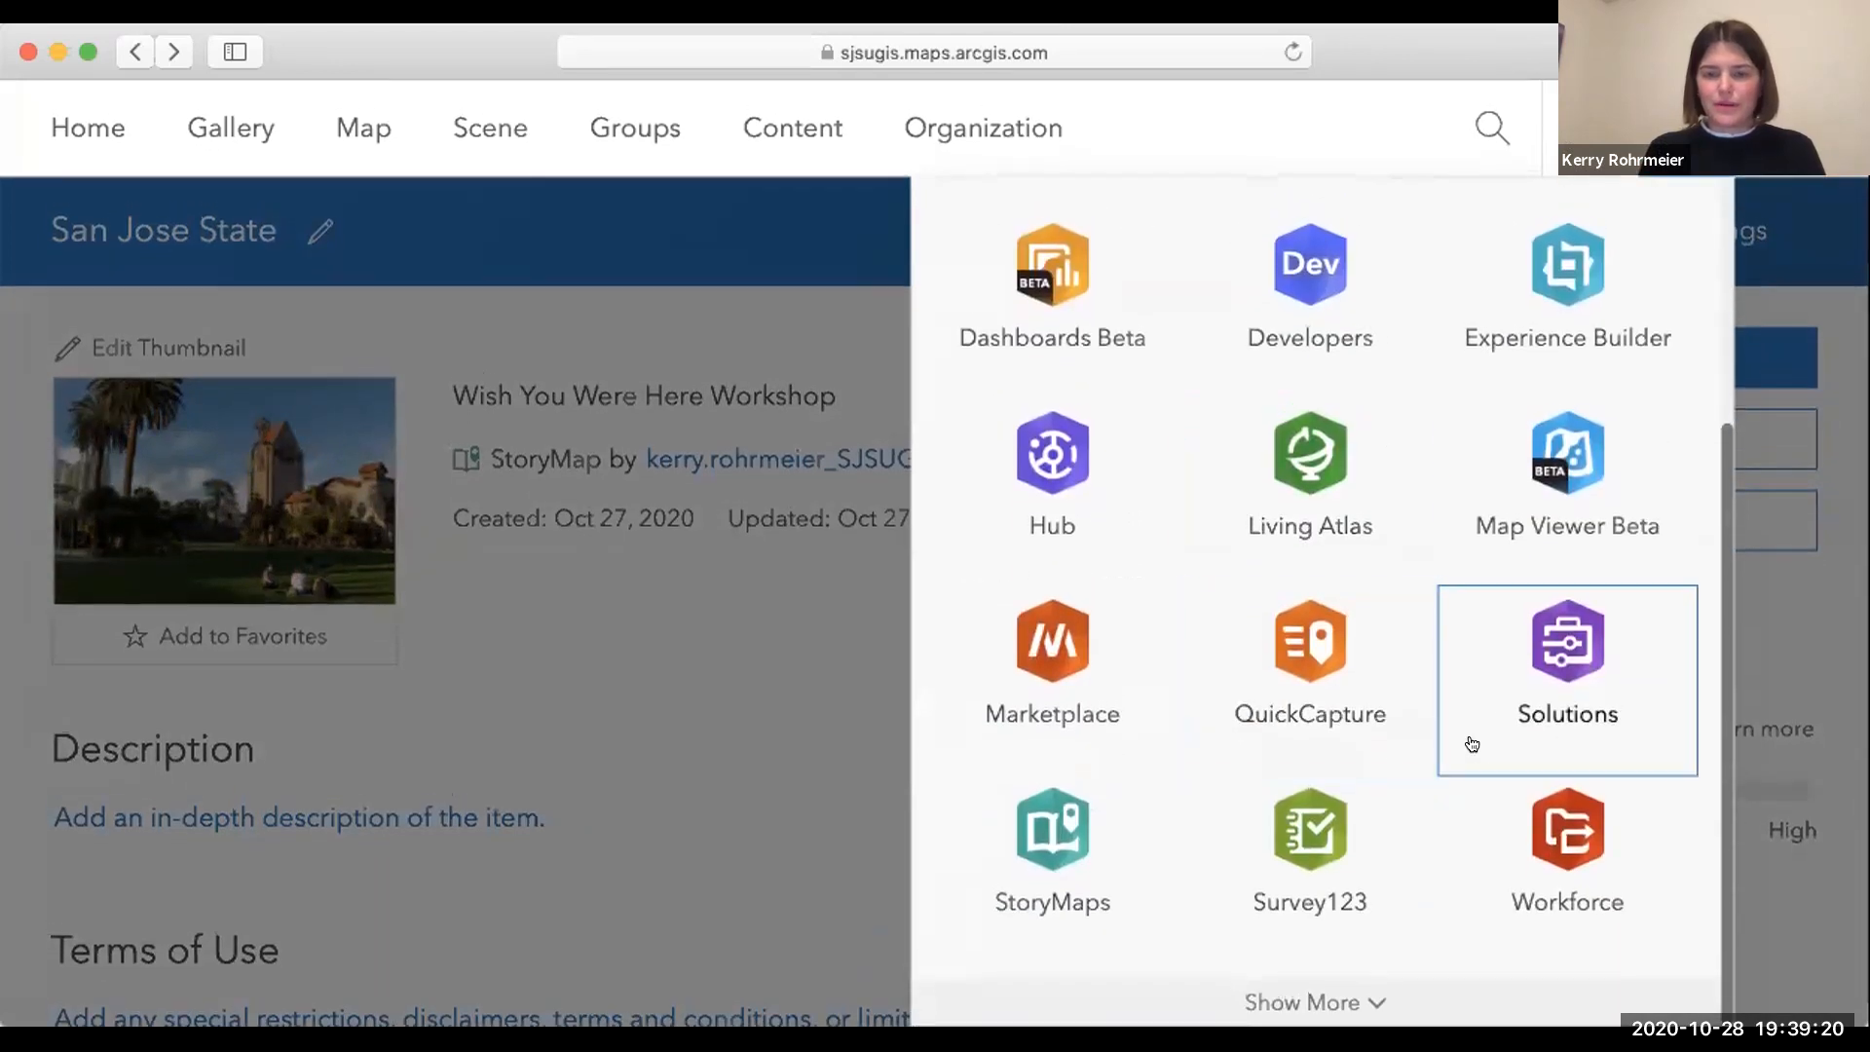
click(1049, 822)
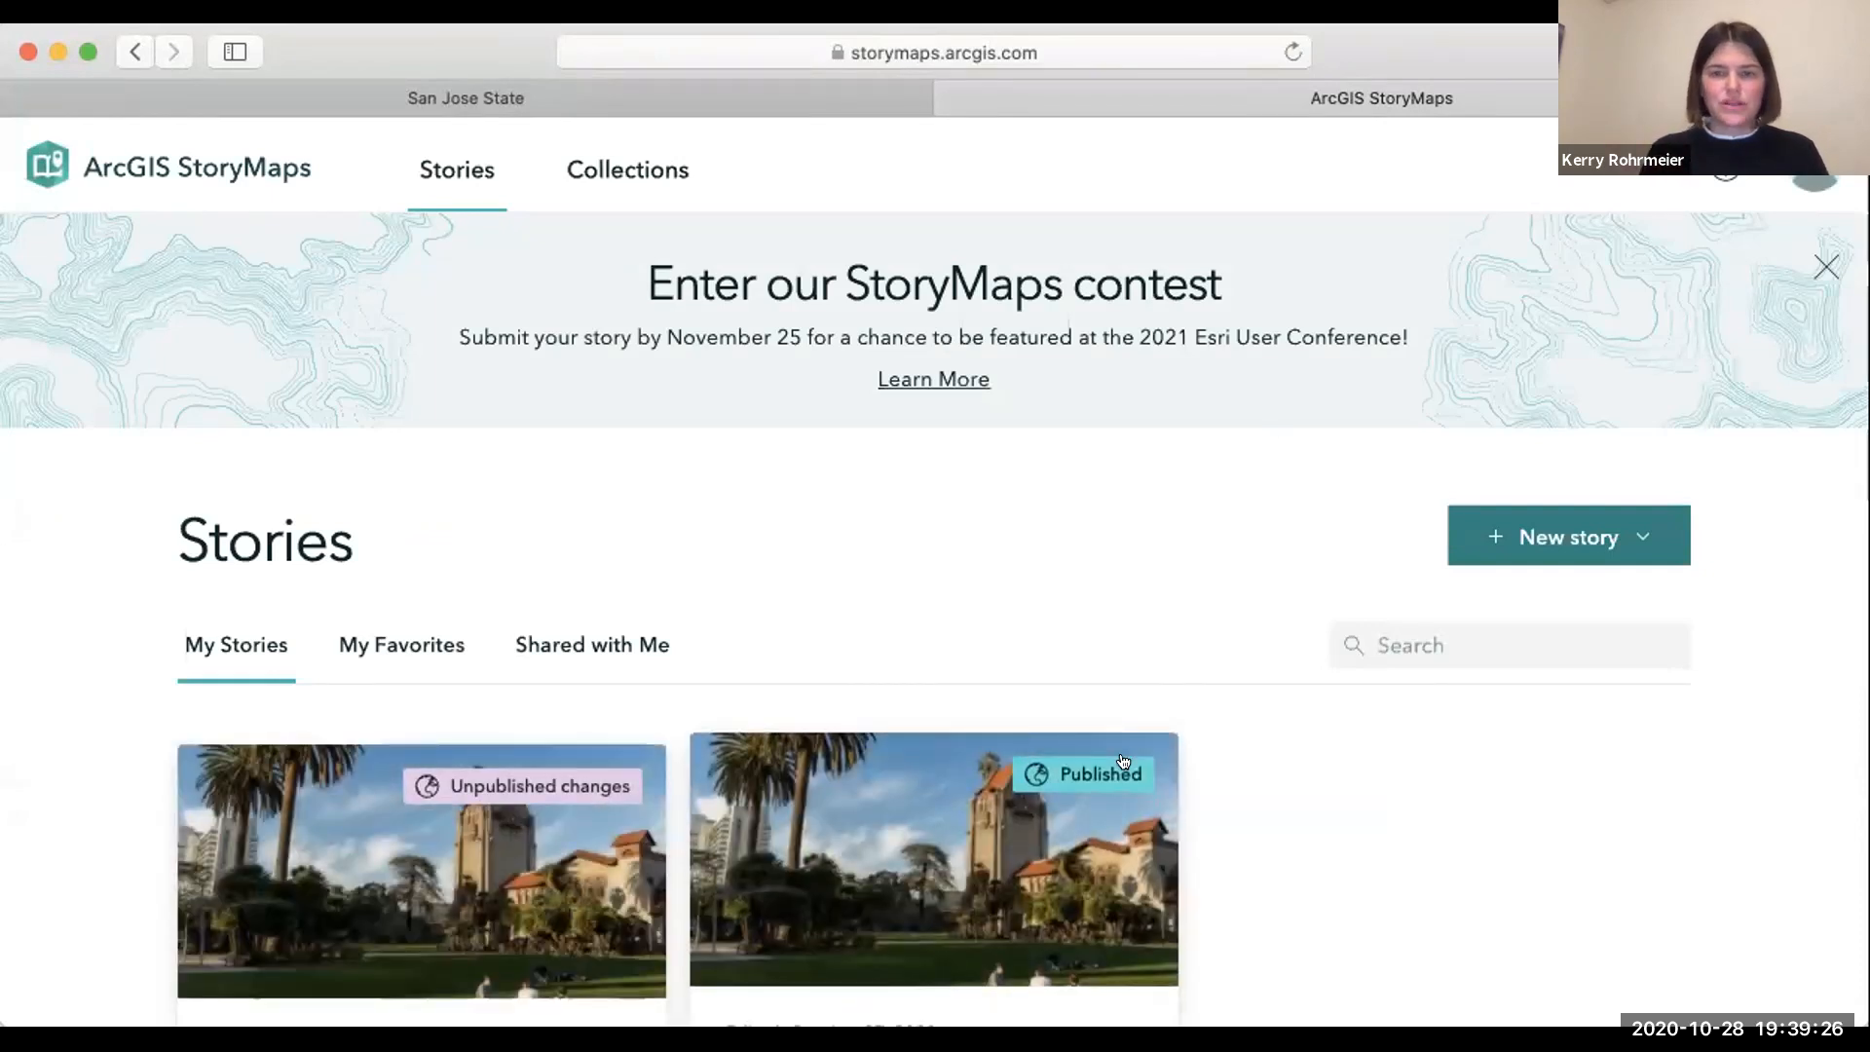
scroll(1123, 762, down, 3)
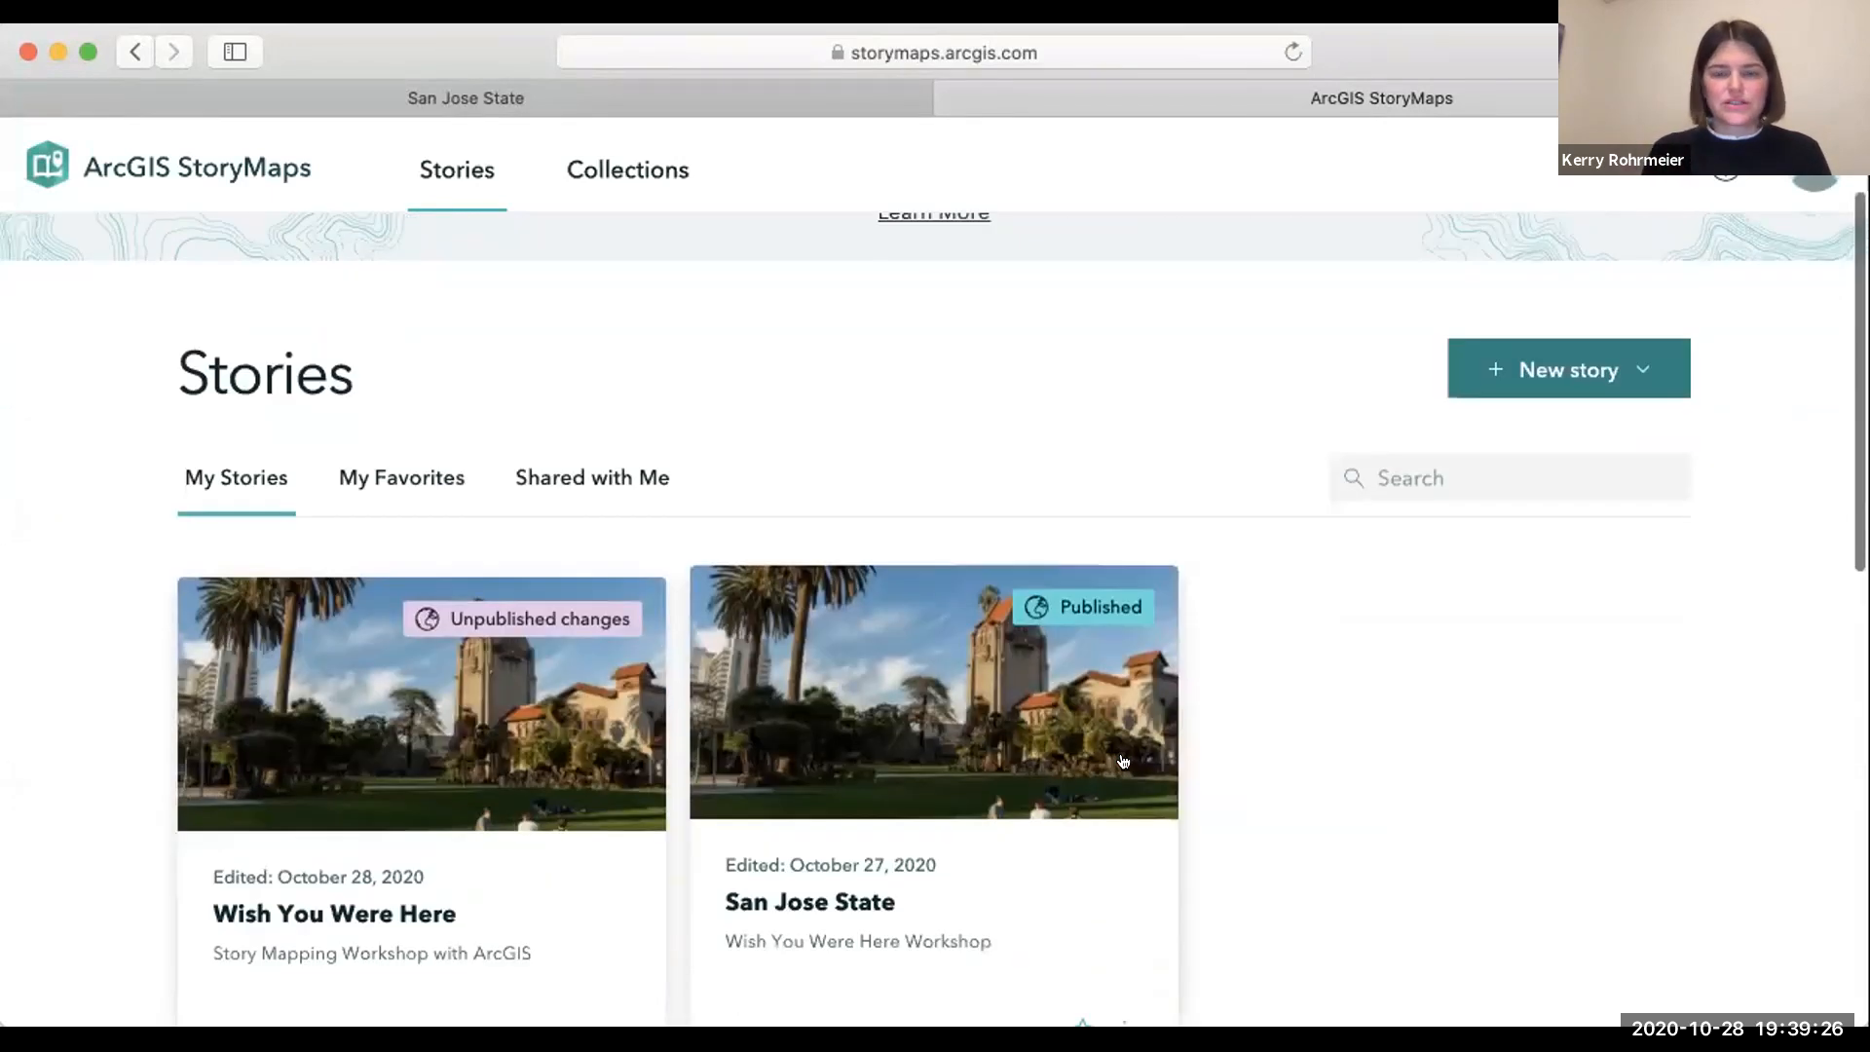
click(1530, 375)
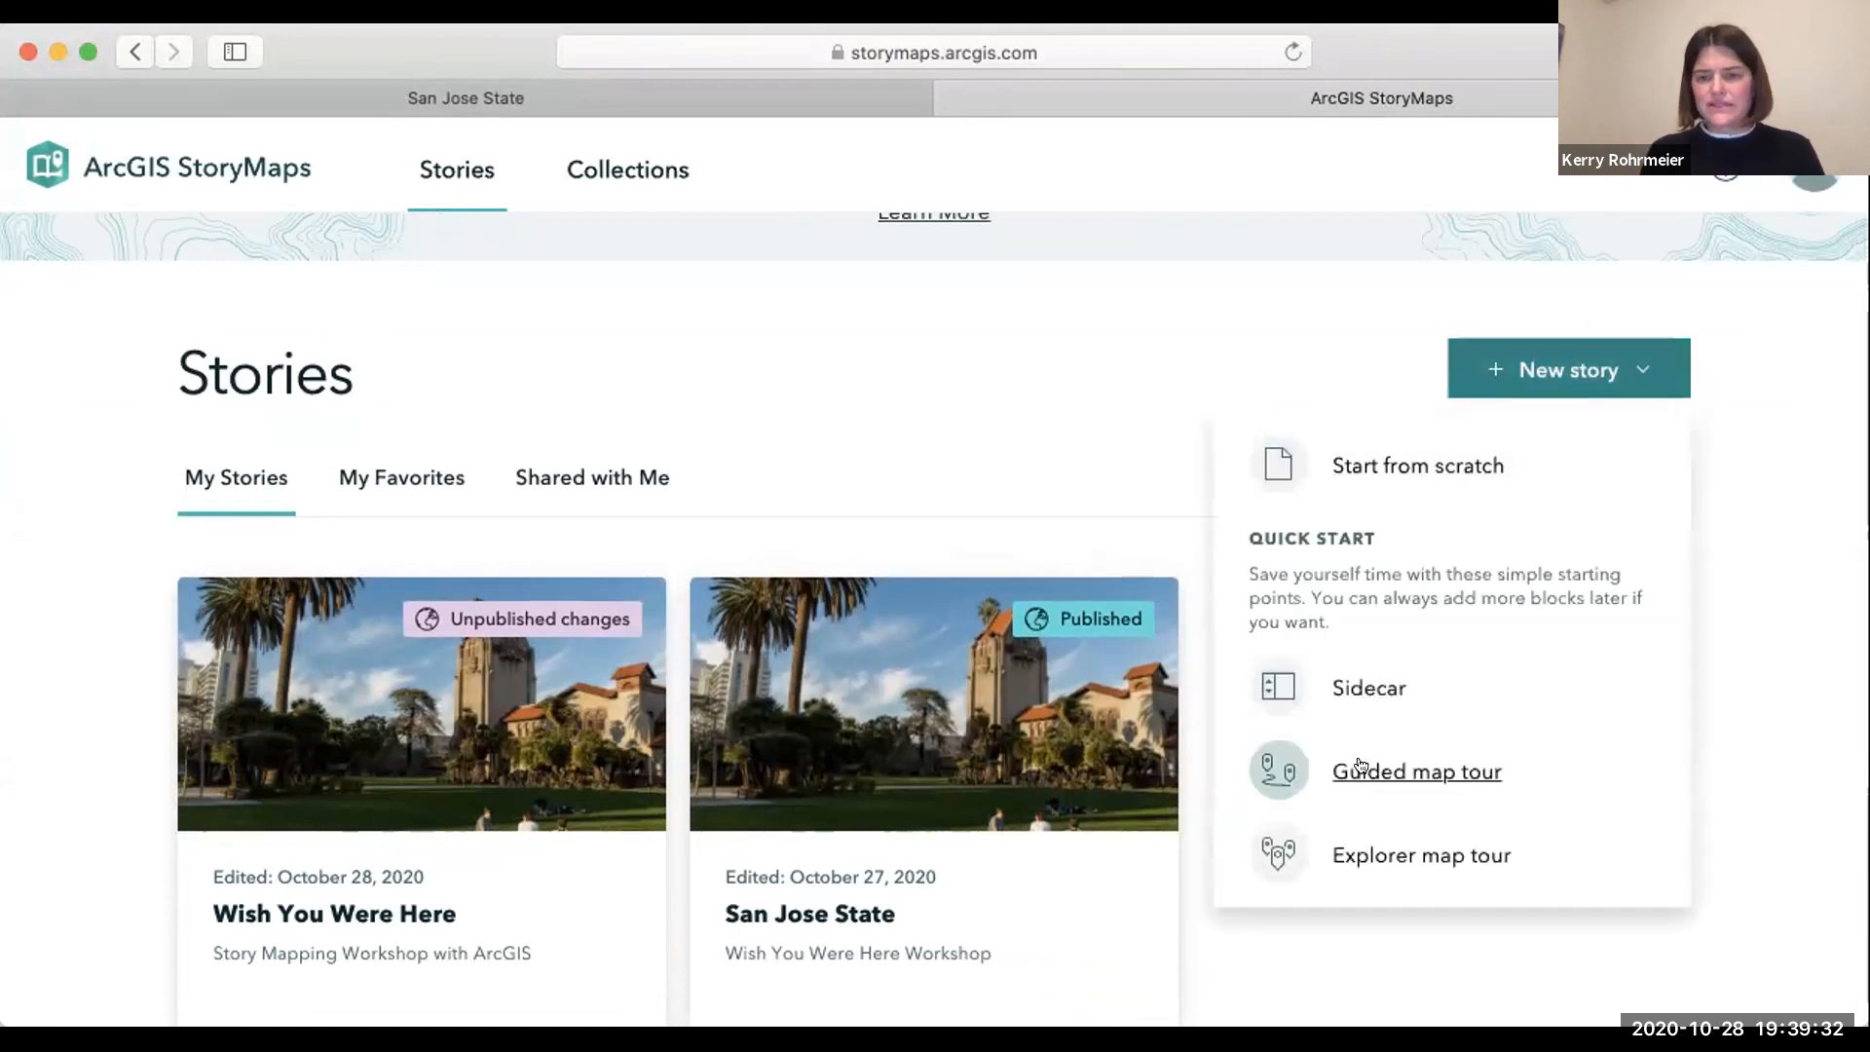
mouse_move(1375, 691)
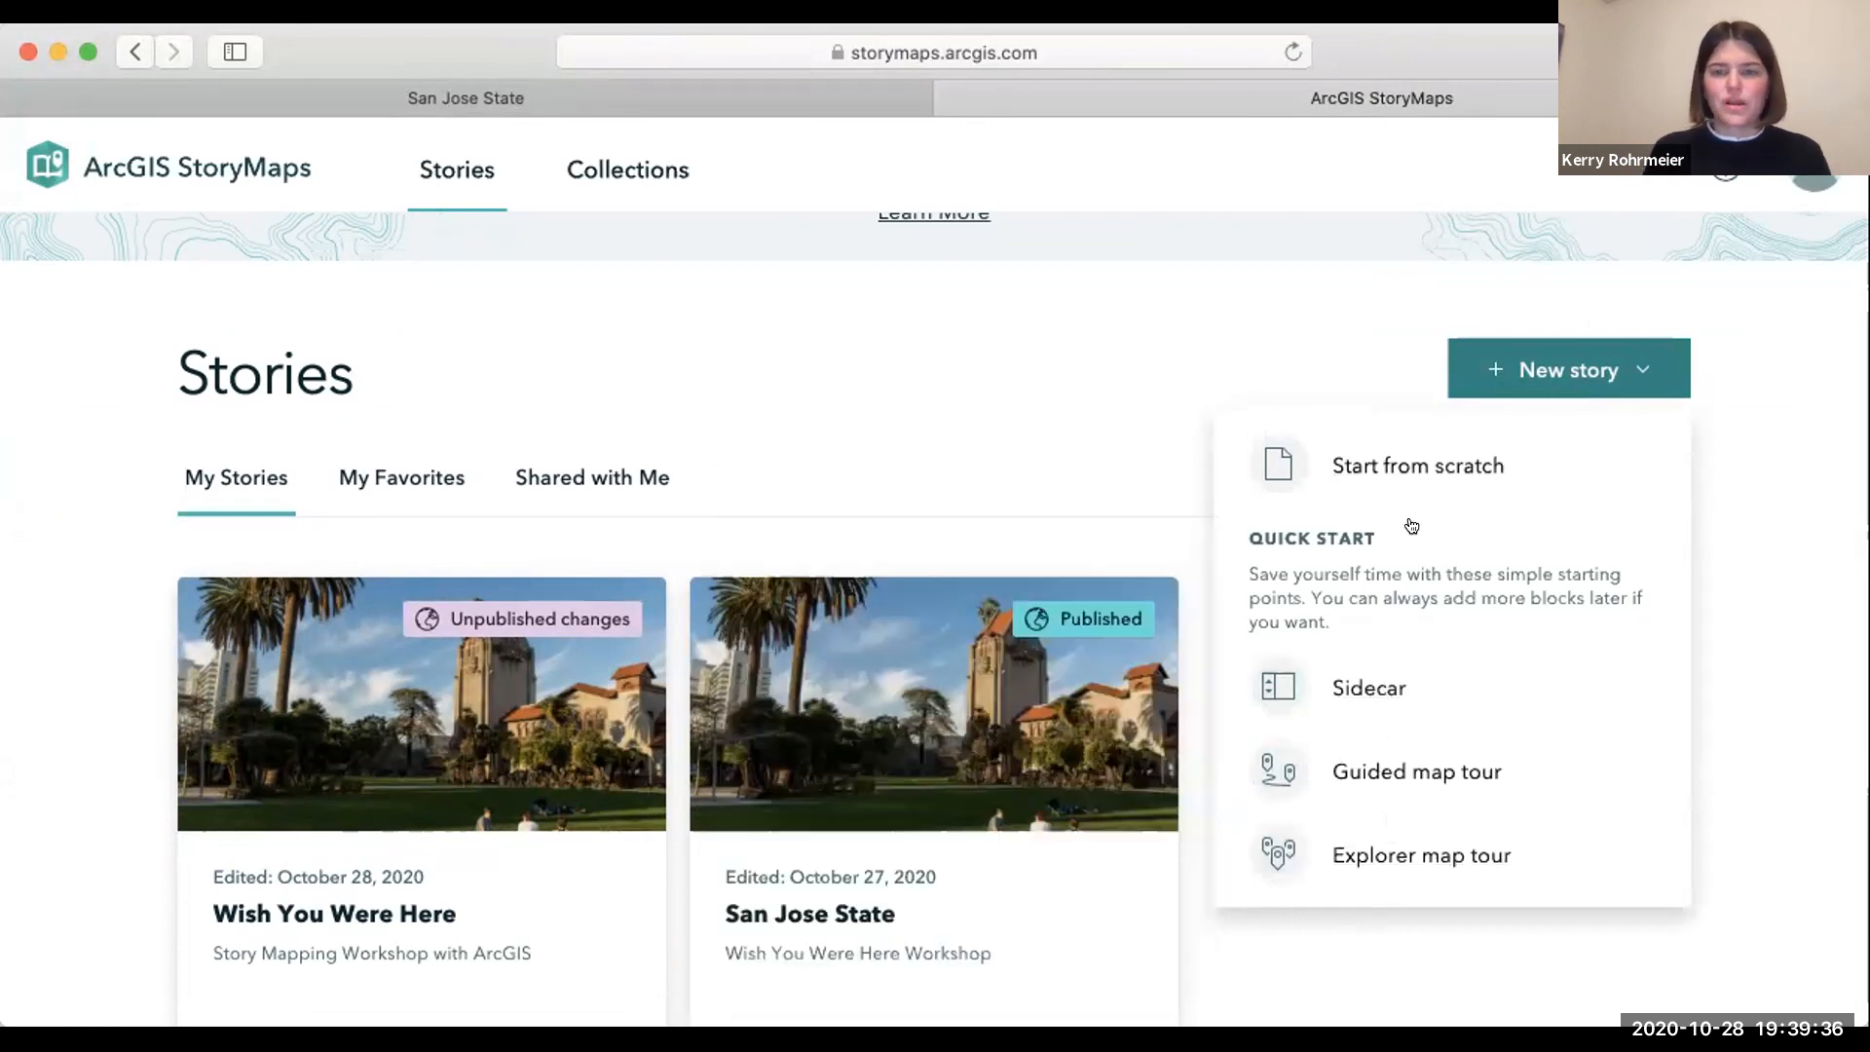
Start a story from scratch titled 'San Jose State' with subtitle 'Wish You Were Here'.
click(1375, 467)
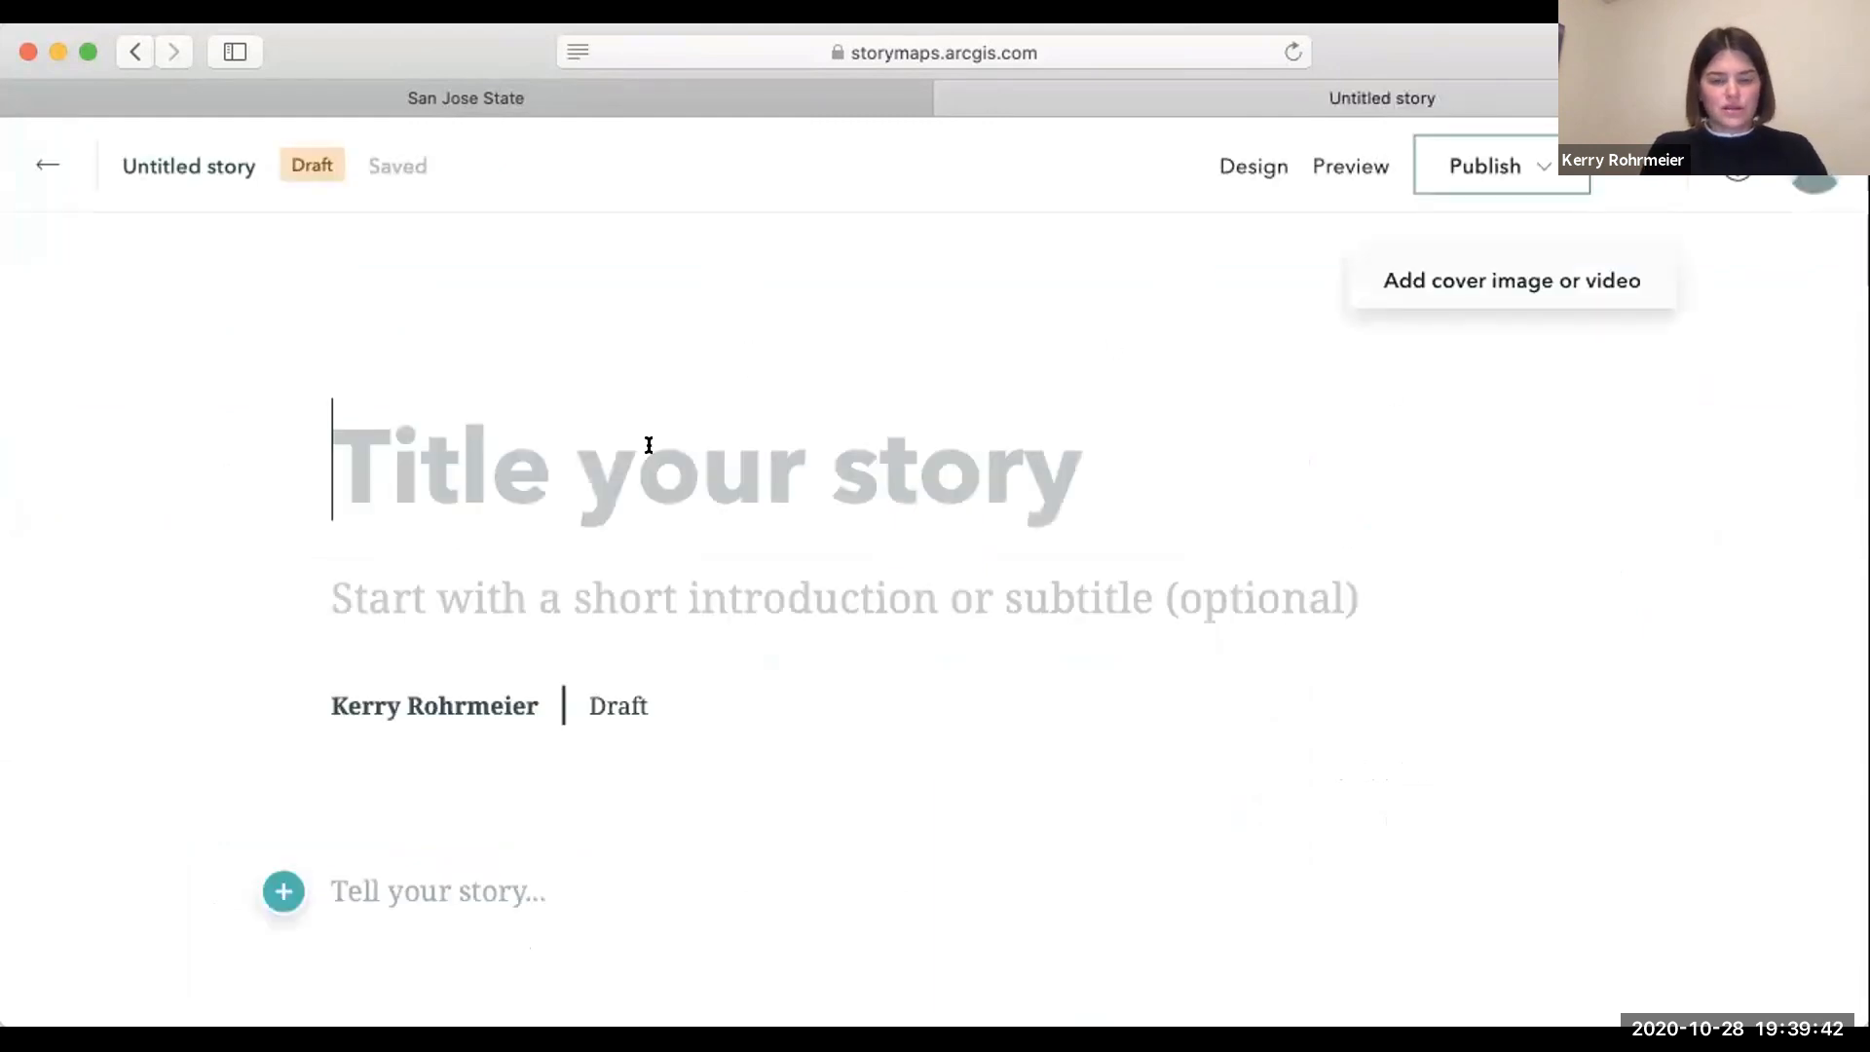
text(Sto)
key(BackSpace)
key(BackSpace)
text(a)
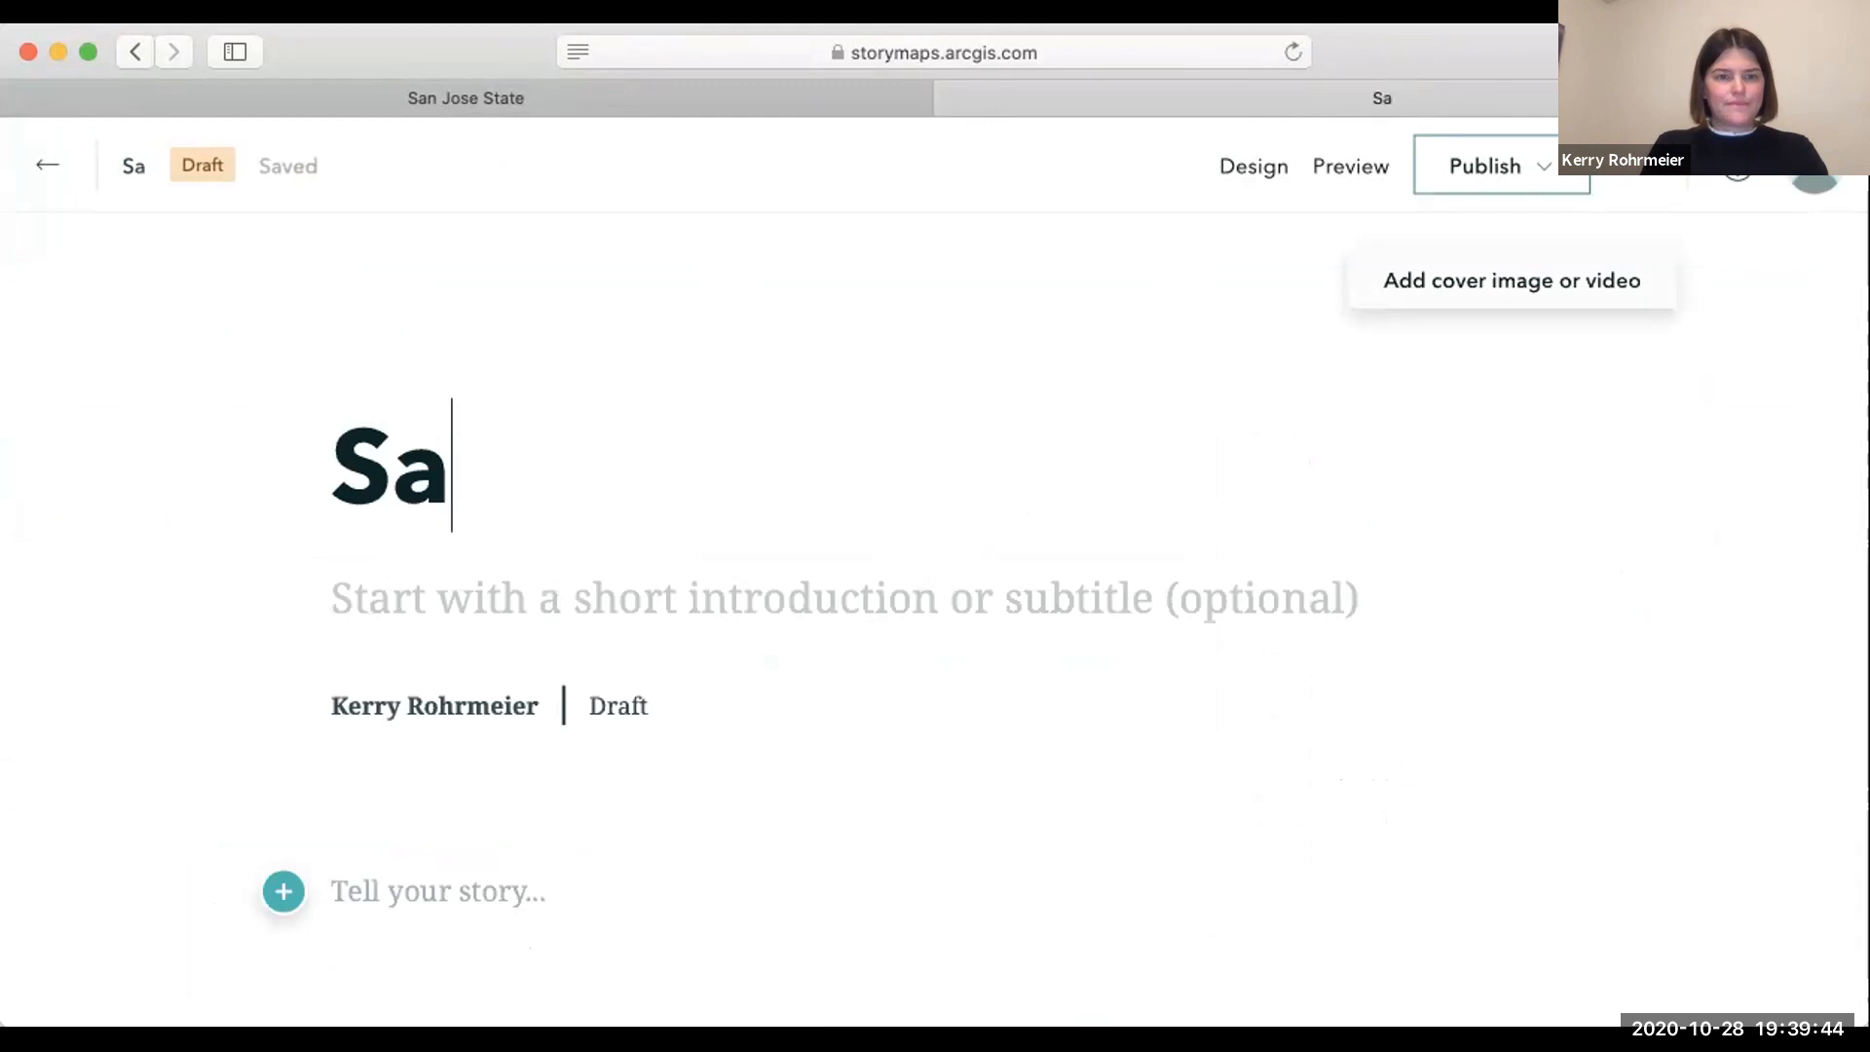
key(BackSpace)
text(n JOs)
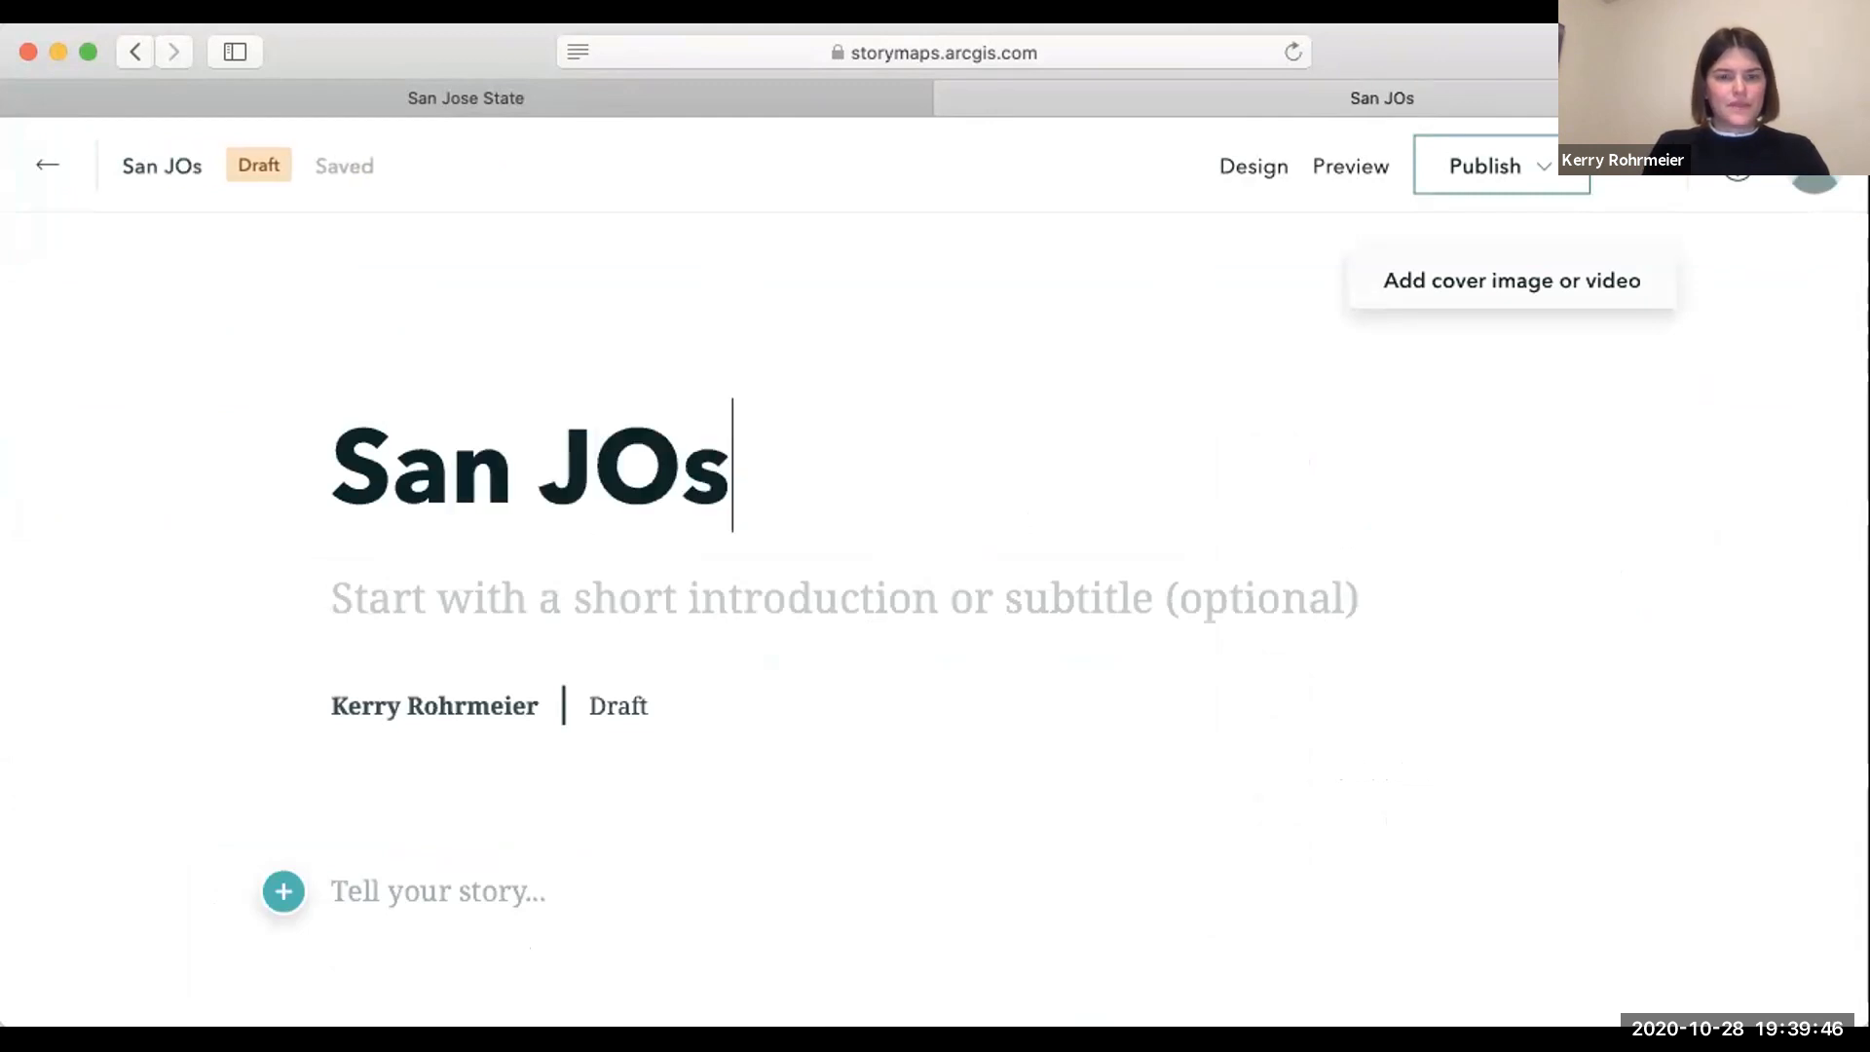
key(BackSpace)
key(BackSpace)
text(ose St)
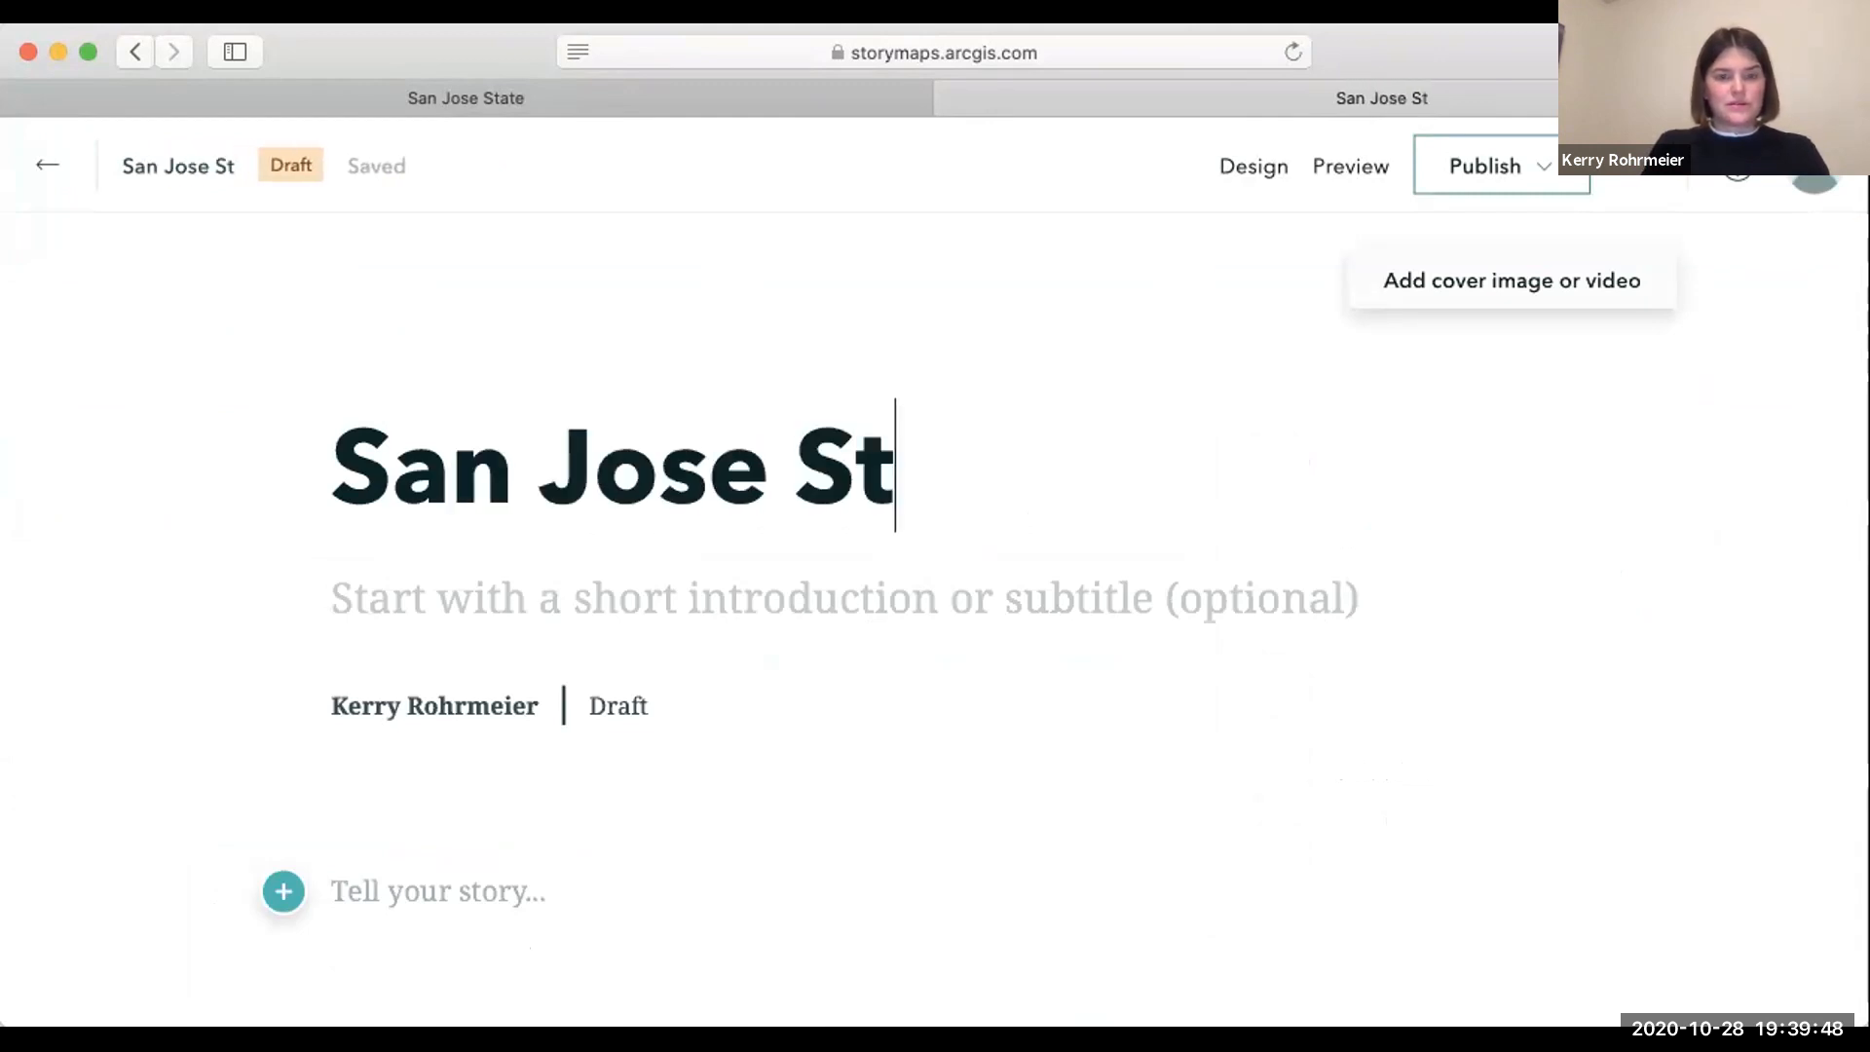
text(ate)
click(534, 584)
text(Wish You Were Here)
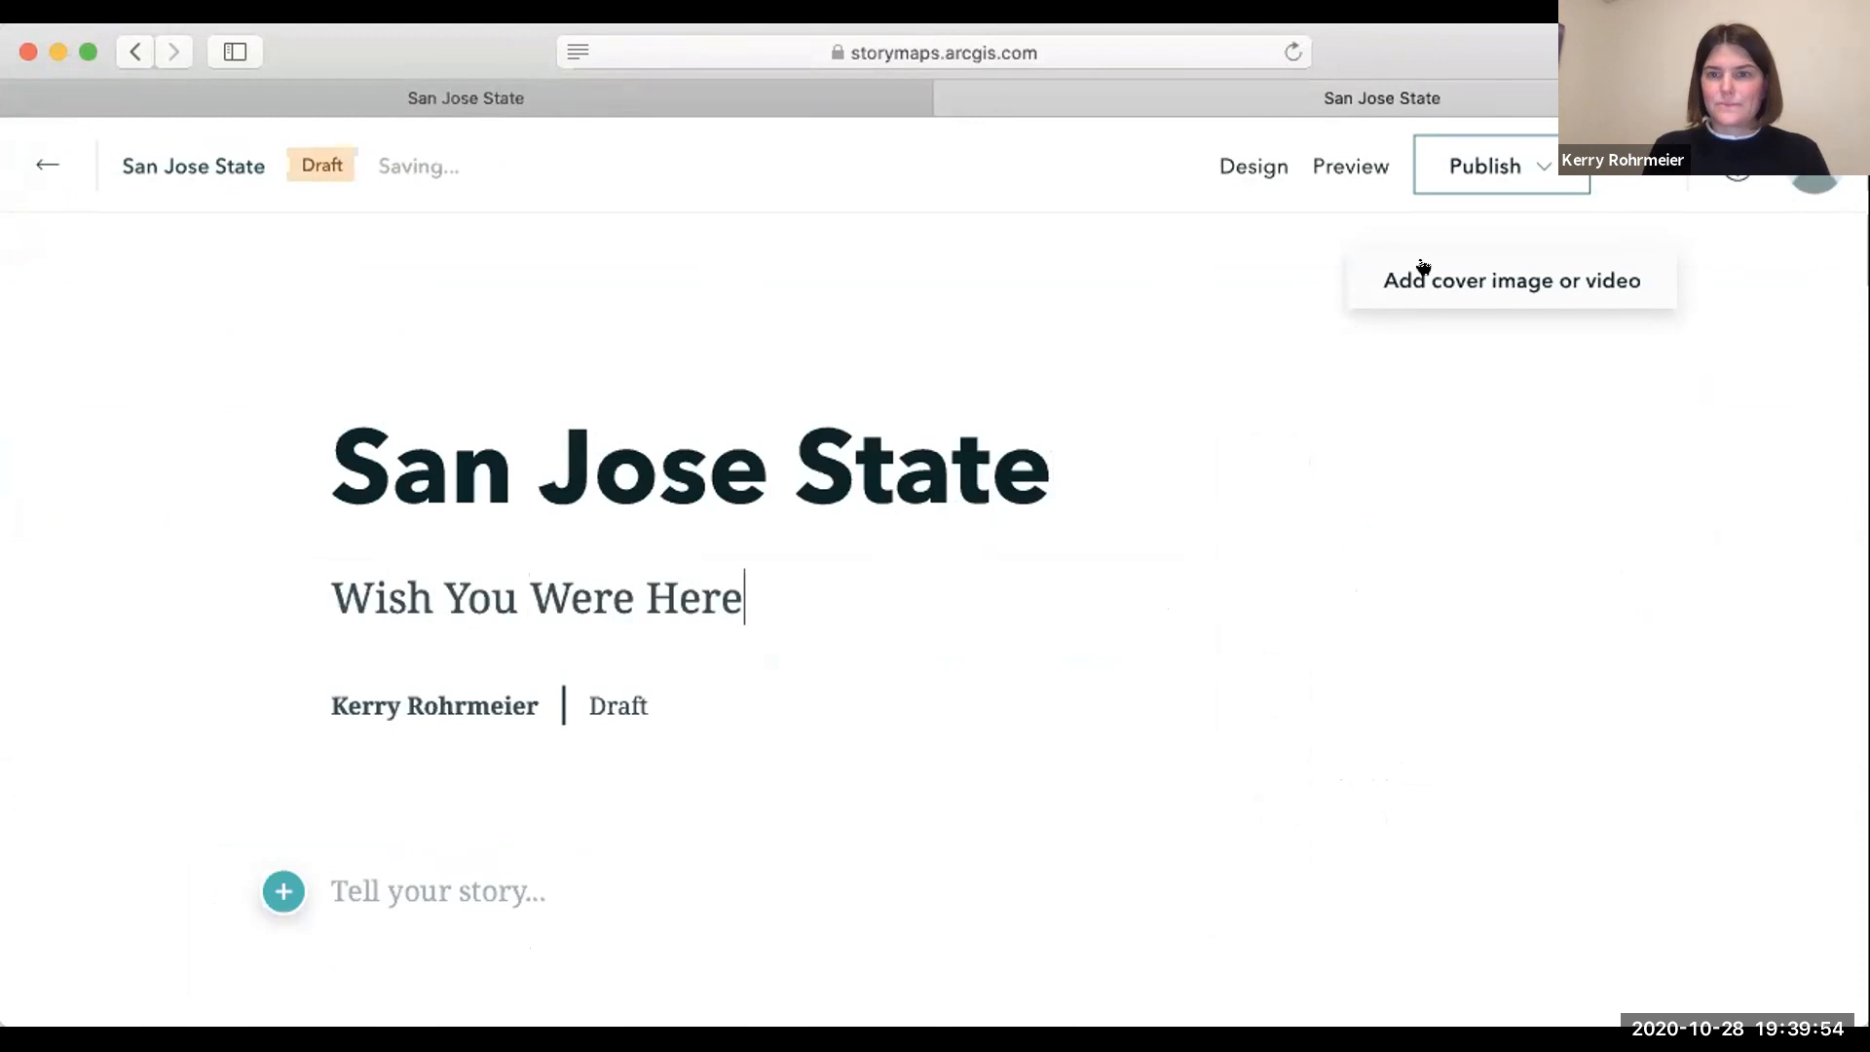
Add the campus tower-and-palm-trees photo as the cover image, leaving its image options unchanged.
click(1423, 269)
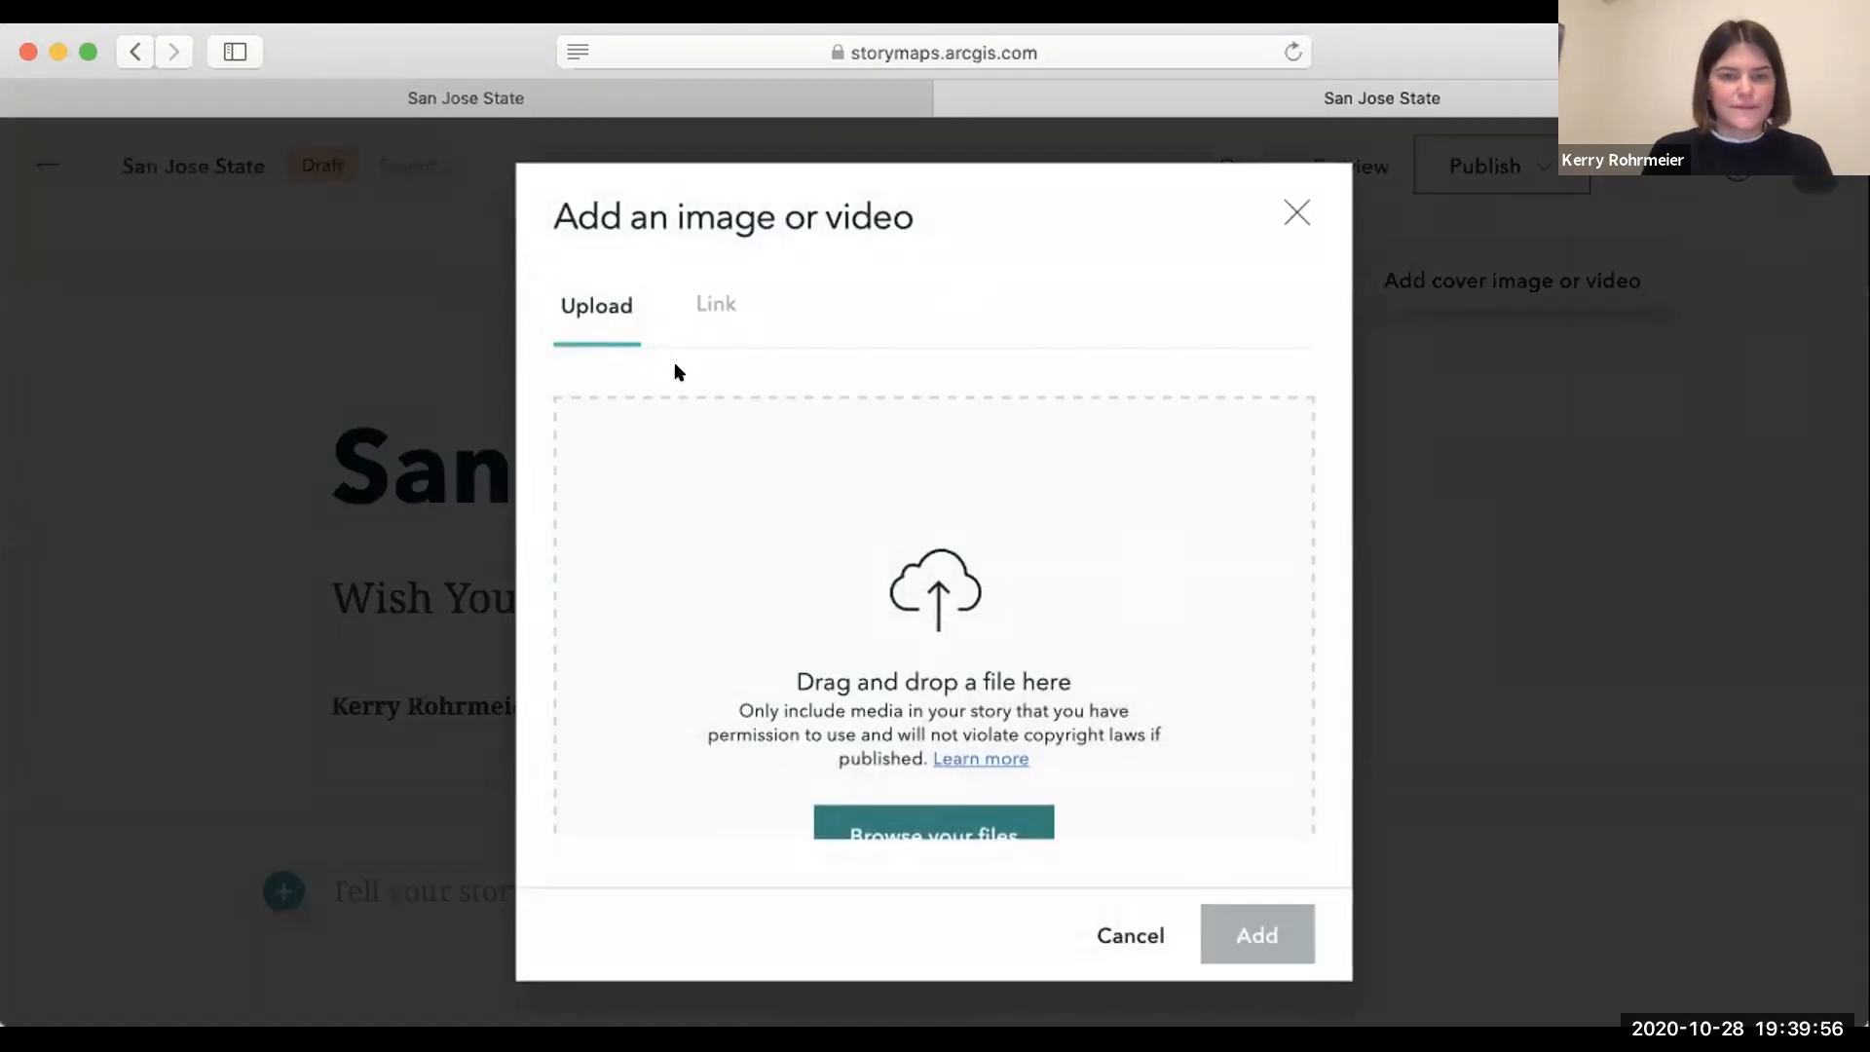
scroll(913, 541, down, 3)
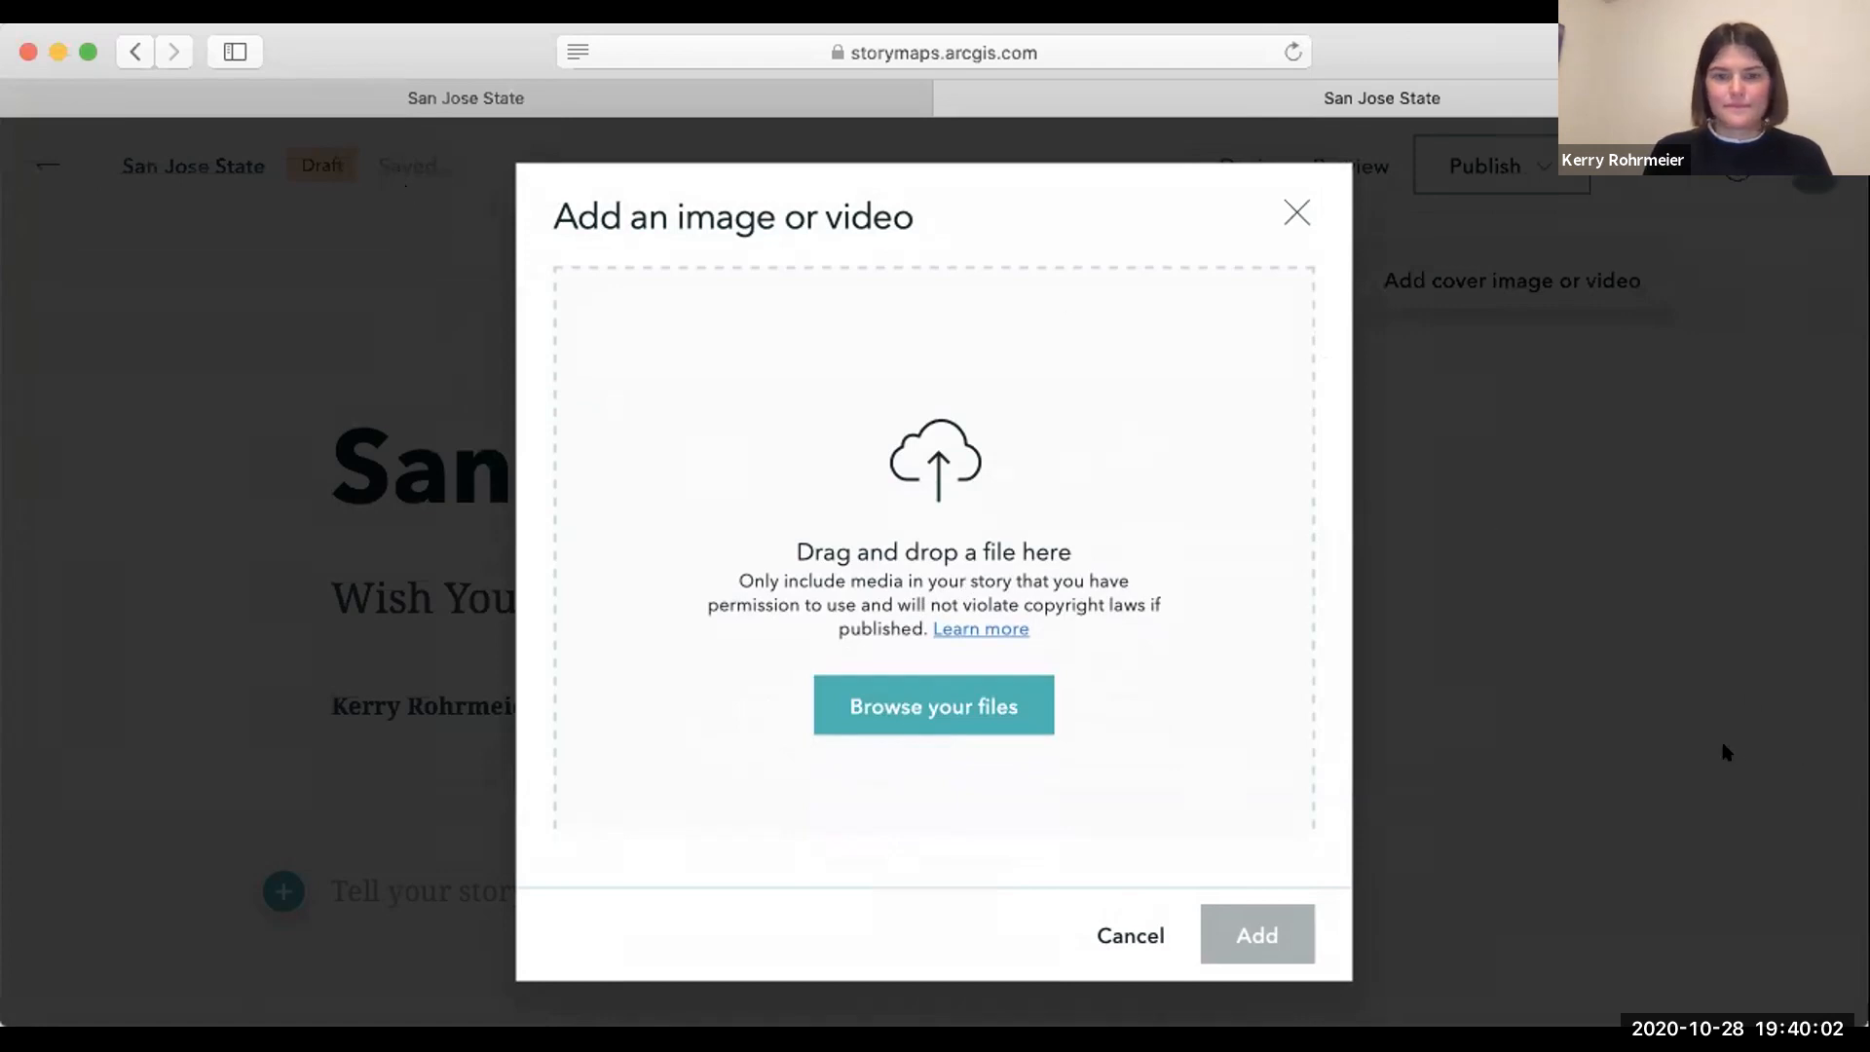
click(1306, 916)
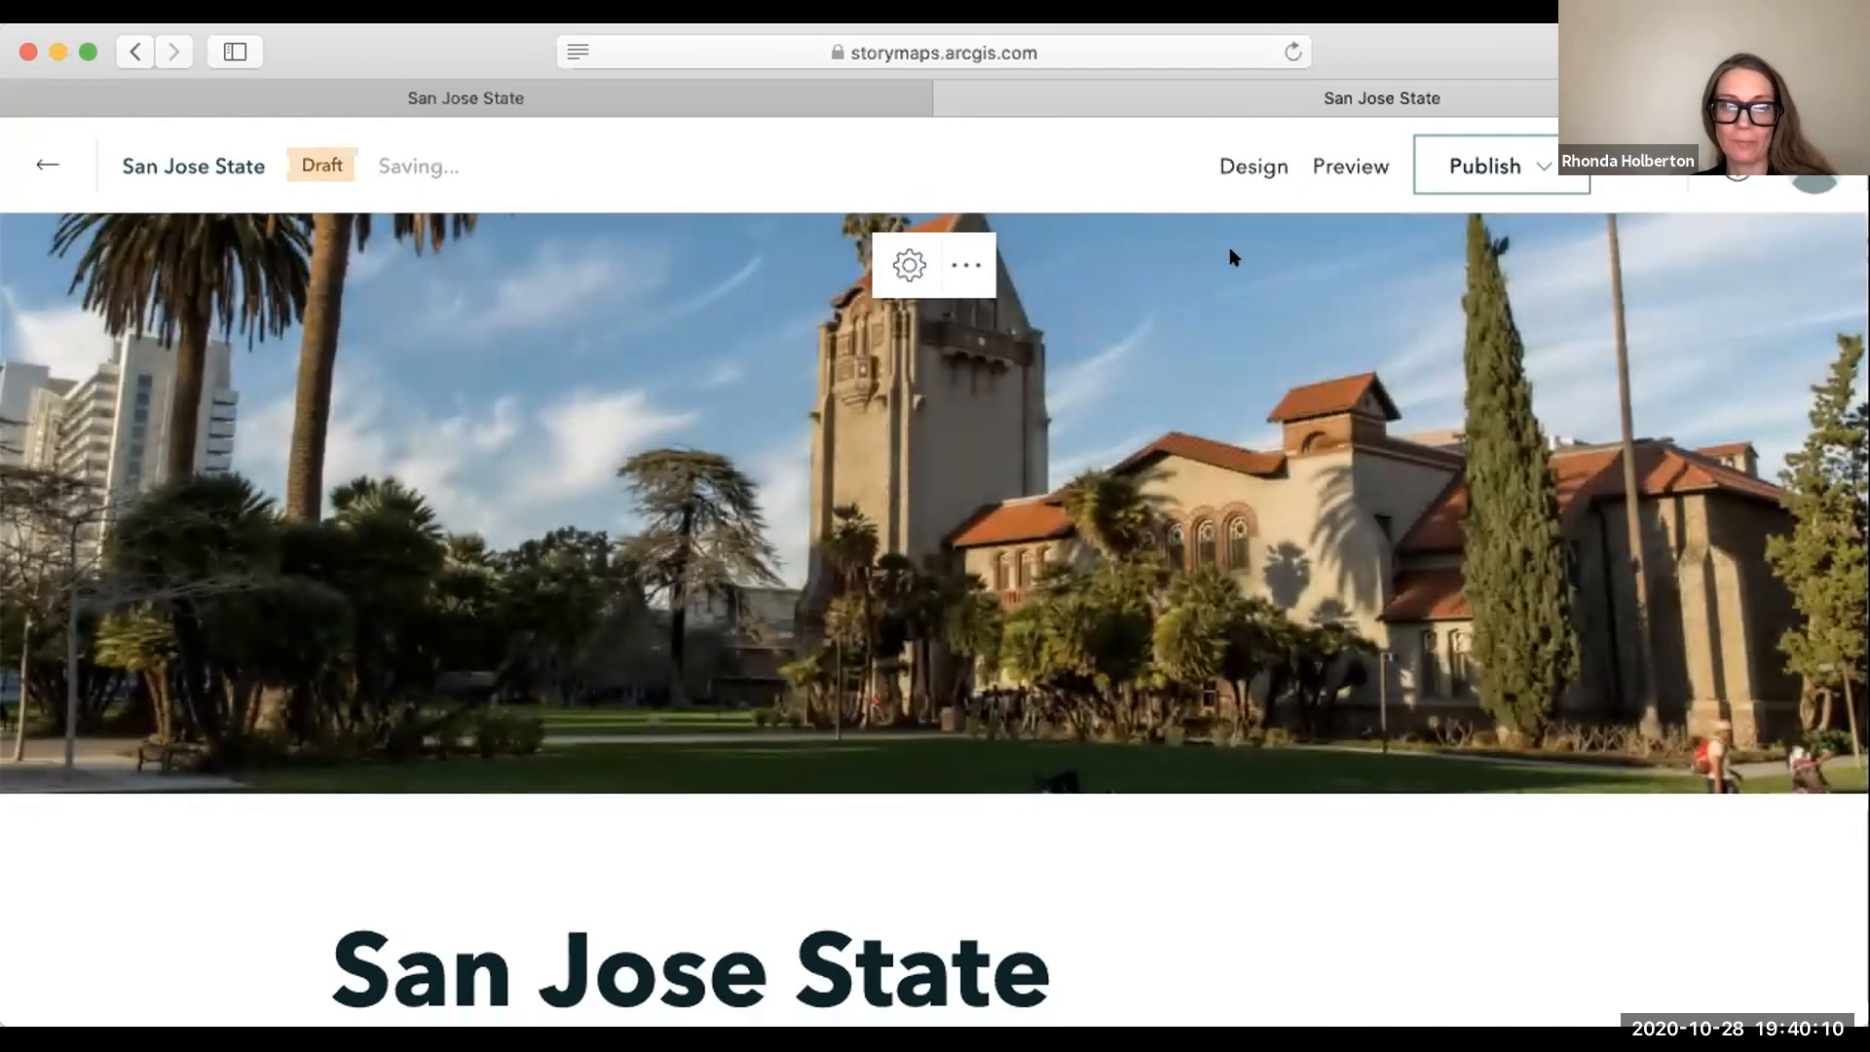
click(964, 263)
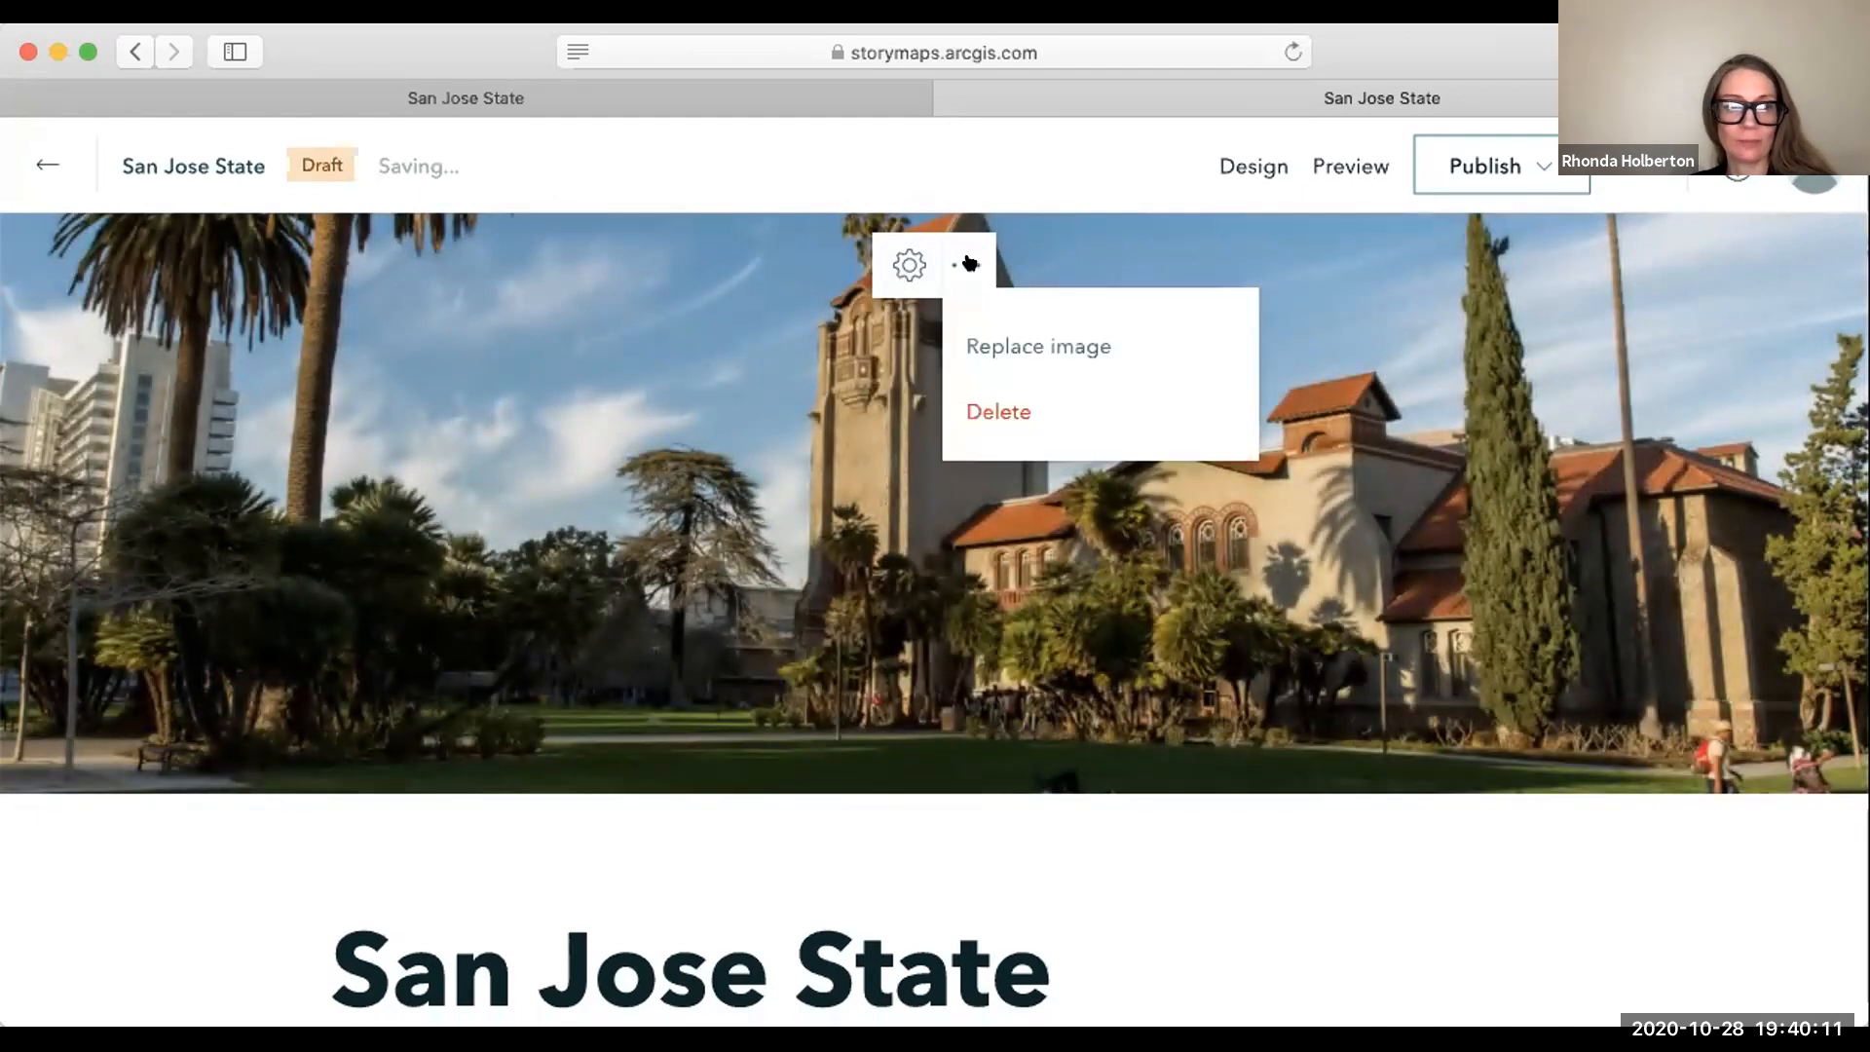
click(901, 268)
click(1284, 210)
Add a text block containing the test text 'ksfjrgkjtn'.
scroll(1348, 747, down, 7)
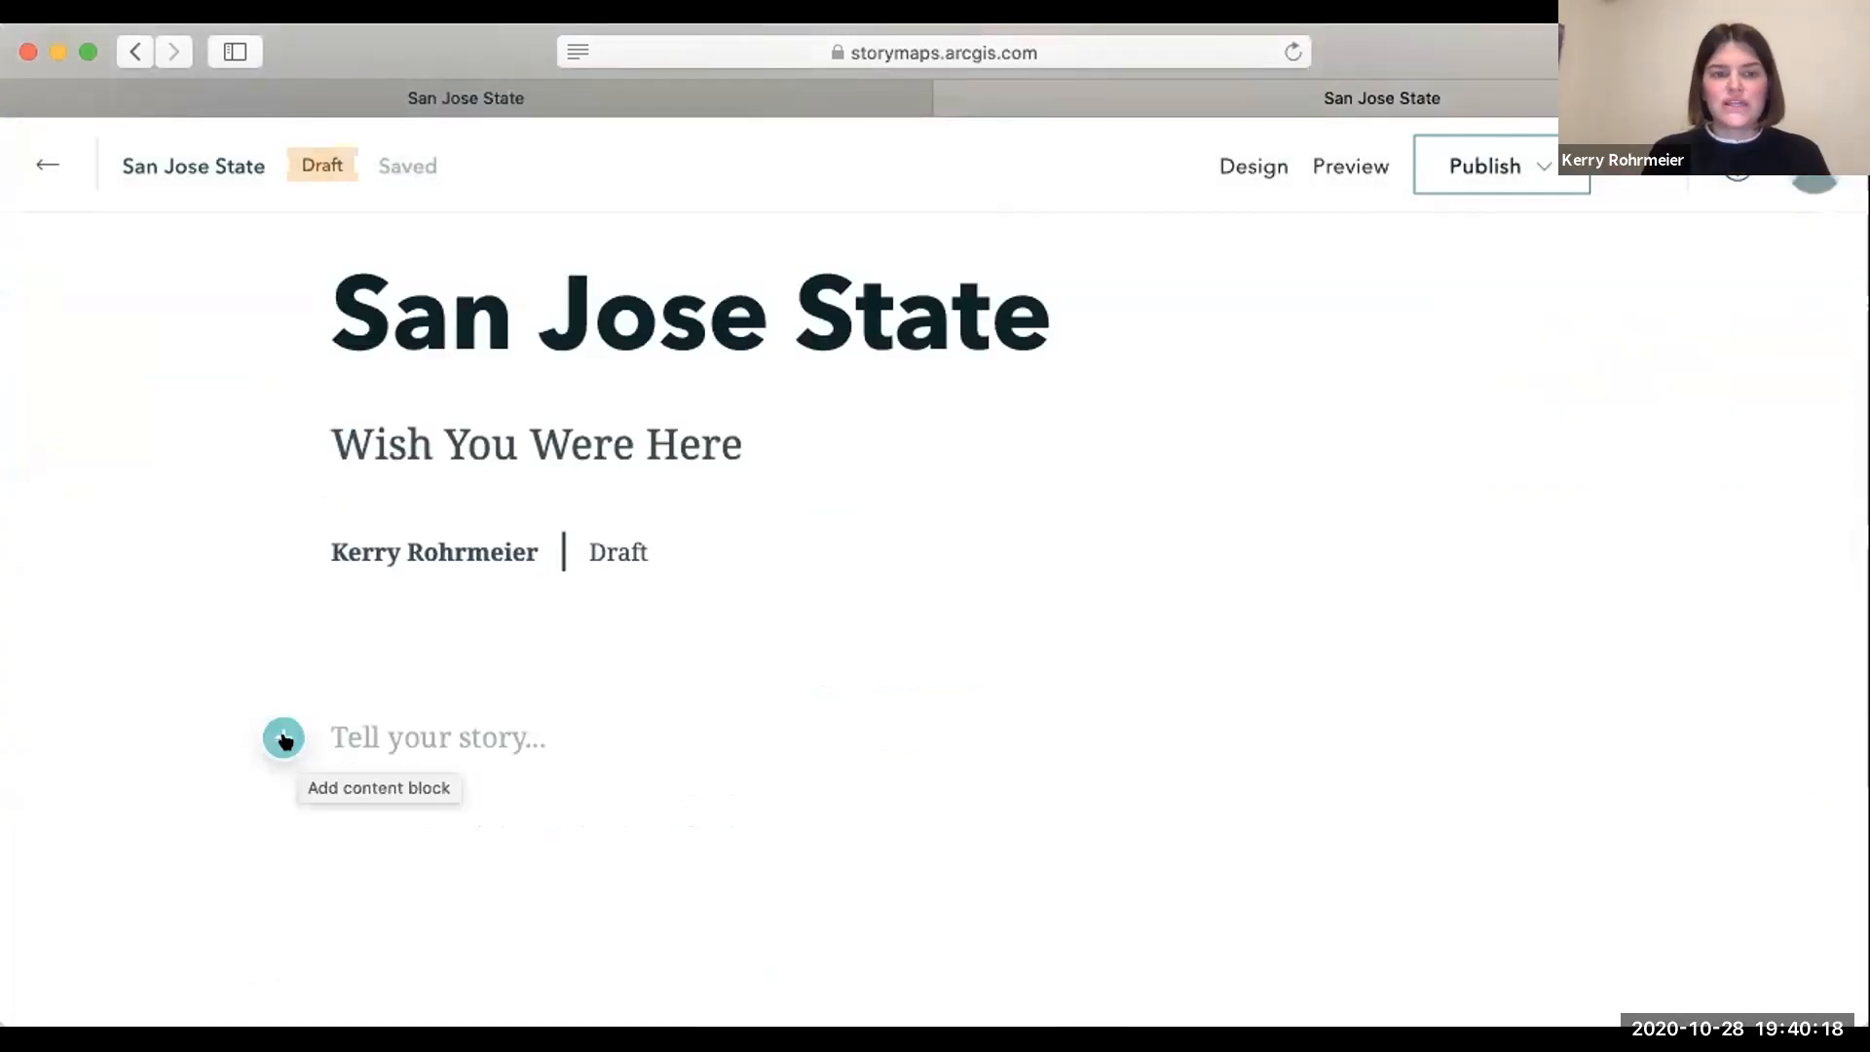
click(284, 738)
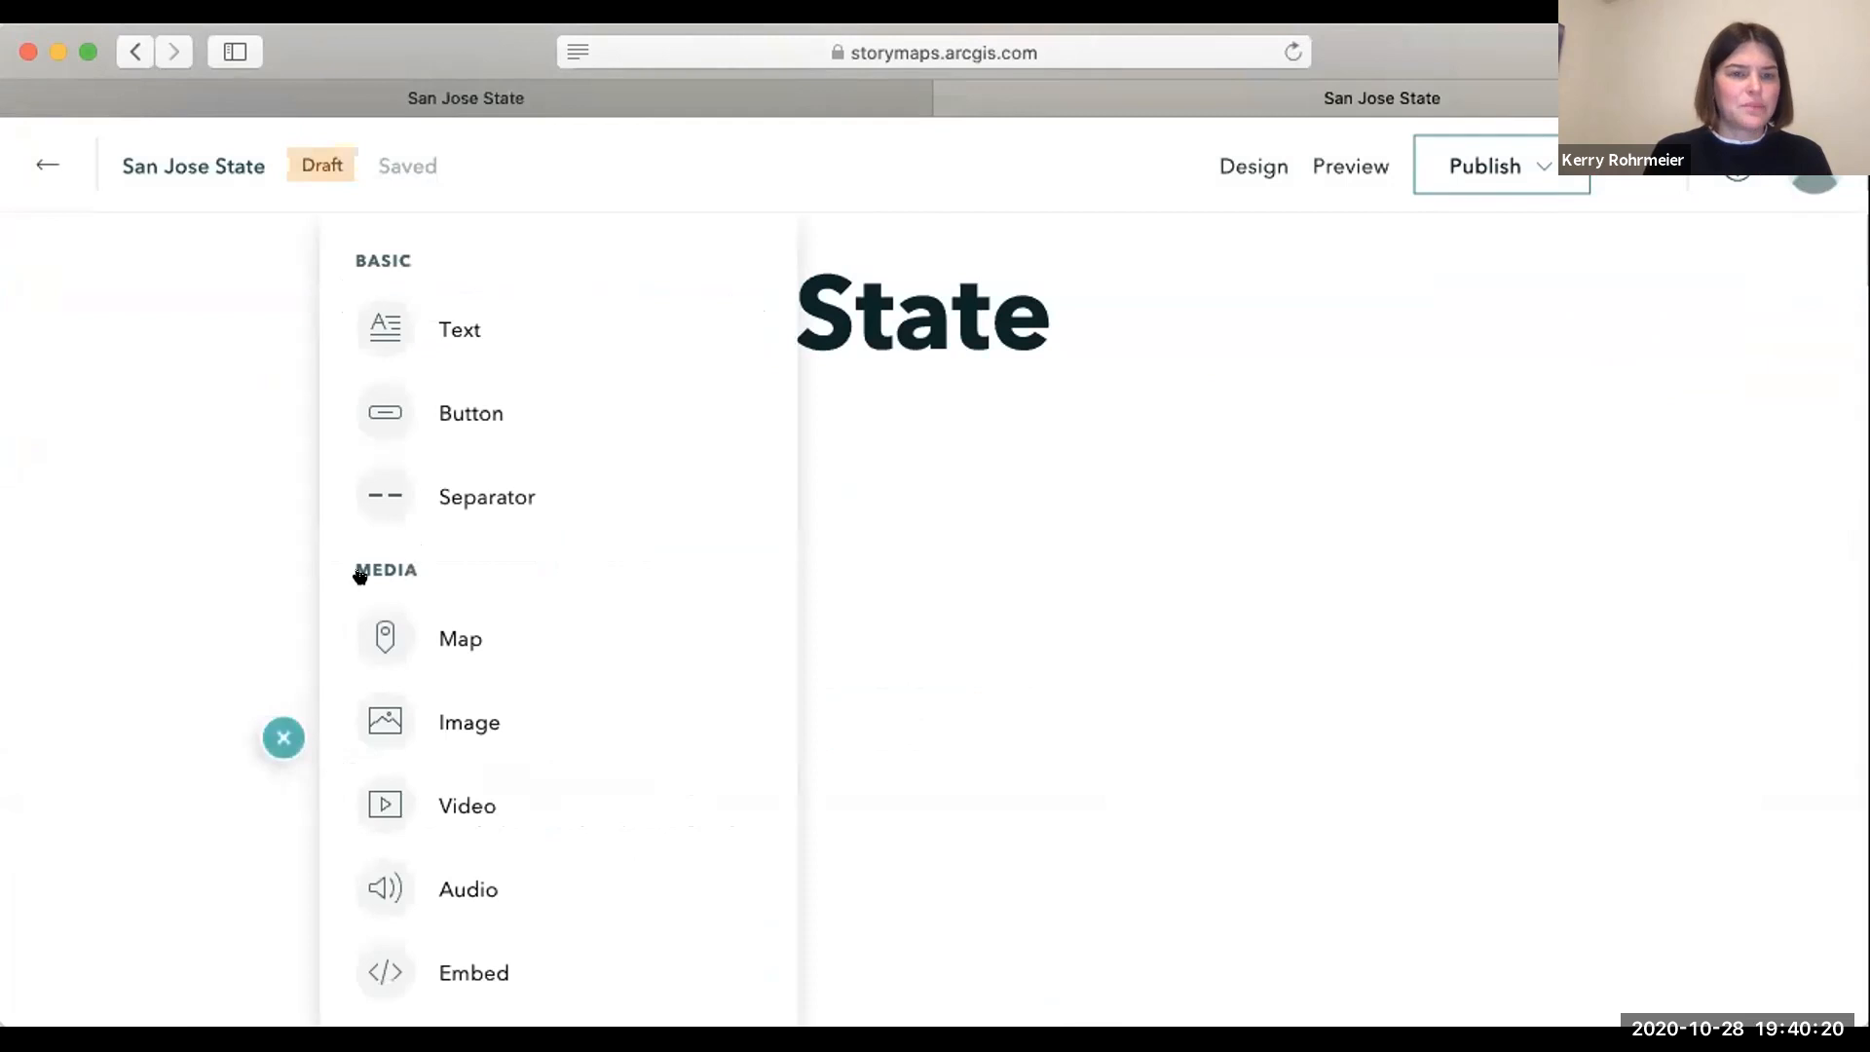
click(447, 336)
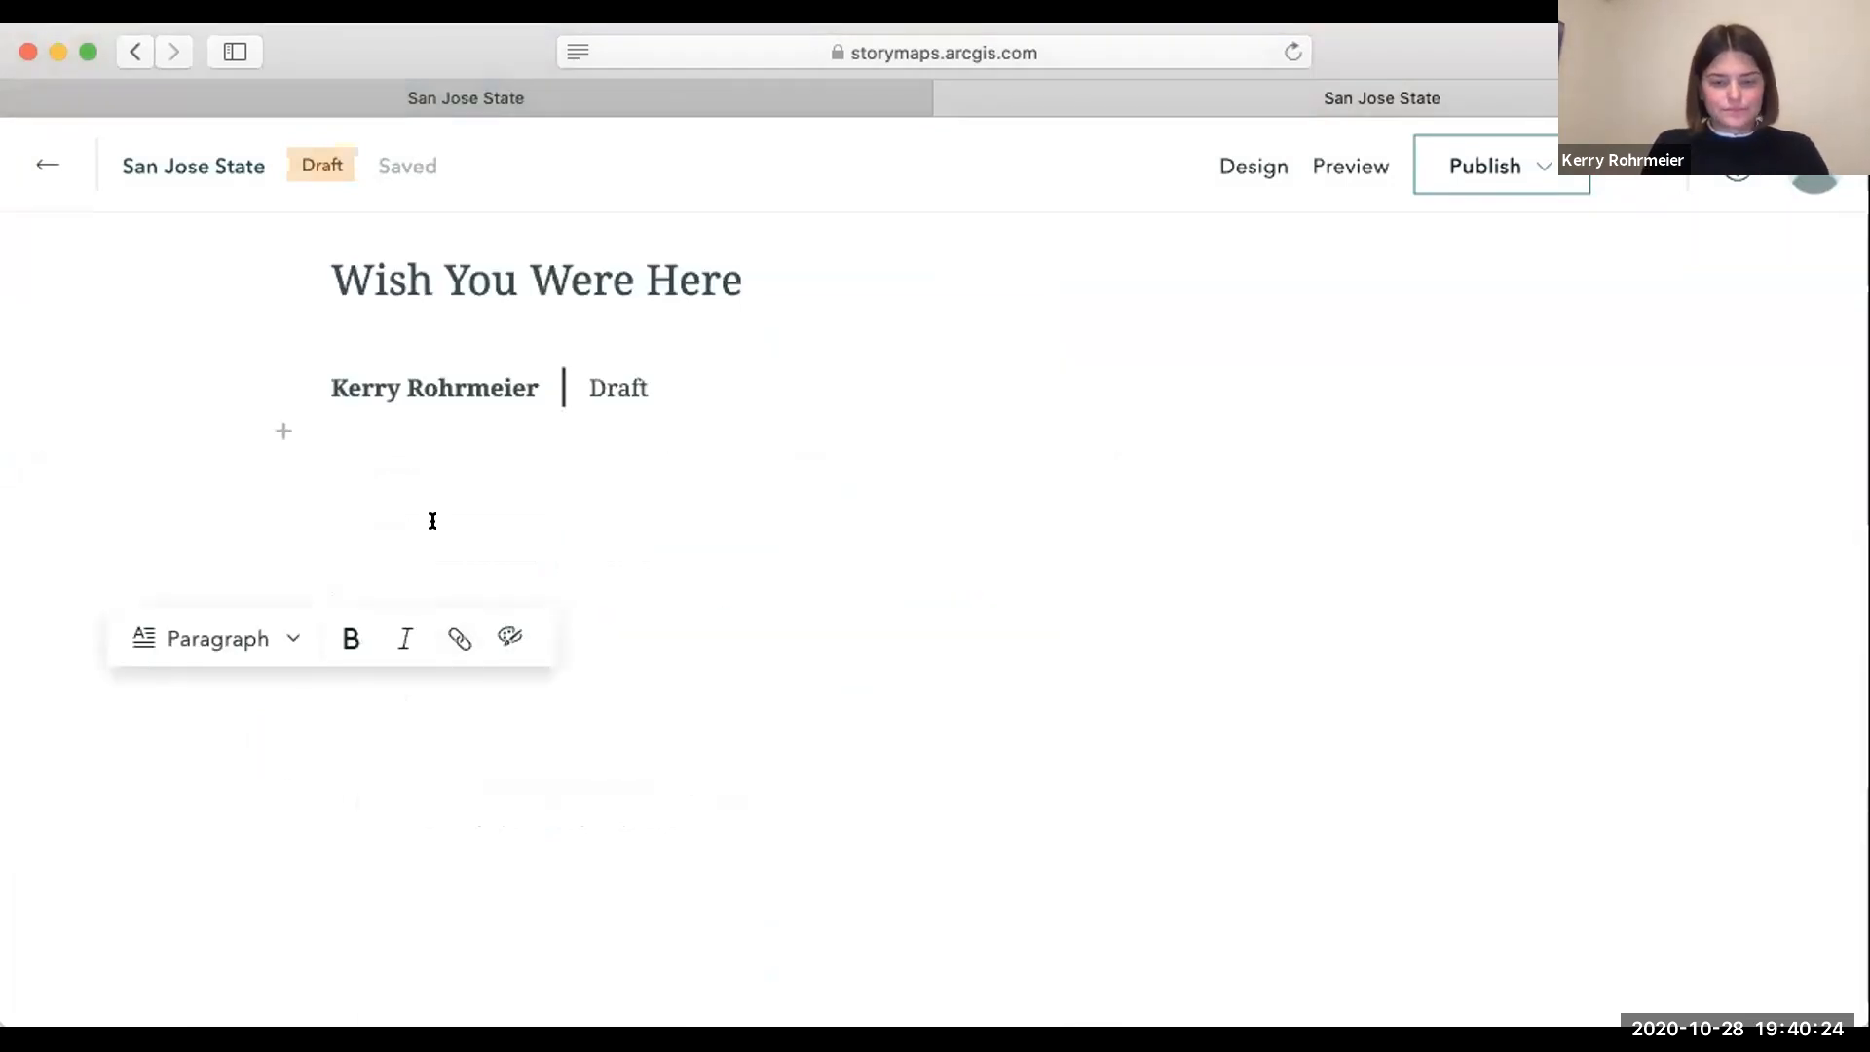
text(ksfjrgkjtn)
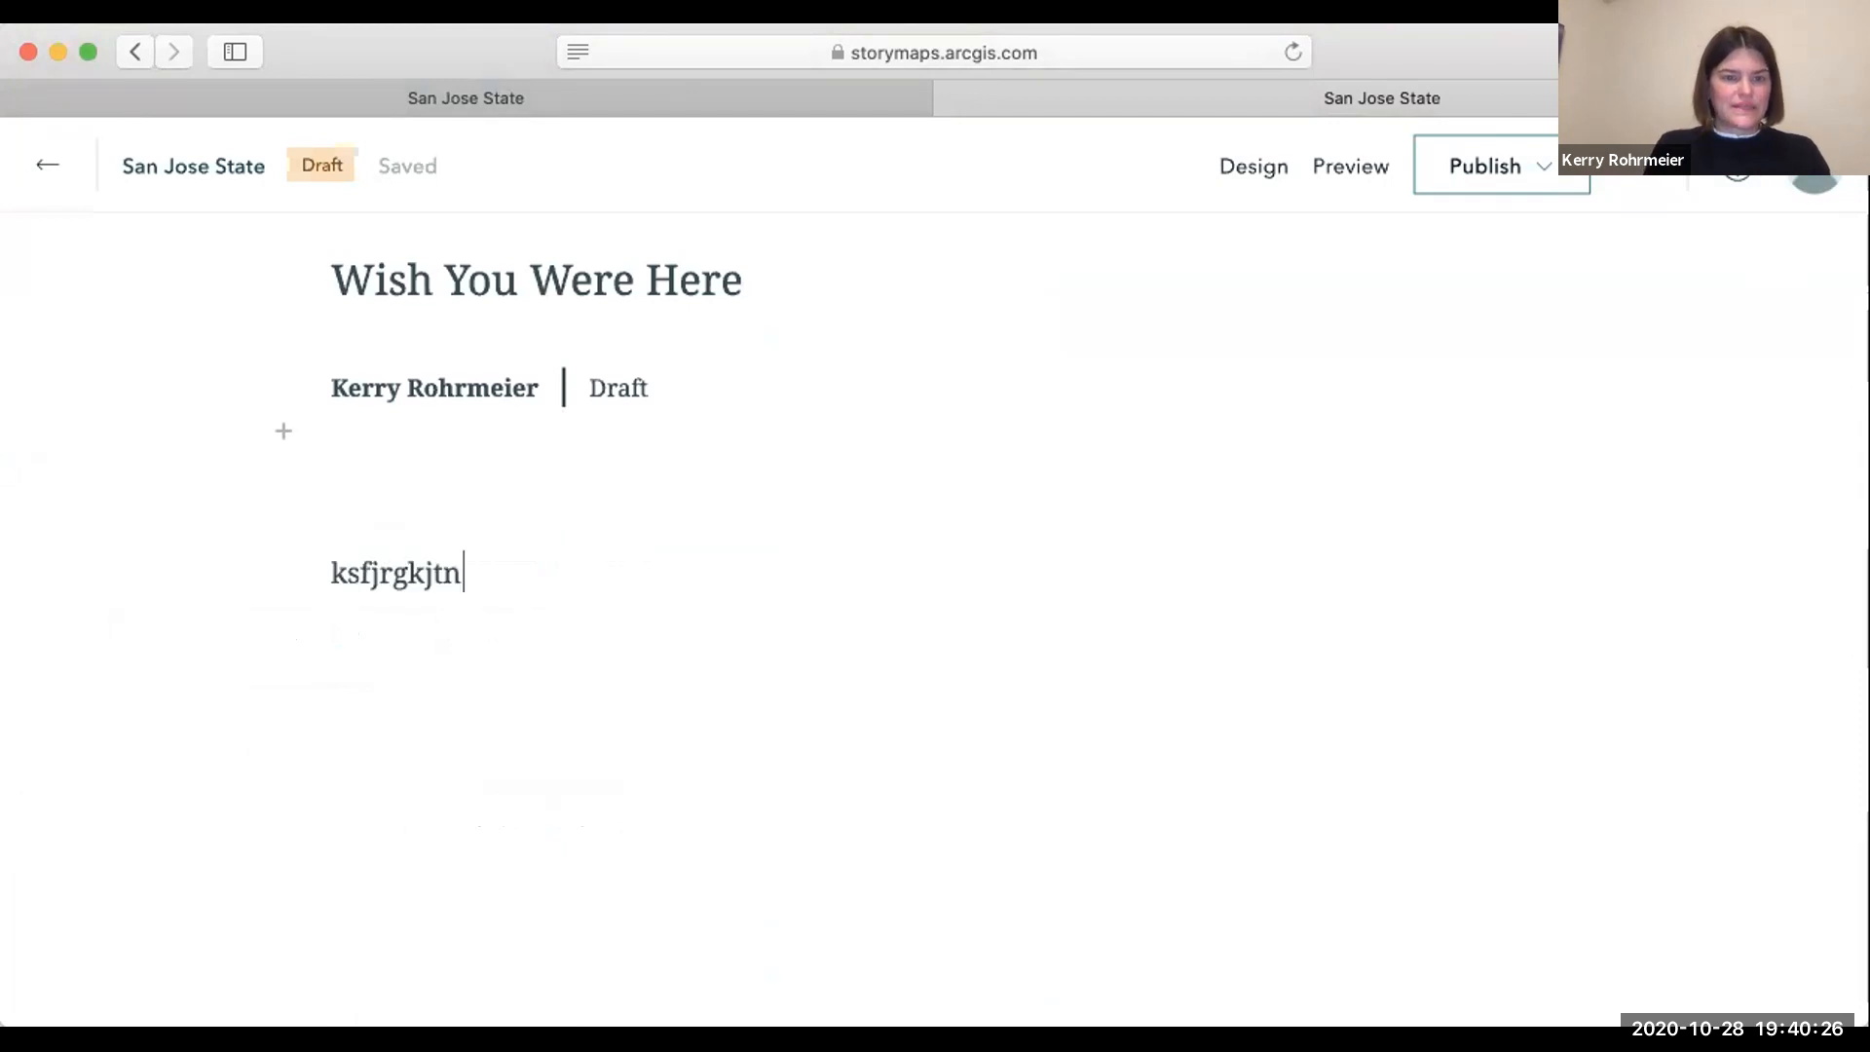
Add a subheading block reading 'I love making maps'.
click(283, 430)
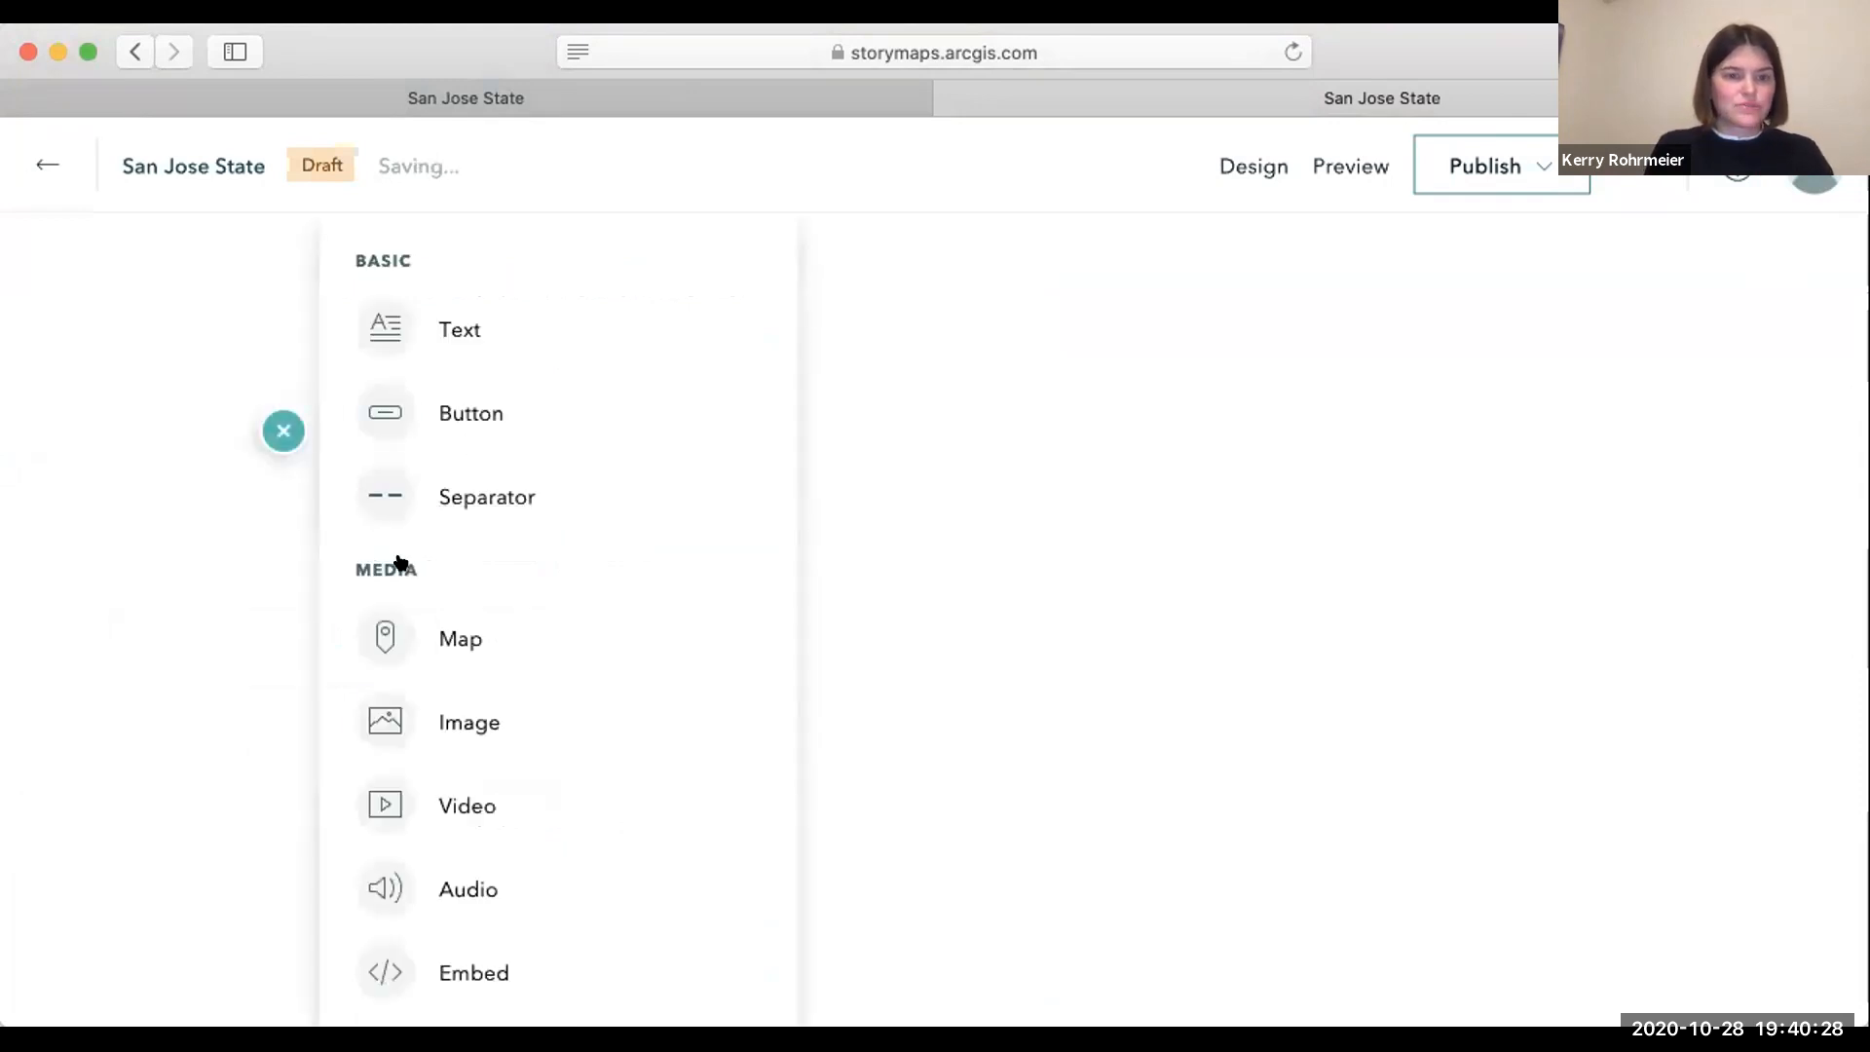
click(471, 327)
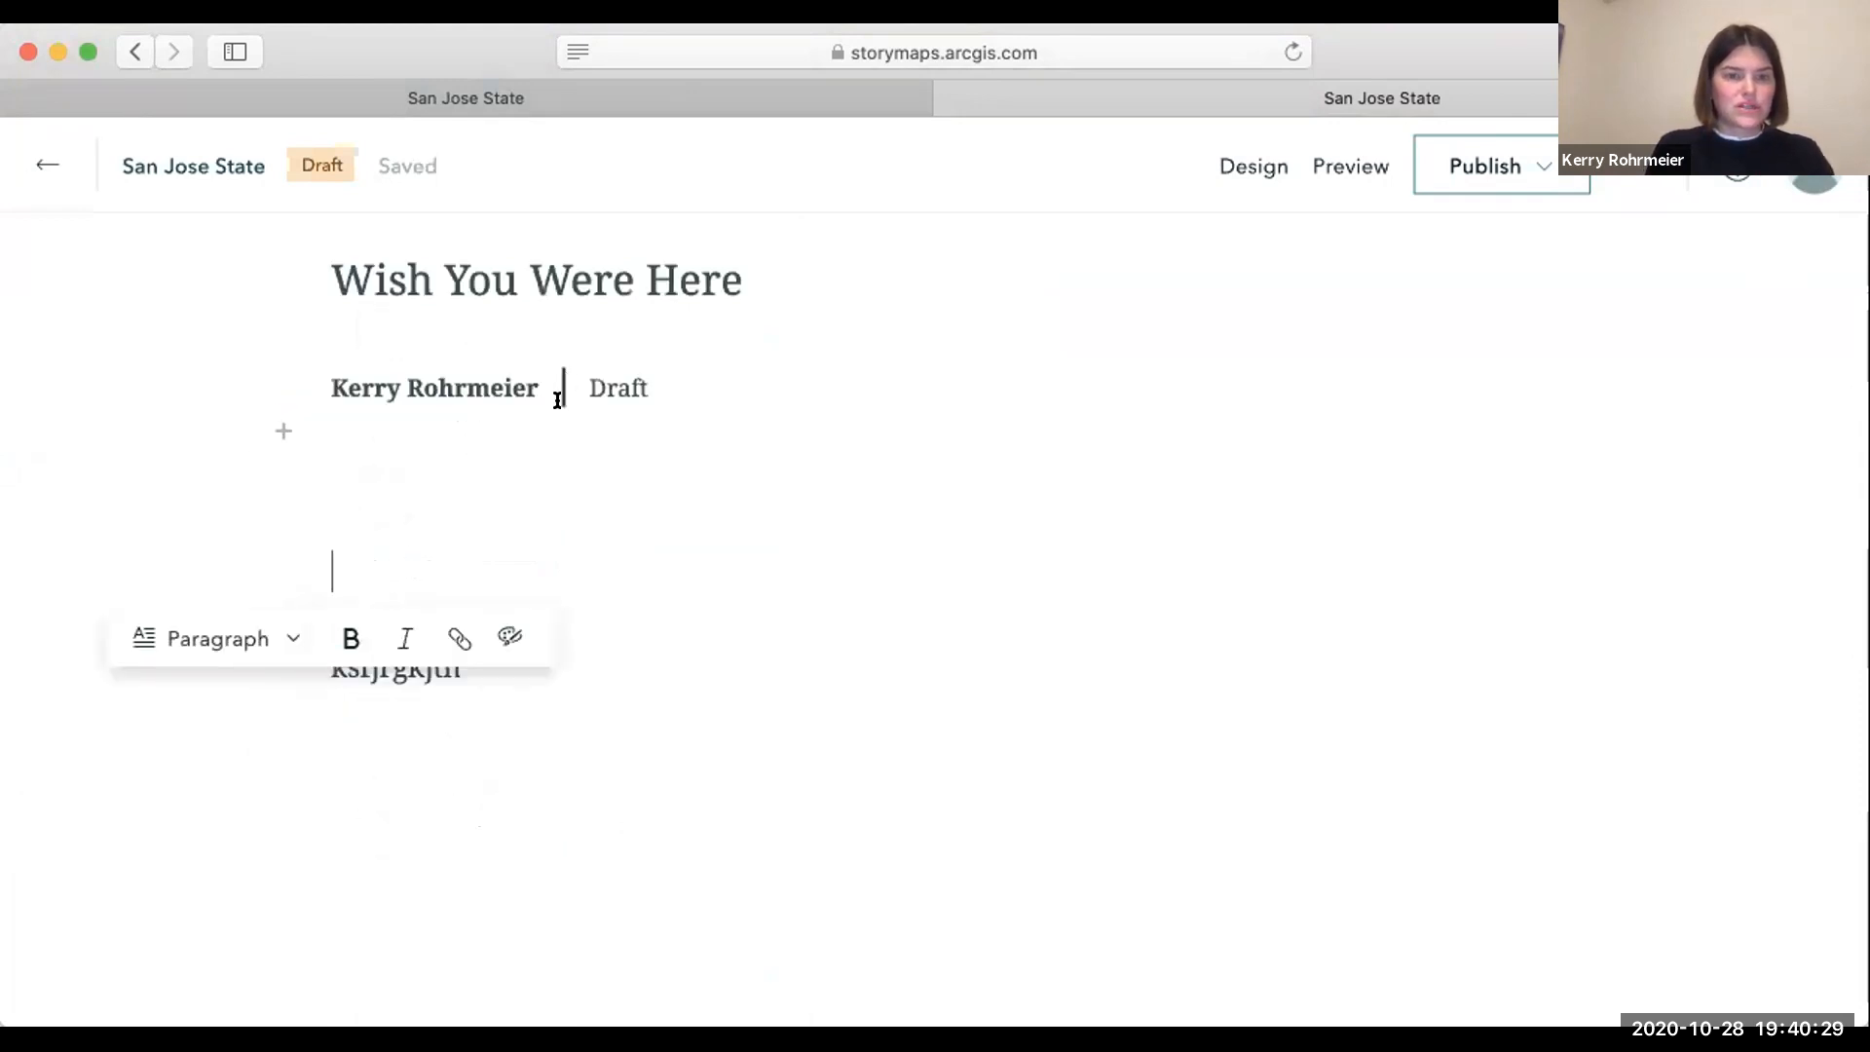
click(276, 651)
click(261, 761)
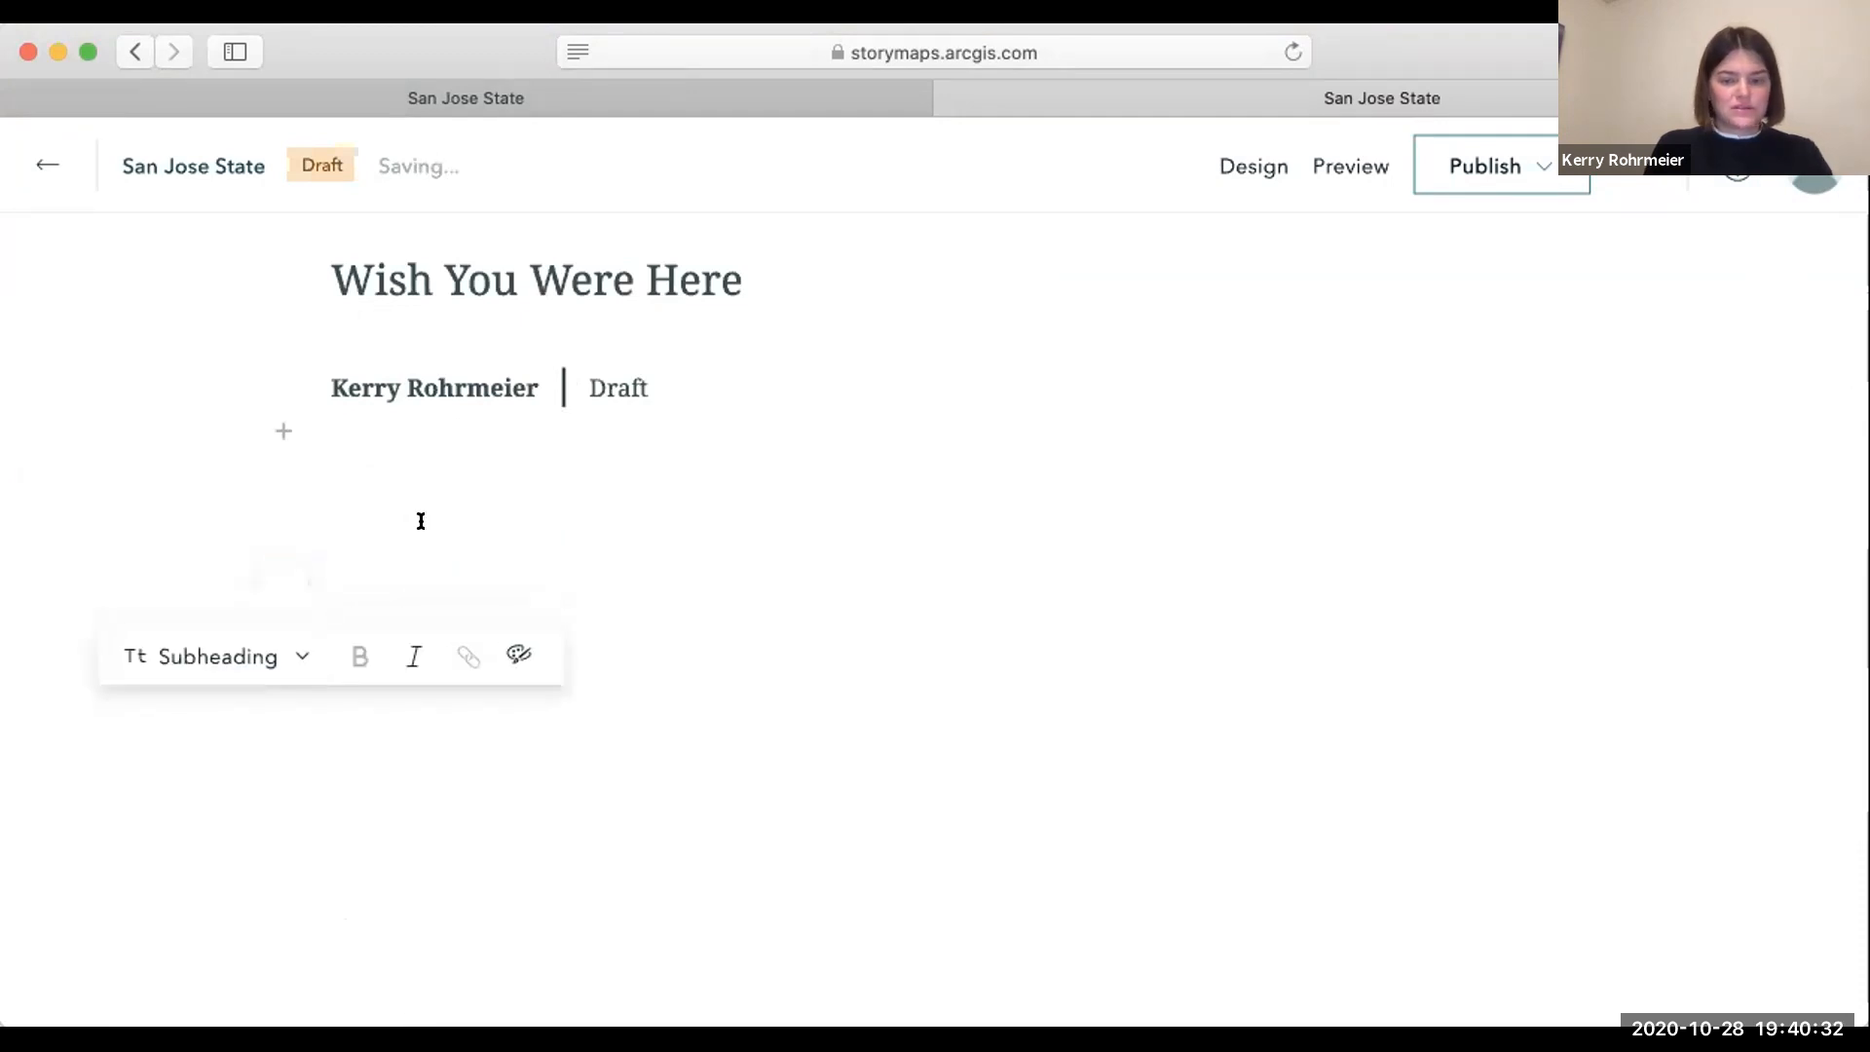
text(I love makin)
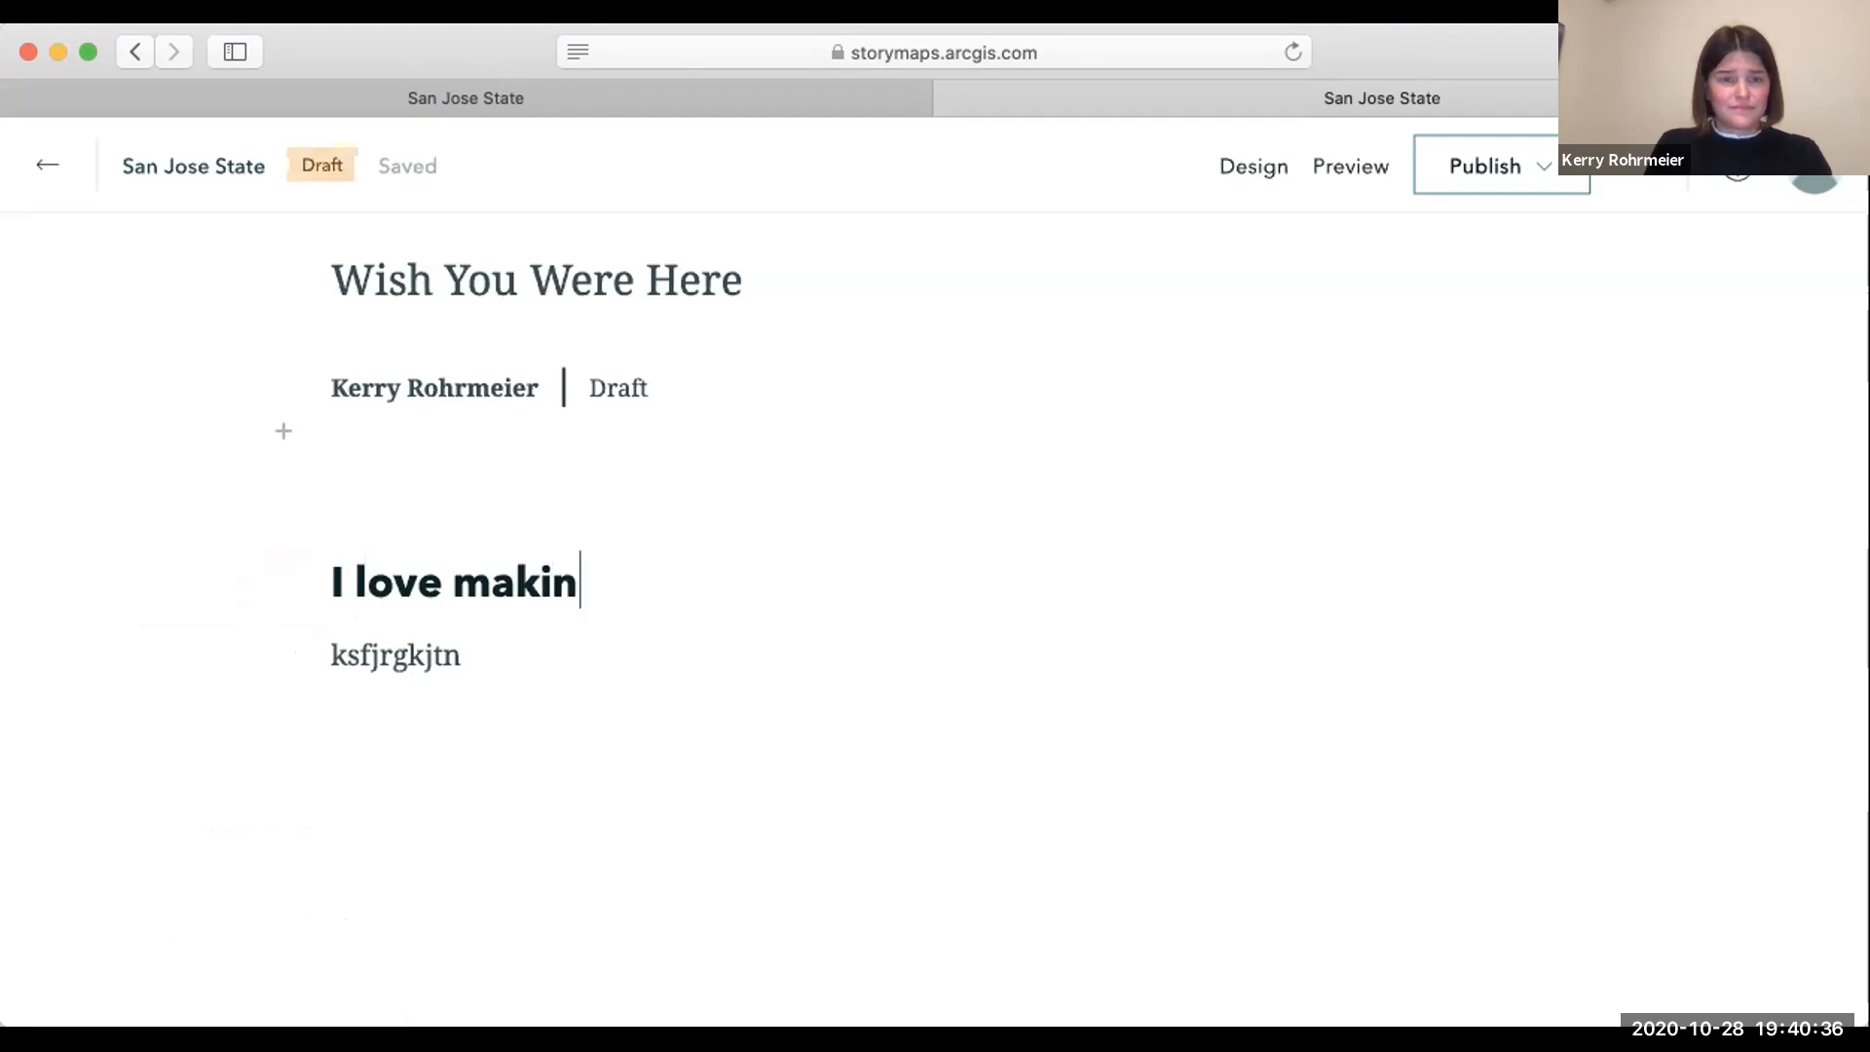
text(g maps)
click(351, 756)
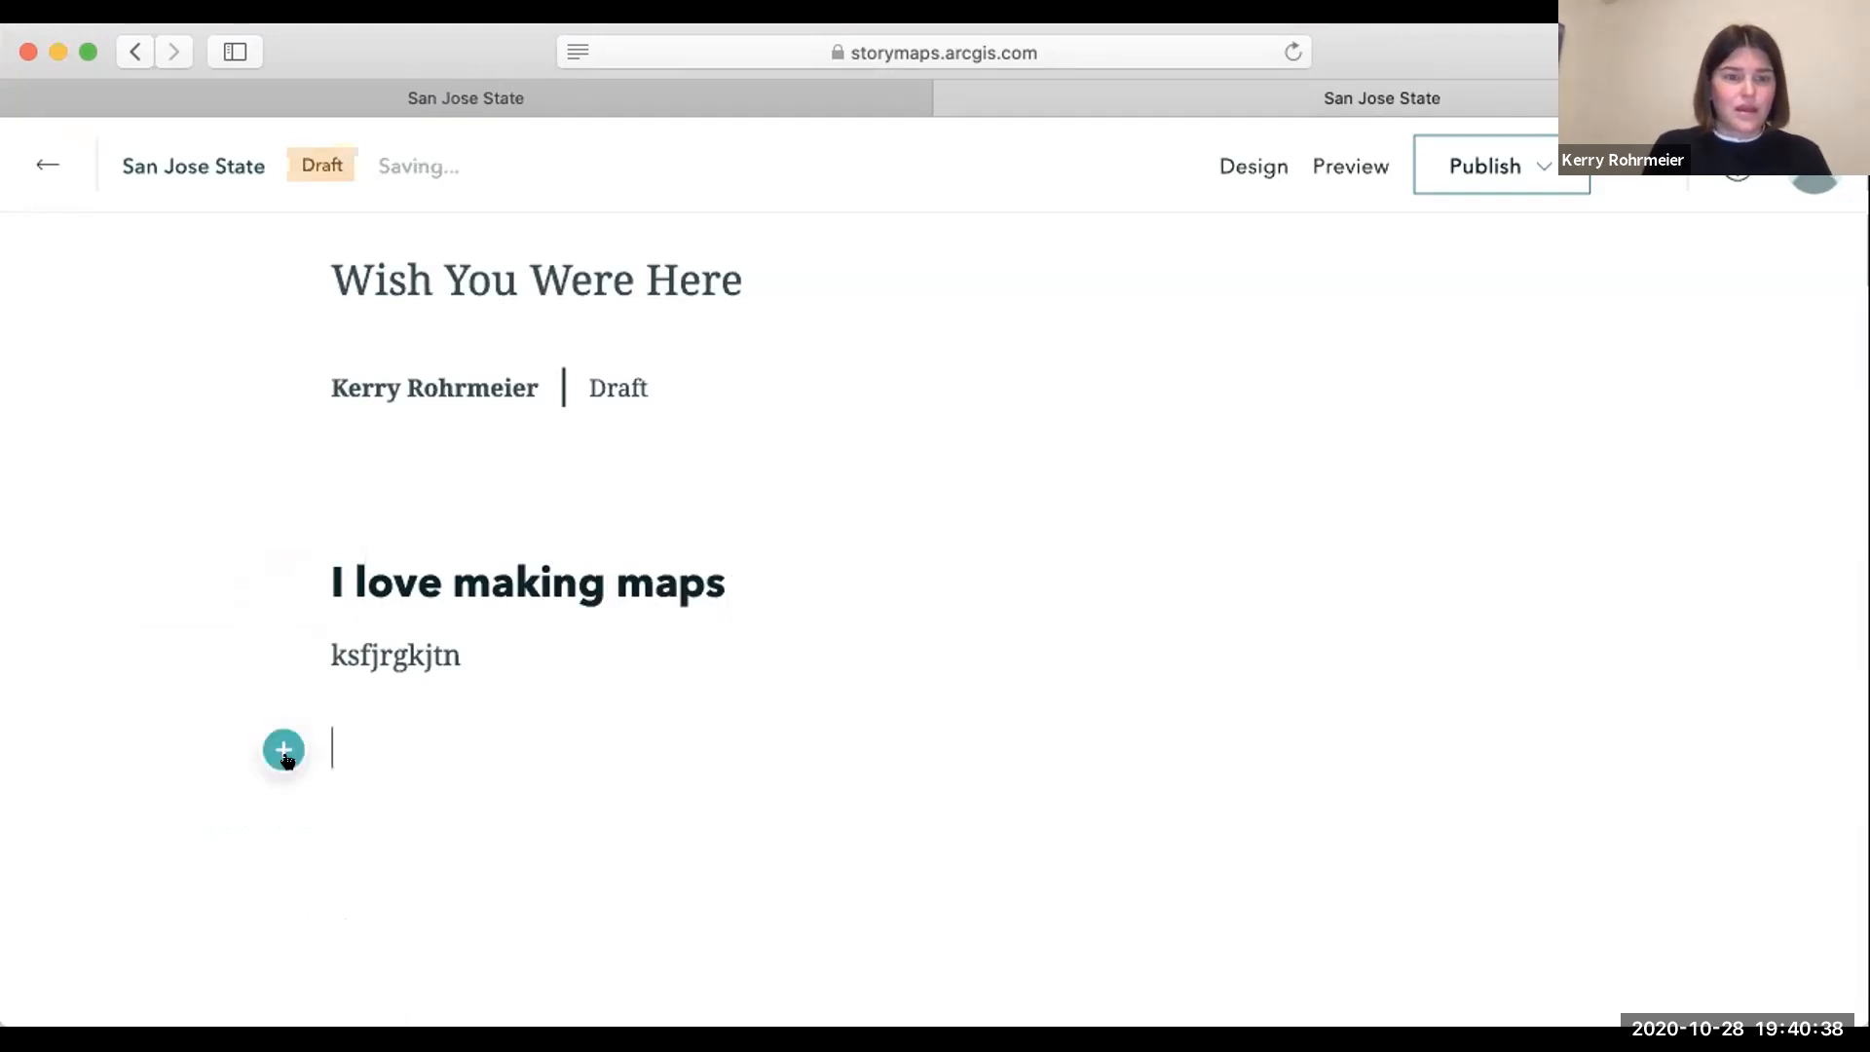
click(285, 756)
key(Escape)
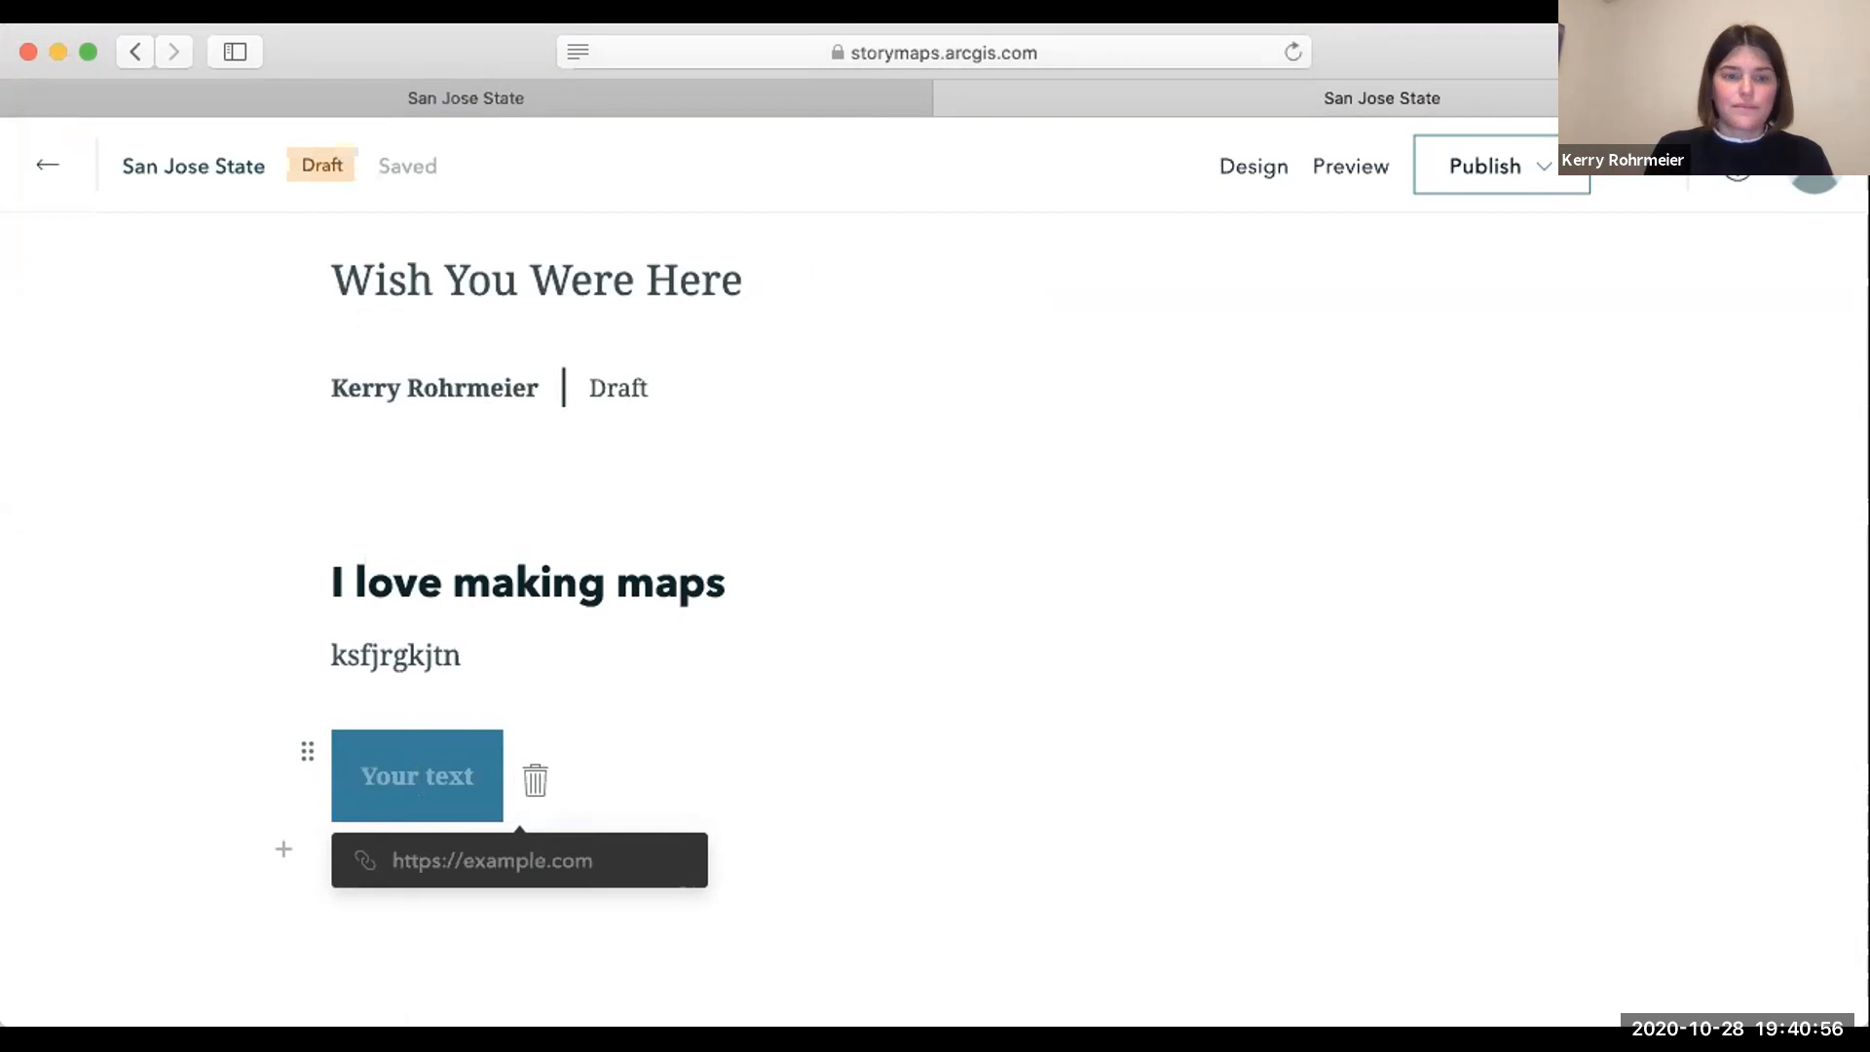
Delete the stray button block and place the SJSU Buildings web map from My Maps.
click(535, 779)
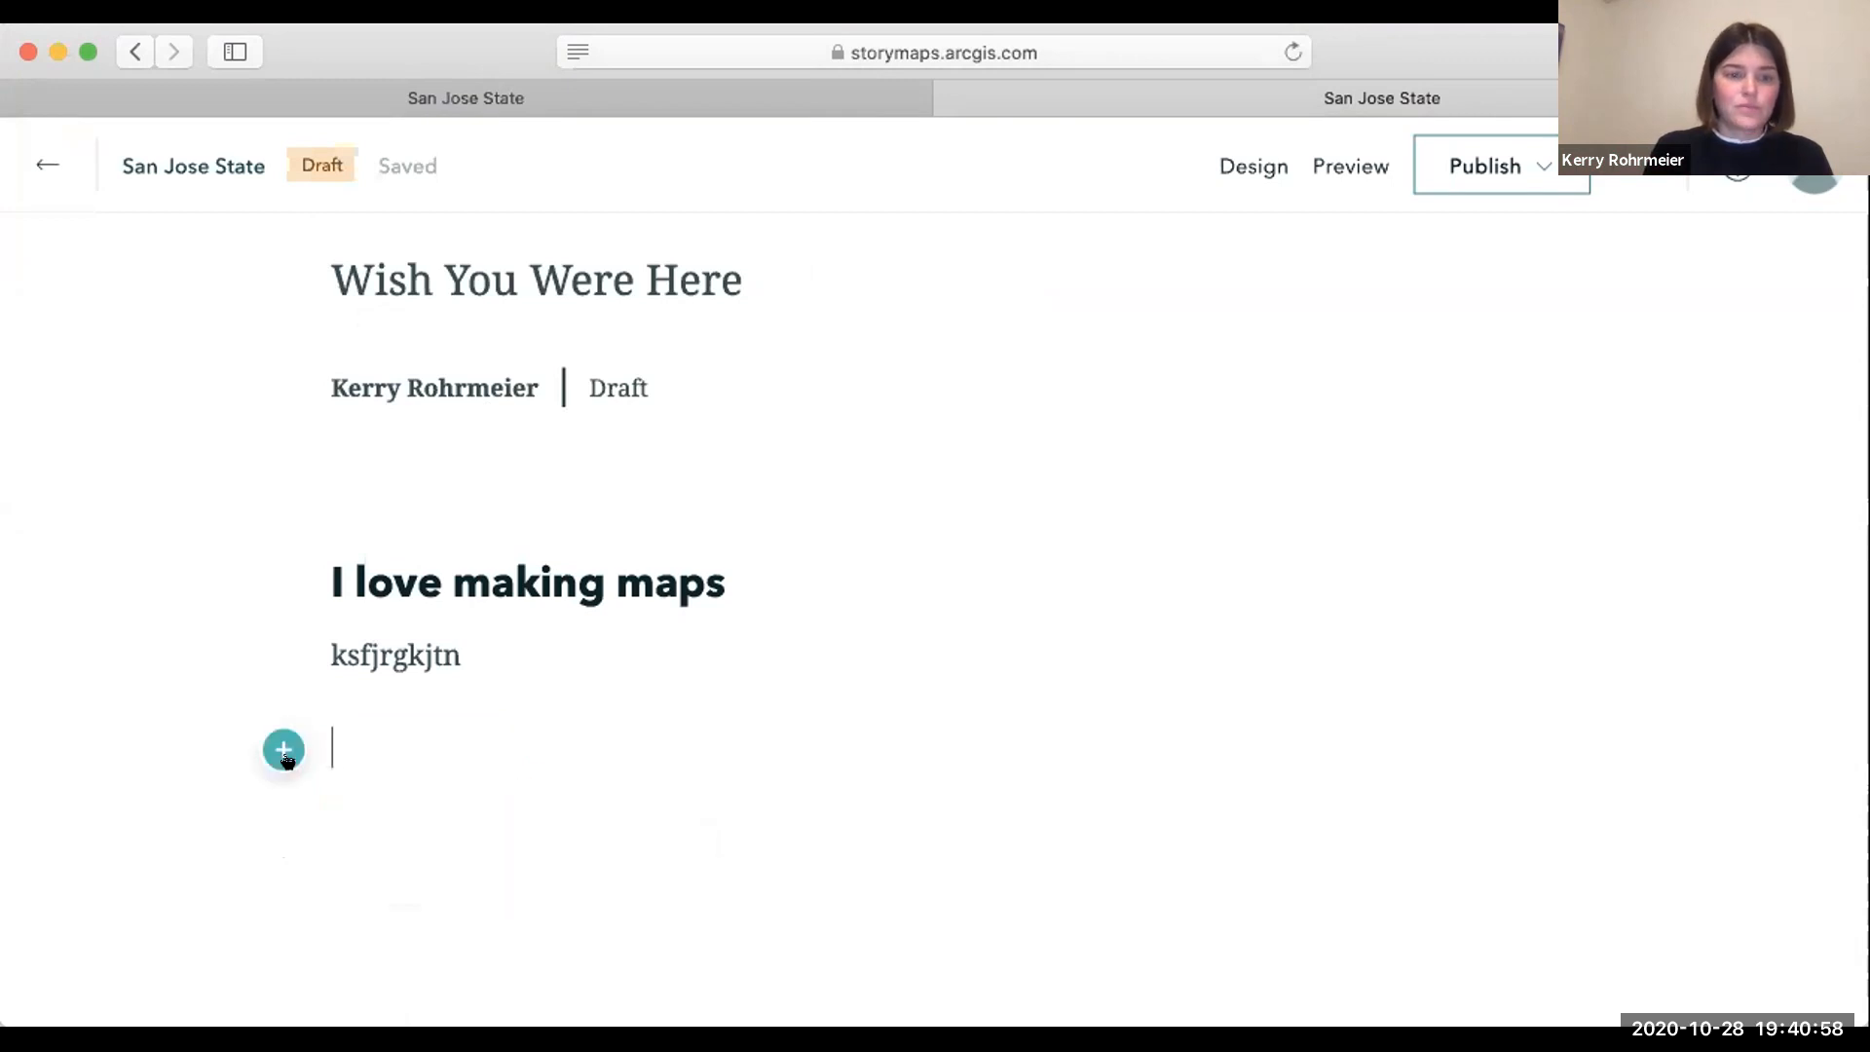
click(288, 752)
click(451, 640)
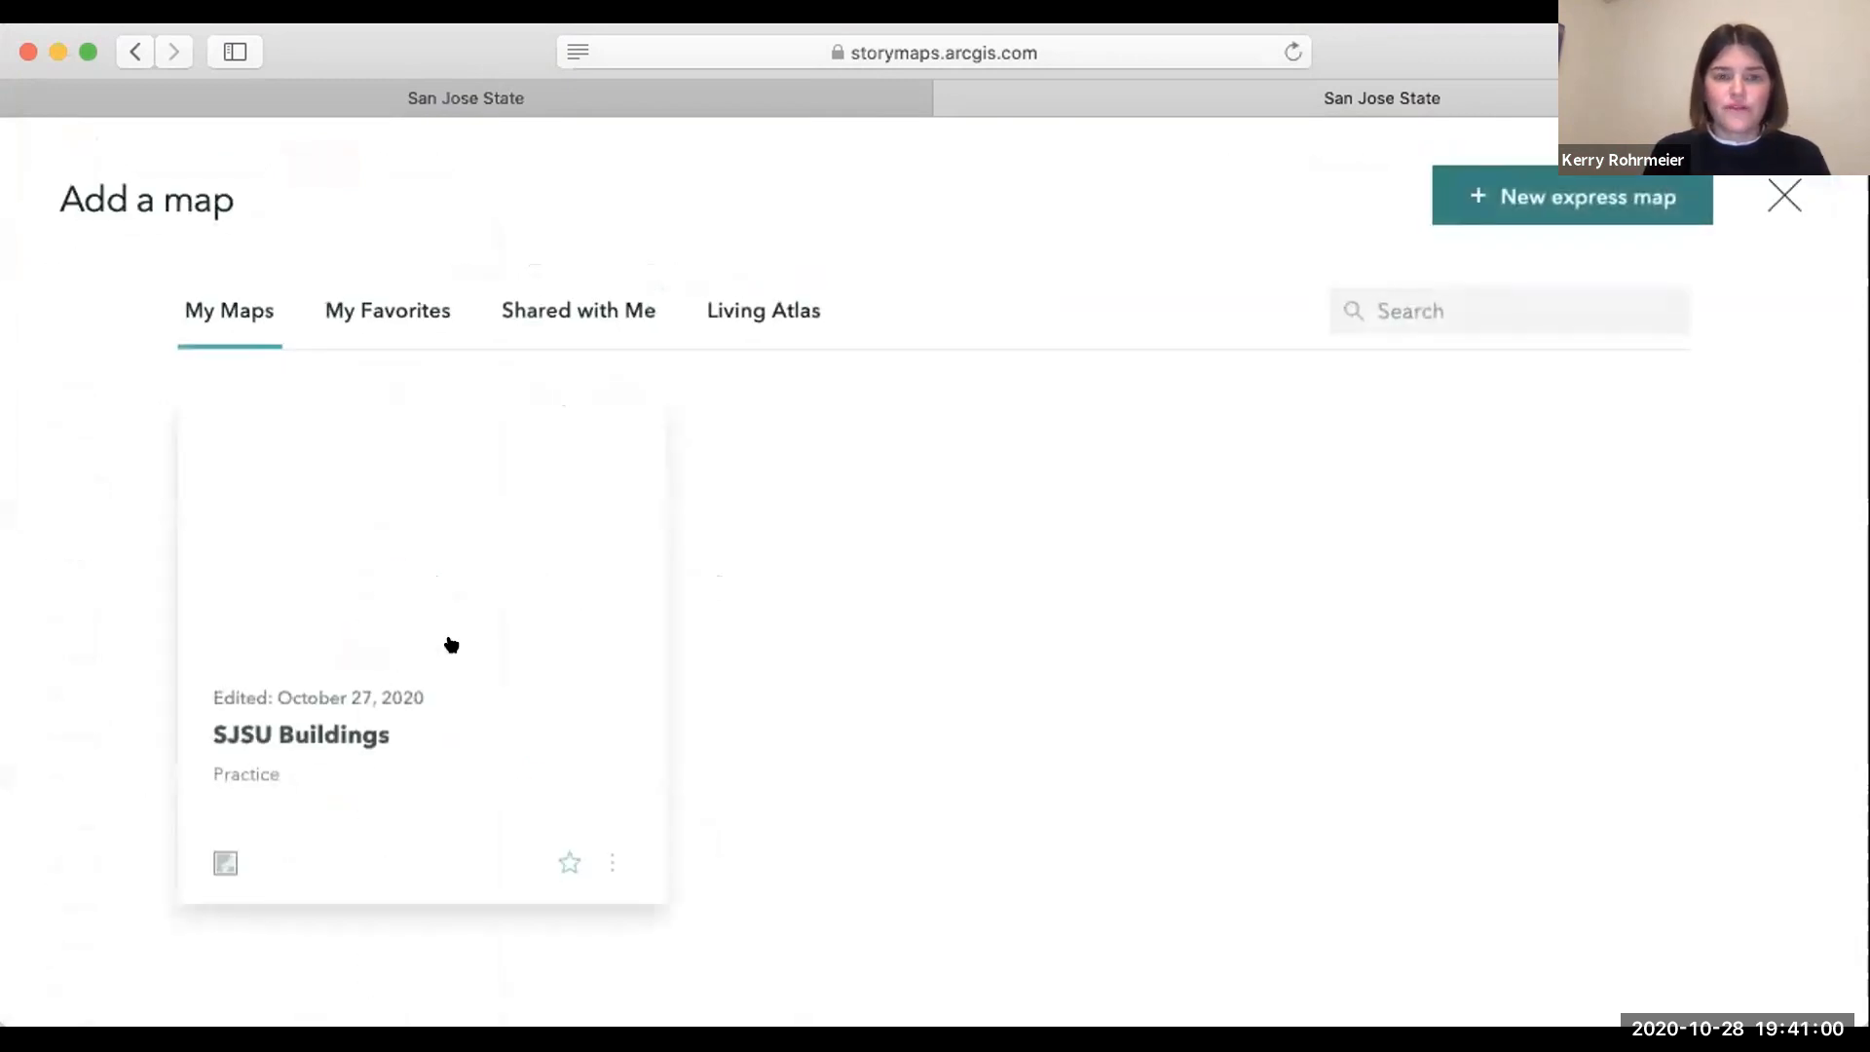
click(448, 641)
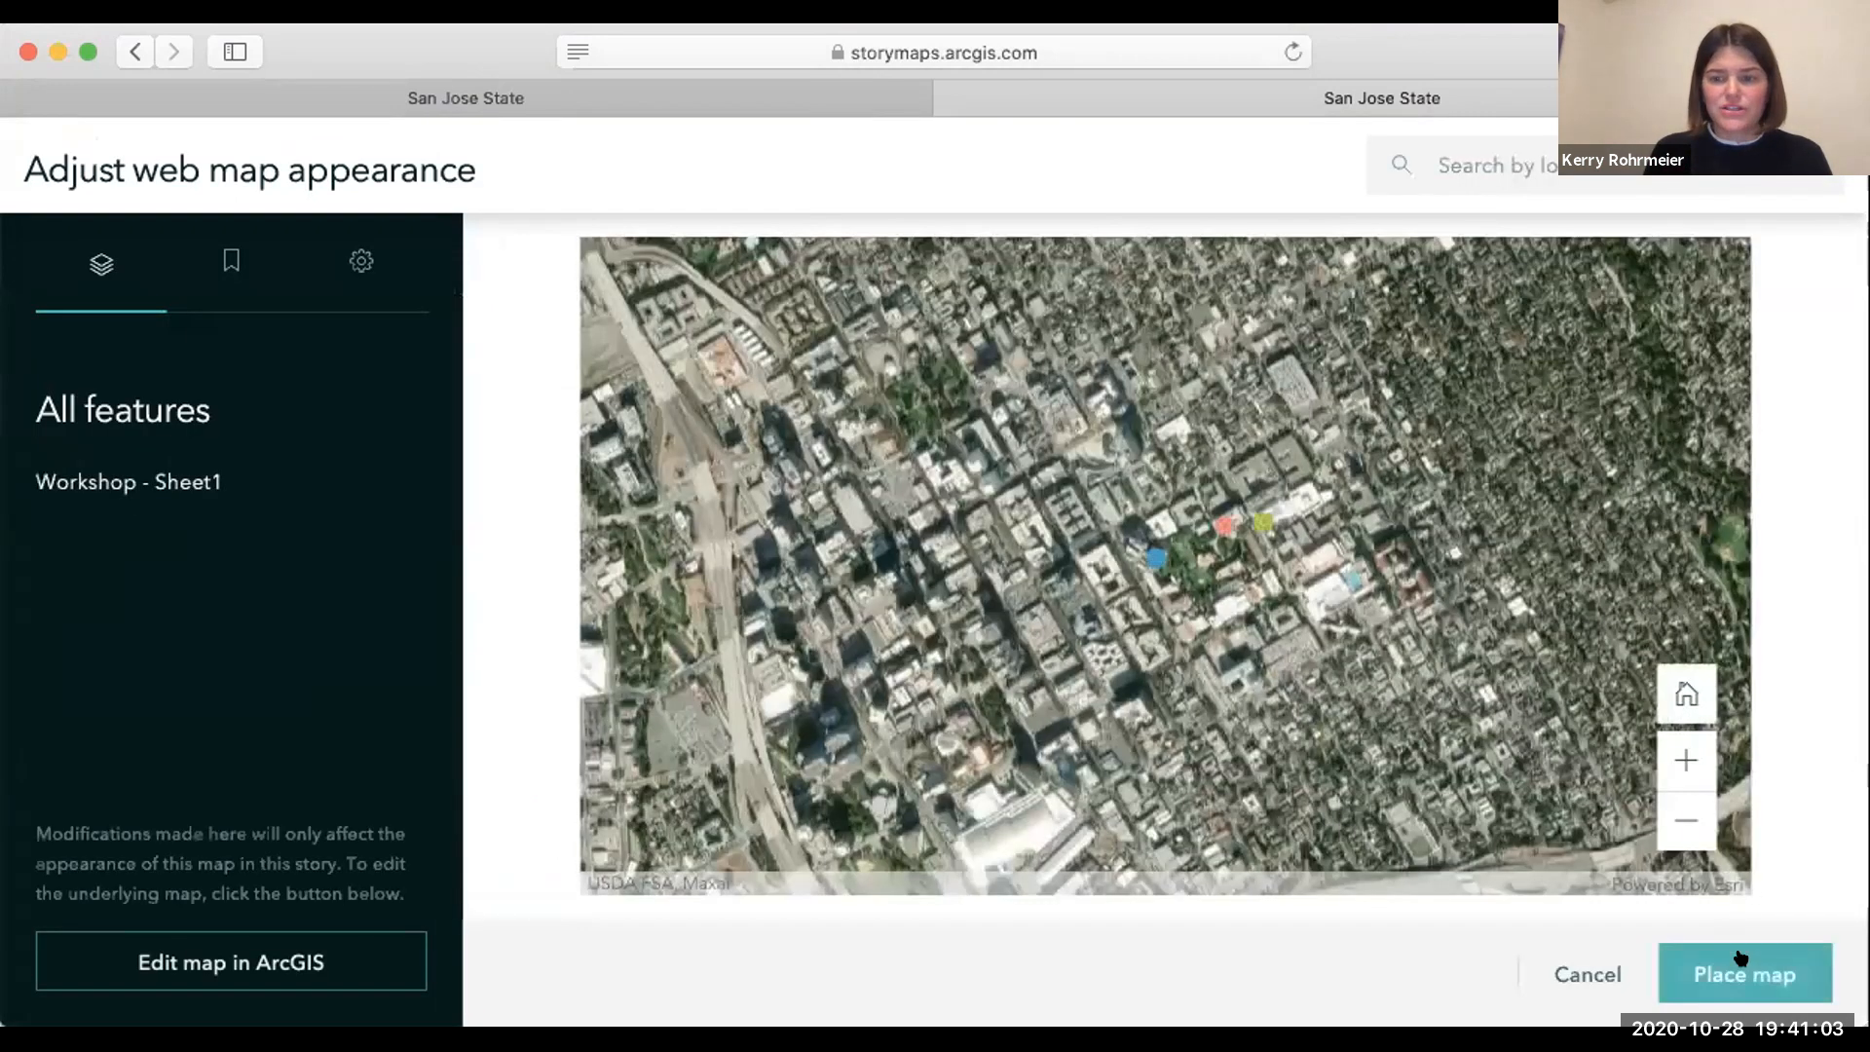
click(1737, 960)
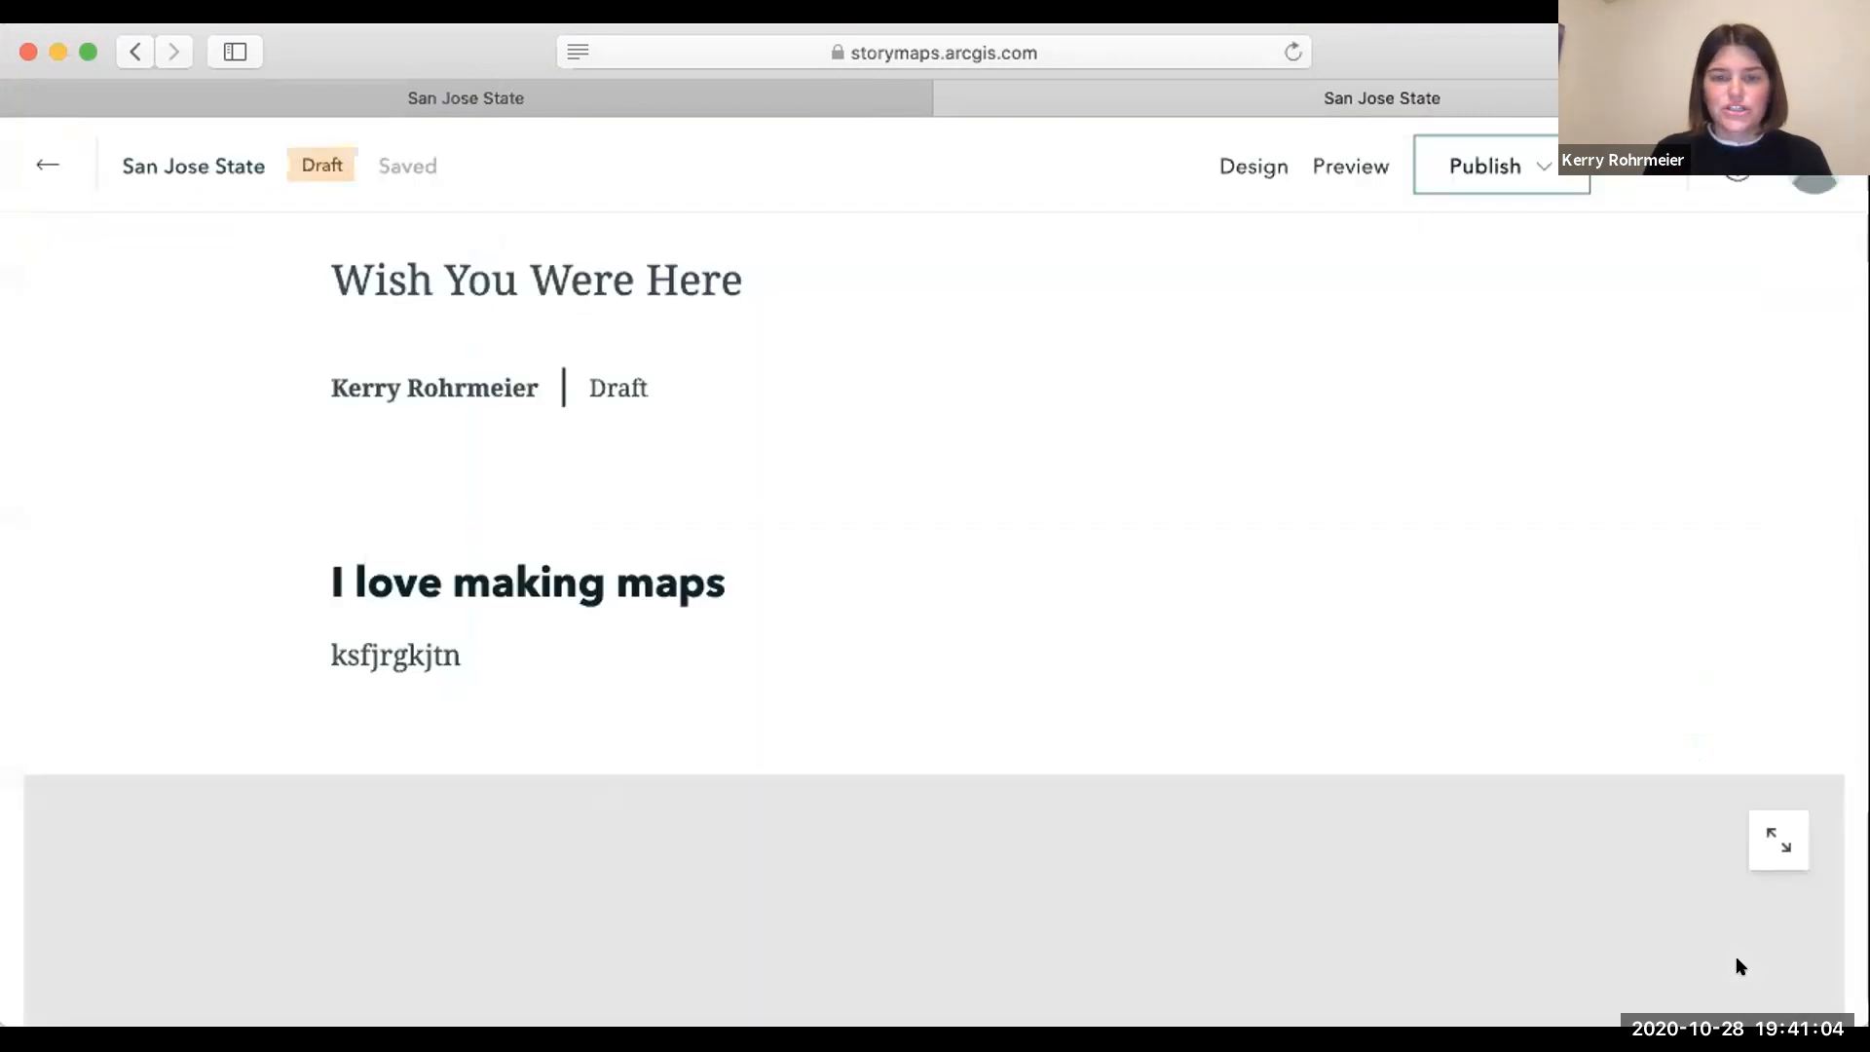
scroll(1272, 869, down, 6)
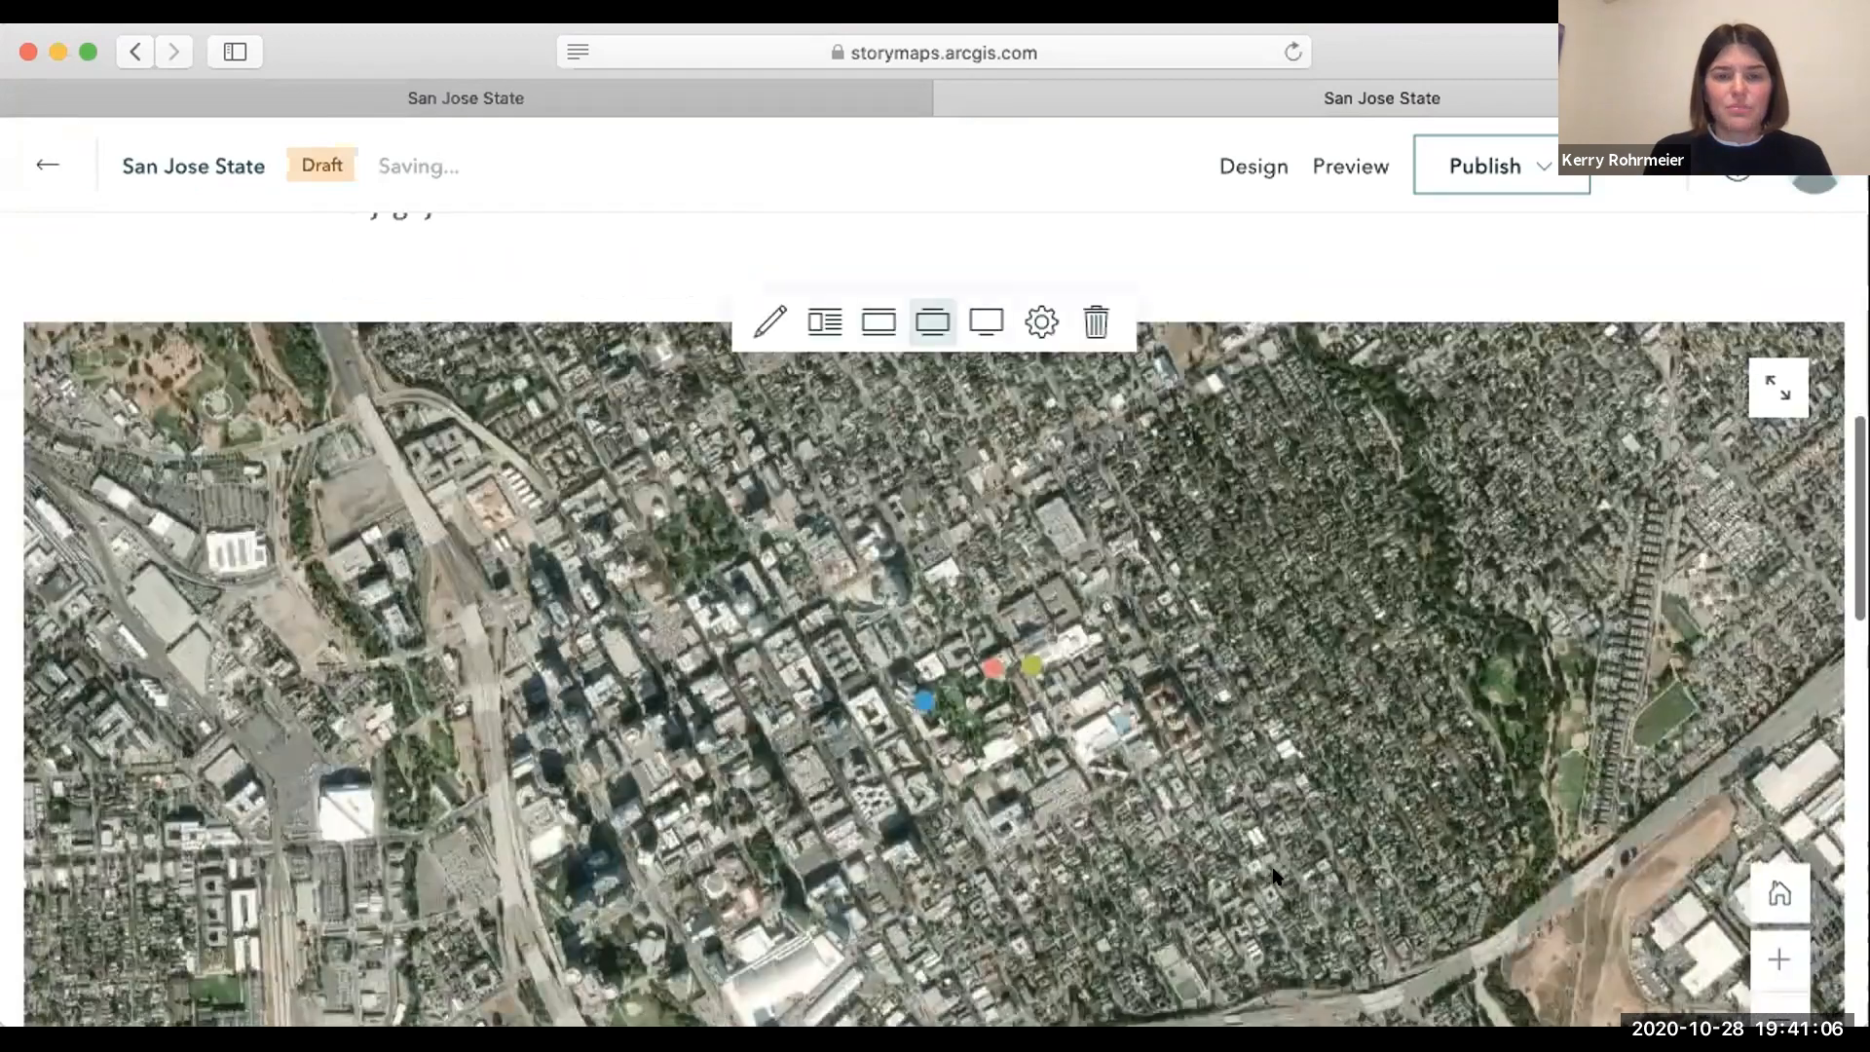
scroll(1272, 870, up, 5)
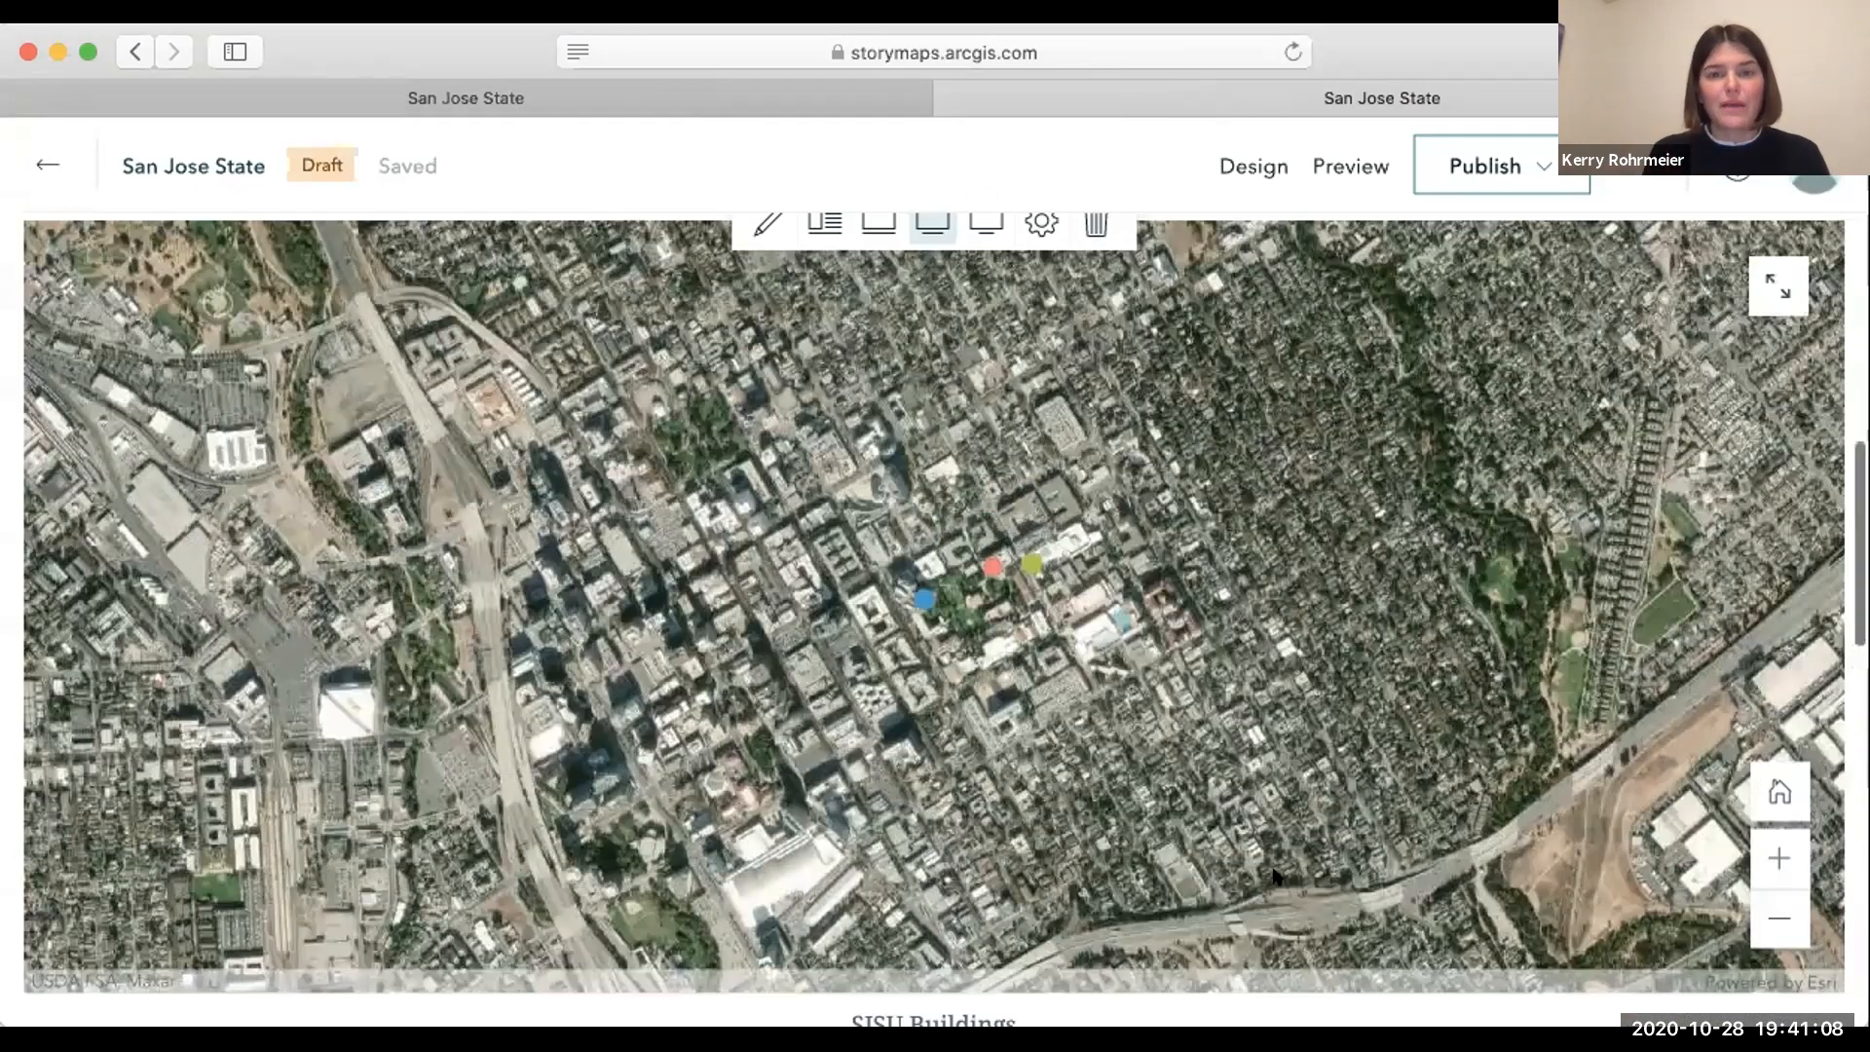
scroll(1273, 874, up, 10)
scroll(1274, 874, down, 6)
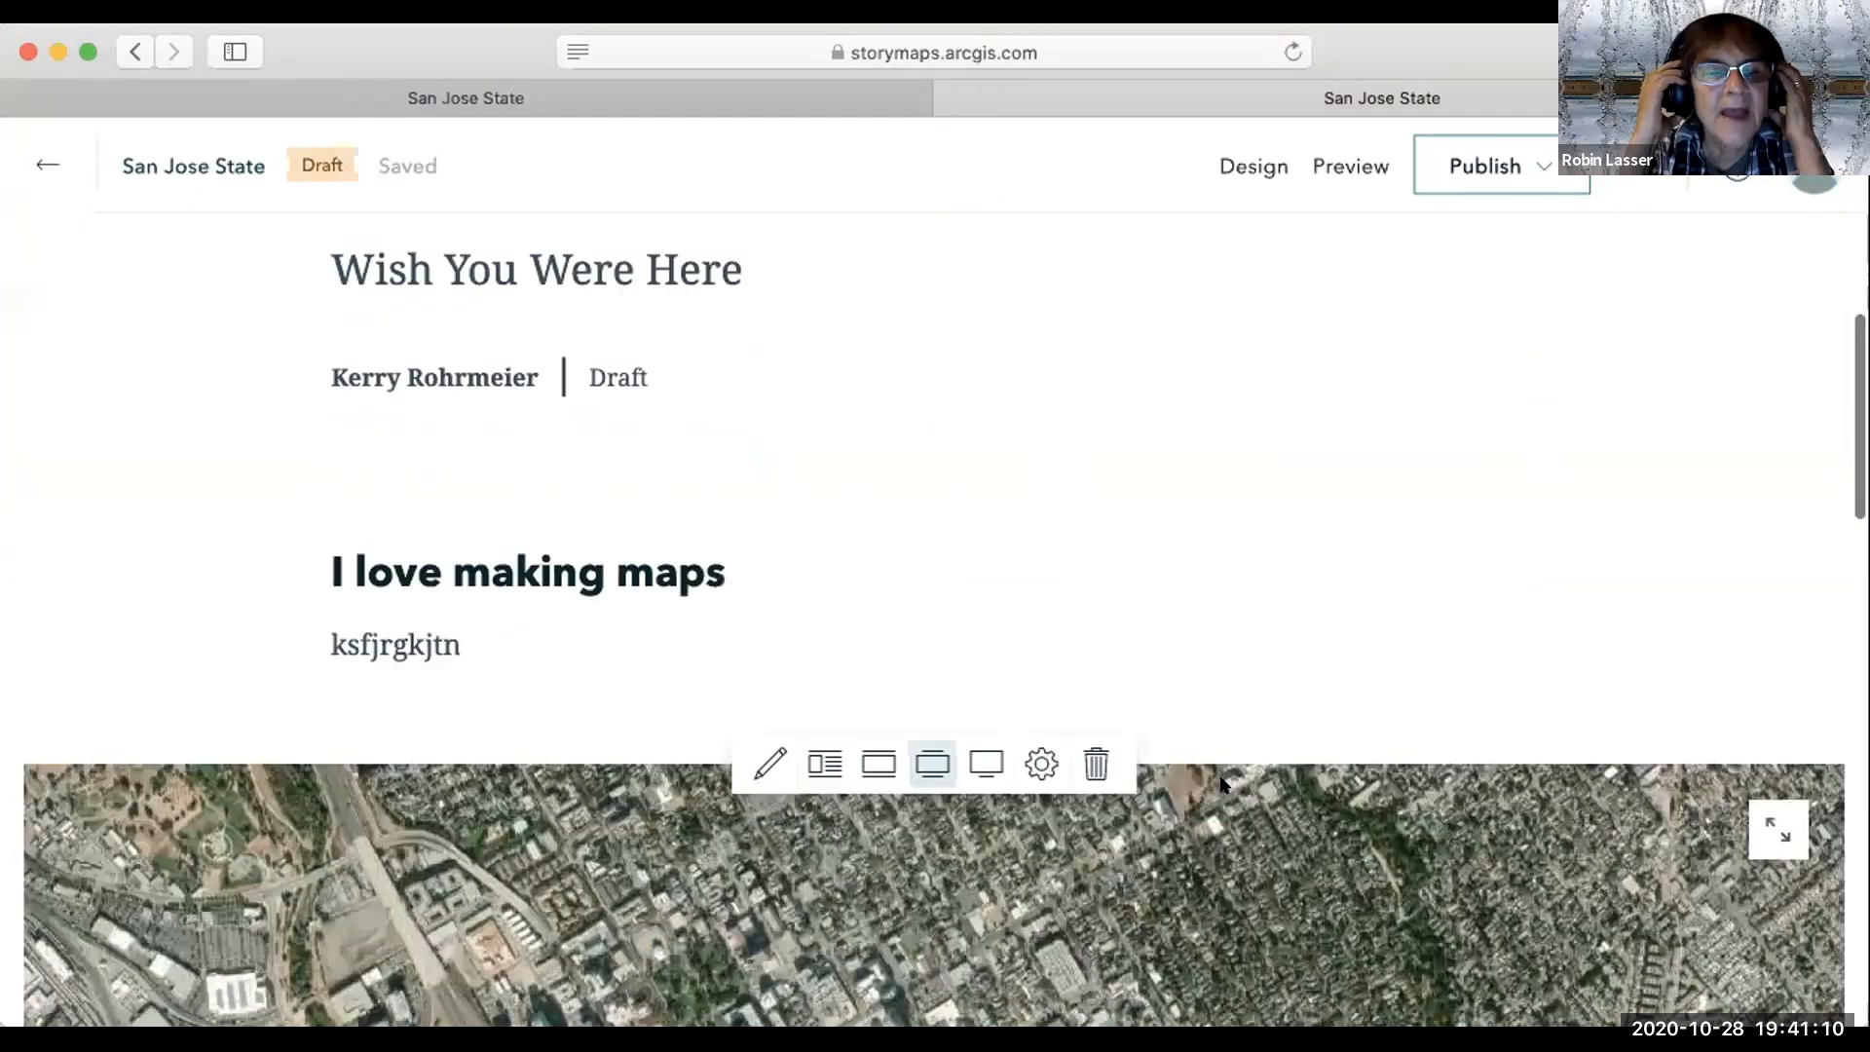
Choose Map from the block list to add another map to the story.
mouse_move(277, 690)
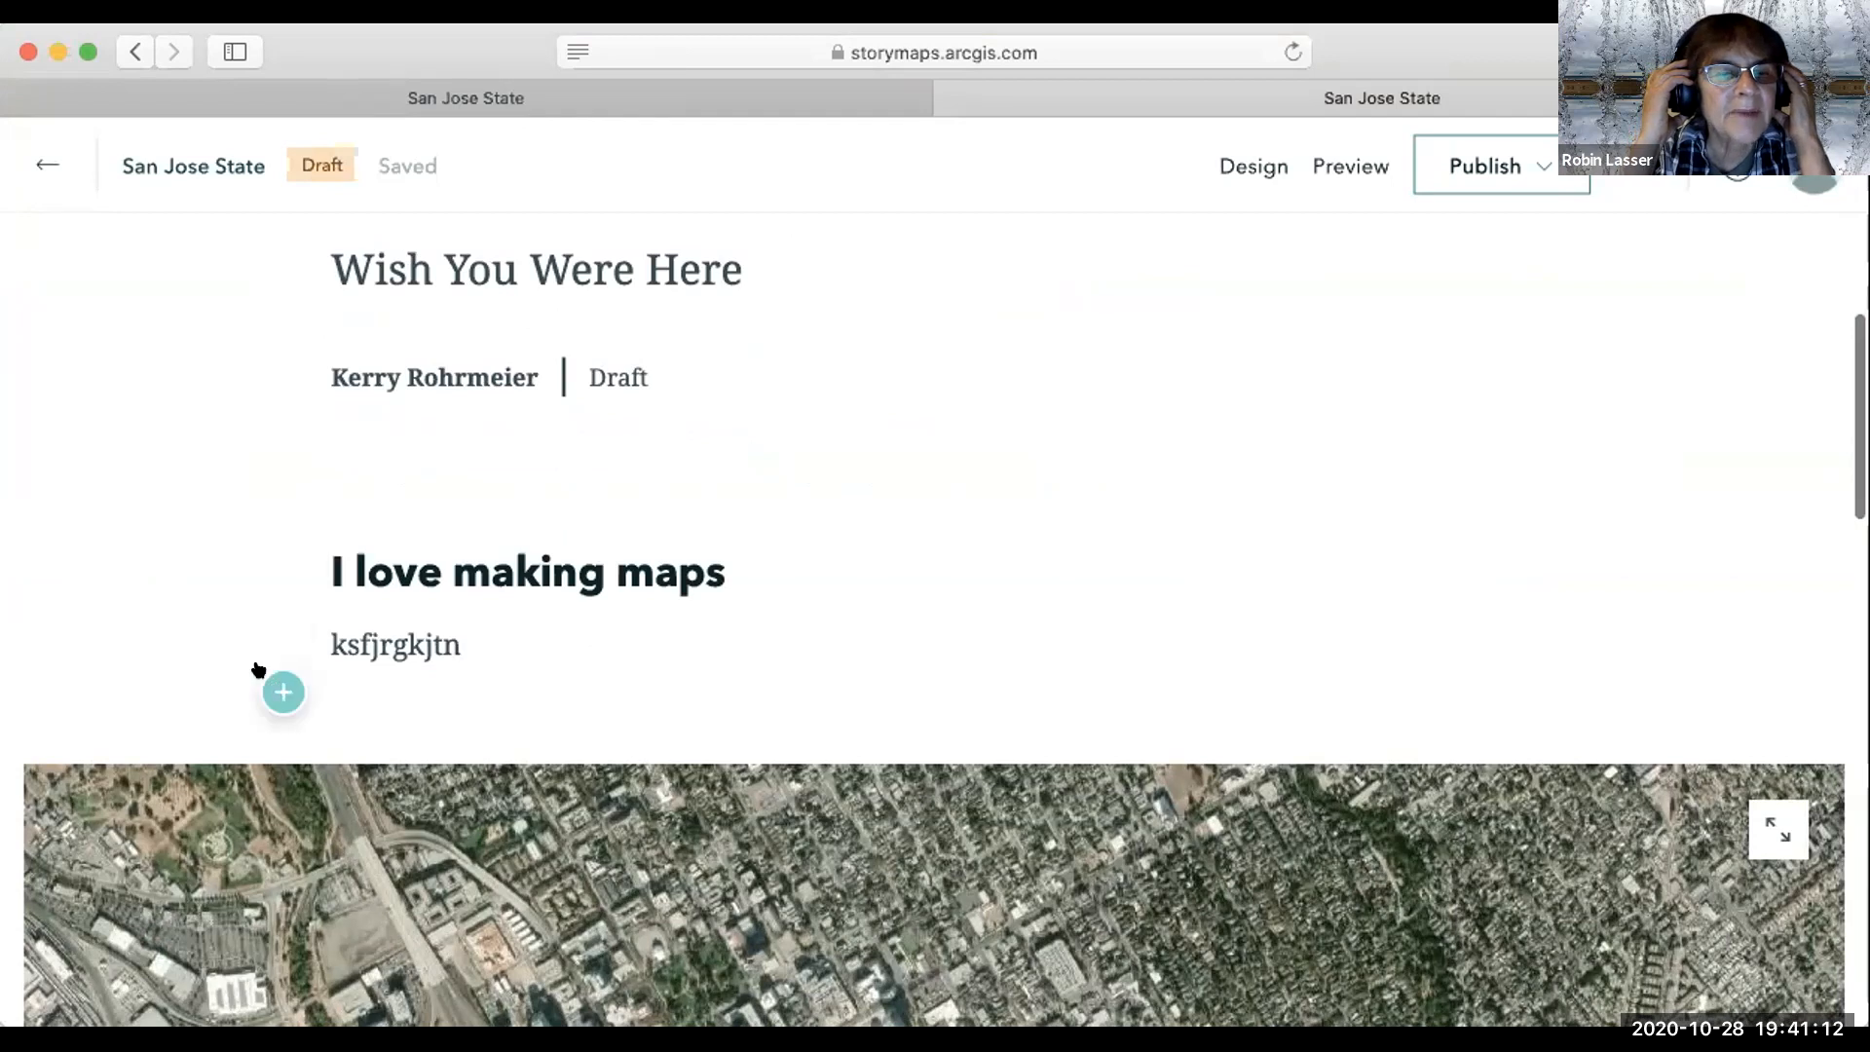
click(282, 691)
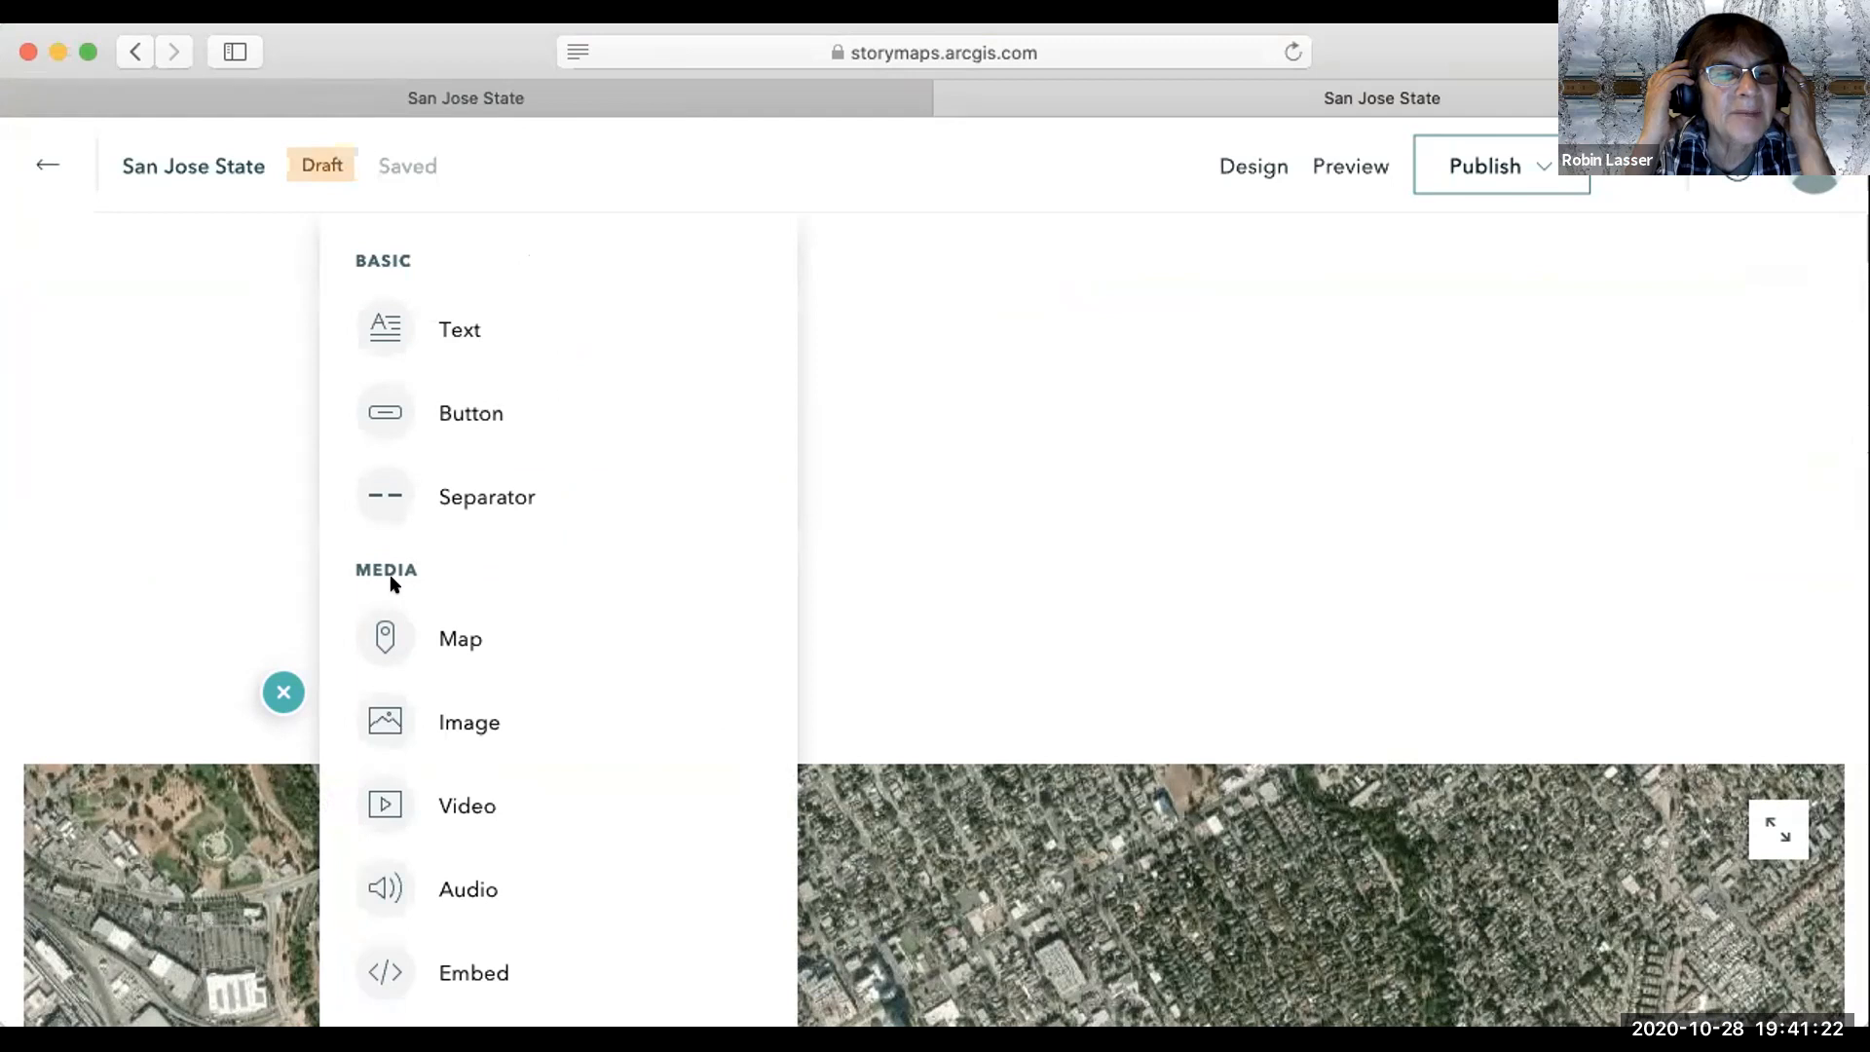
click(443, 638)
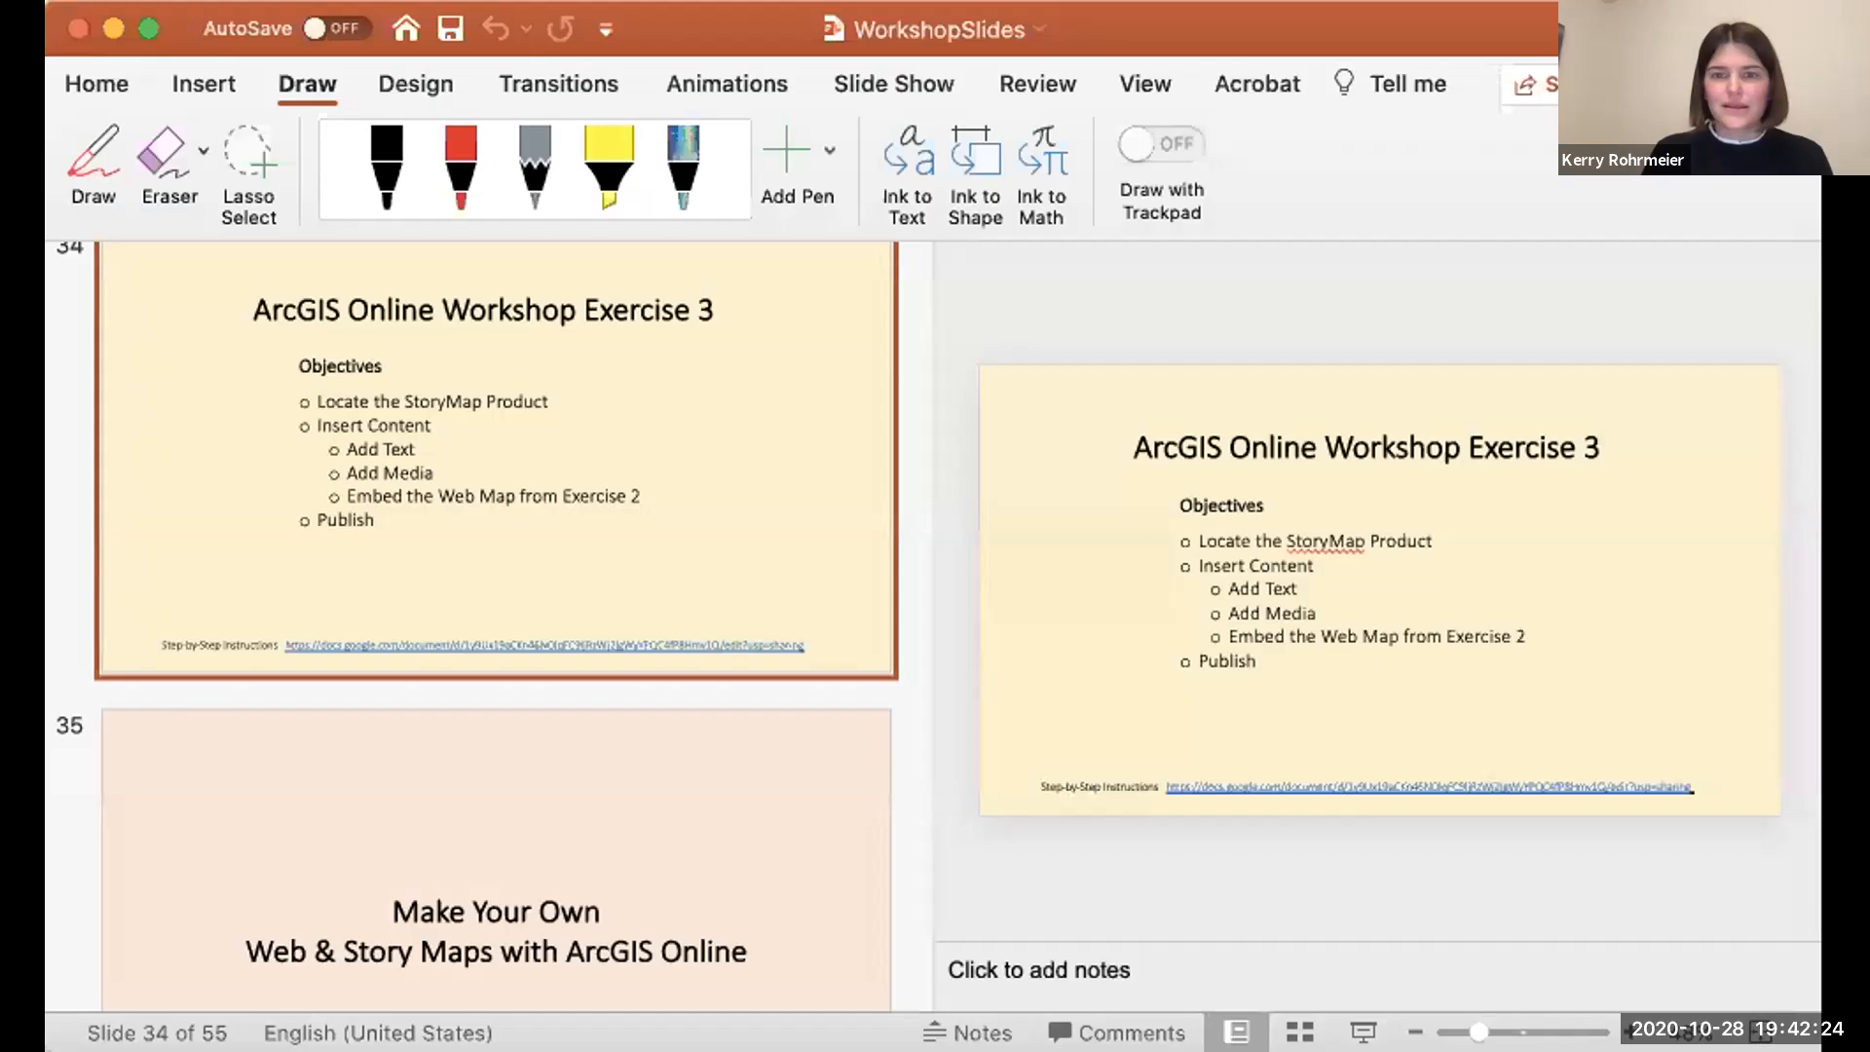
Present from slide 35, Make Your Own Web & Story Maps, through 2019 Award Winning Story Maps, then exit.
click(787, 798)
scroll(788, 800, down, 4)
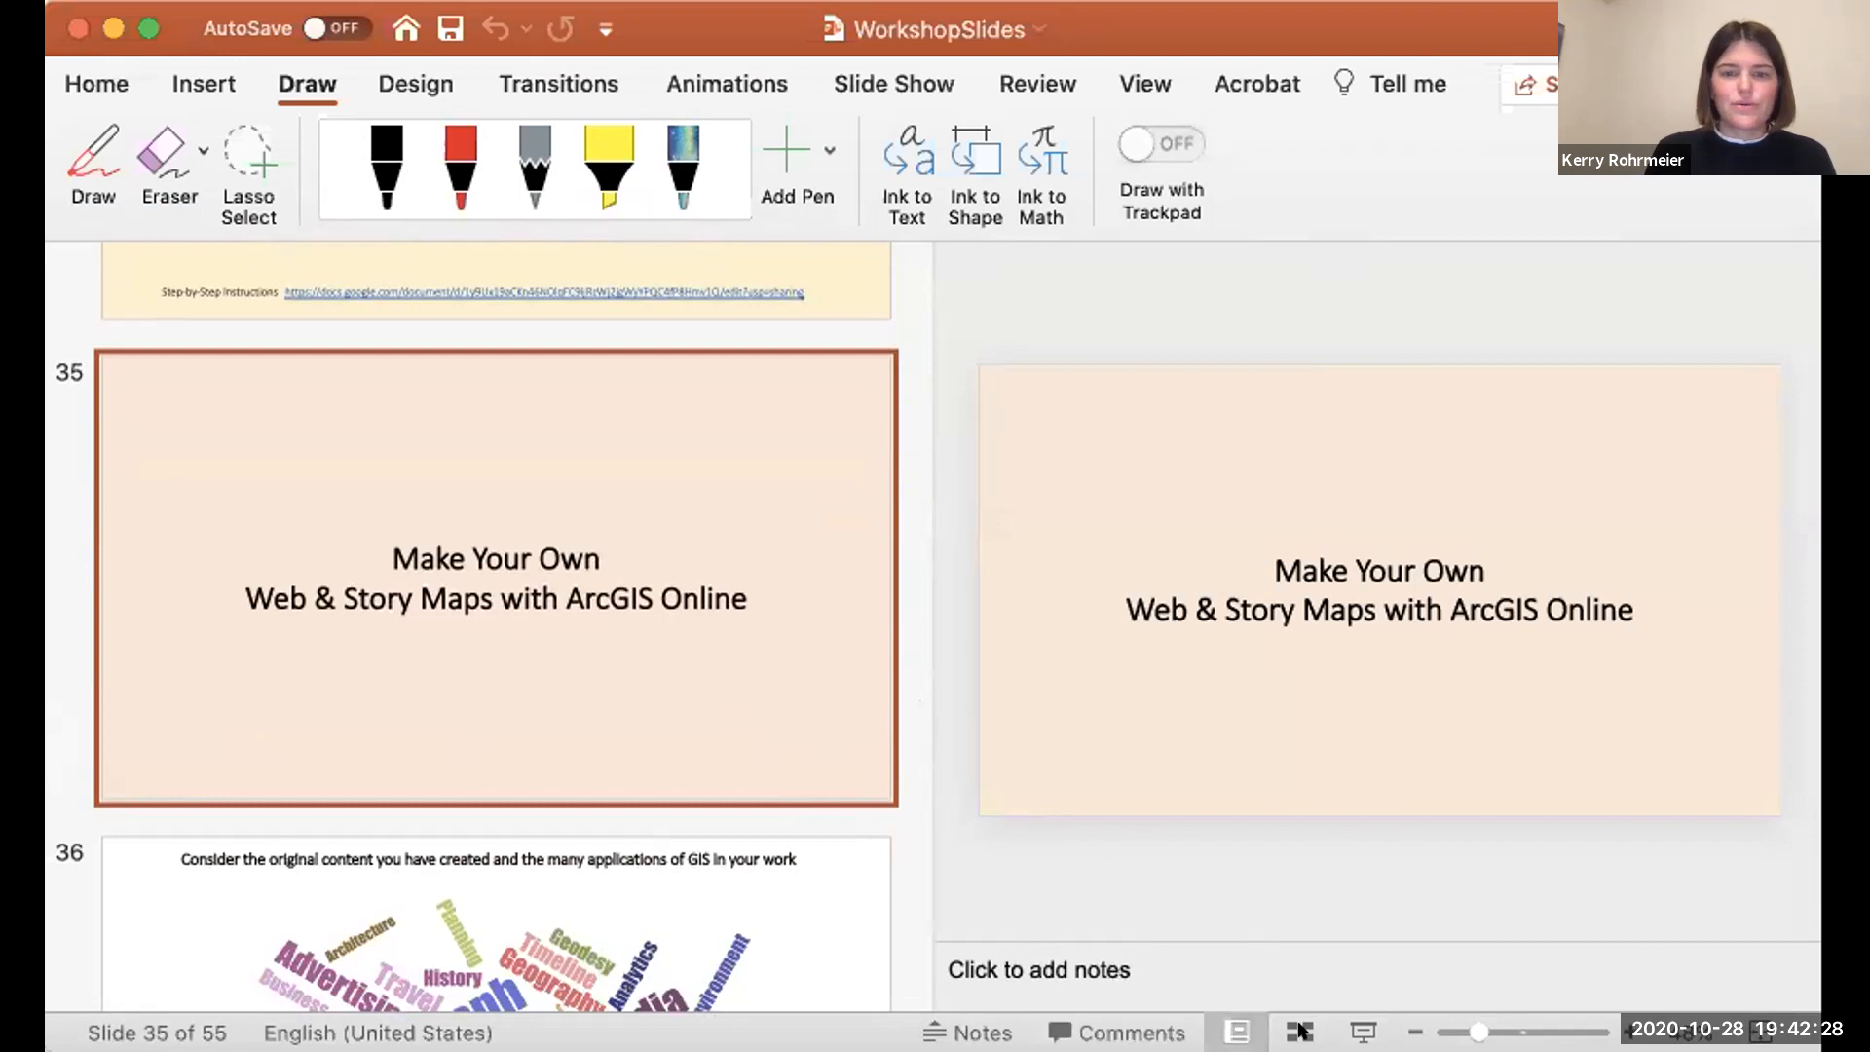
click(1363, 1032)
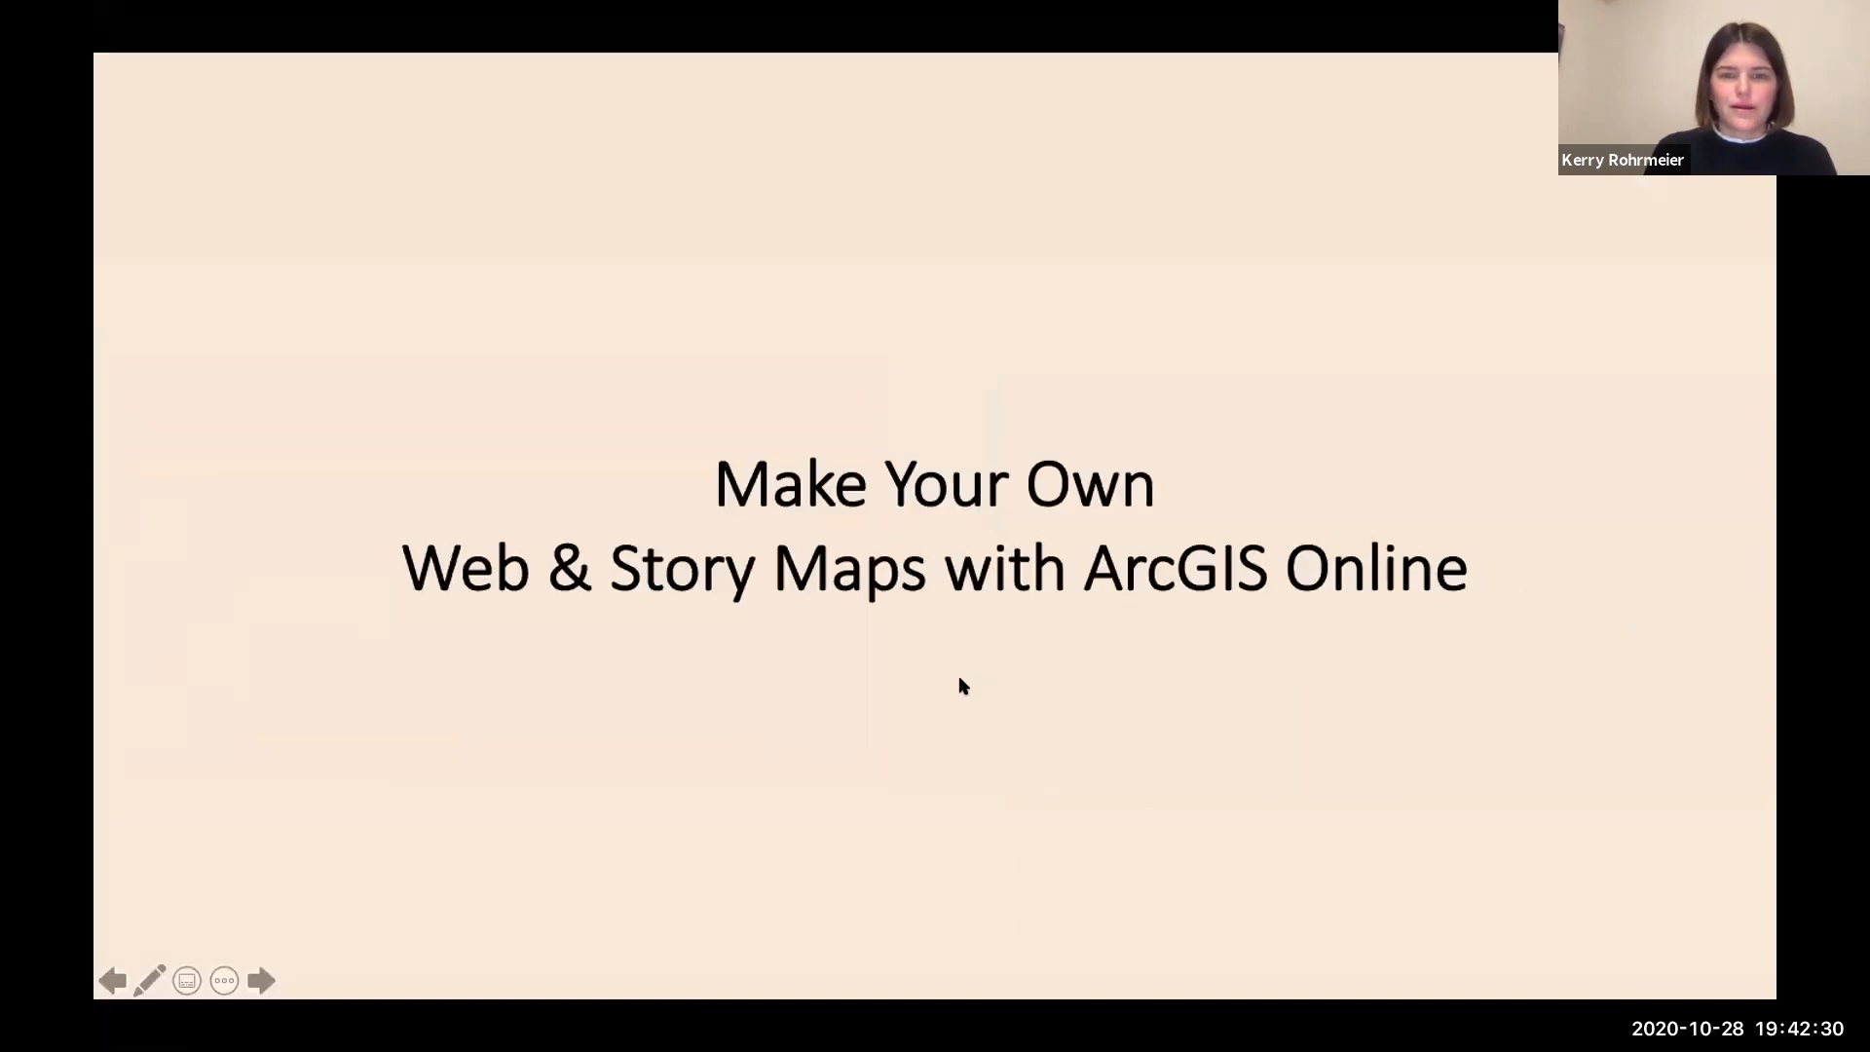
click(1010, 732)
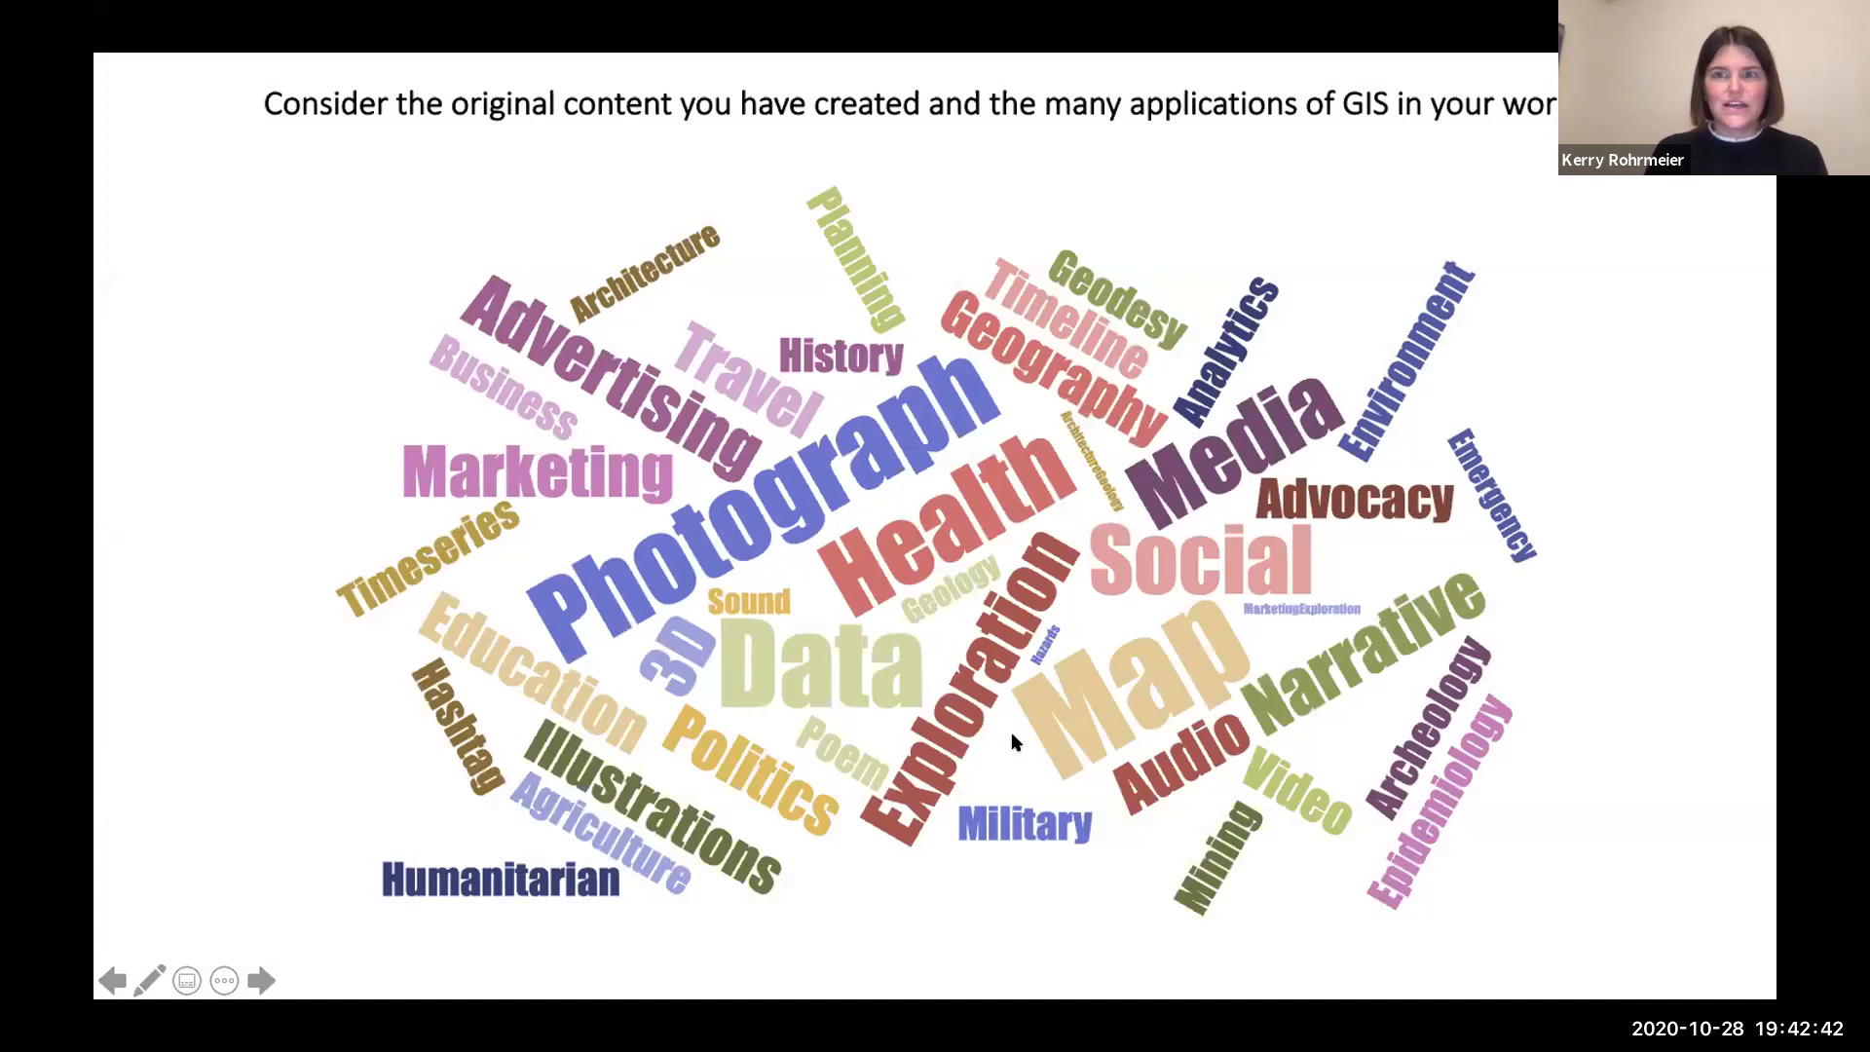
key(Right)
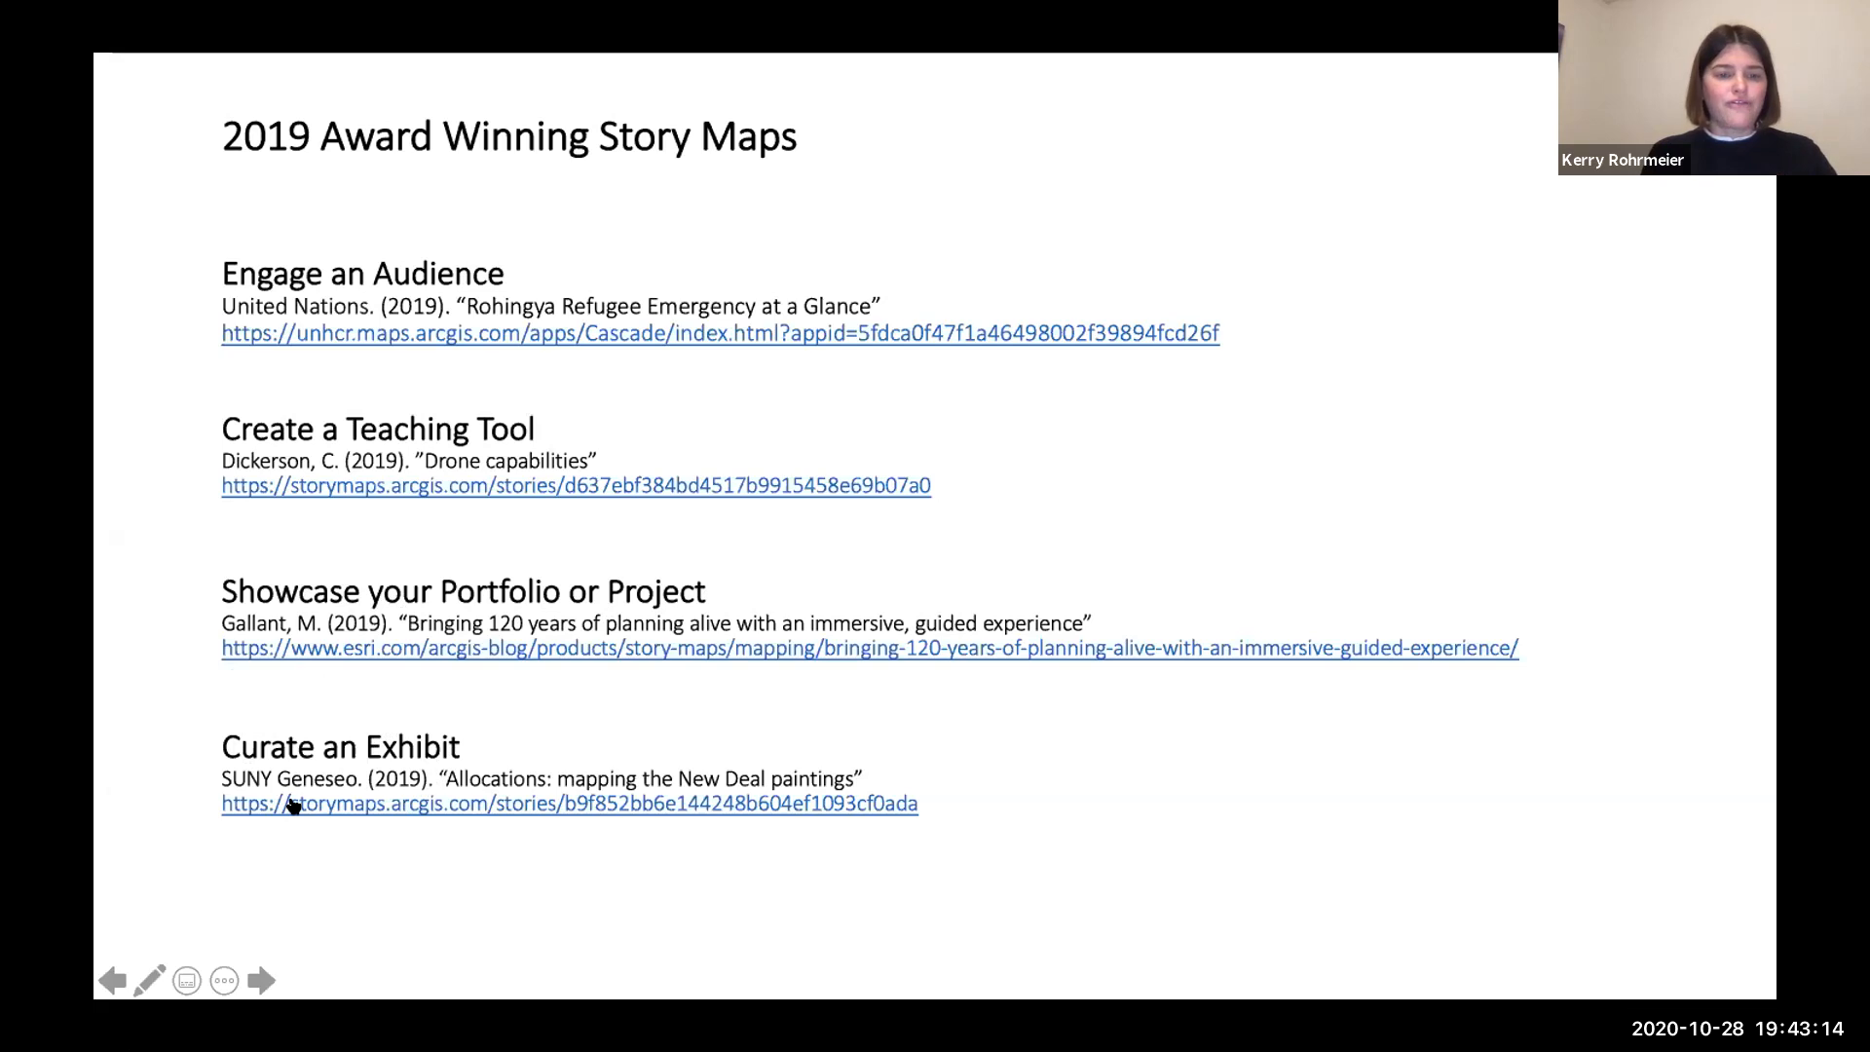
key(Escape)
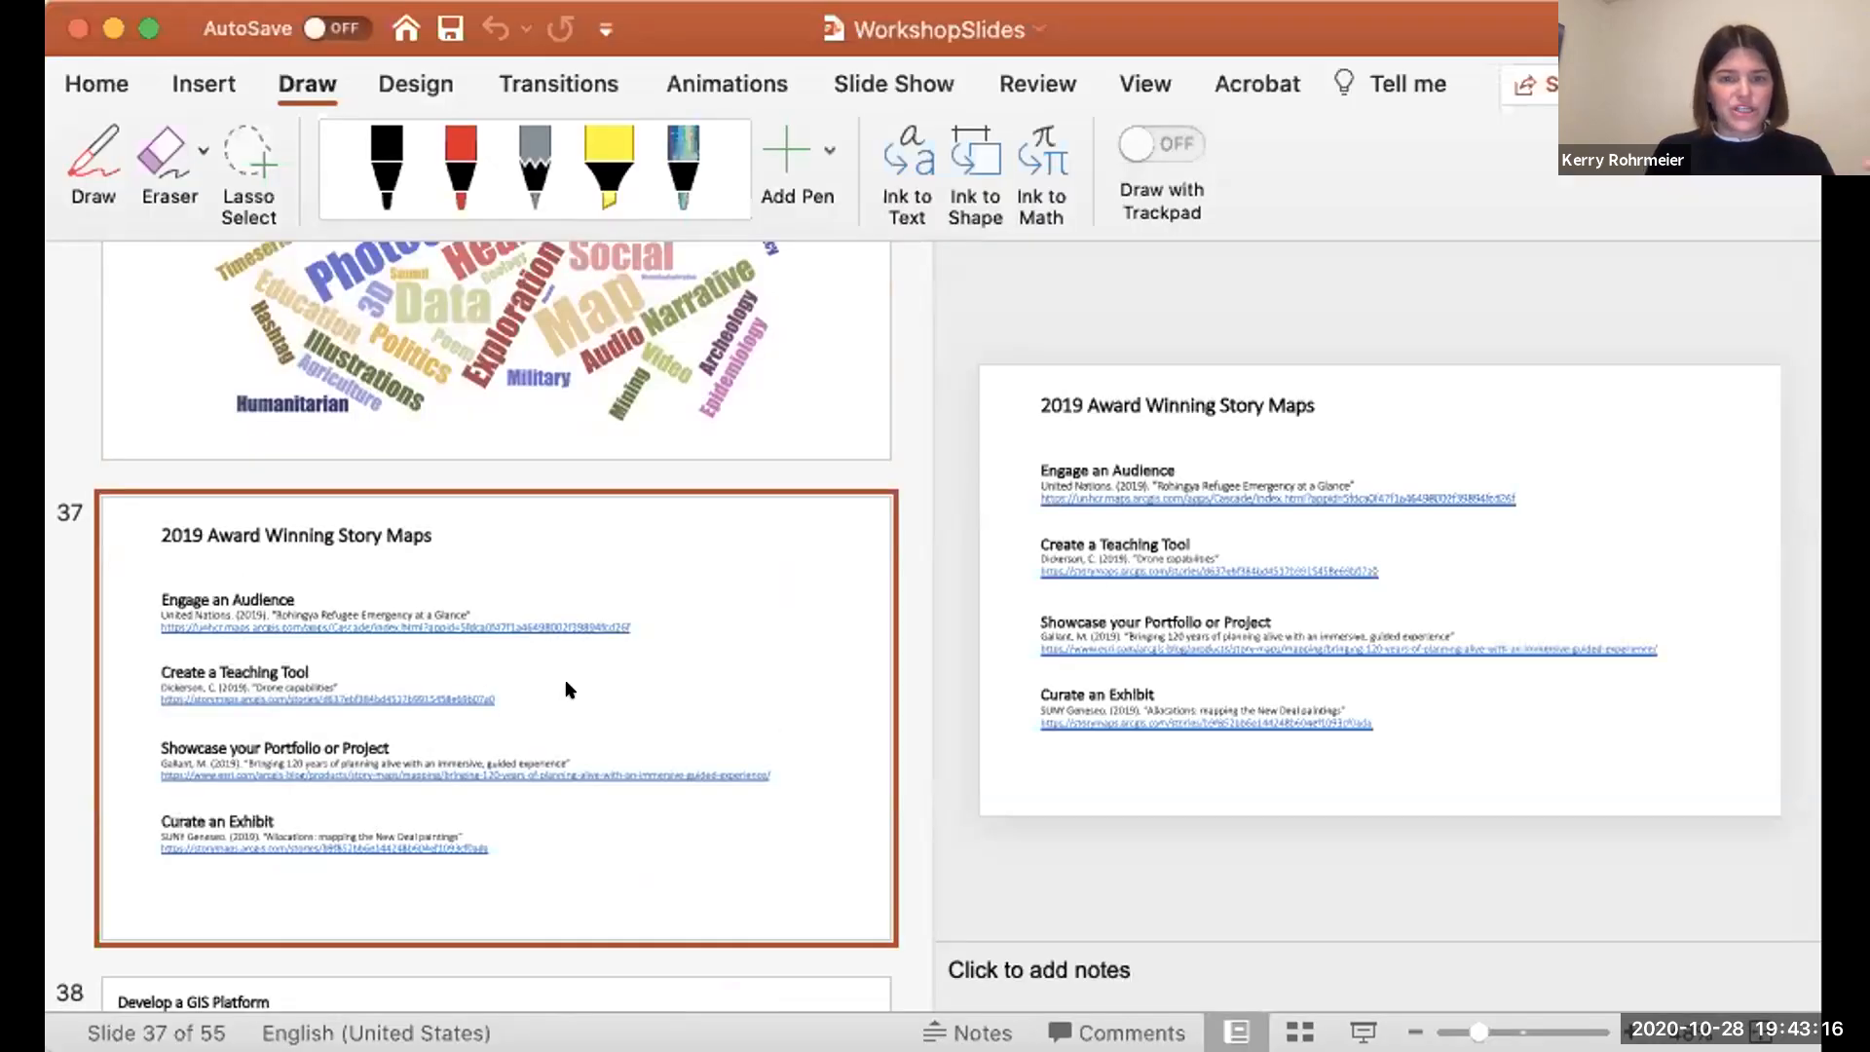
Present slide 38, Develop a GIS Platform, then move on to the GIS Project Workflow slide.
scroll(565, 691, down, 5)
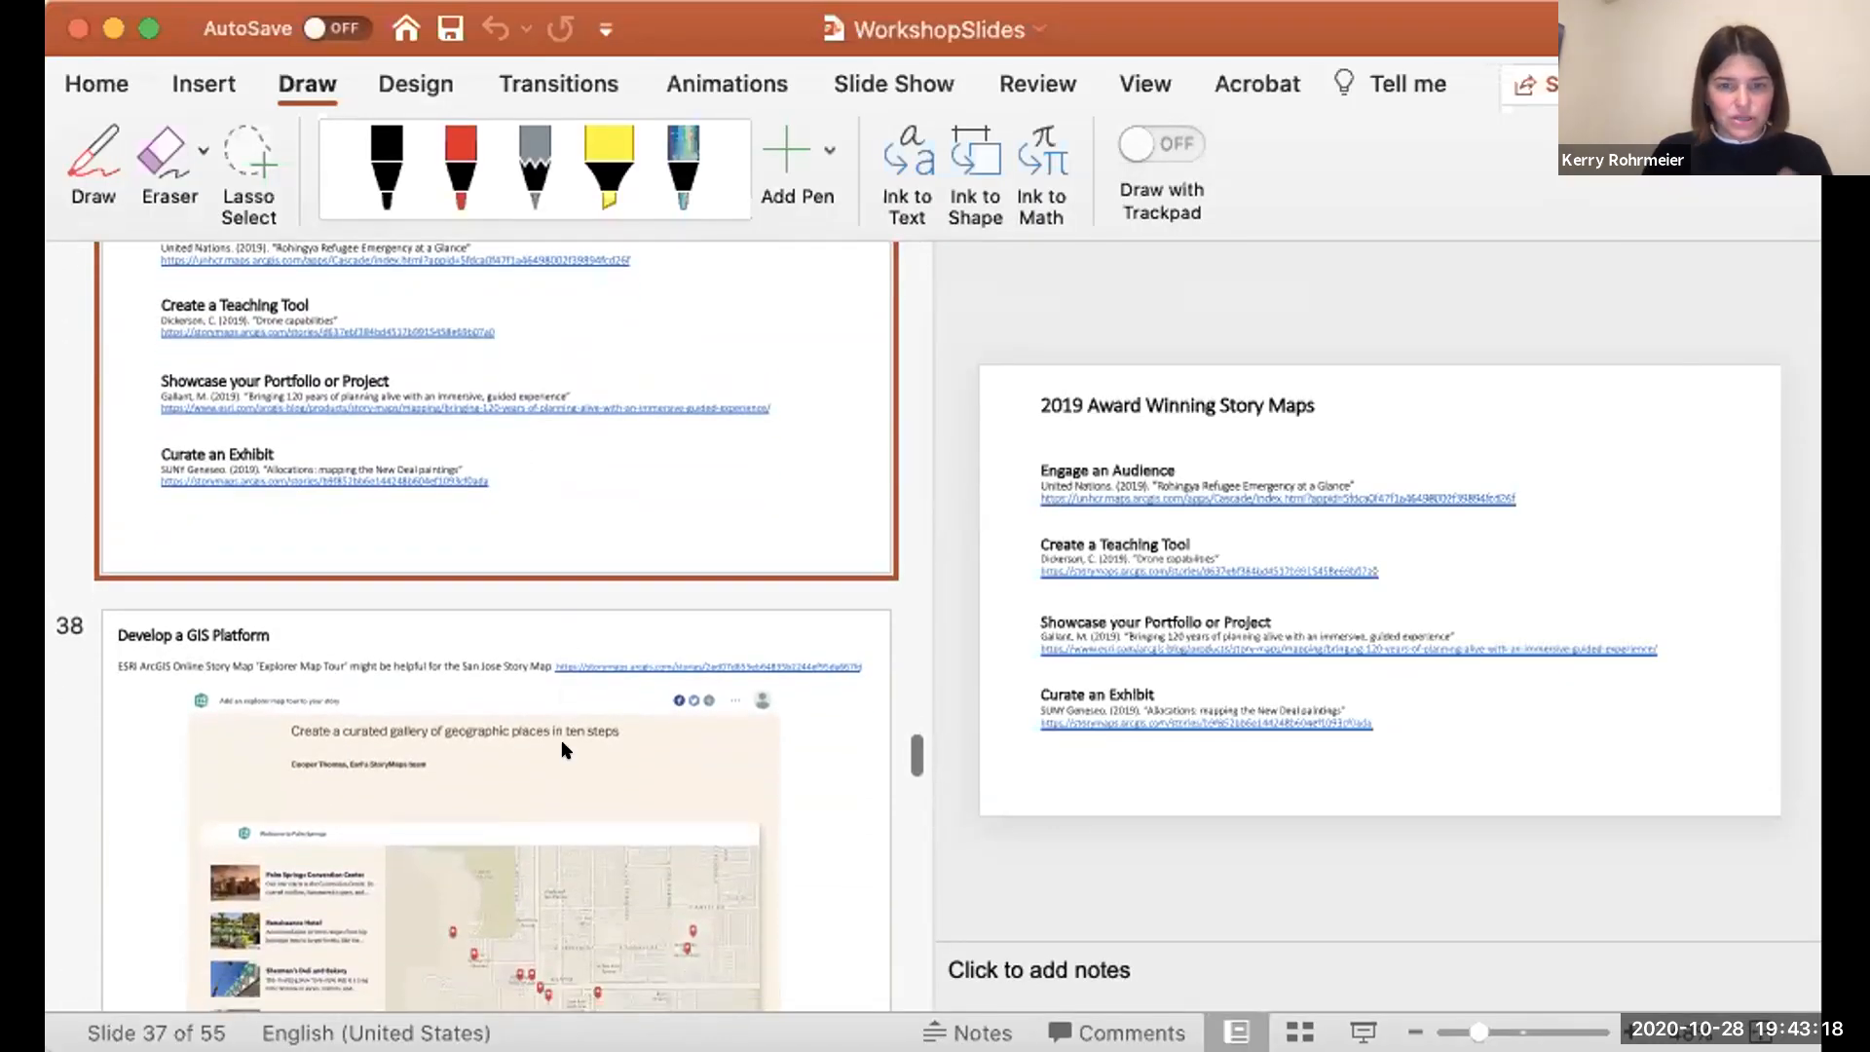
click(569, 727)
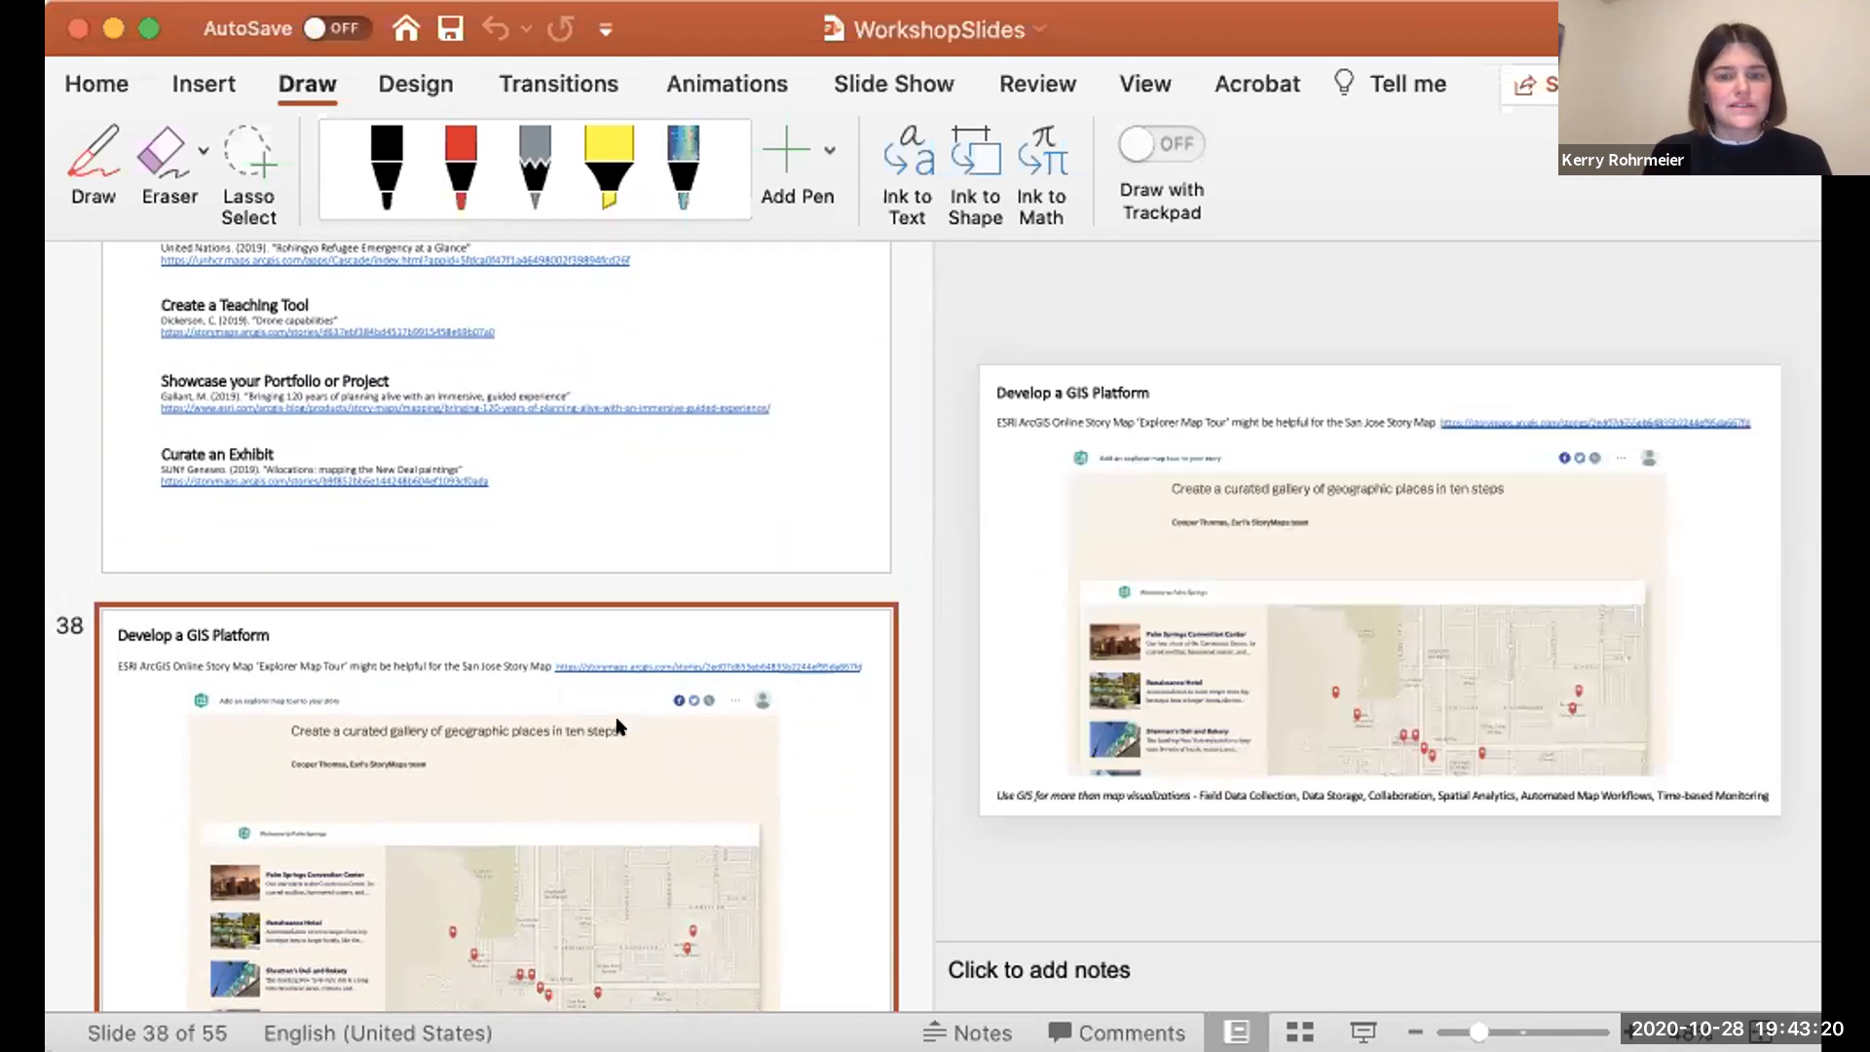
click(1361, 1029)
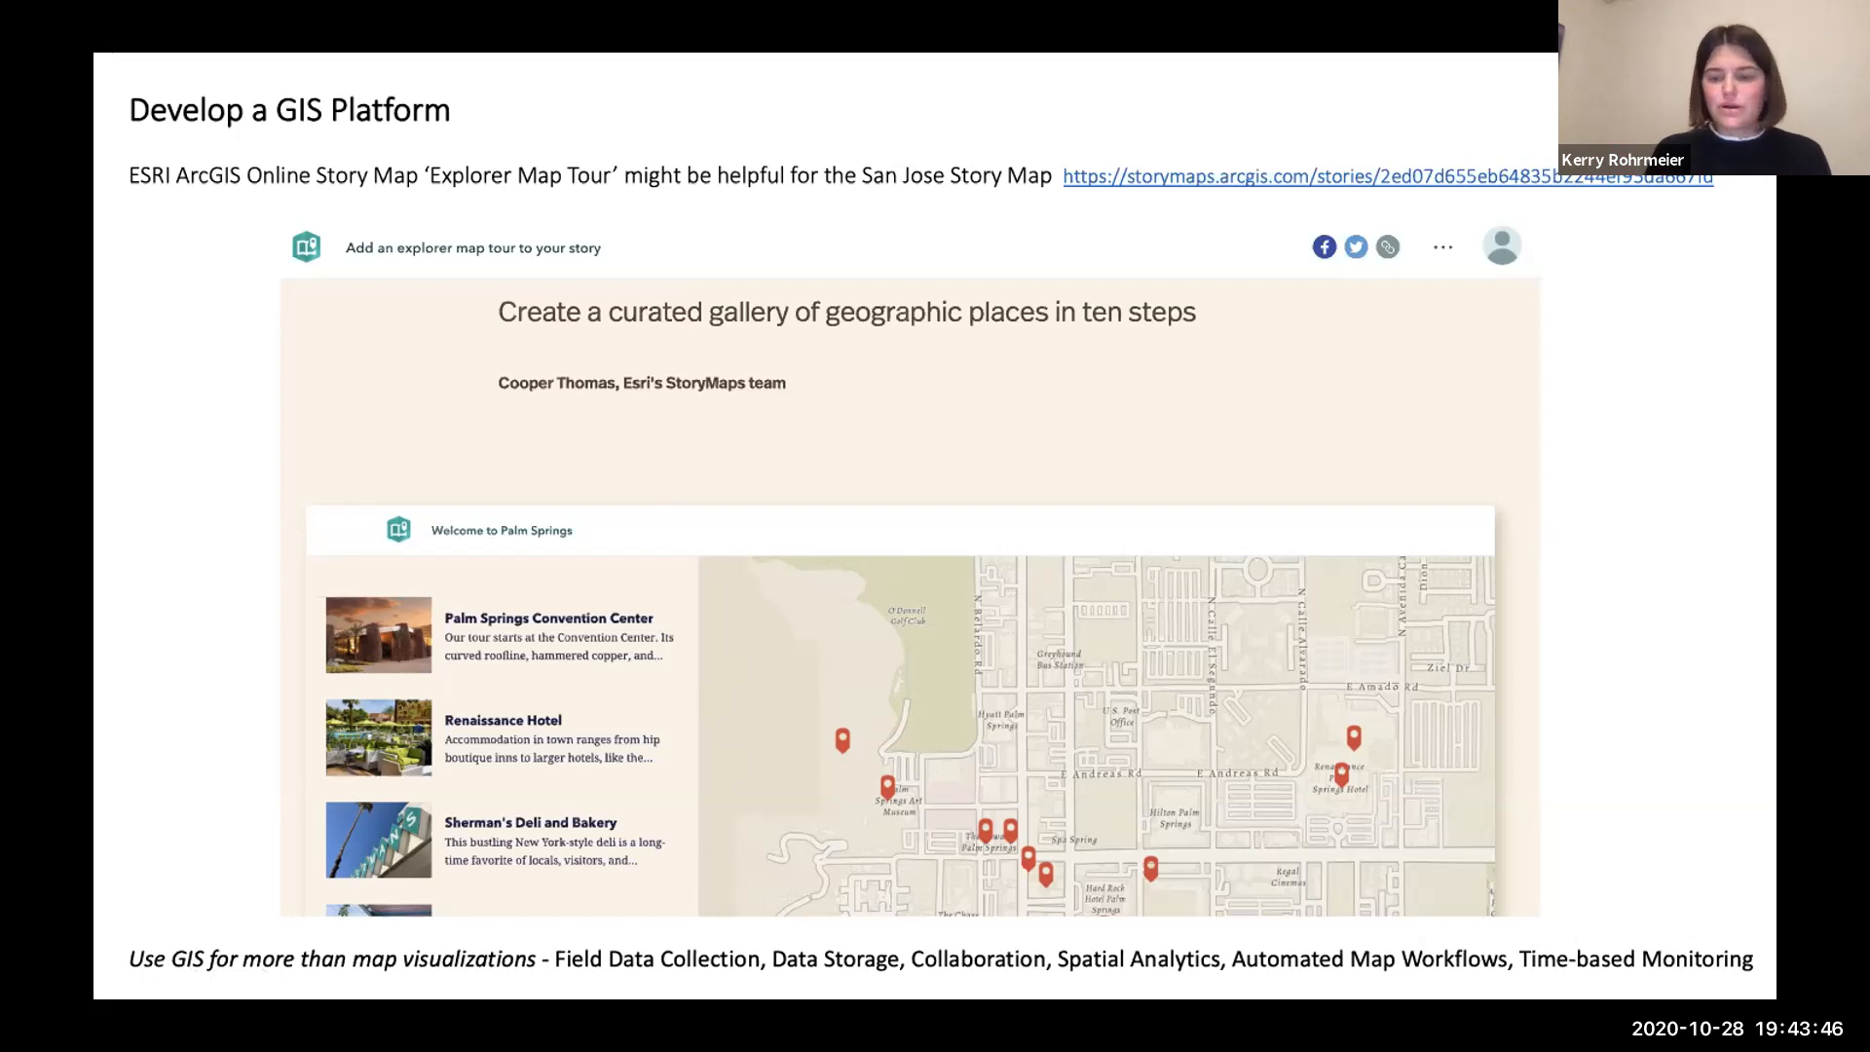
key(Right)
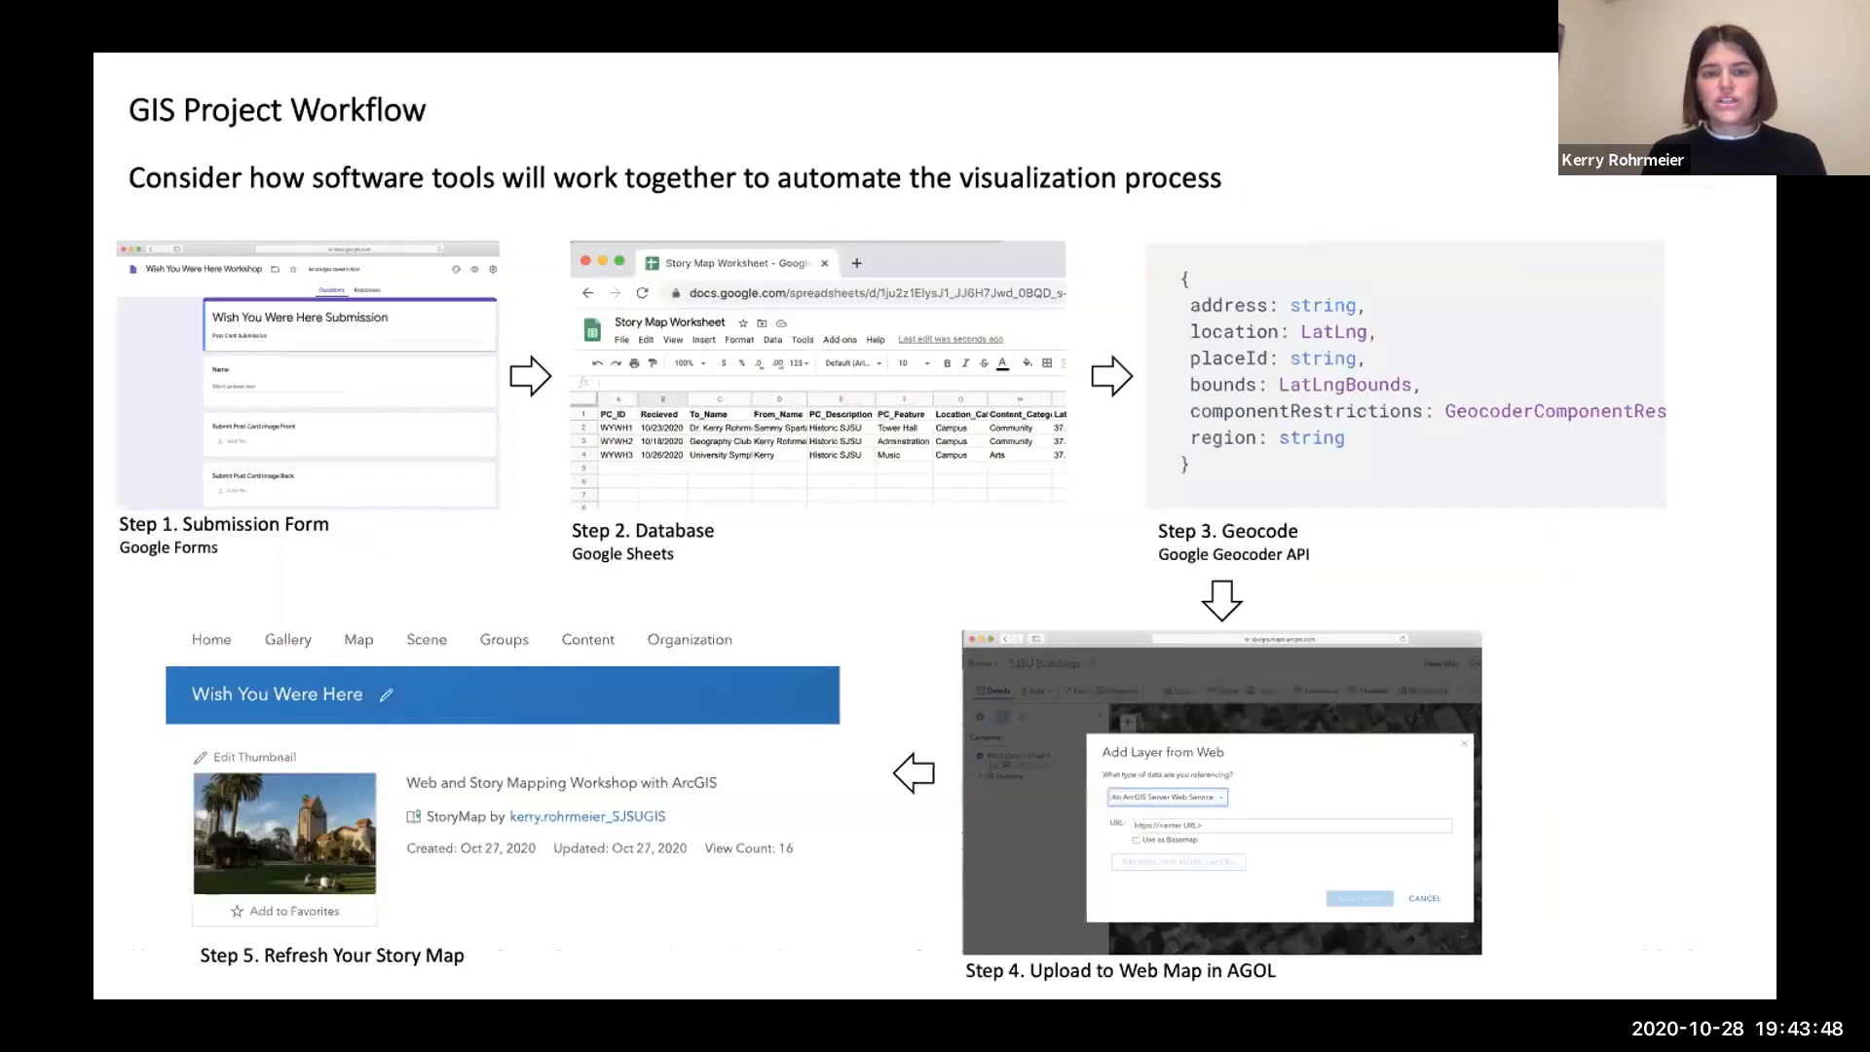
key(Left)
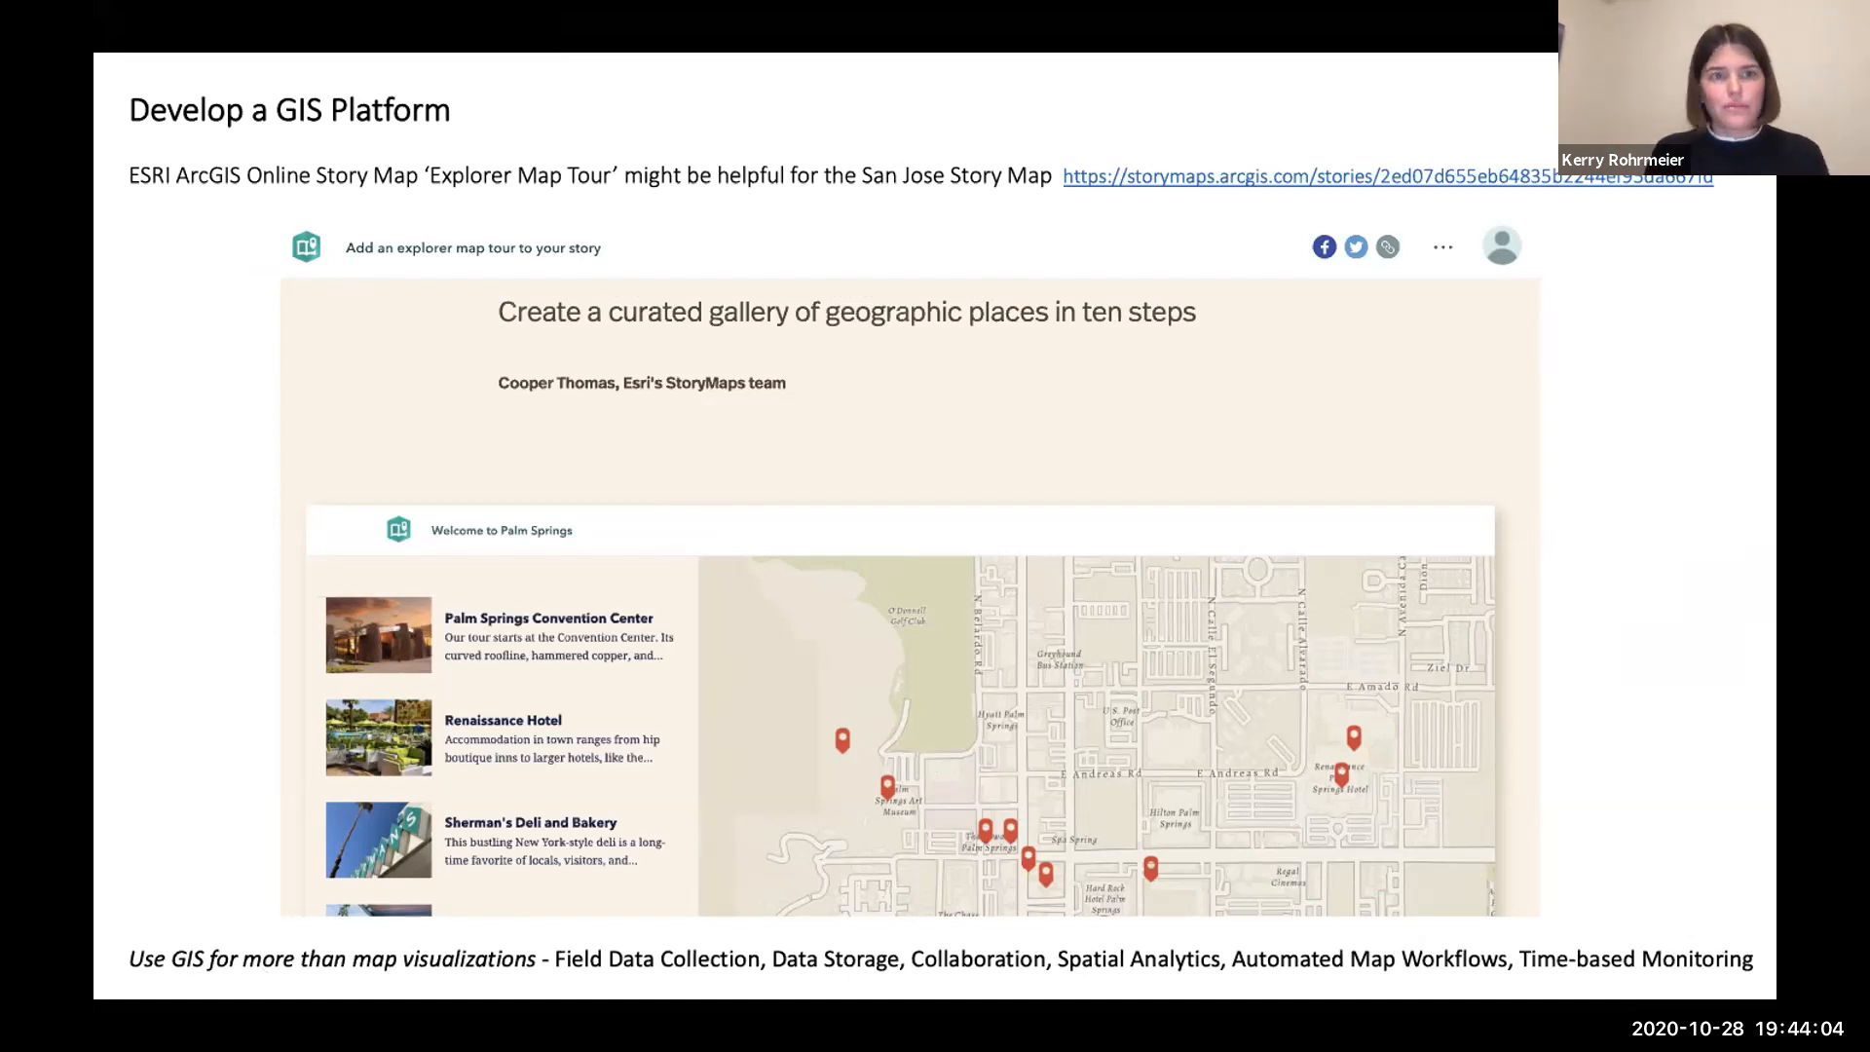
key(Right)
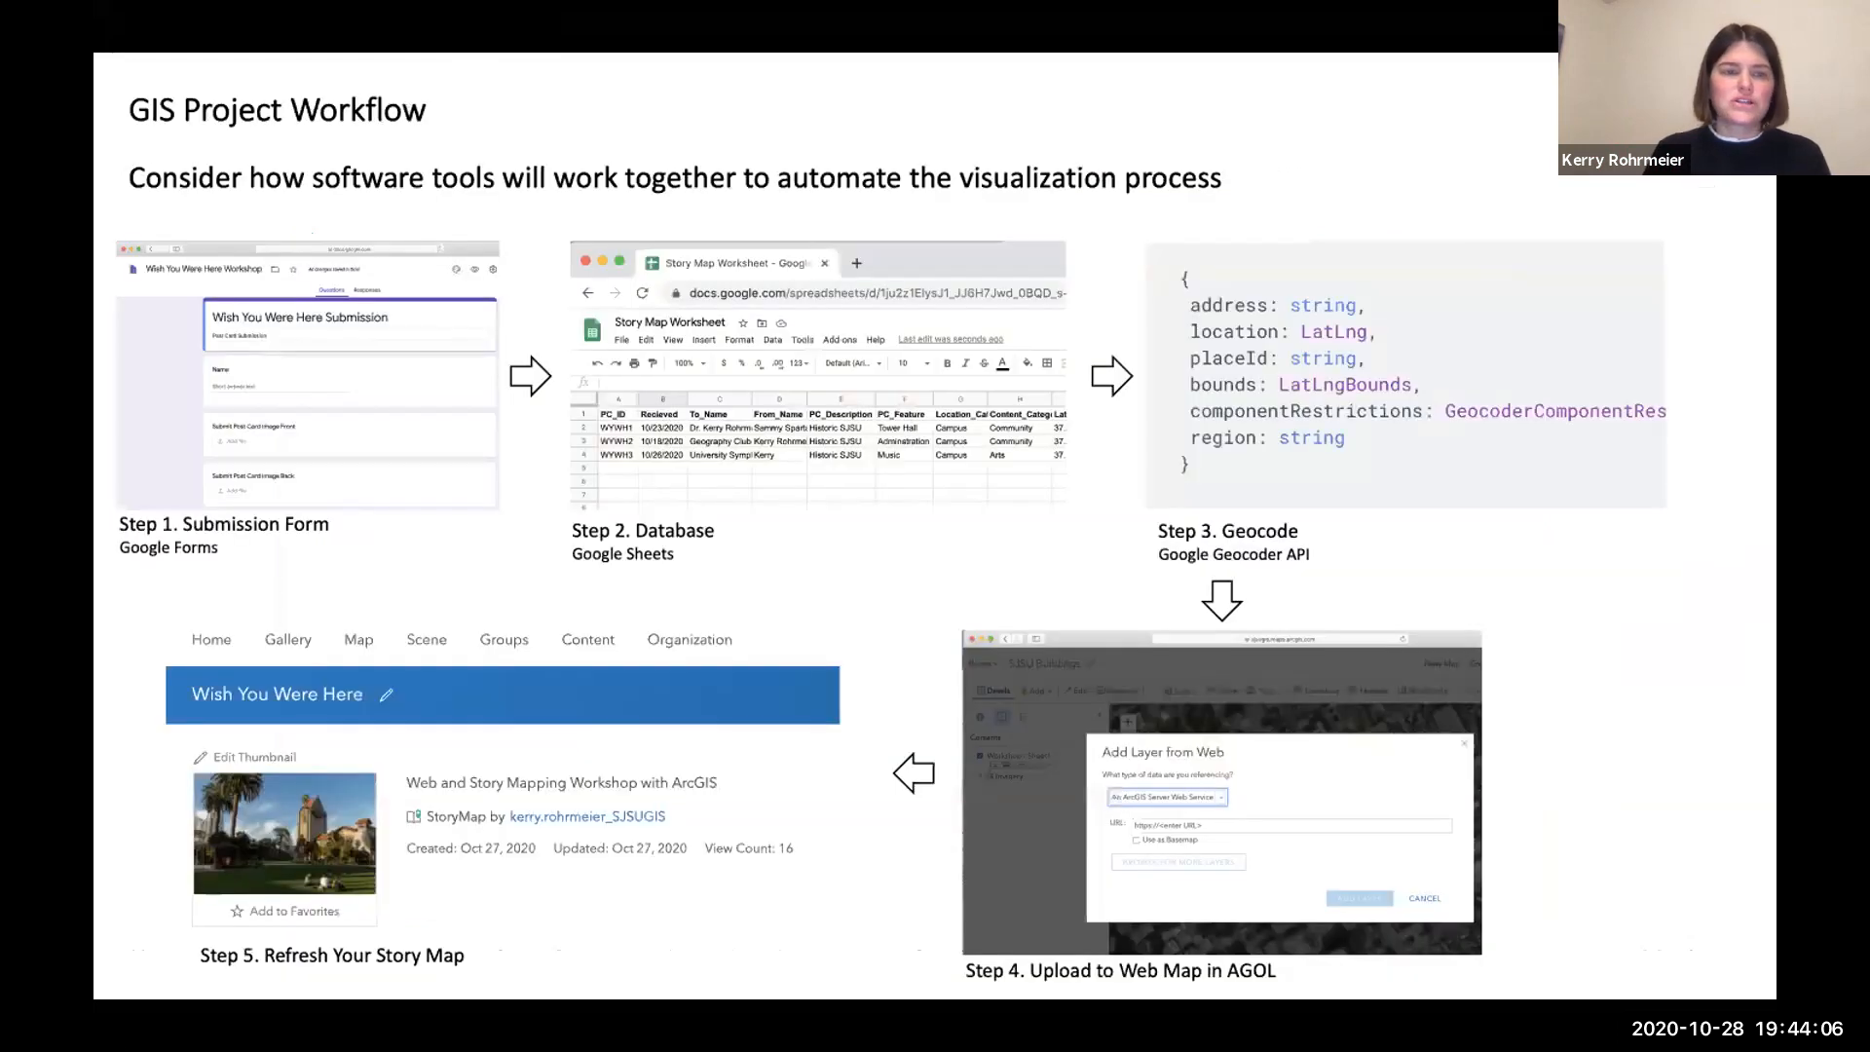
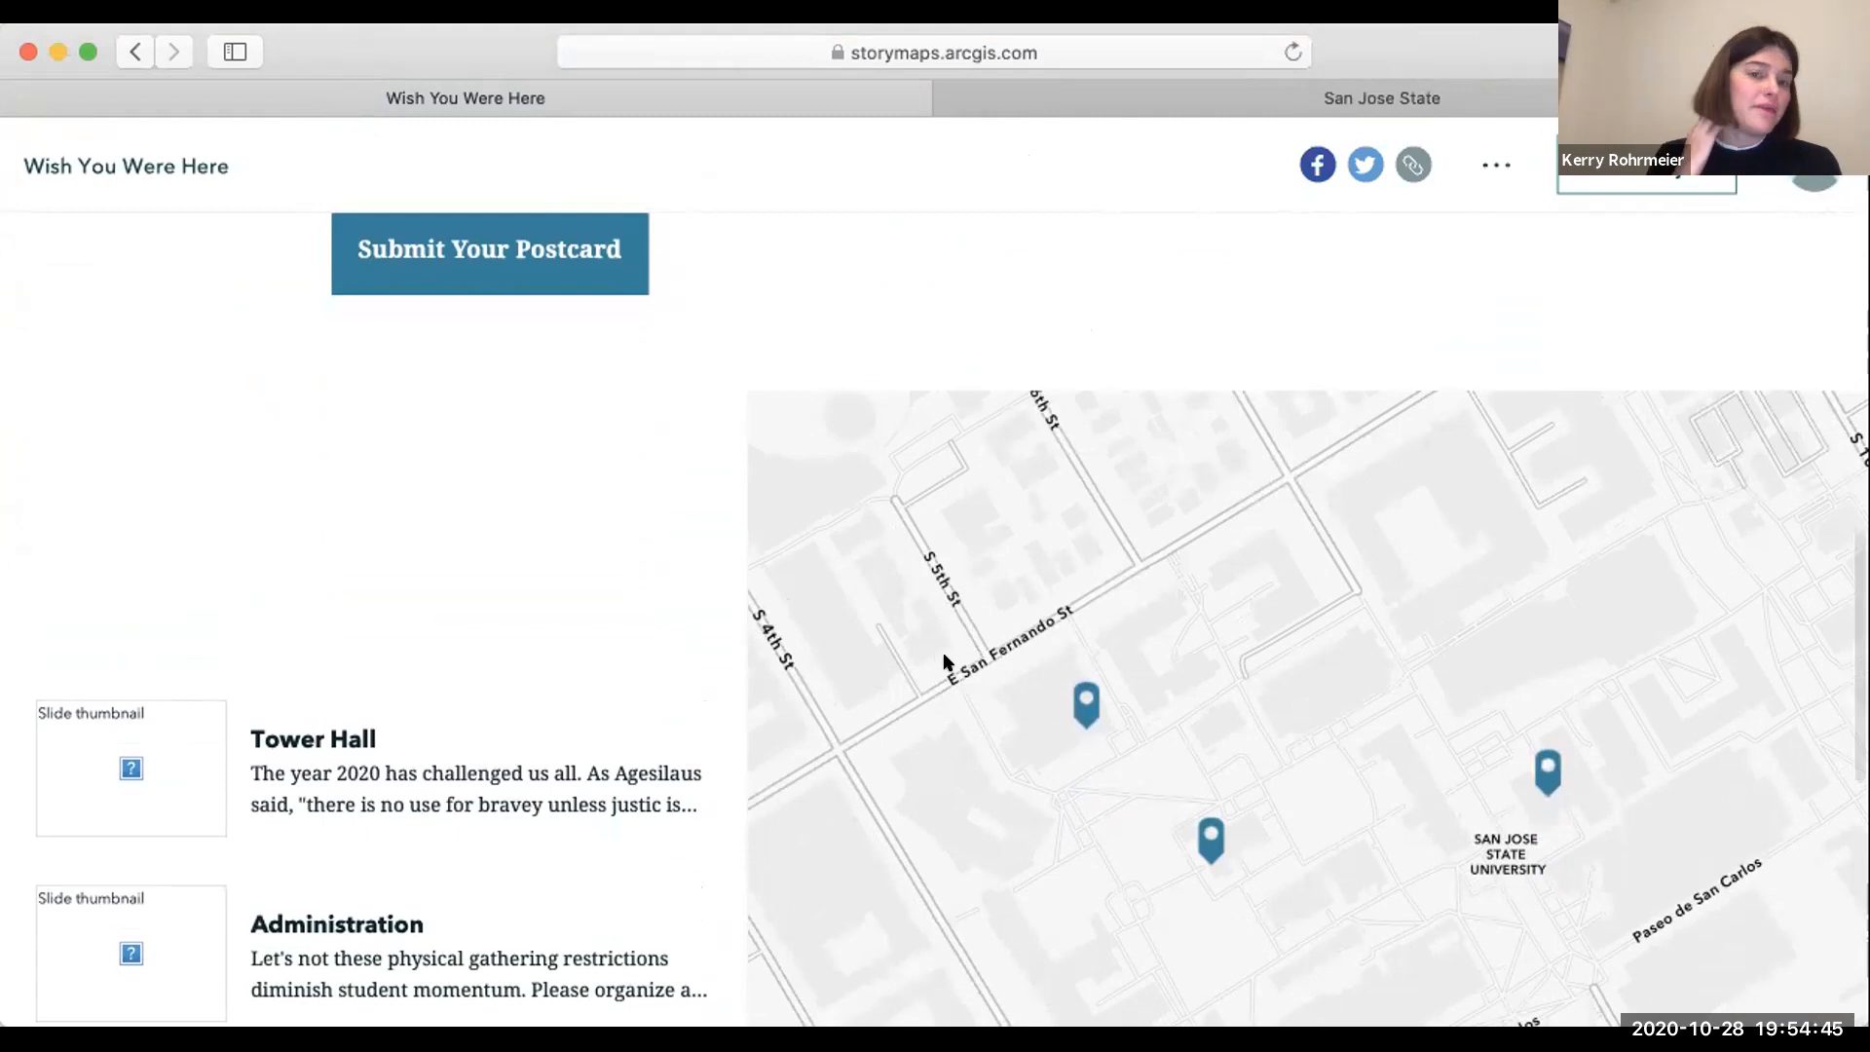
Zoom the story's tour map out twice, from the campus to downtown San Jose.
scroll(1042, 367, up, 8)
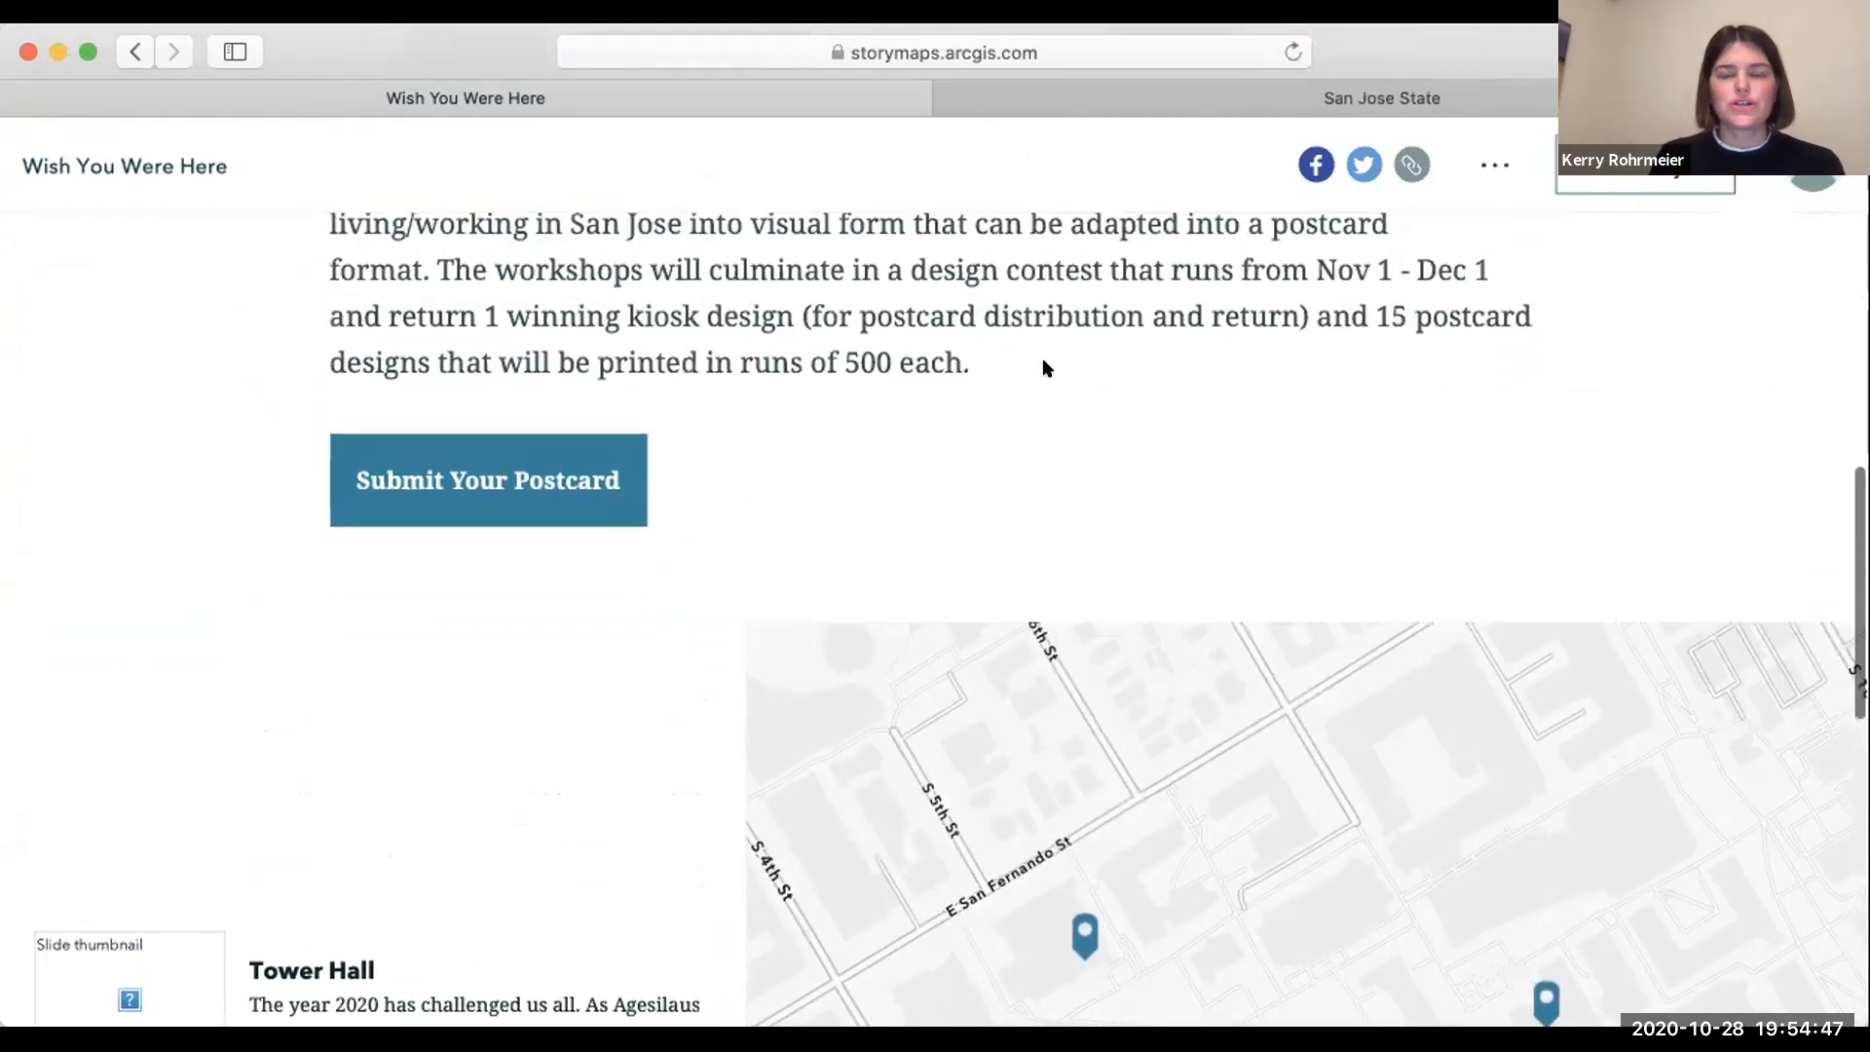
scroll(1077, 165, up, 5)
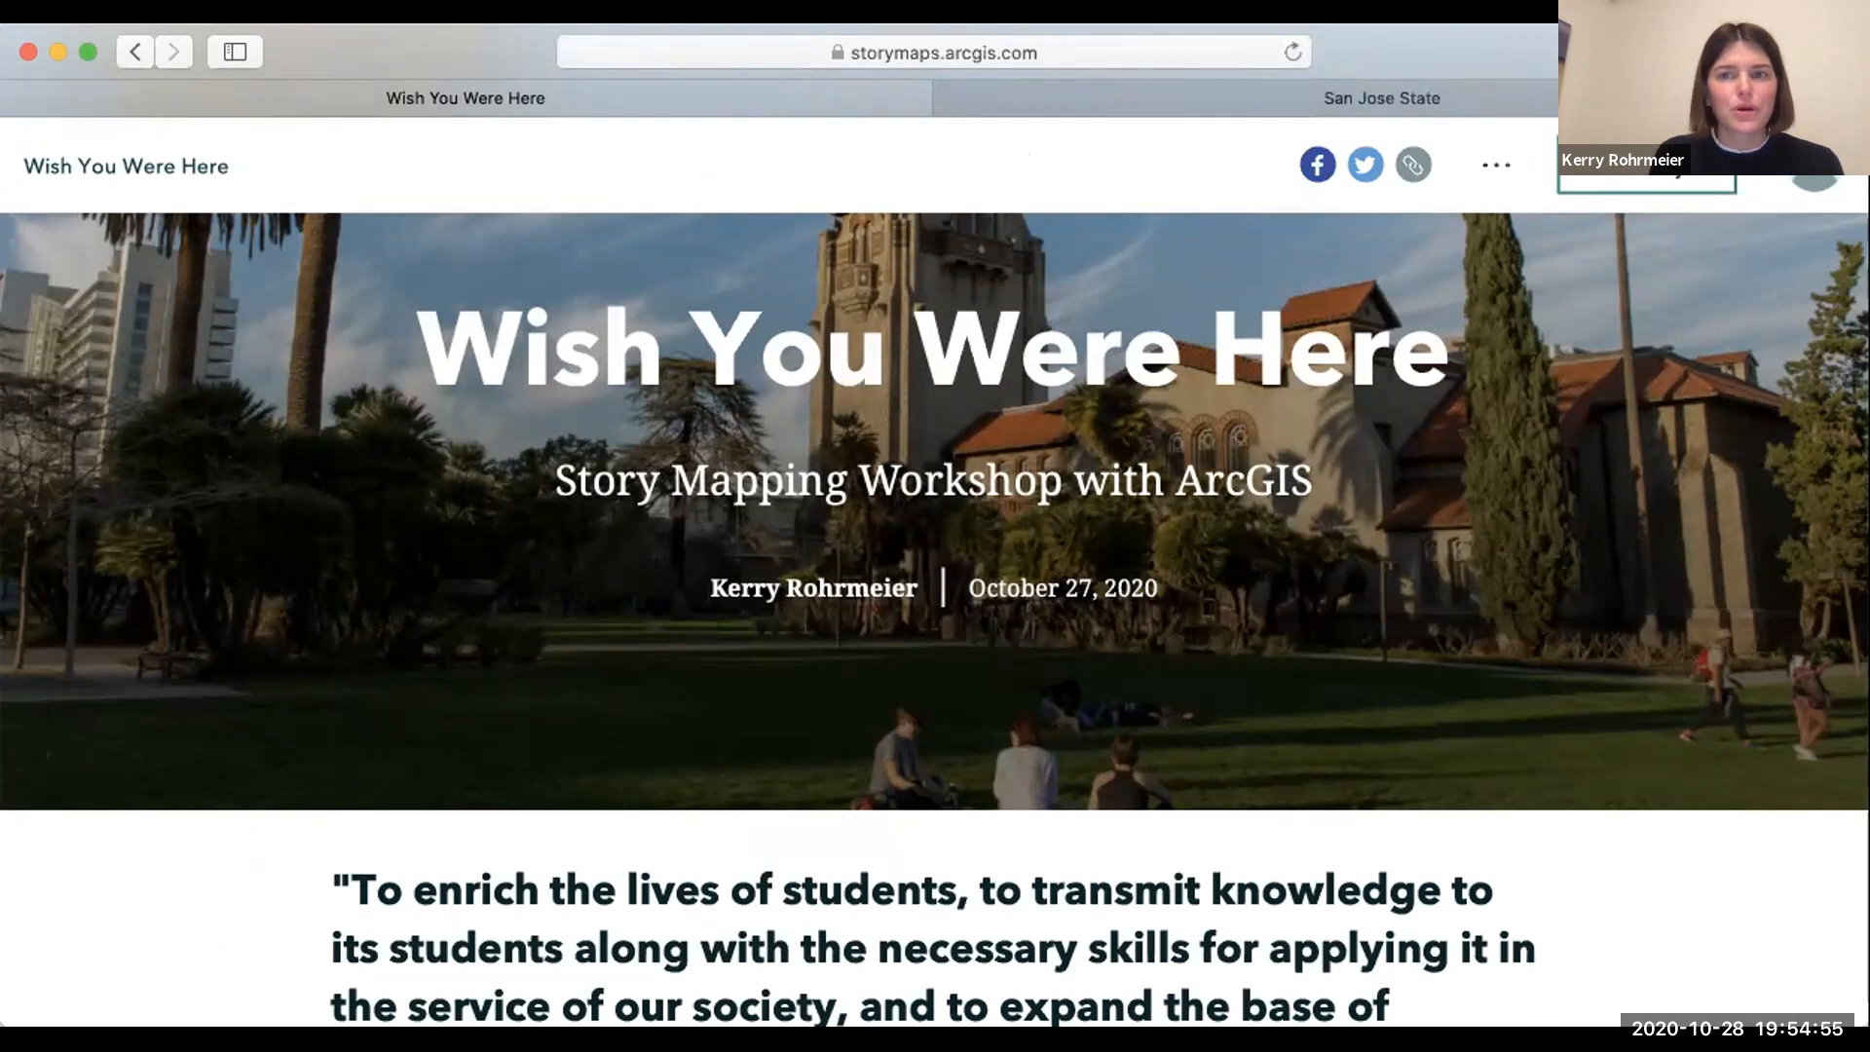
scroll(1469, 546, down, 10)
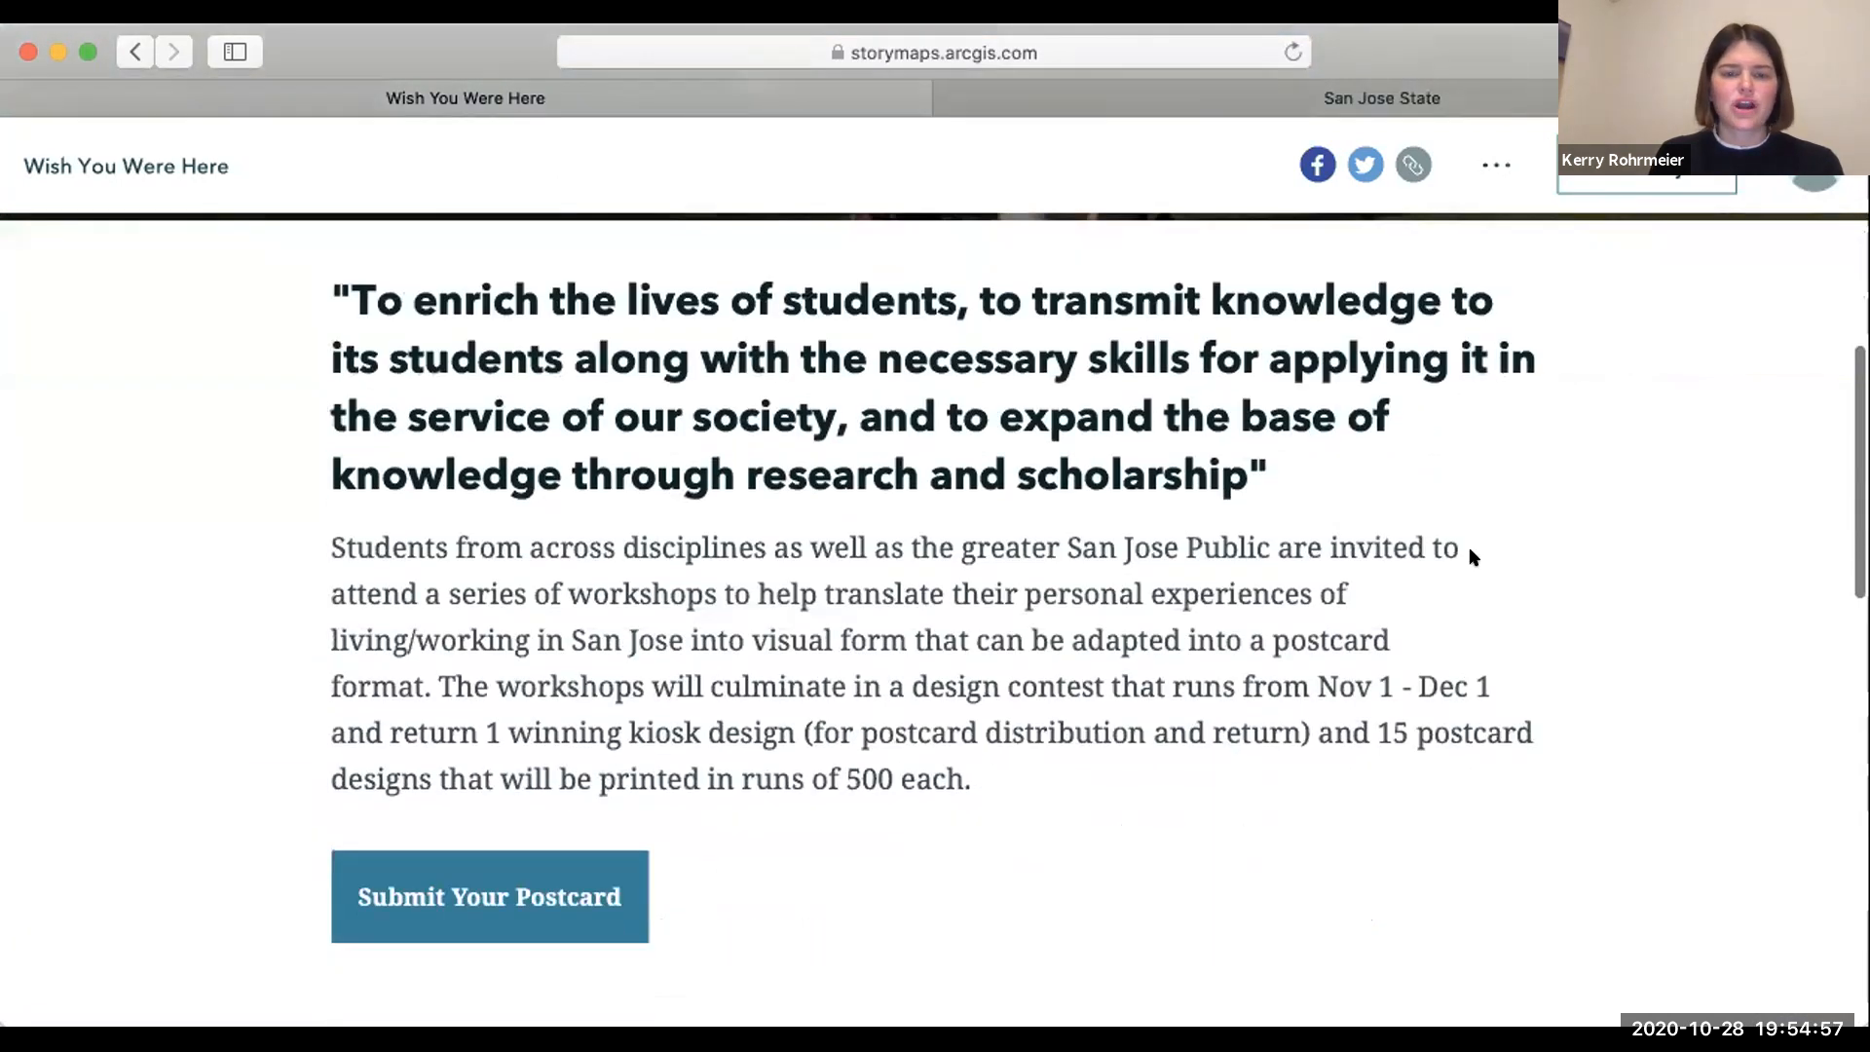
scroll(1231, 764, down, 3)
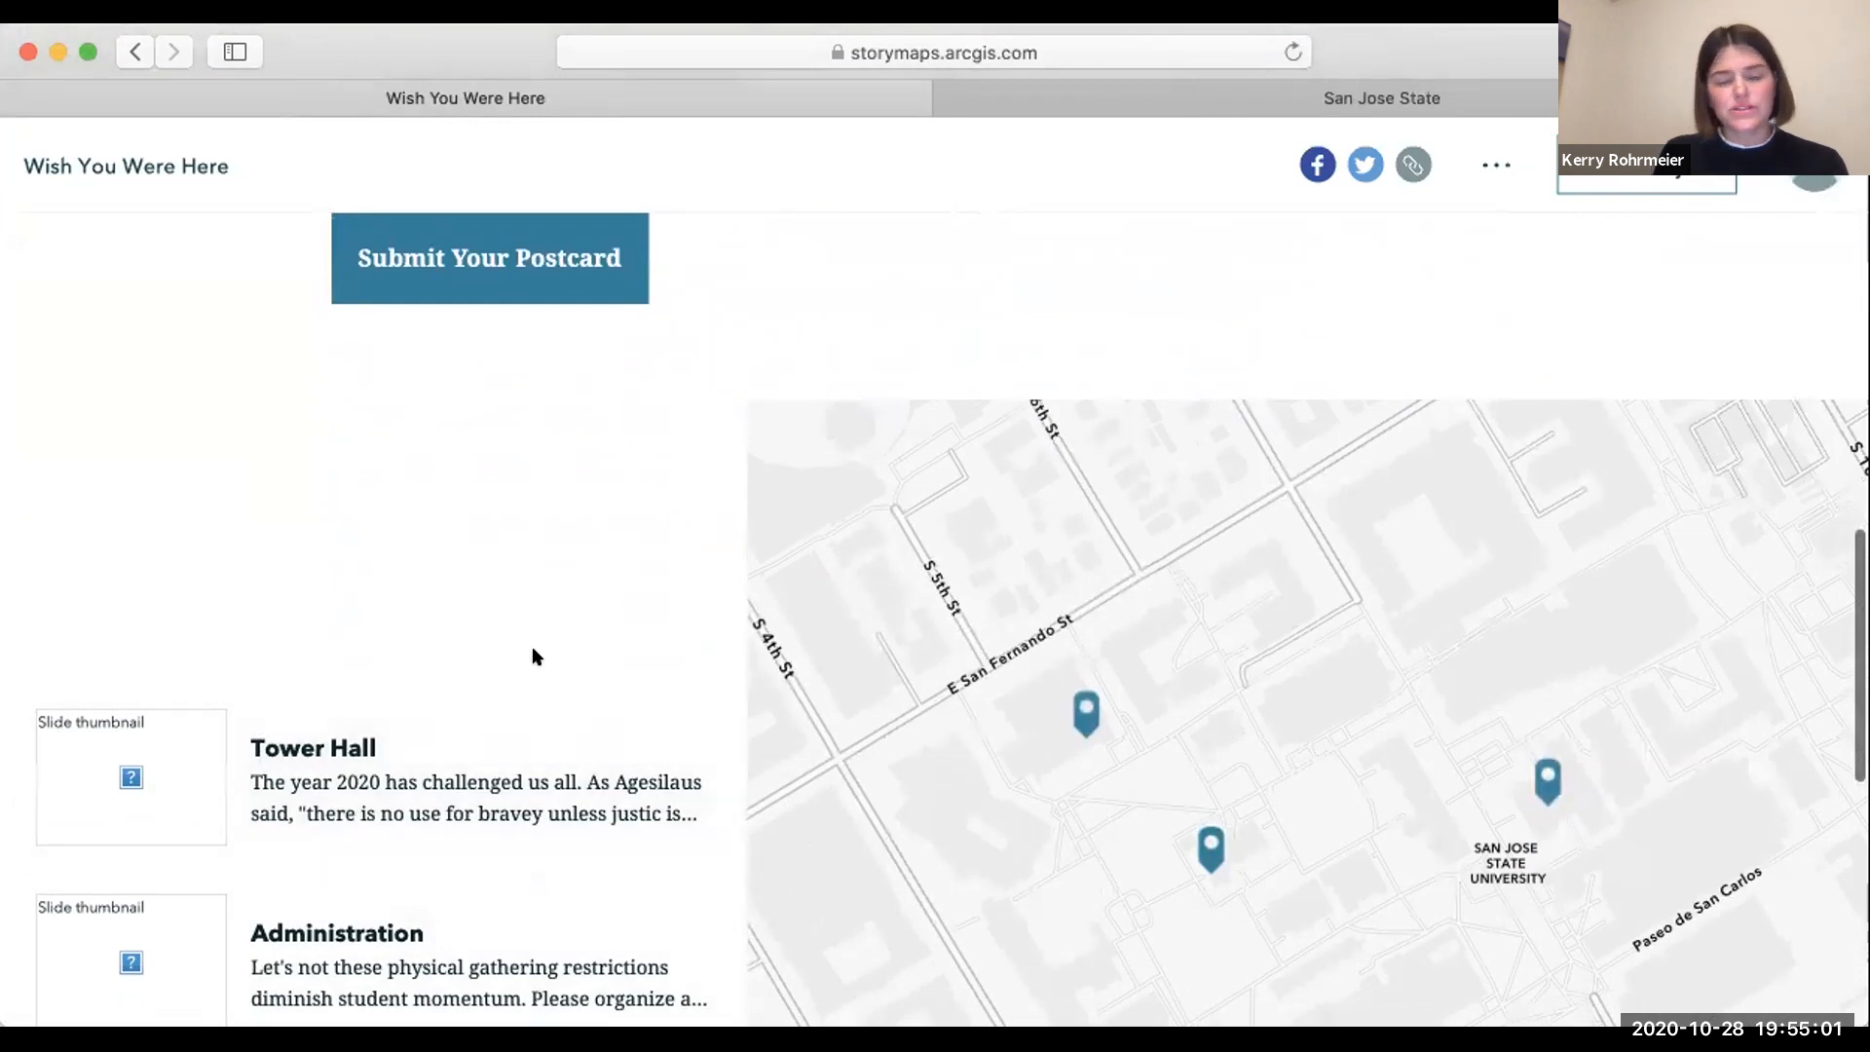
scroll(532, 646, down, 2)
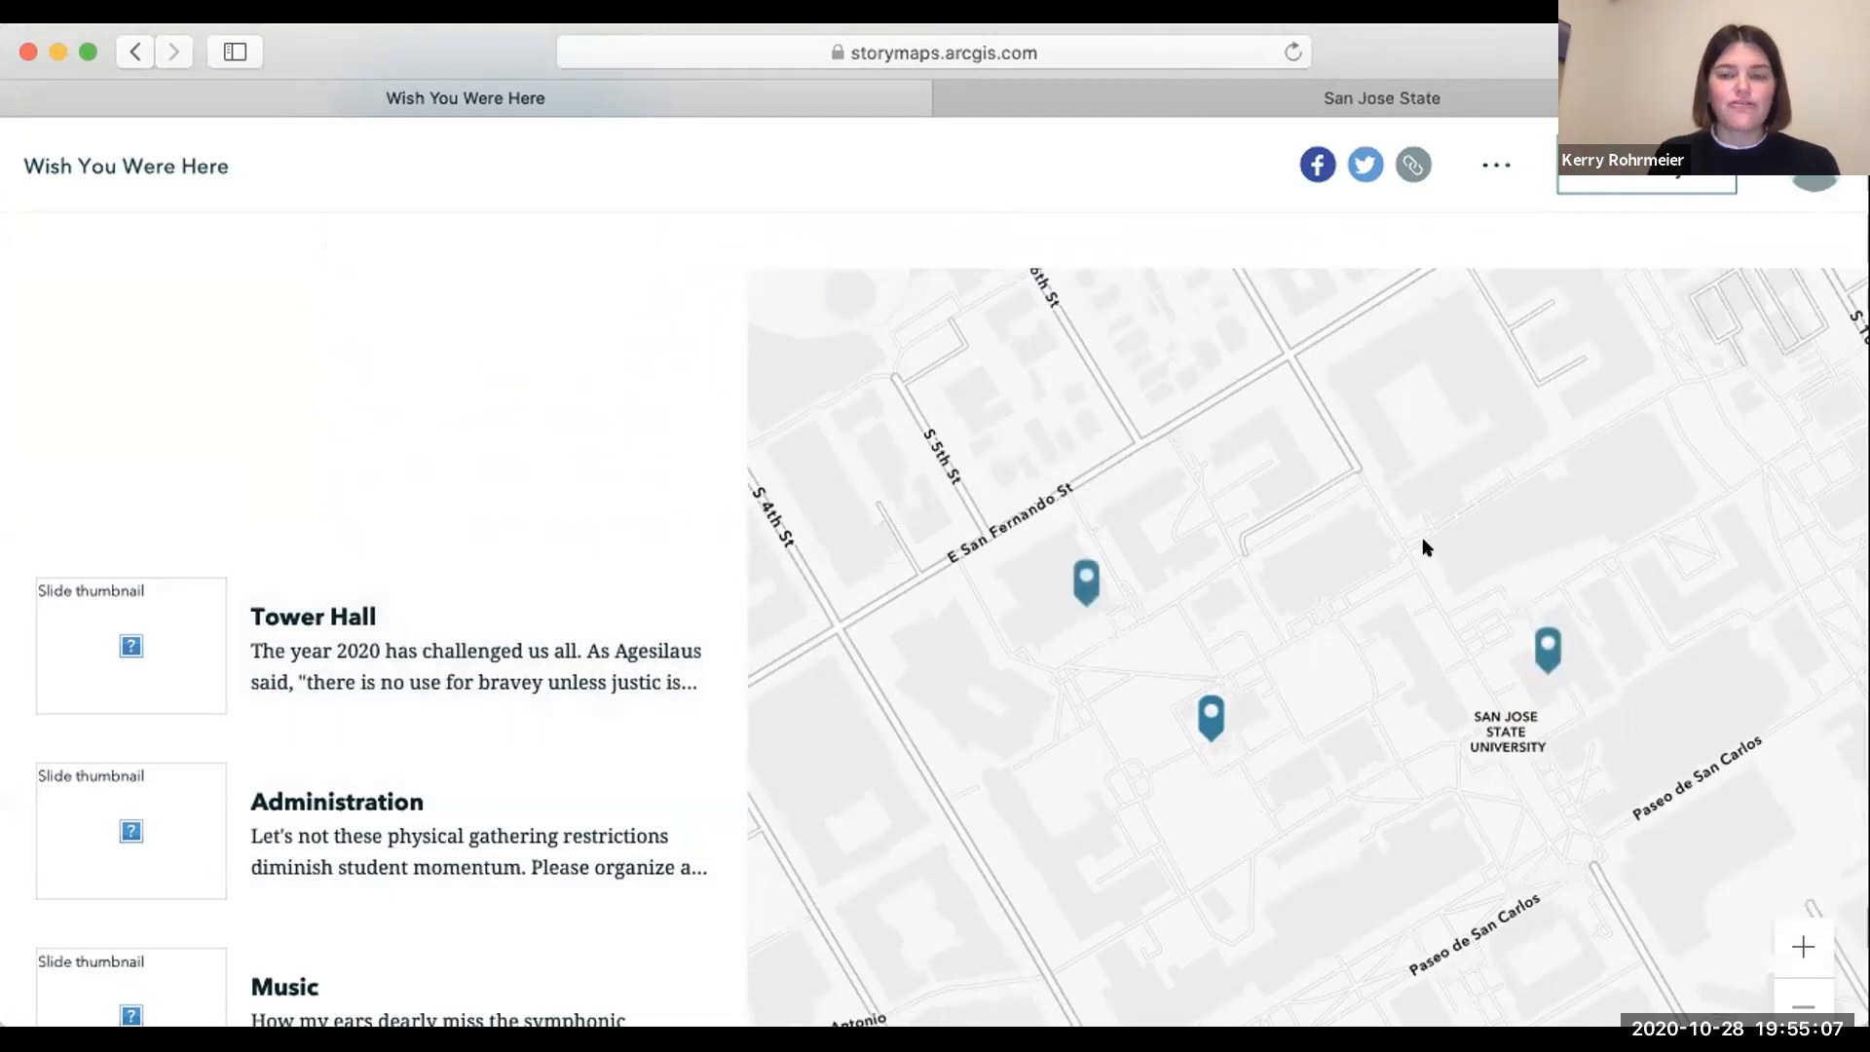
click(1789, 1000)
click(1789, 1000)
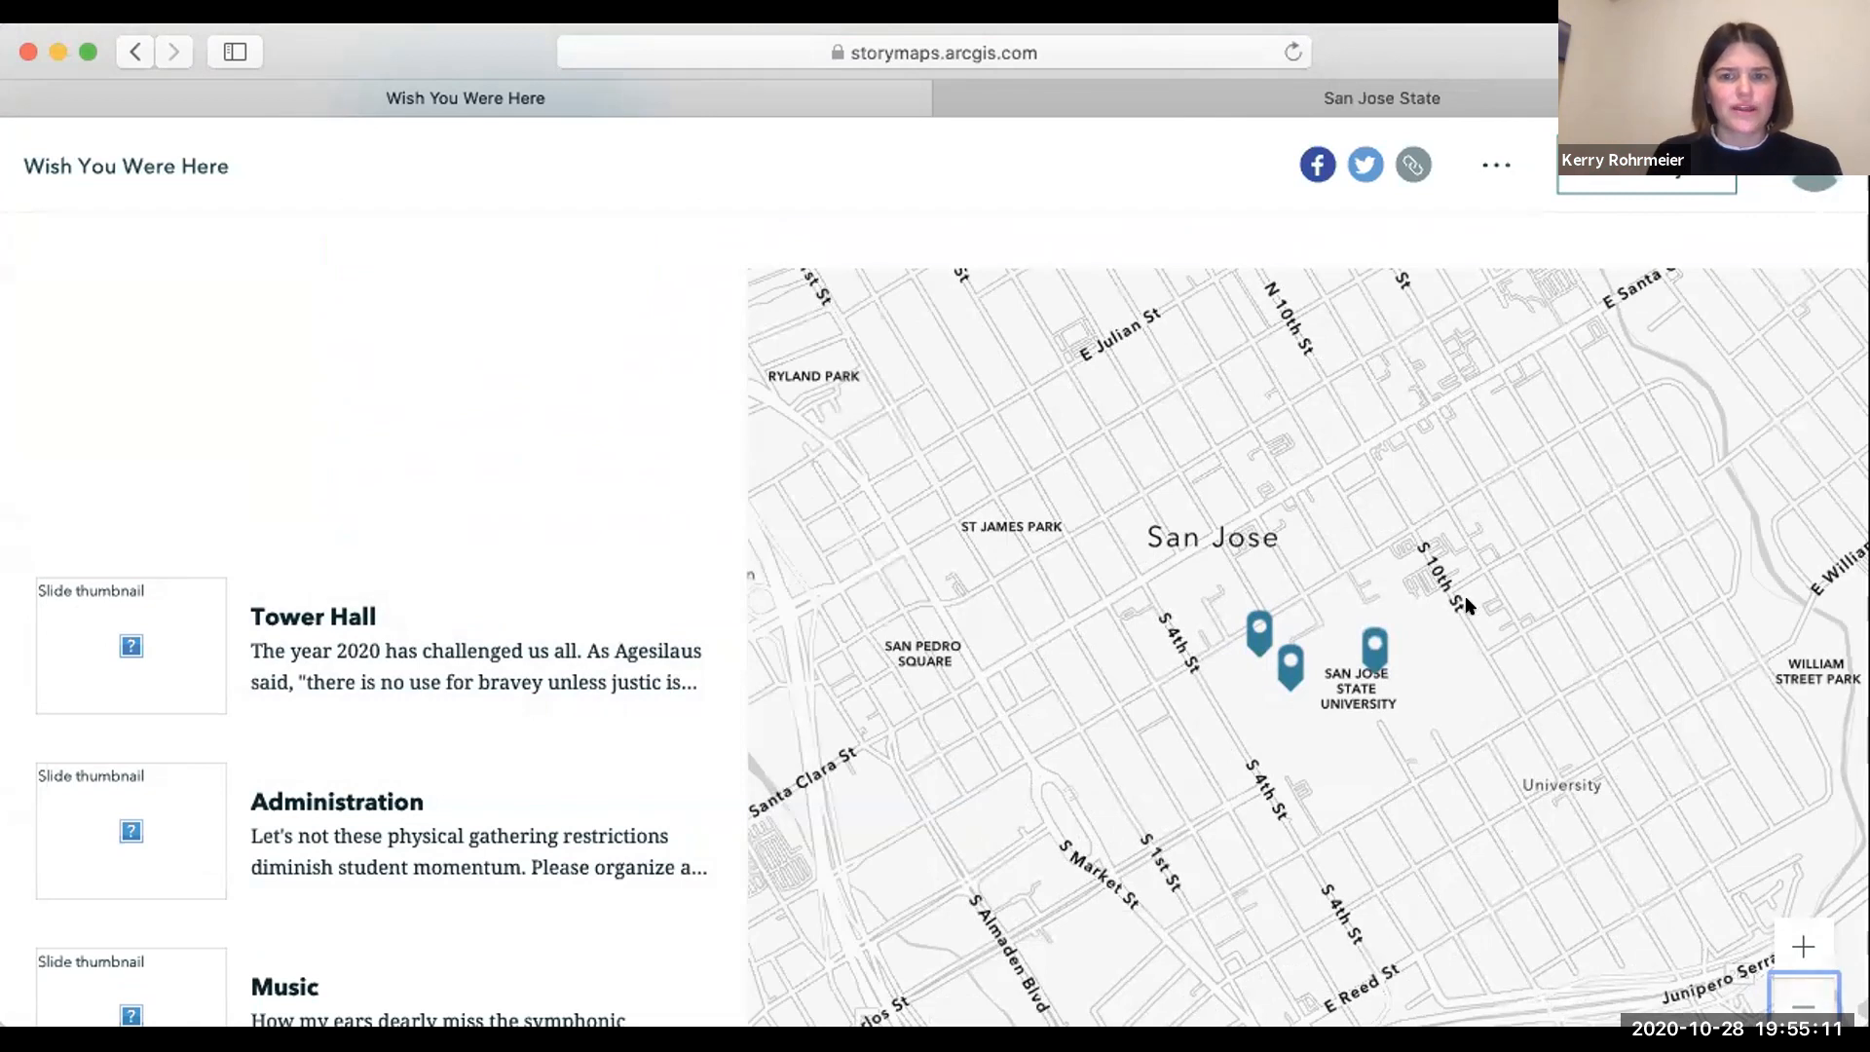
Scroll back to the story title and close the Wish You Were Here tab.
scroll(1465, 604, up, 2)
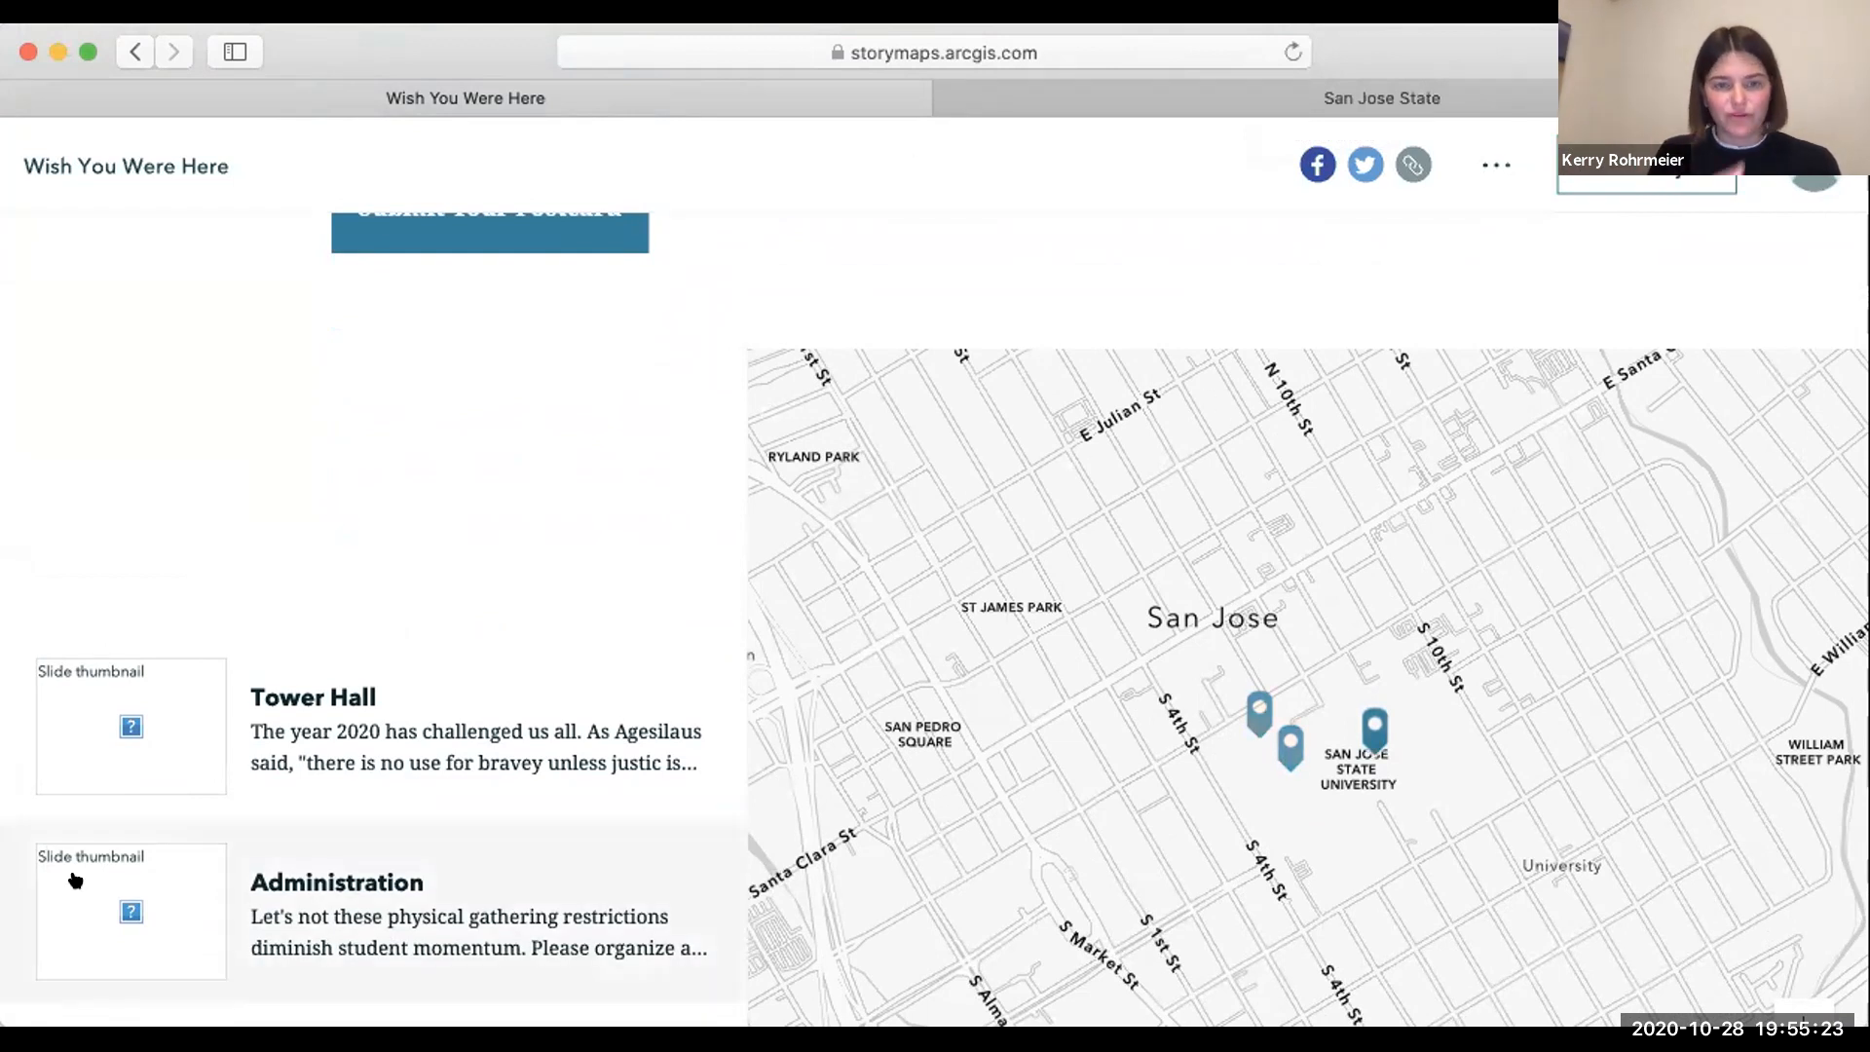
scroll(75, 879, up, 15)
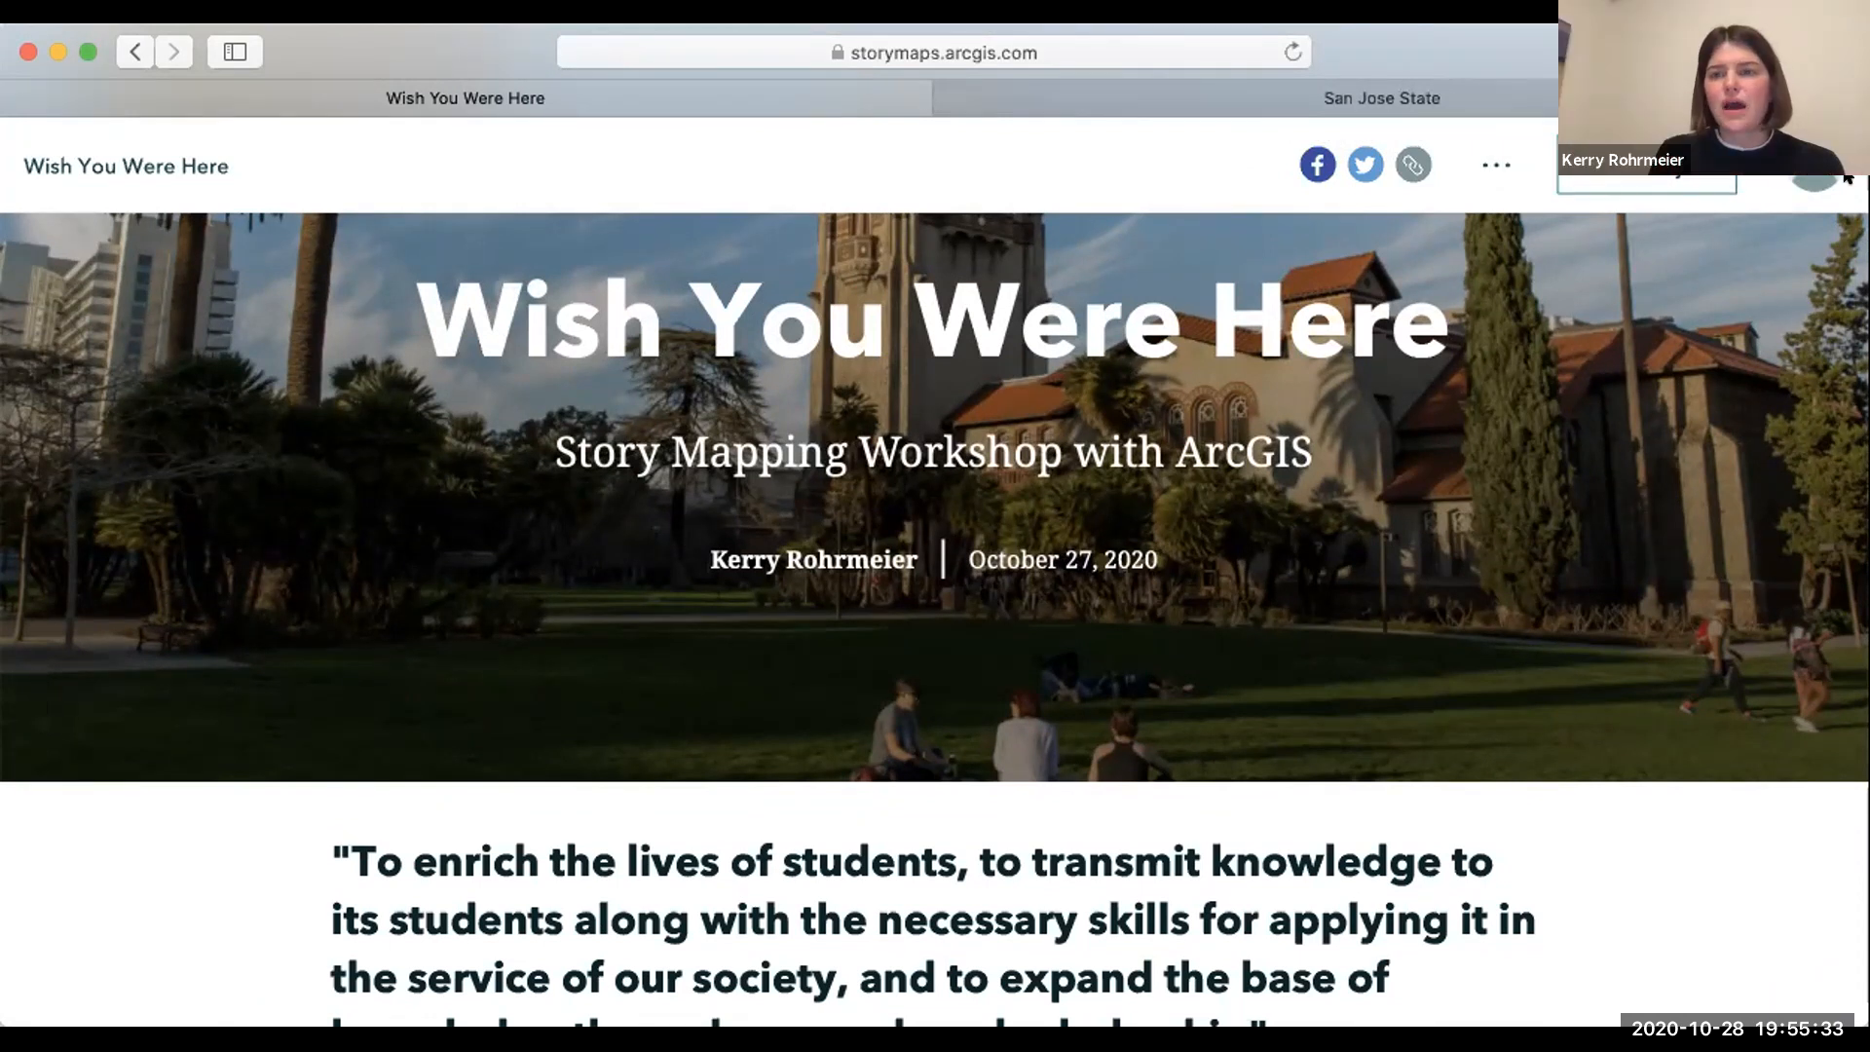
scroll(1301, 866, down, 1)
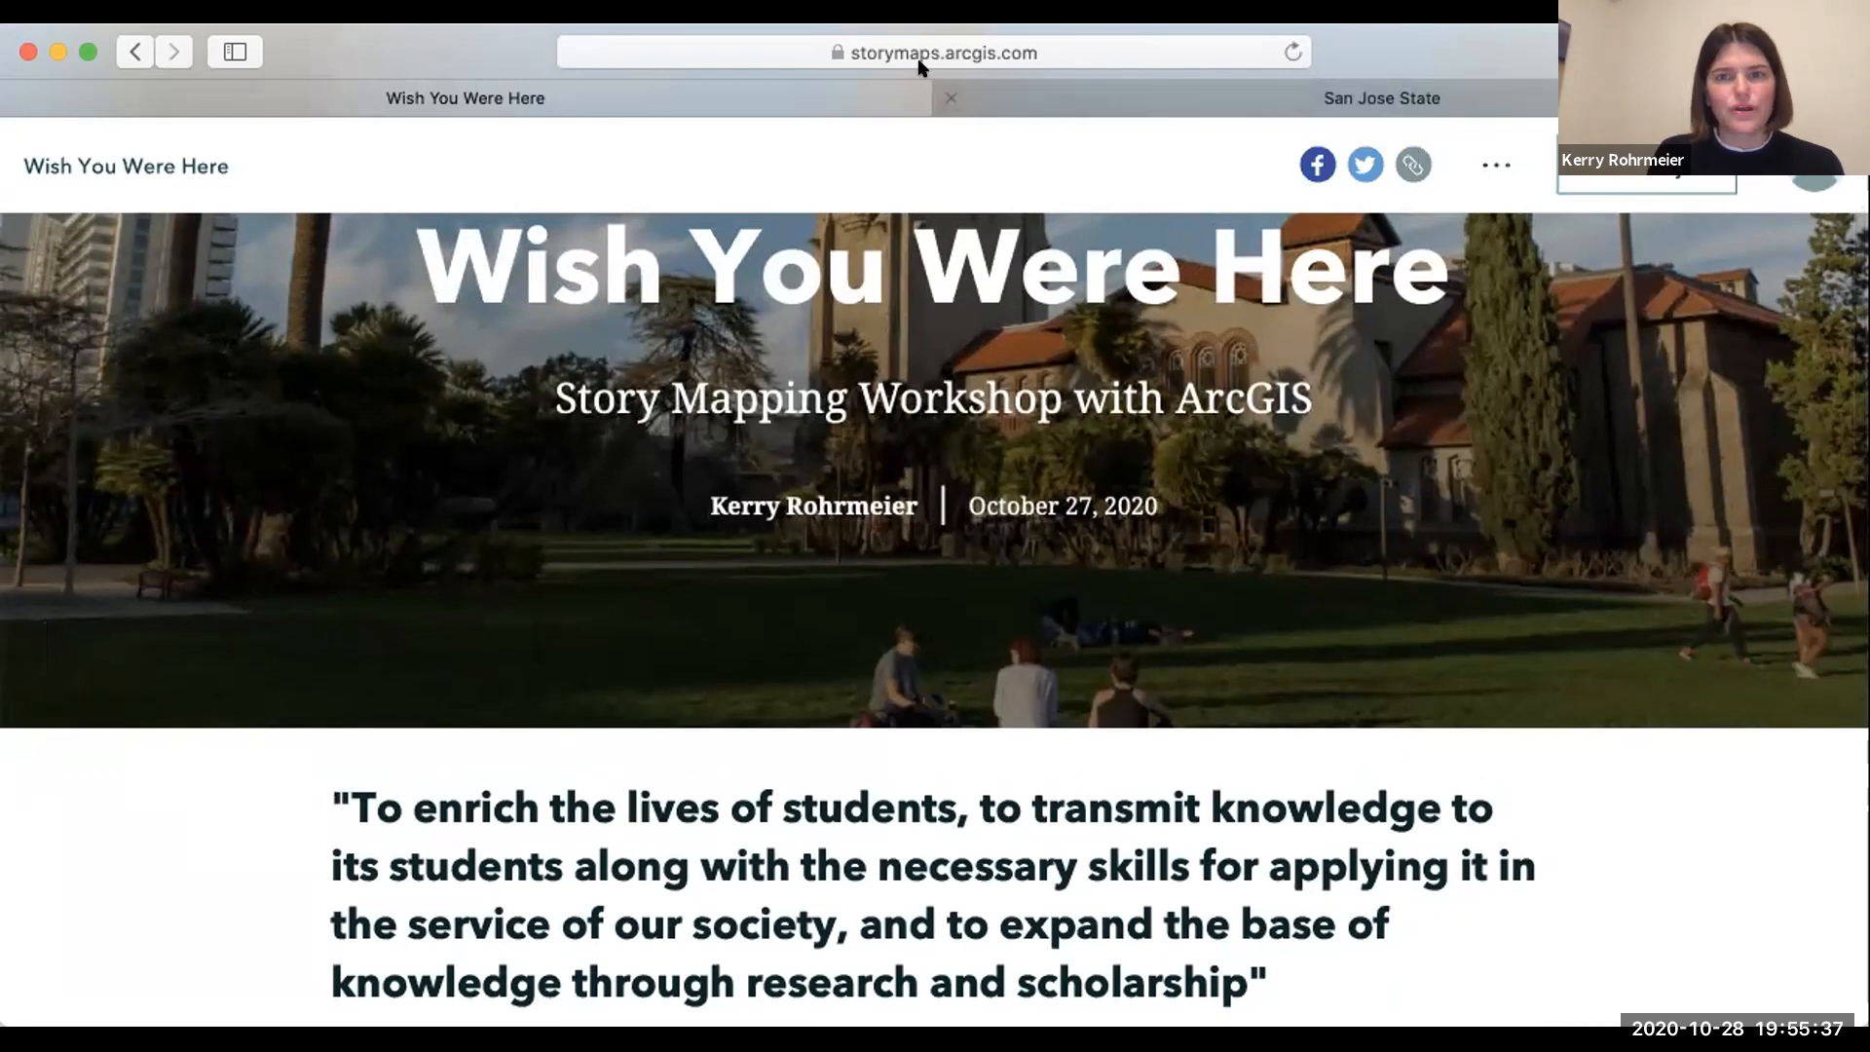
click(18, 98)
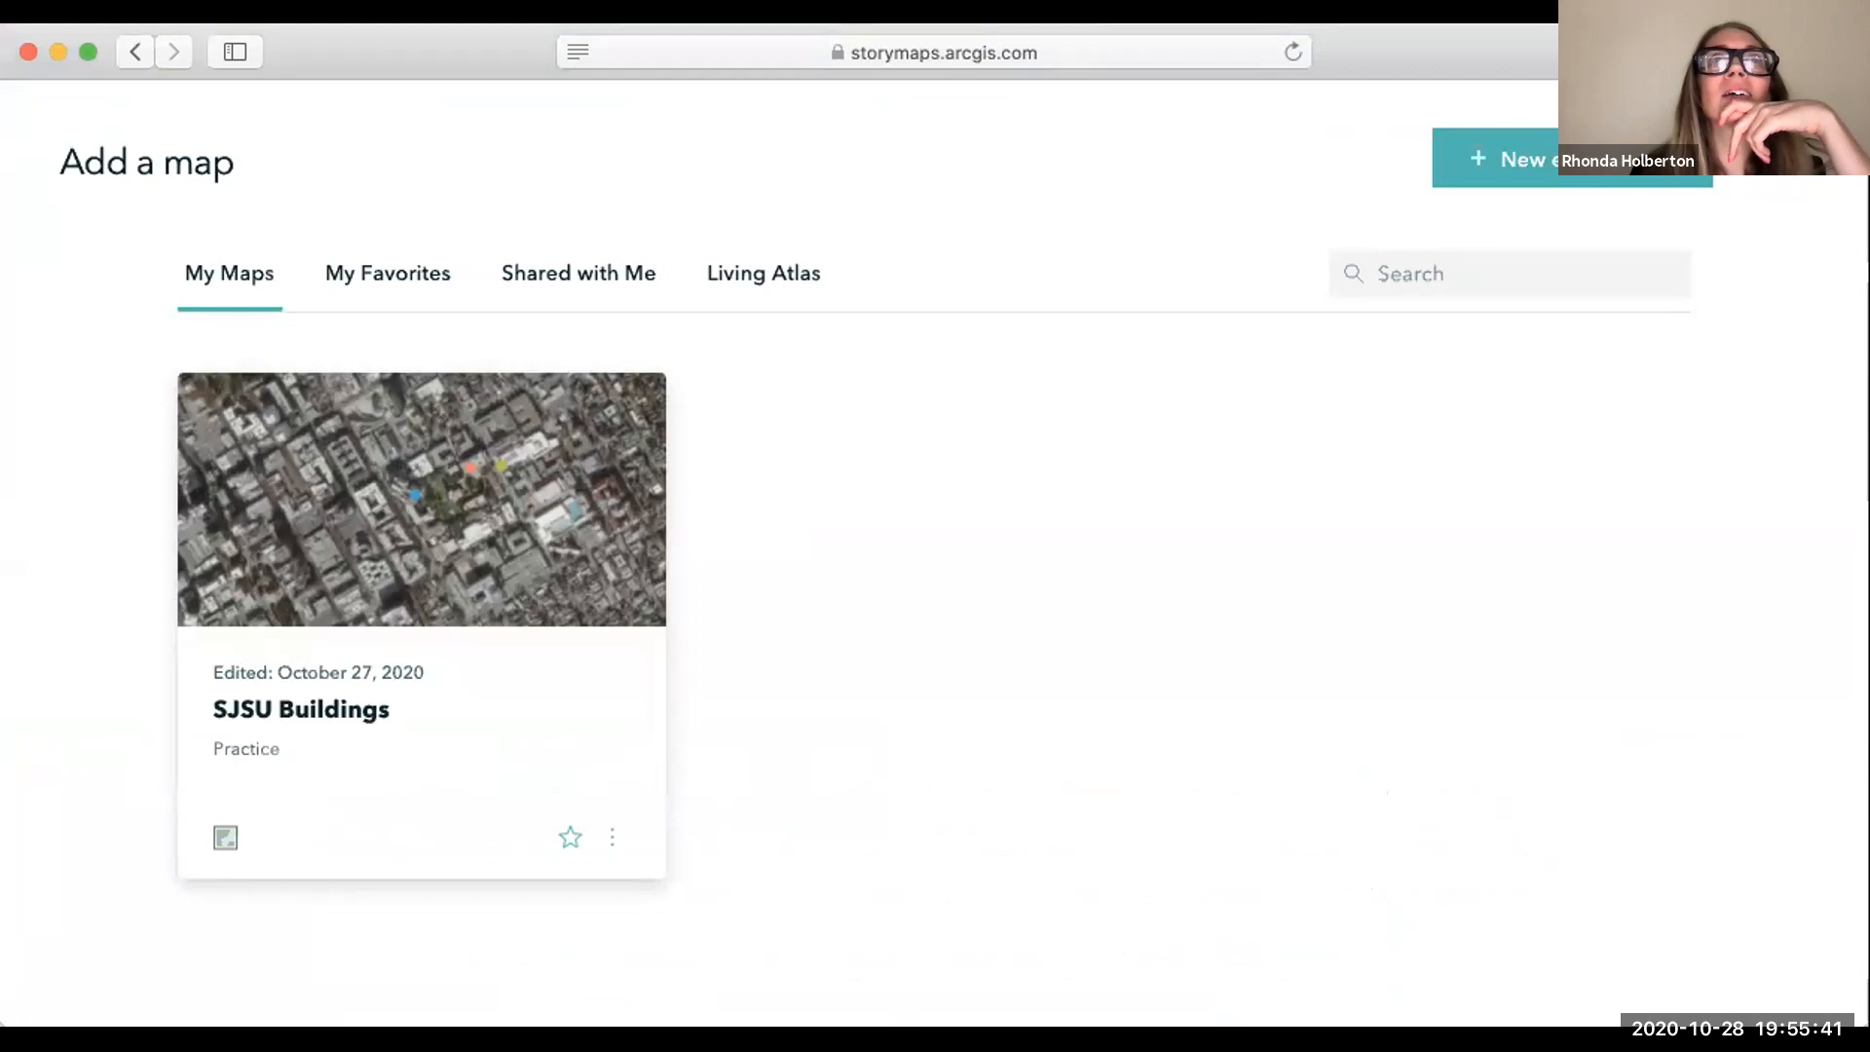
Start an express map, return to Stories, dismiss the contest banner and open the account menu.
click(1519, 165)
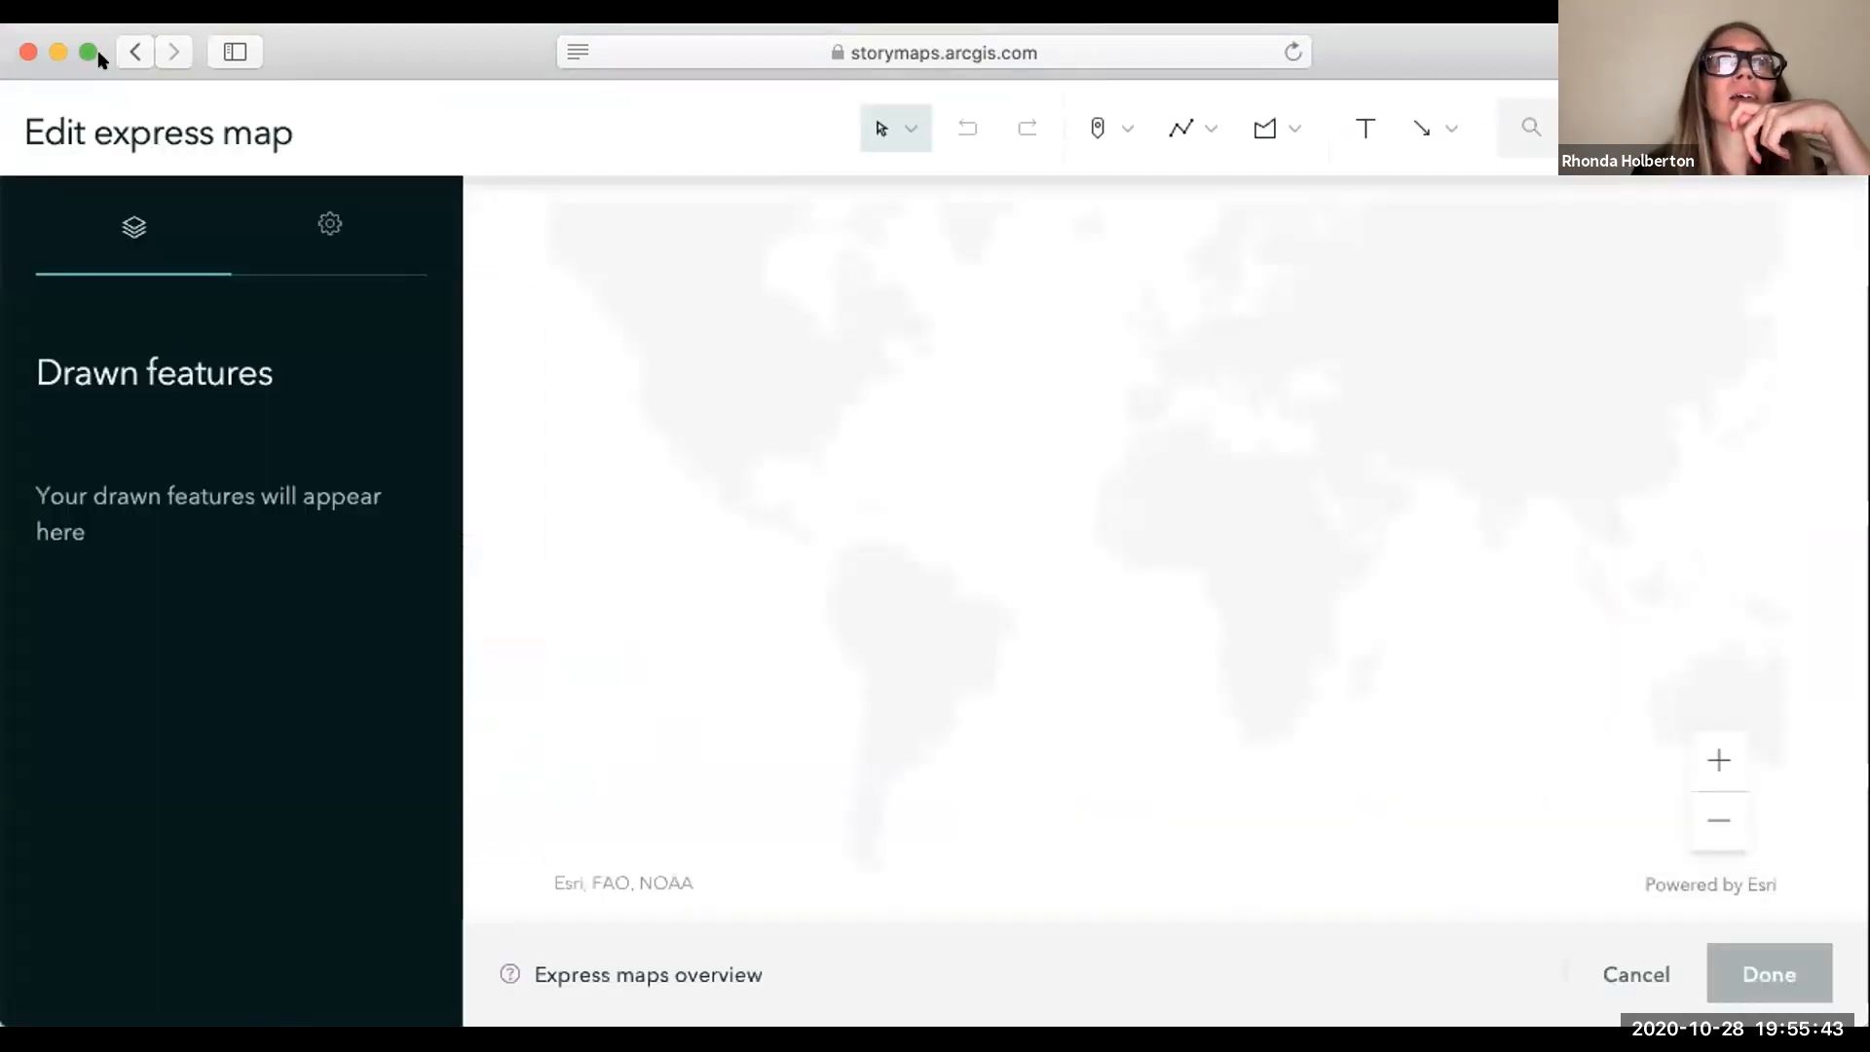
click(135, 52)
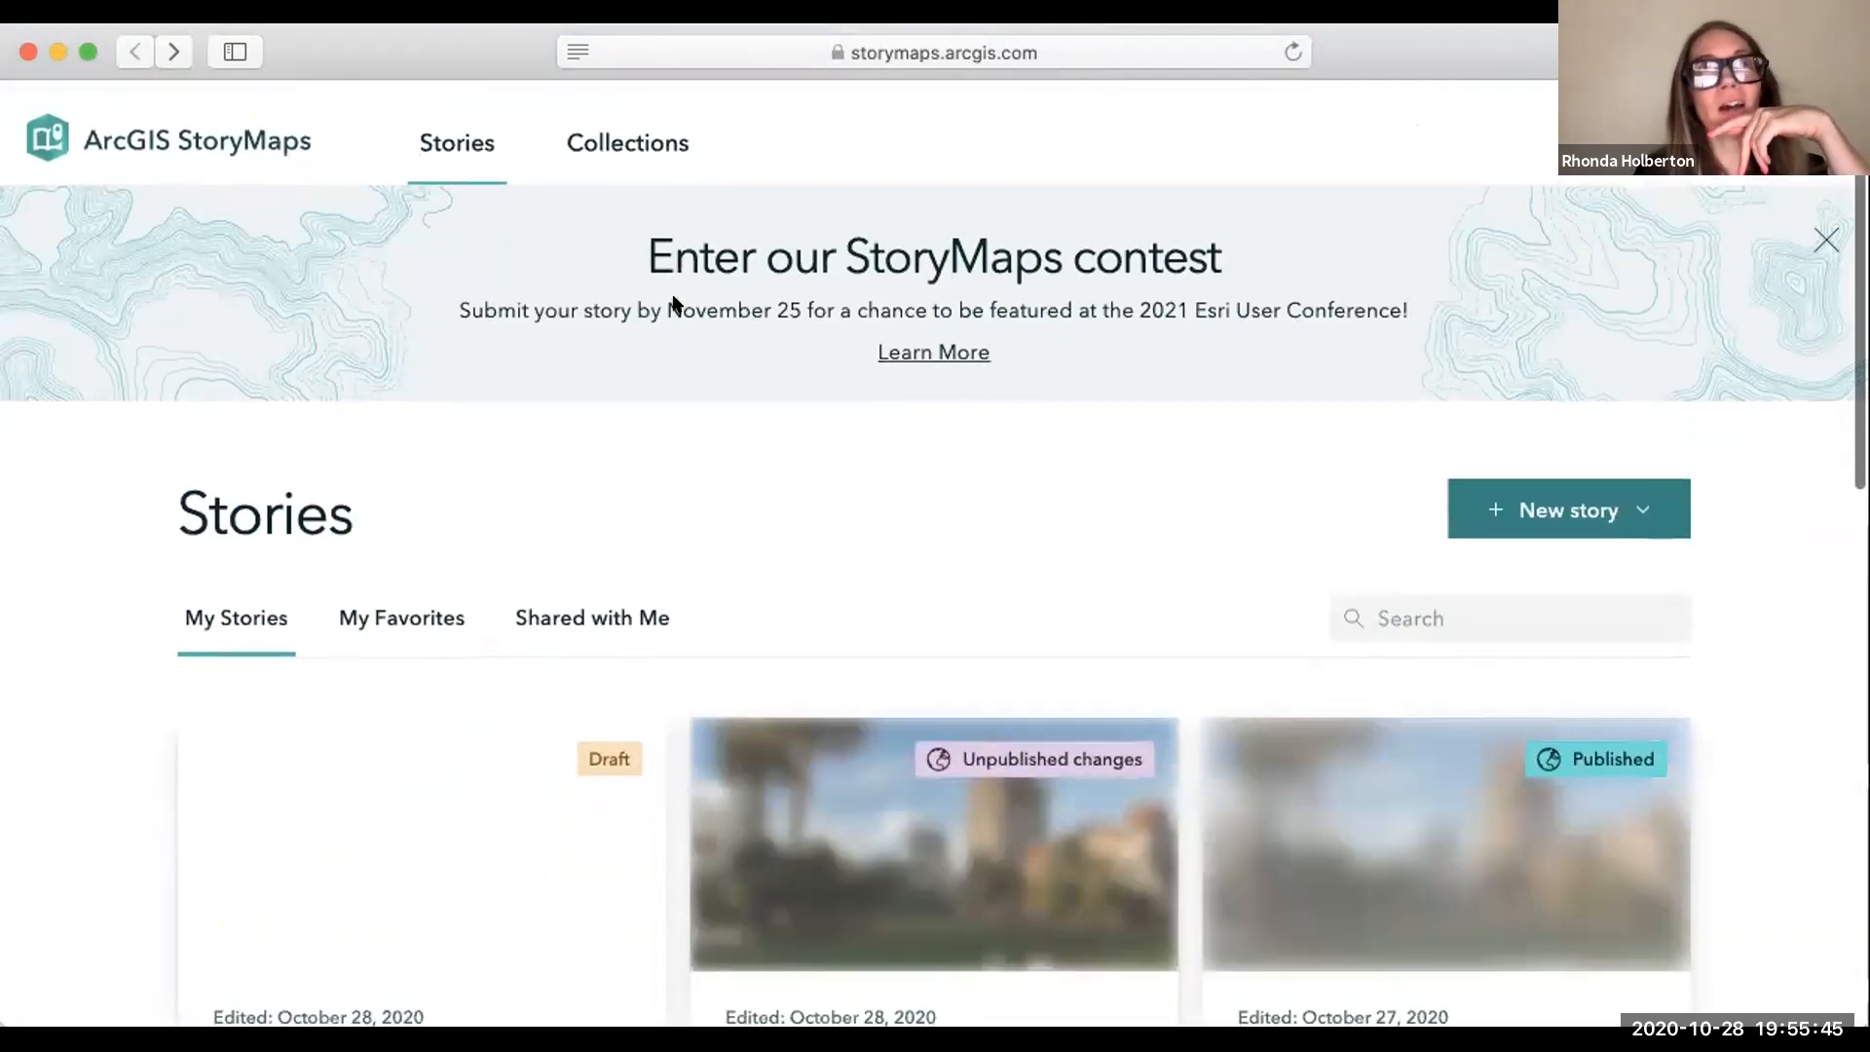
click(1822, 230)
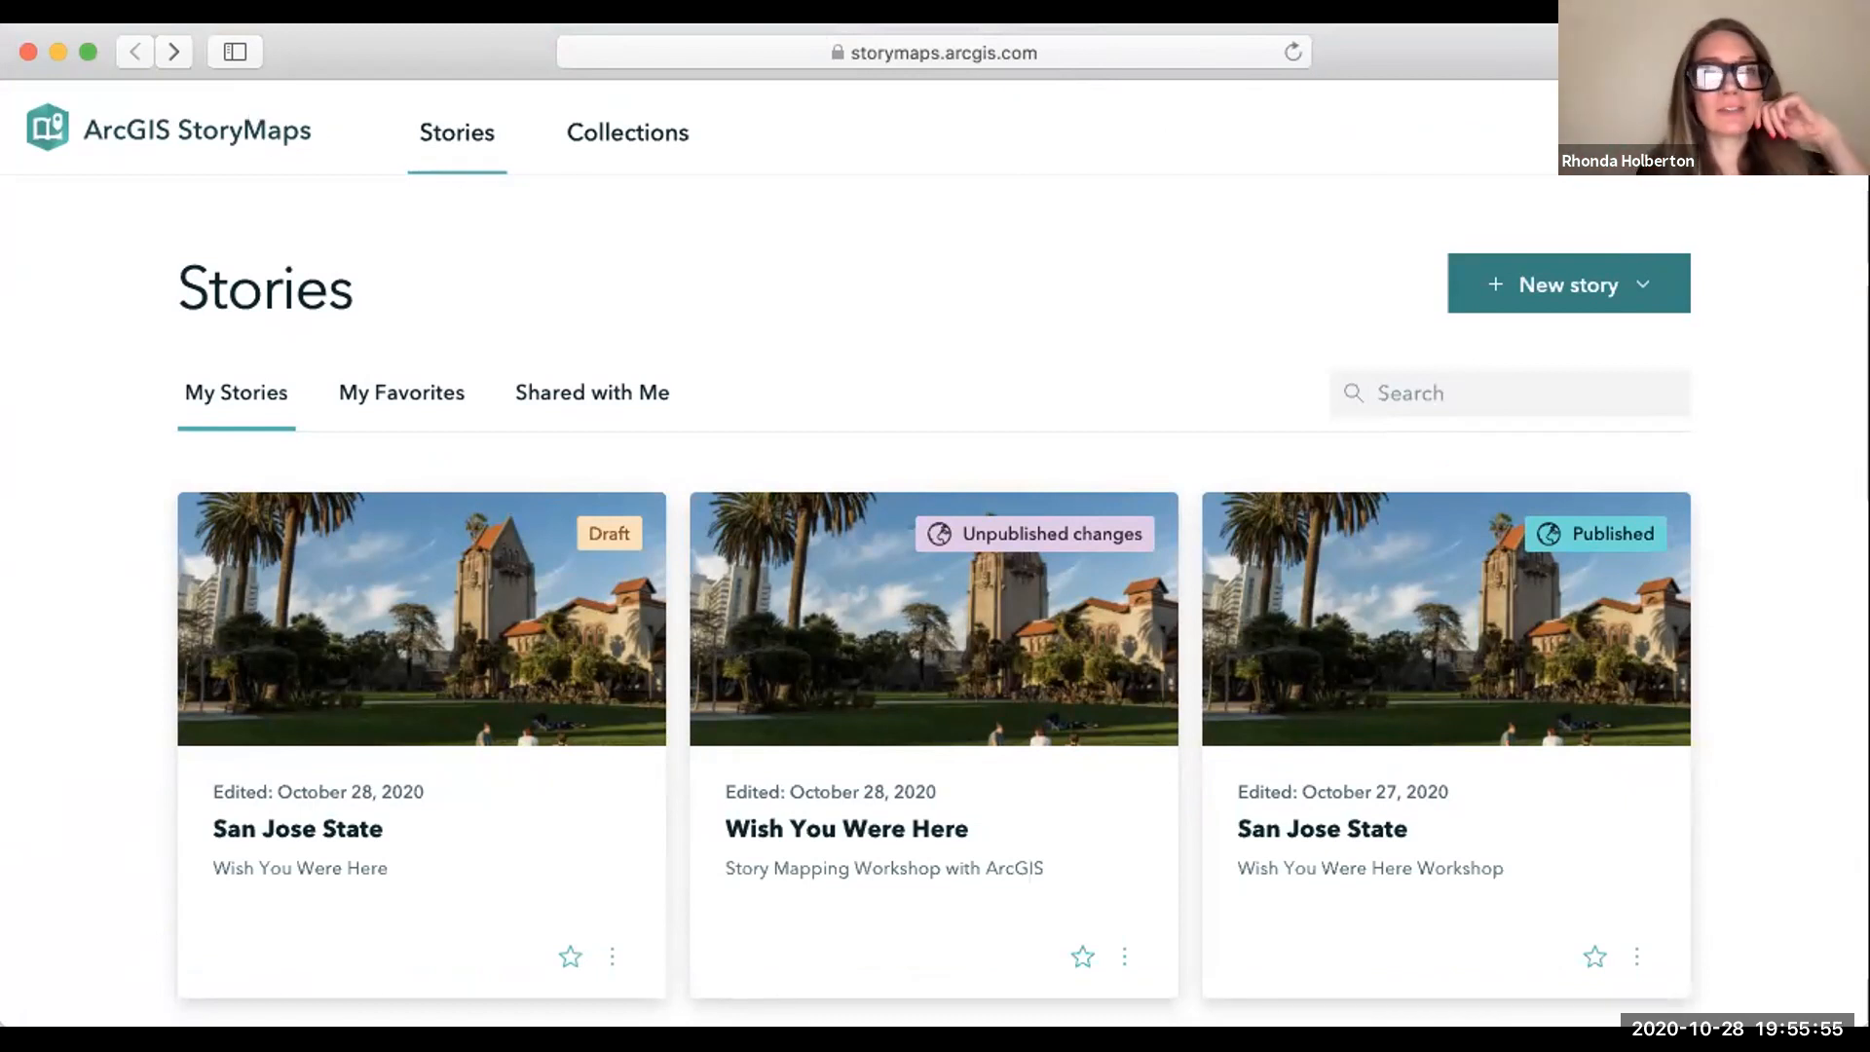
click(1817, 128)
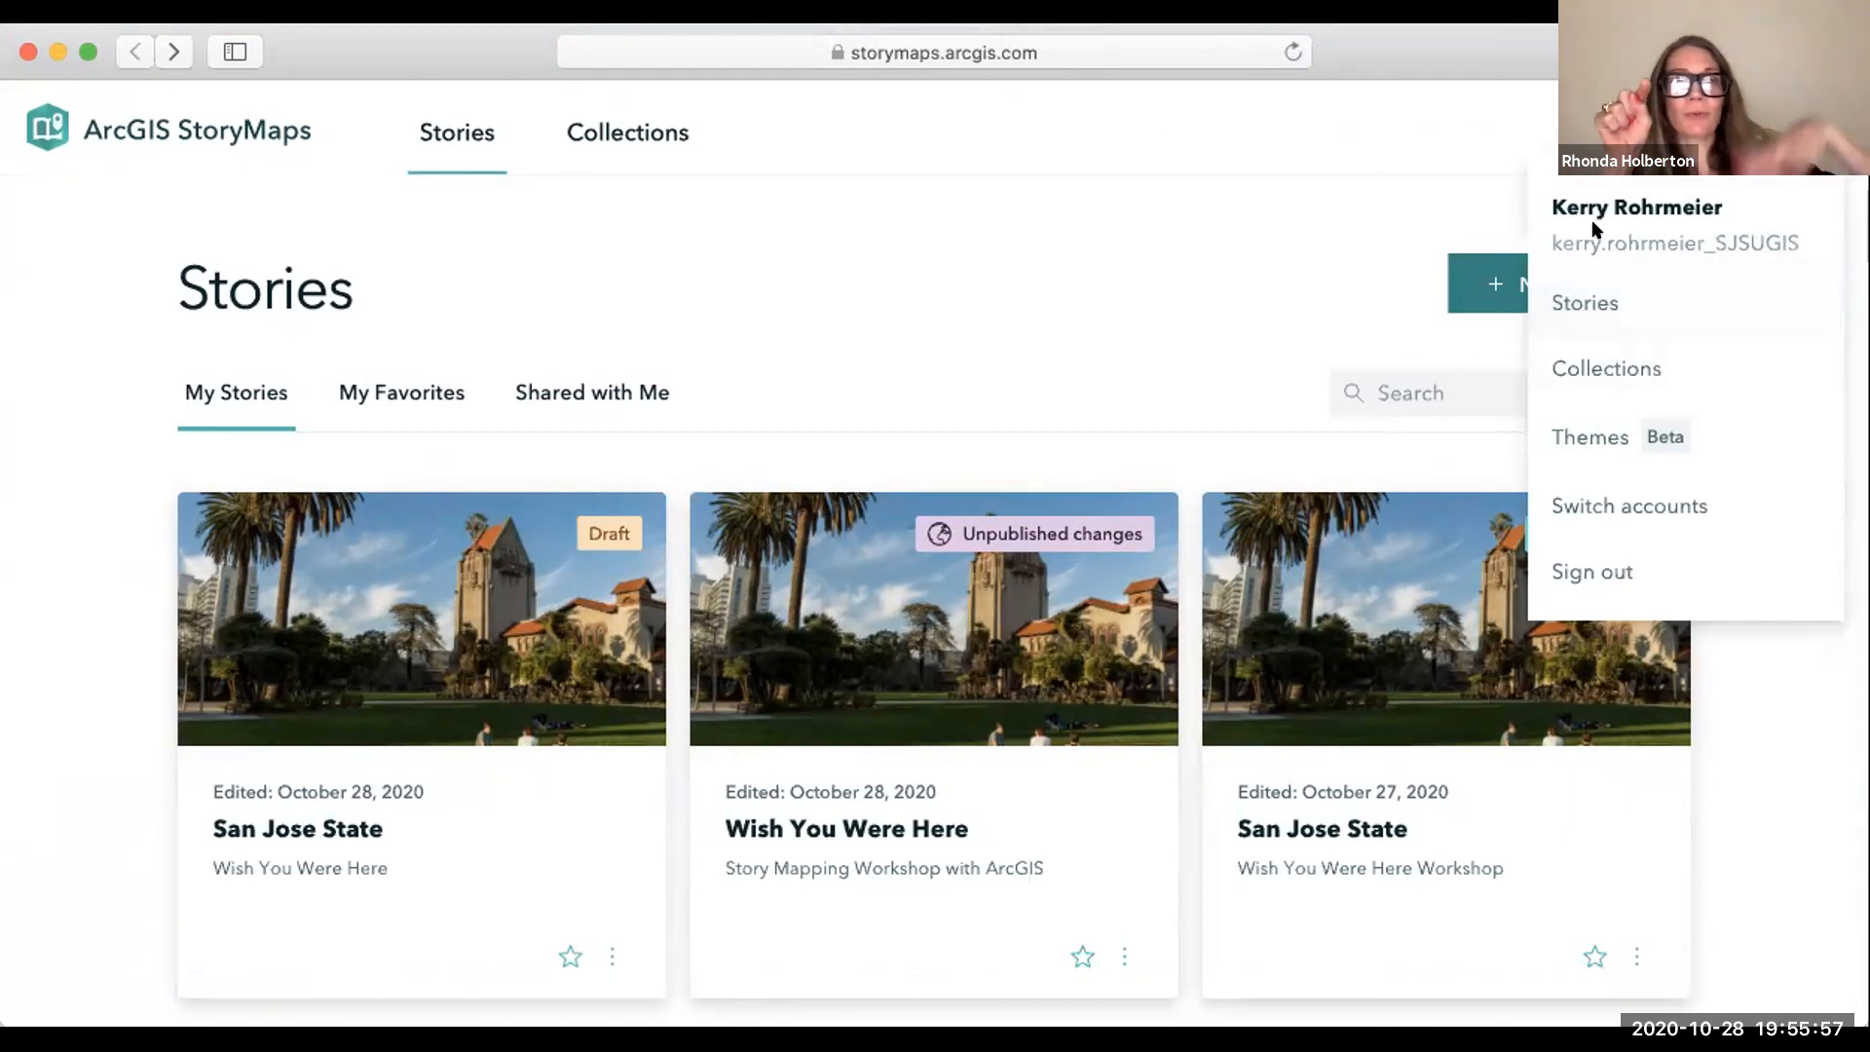
click(660, 50)
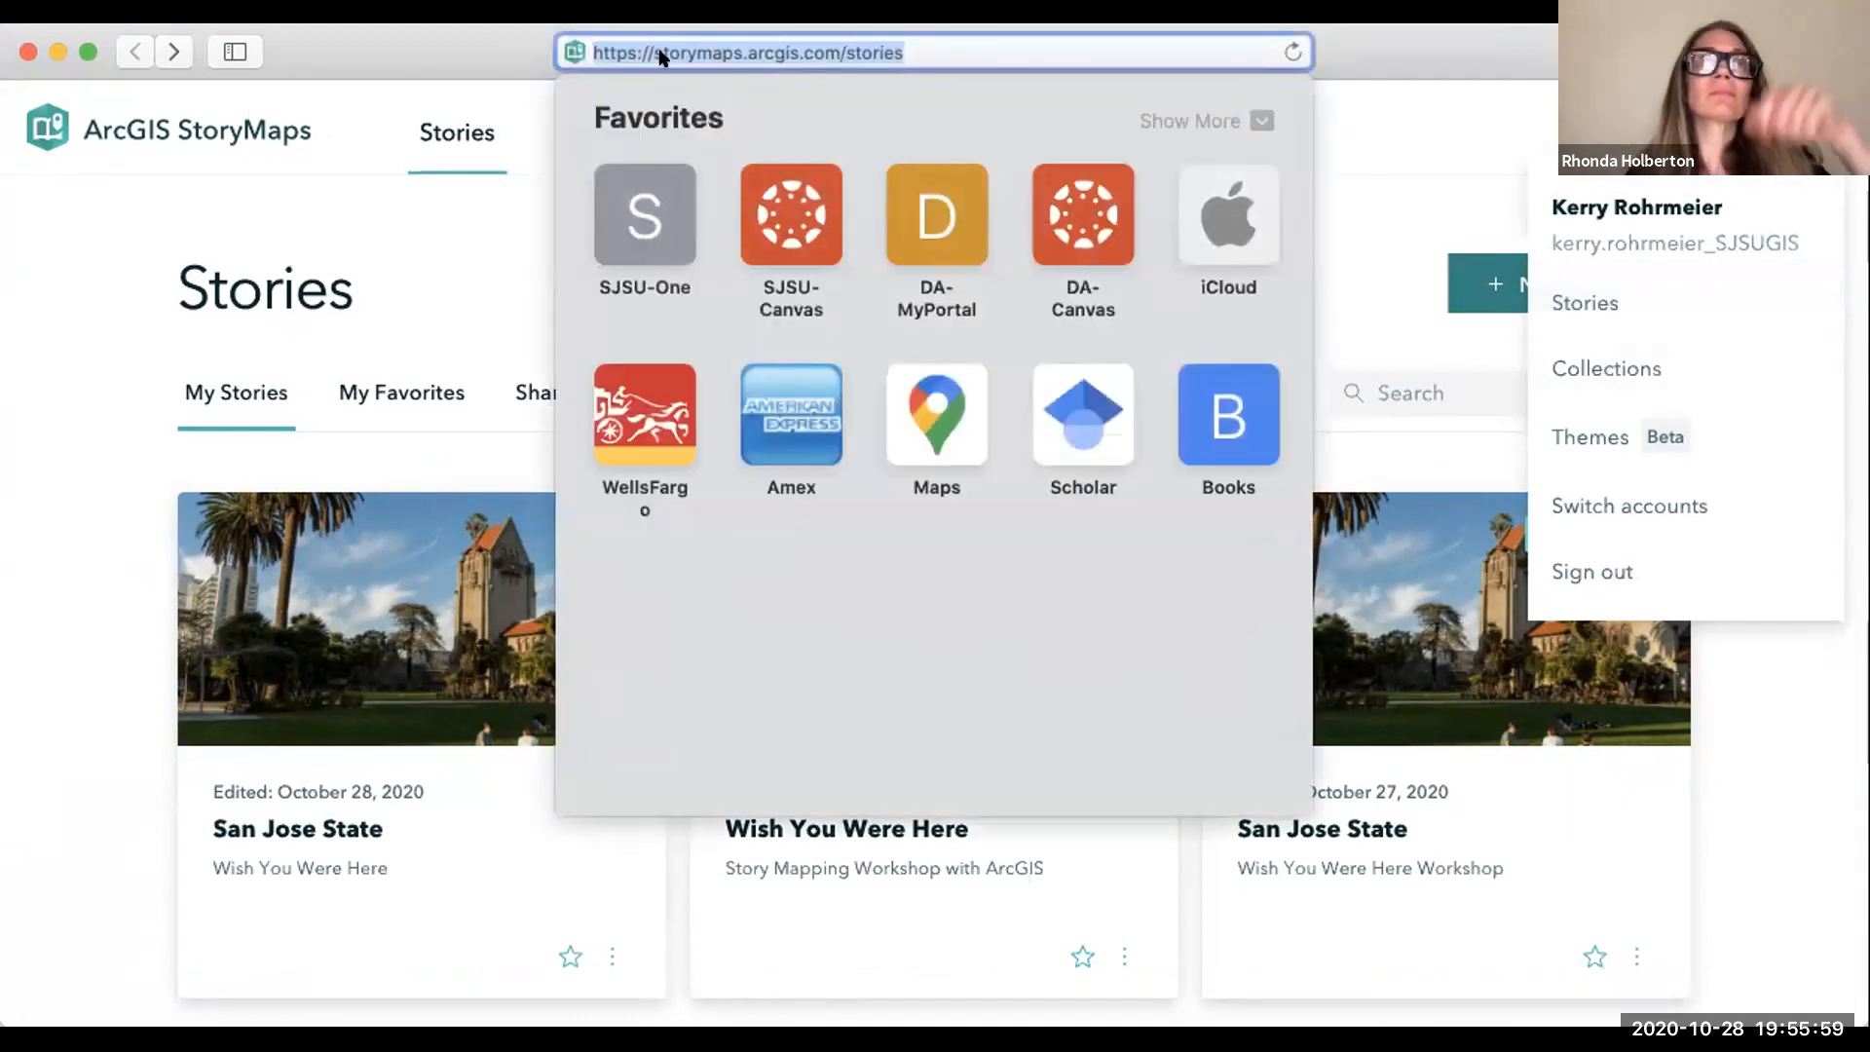
Go to arcgis.com and sign in with the saved login.
text(arch)
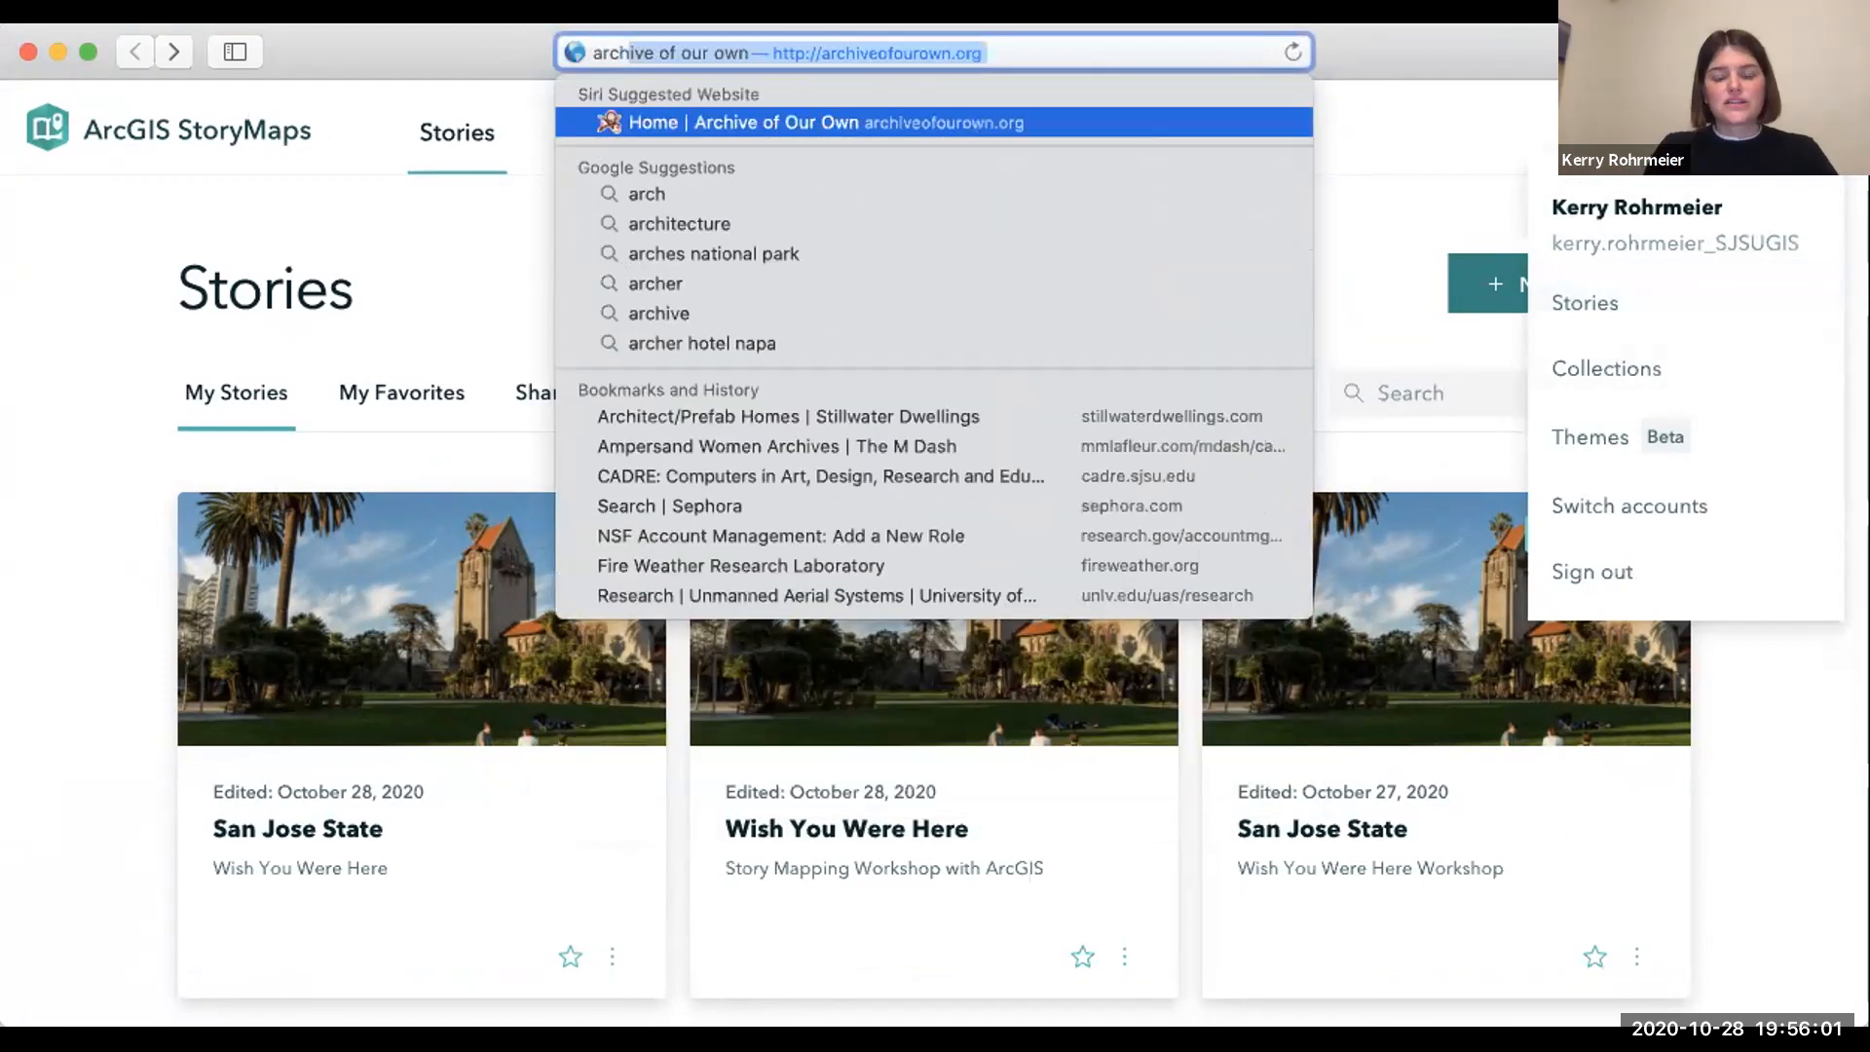
key(BackSpace)
text(g)
key(Return)
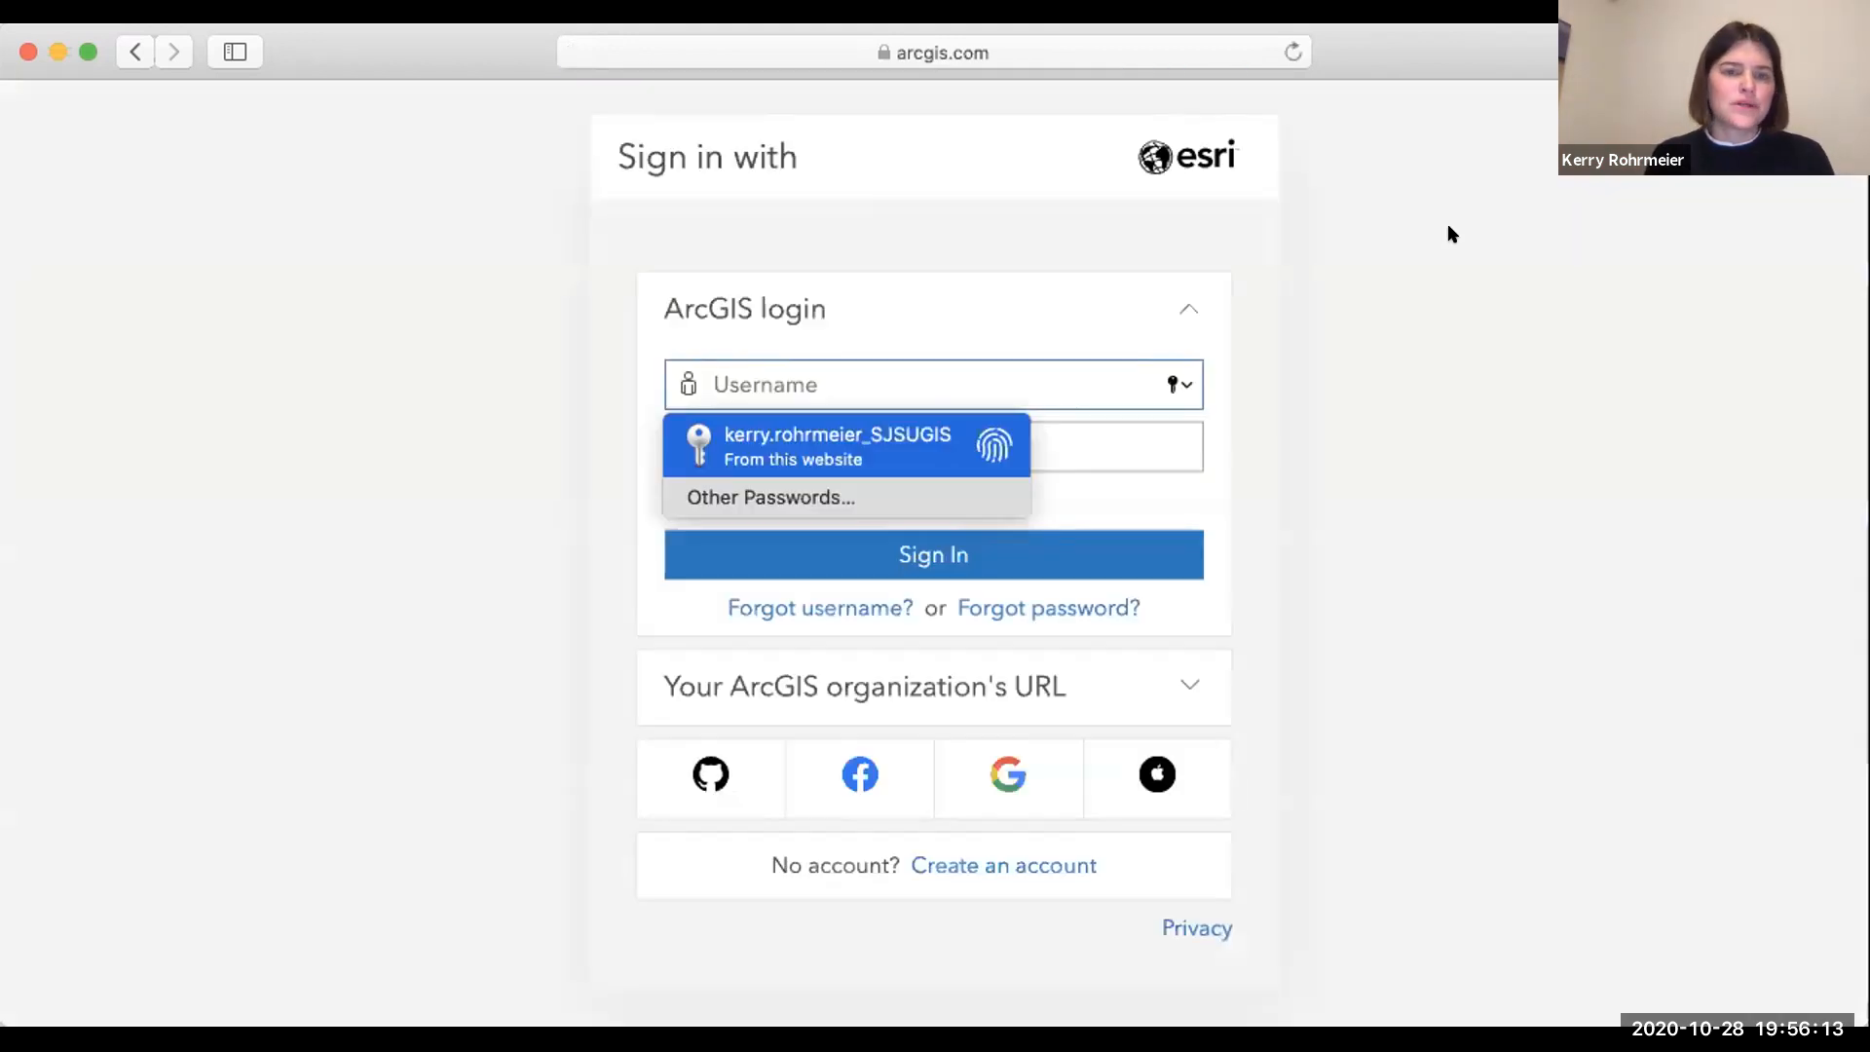
key(Return)
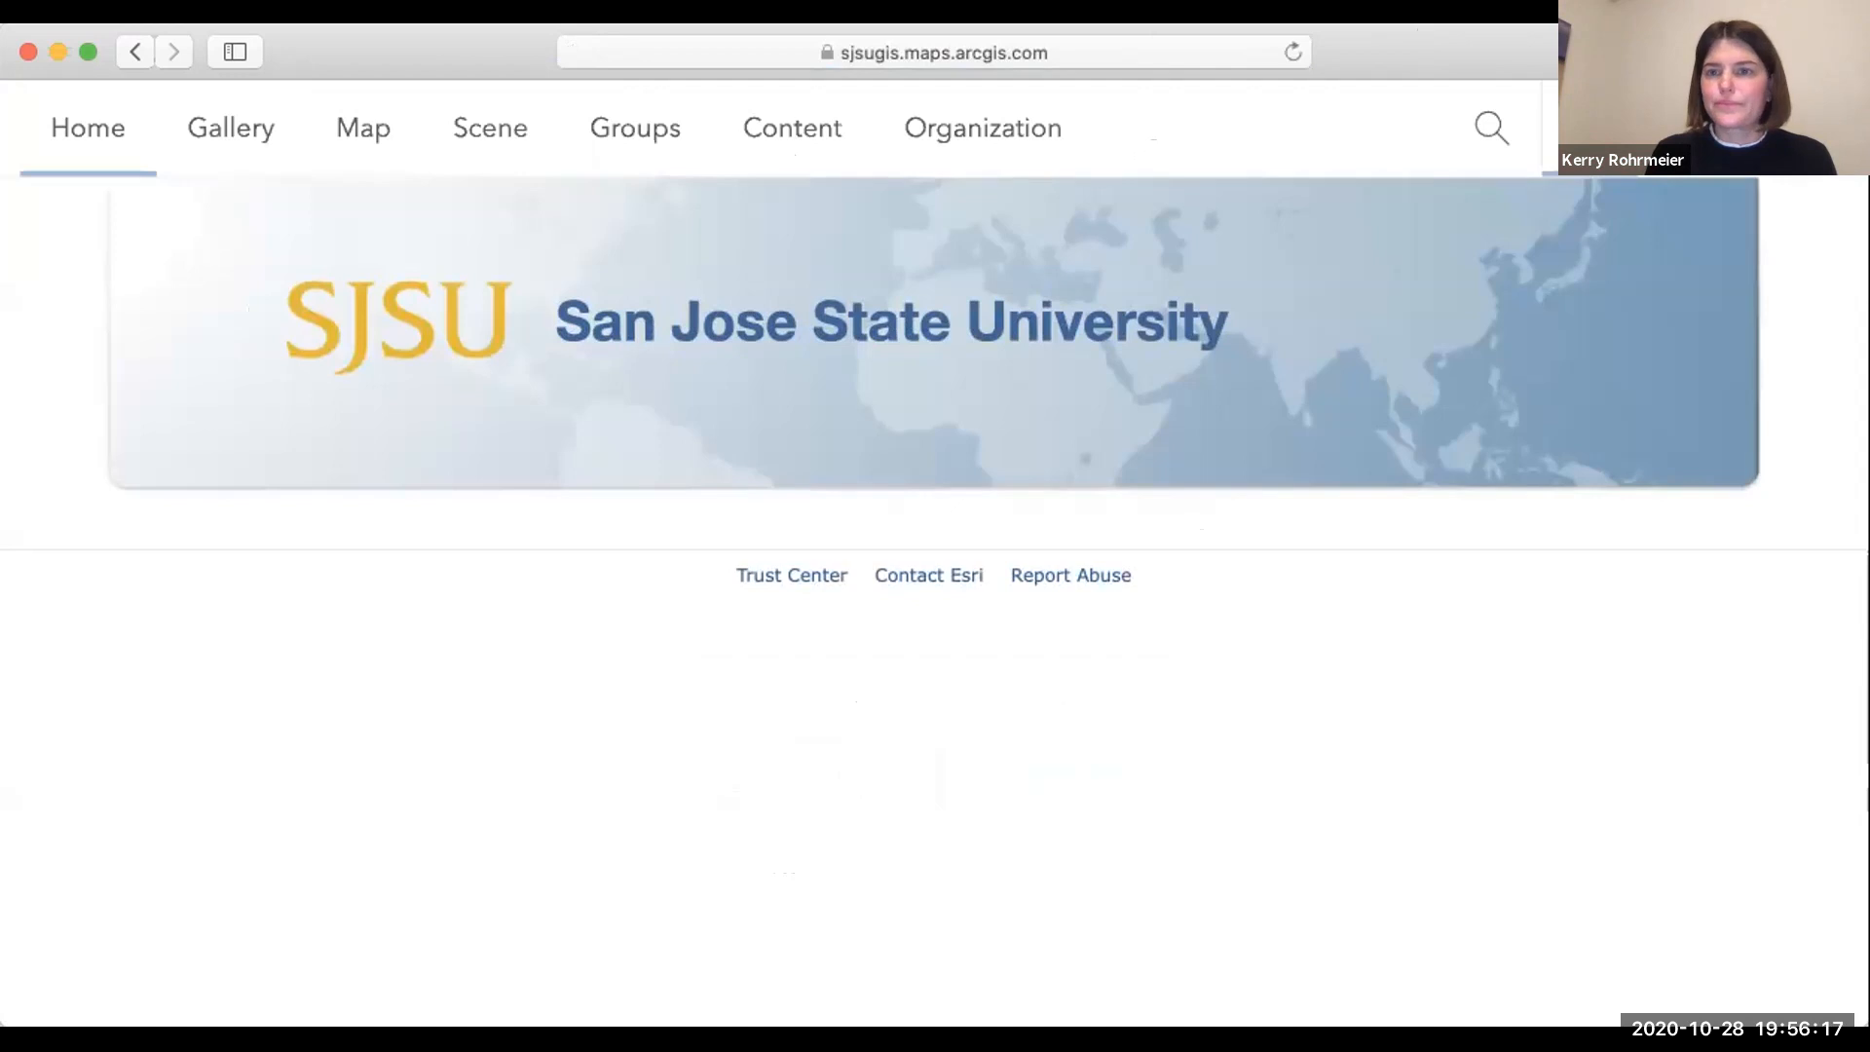
Launch StoryMaps in a new tab from the ArcGIS app launcher.
click(1583, 127)
scroll(1155, 877, down, 3)
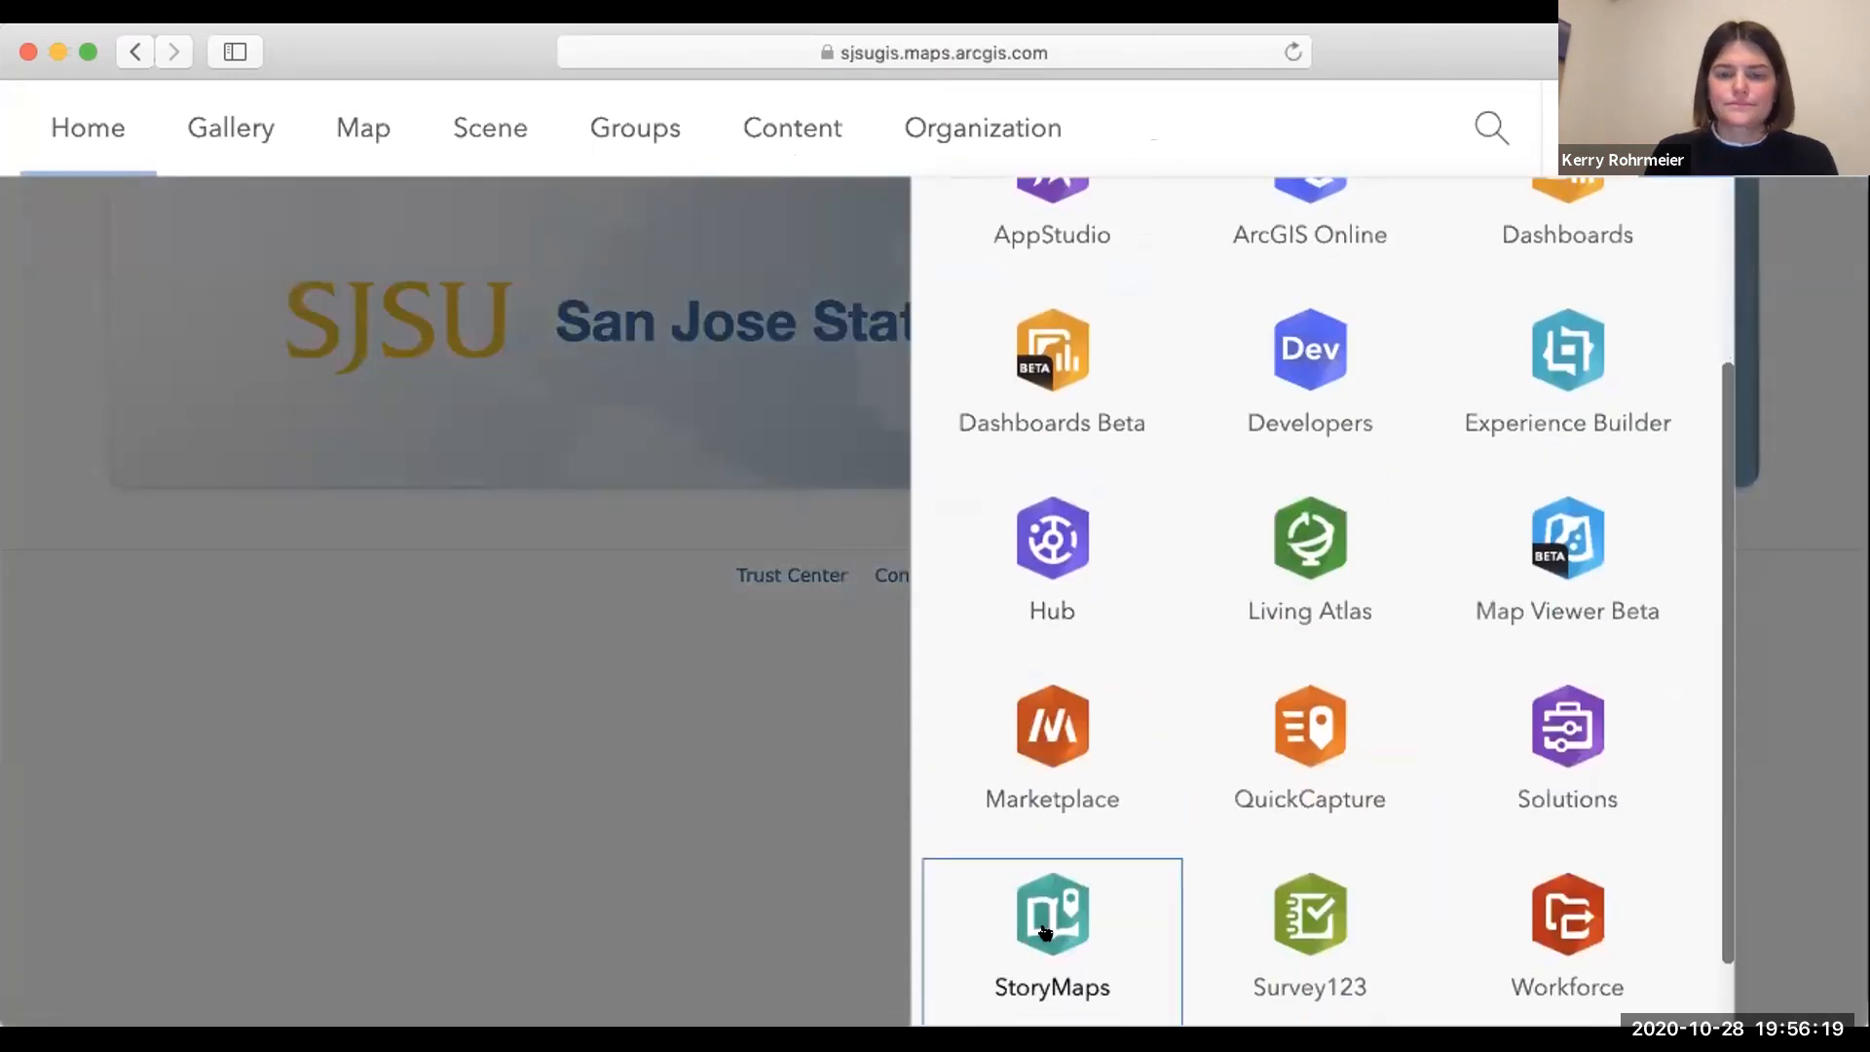
click(1051, 916)
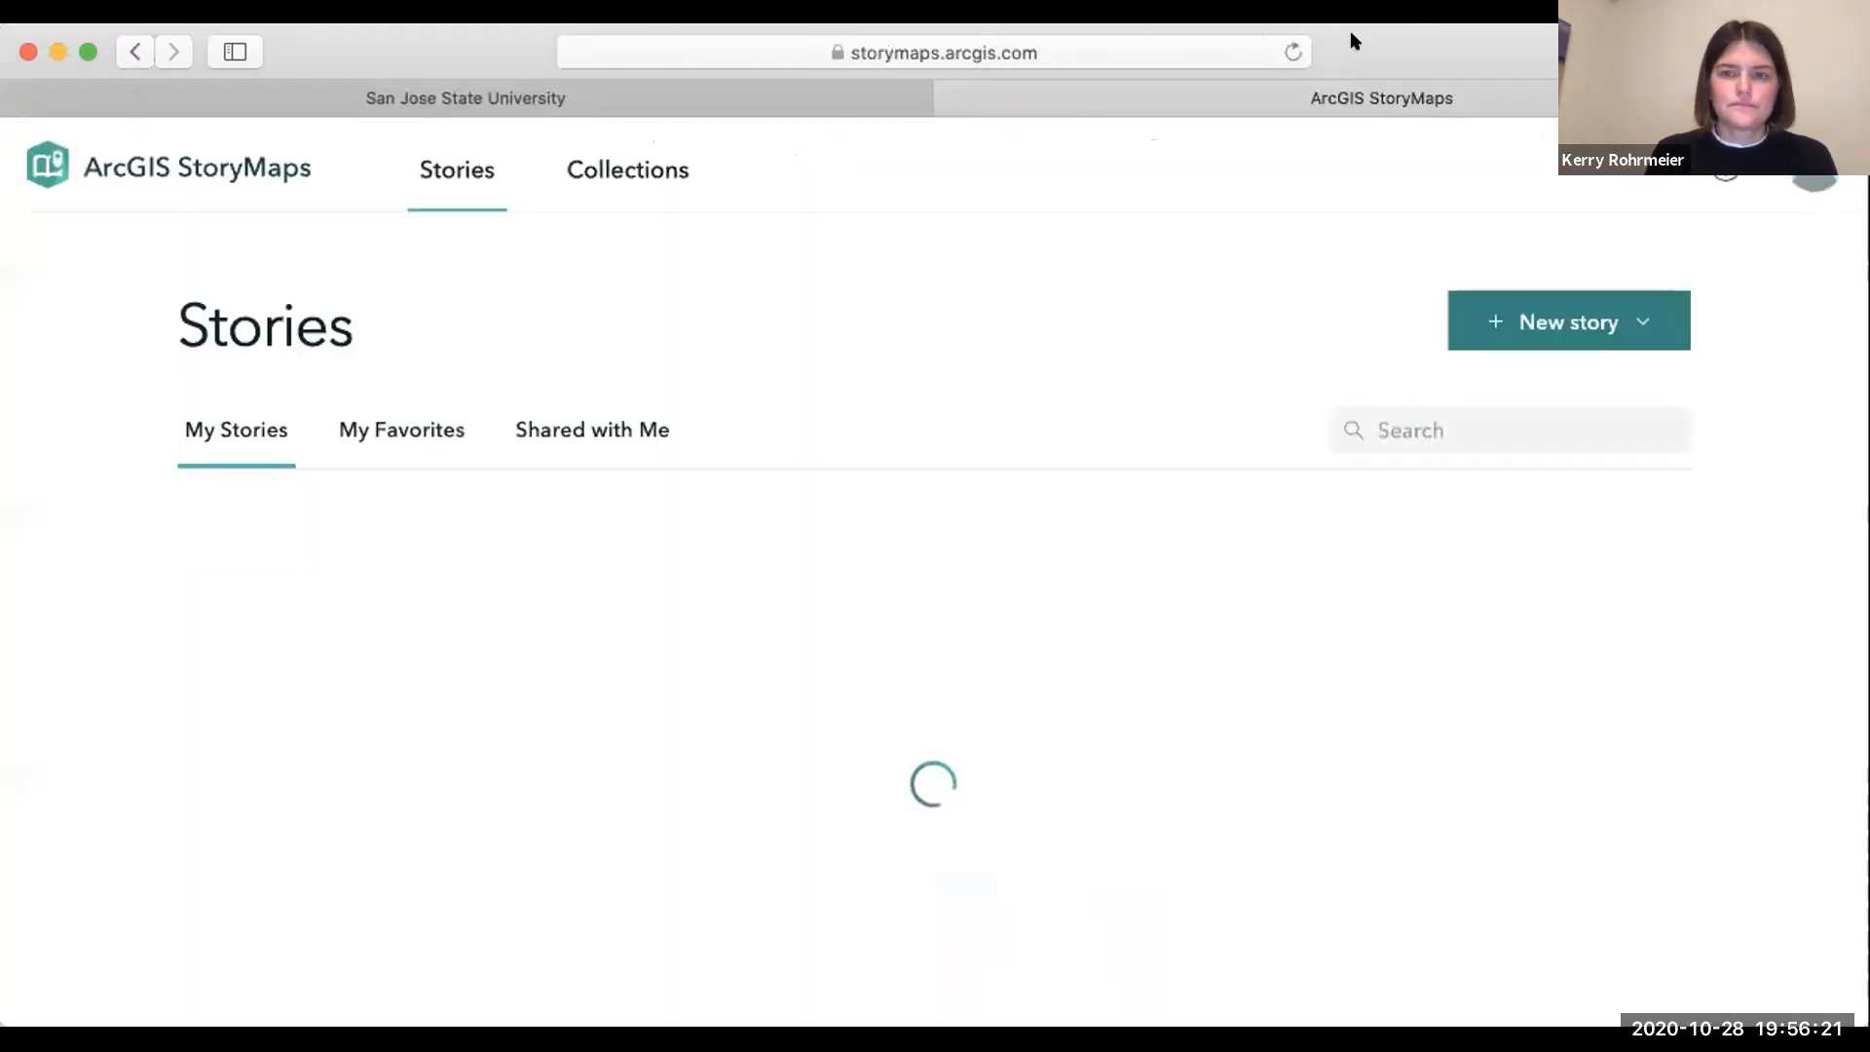
Show the new-story choices, then view and close the San Jose State University page.
click(1504, 307)
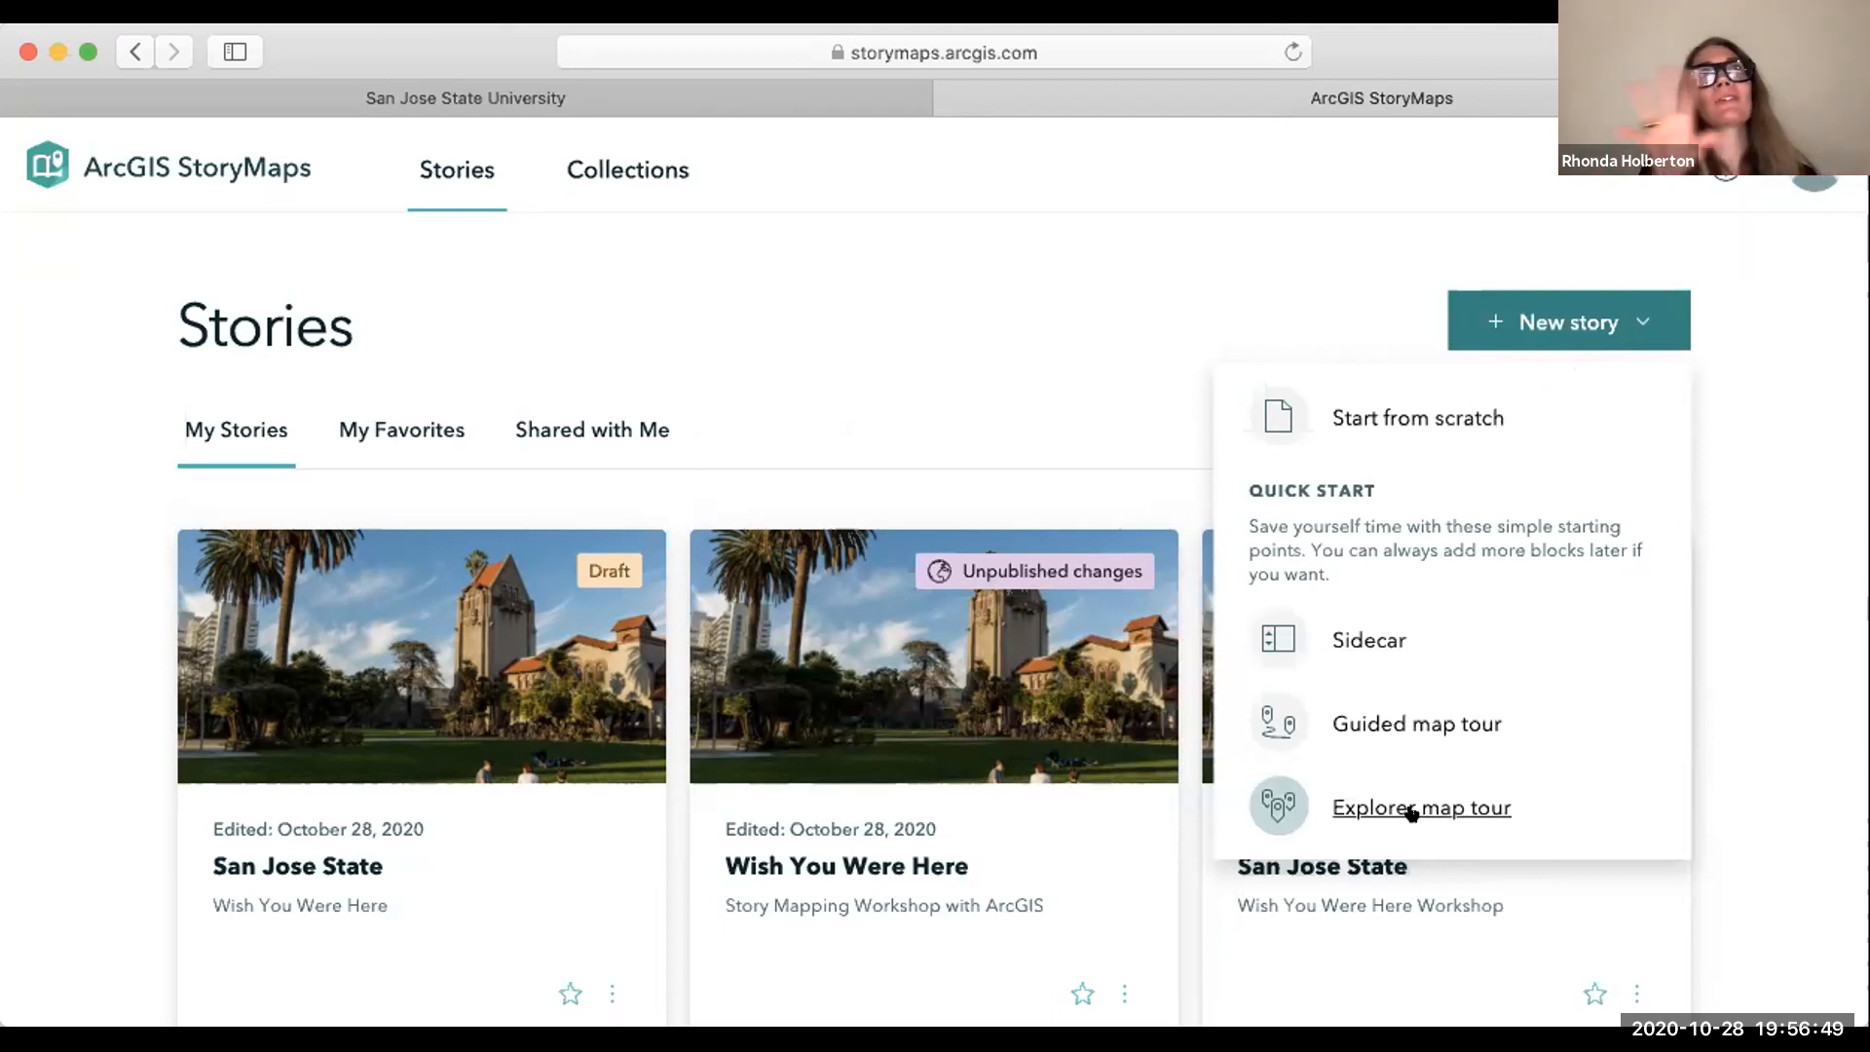
mouse_move(1411, 810)
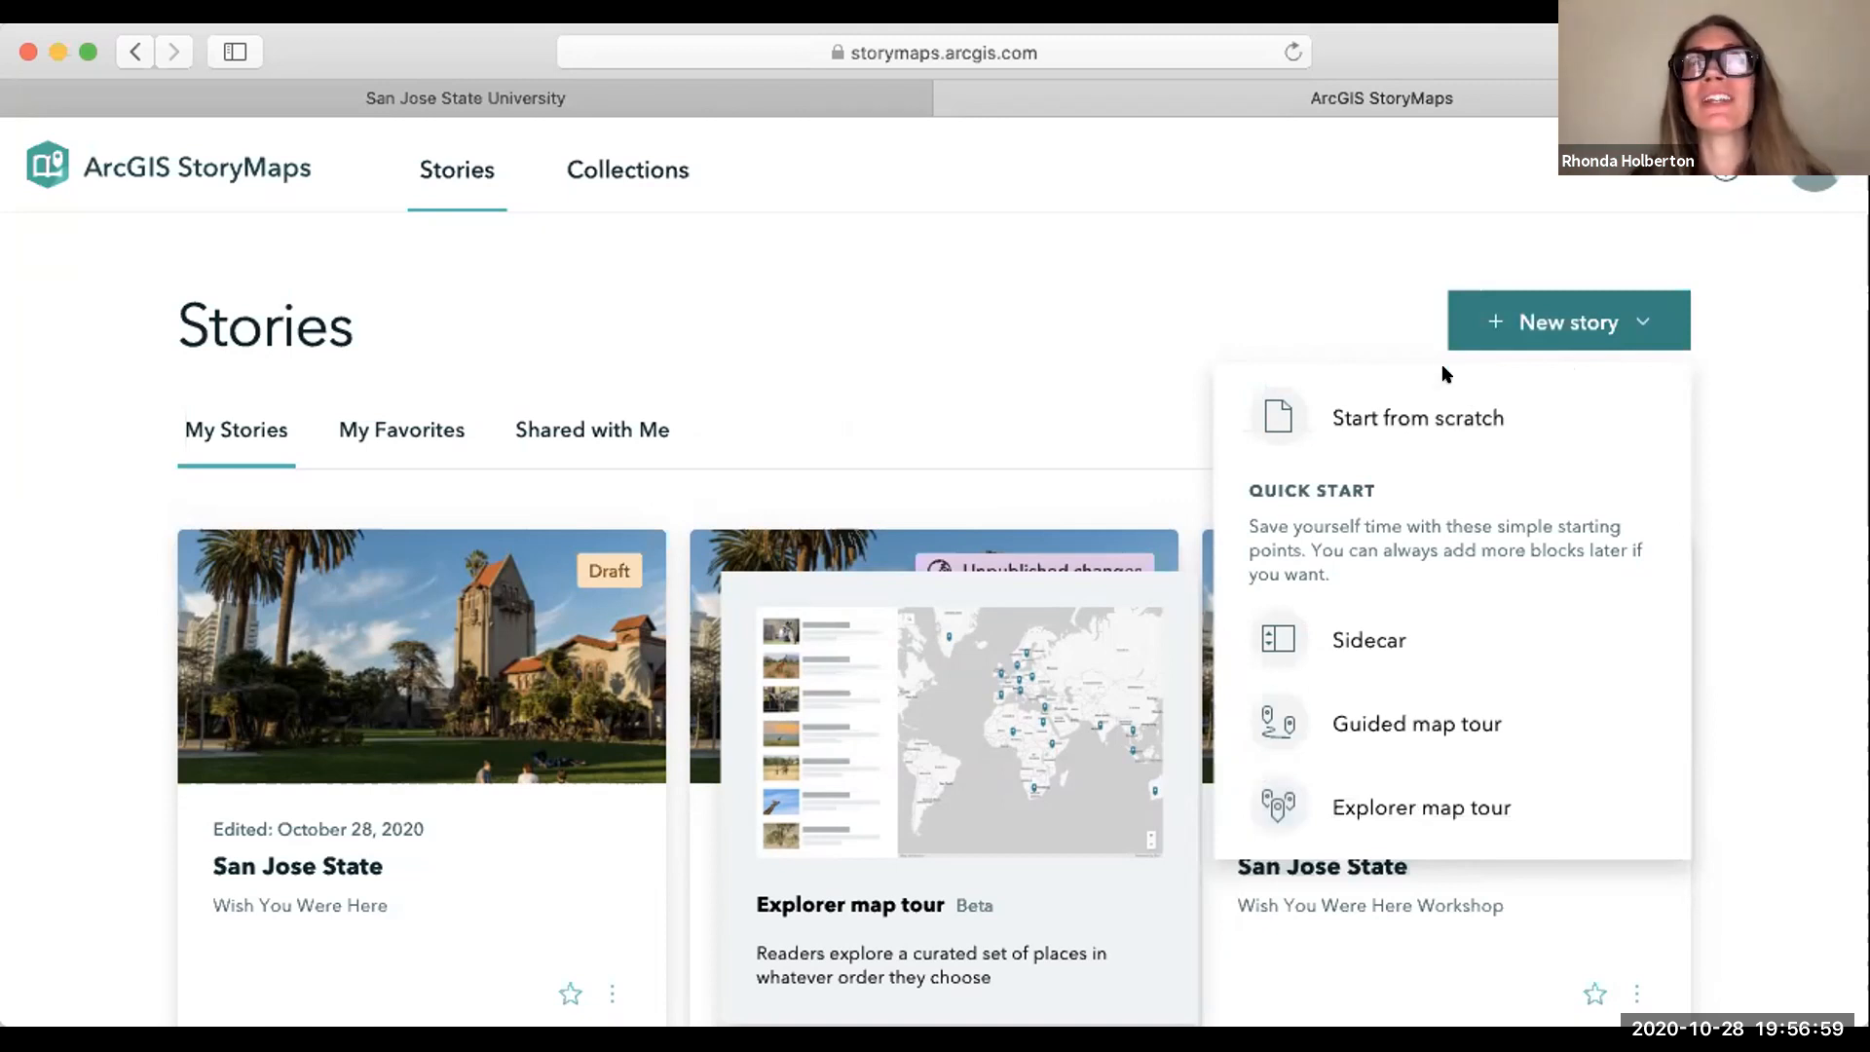
click(658, 108)
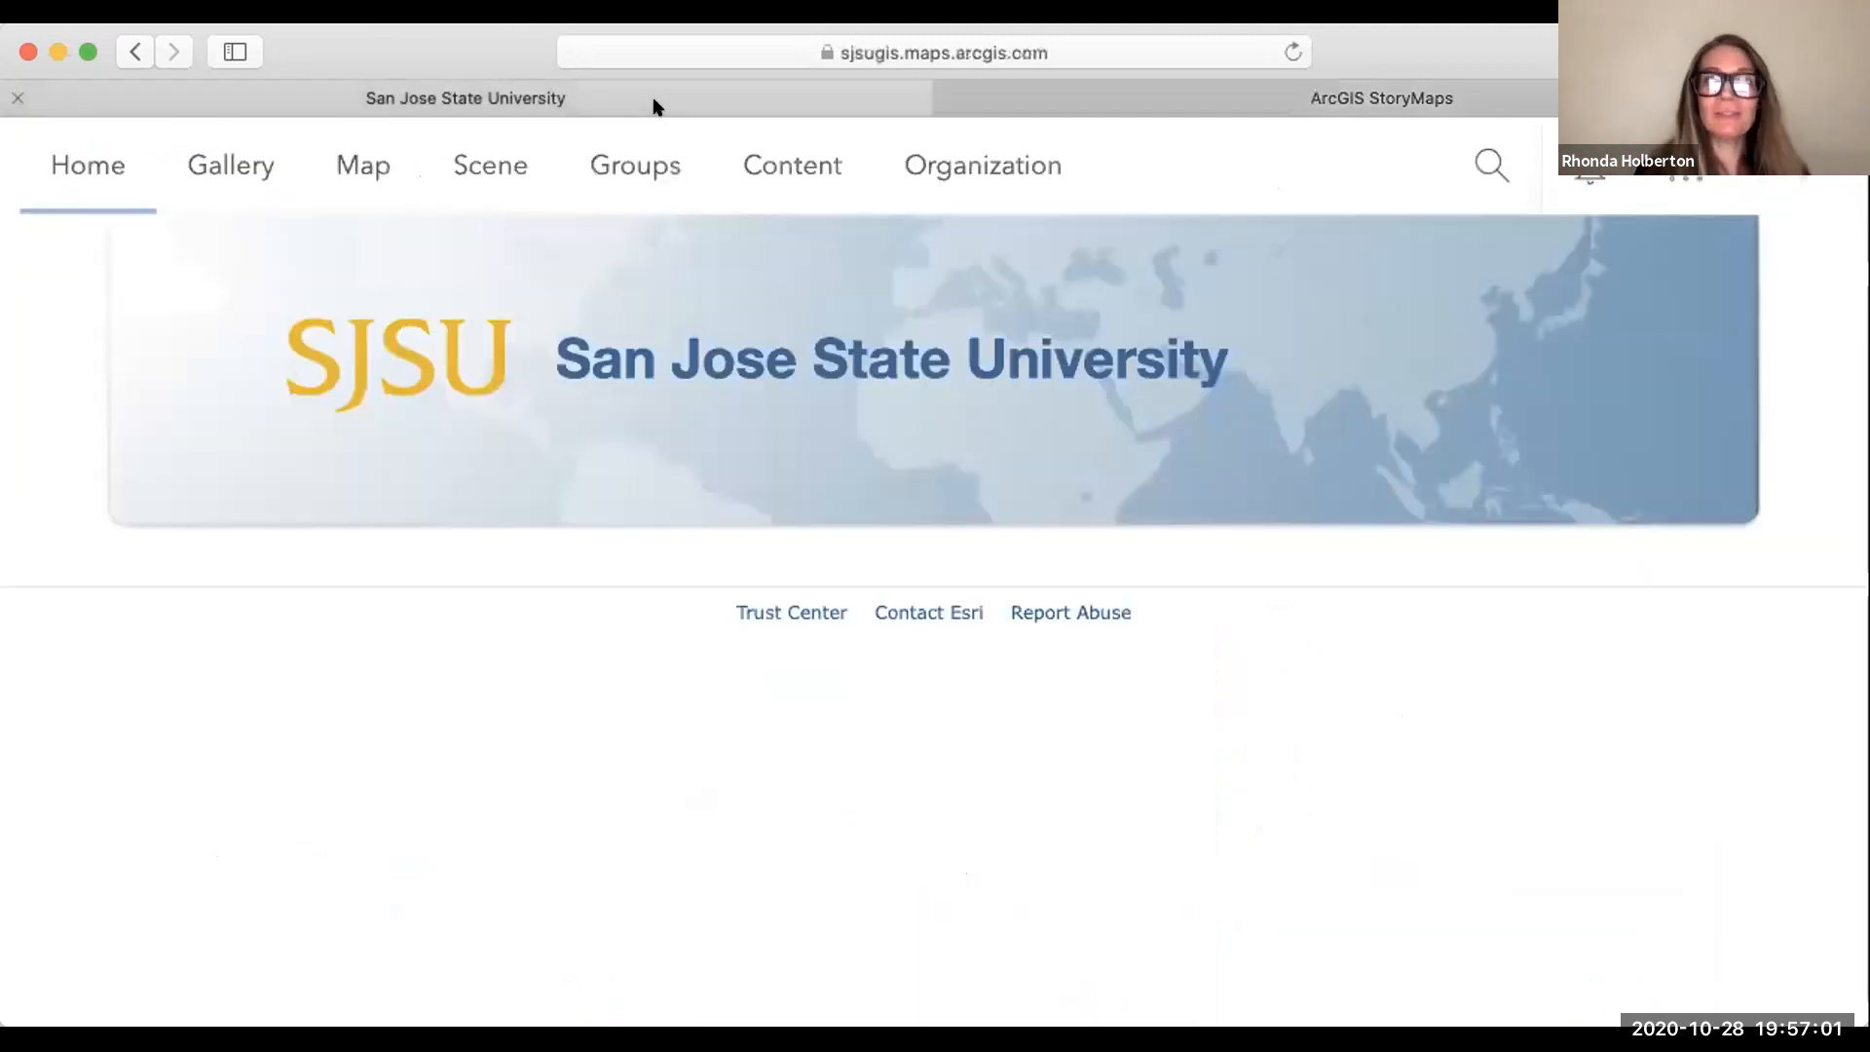
click(16, 98)
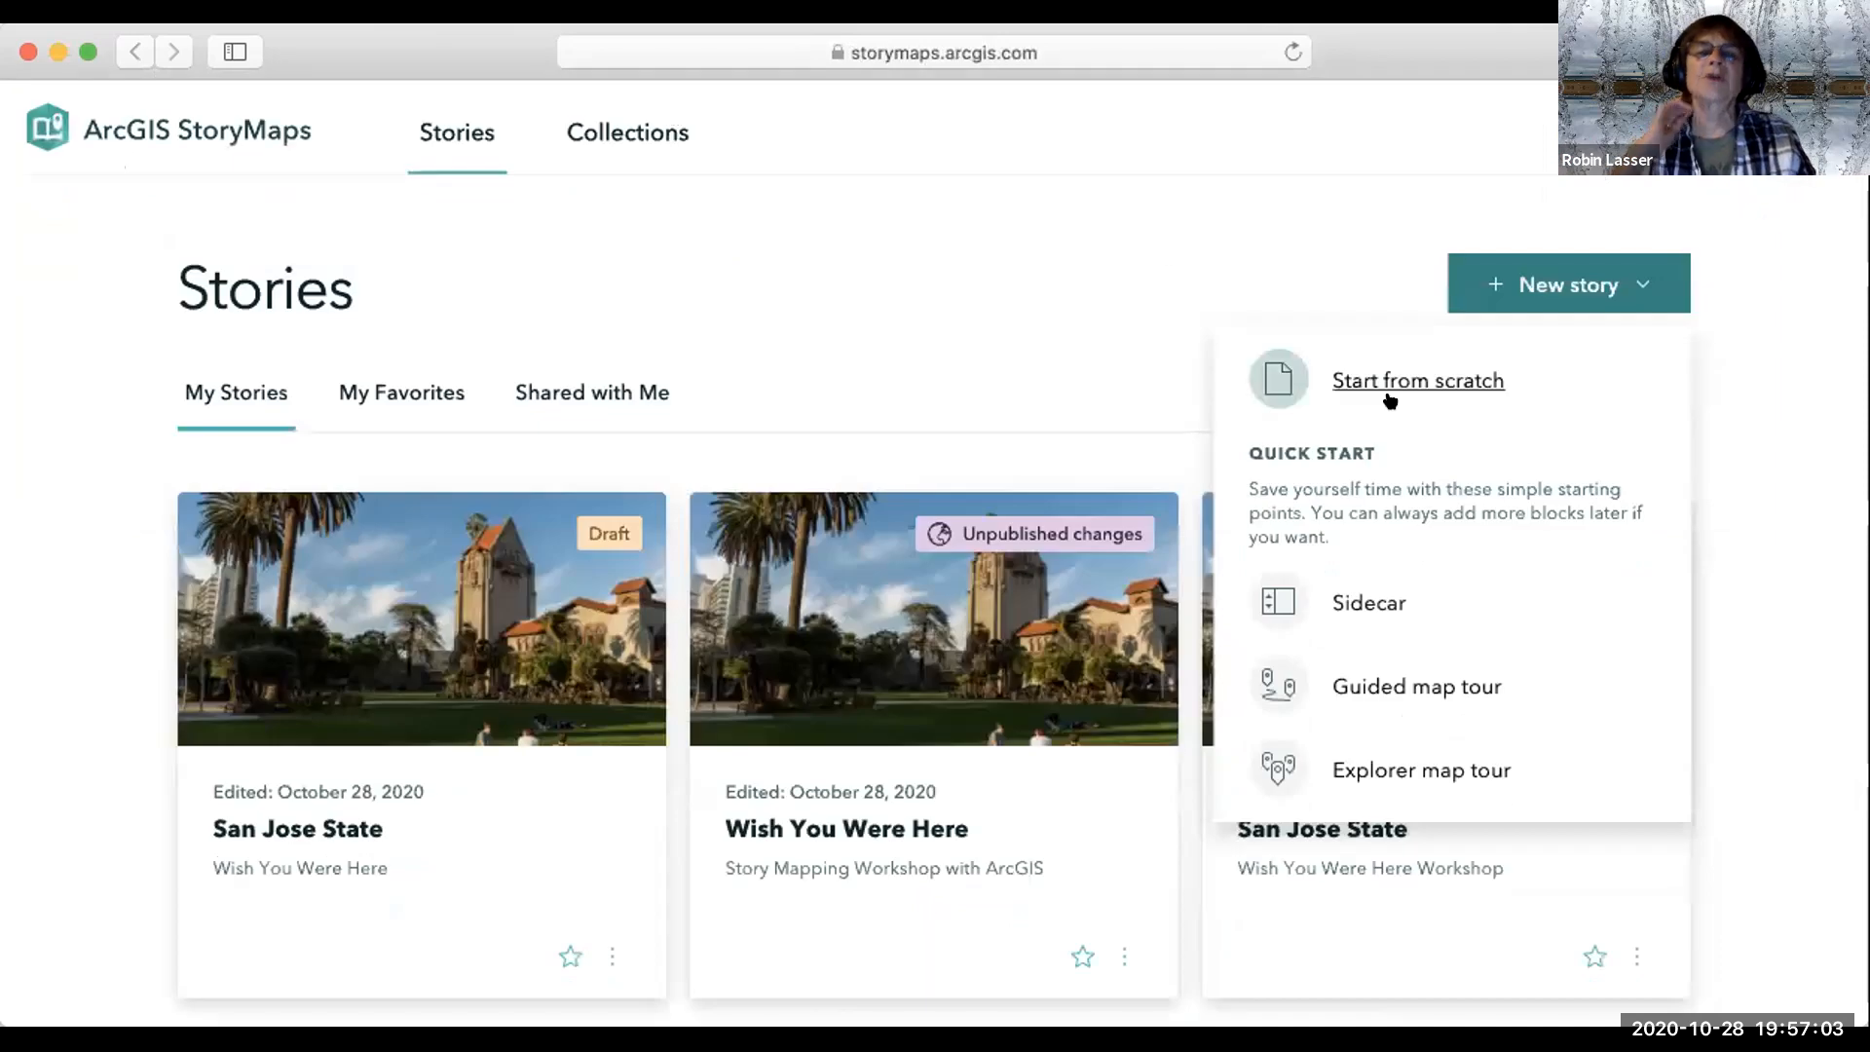
Start a story from scratch, add a Map block, then return to the Stories list.
click(1375, 364)
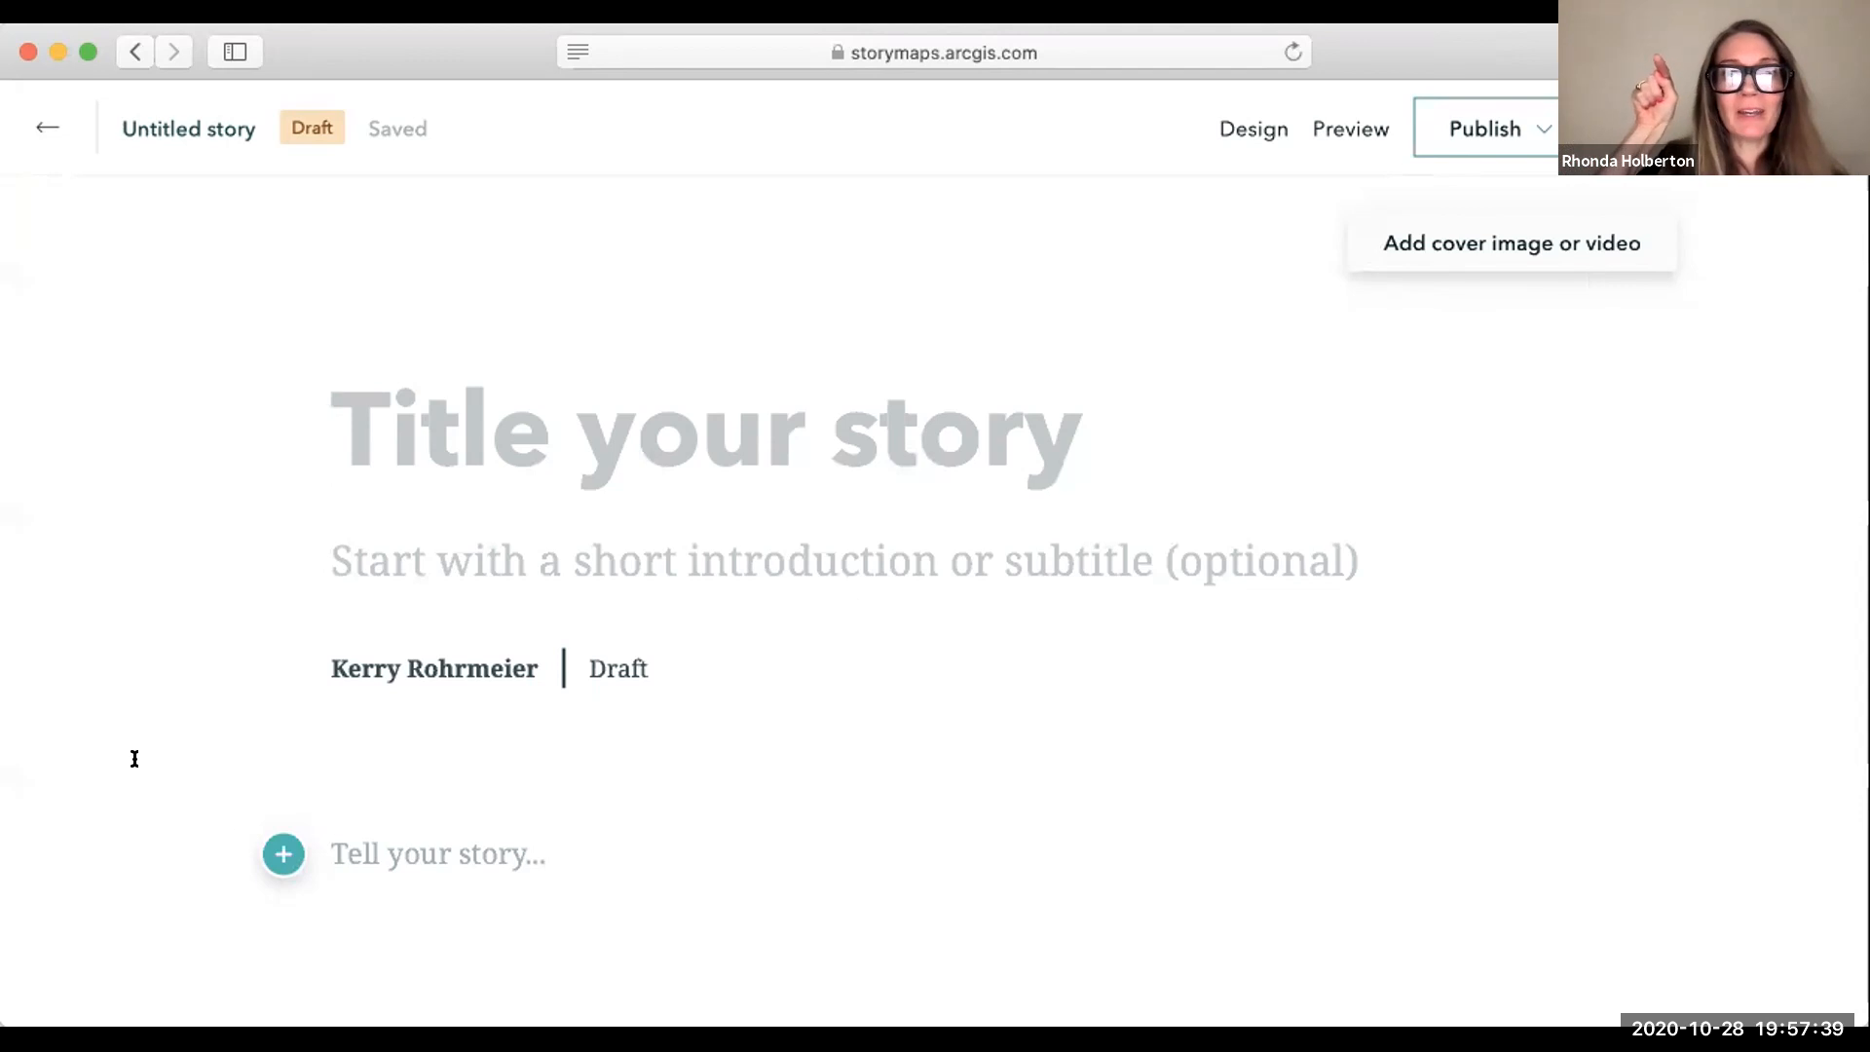
click(280, 854)
mouse_move(489, 944)
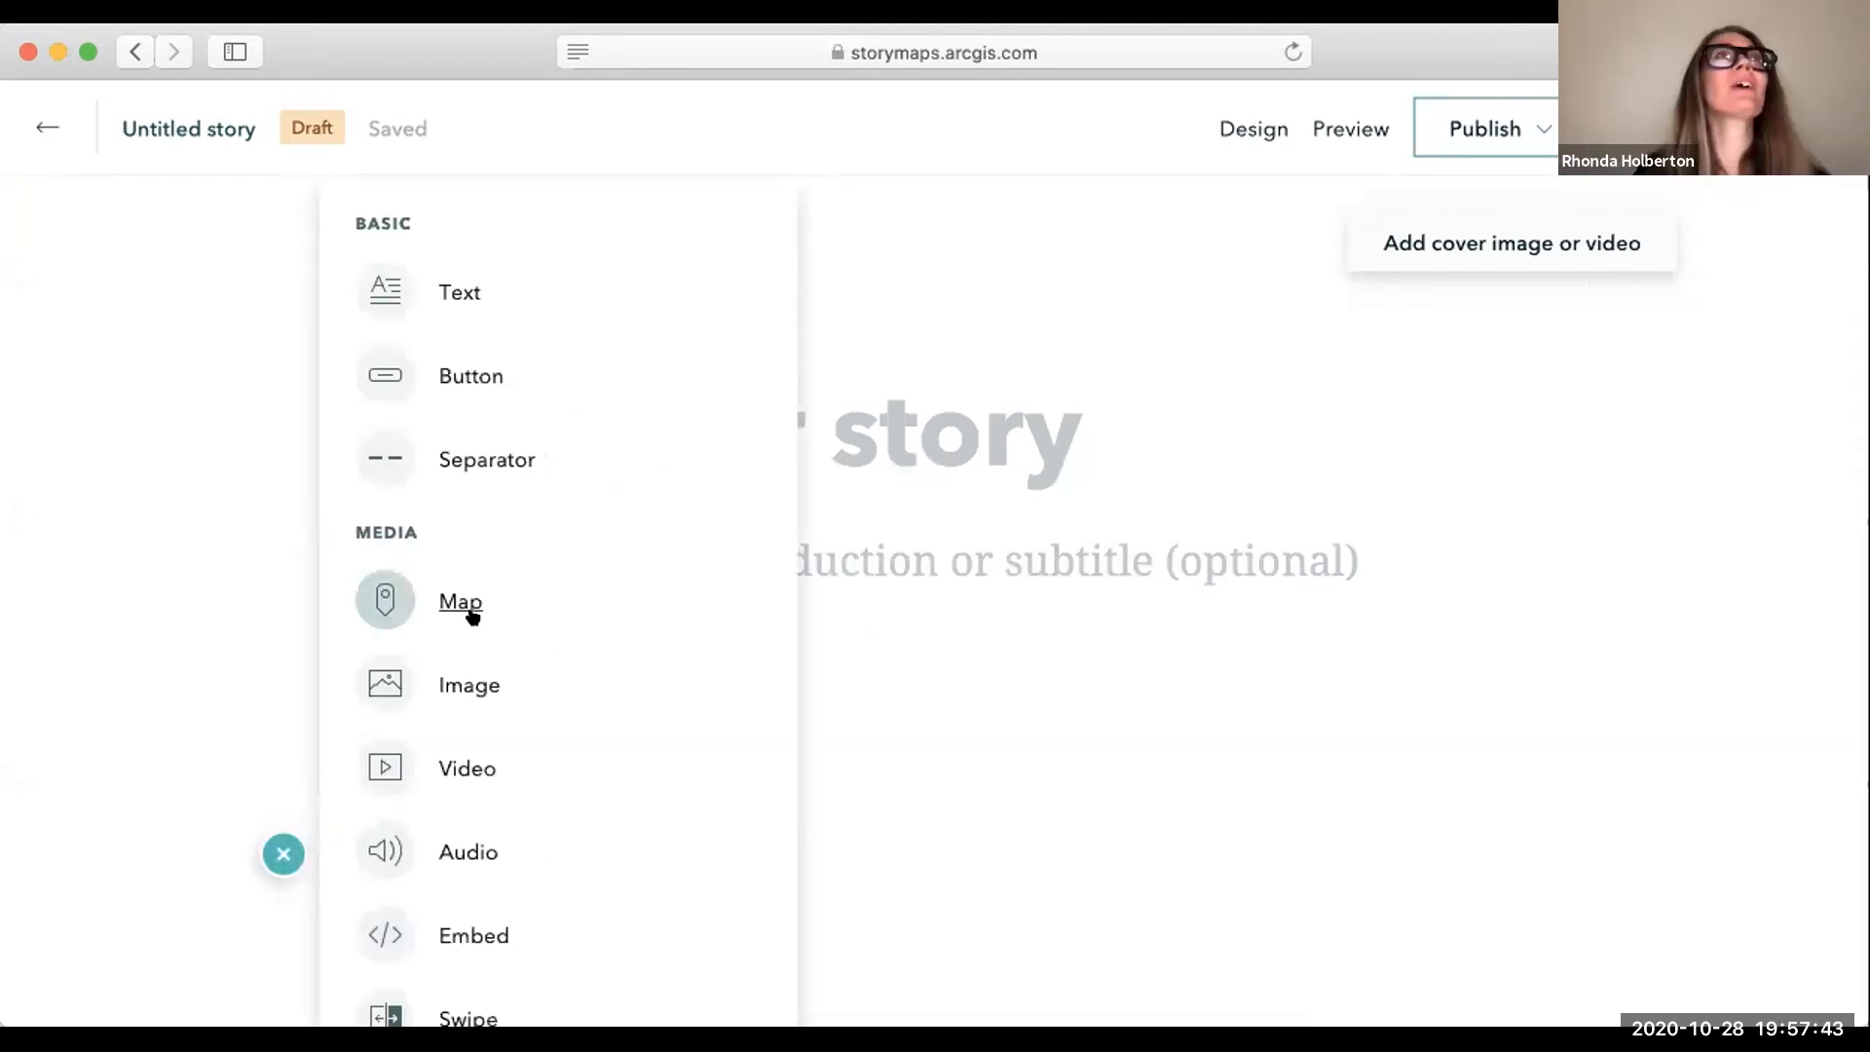
click(467, 605)
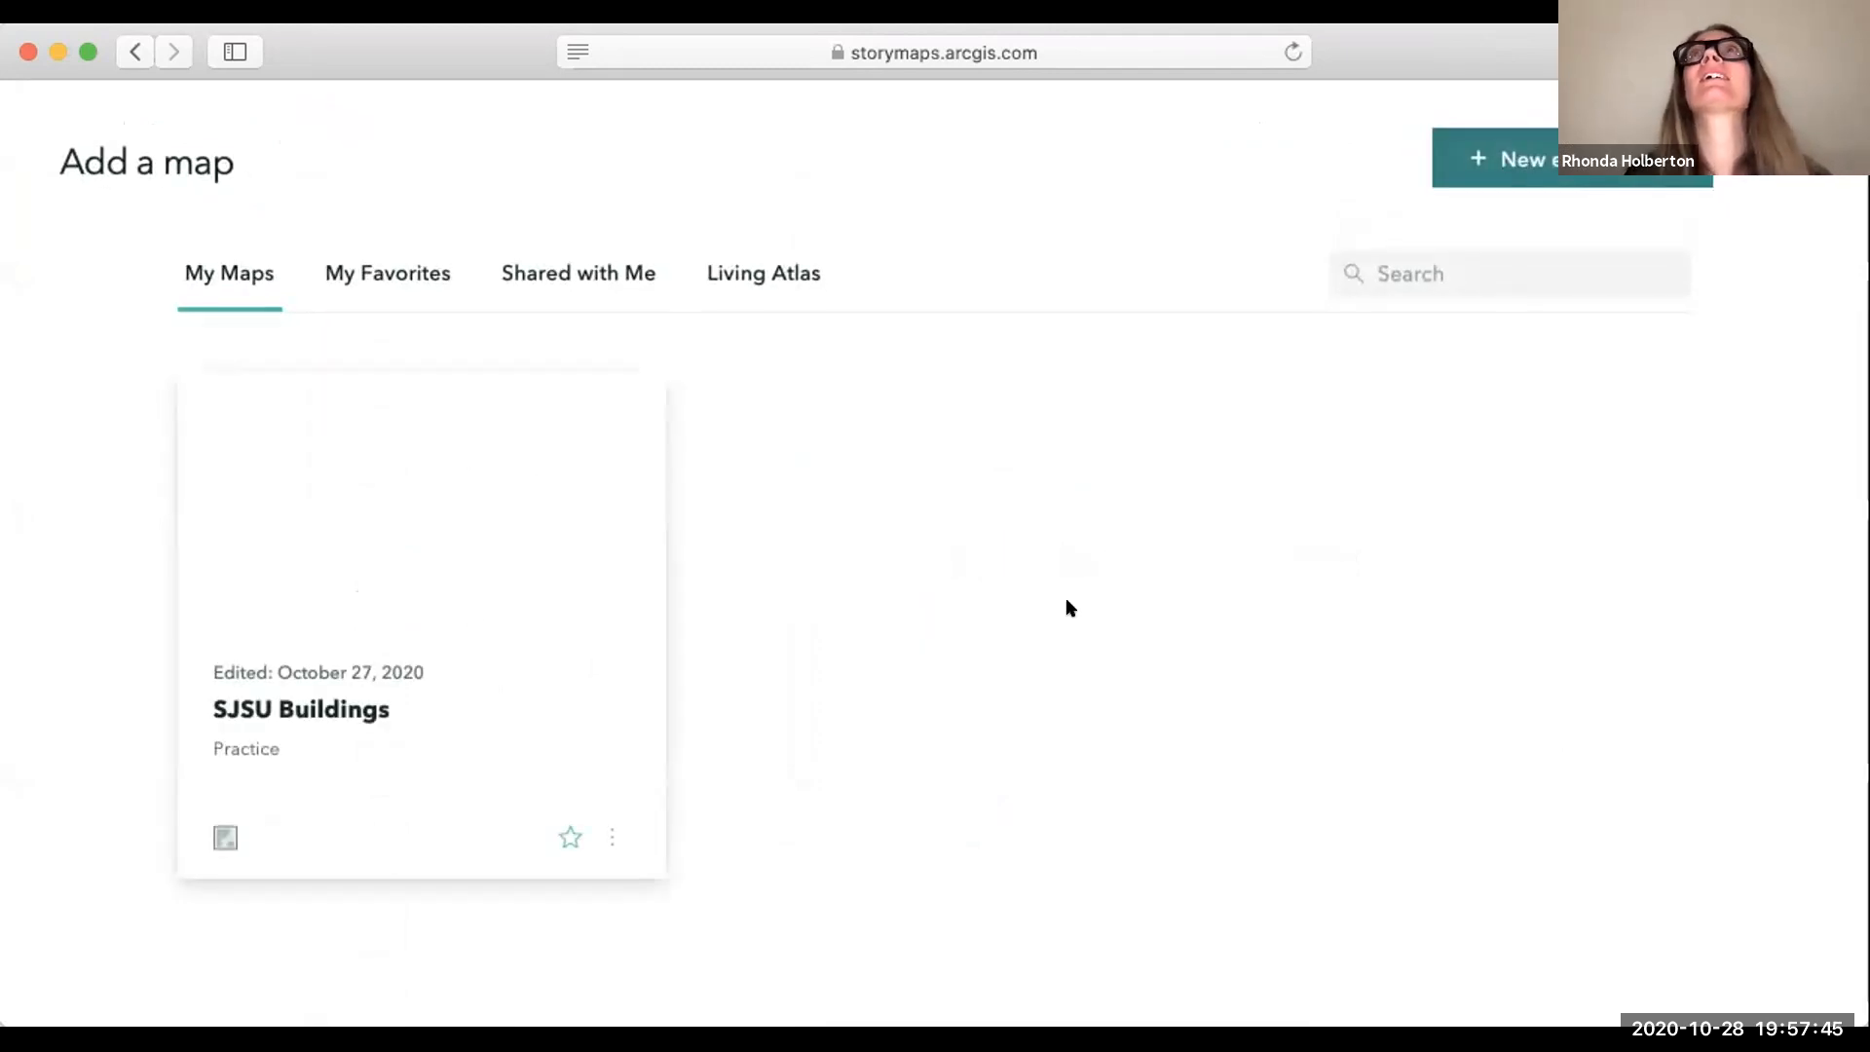
click(133, 51)
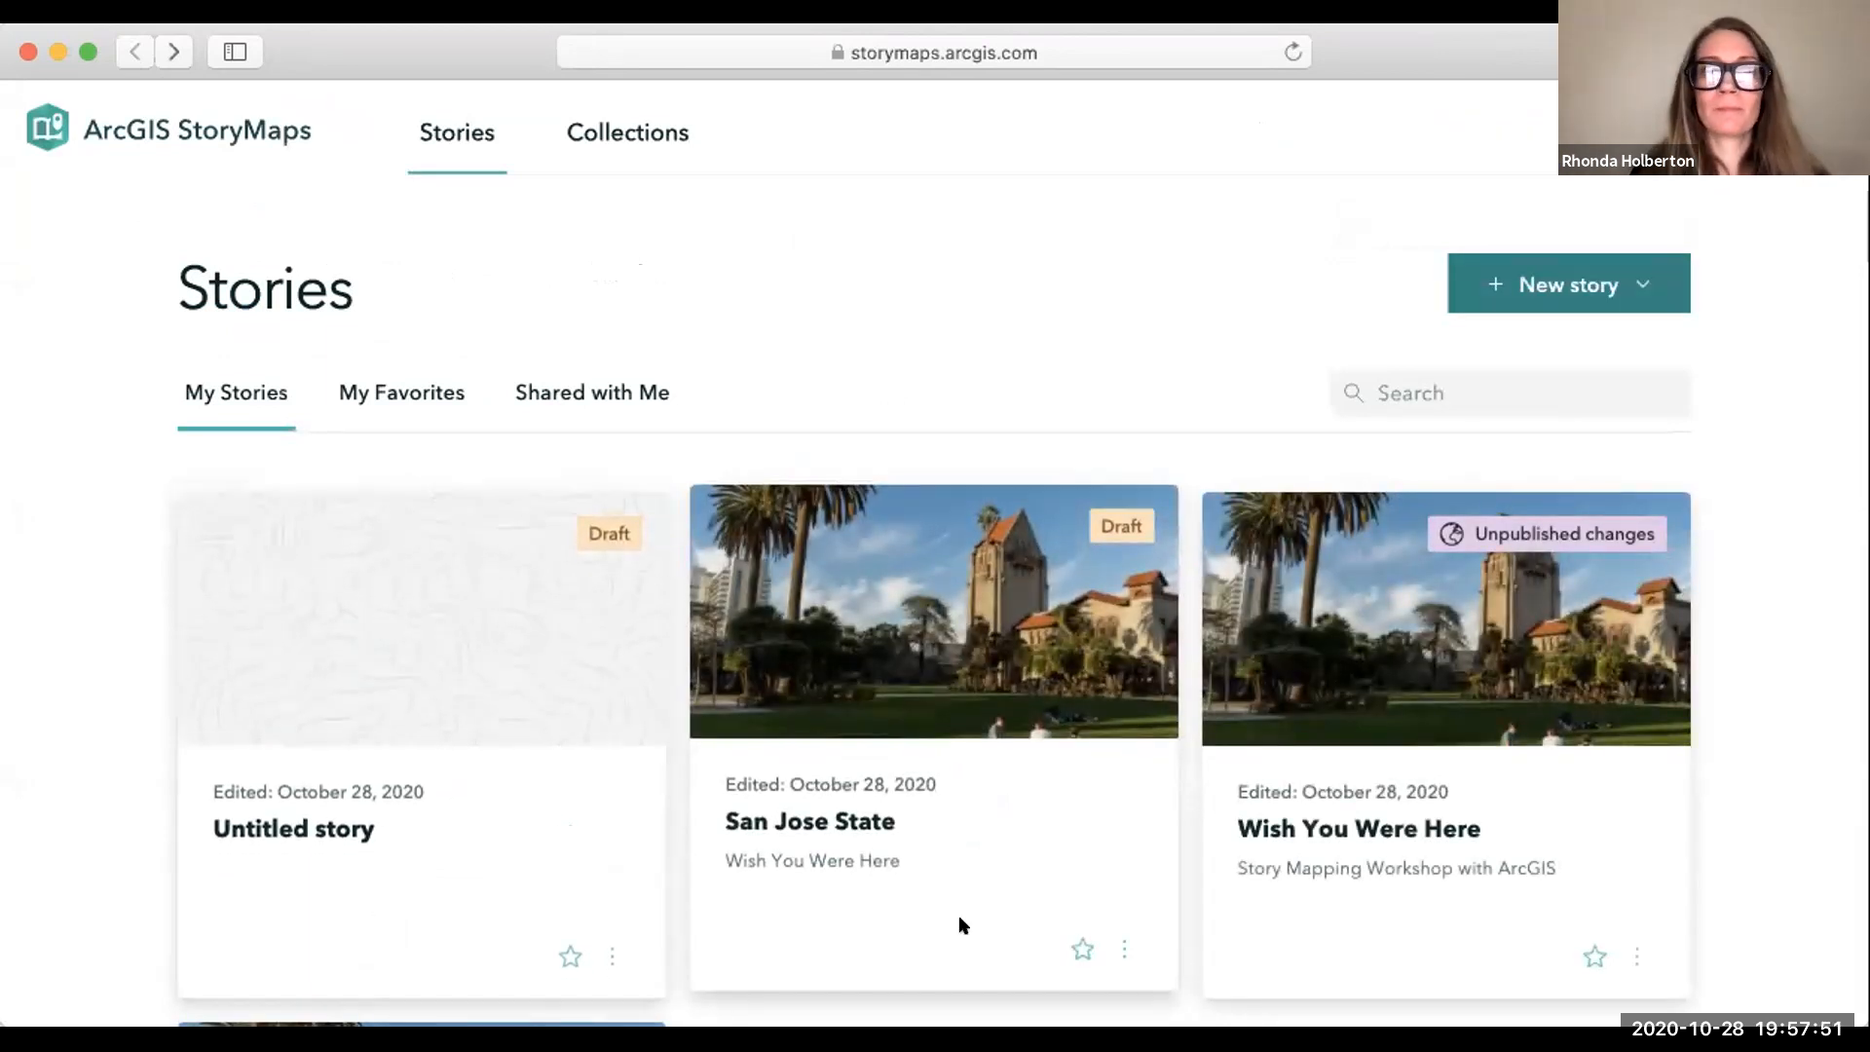
Open the San Jose State draft story in the builder.
click(894, 886)
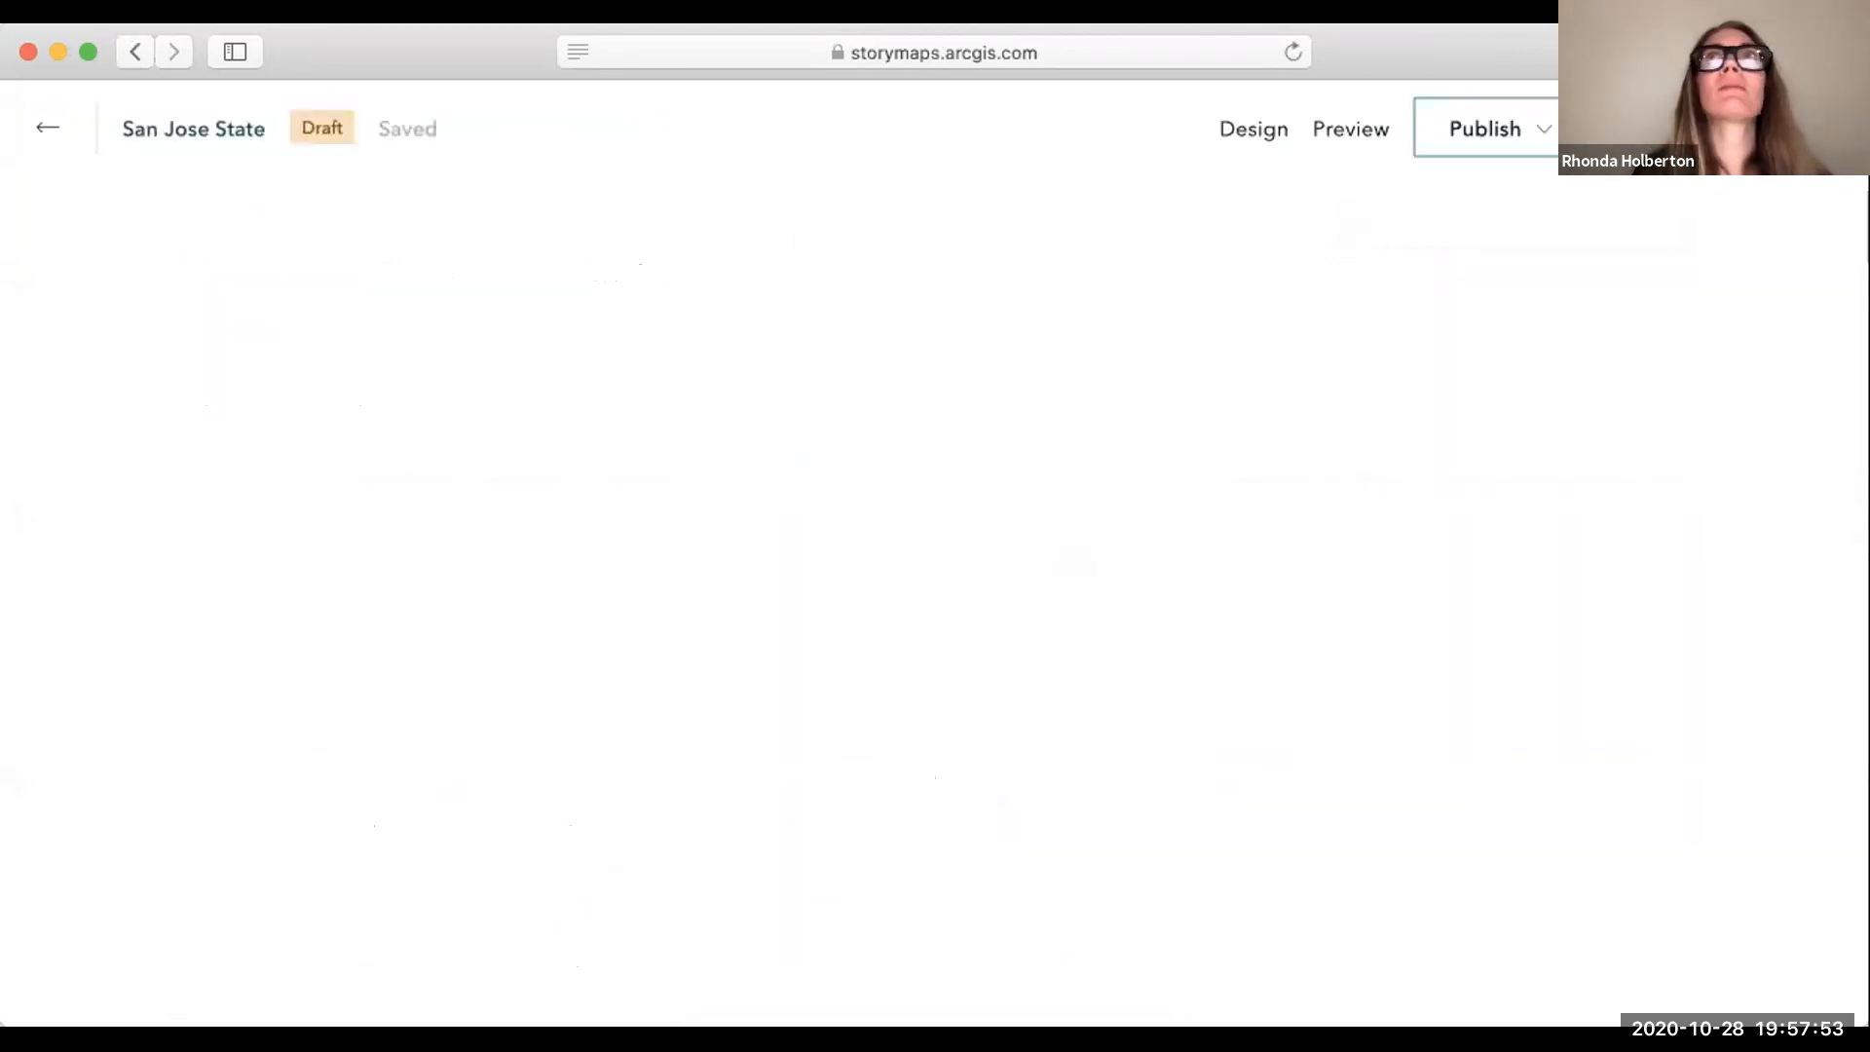
scroll(972, 580, down, 10)
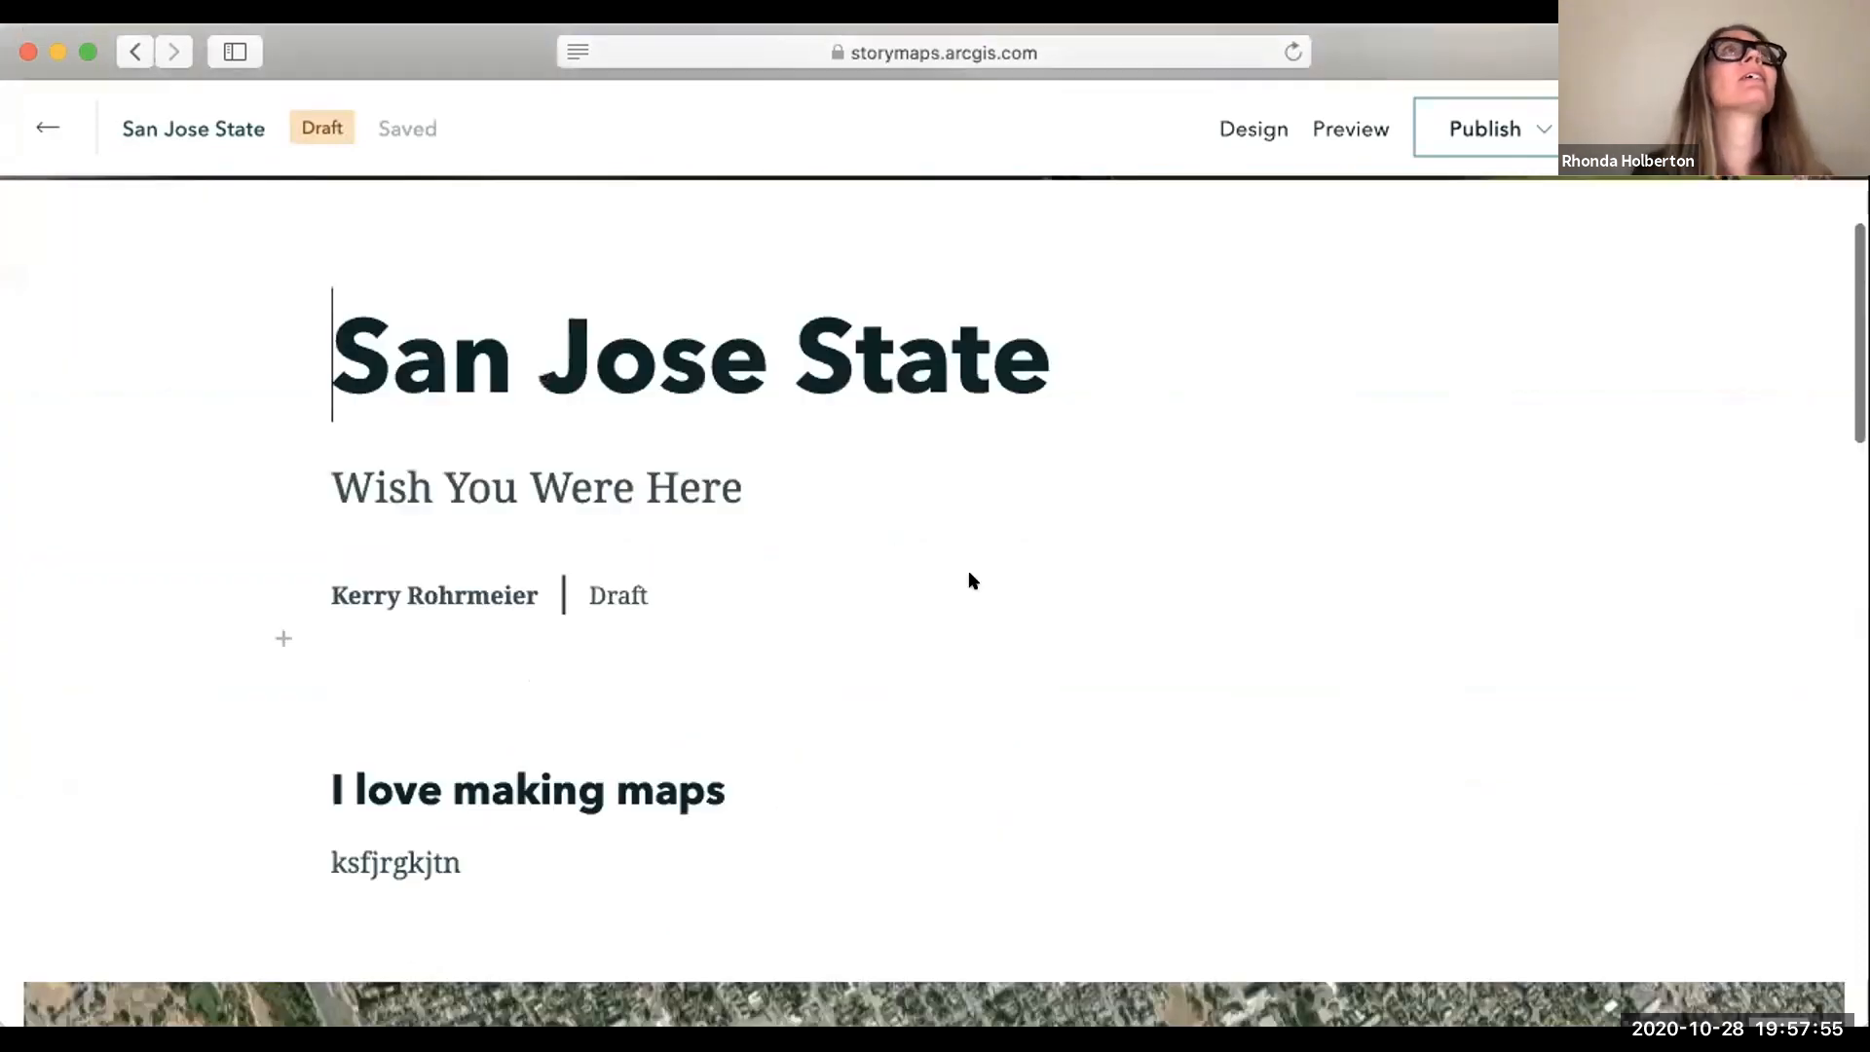
scroll(659, 472, up, 3)
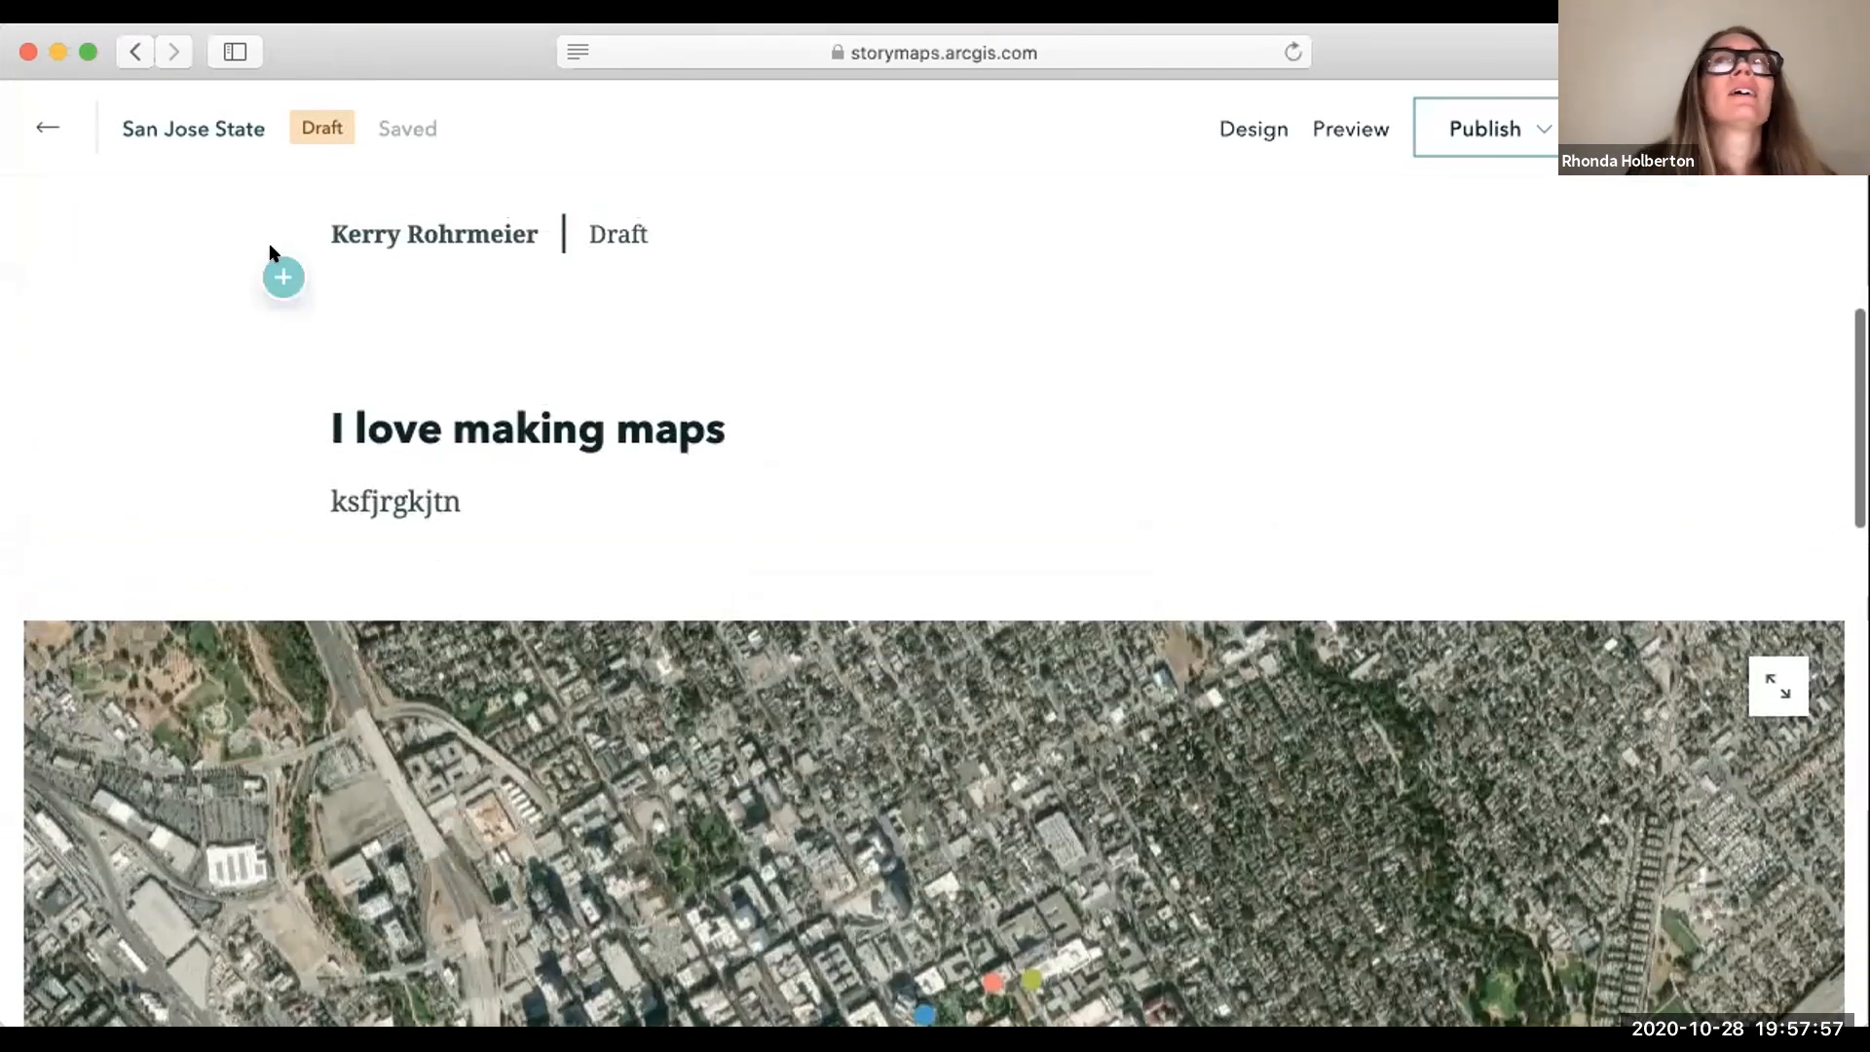
Browse the insert-block palette below the byline, including Swipe, Slideshow and Map tour.
click(279, 277)
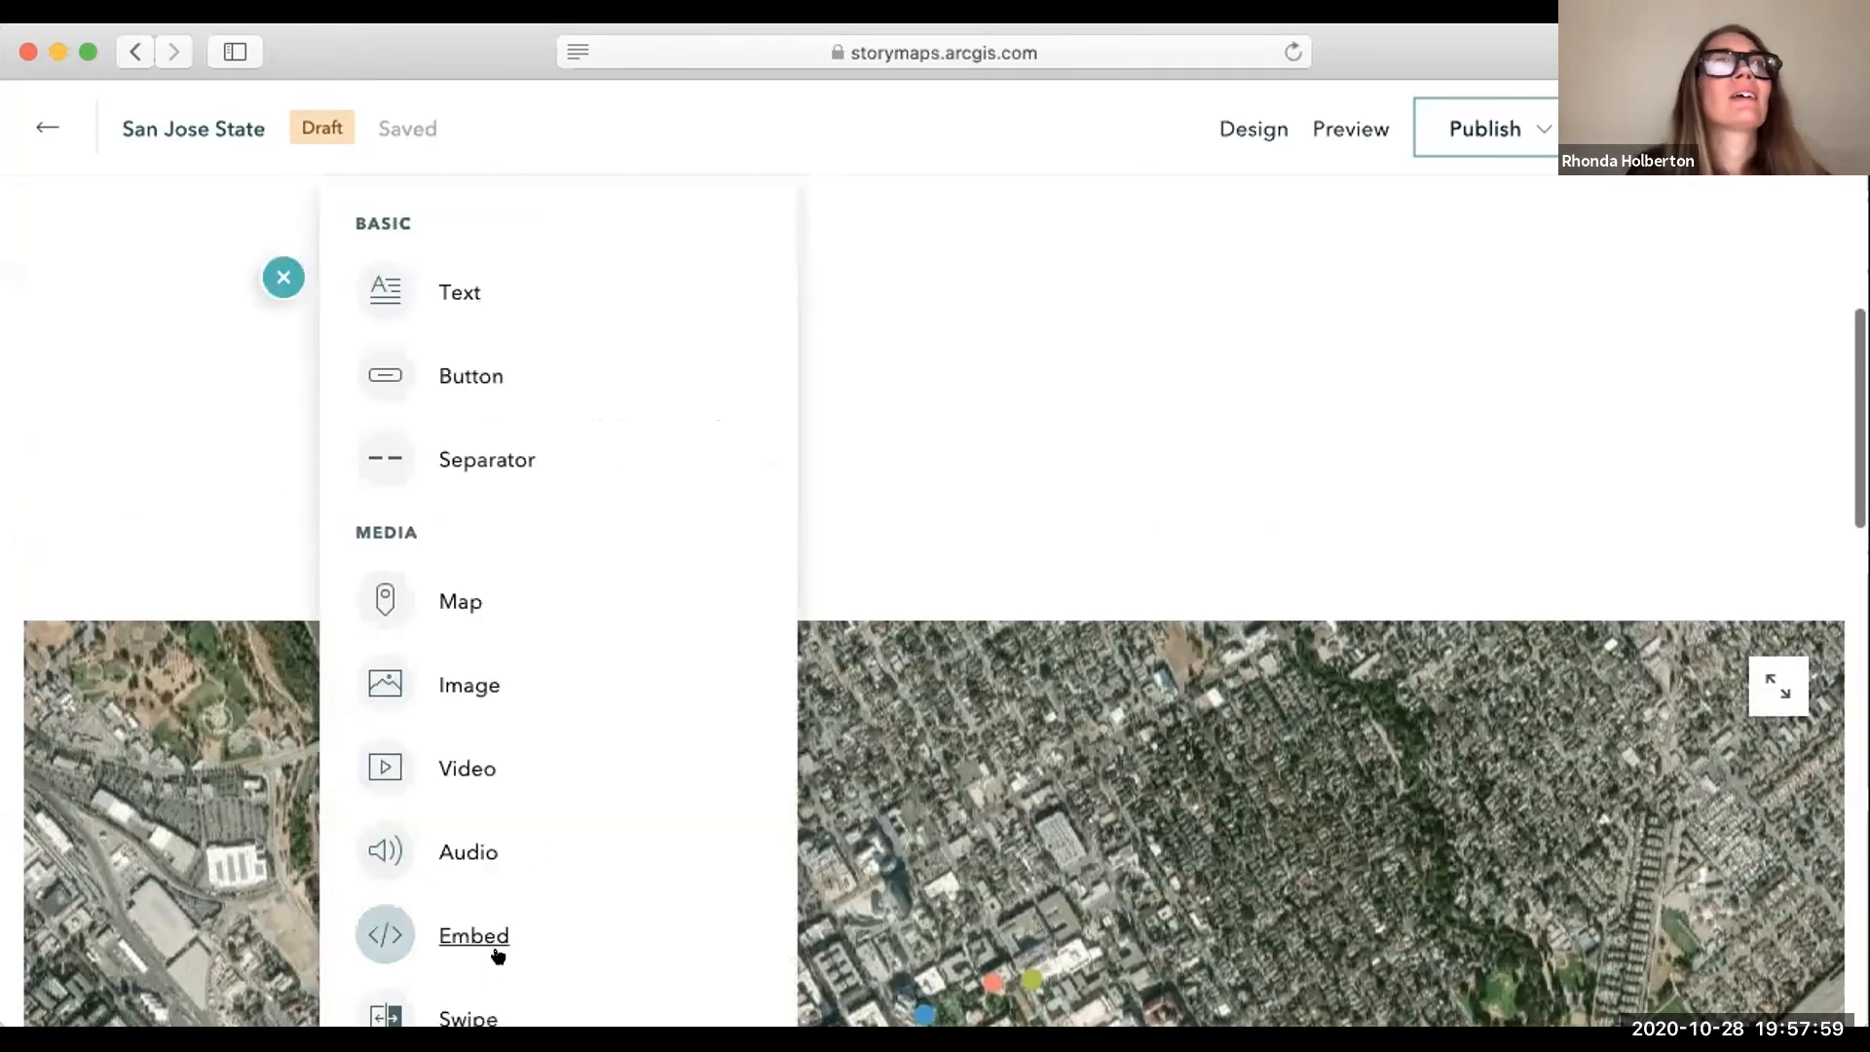
scroll(483, 935, down, 2)
scroll(468, 903, down, 1)
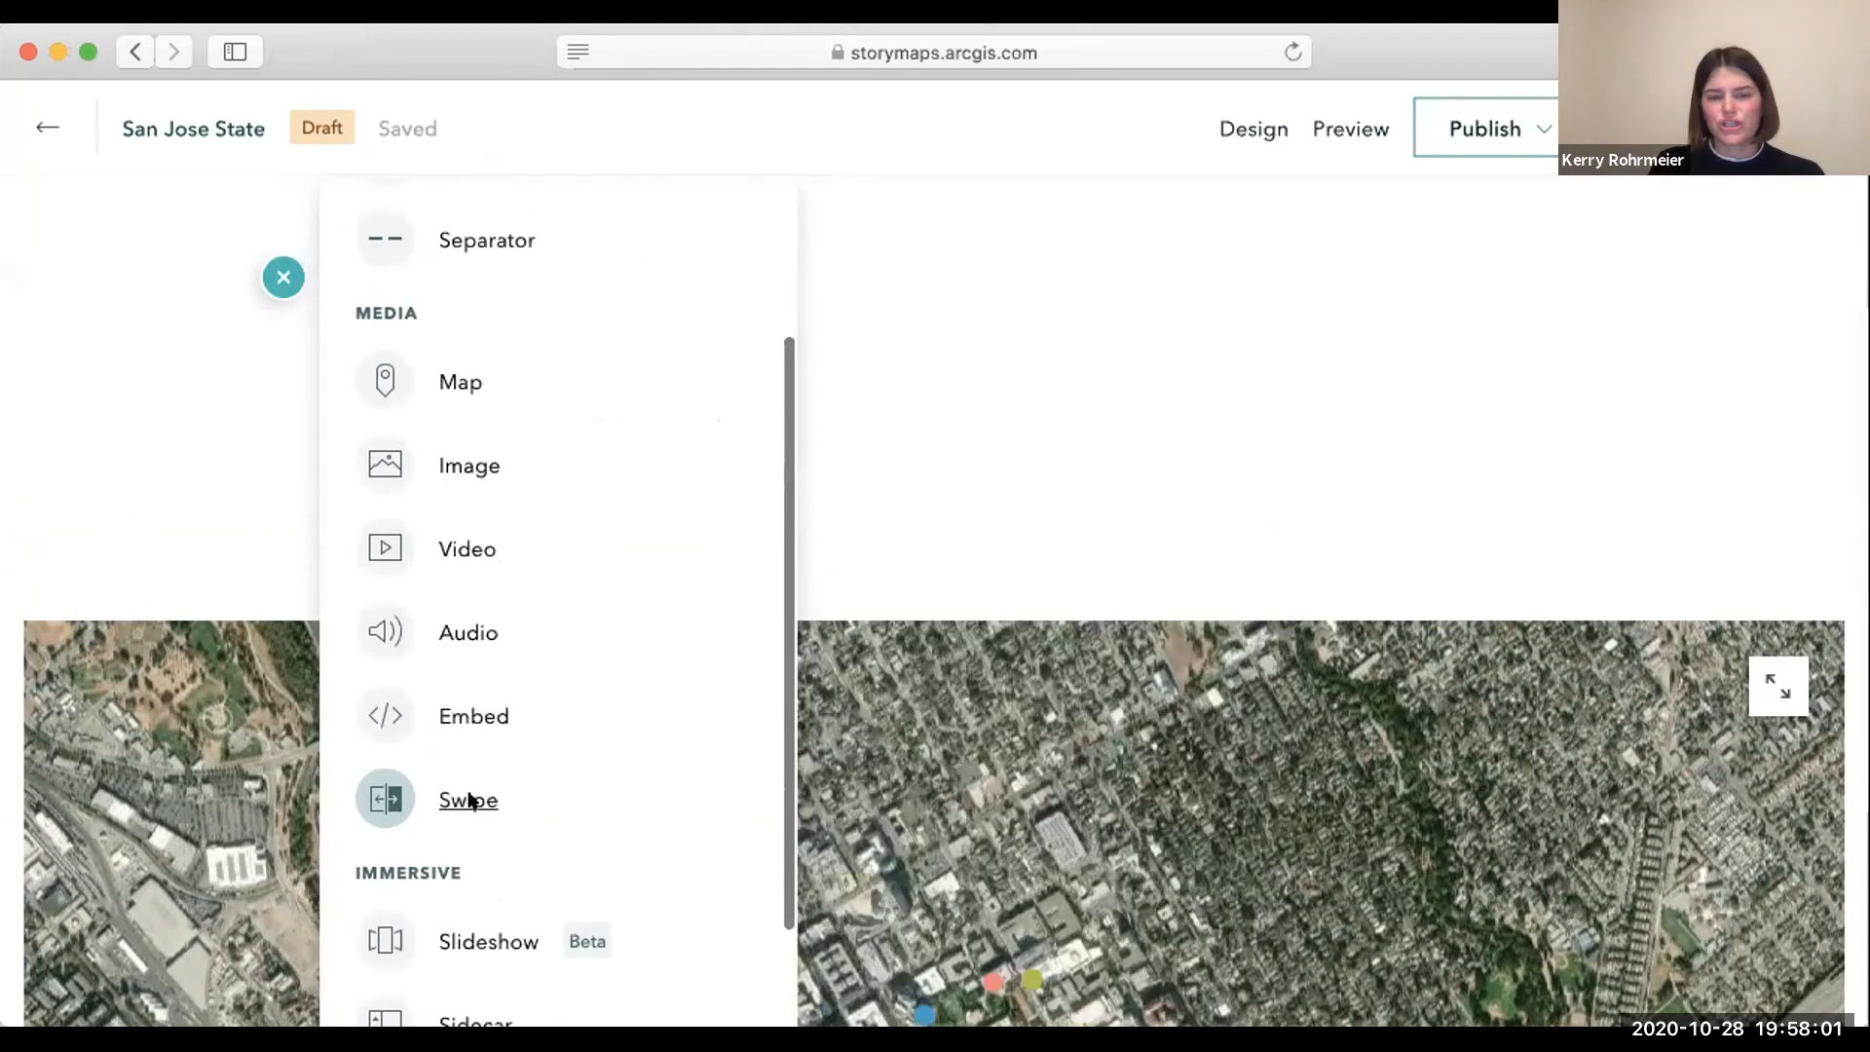
scroll(604, 645, down, 2)
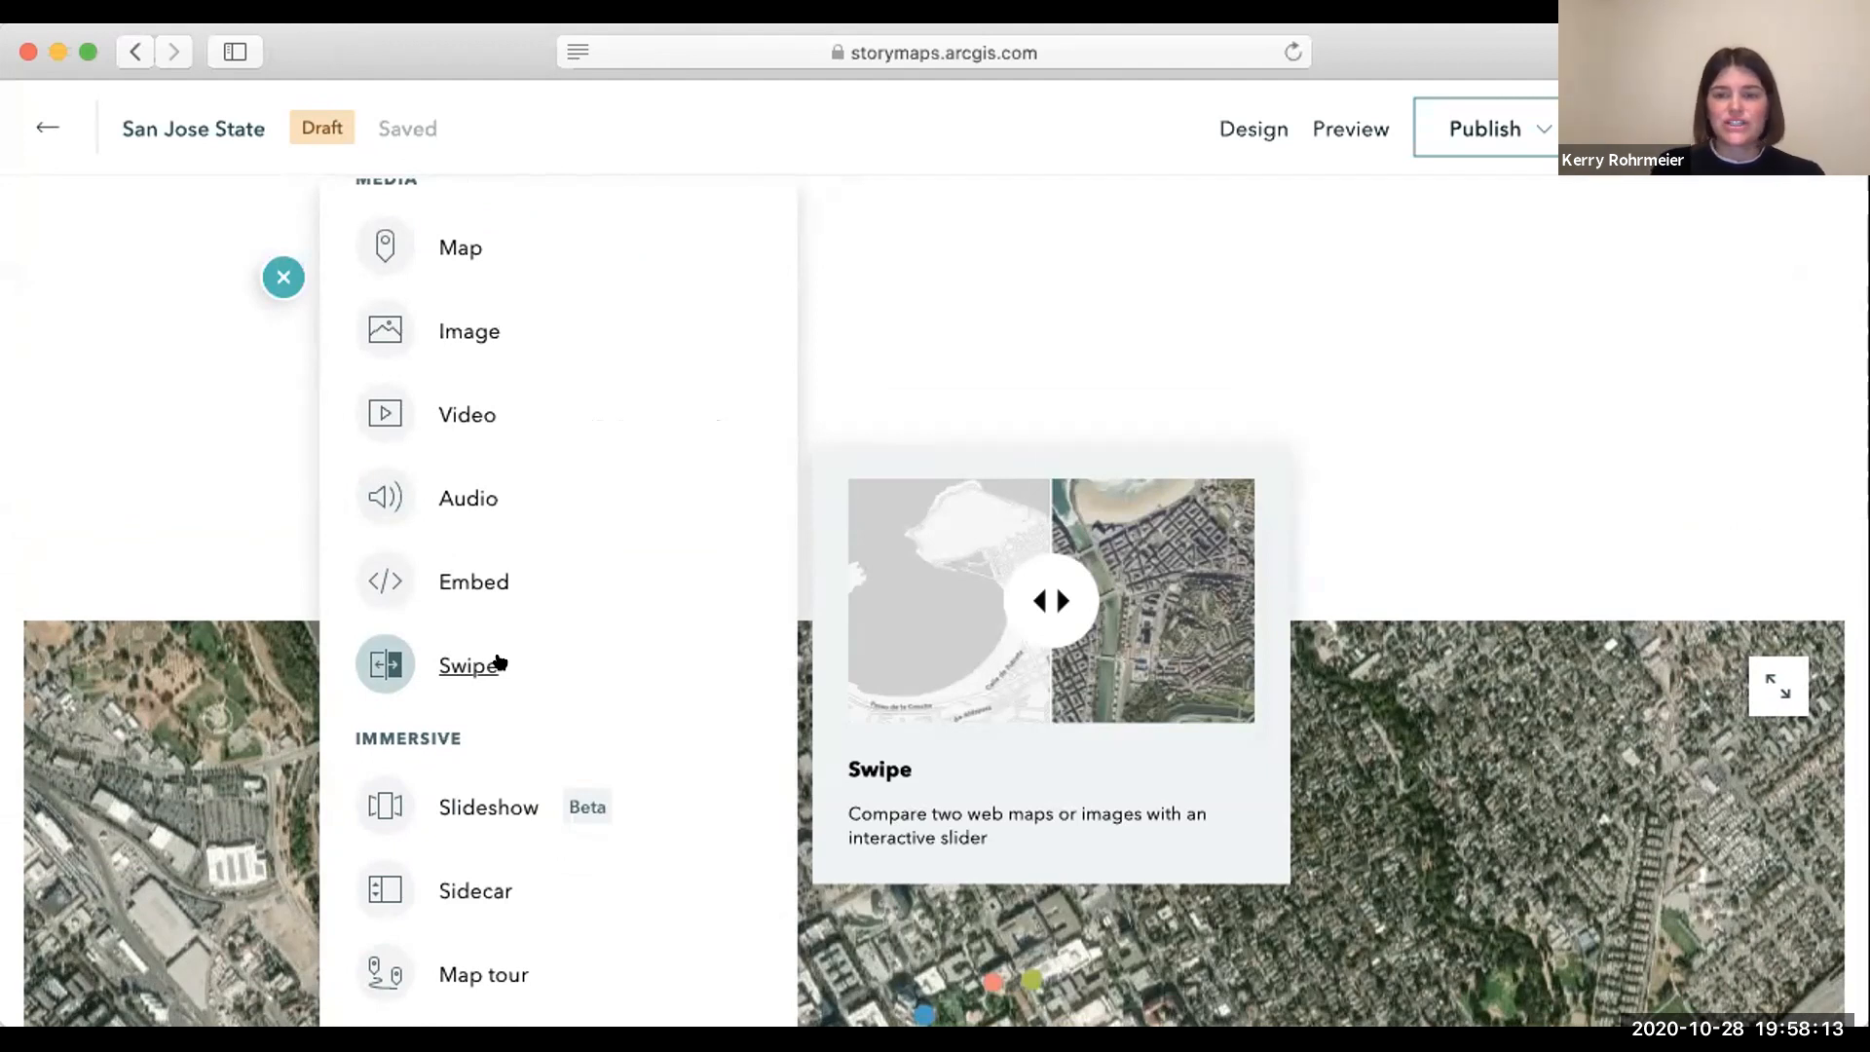
scroll(493, 788, down, 2)
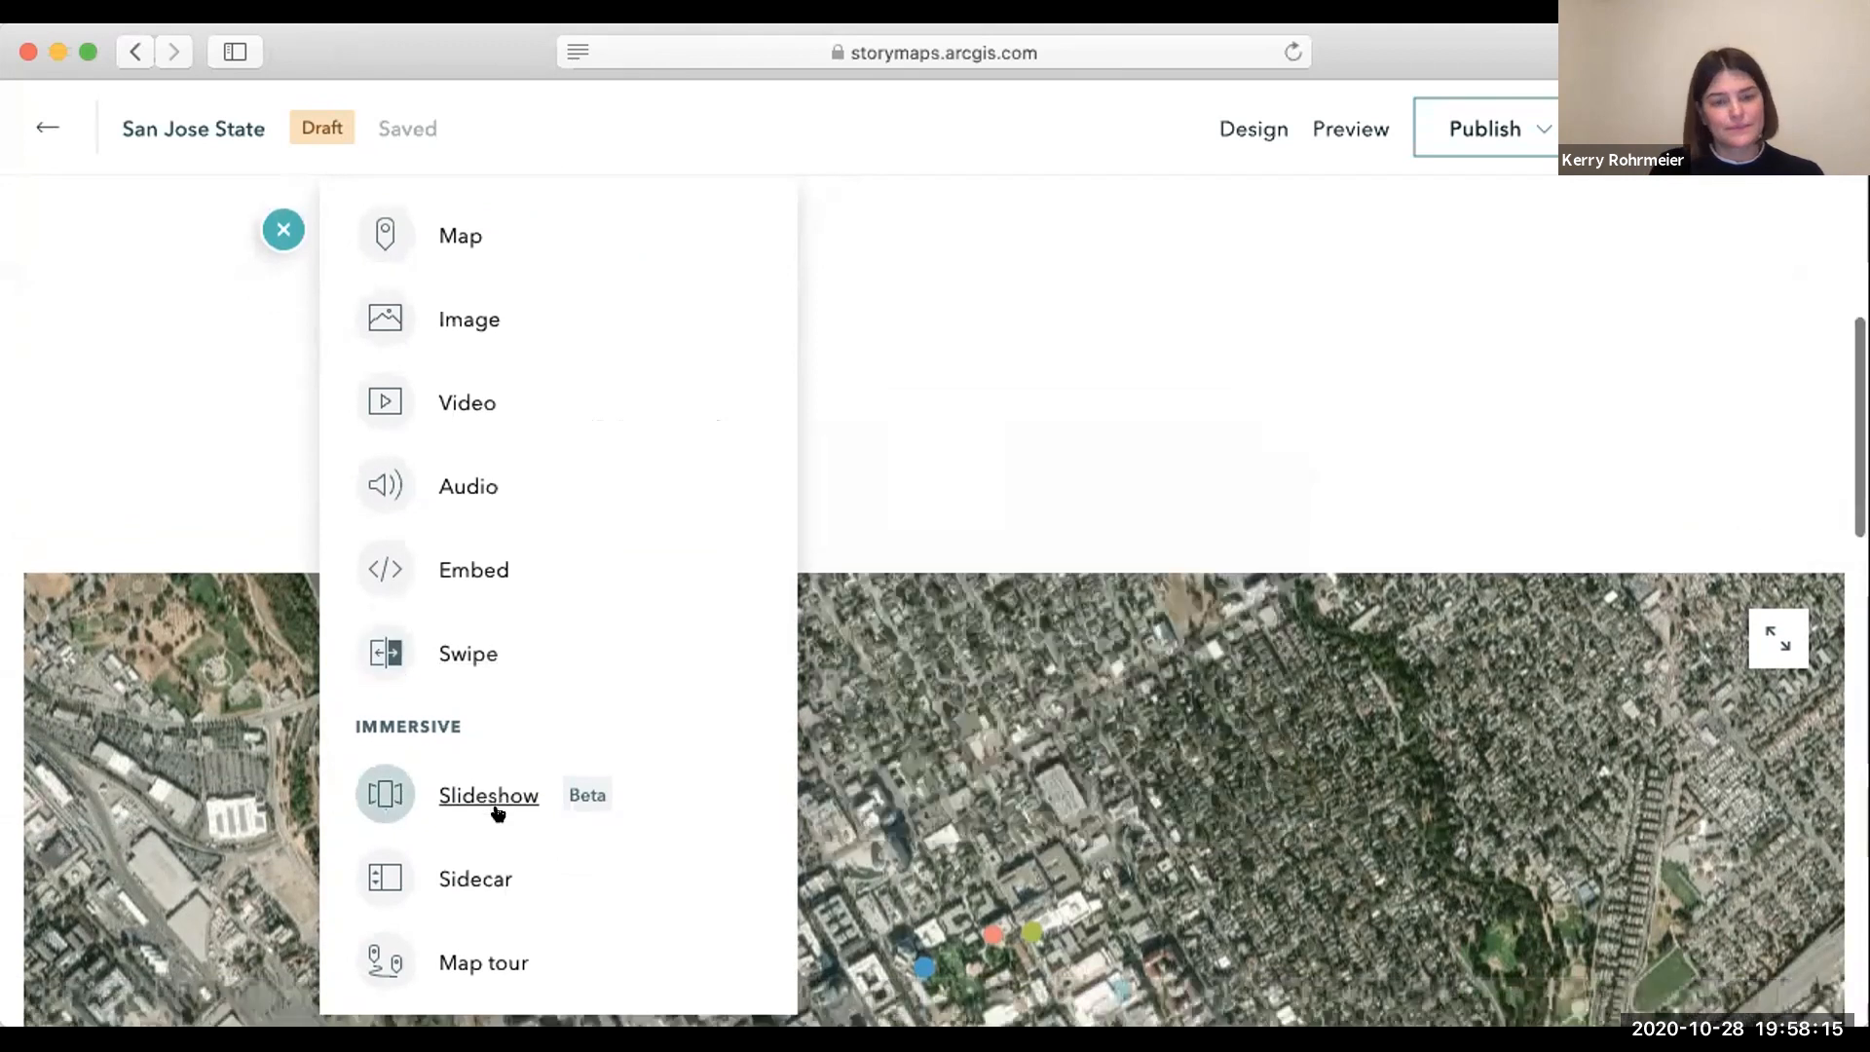
mouse_move(473, 681)
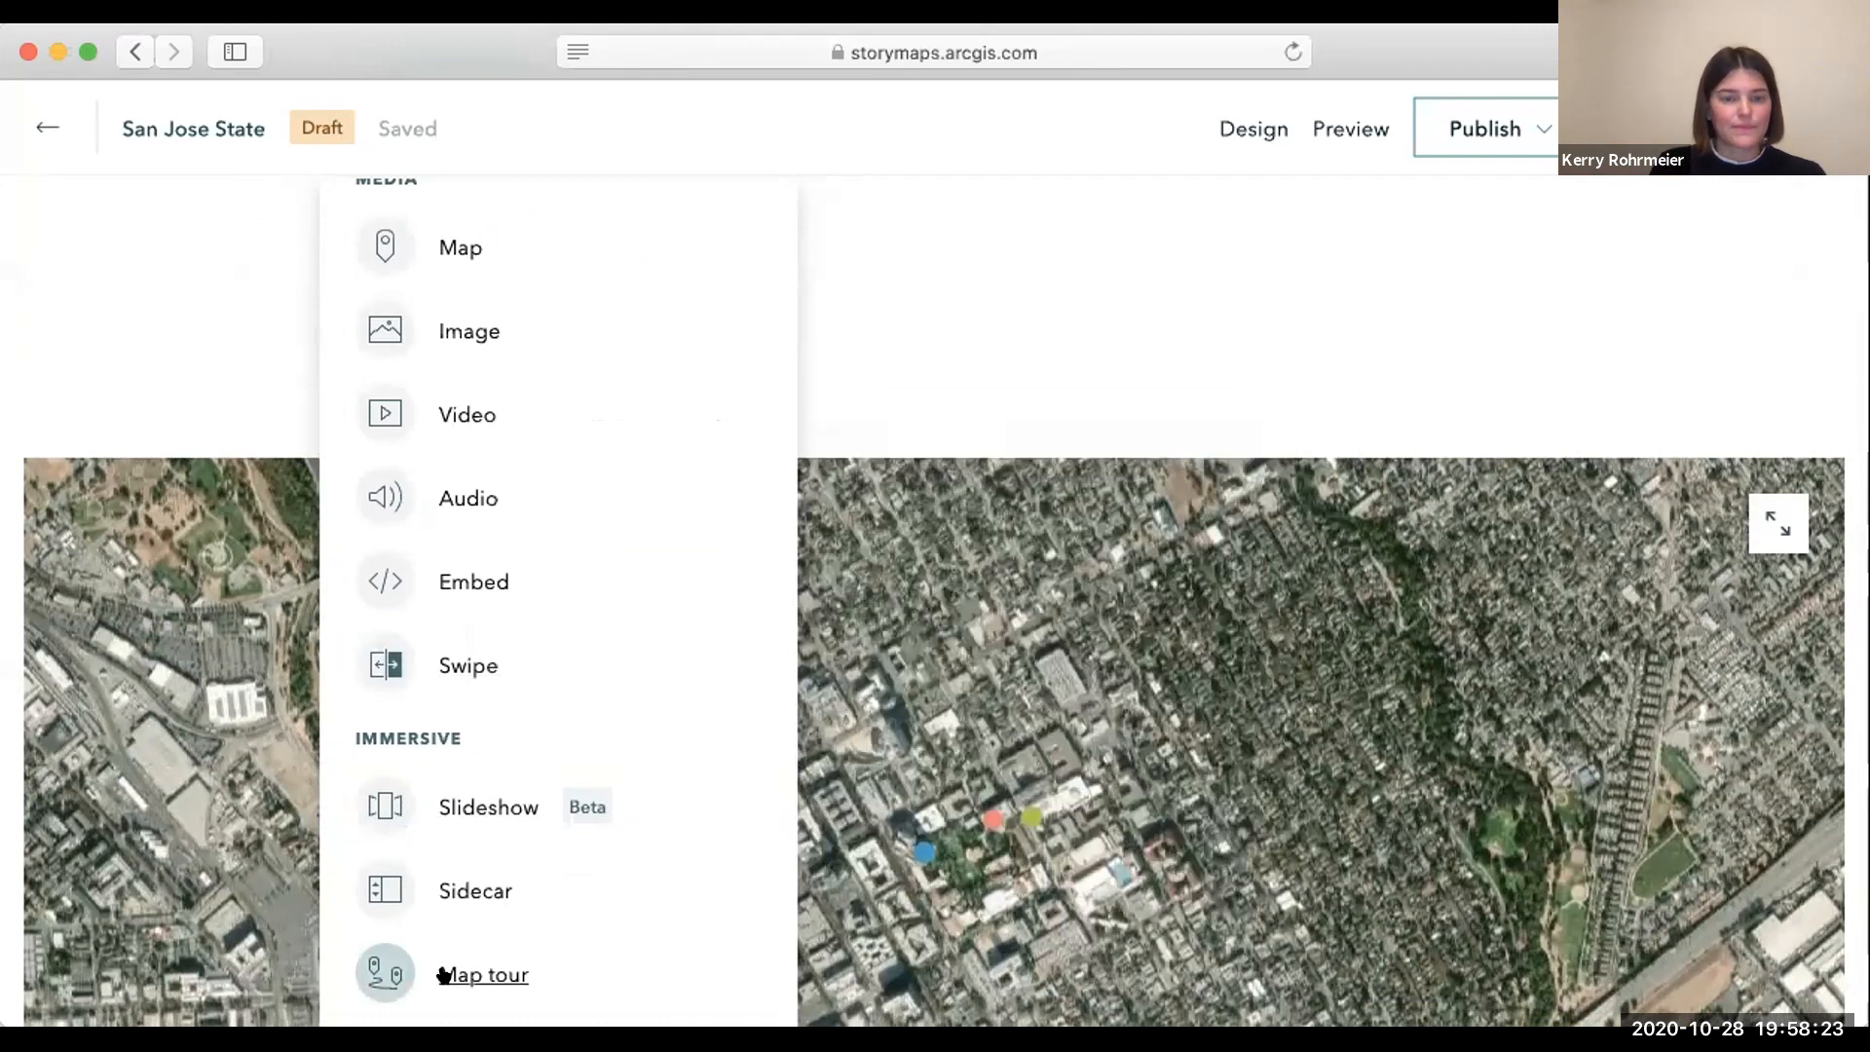
mouse_move(433, 974)
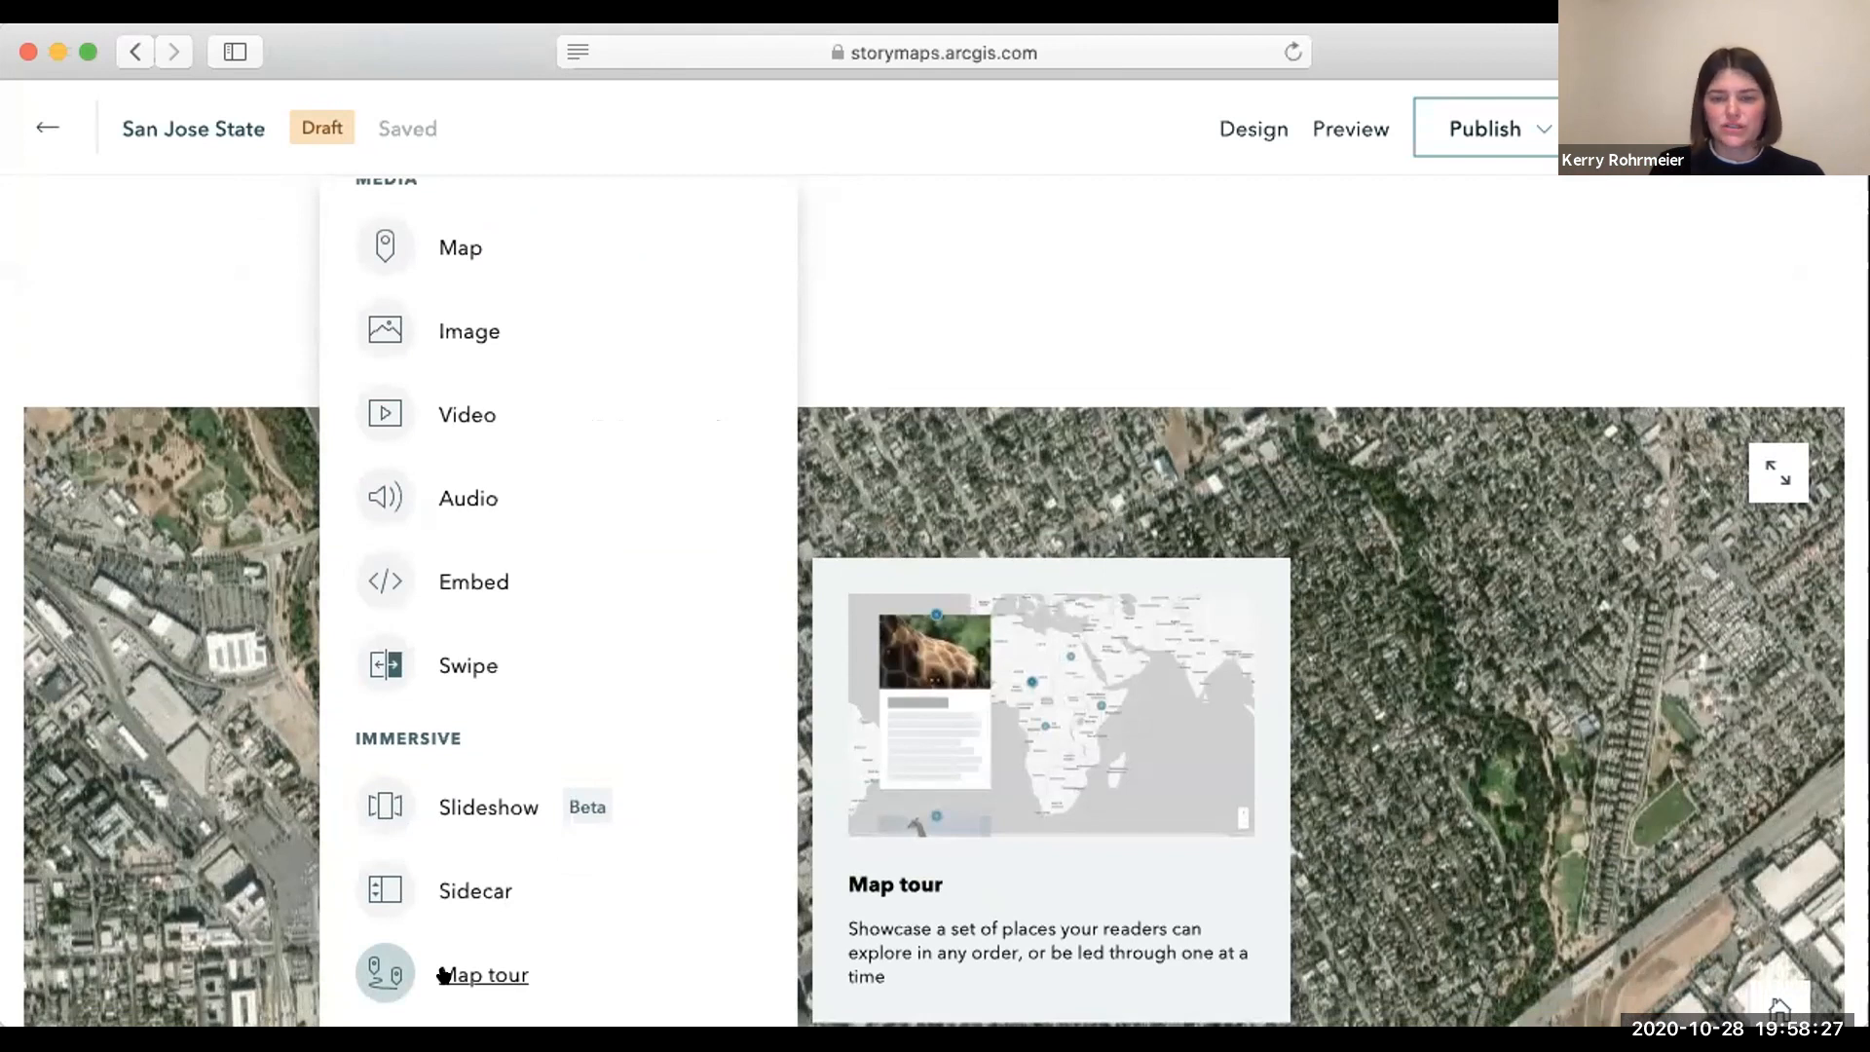
scroll(1140, 228, up, 1)
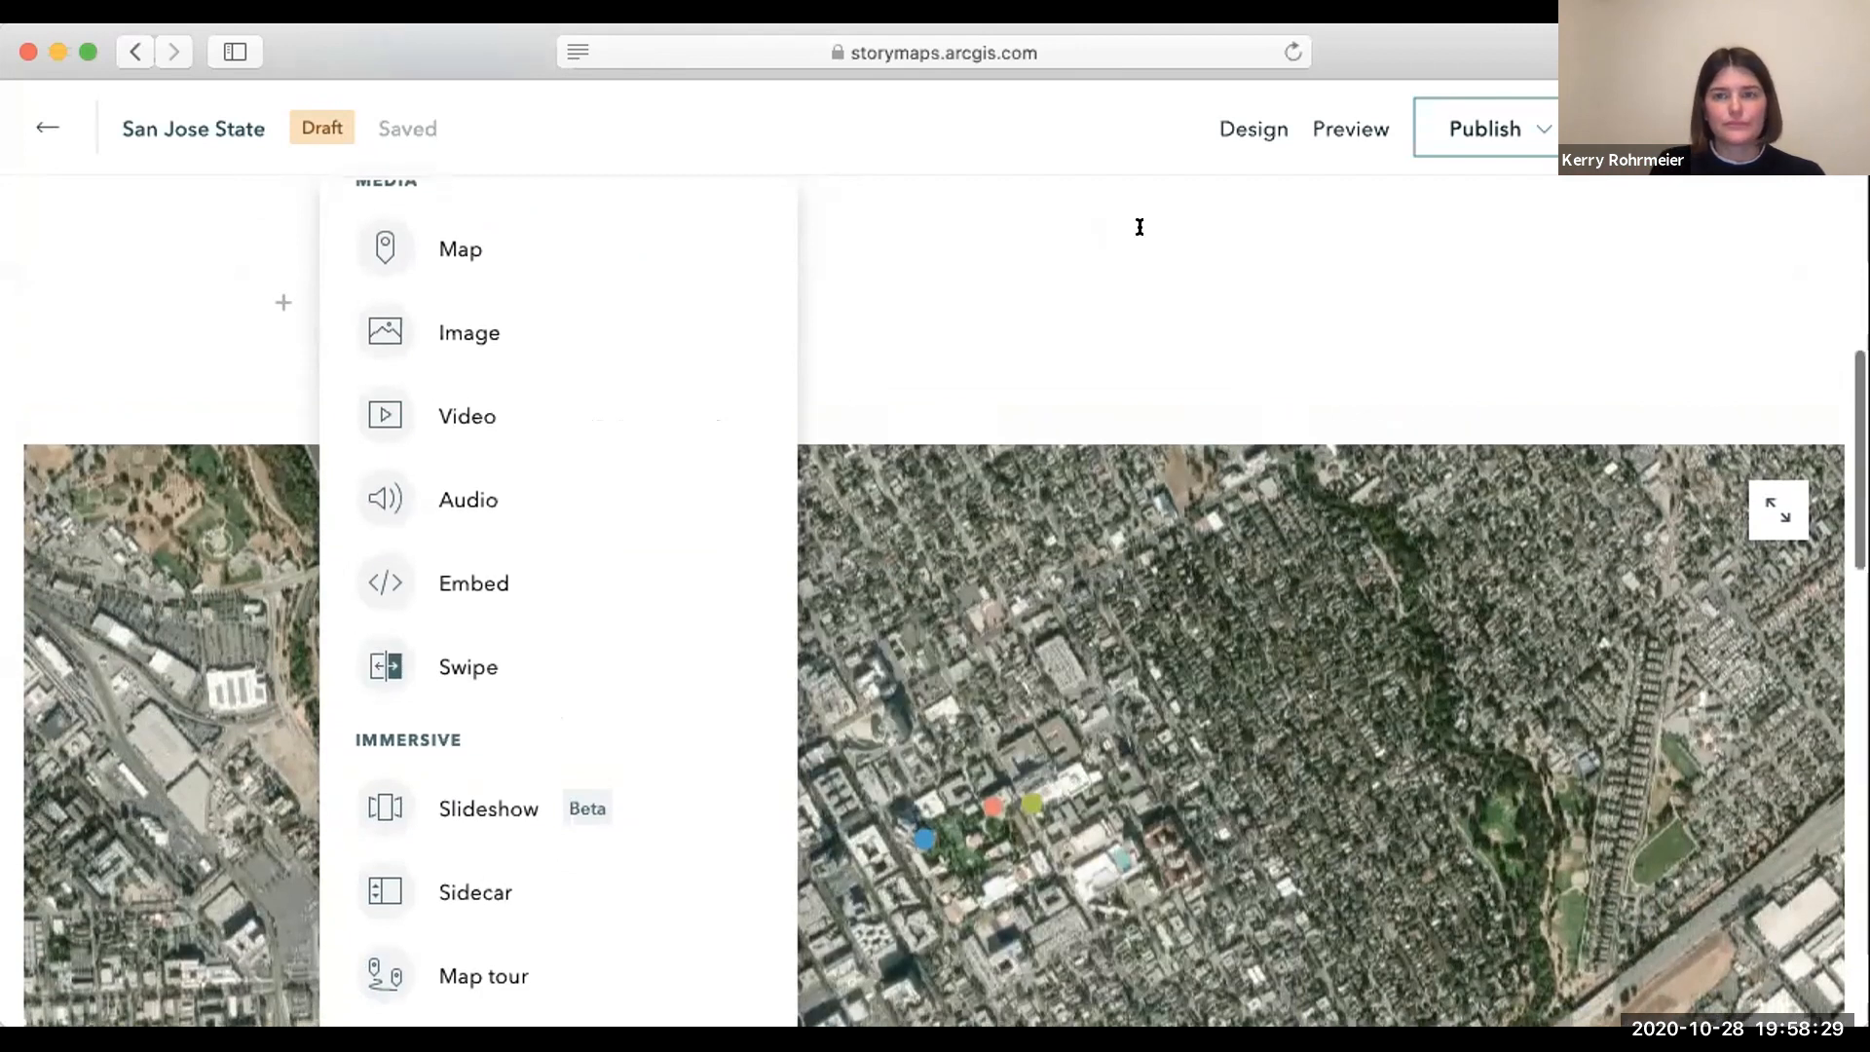
scroll(1139, 226, up, 5)
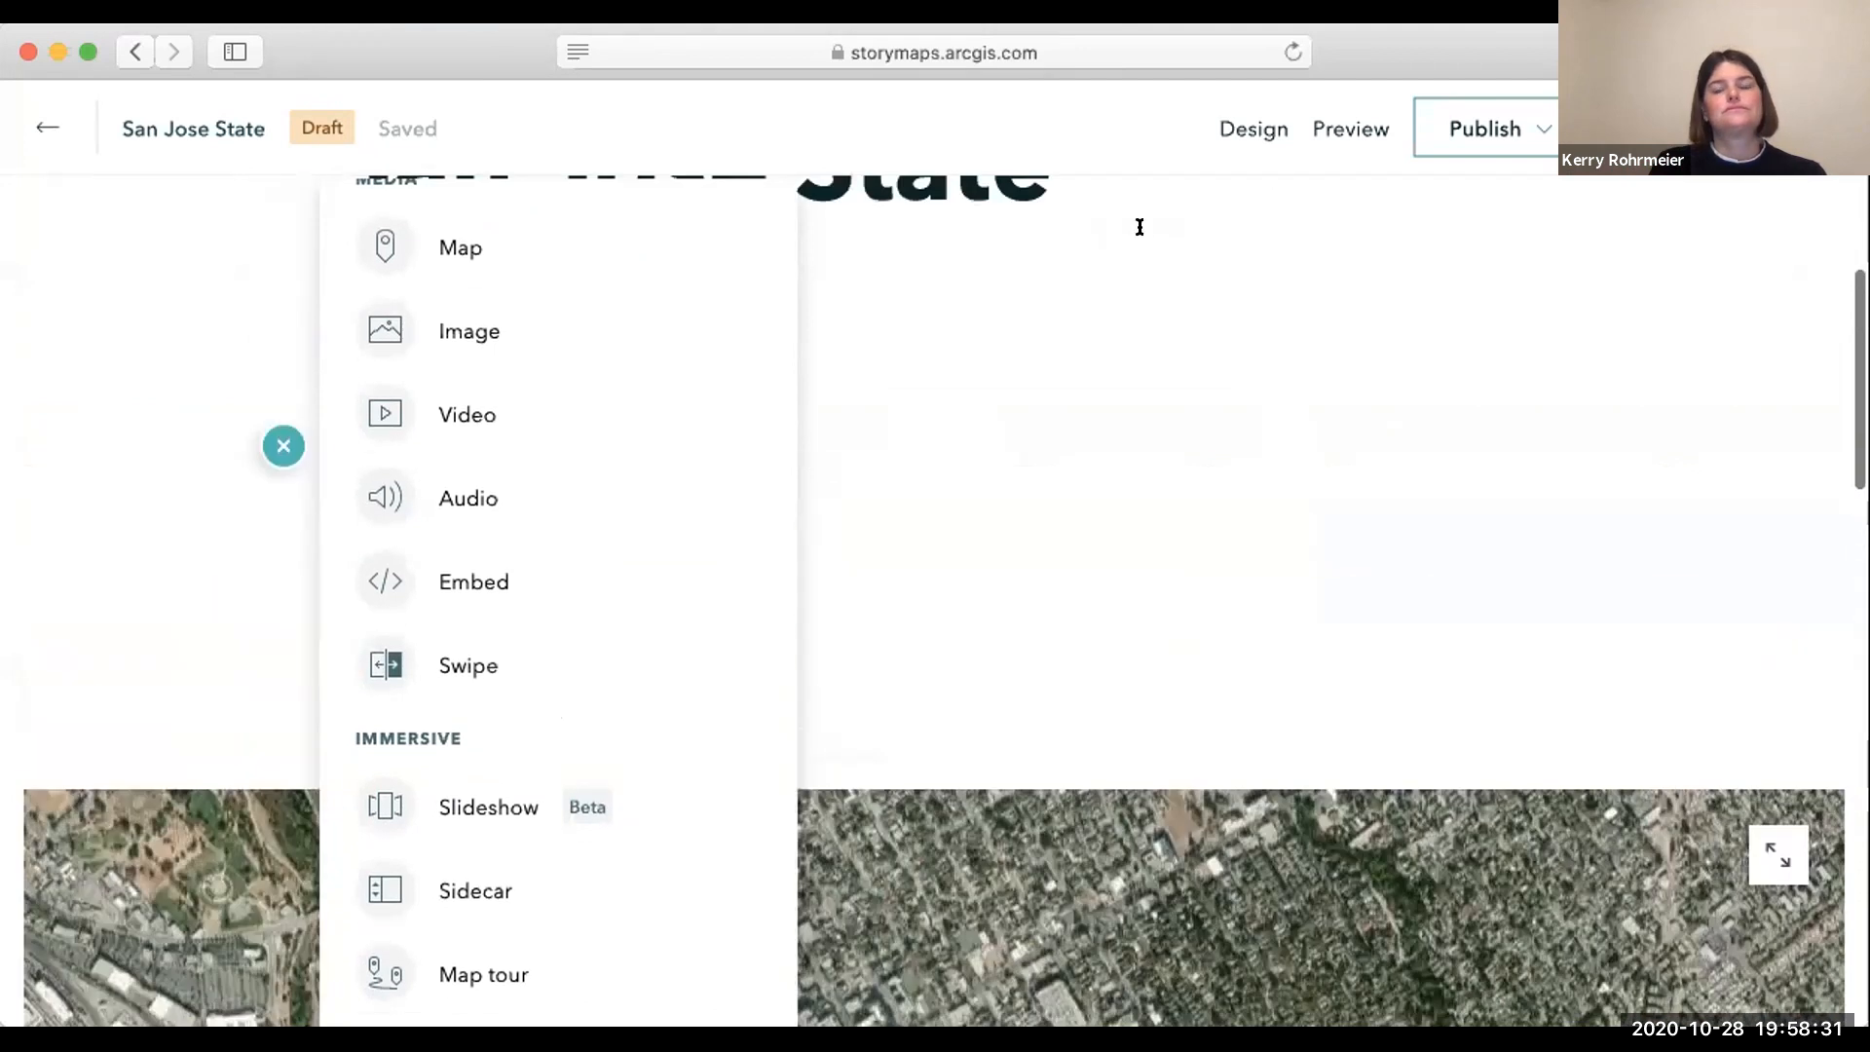
Back on Stories, delete the Untitled story and the first San Jose State draft.
click(129, 46)
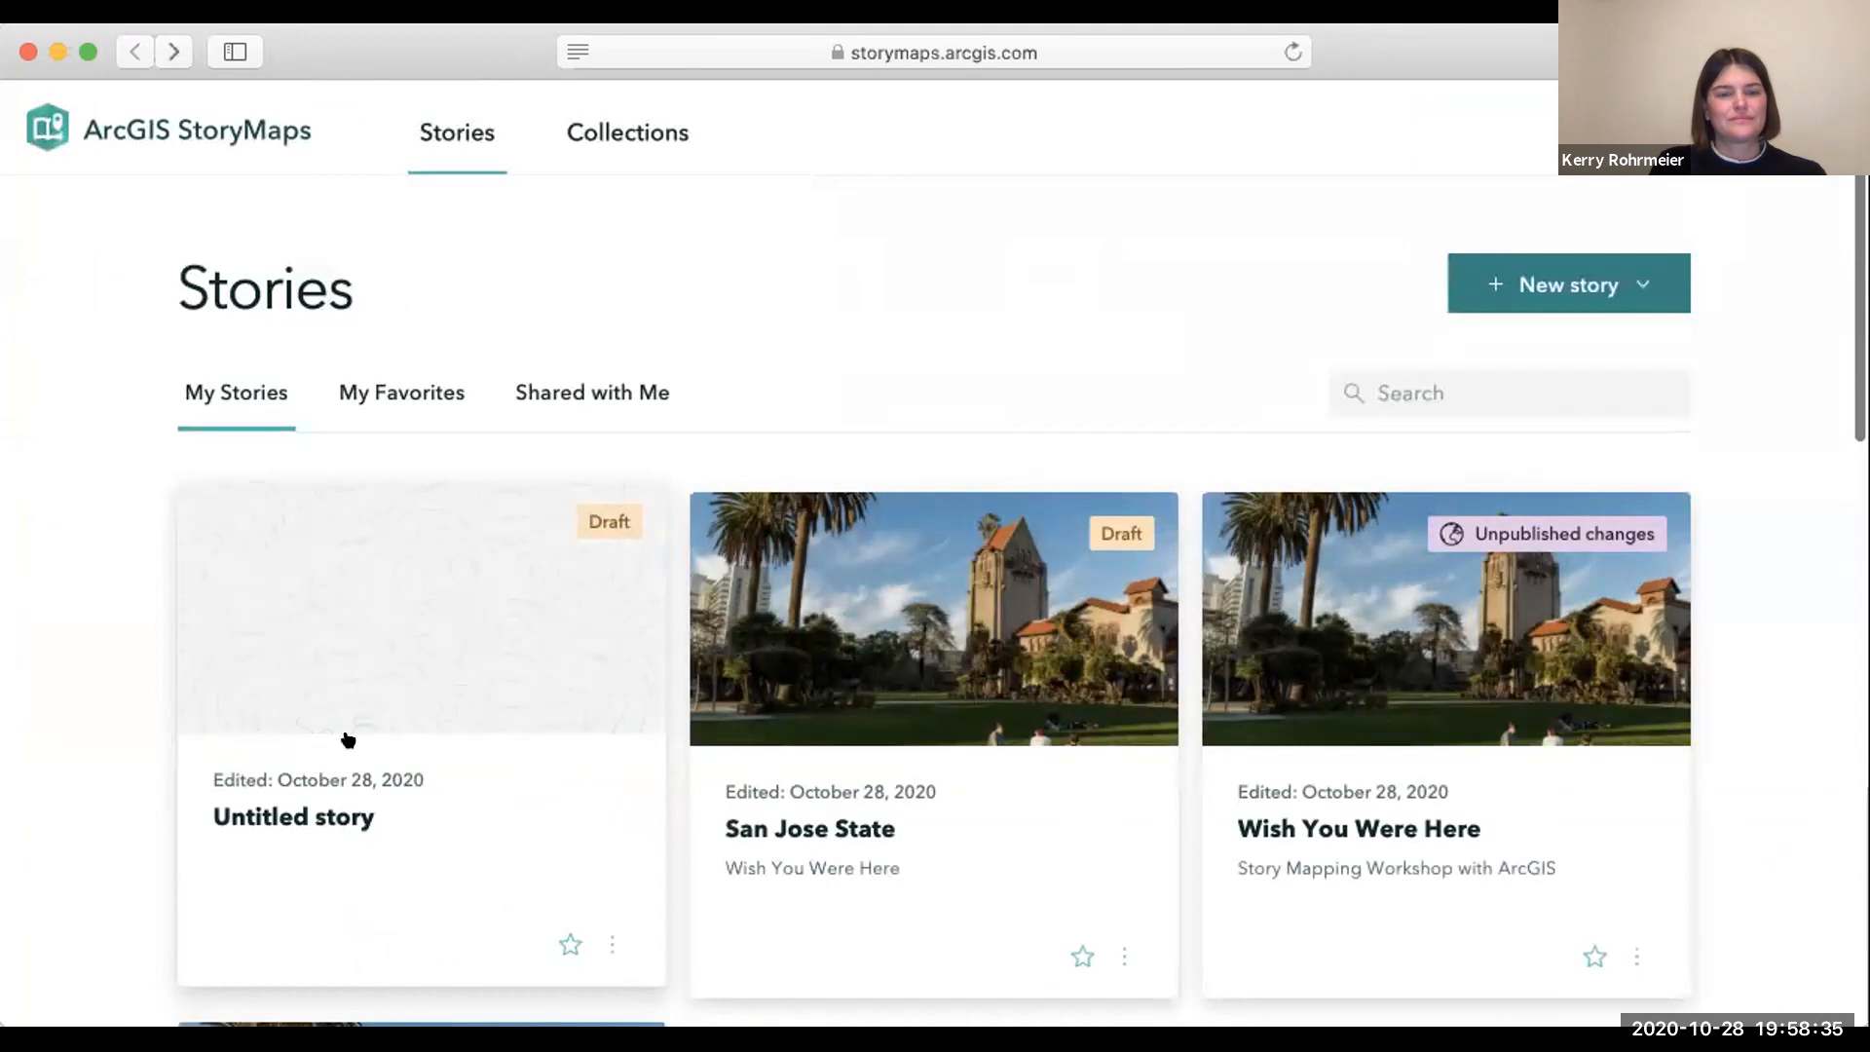
click(611, 943)
click(526, 883)
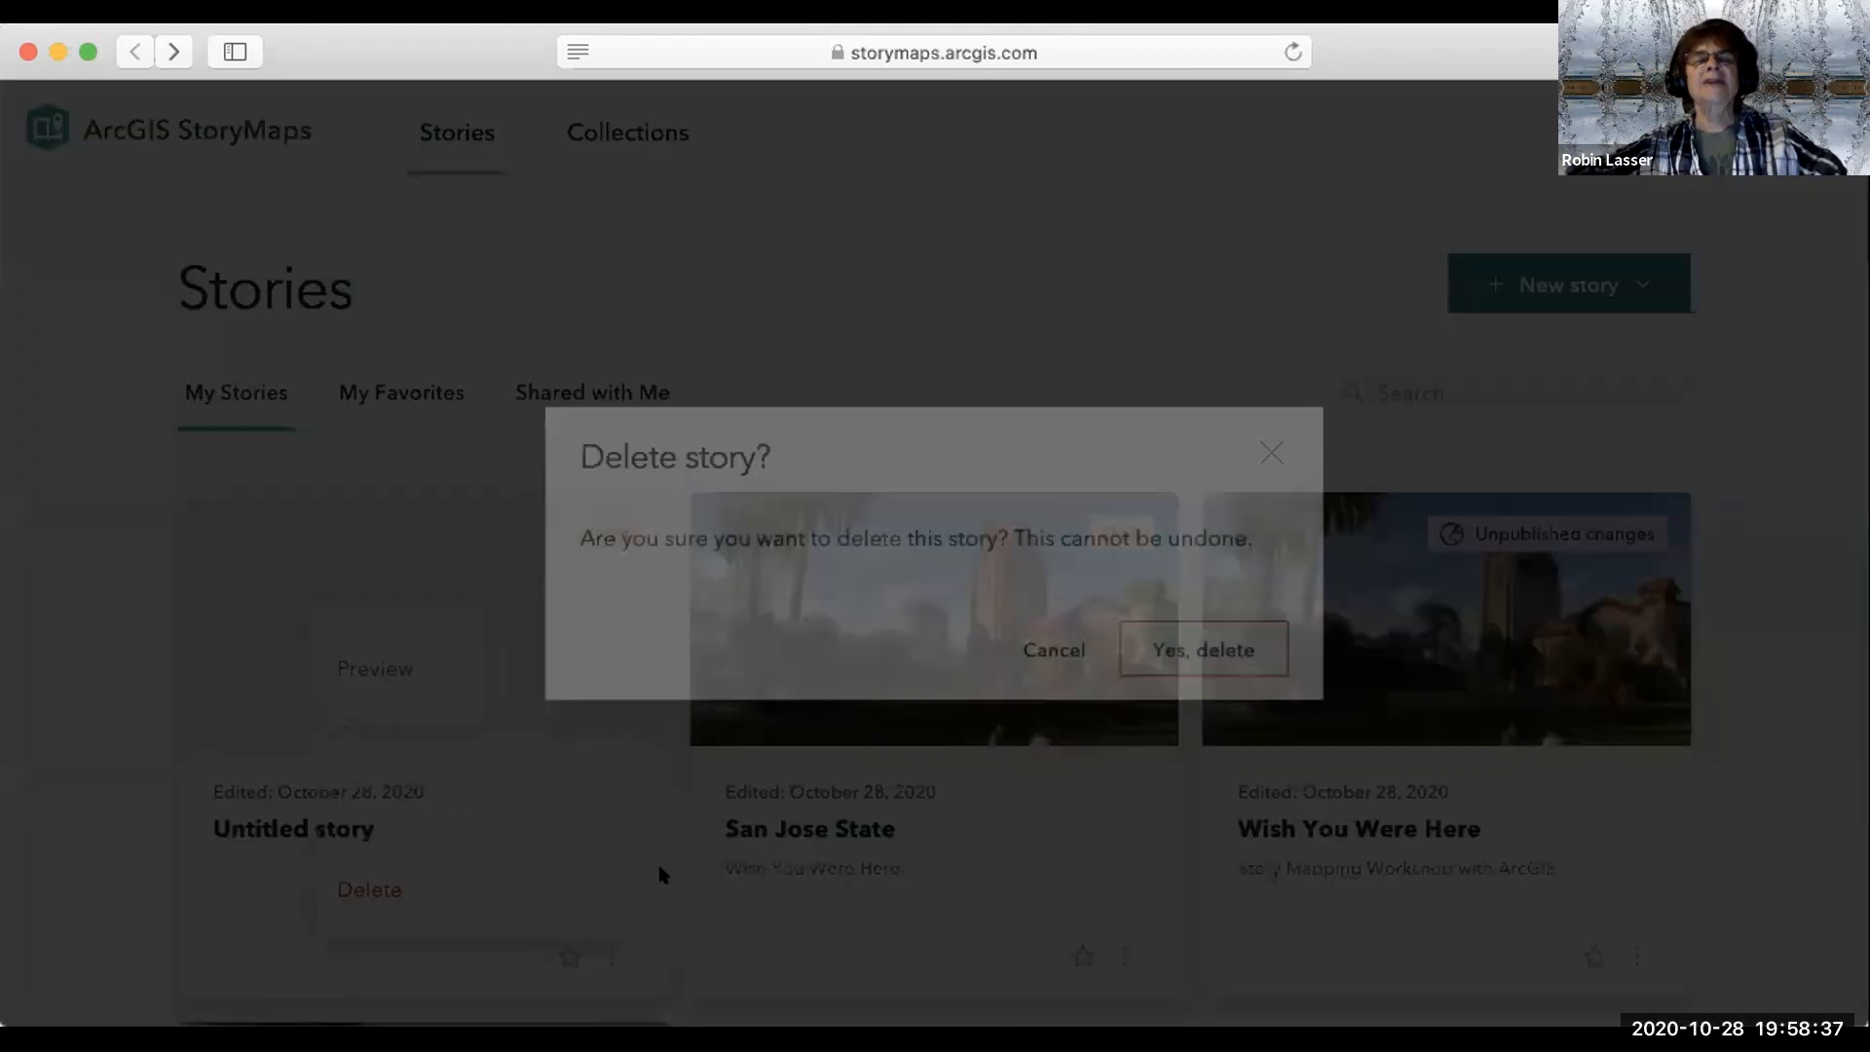
click(1214, 648)
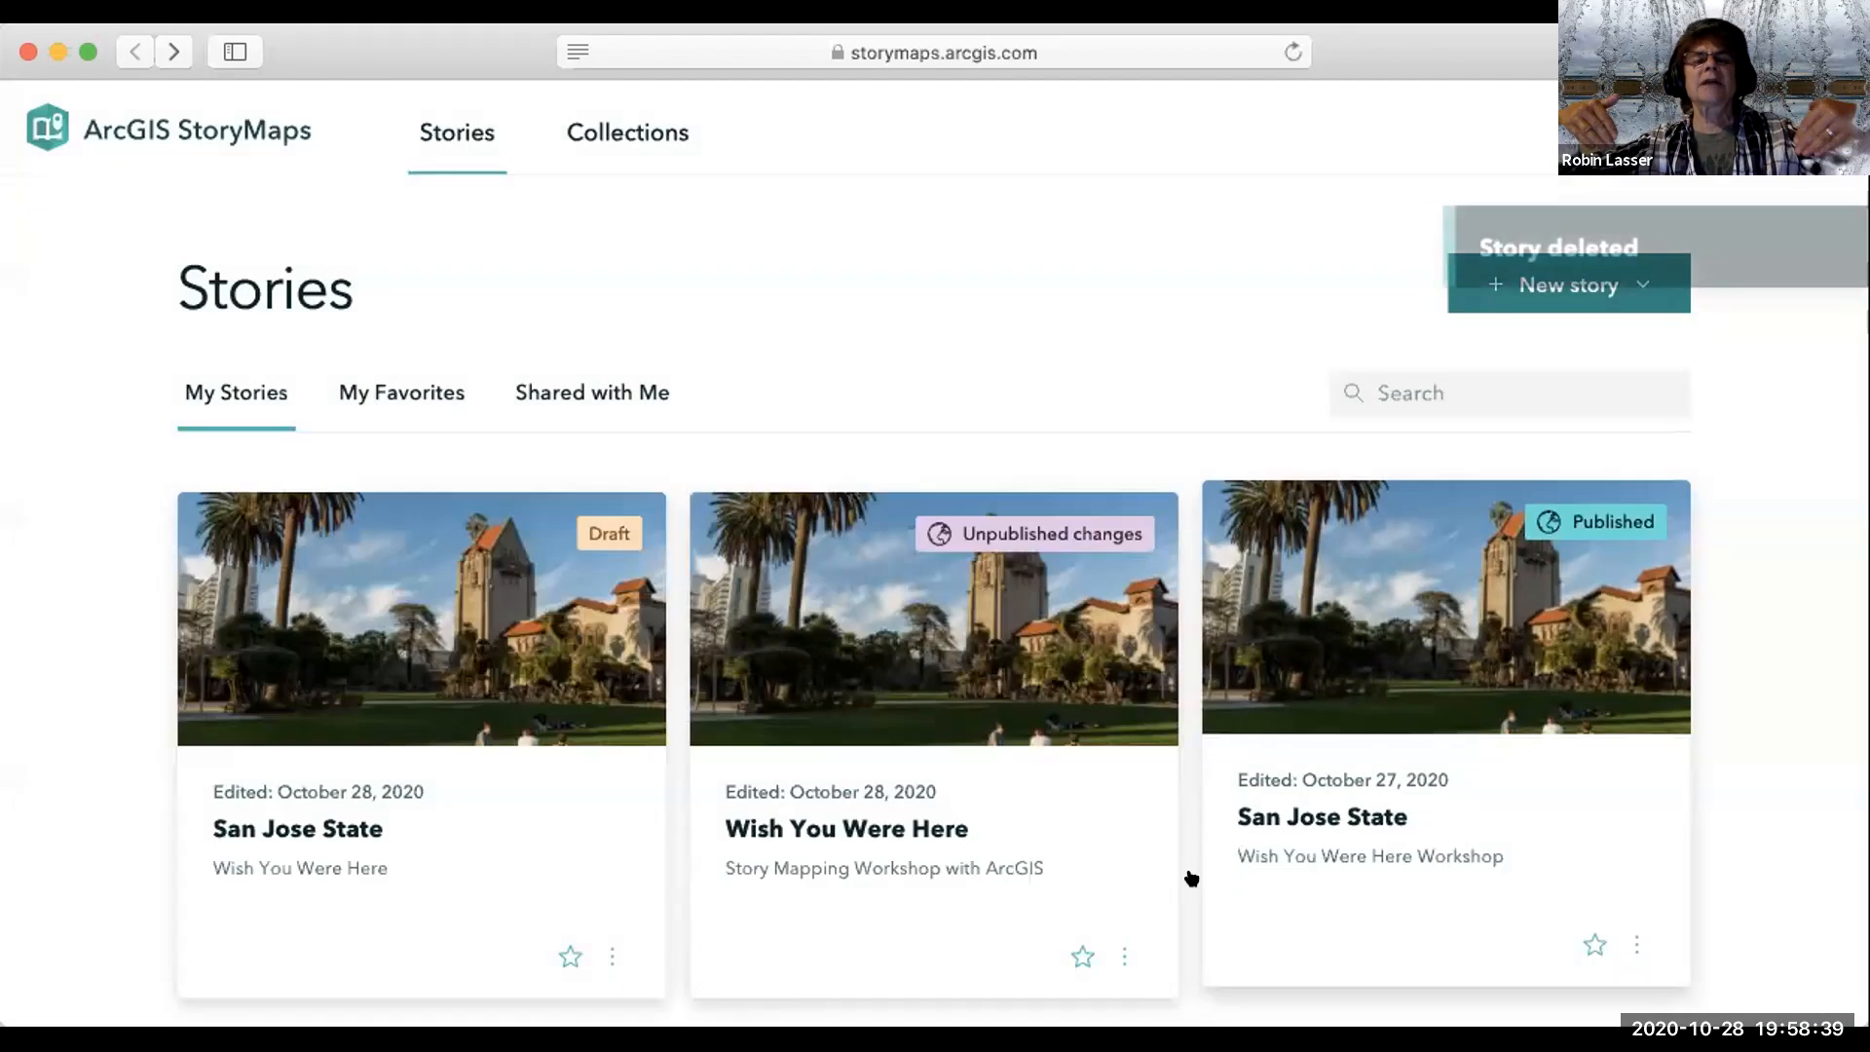
click(610, 936)
click(613, 875)
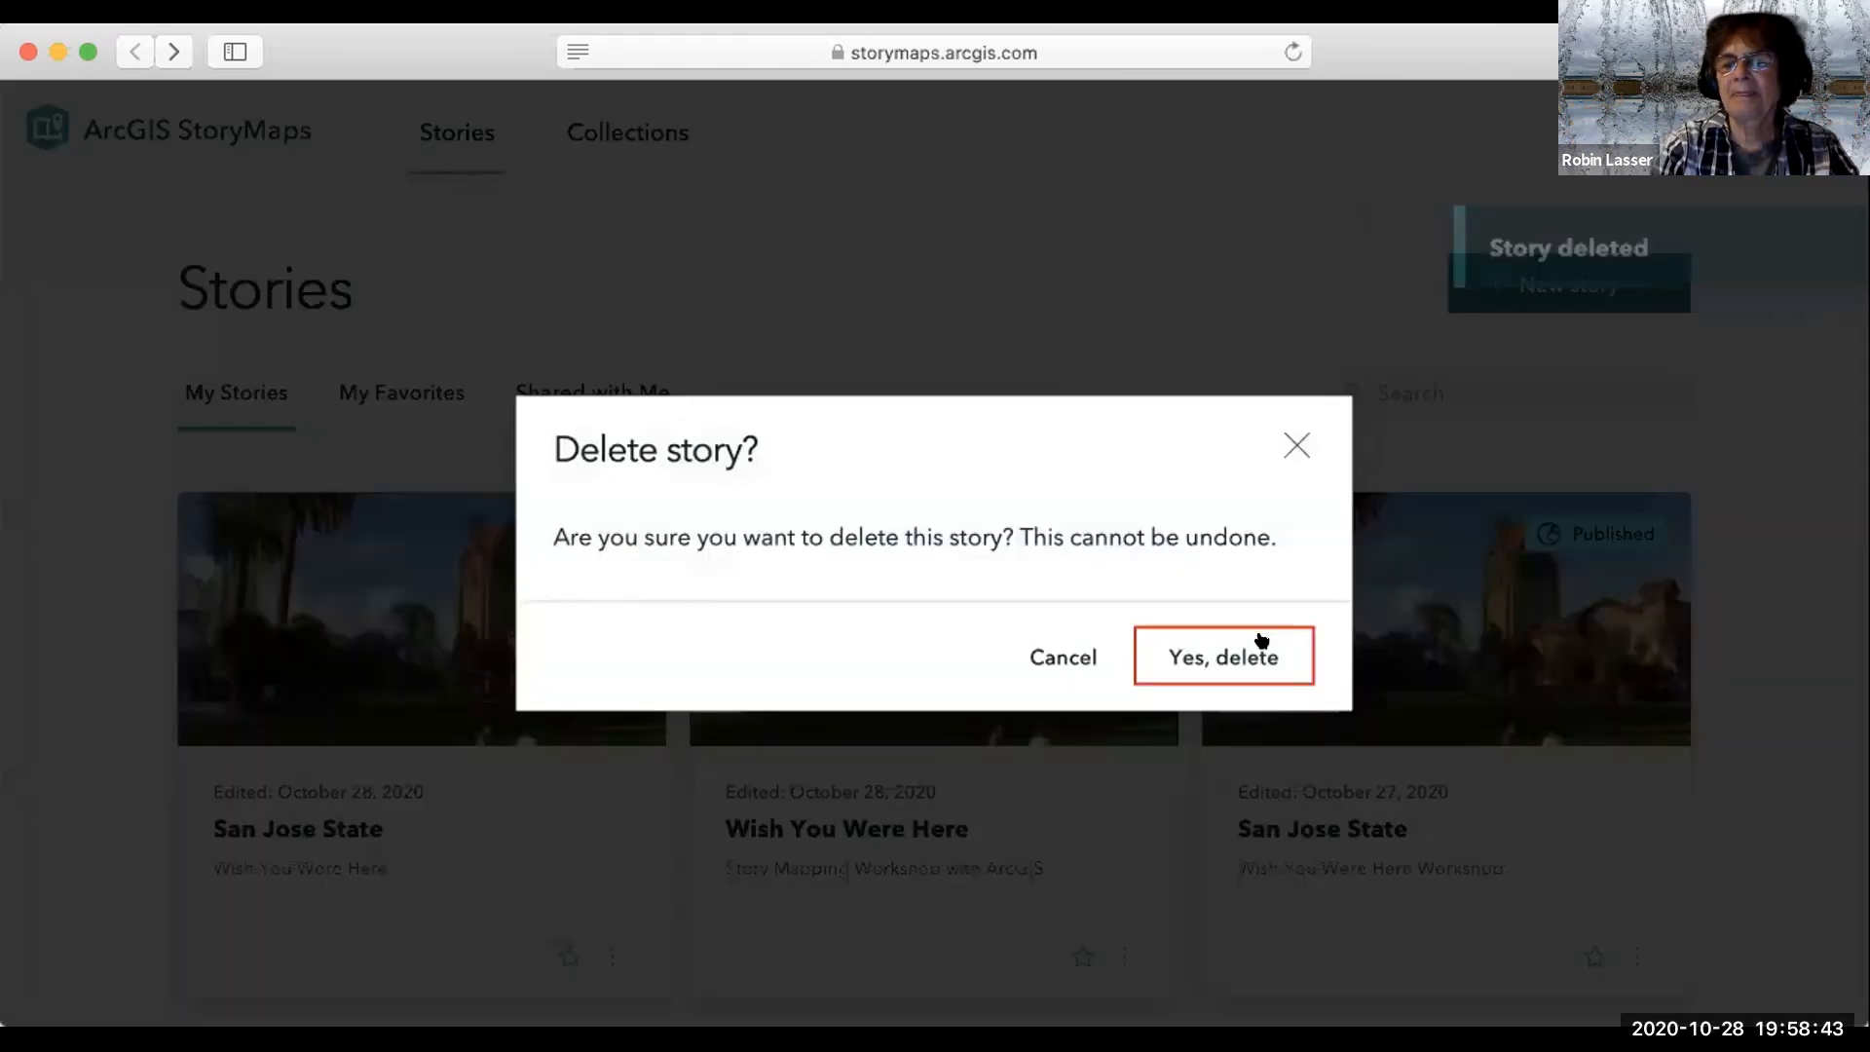
click(1256, 639)
Check the remaining San Jose State story, then delete it as well.
scroll(1188, 680, down, 3)
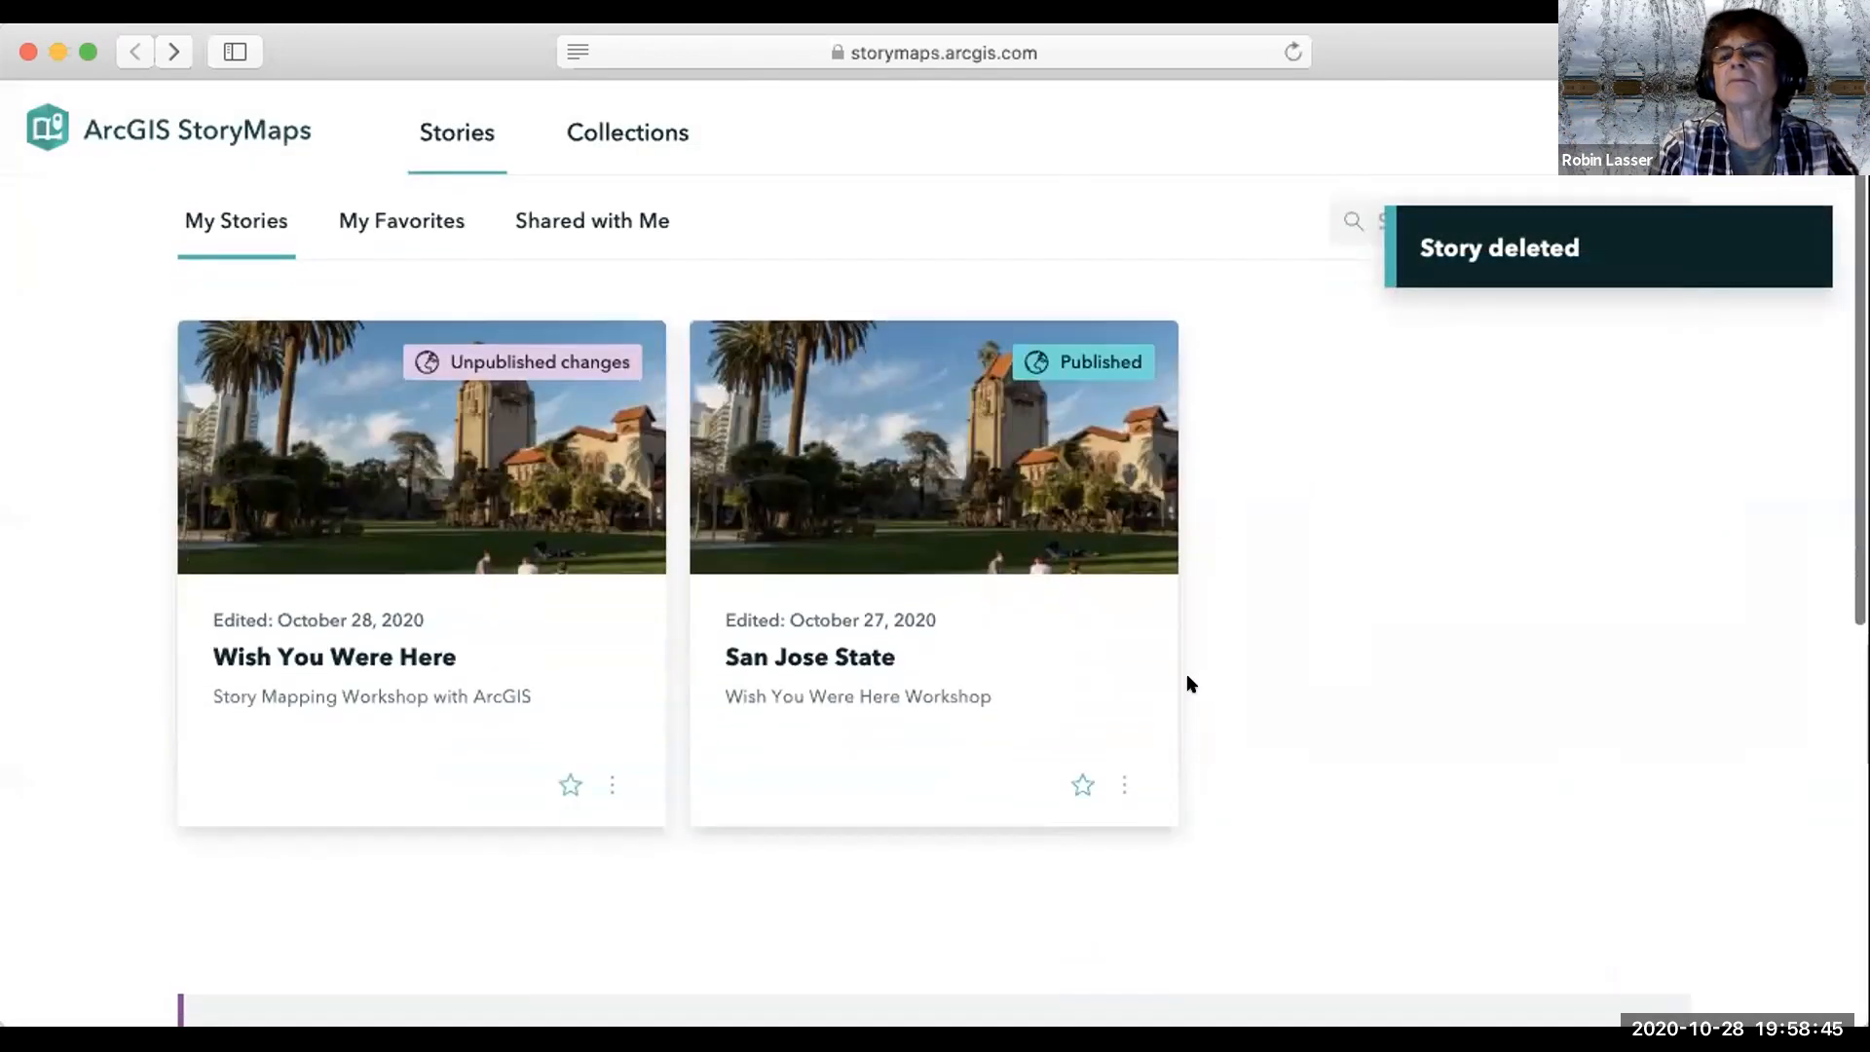
scroll(1159, 675, down, 2)
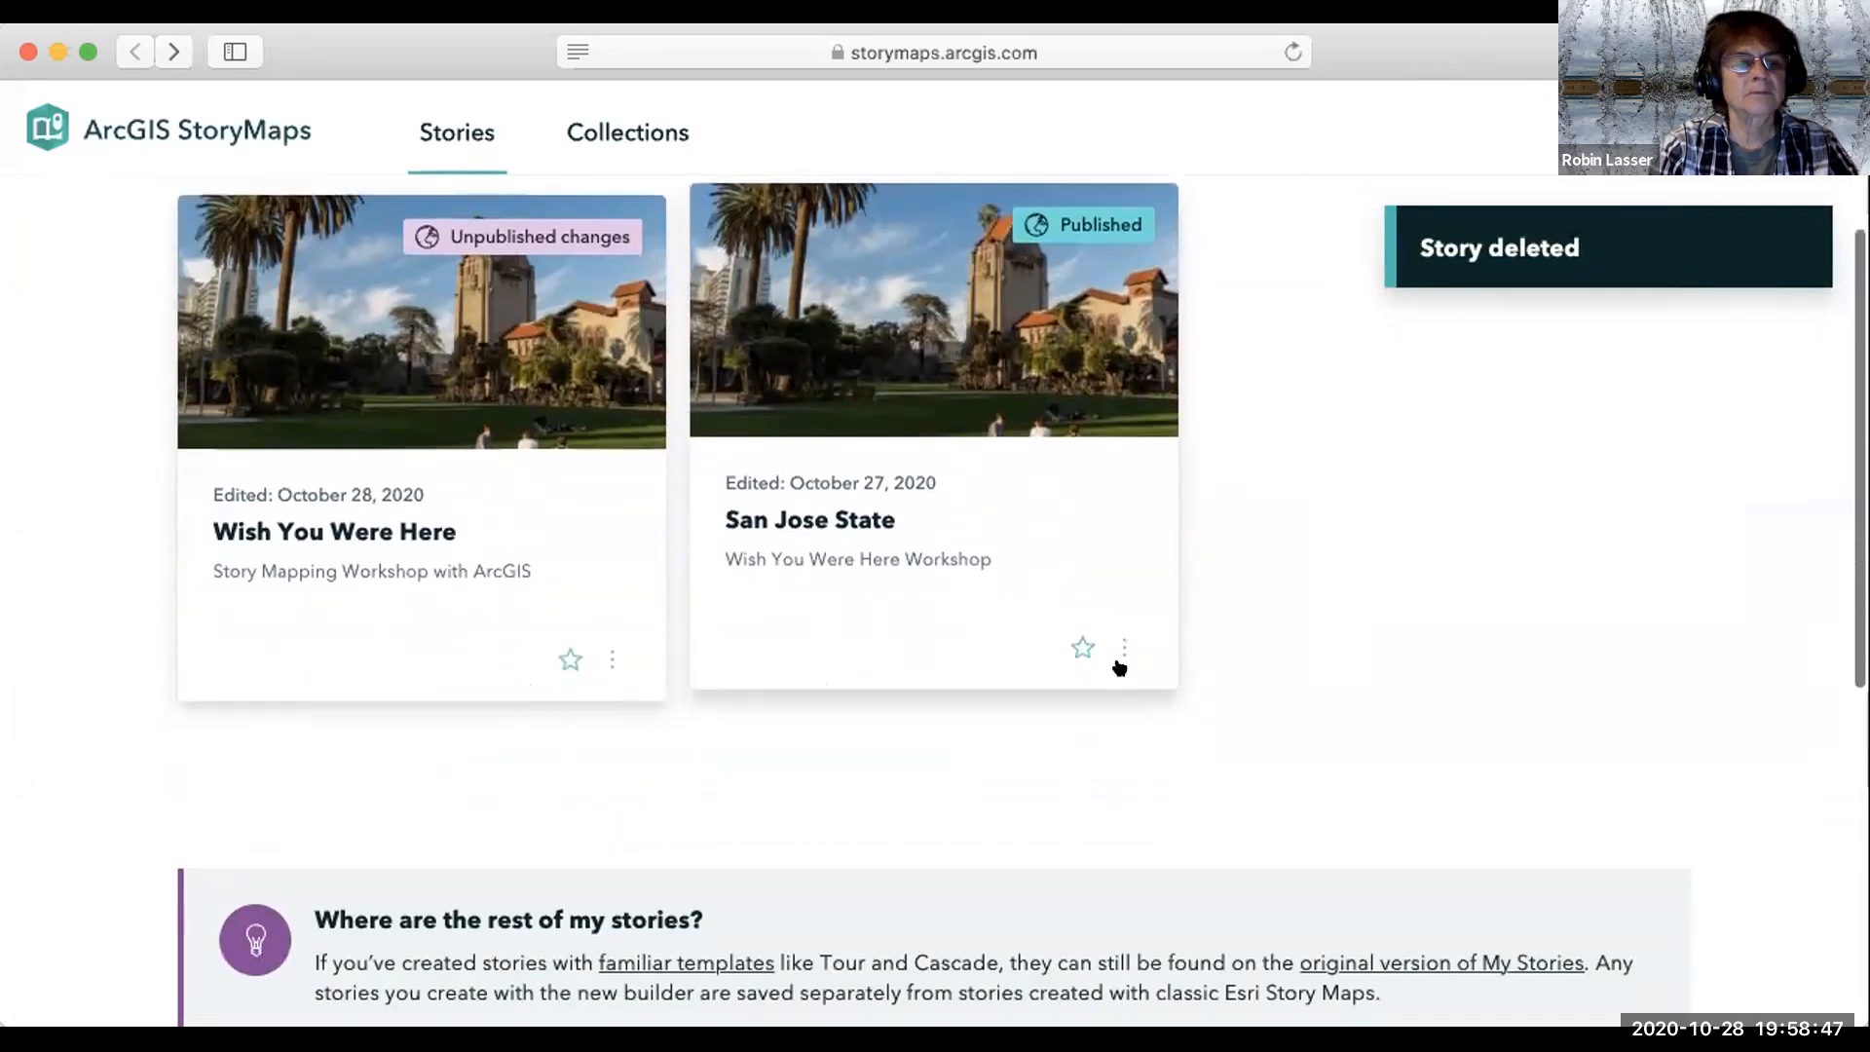
click(1115, 658)
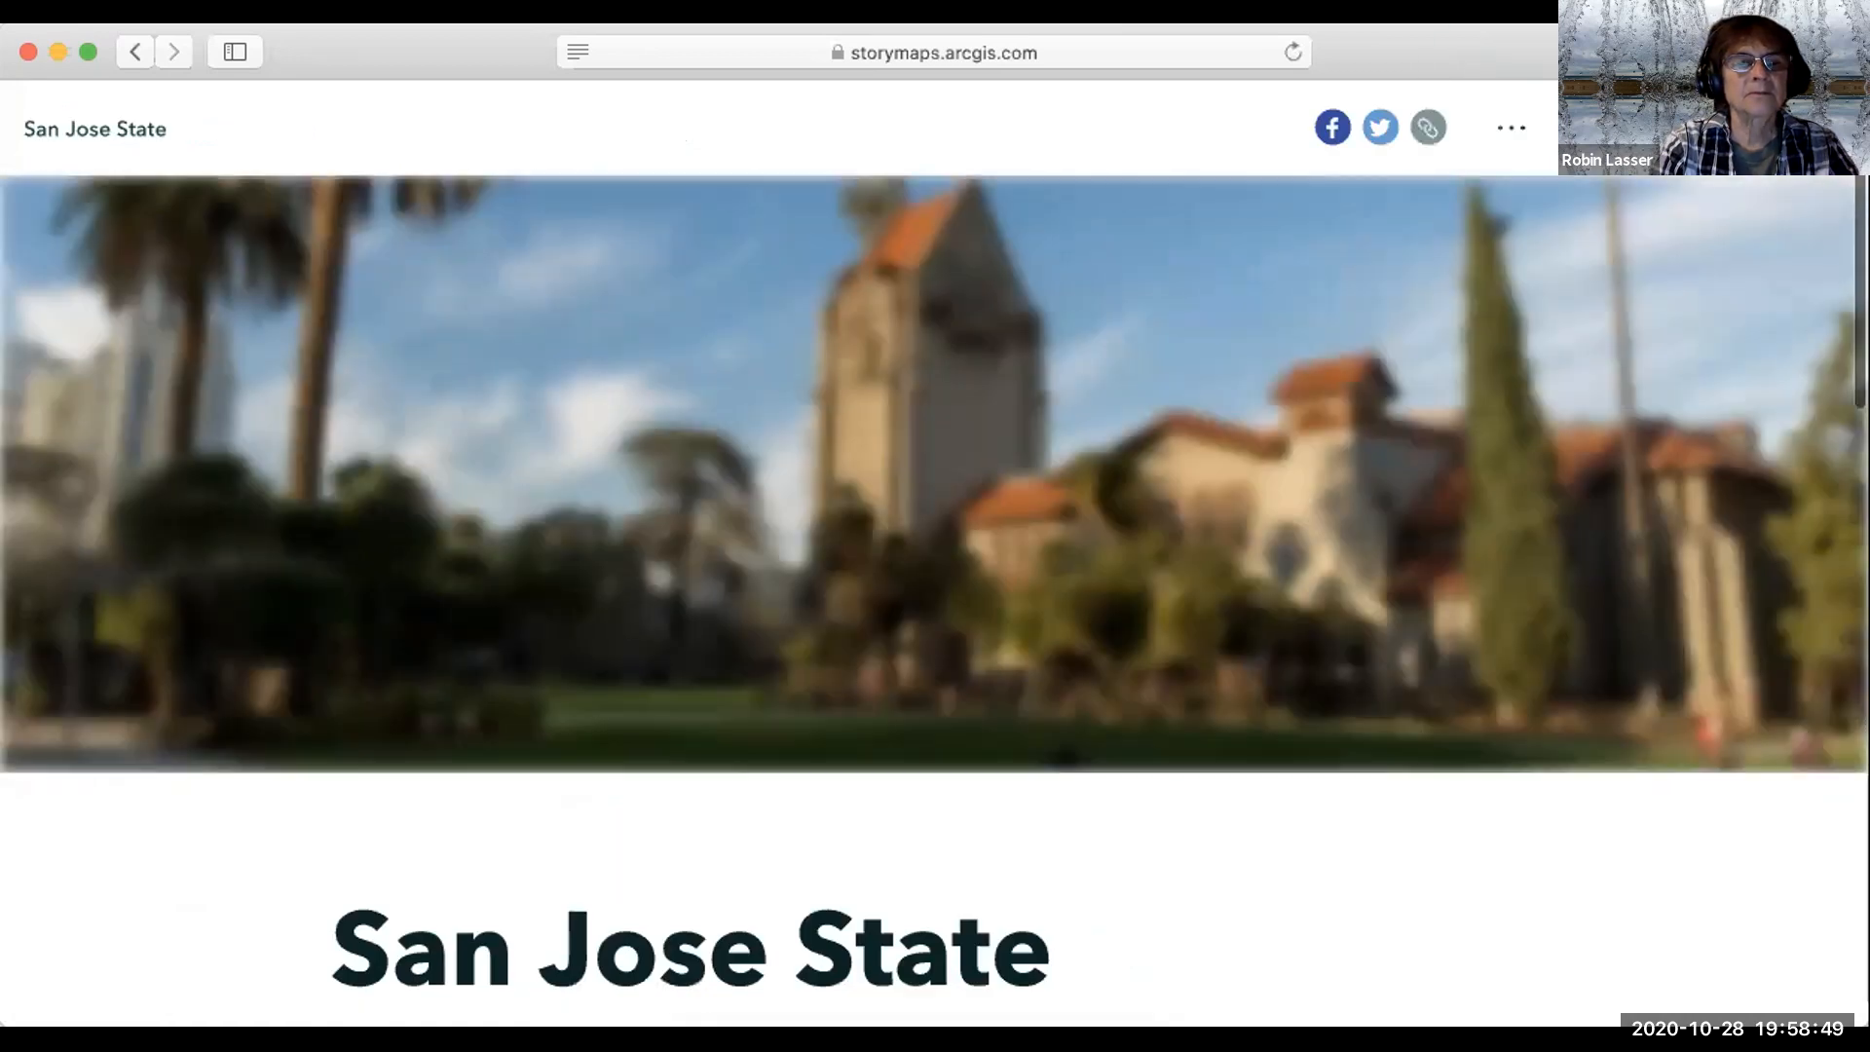
click(135, 52)
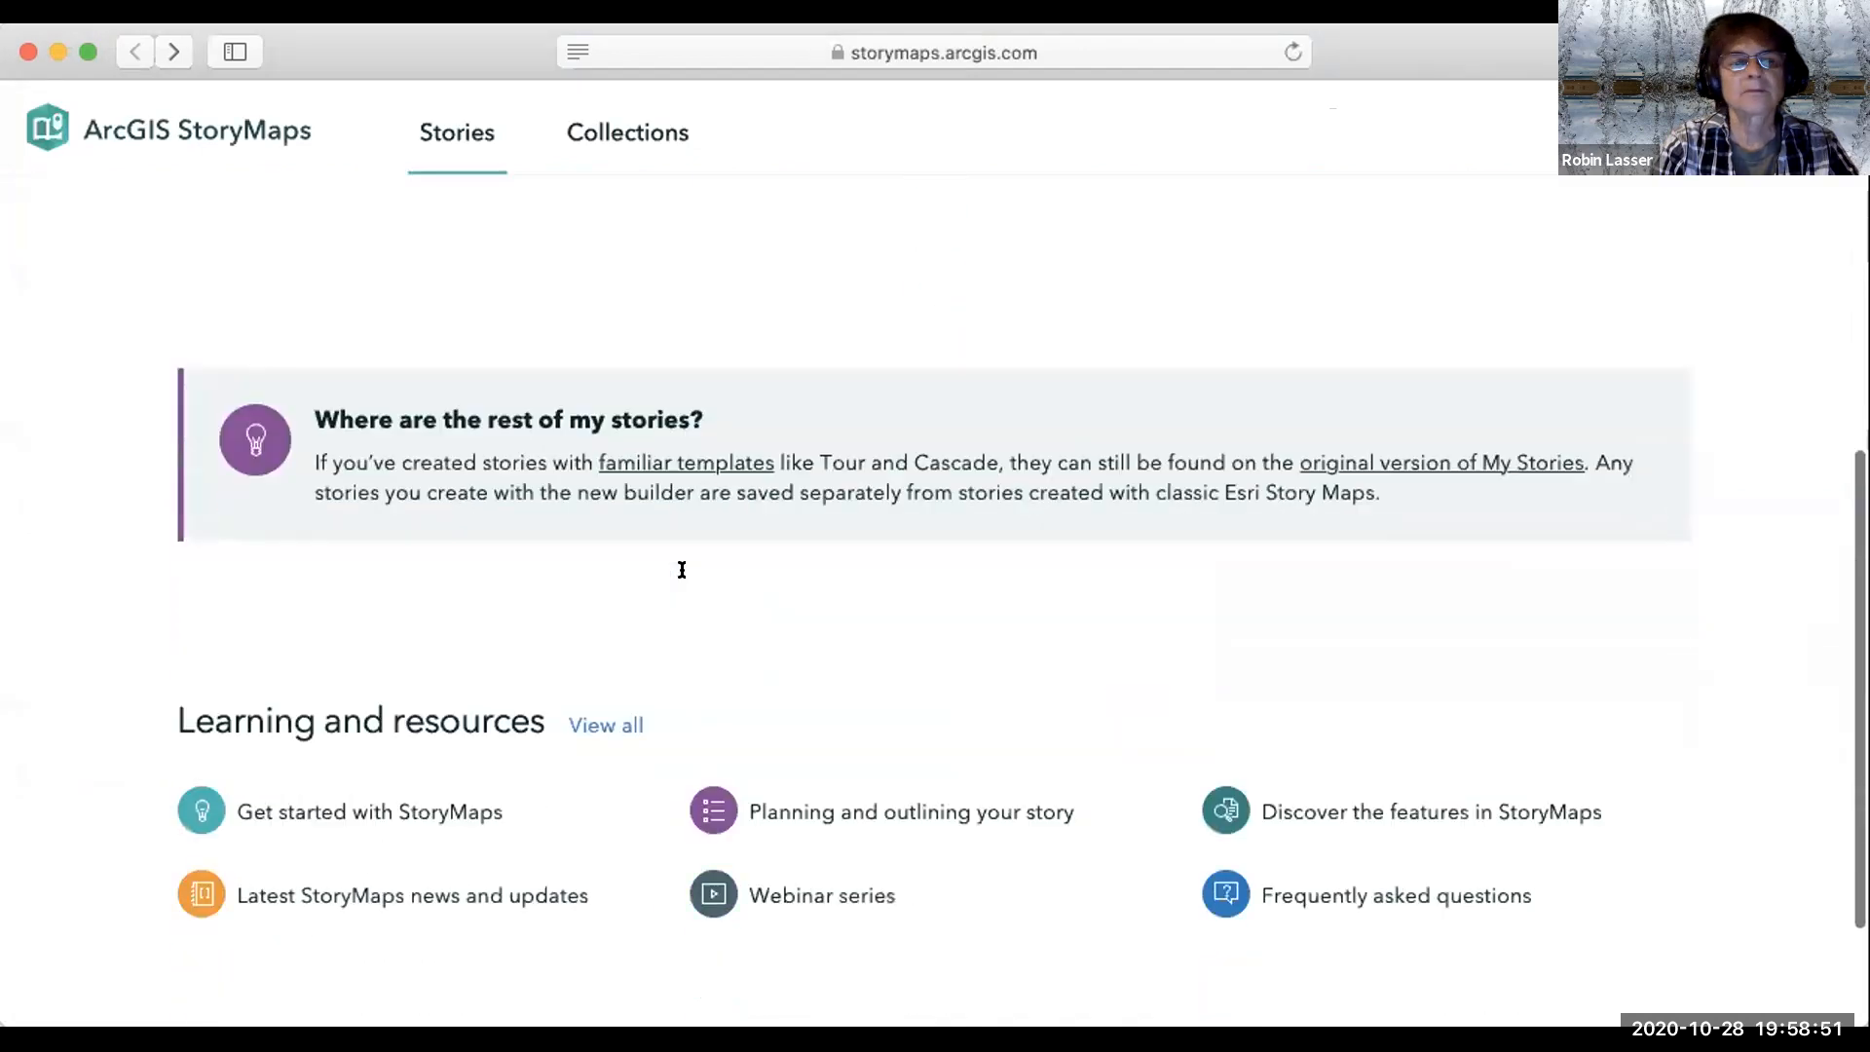
scroll(1034, 234, up, 7)
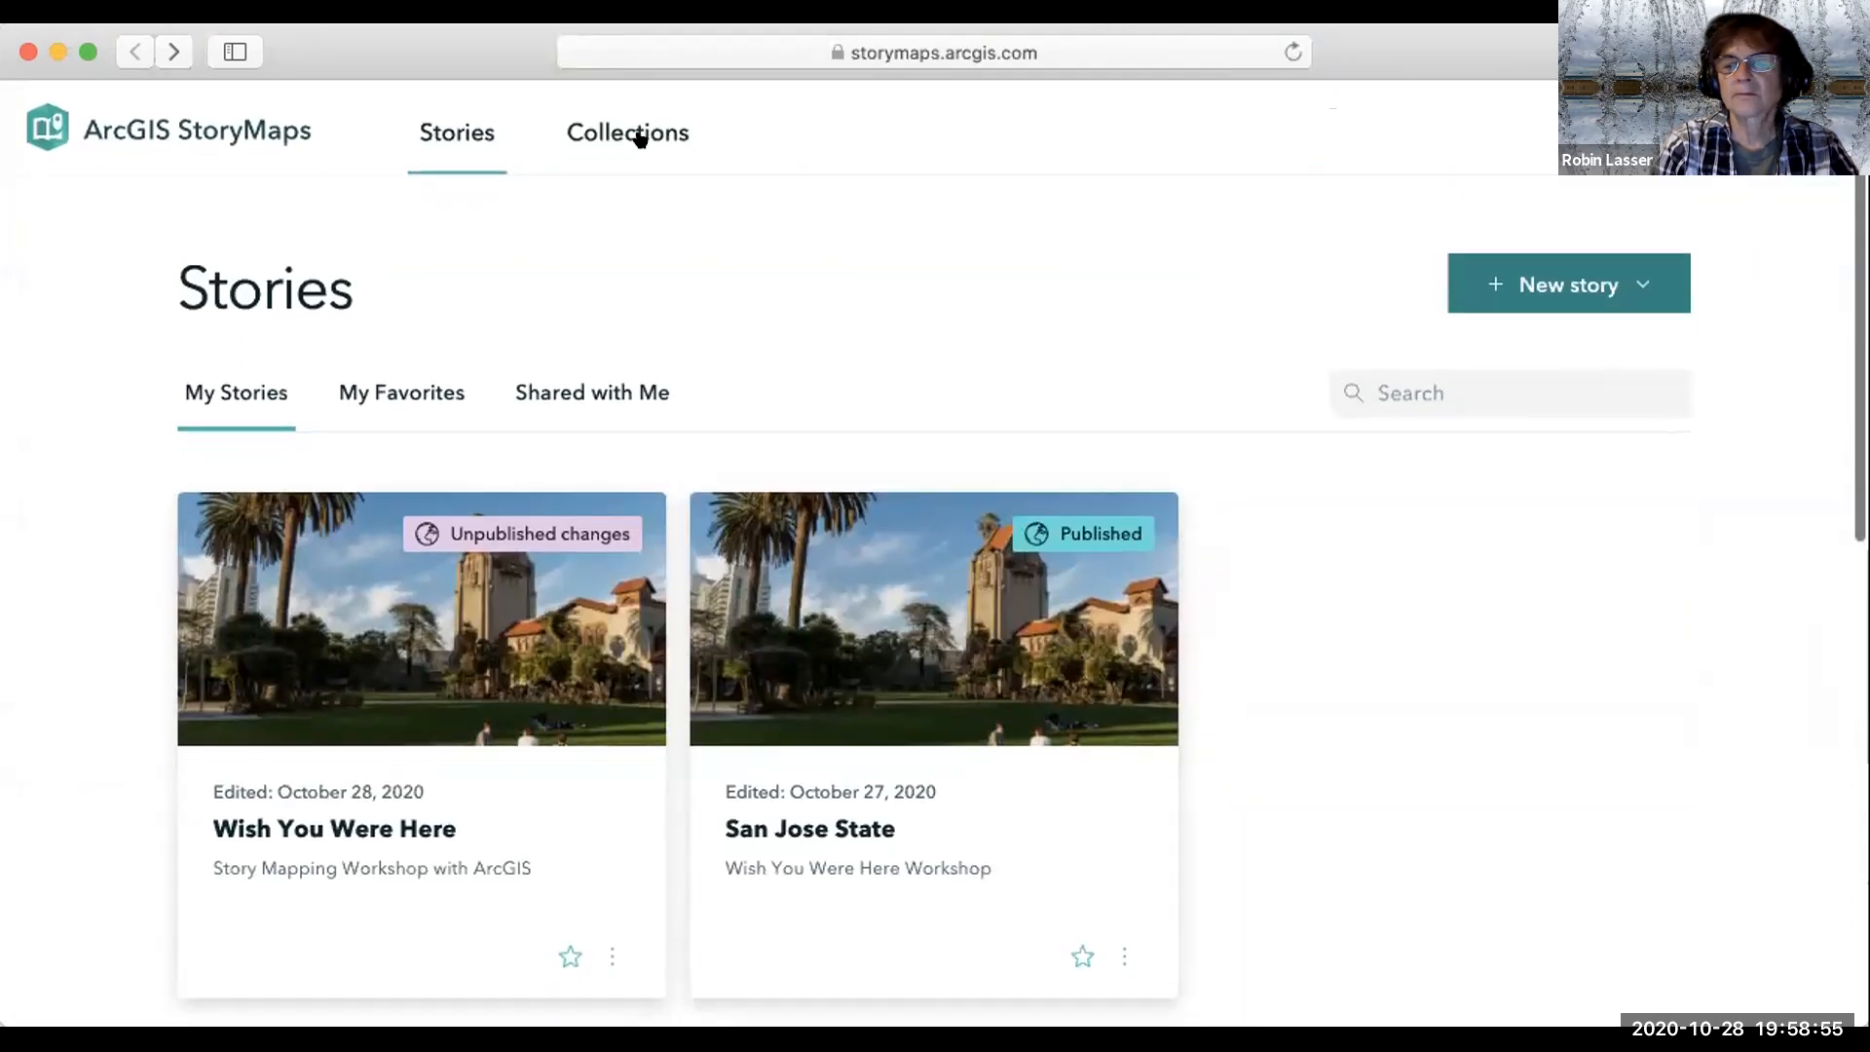
click(1122, 942)
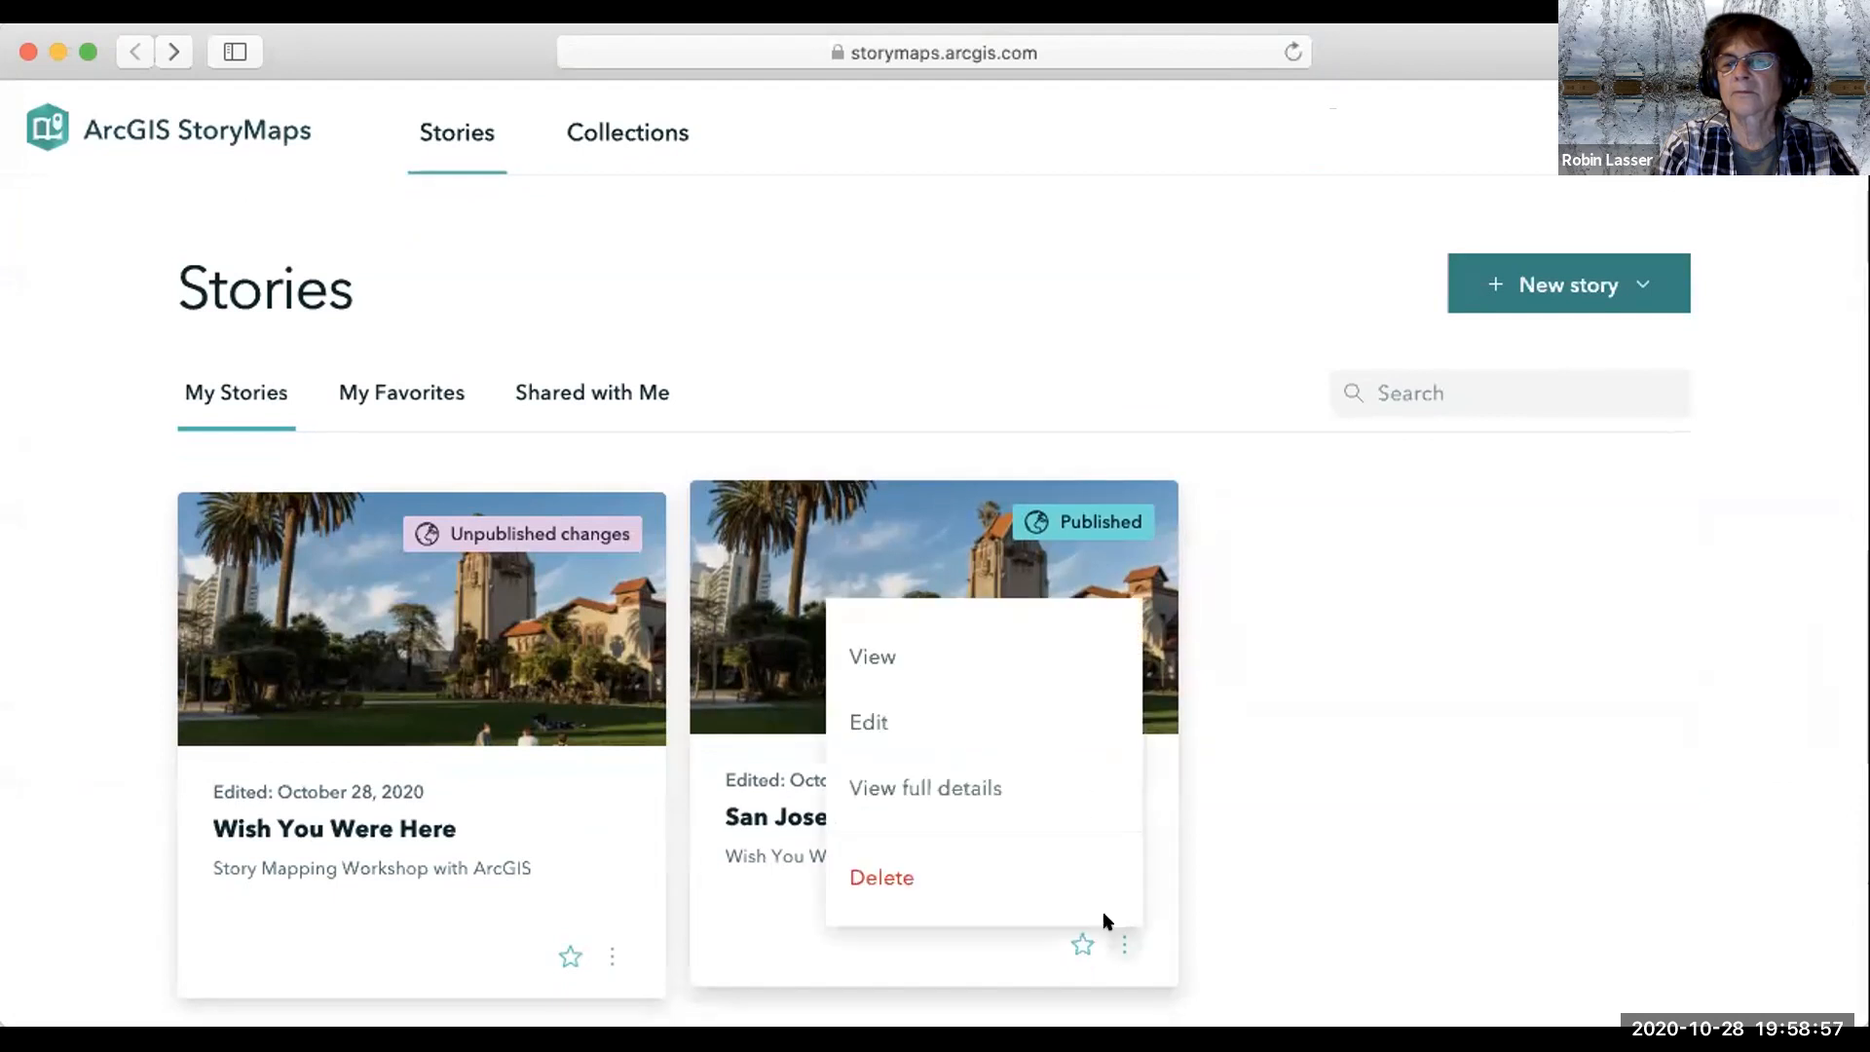
click(997, 880)
click(1149, 674)
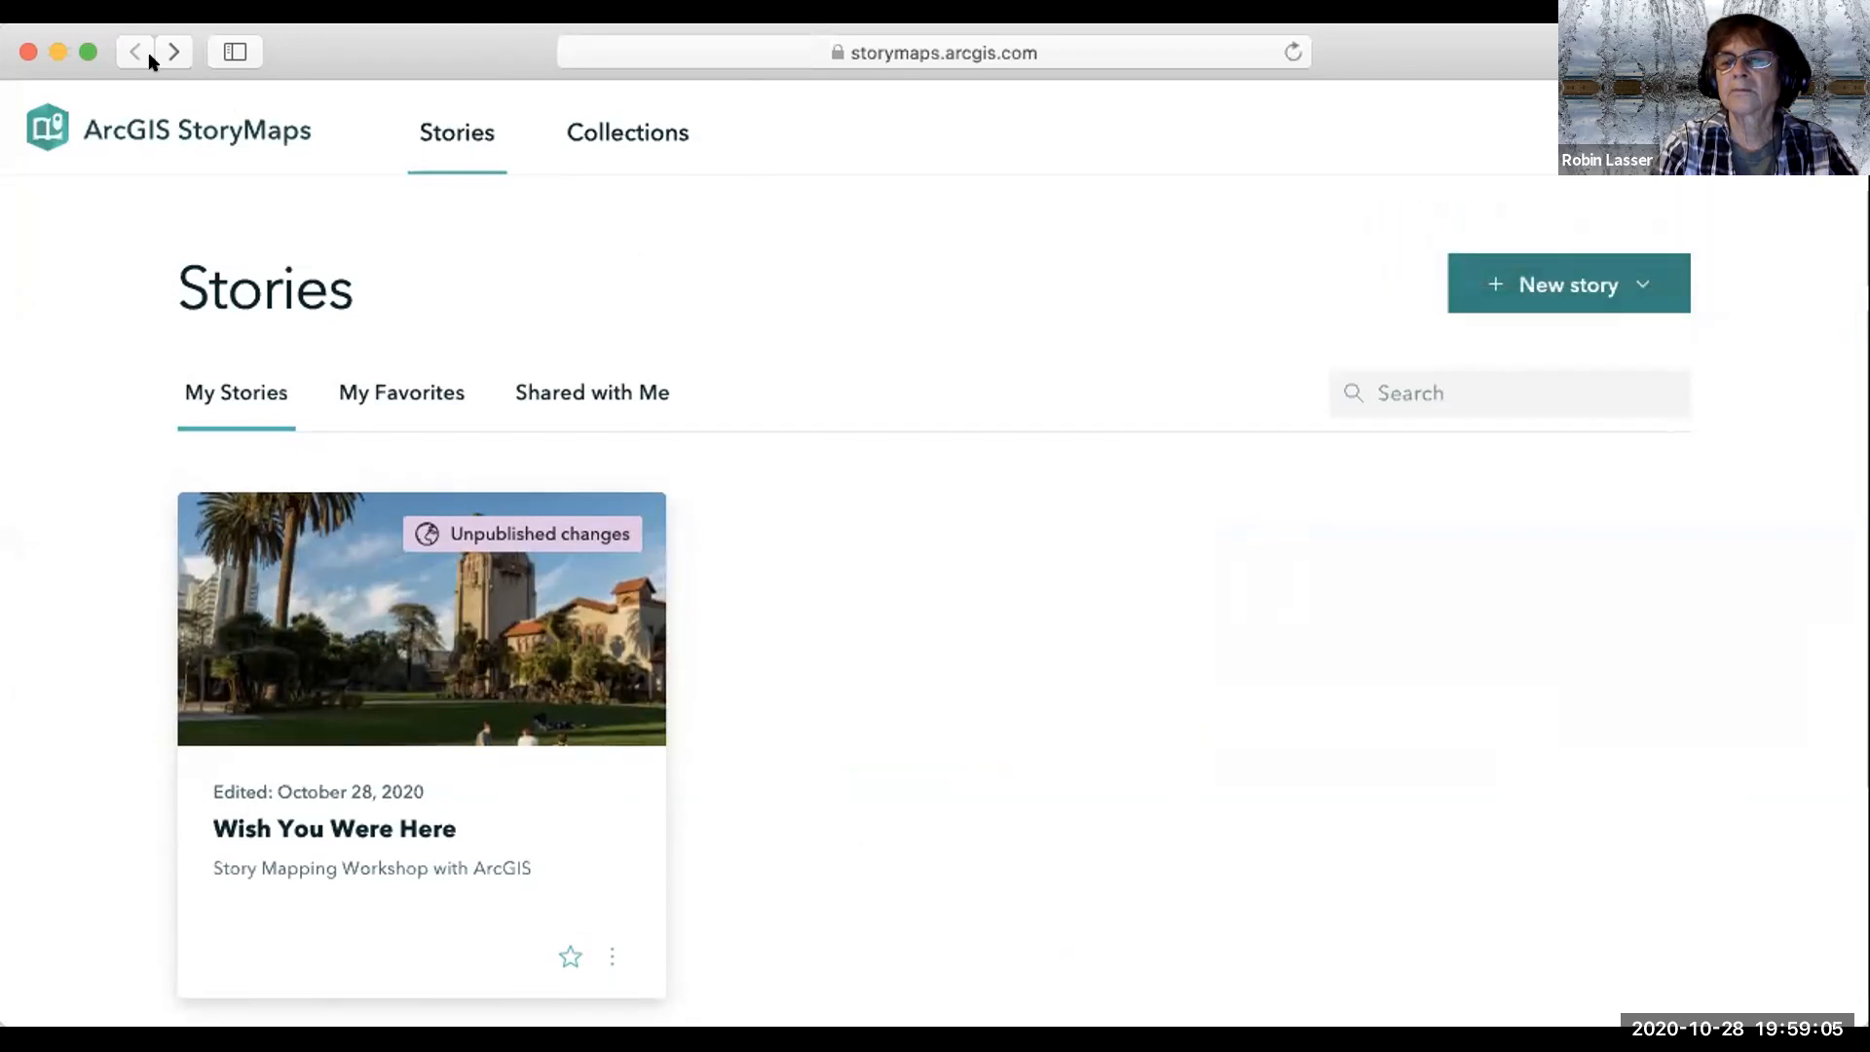
click(658, 39)
Go to arcgis.com and sign in with the saved account details.
key(BackSpace)
text(arcgi)
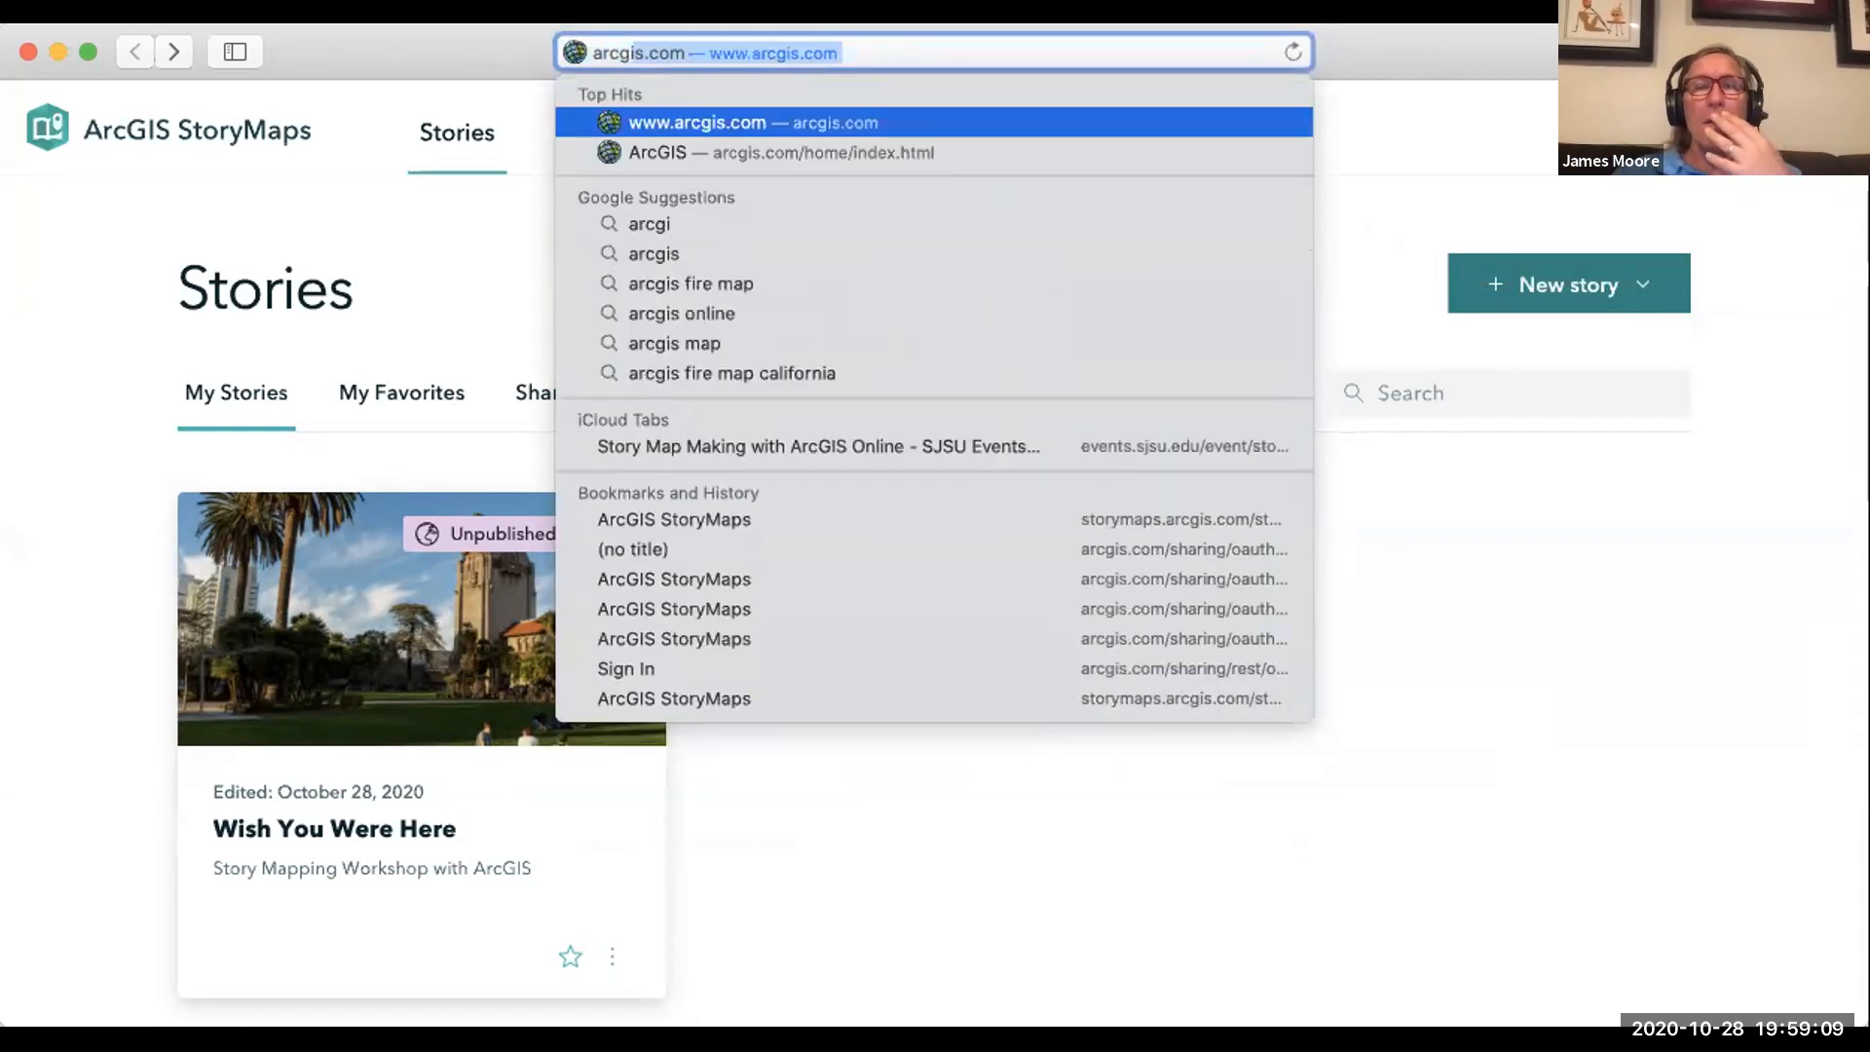
key(Return)
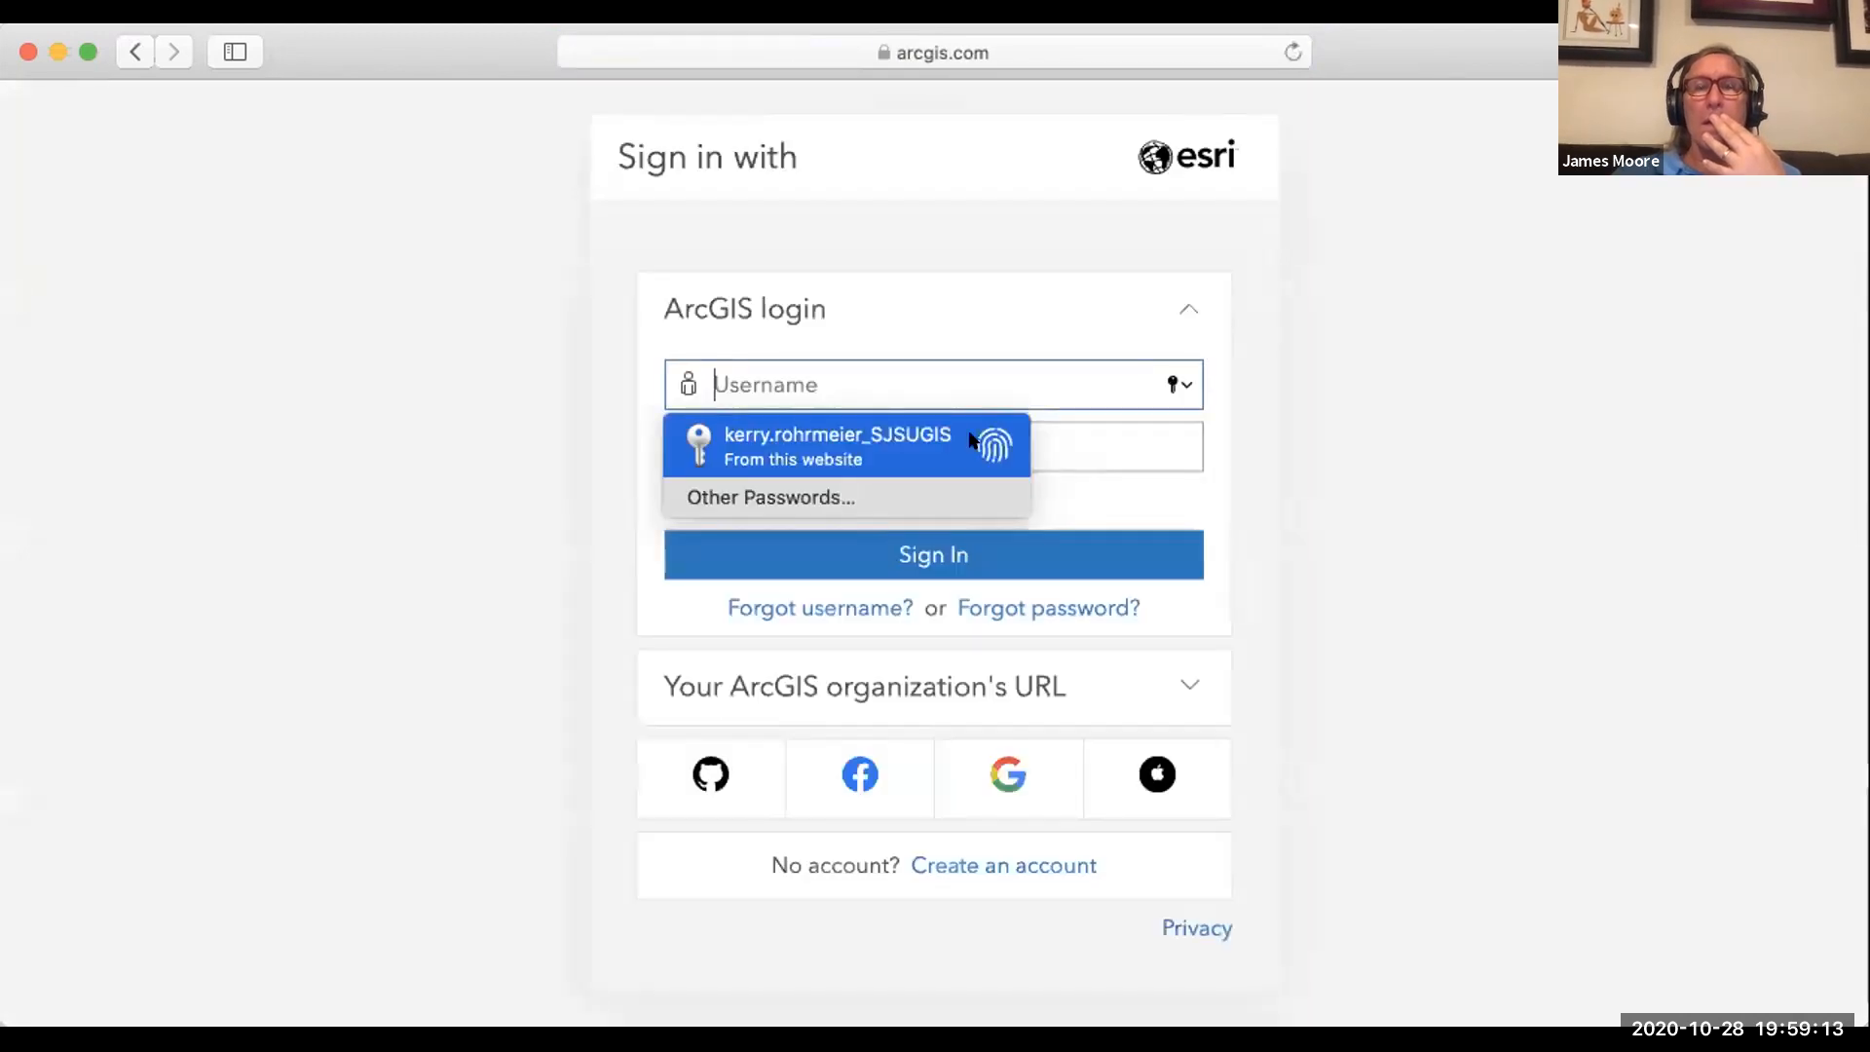
click(970, 440)
key(Return)
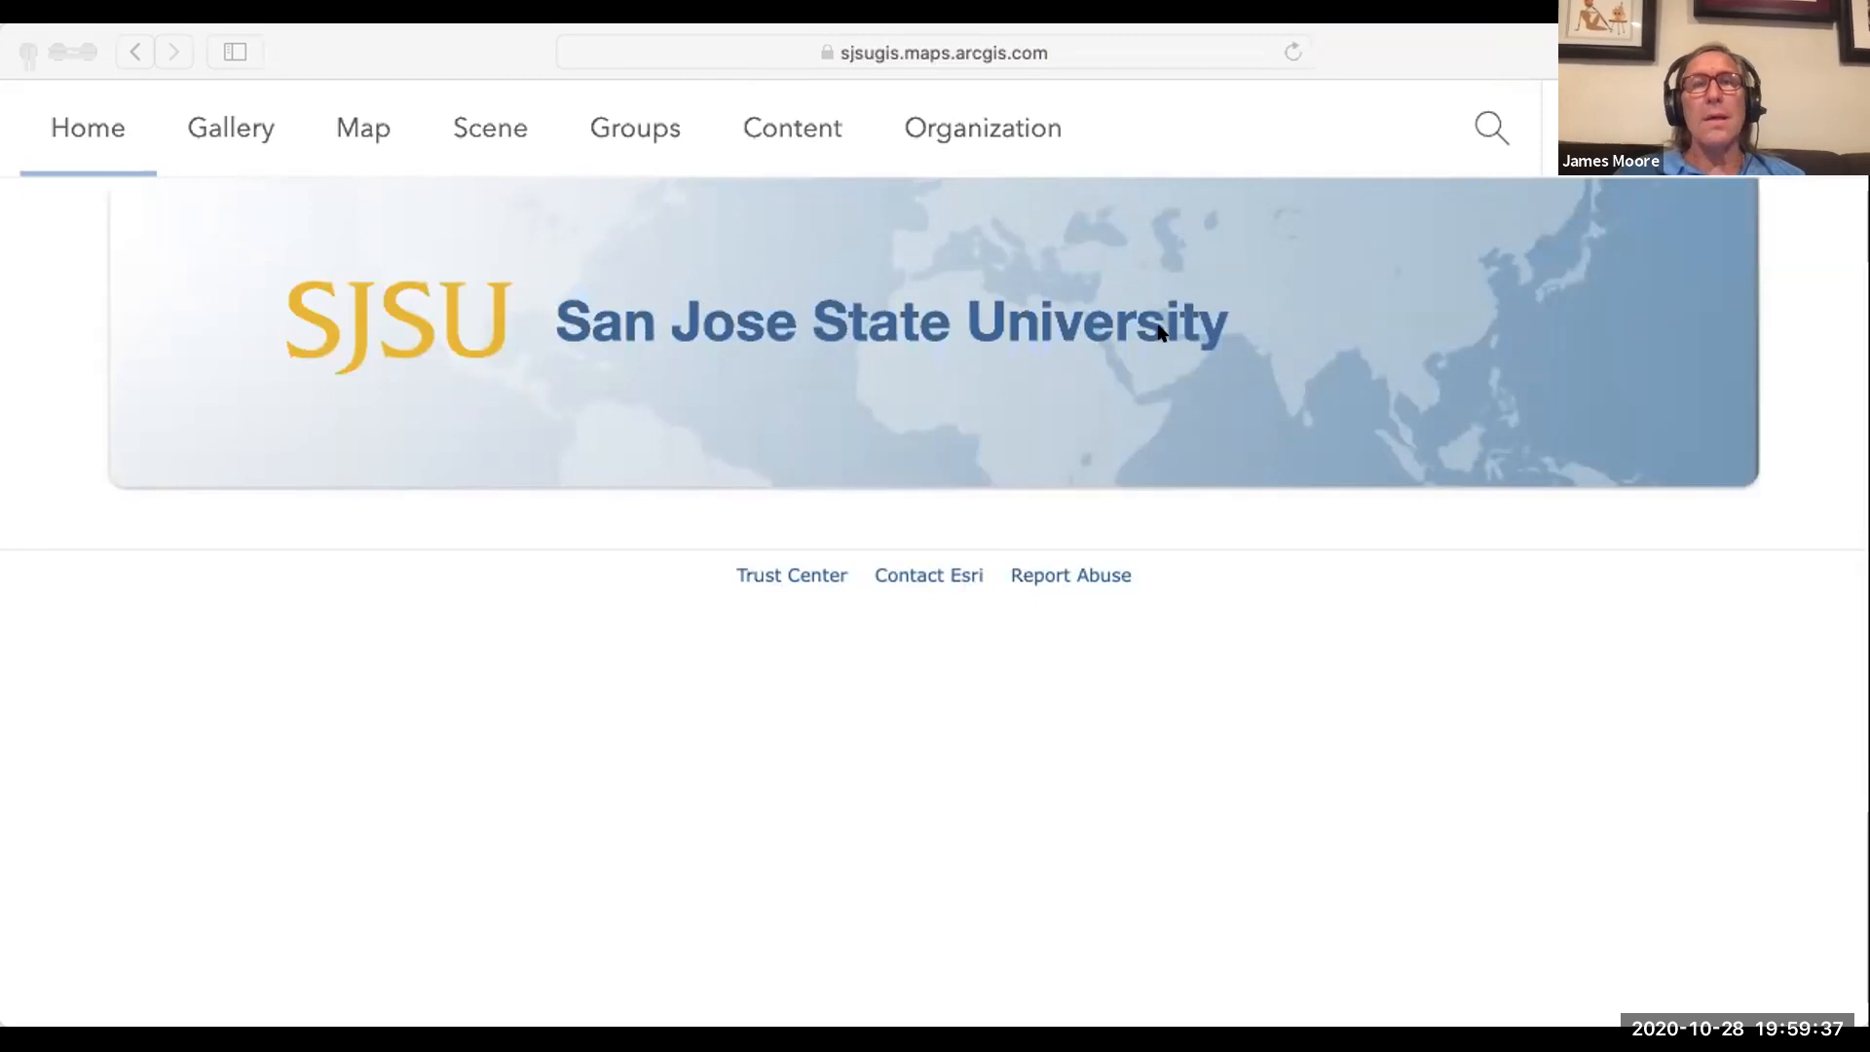
Bring the browser with the shared My First Story Map story to the front.
click(1373, 33)
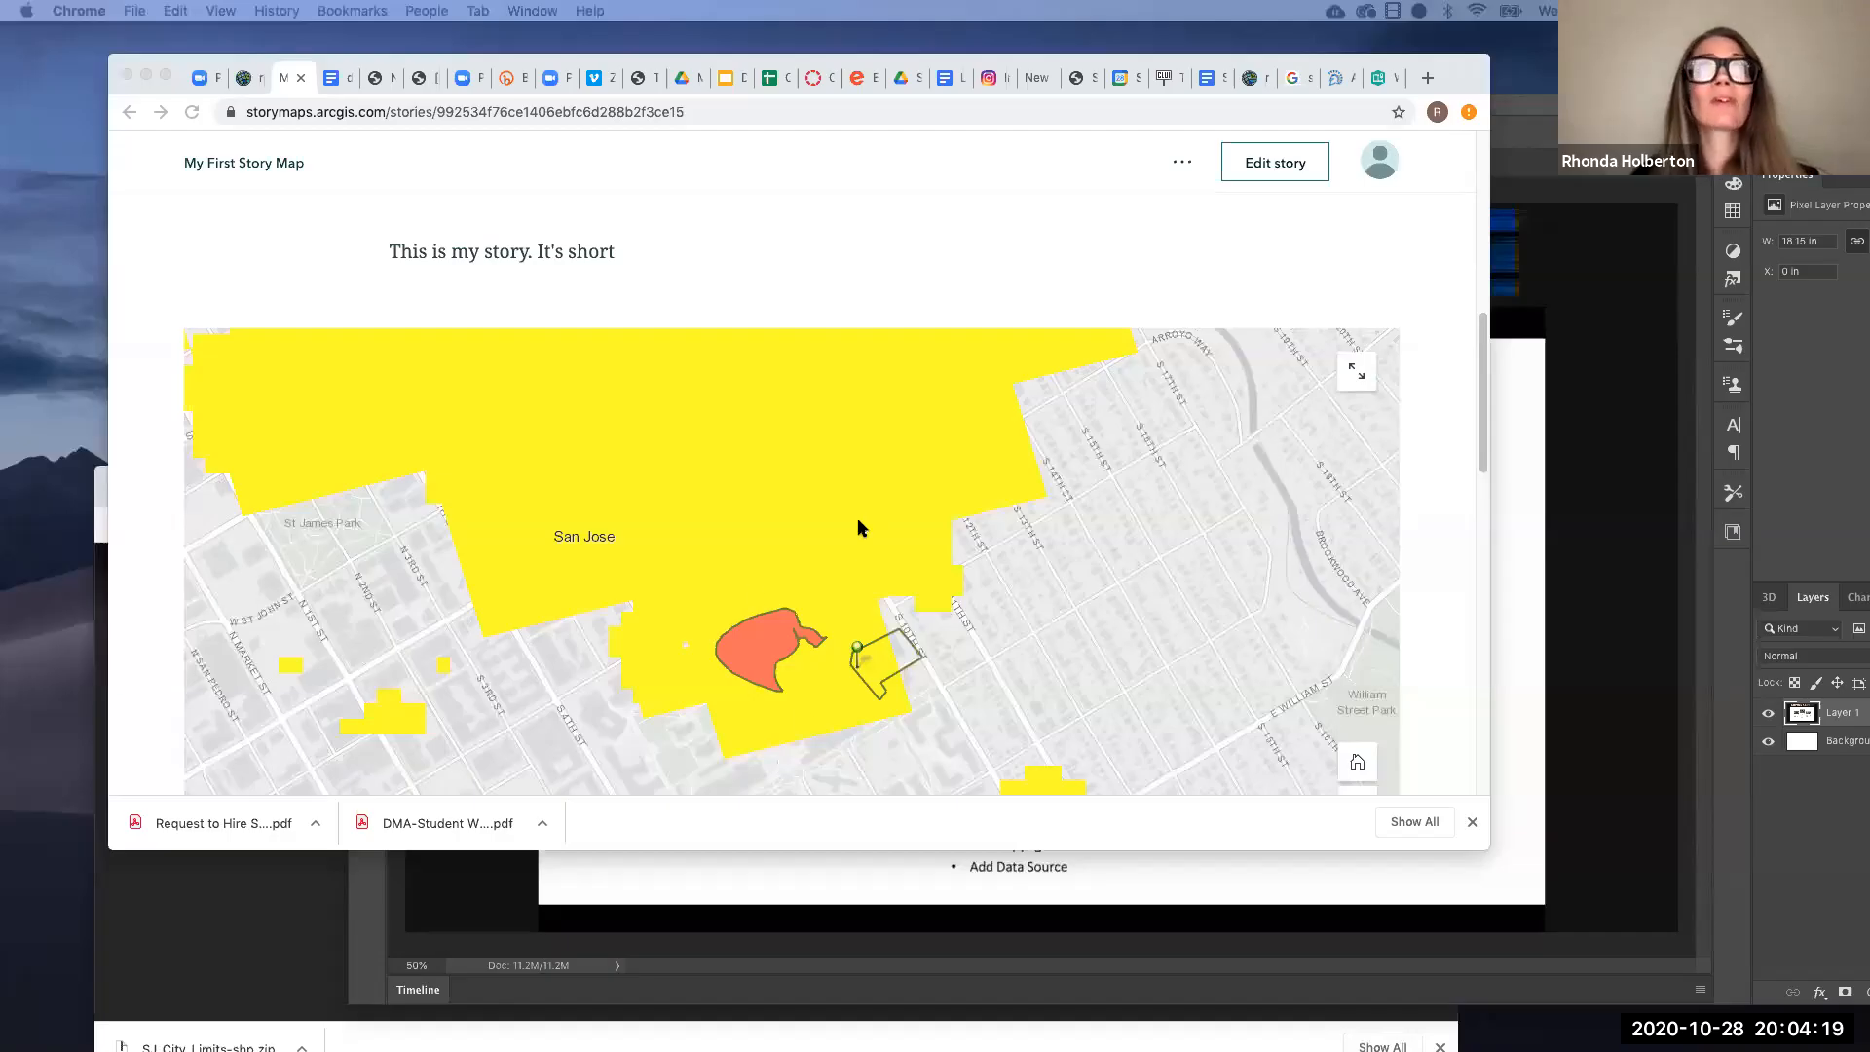
Scroll into the map tour and show the second photo stop at its San Jose location.
scroll(857, 519, up, 8)
scroll(857, 519, down, 7)
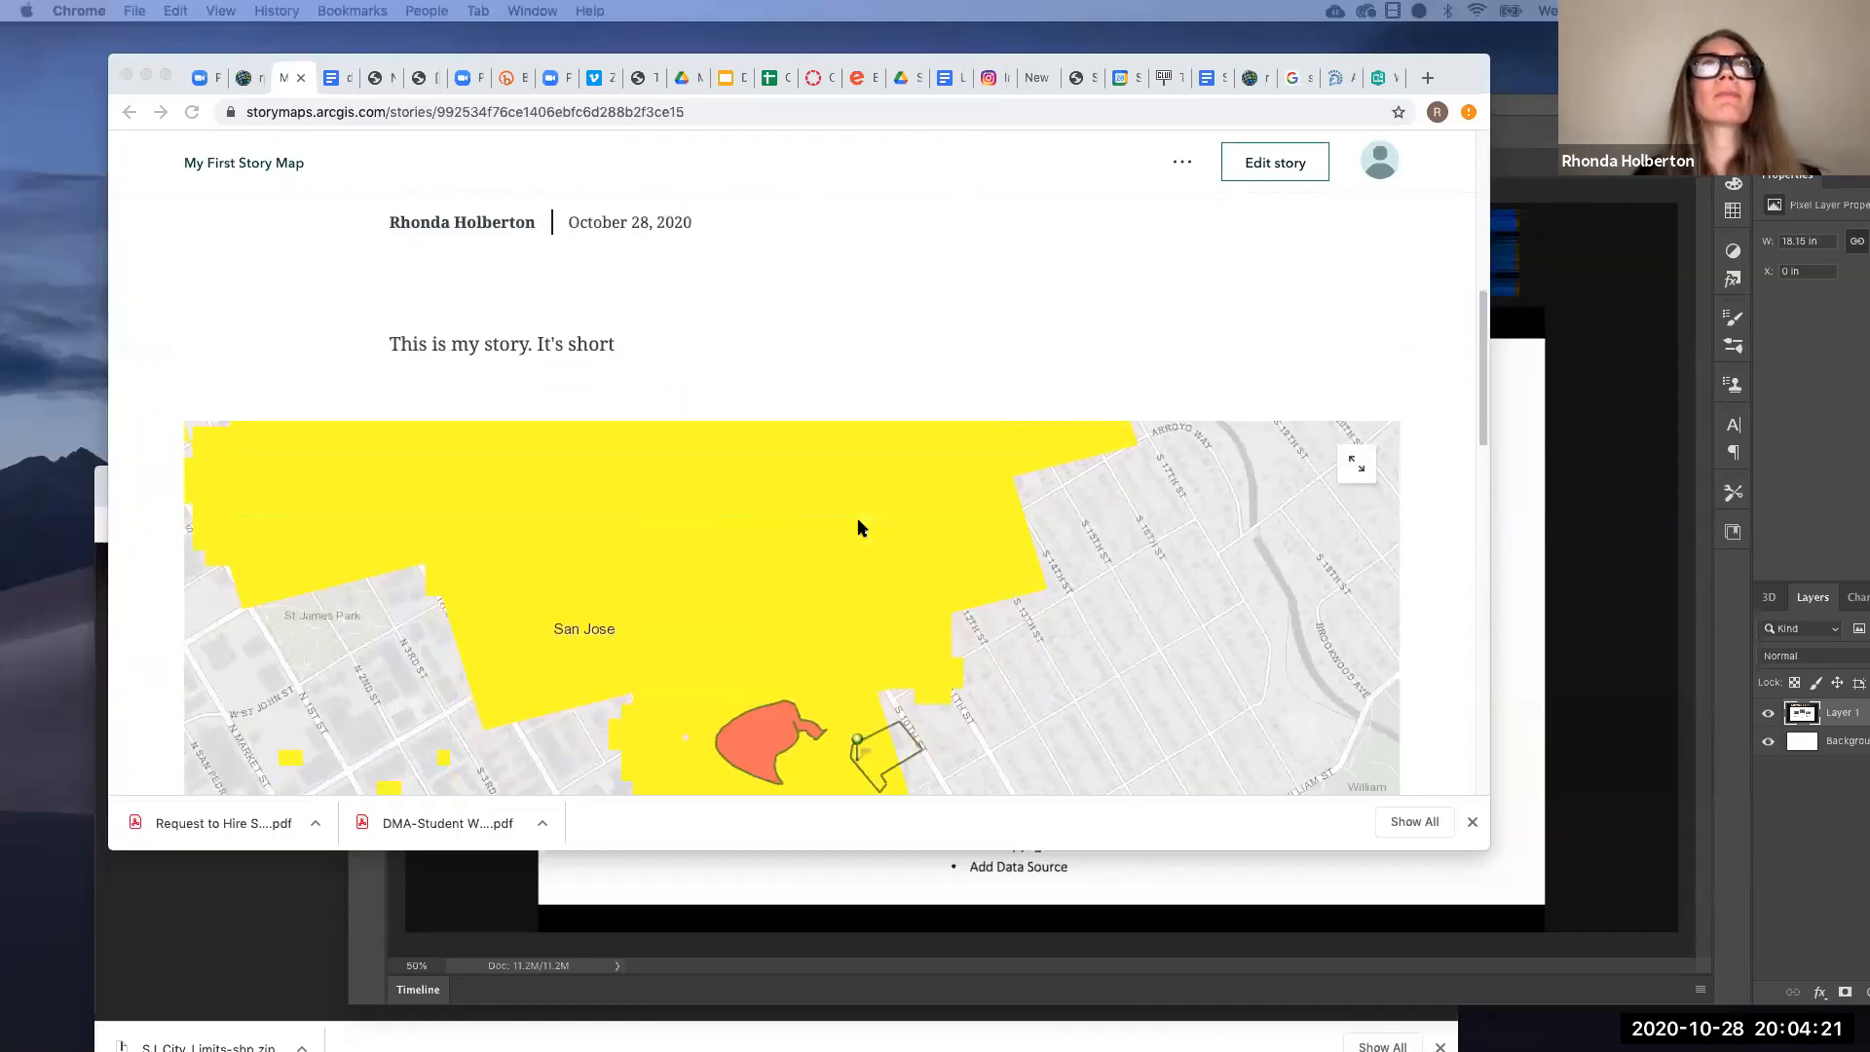
scroll(838, 486, down, 5)
scroll(892, 243, up, 2)
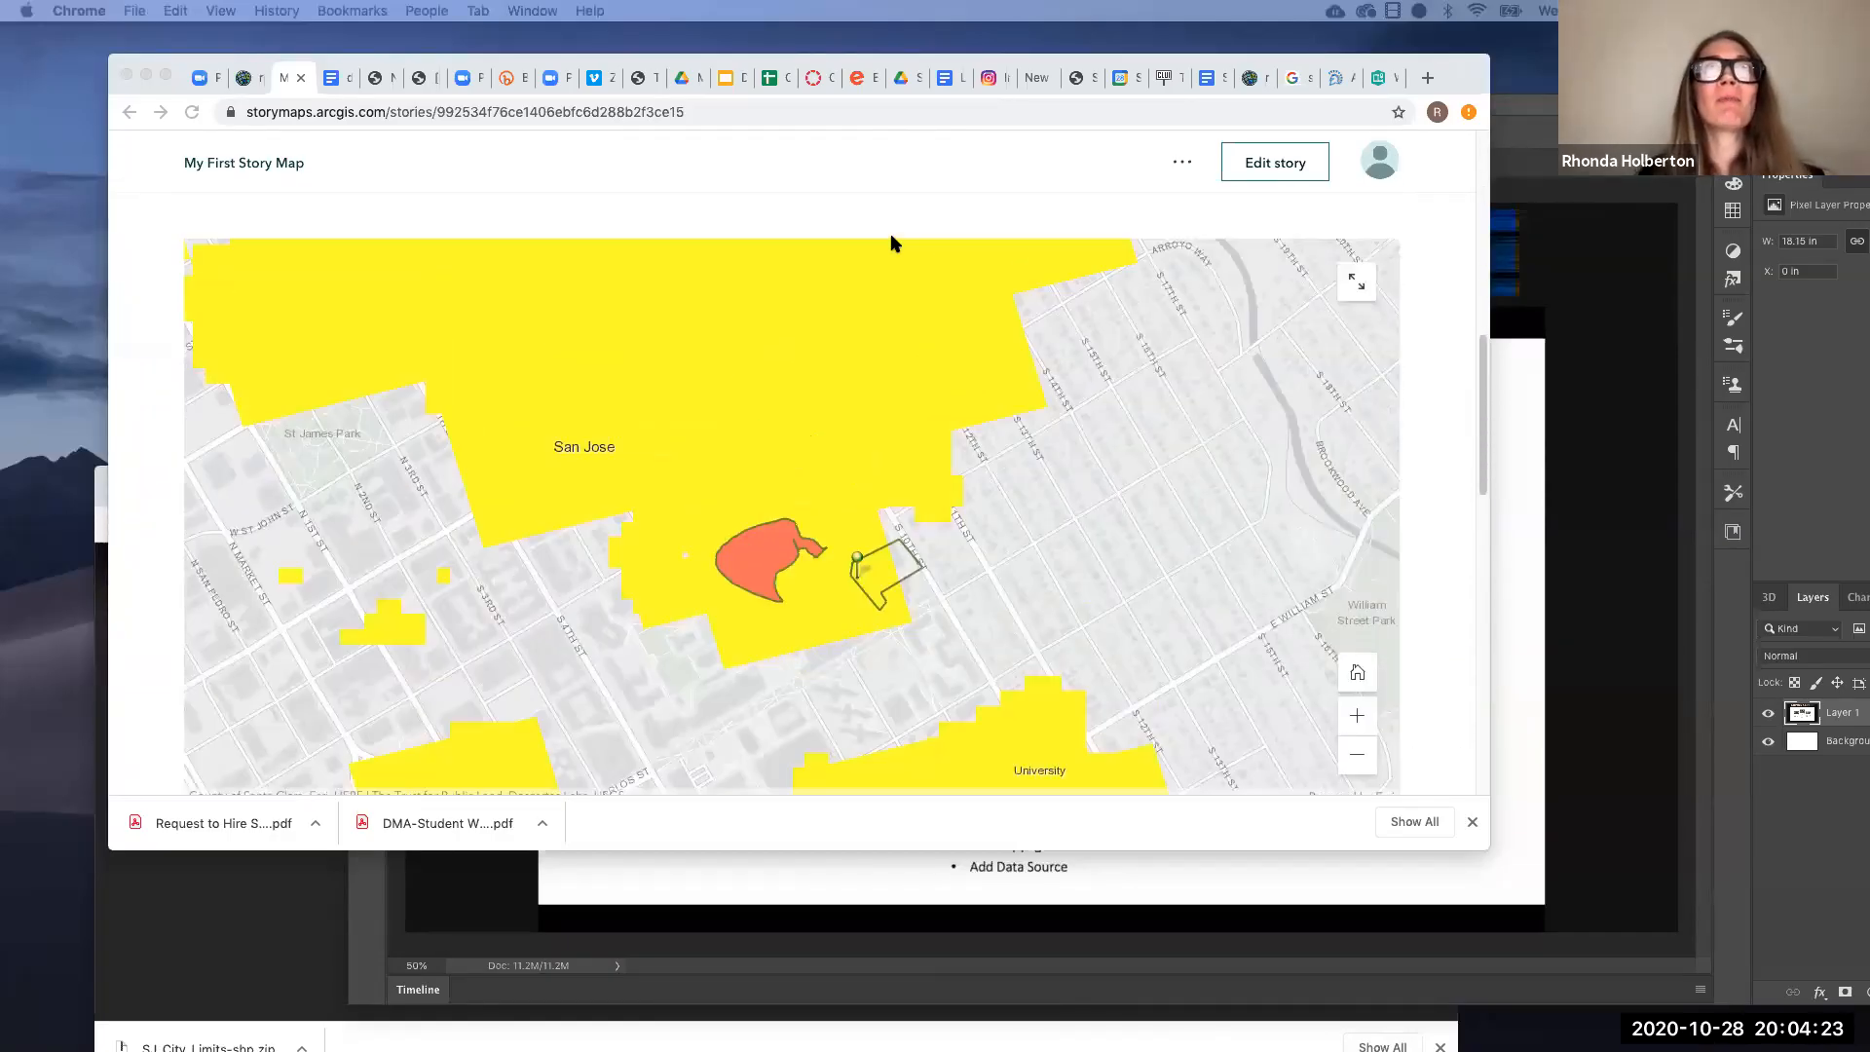
scroll(671, 548, down, 1)
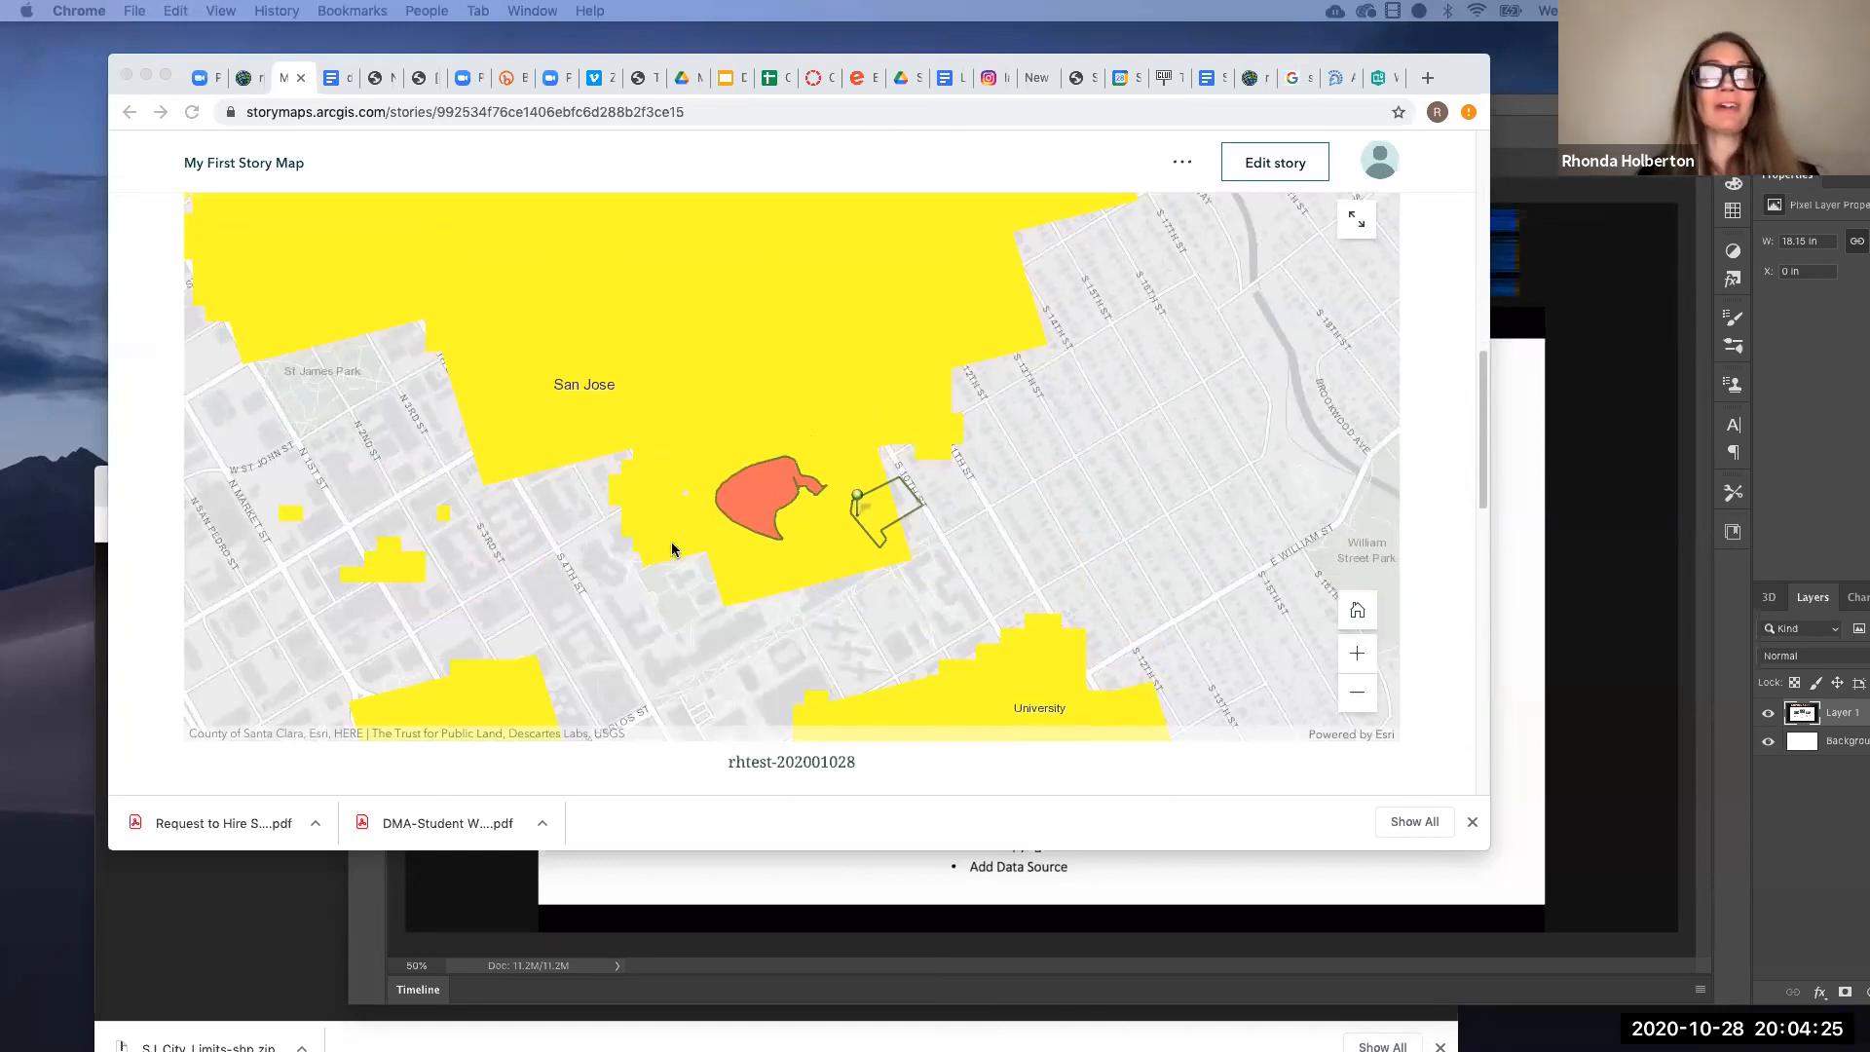
scroll(672, 549, down, 8)
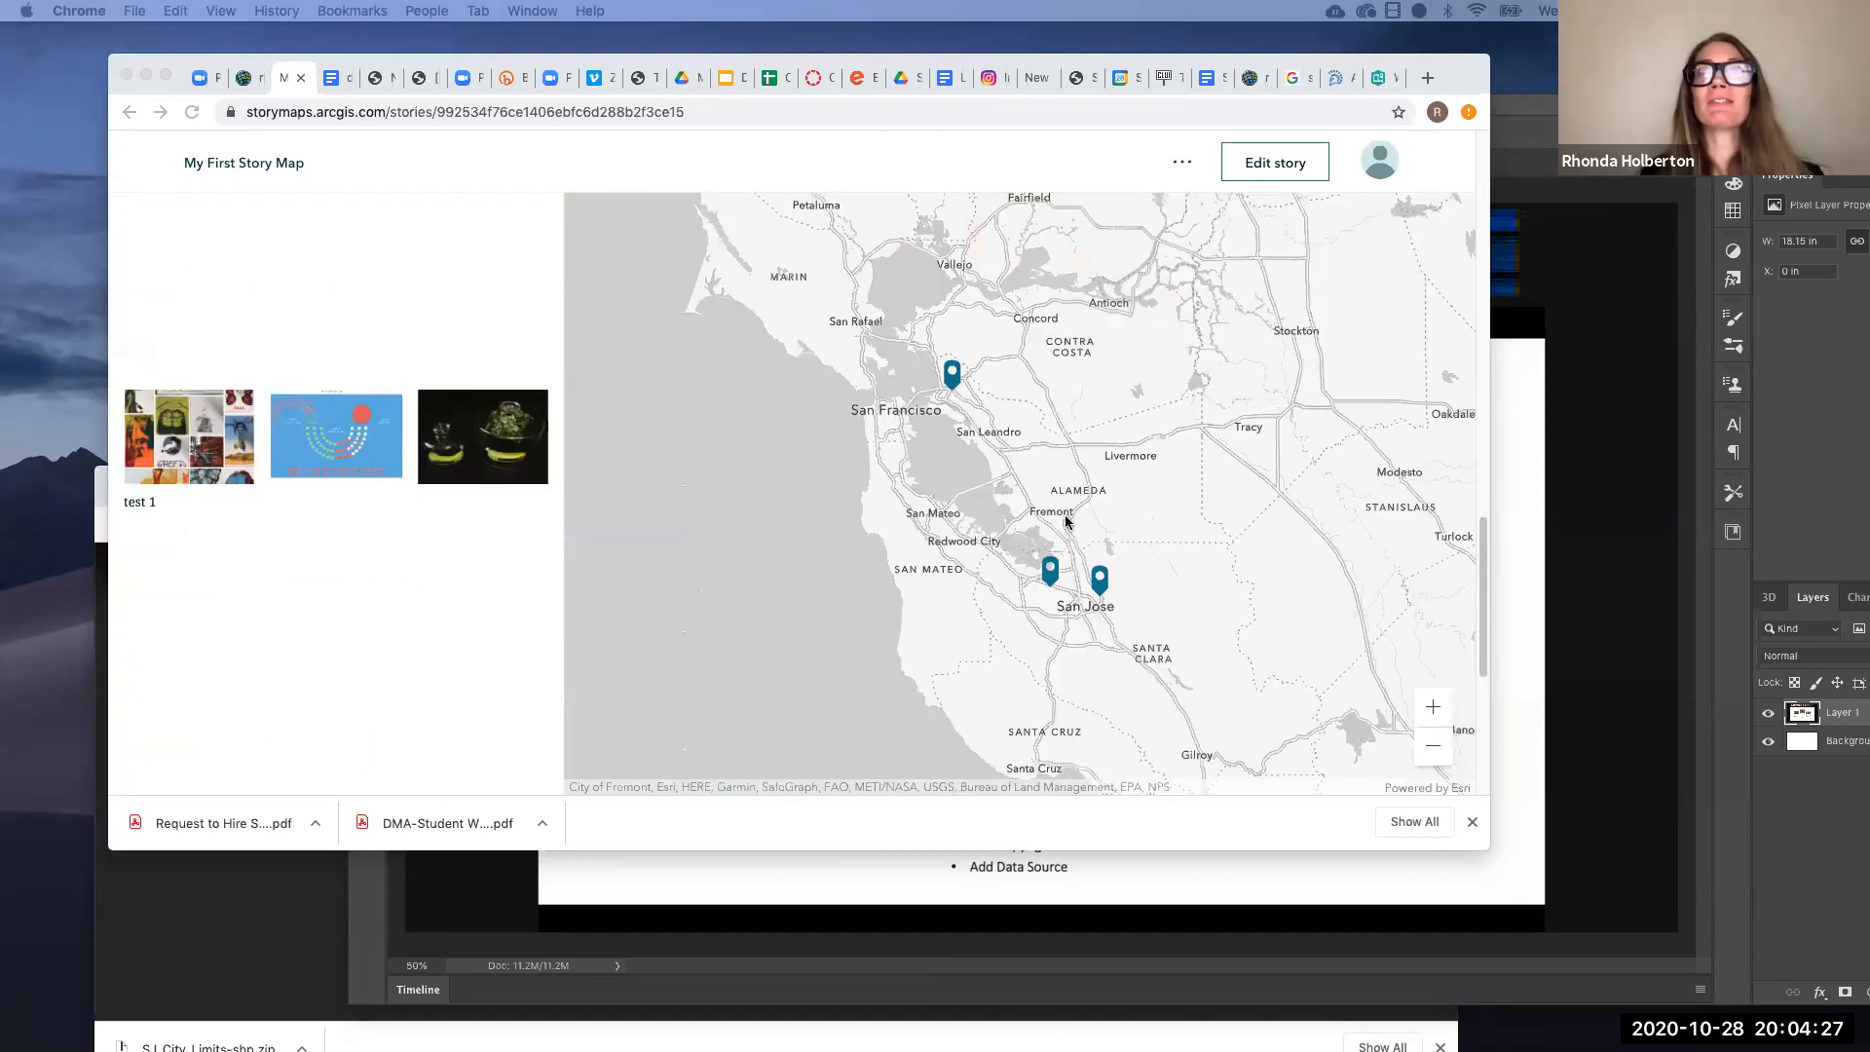
click(151, 409)
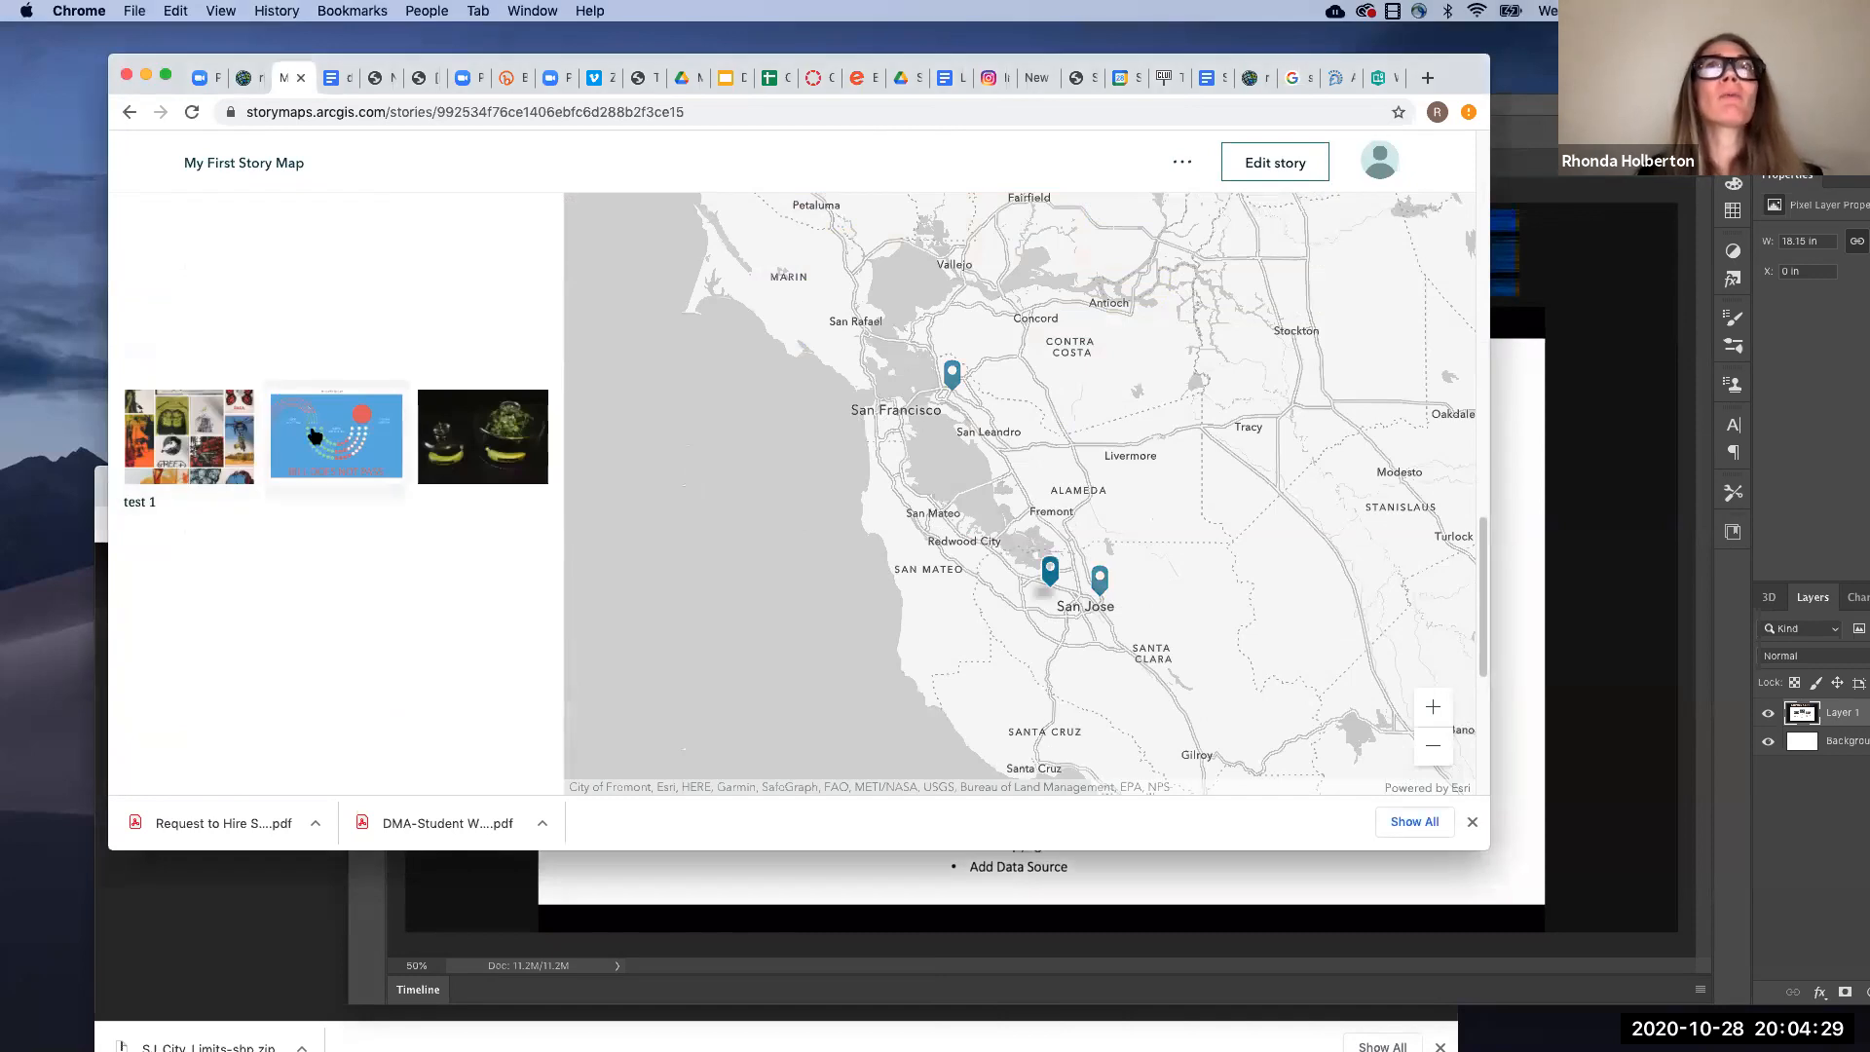
click(314, 436)
Scroll through the remaining tour stops on the Bay Area map and back up.
scroll(454, 432, down, 5)
scroll(823, 394, up, 20)
scroll(823, 395, down, 9)
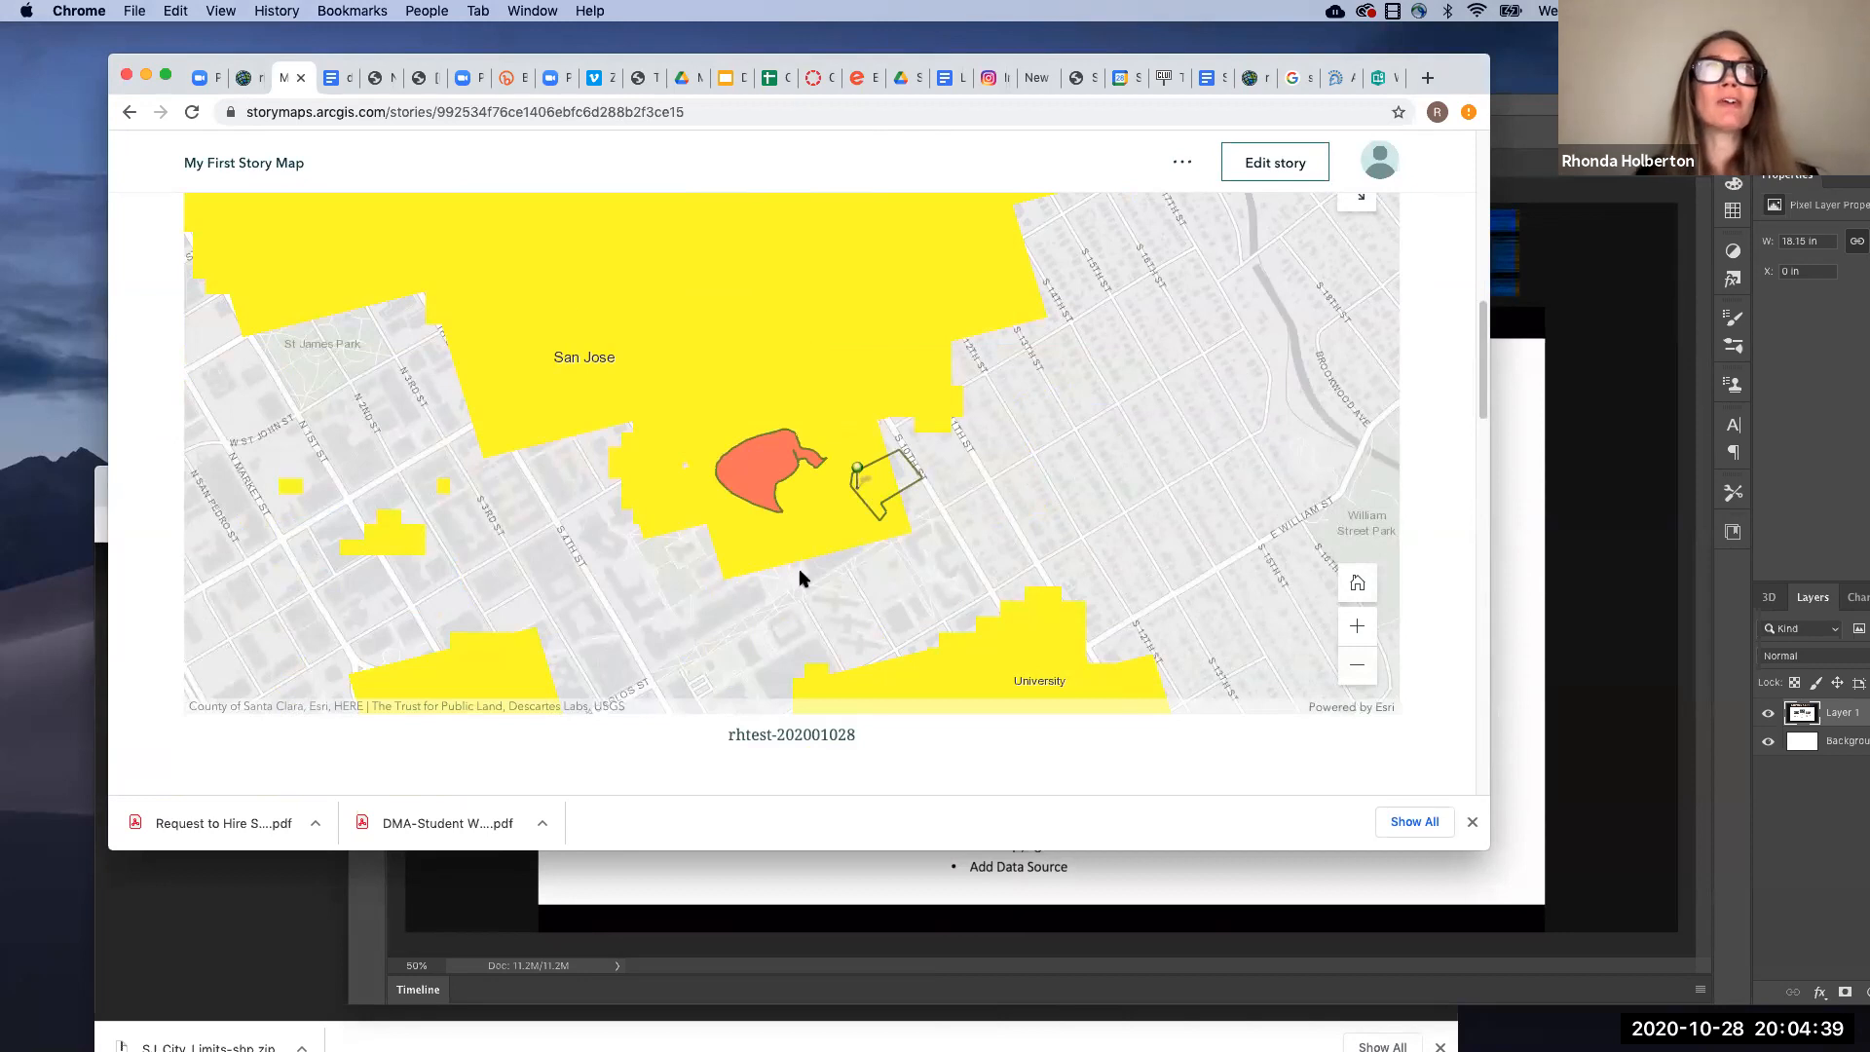
scroll(773, 560, down, 5)
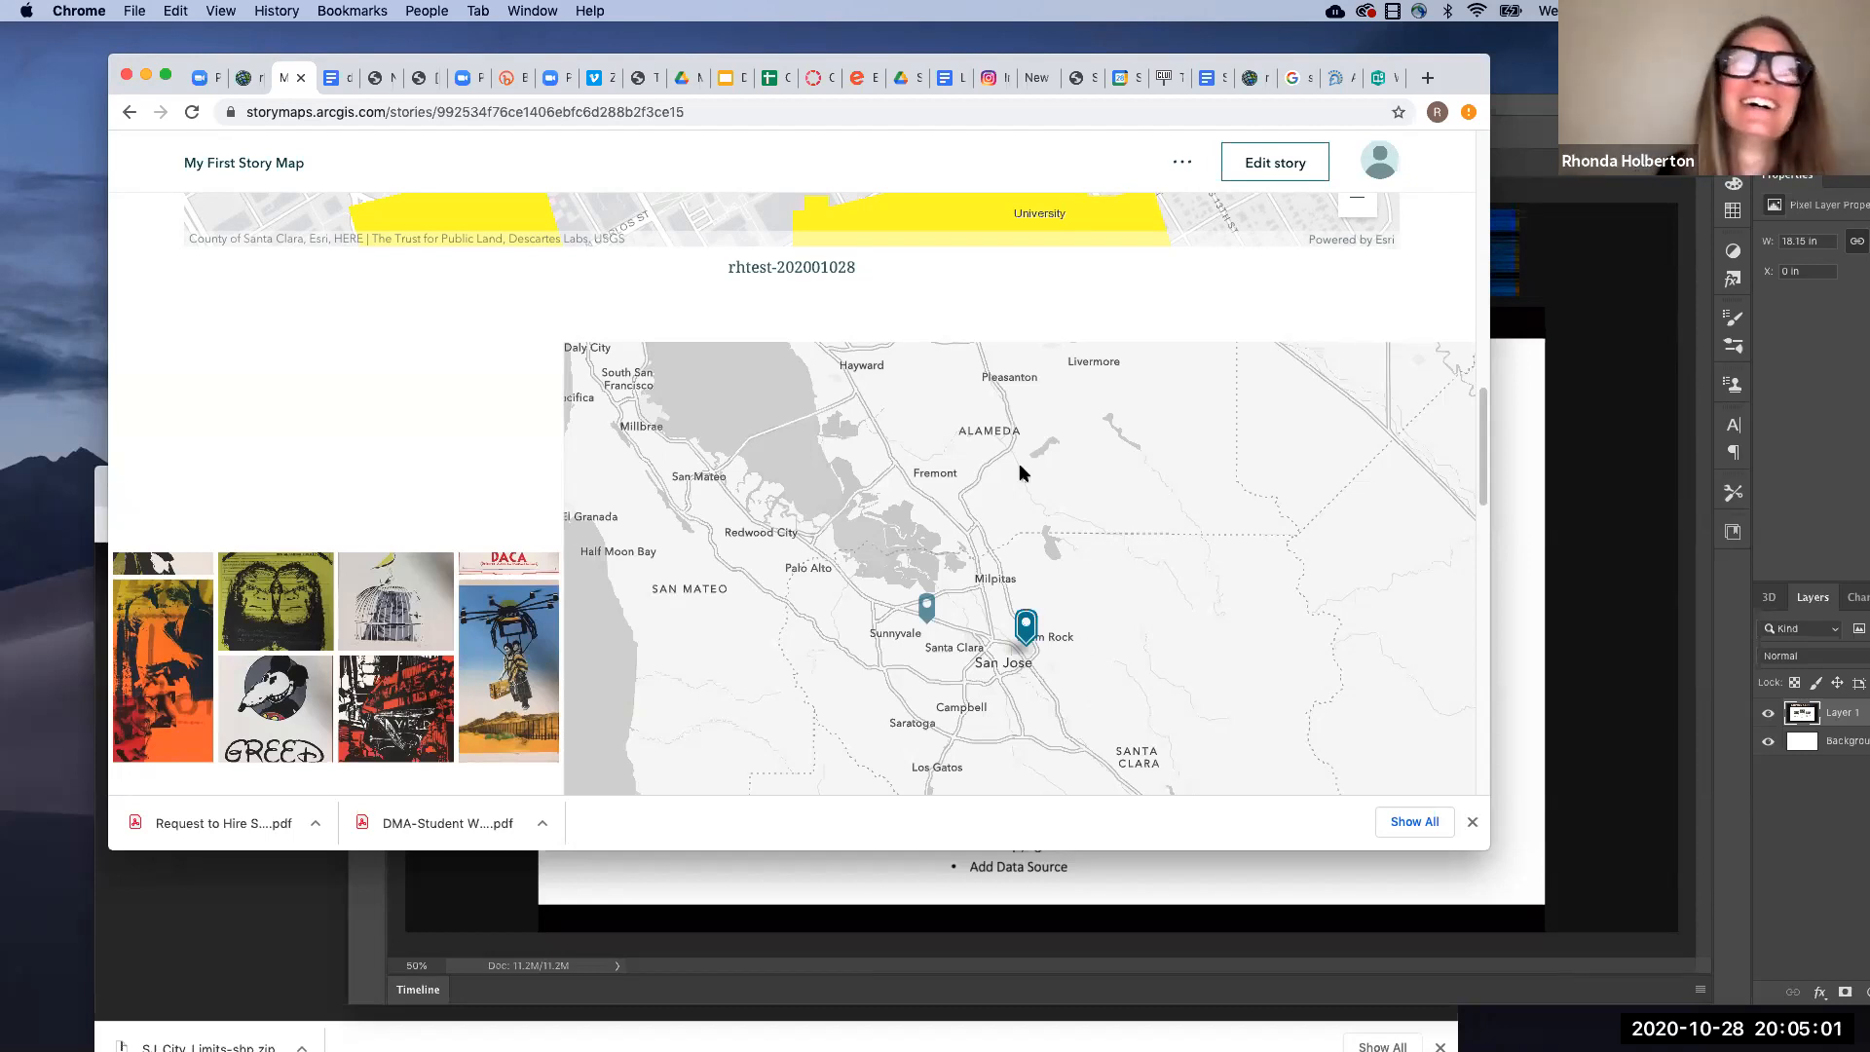
scroll(1021, 471, down, 3)
scroll(1022, 474, down, 1)
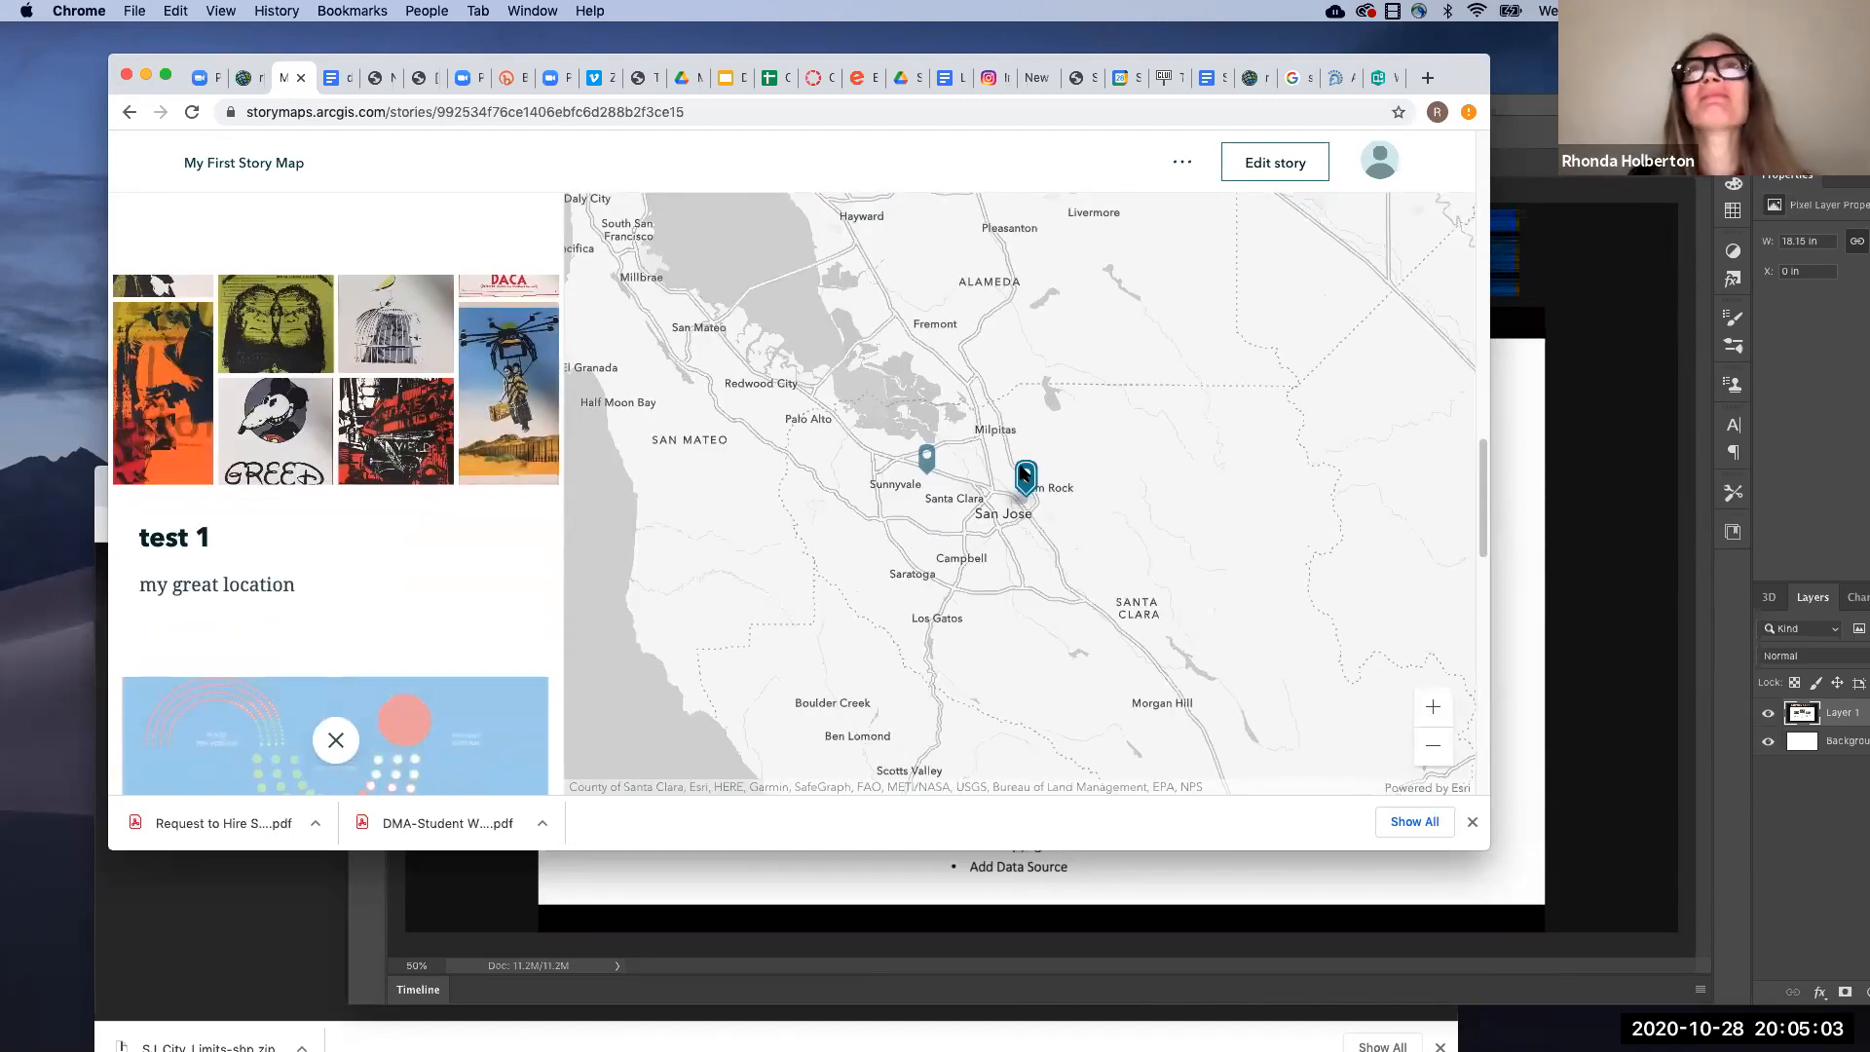
scroll(945, 493, down, 10)
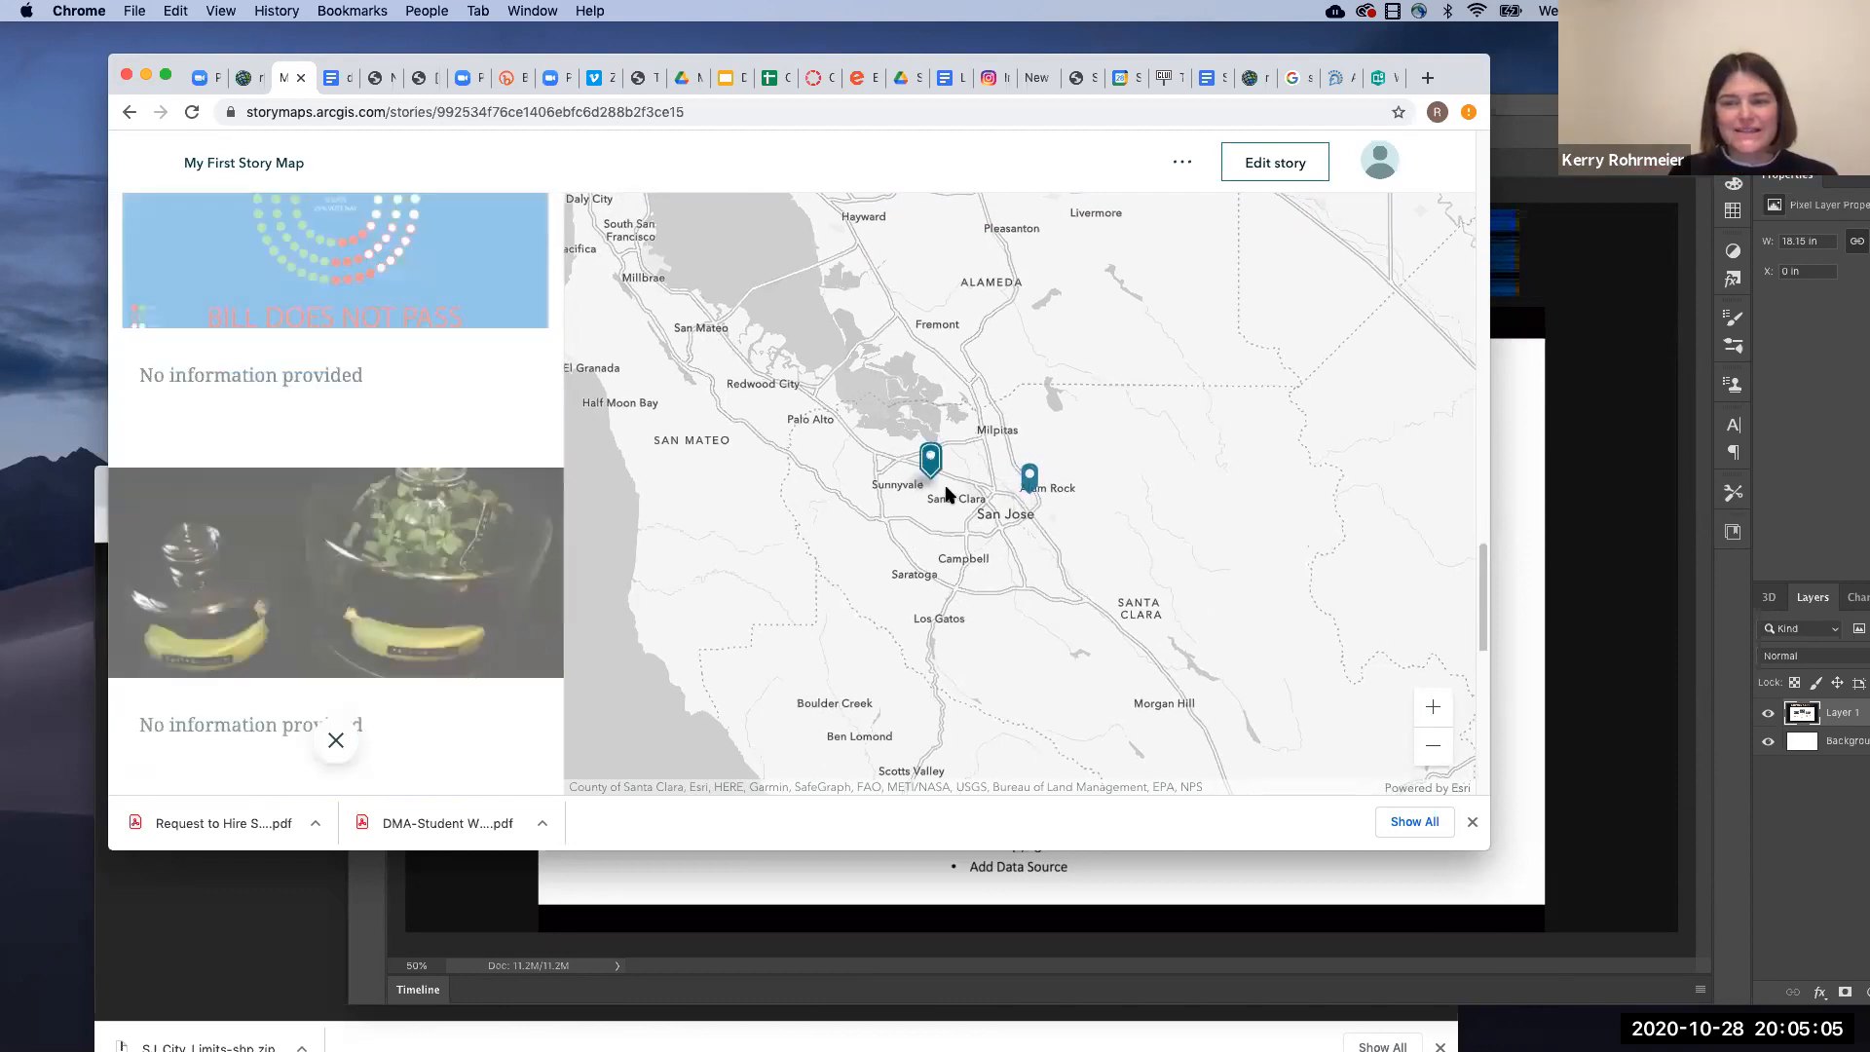
scroll(947, 495, up, 15)
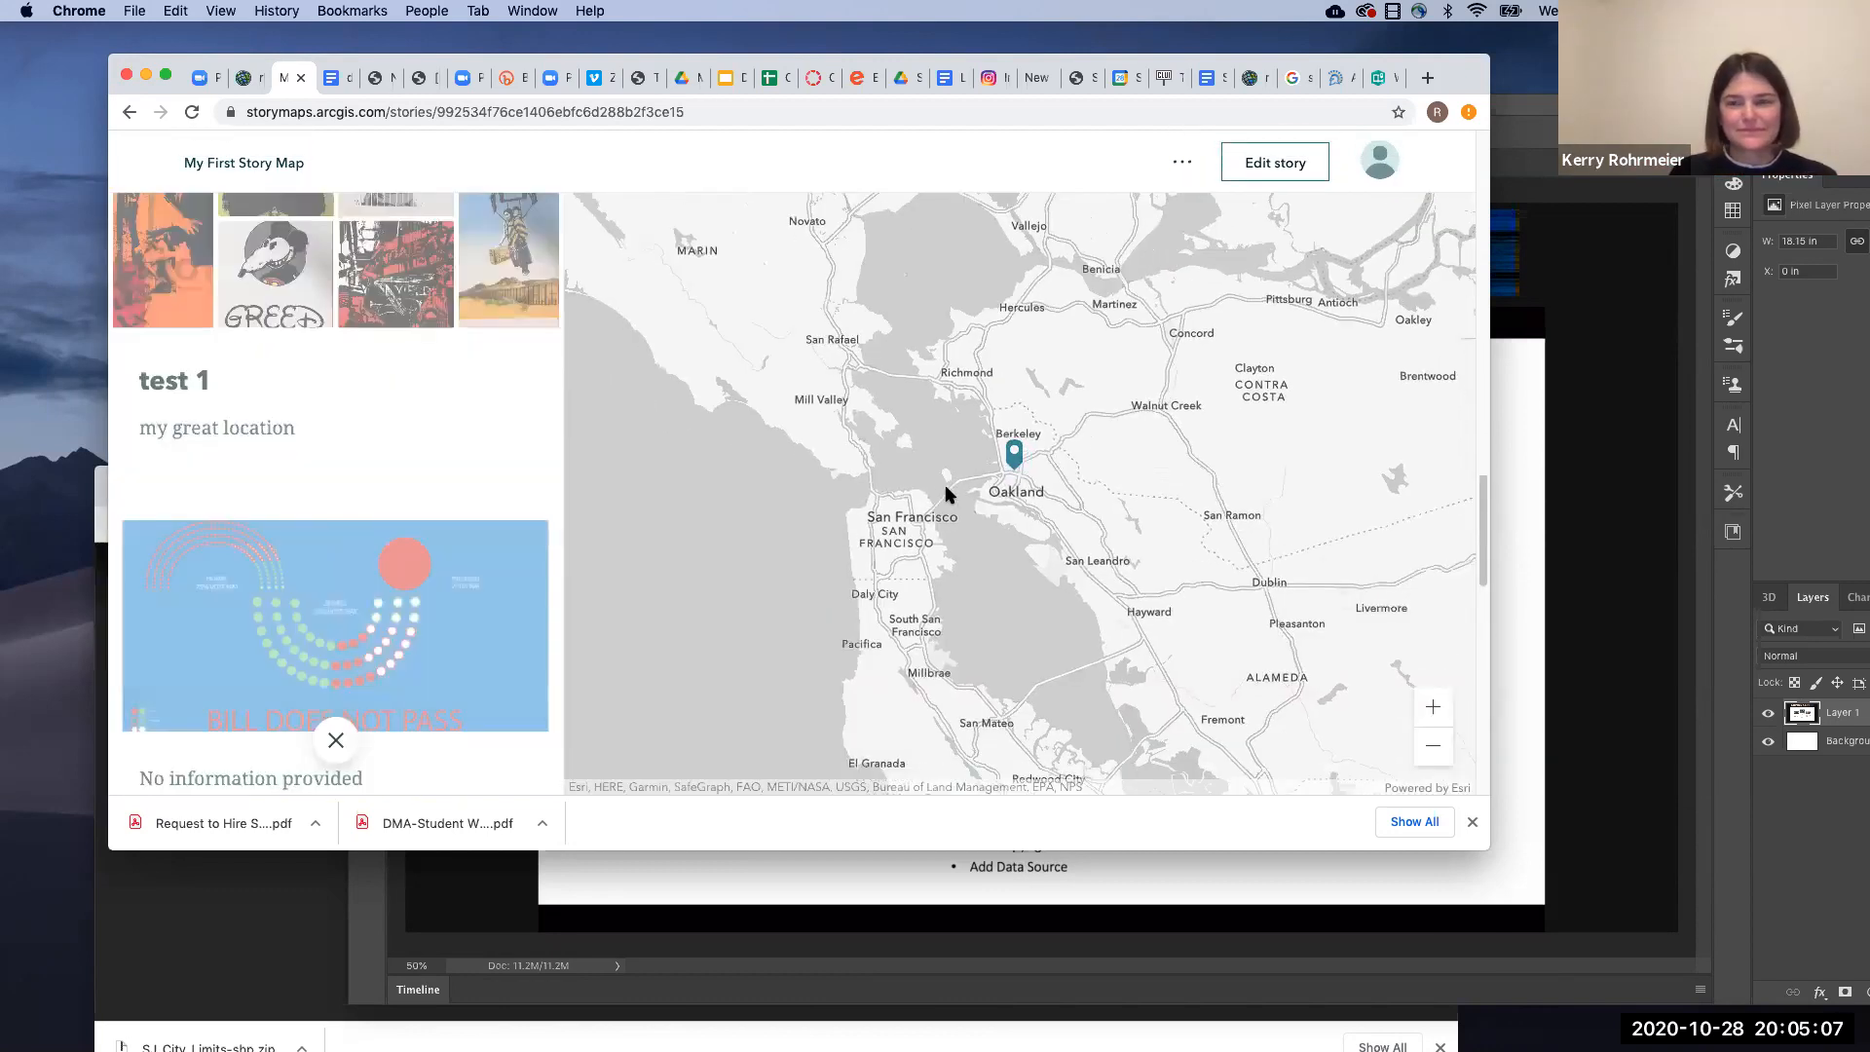